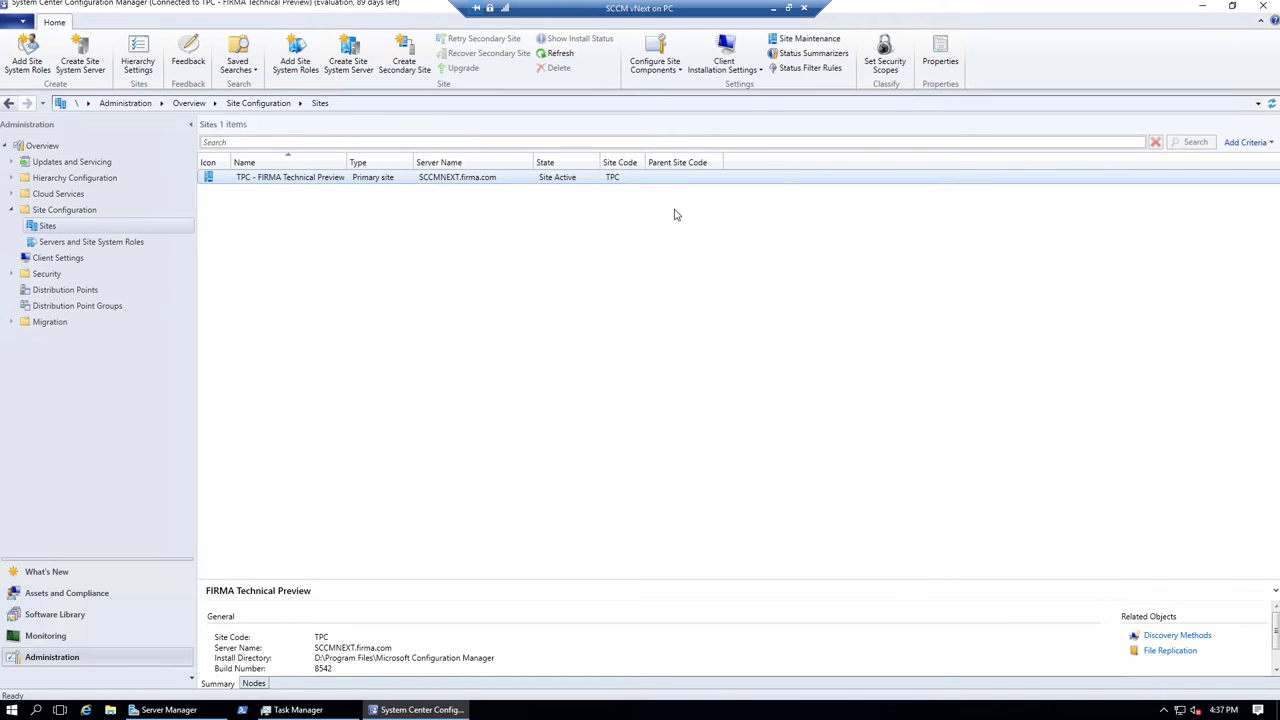
# Open the site's Software Update Point component properties and review the sync source, update file and classification settings.
pyautogui.click(679, 74)
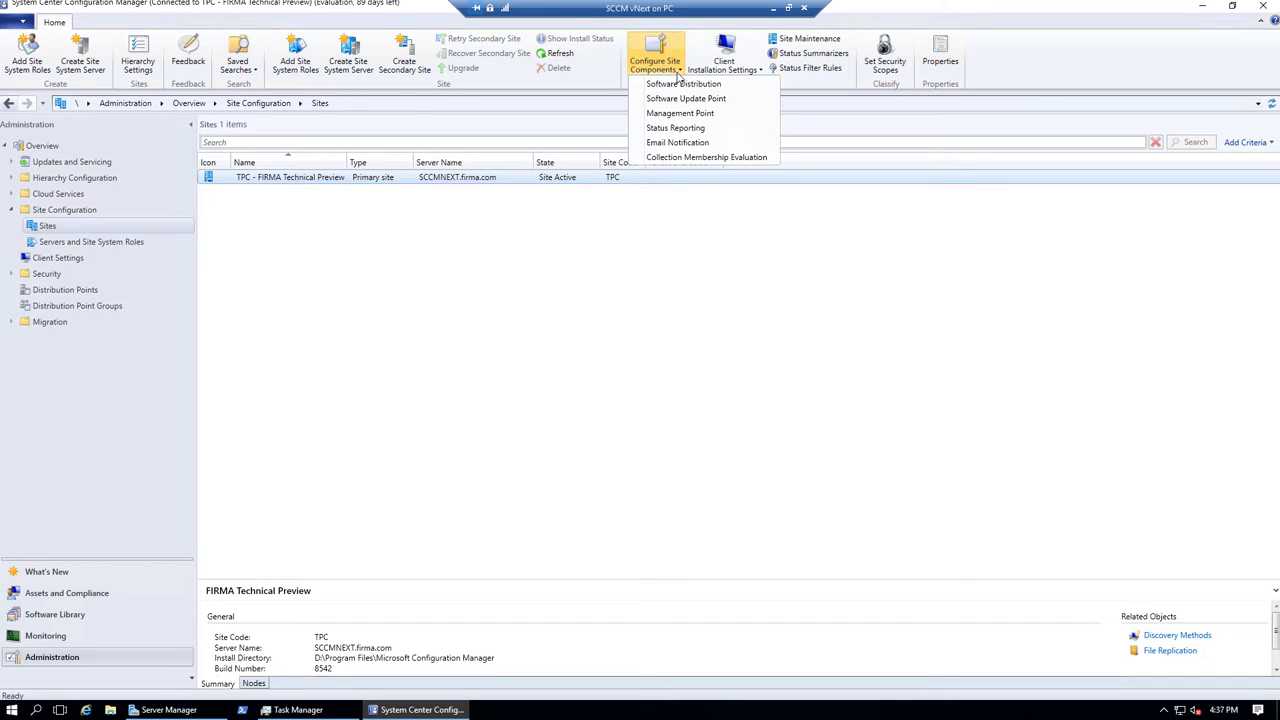
pyautogui.click(734, 103)
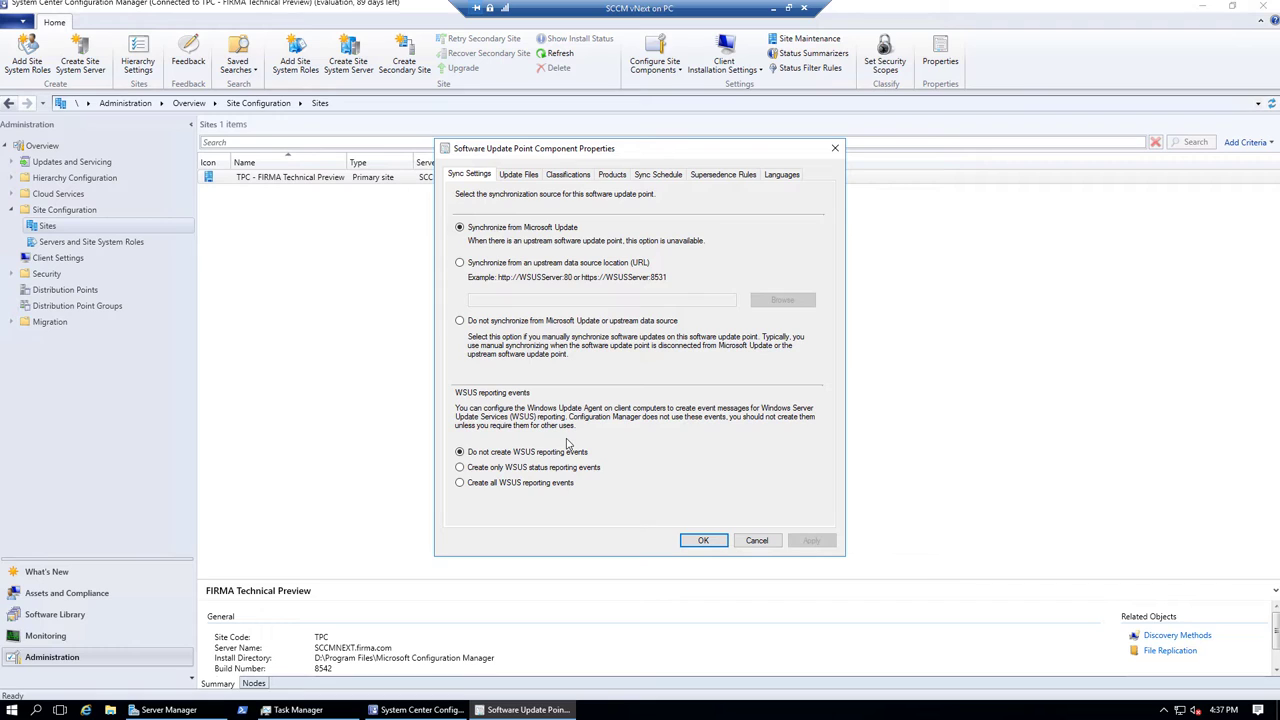
pyautogui.click(510, 180)
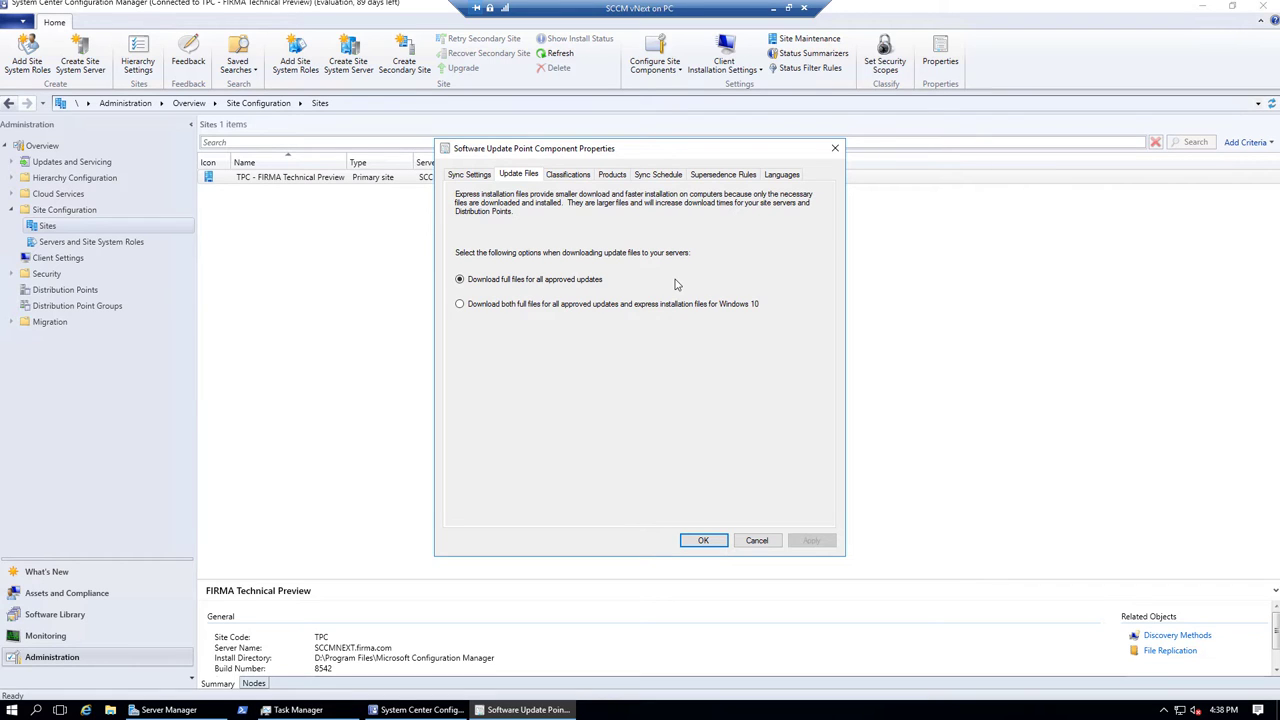
pyautogui.click(568, 175)
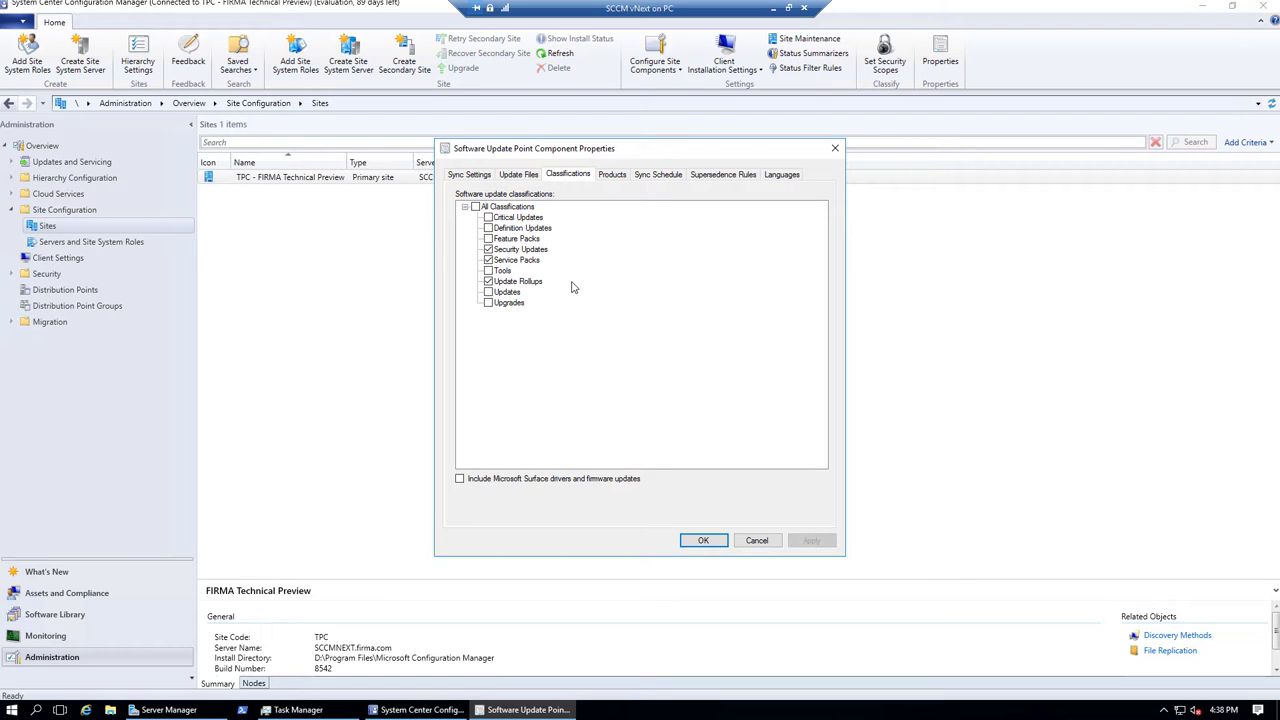
# Clear all products in the software update point's product selection and select only Silverlight.
pyautogui.click(622, 177)
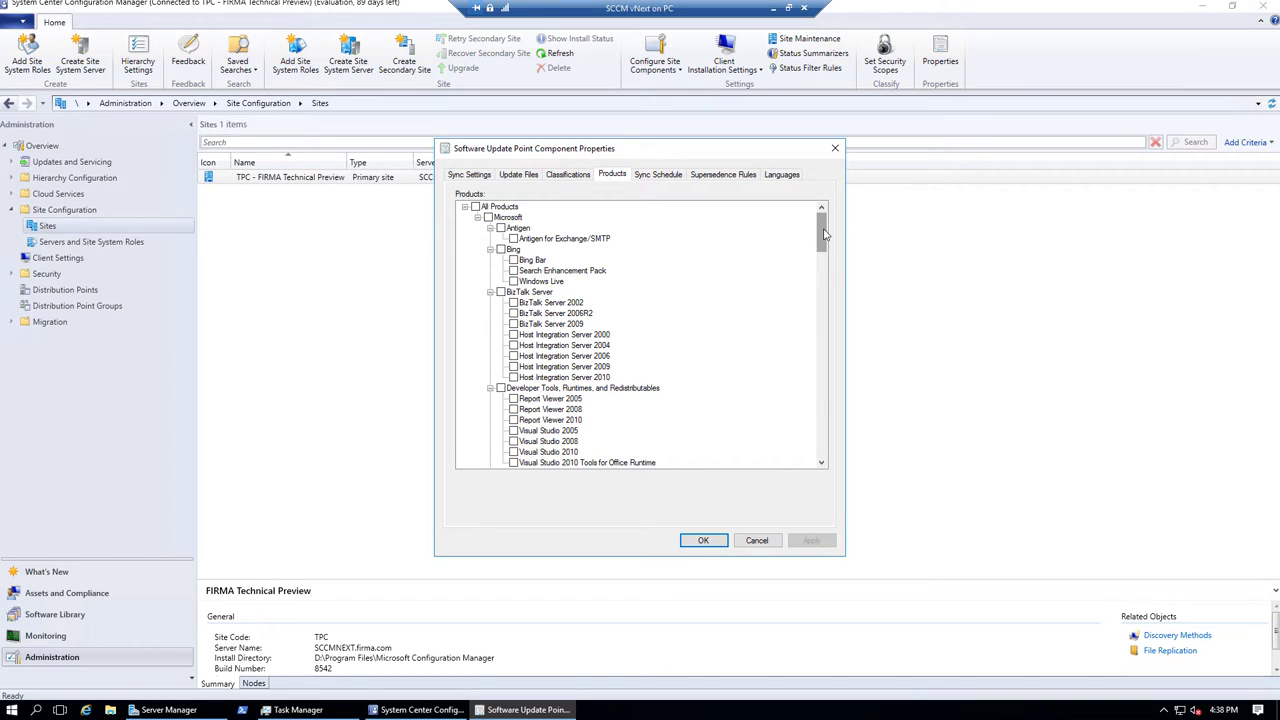
pyautogui.moveTo(824, 233); pyautogui.dragTo(824, 404)
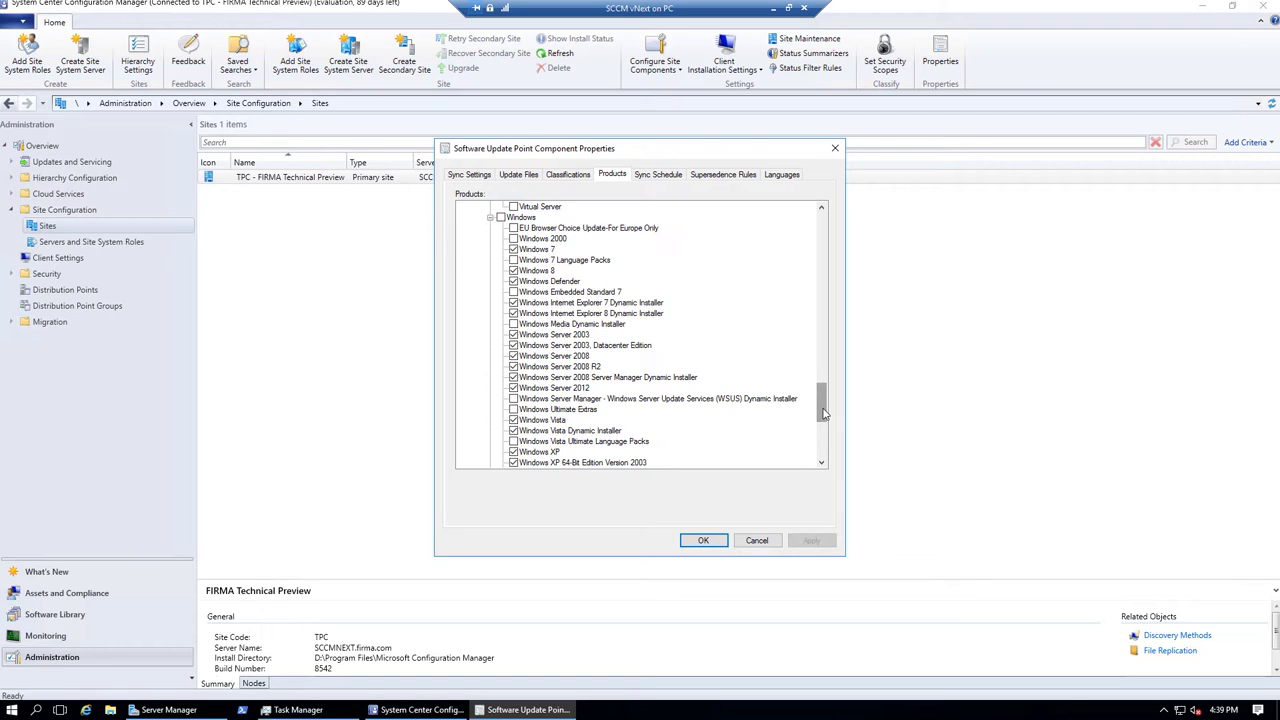
pyautogui.moveTo(823, 413); pyautogui.dragTo(823, 242)
pyautogui.click(476, 207)
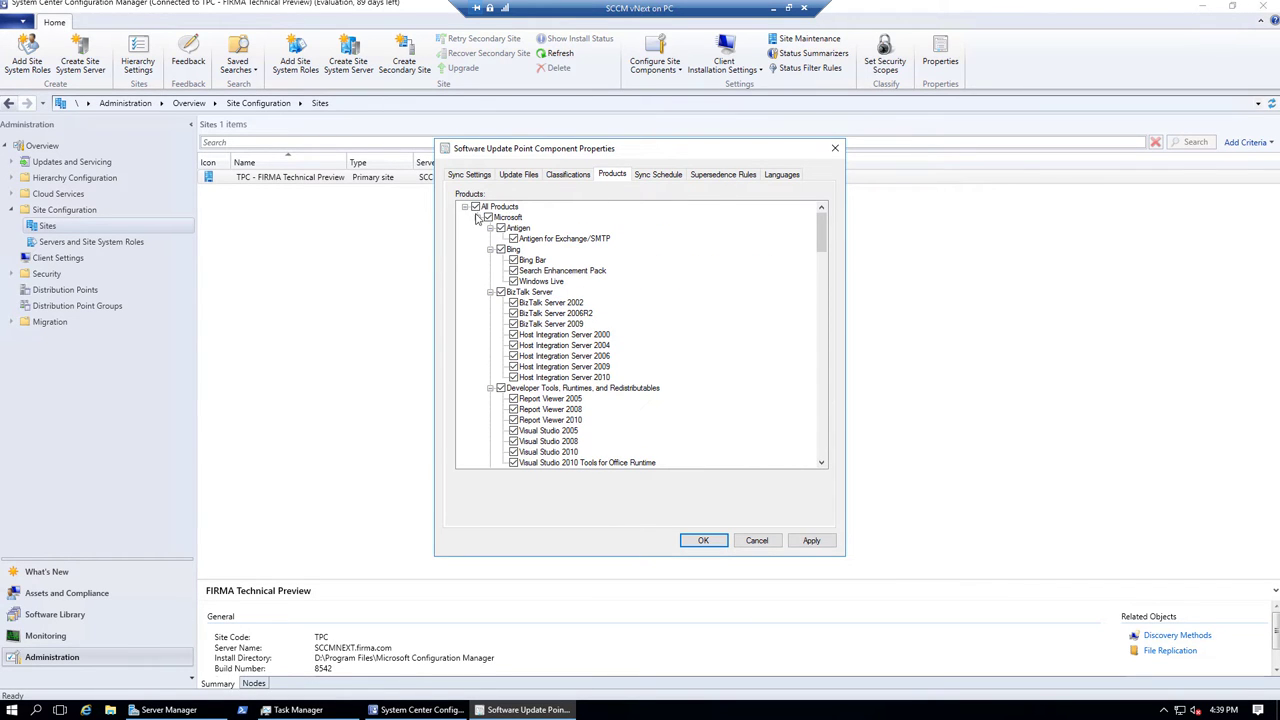
pyautogui.moveTo(823, 224); pyautogui.dragTo(824, 334)
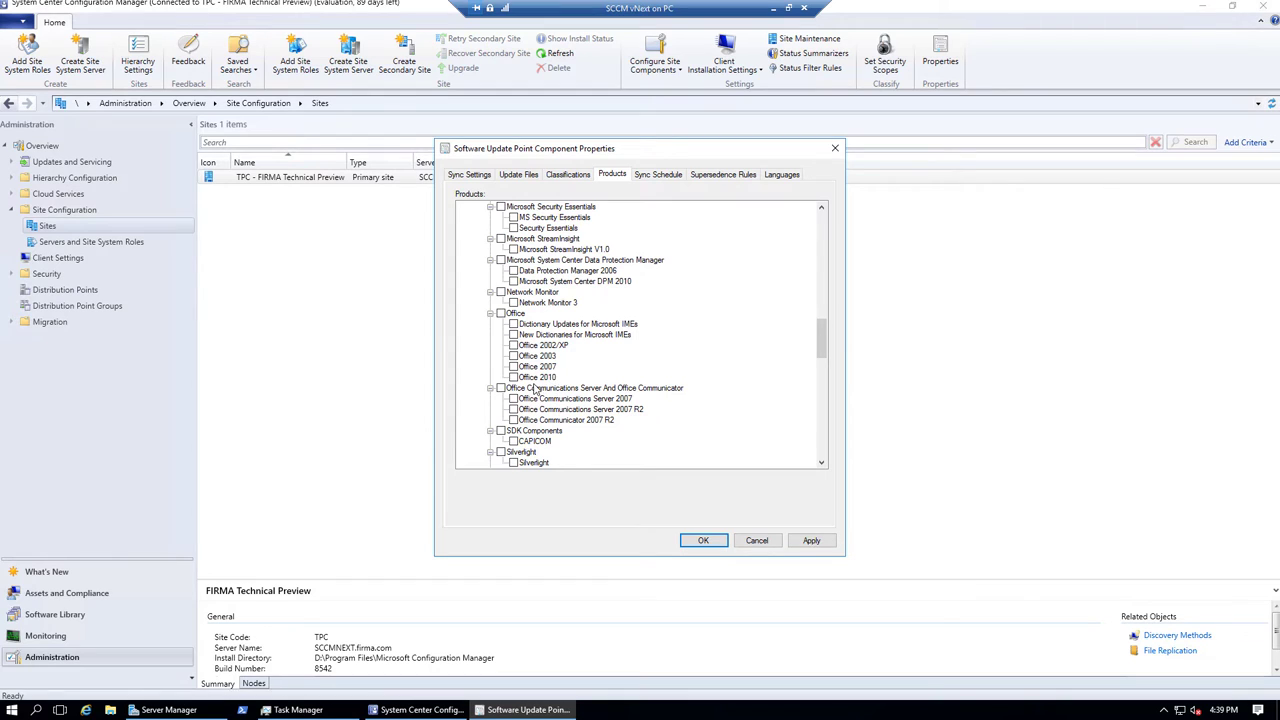
pyautogui.moveTo(826, 352); pyautogui.dragTo(826, 362)
pyautogui.click(512, 388)
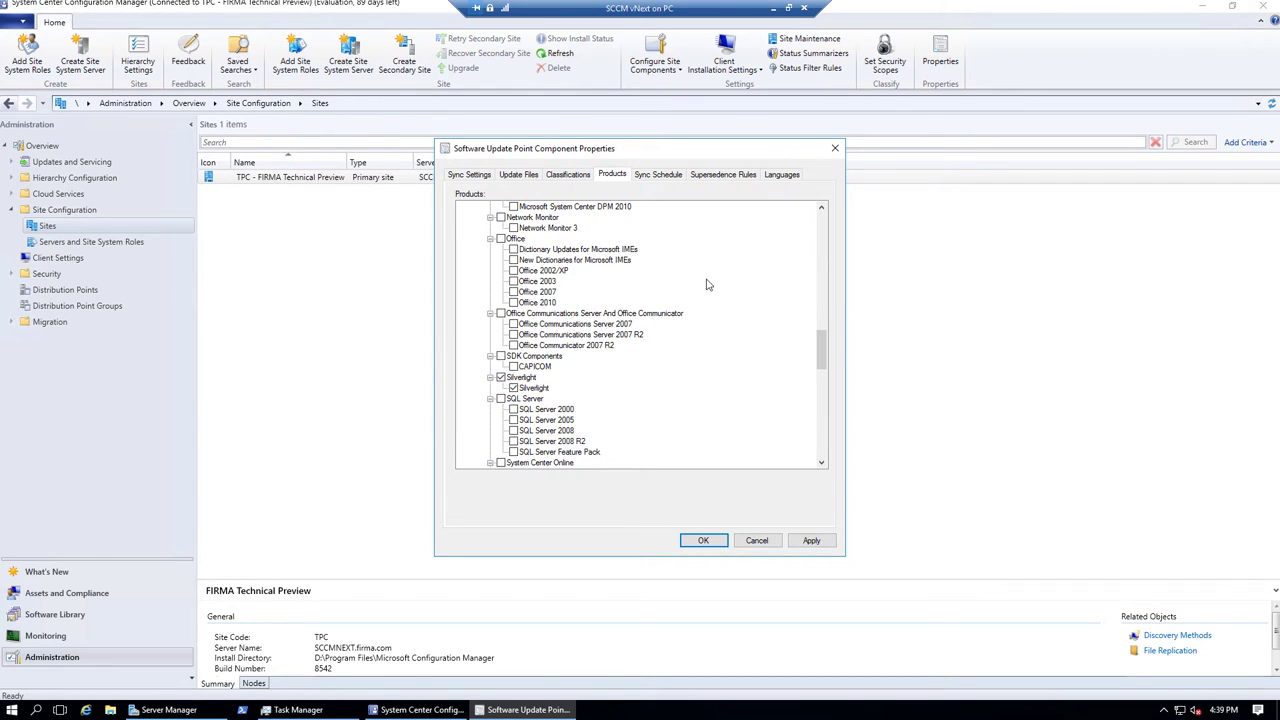
# Open the synchronization schedule settings and check which interval units the simple schedule offers.
pyautogui.click(653, 176)
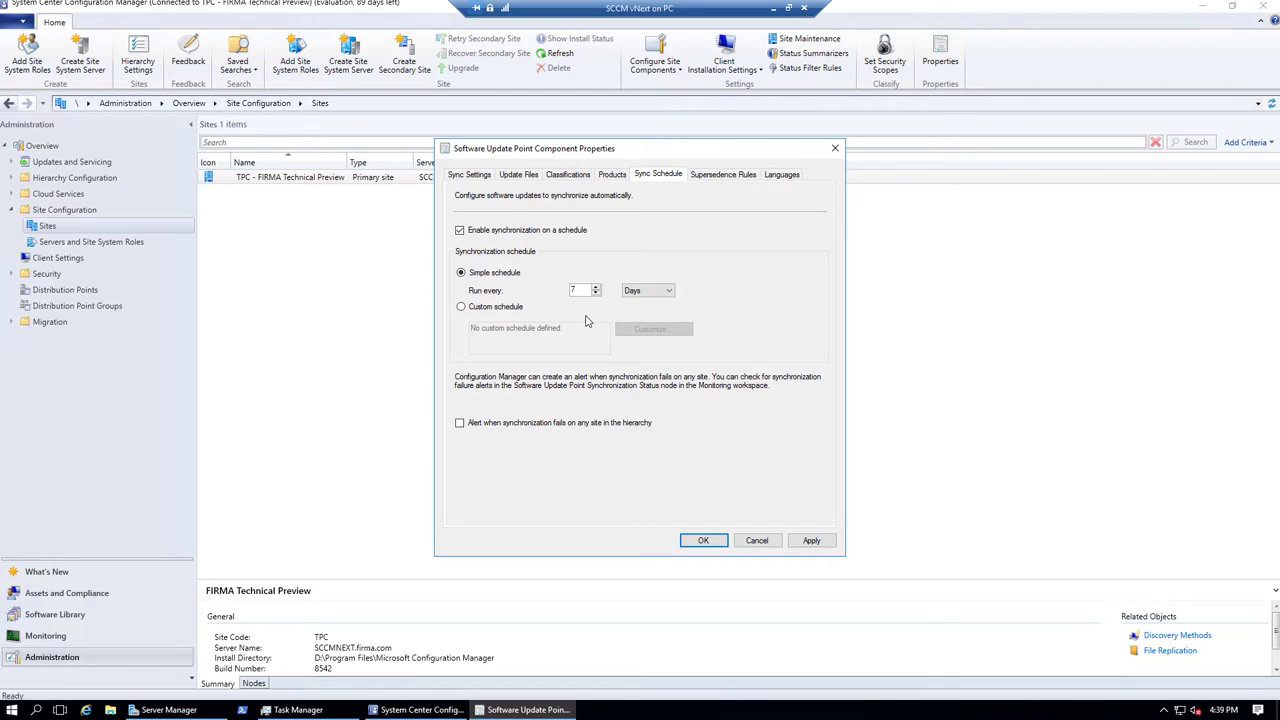
pyautogui.click(660, 292)
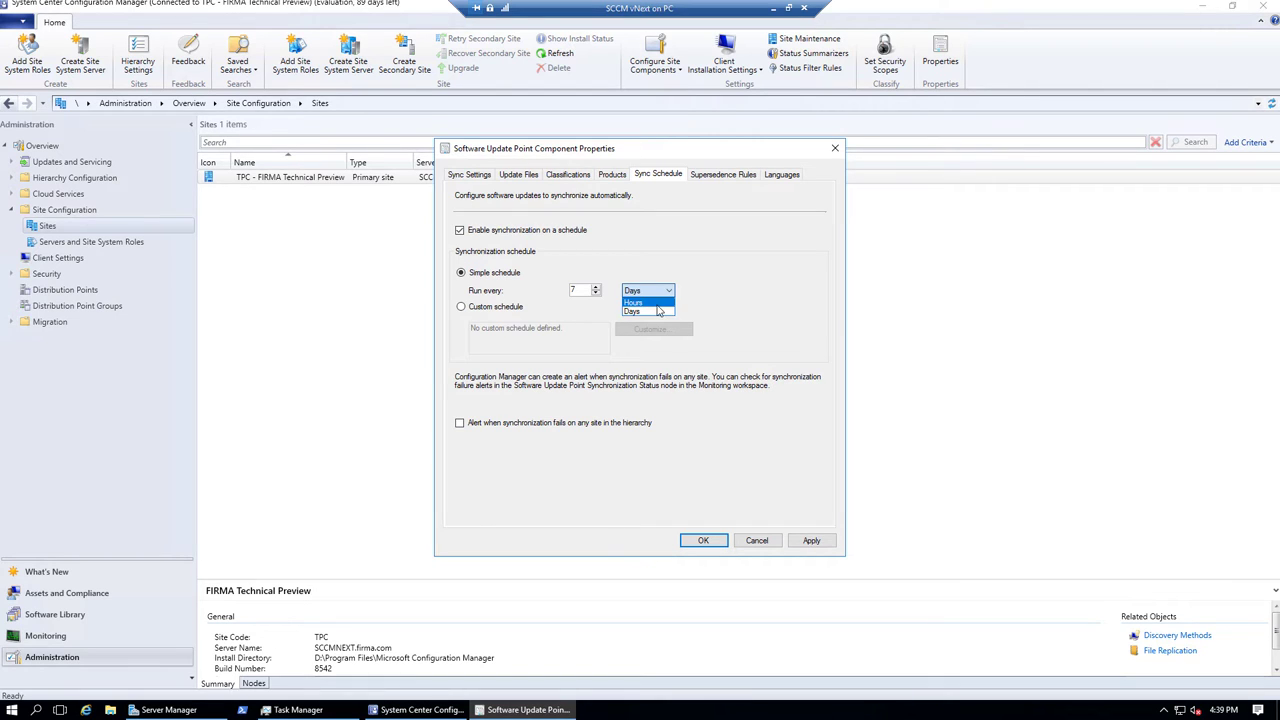
pyautogui.click(586, 324)
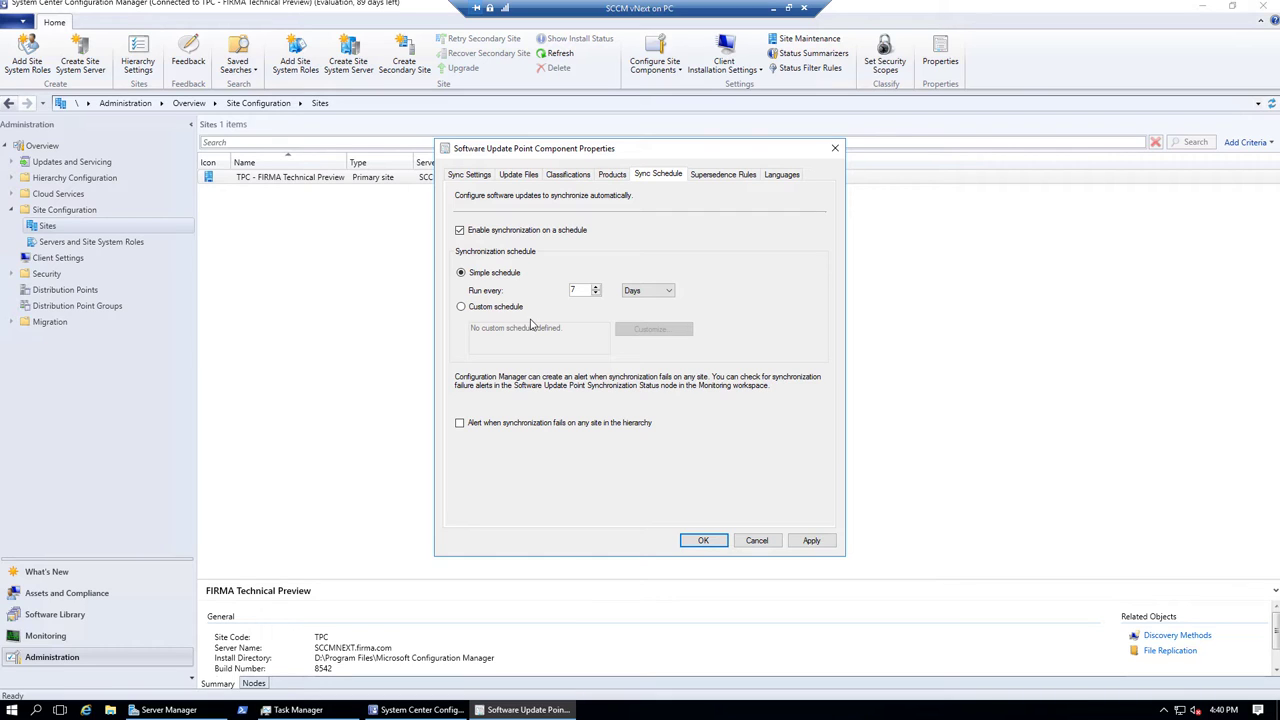
pyautogui.click(499, 308)
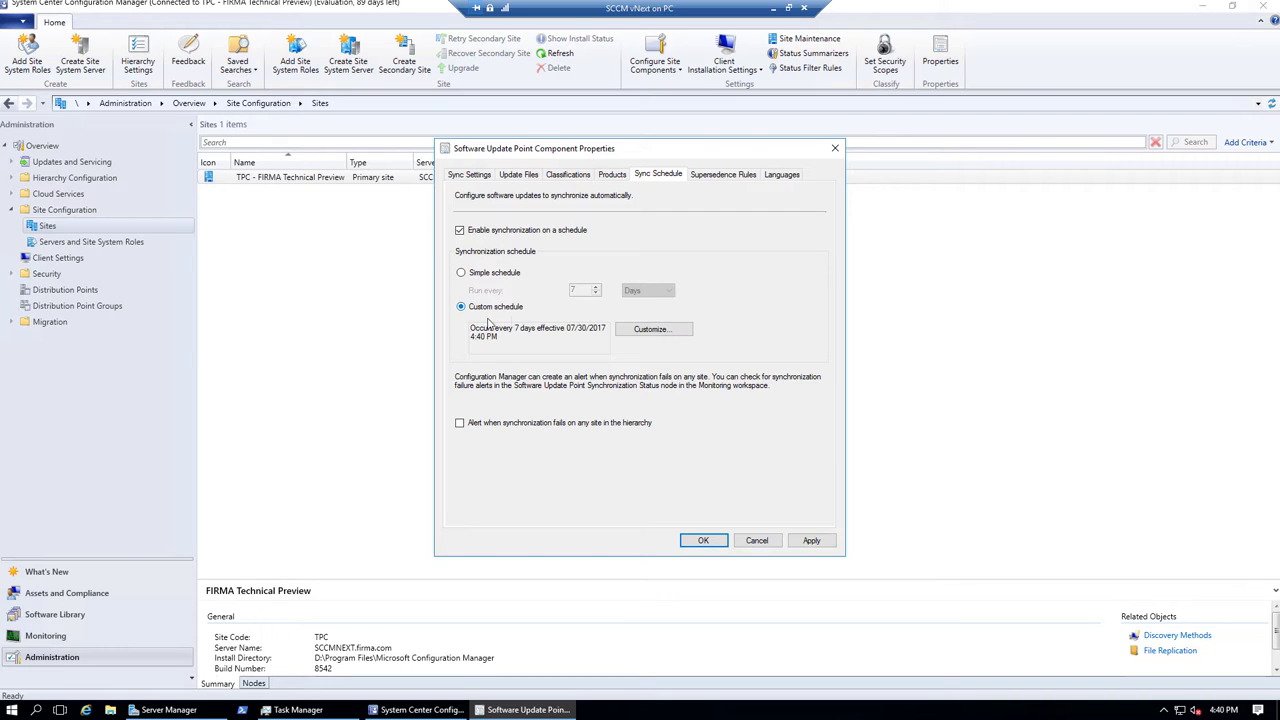
pyautogui.click(661, 339)
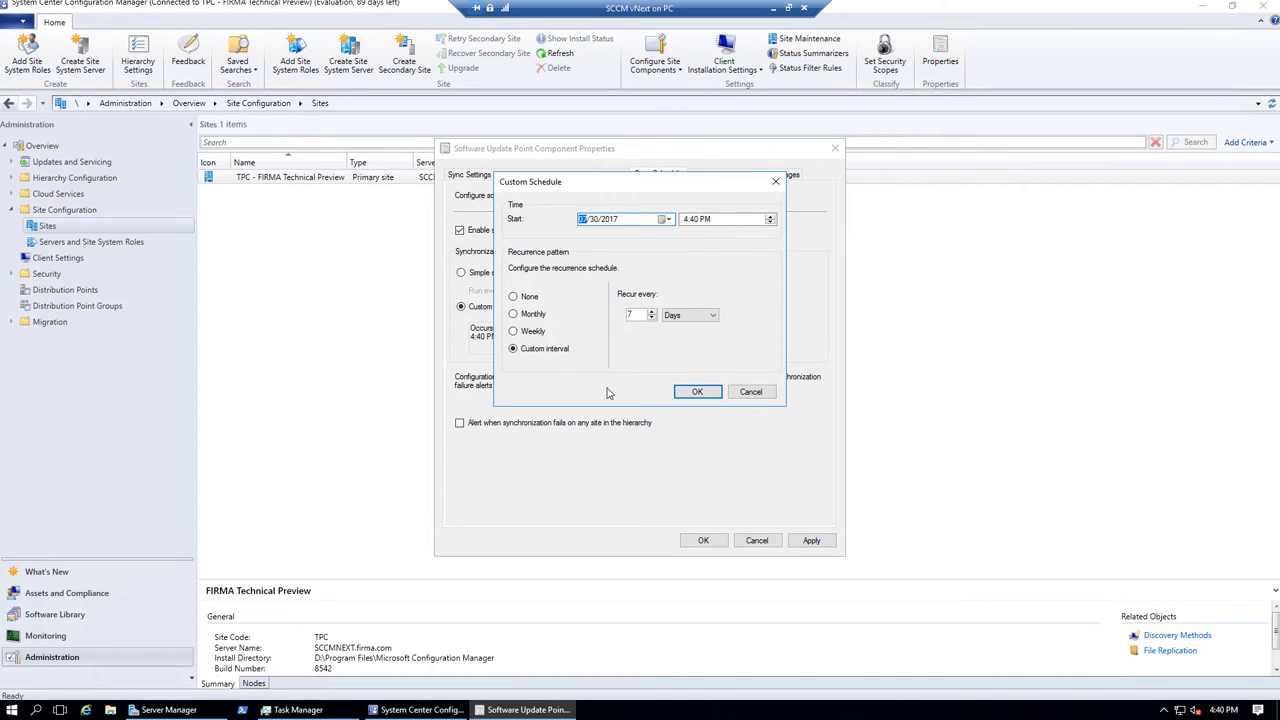
pyautogui.click(751, 392)
pyautogui.click(466, 275)
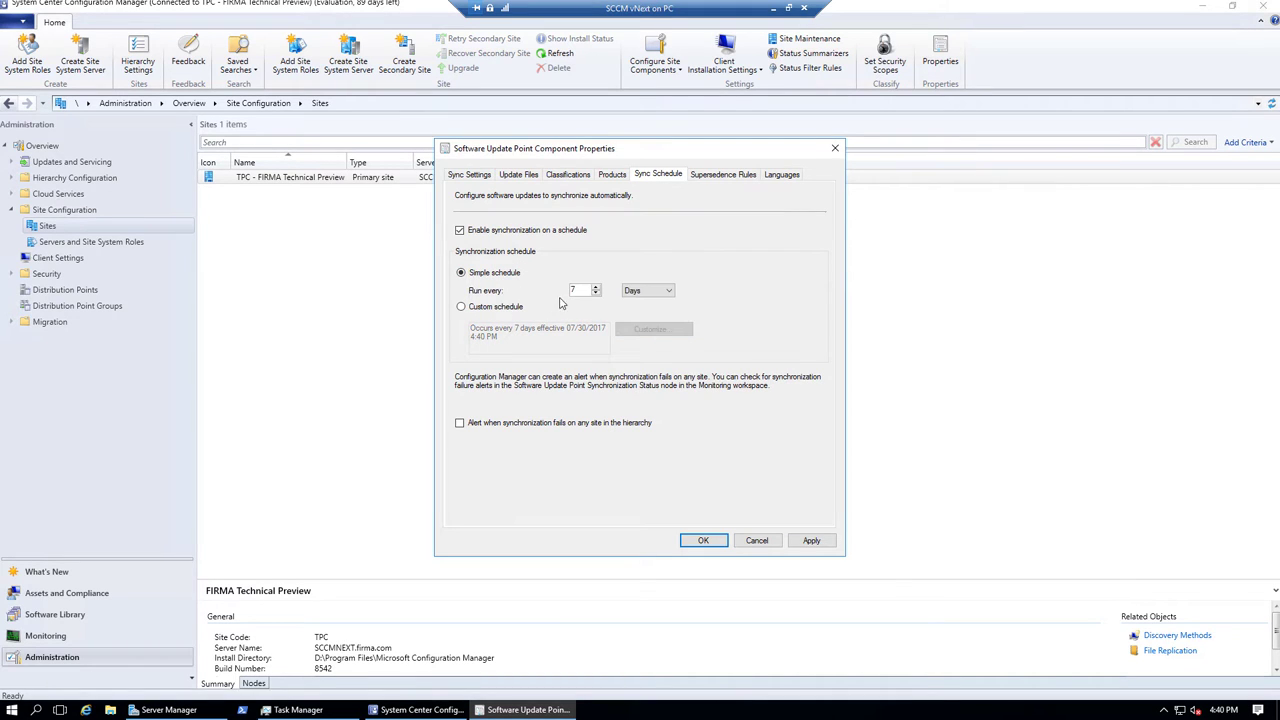
# Set the simple synchronization schedule to run every 4 days.
pyautogui.moveTo(582, 290); pyautogui.dragTo(547, 293)
pyautogui.write('4')
# Set the supersedence behavior to immediately expire superseded software updates, and try the option to run the WSUS cleanup wizard.
pyautogui.click(722, 176)
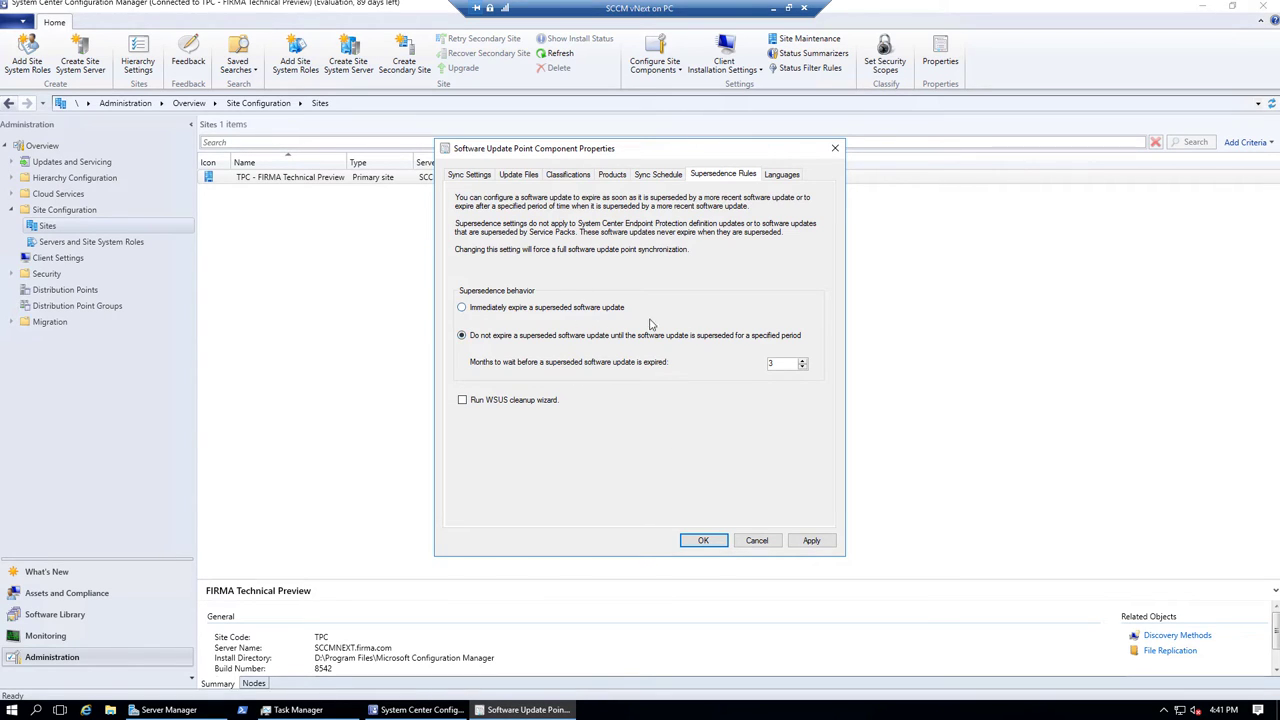
pyautogui.click(528, 308)
pyautogui.click(463, 336)
pyautogui.click(487, 309)
pyautogui.click(468, 402)
pyautogui.click(462, 401)
# Deselect Chinese (Simplified, China), French and German for both update files and summary details in the download languages.
pyautogui.click(780, 175)
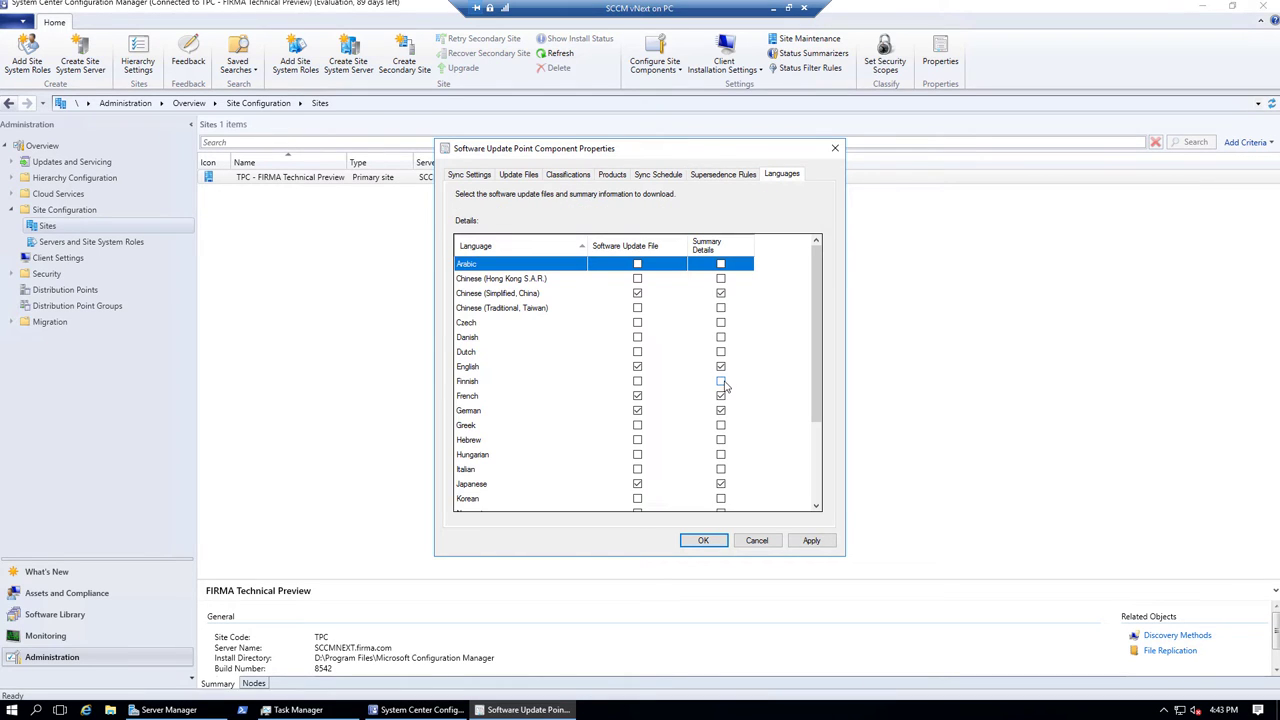
pyautogui.click(637, 293)
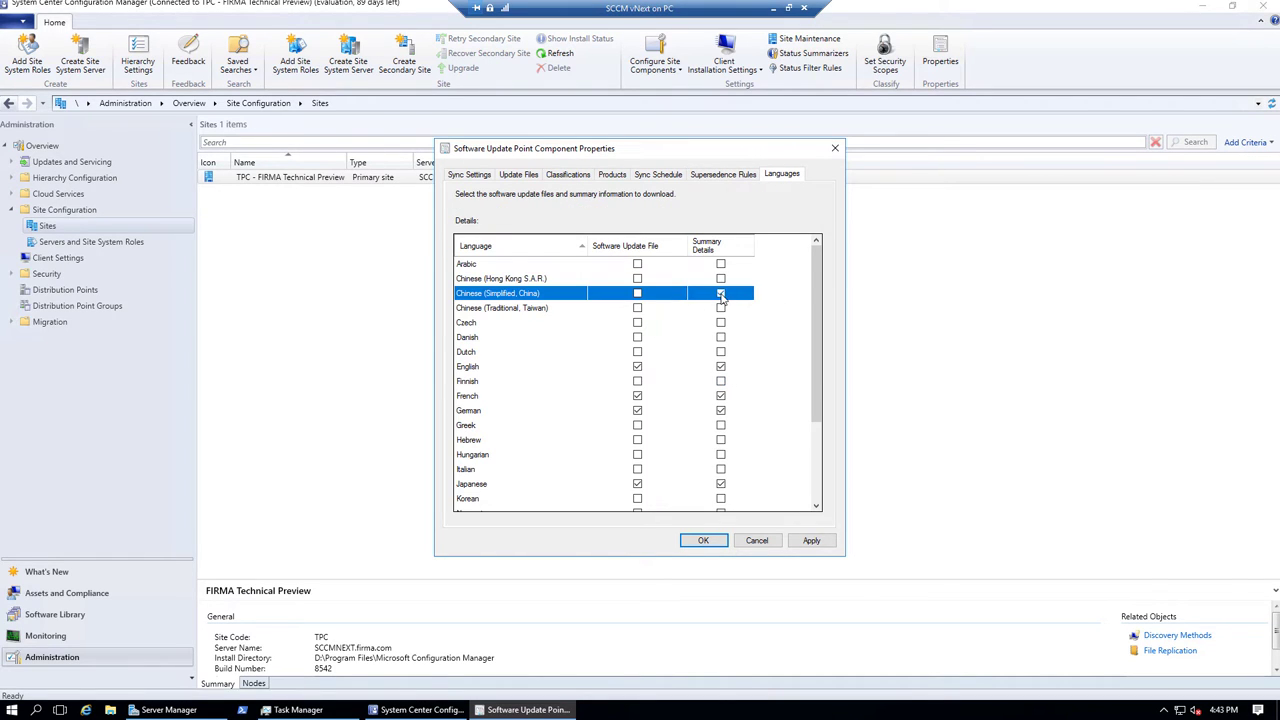
pyautogui.click(721, 293)
pyautogui.click(637, 395)
pyautogui.click(637, 410)
pyautogui.click(637, 400)
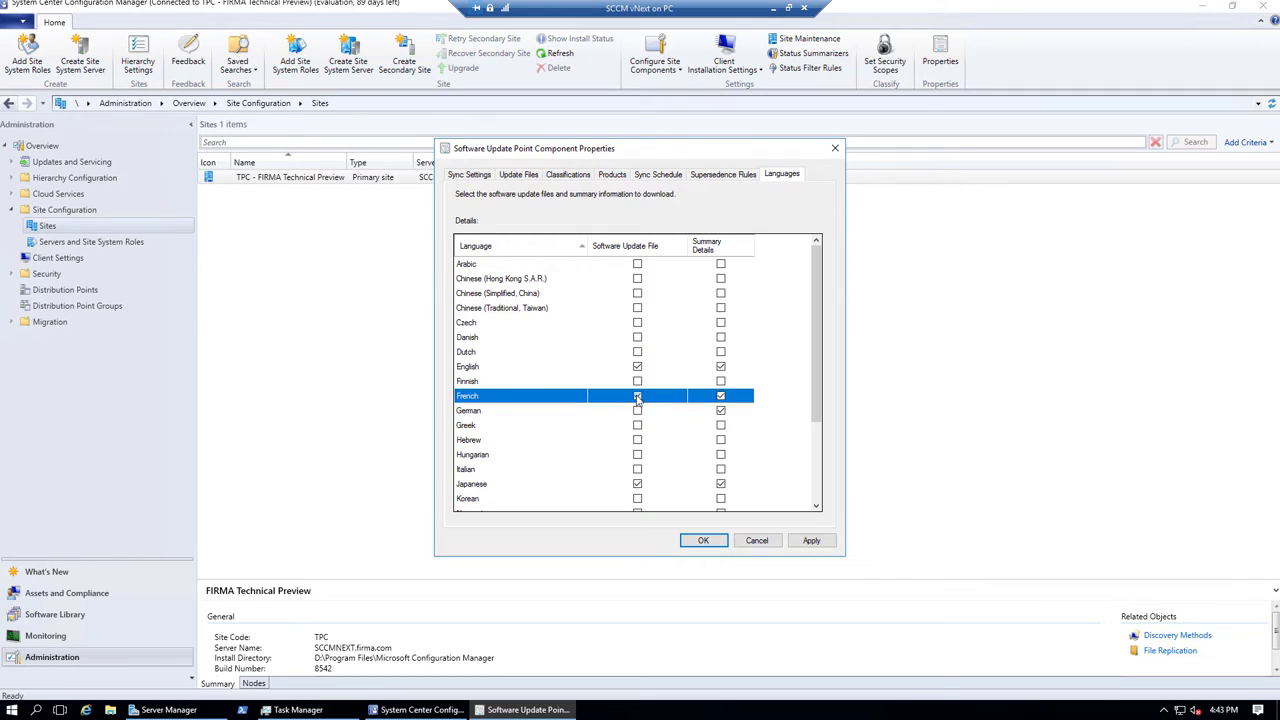
pyautogui.click(721, 396)
pyautogui.click(721, 410)
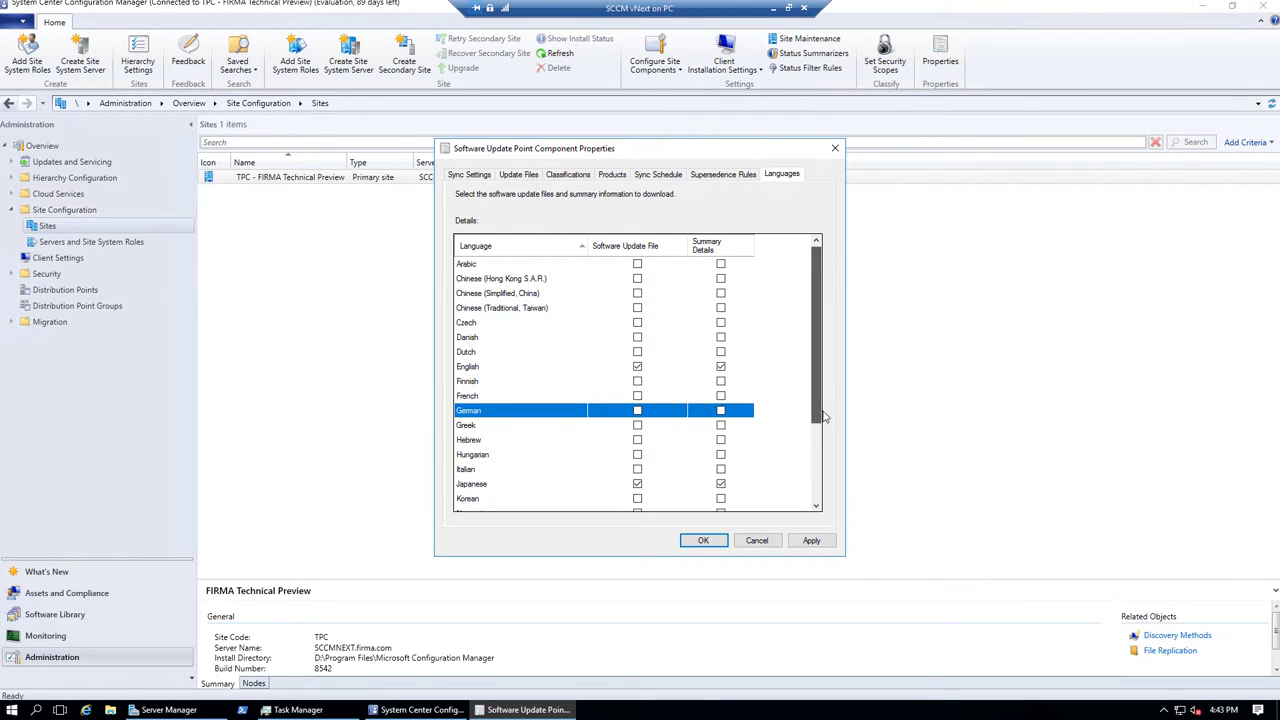
# Deselect Japanese and Russian for both software update files and summary details in the download languages.
pyautogui.moveTo(814, 418); pyautogui.dragTo(818, 508)
pyautogui.click(721, 366)
pyautogui.click(637, 366)
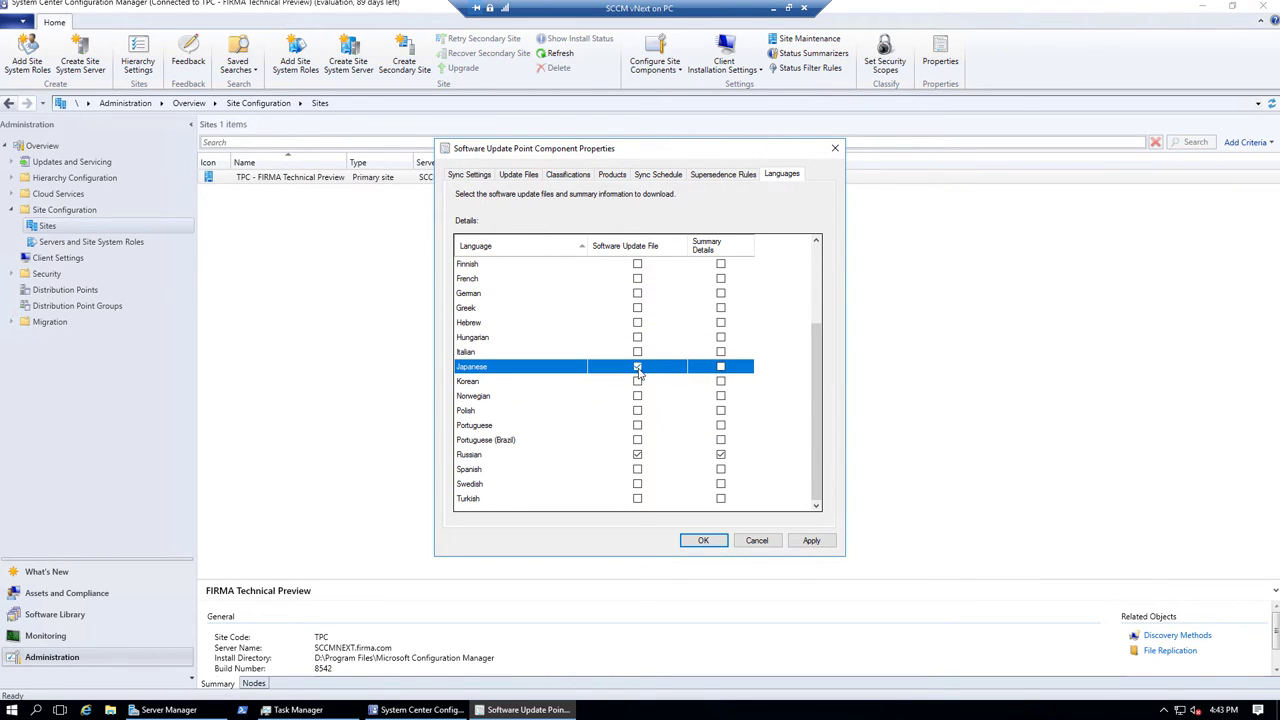
pyautogui.click(637, 454)
pyautogui.click(721, 454)
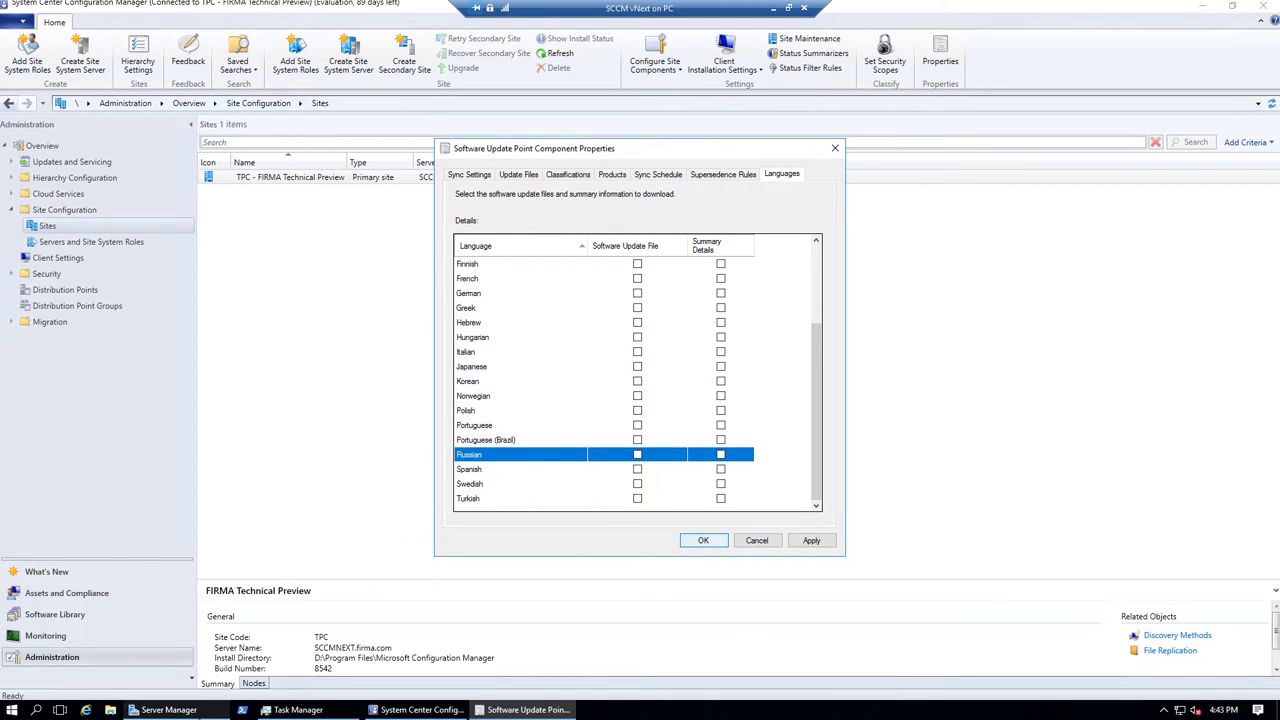
# Switch to Server Manager and start adding roles and features with a role-based installation on the SCCMNEXT.firma.com server.
pyautogui.click(165, 710)
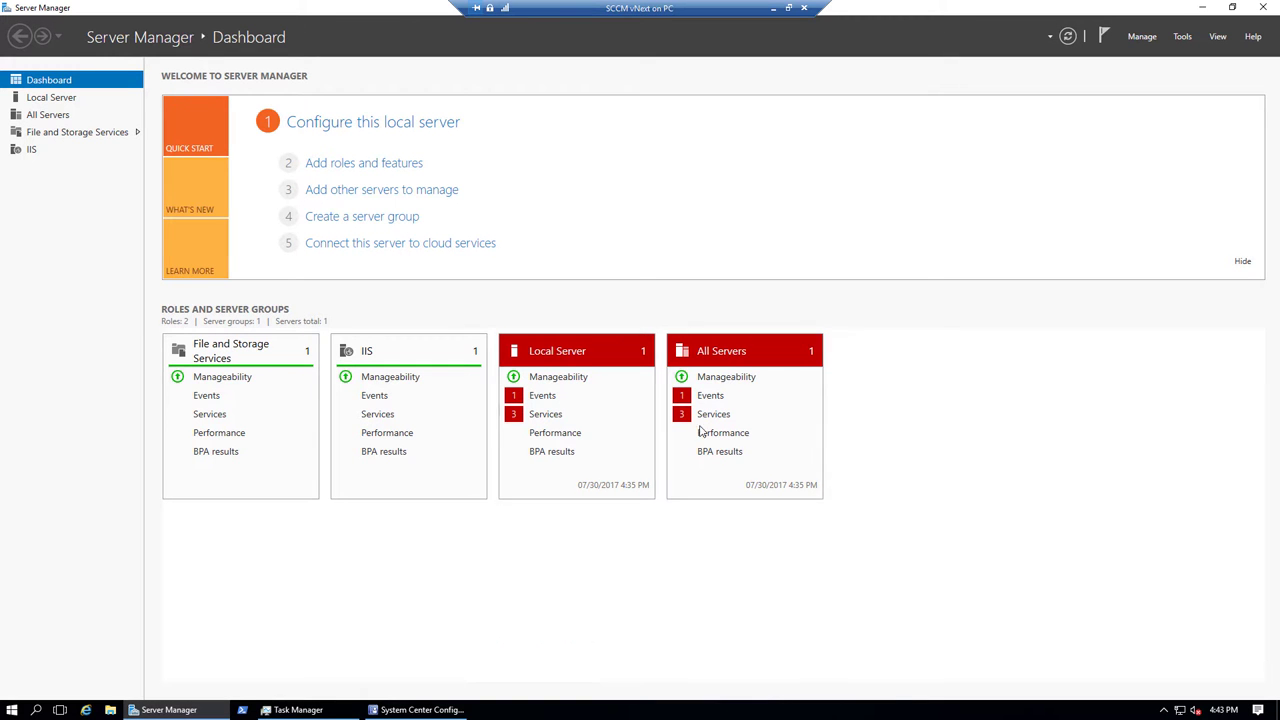
pyautogui.click(353, 166)
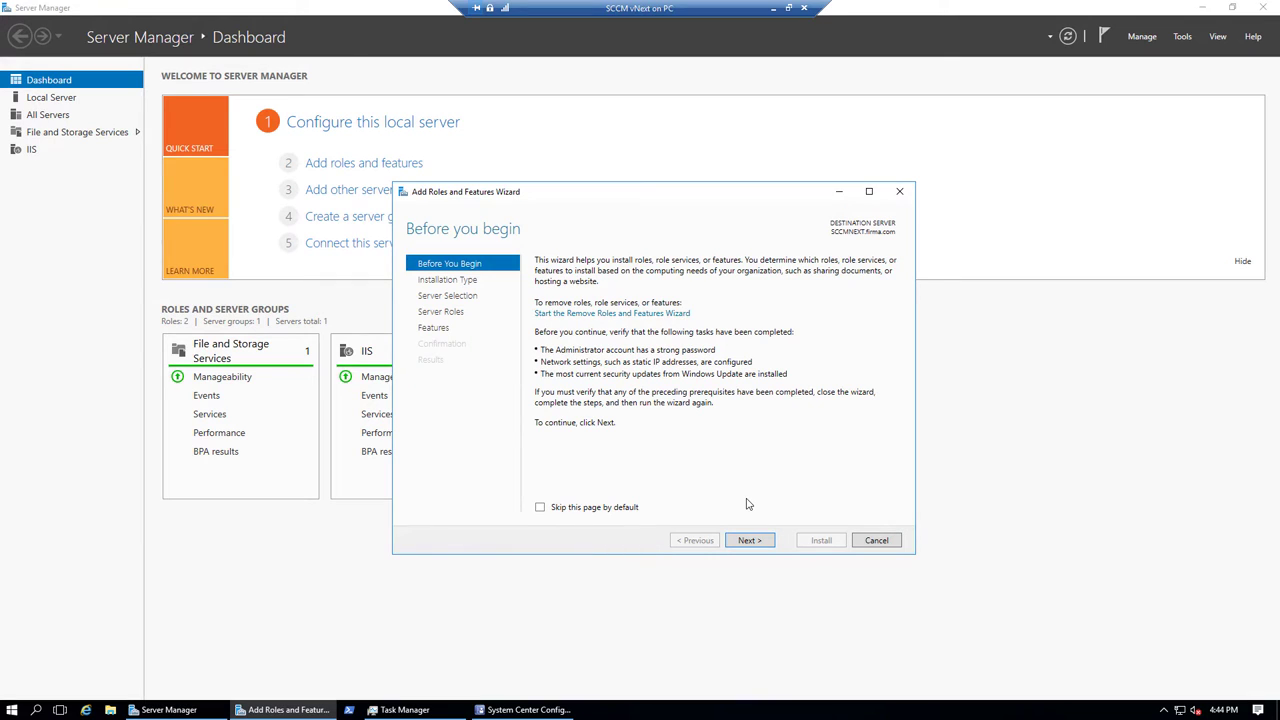
pyautogui.click(751, 545)
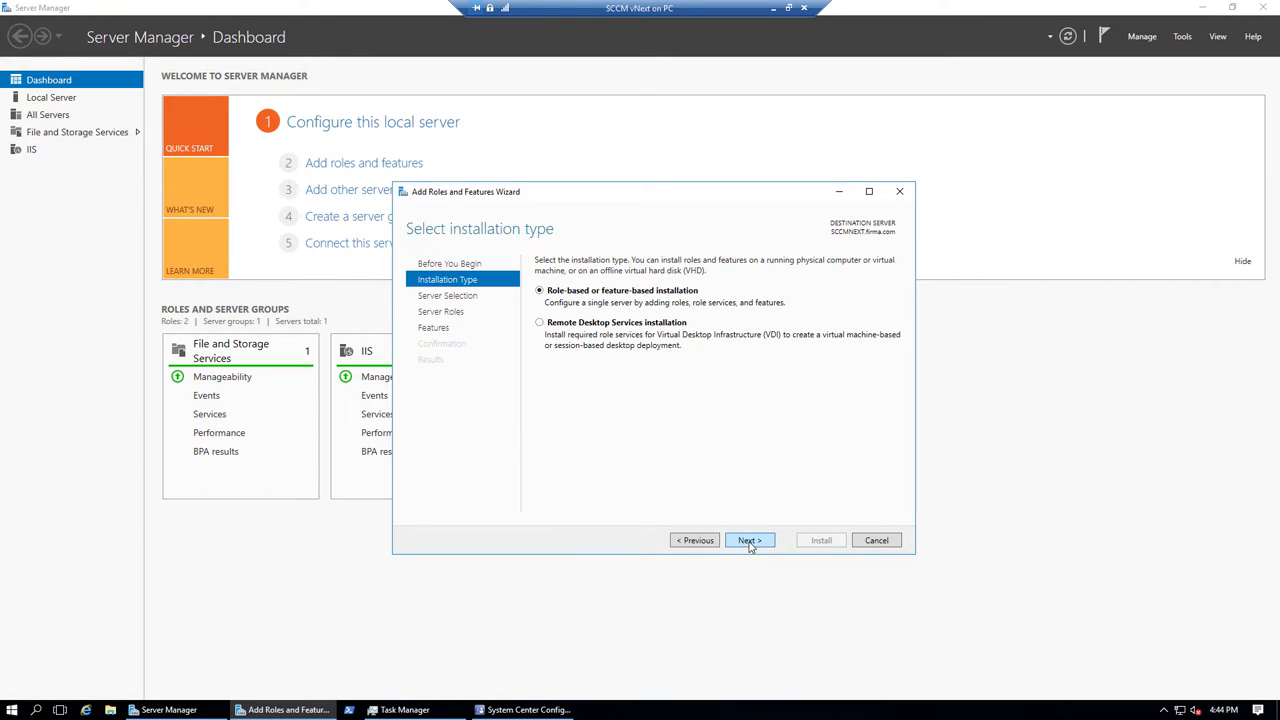
pyautogui.click(756, 544)
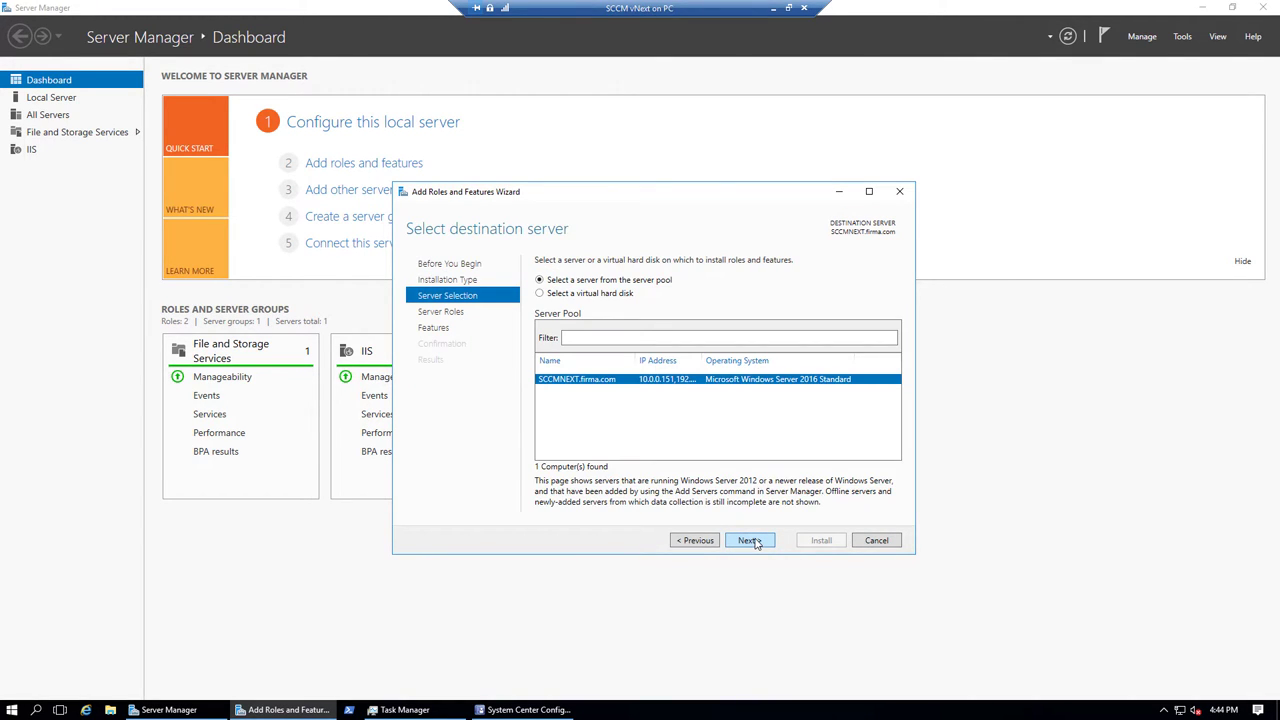
pyautogui.click(755, 542)
# Select the Windows Server Update Services role and add its required features, including the management tools.
pyautogui.moveTo(758, 456); pyautogui.dragTo(750, 478)
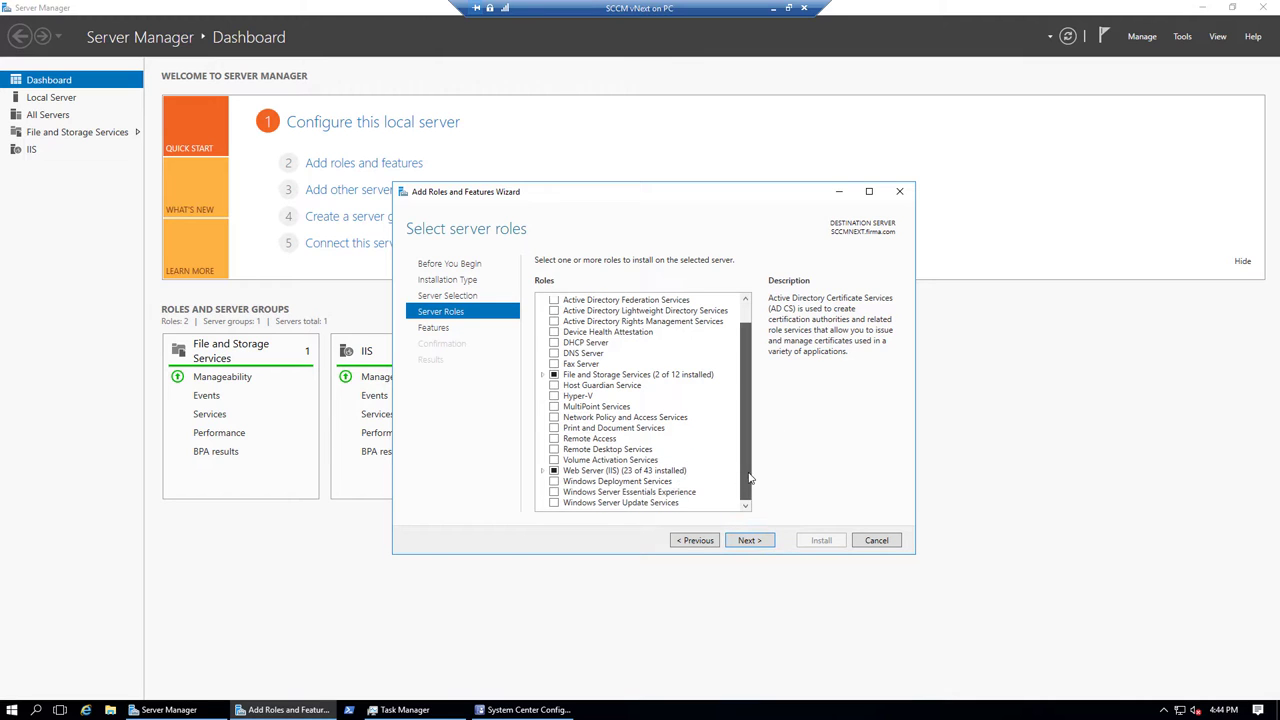
pyautogui.click(555, 503)
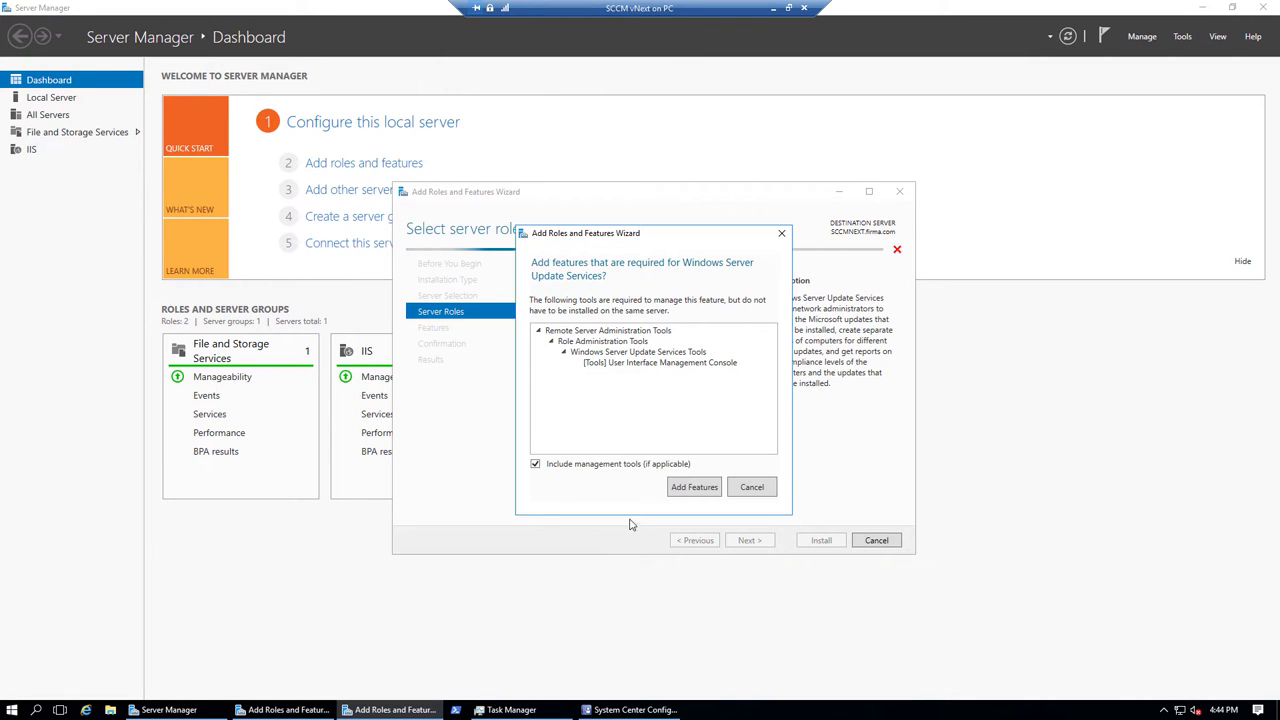
pyautogui.click(701, 491)
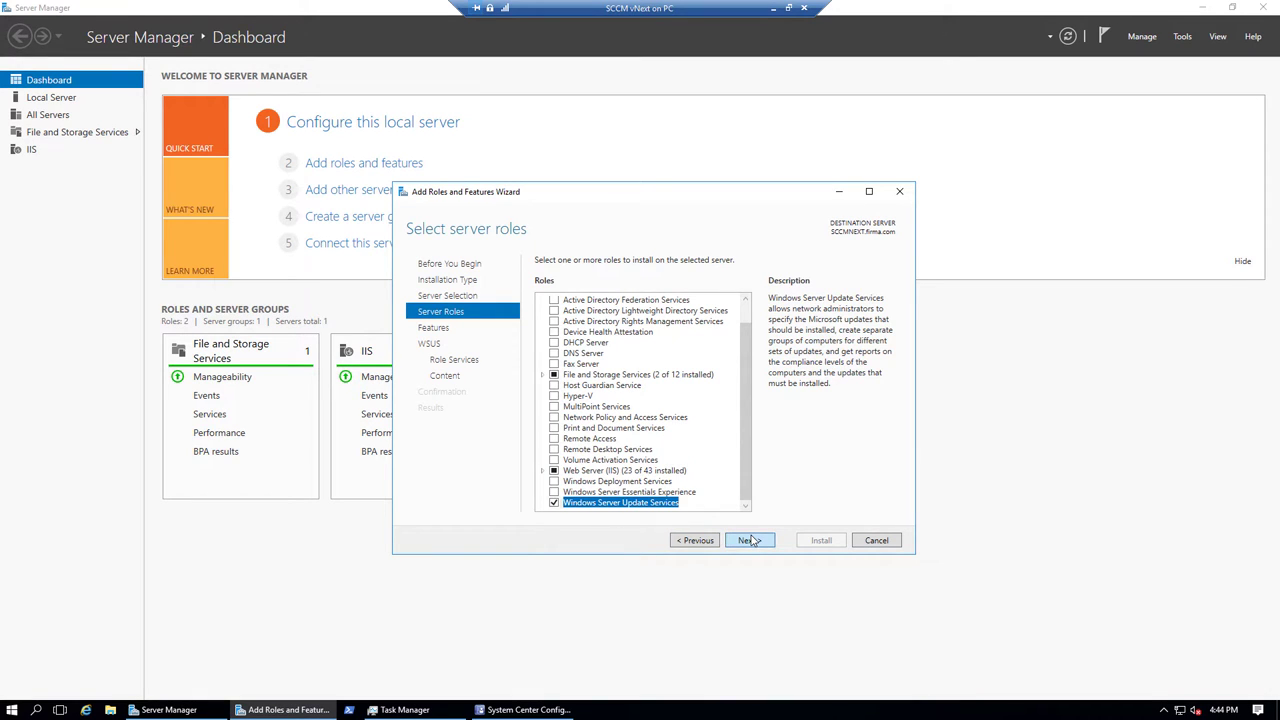
# Accept the default features and the WID Connectivity and WSUS Services role services, and advance to the content location.
pyautogui.click(750, 540)
pyautogui.click(750, 540)
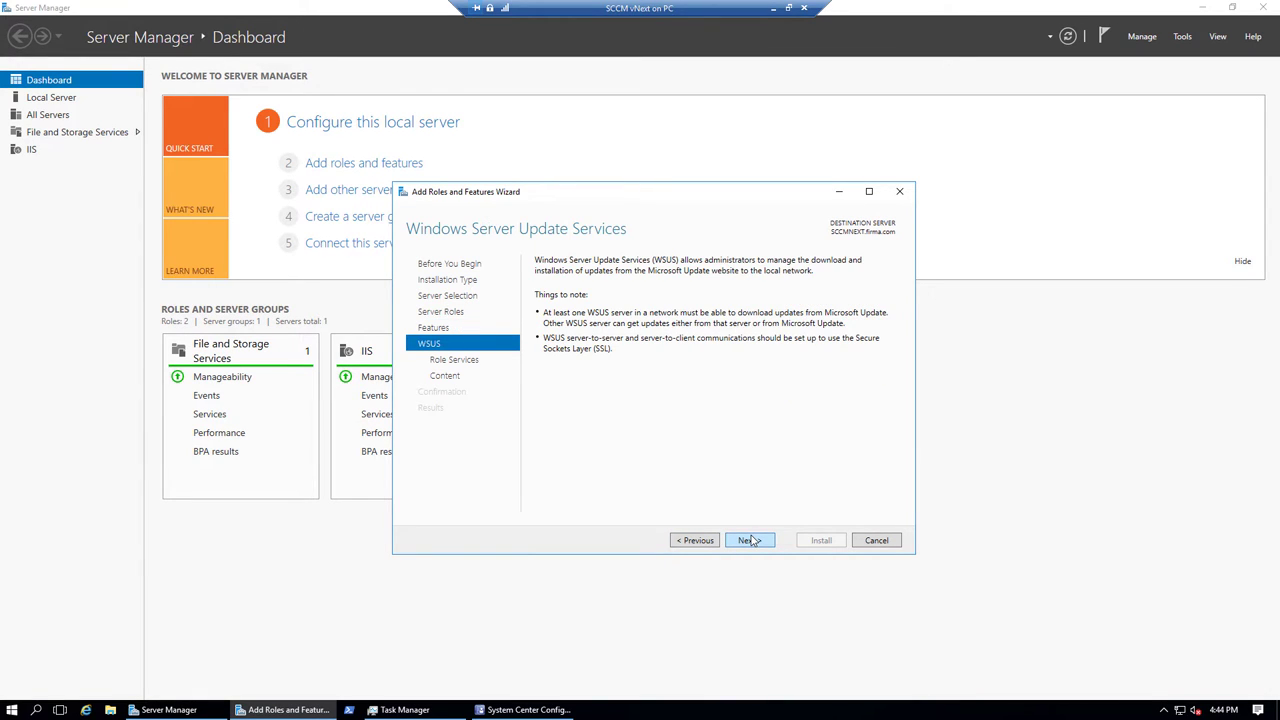
pyautogui.click(750, 540)
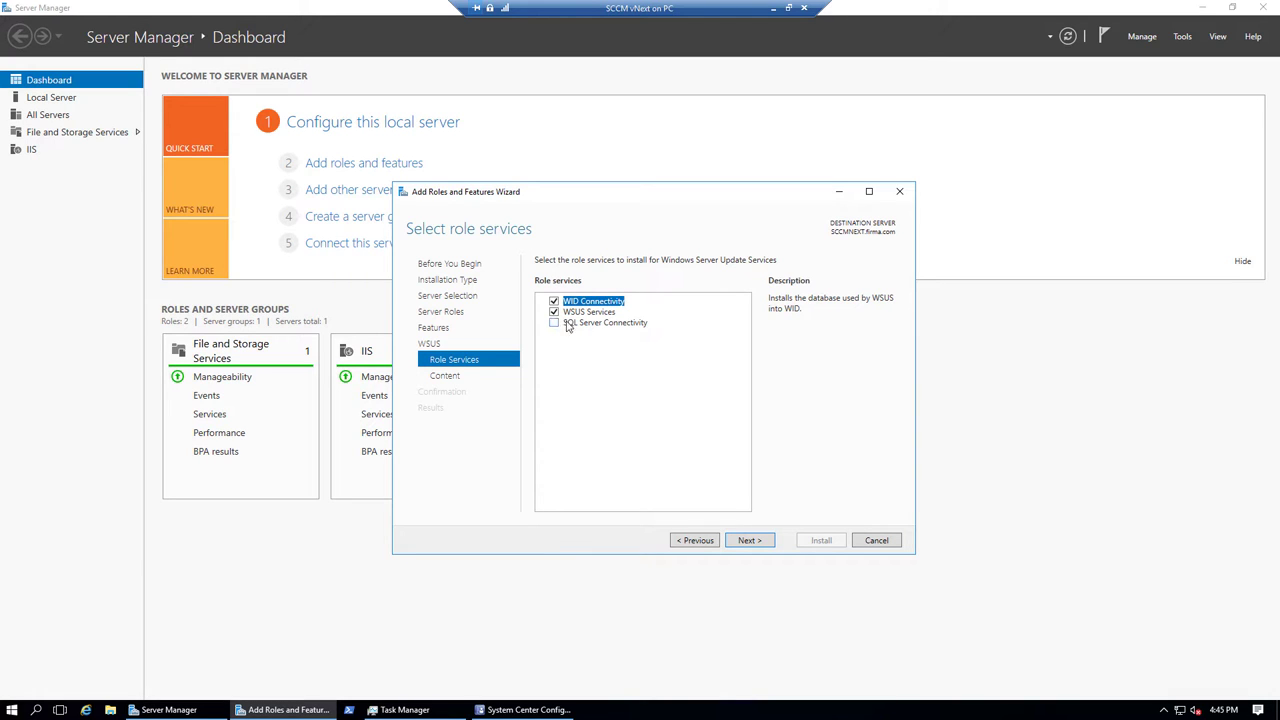
pyautogui.click(762, 541)
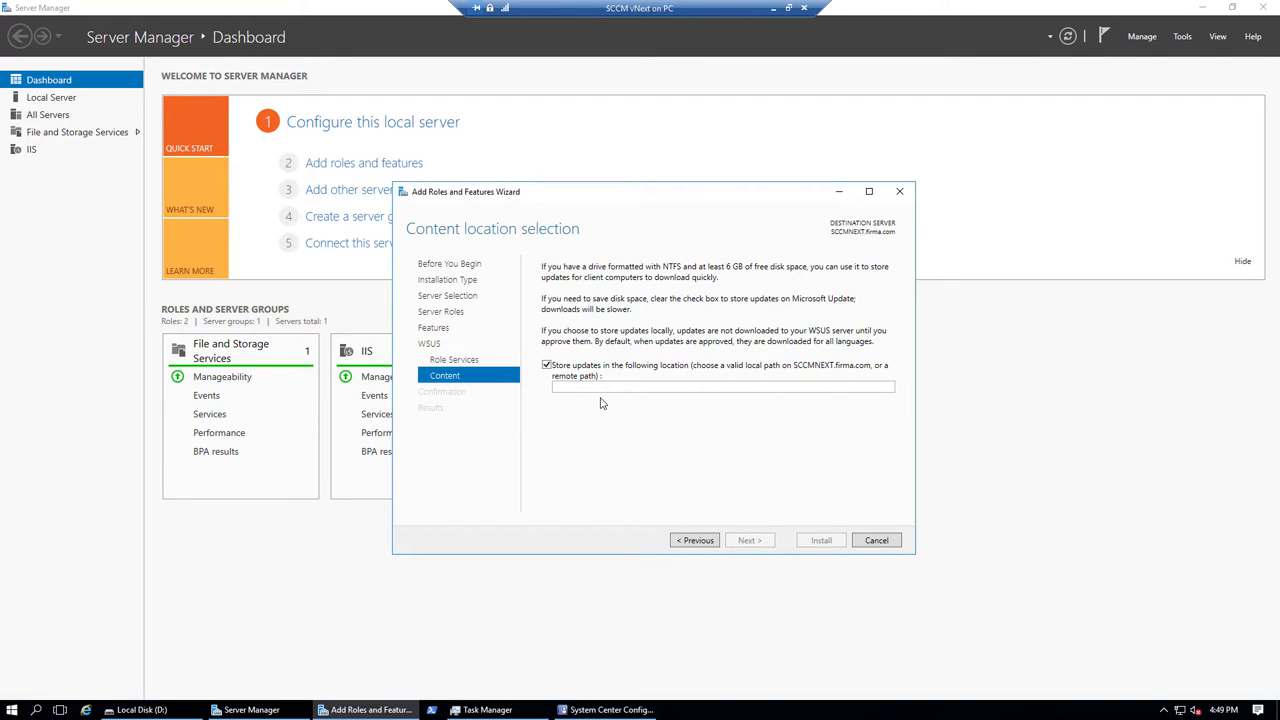
# Switch to File Explorer and create a folder named Updates on Local Disk (D:).
pyautogui.click(140, 709)
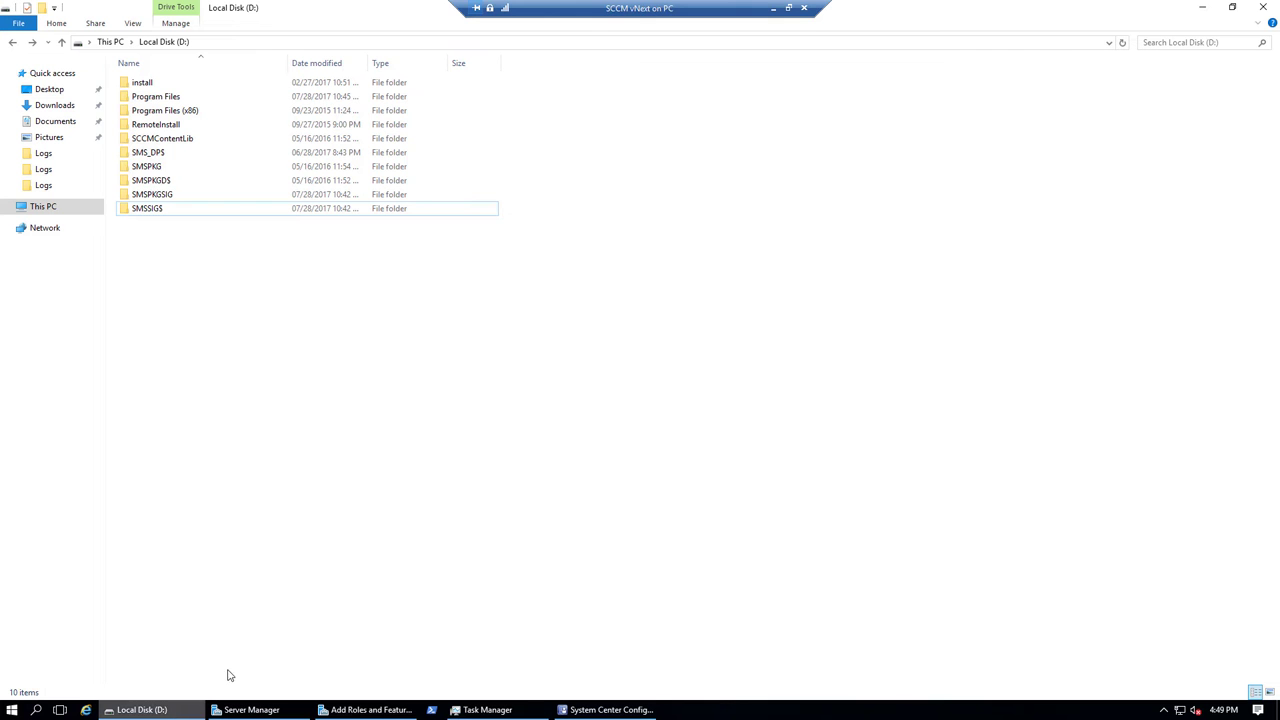
pyautogui.rightClick(167, 306)
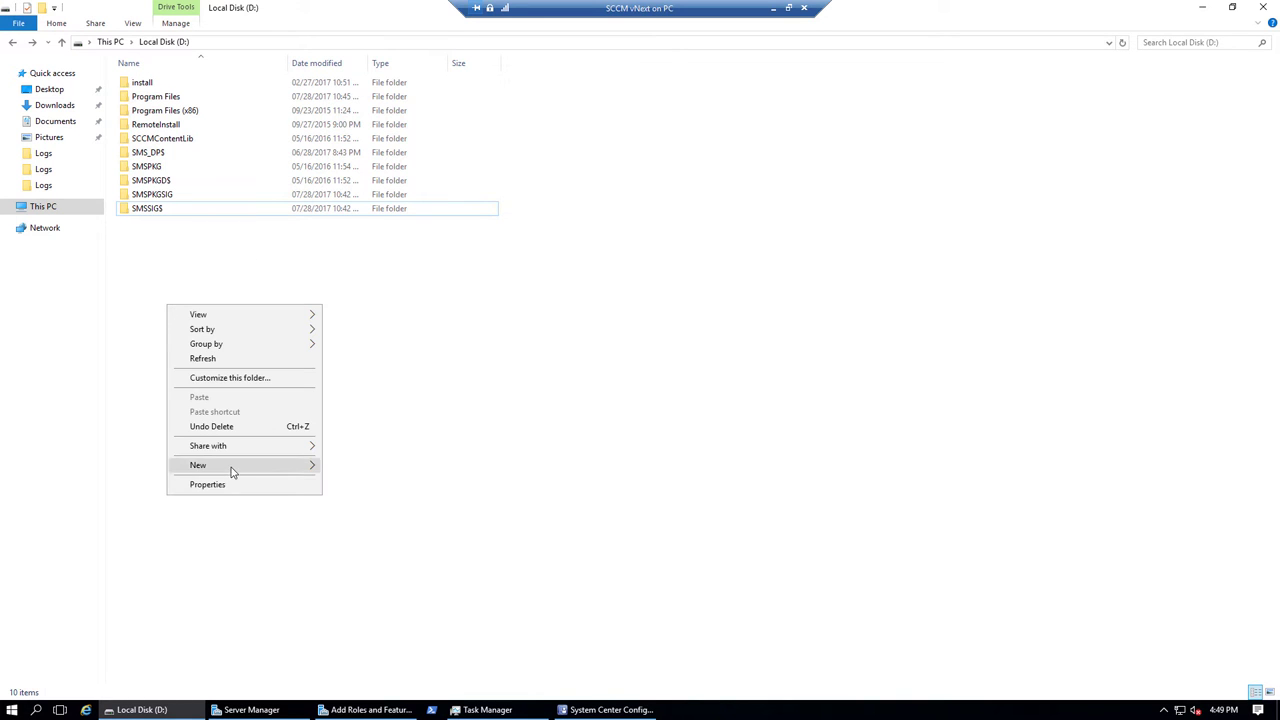
pyautogui.moveTo(244, 469)
pyautogui.click(379, 467)
pyautogui.write('Updates')
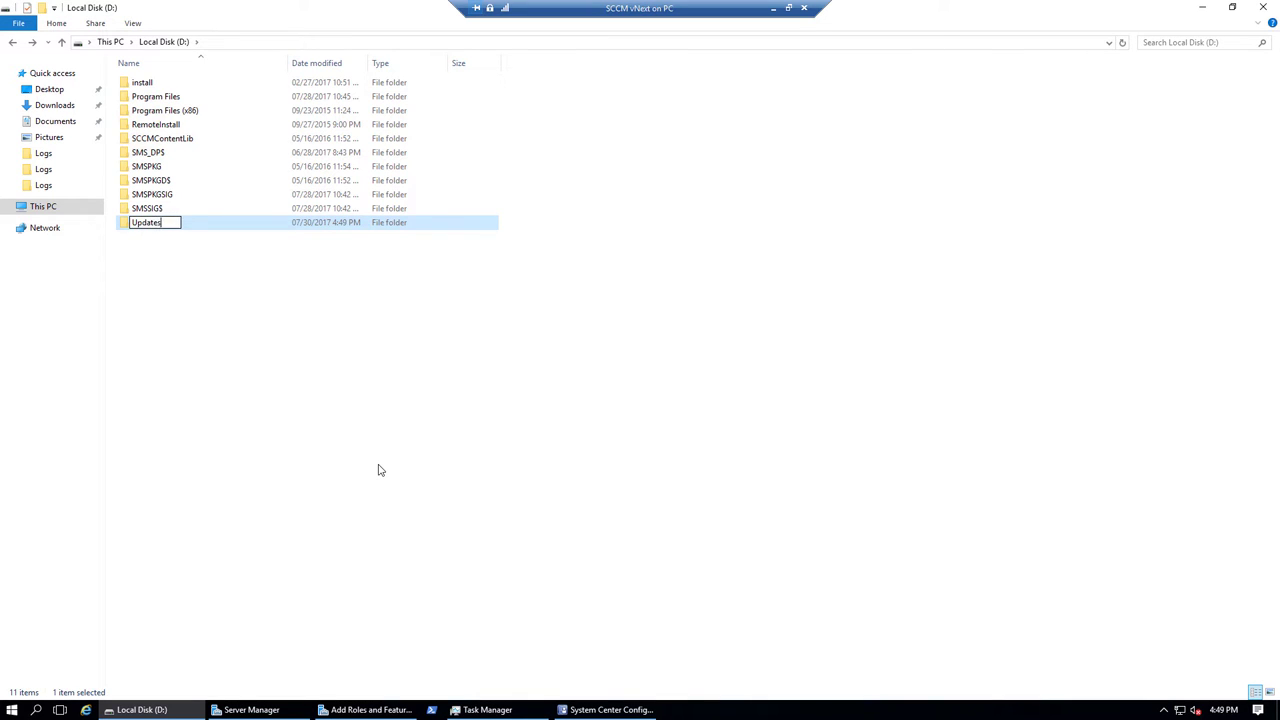
# Confirm the Updates folder name and share the folder on the network with the default permissions.
pyautogui.press('Return')
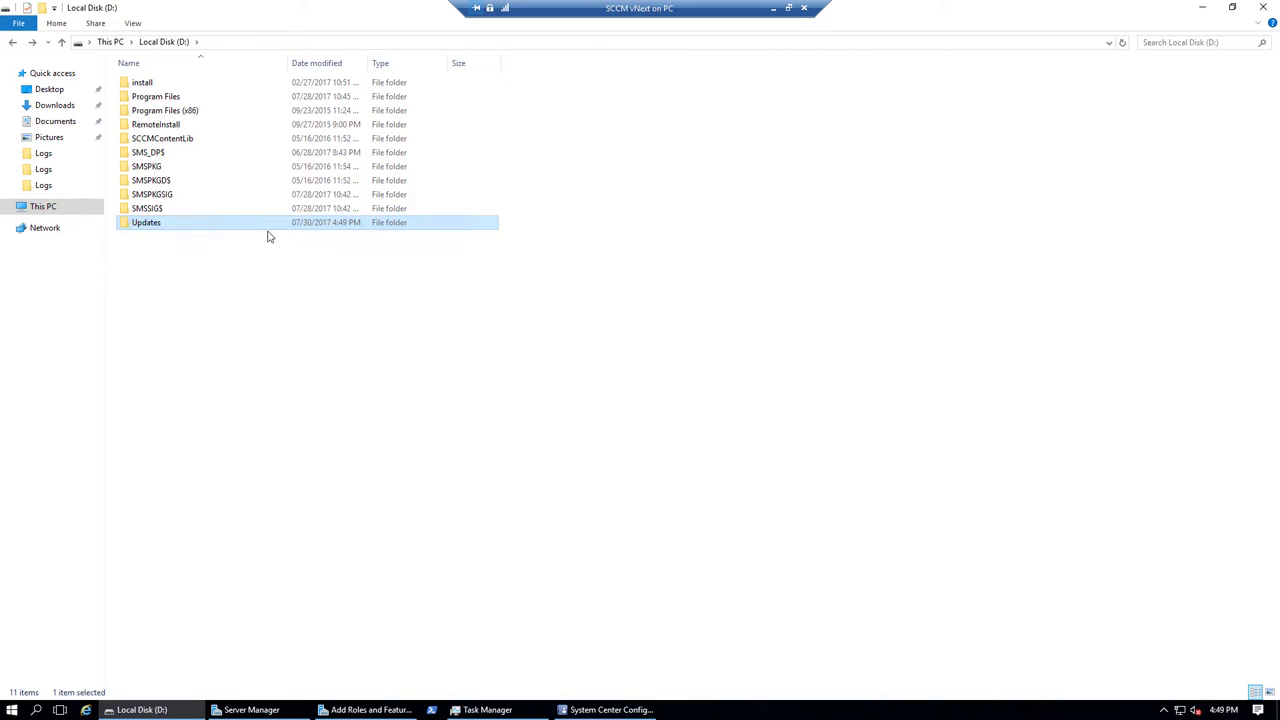
pyautogui.rightClick(187, 223)
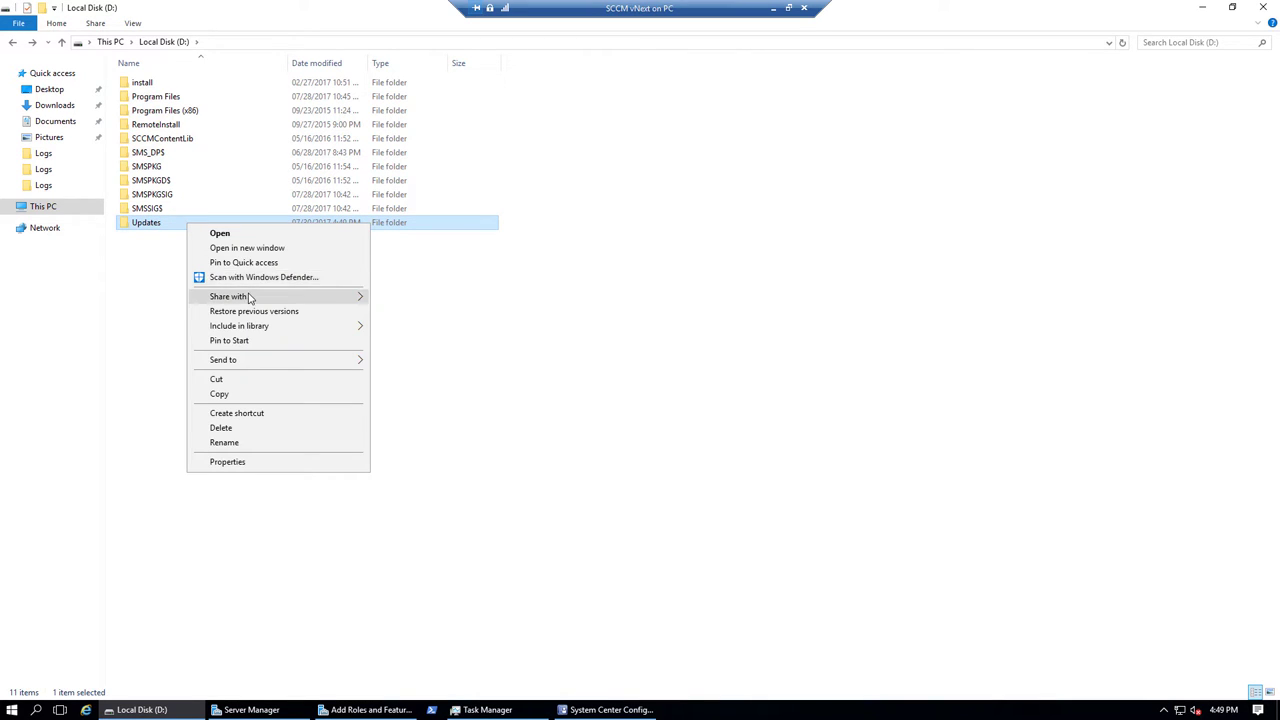
pyautogui.moveTo(249, 296)
pyautogui.click(428, 314)
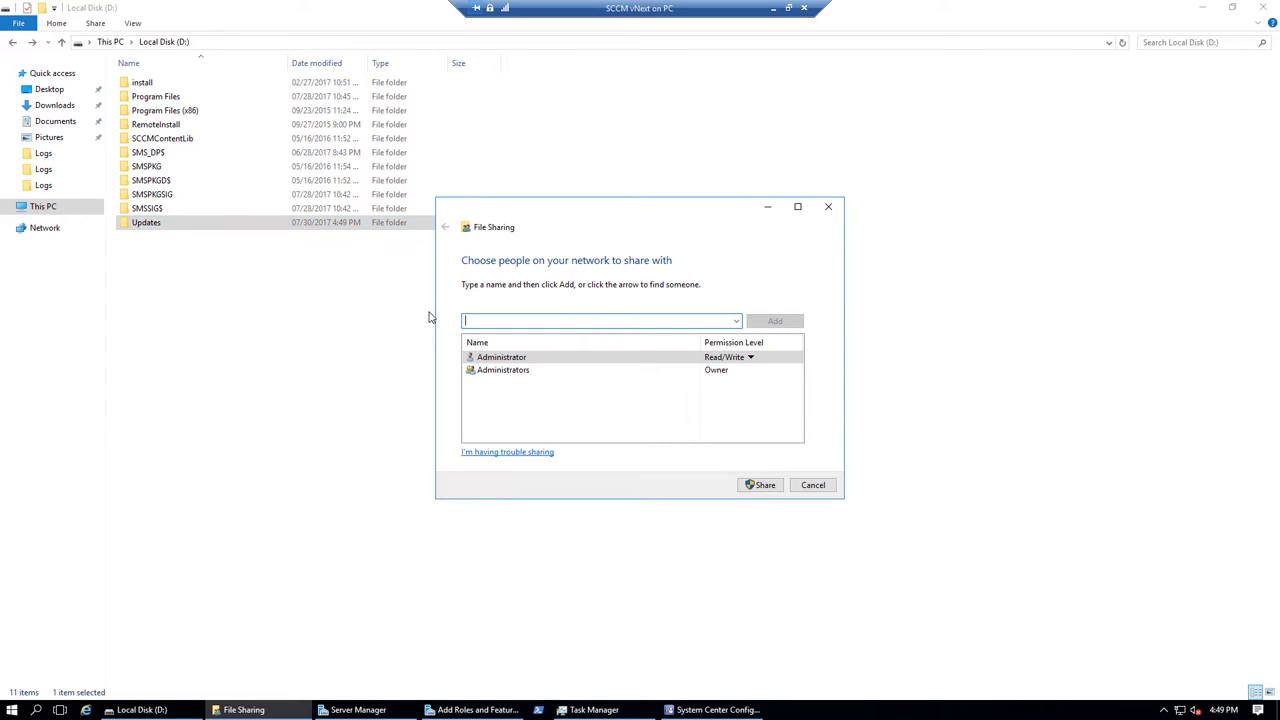
pyautogui.click(760, 487)
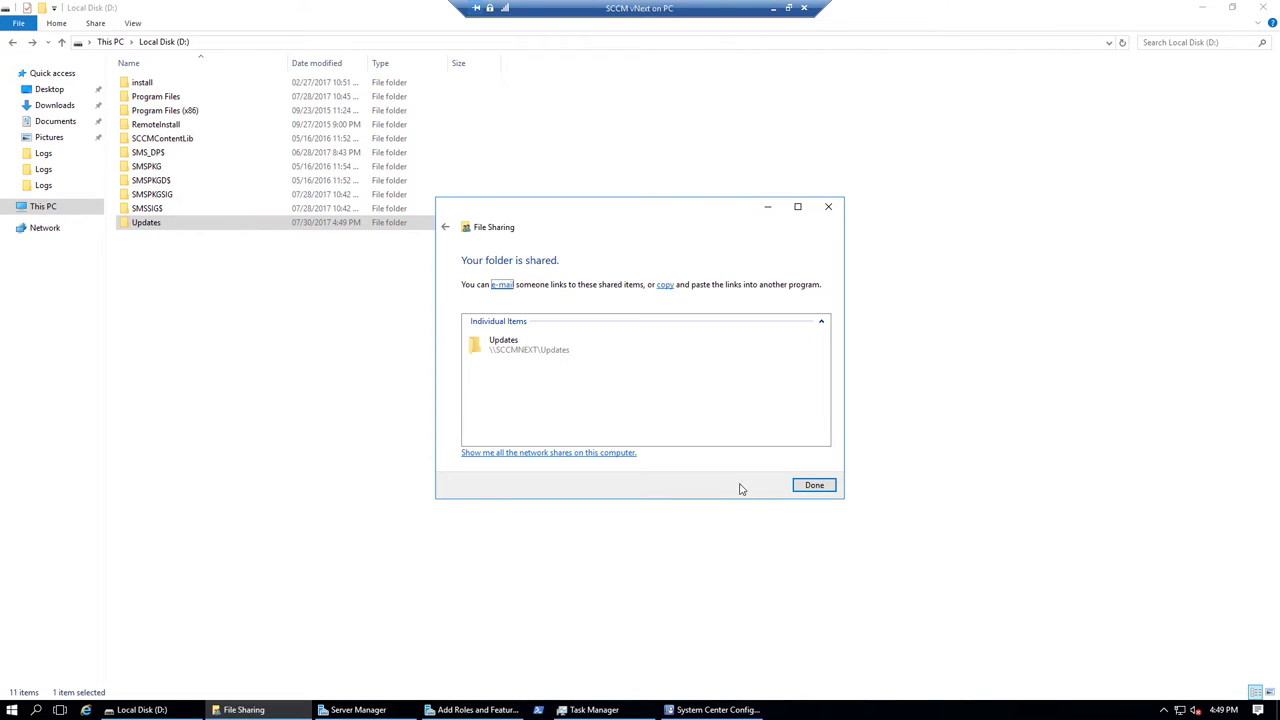
# Copy the shared folder's network path and set \\SCCMNEXT\Updates as the content location in the Add Roles and Features Wizard.
pyautogui.click(538, 350)
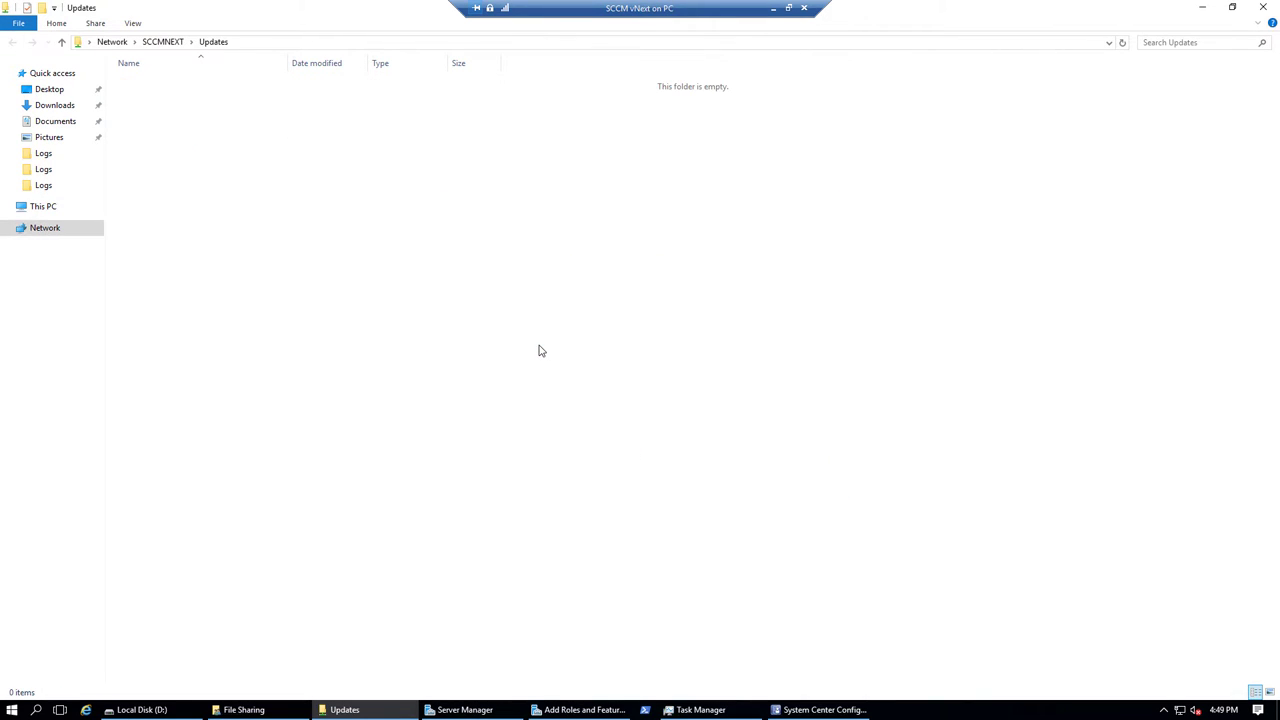
pyautogui.click(317, 43)
pyautogui.hotkey('ctrl', 'c')
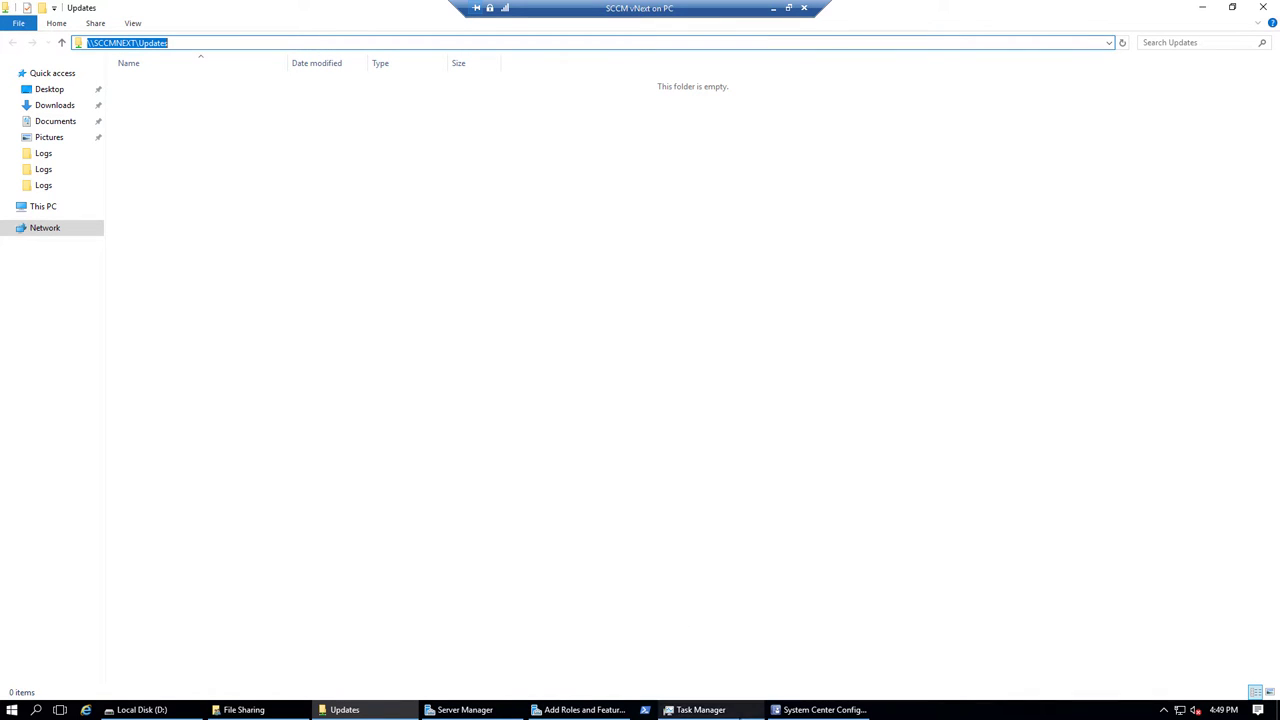
pyautogui.moveTo(600, 713)
pyautogui.click(597, 657)
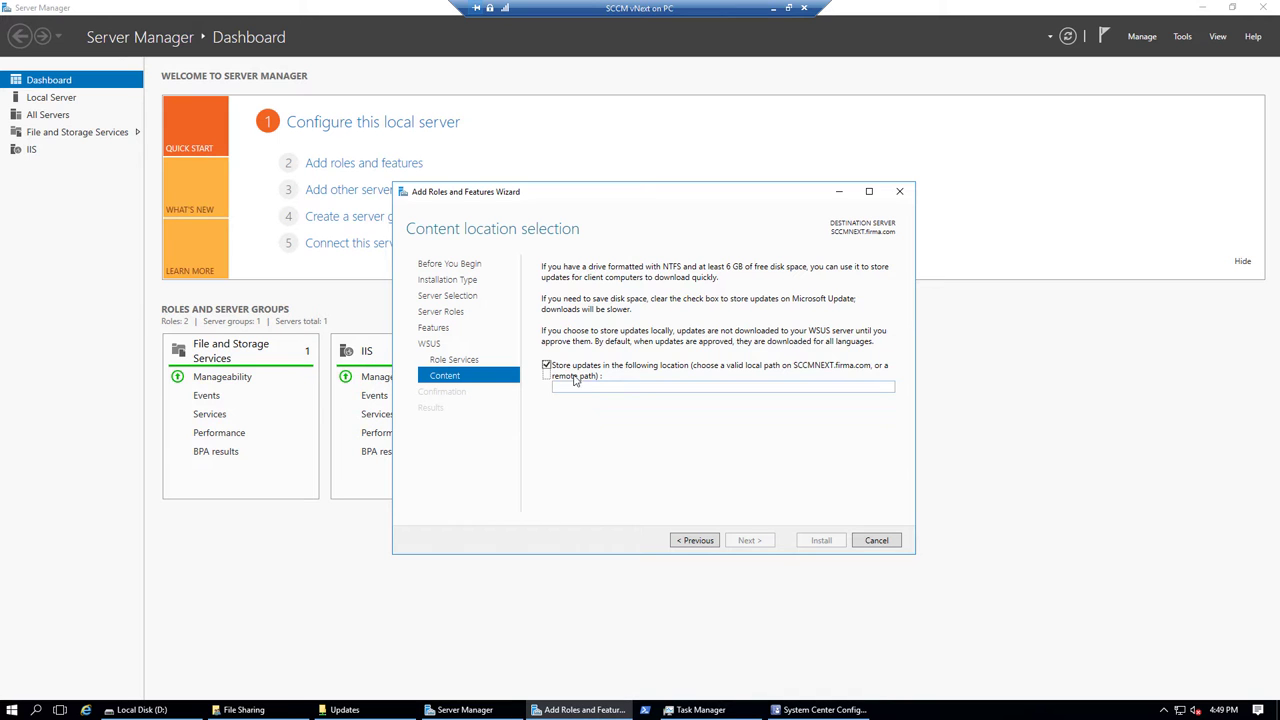
pyautogui.click(586, 387)
pyautogui.hotkey('ctrl', 'v')
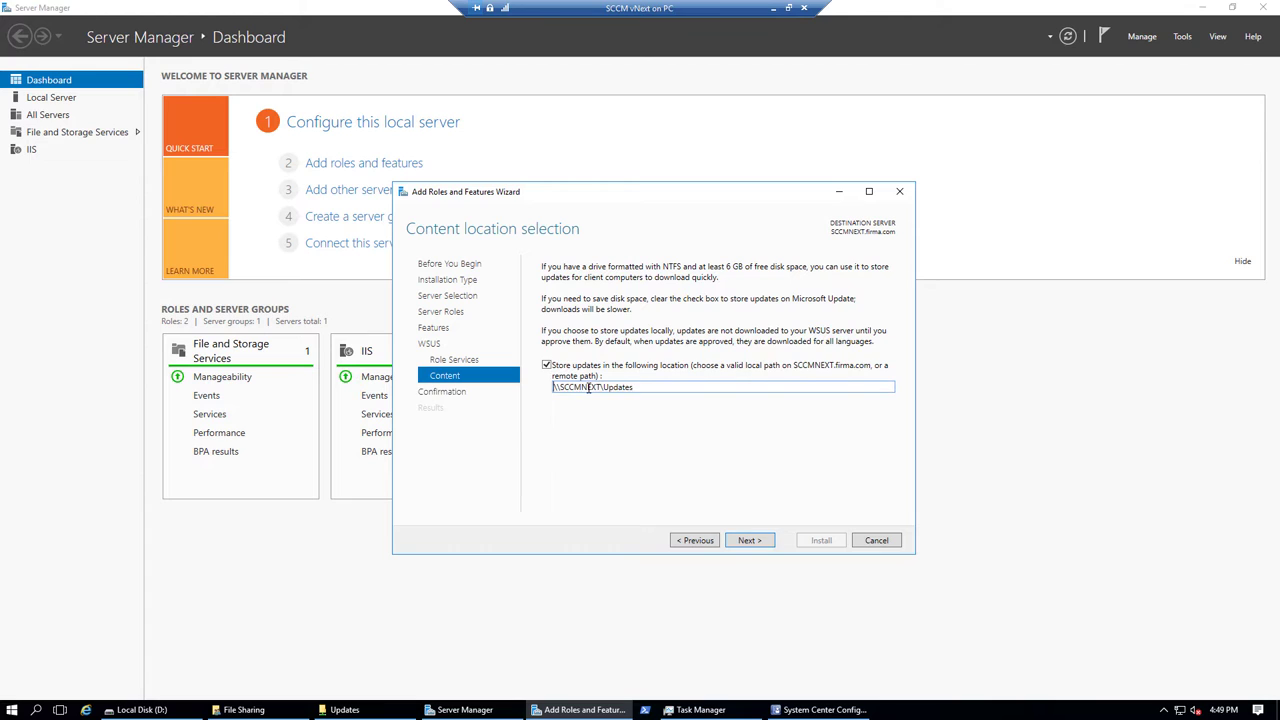
# Install the Windows Server Update Services role with the confirmed selections and close the wizard when installation finishes.
pyautogui.click(757, 542)
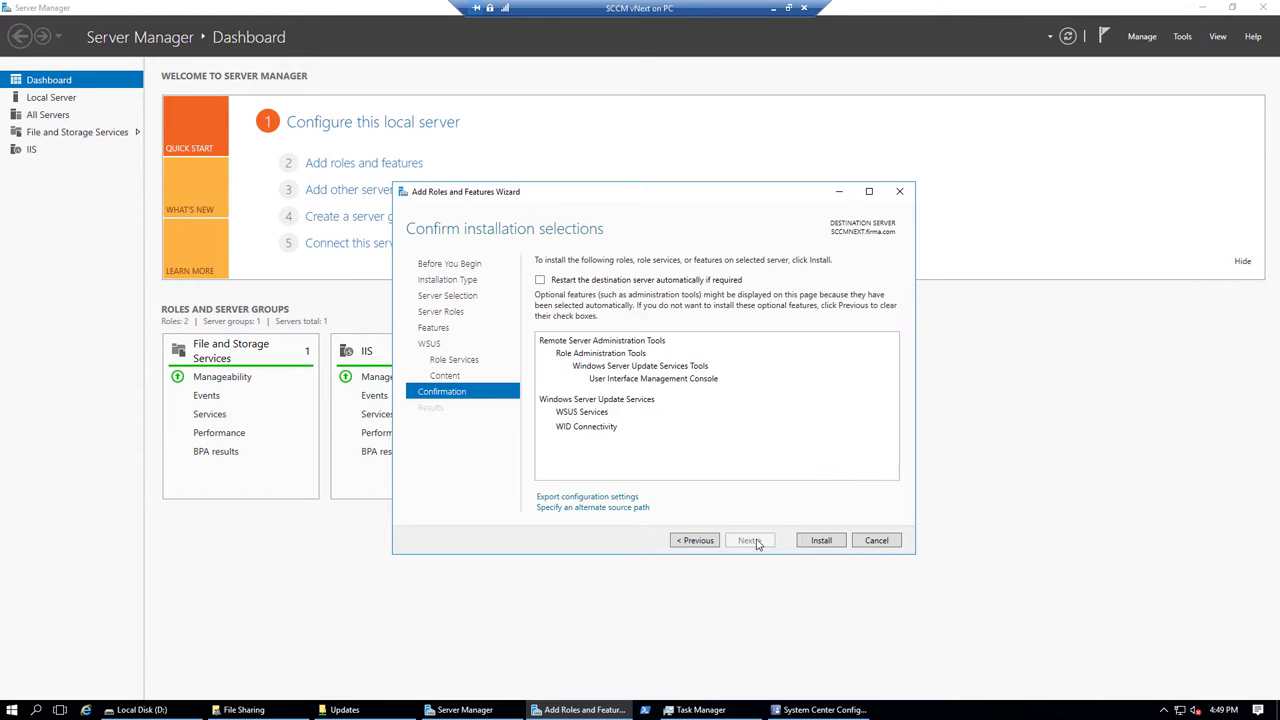
pyautogui.click(821, 540)
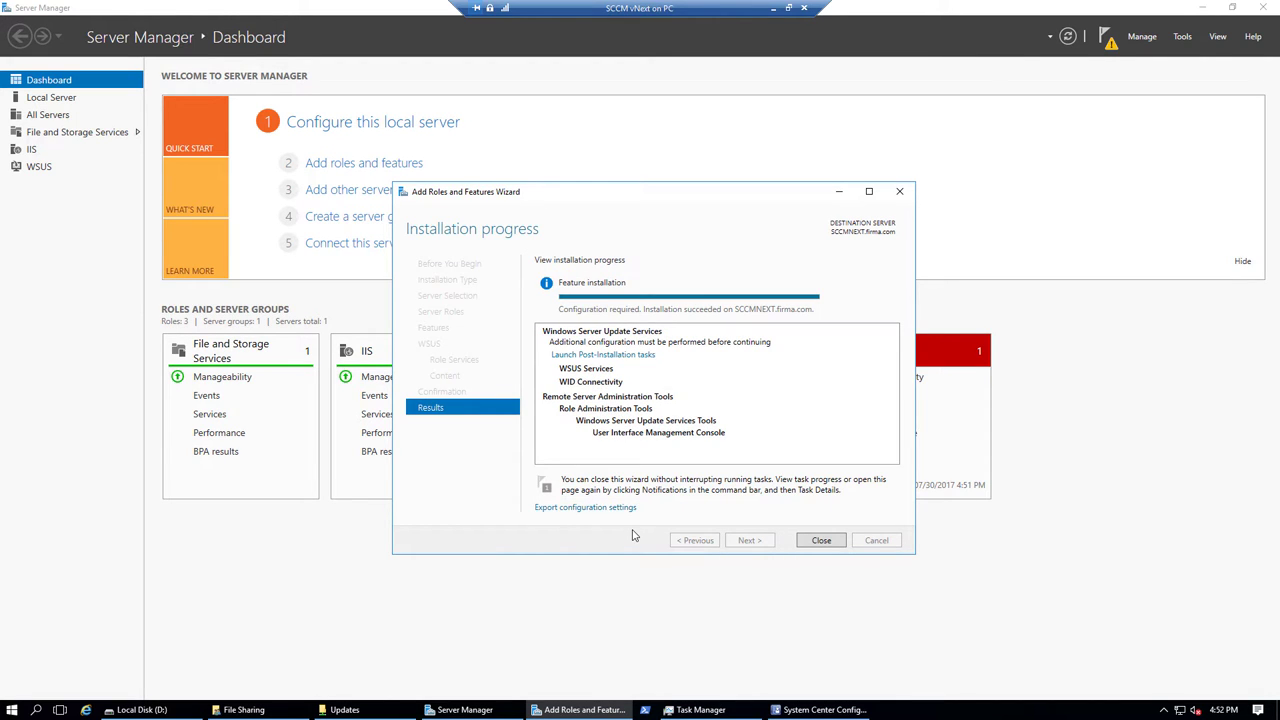
pyautogui.click(832, 543)
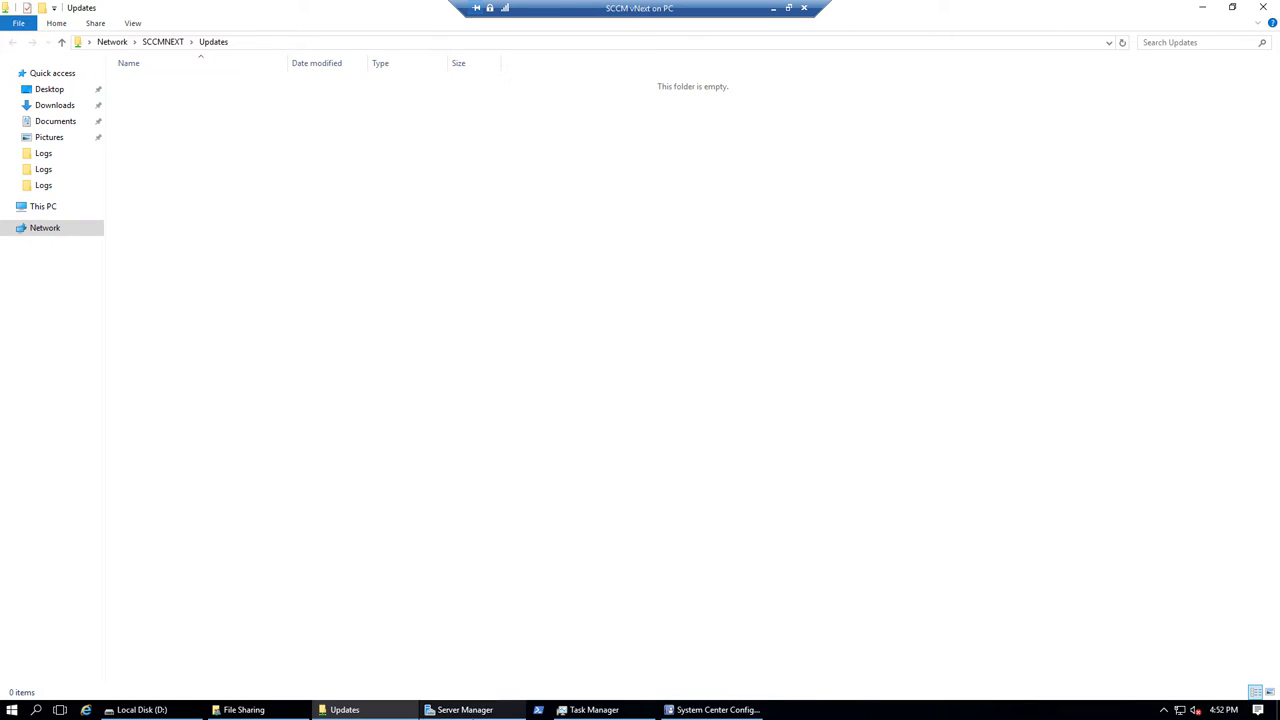
# Switch to Server Manager and launch the post-installation tasks for Windows Server Update Services.
pyautogui.click(465, 710)
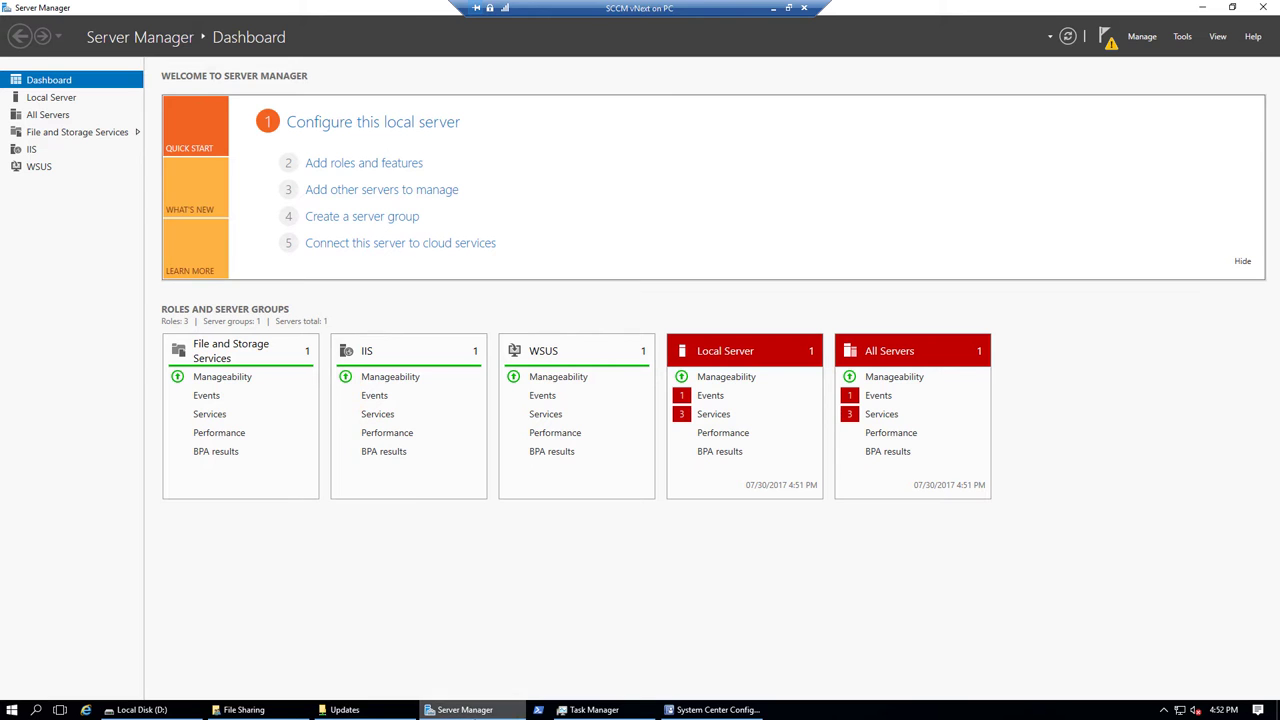
pyautogui.click(1110, 45)
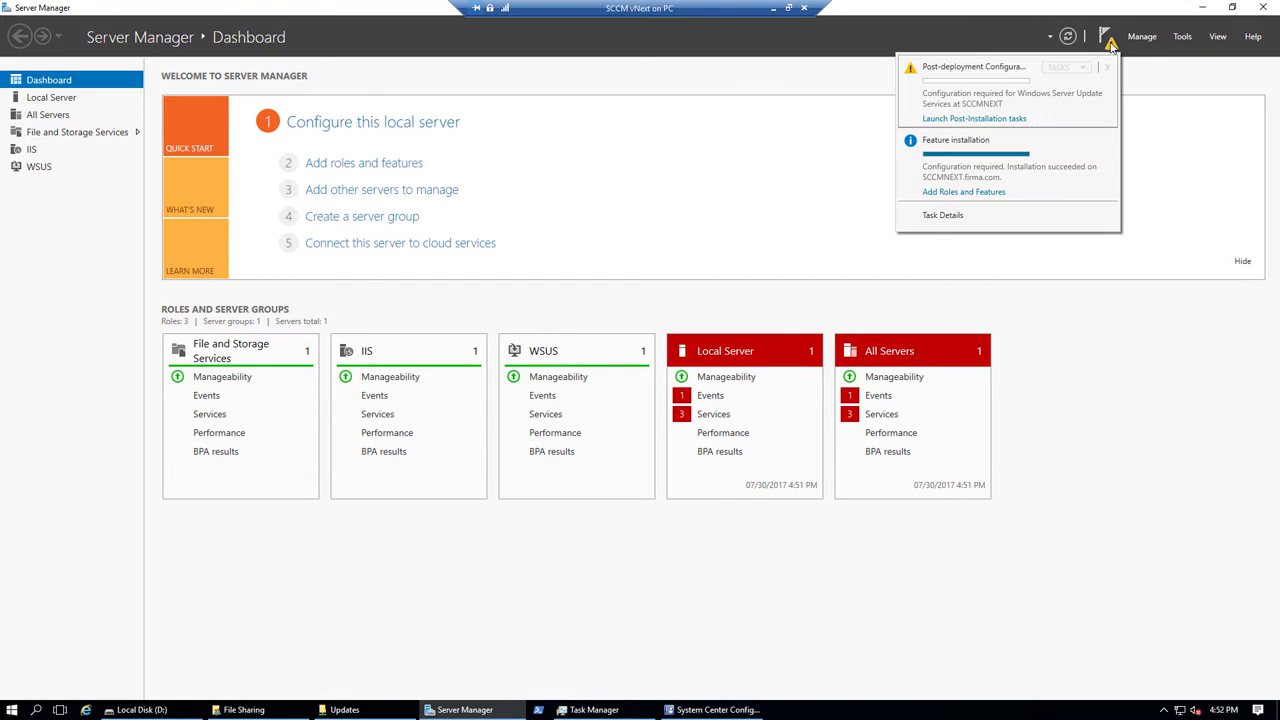
pyautogui.click(1003, 120)
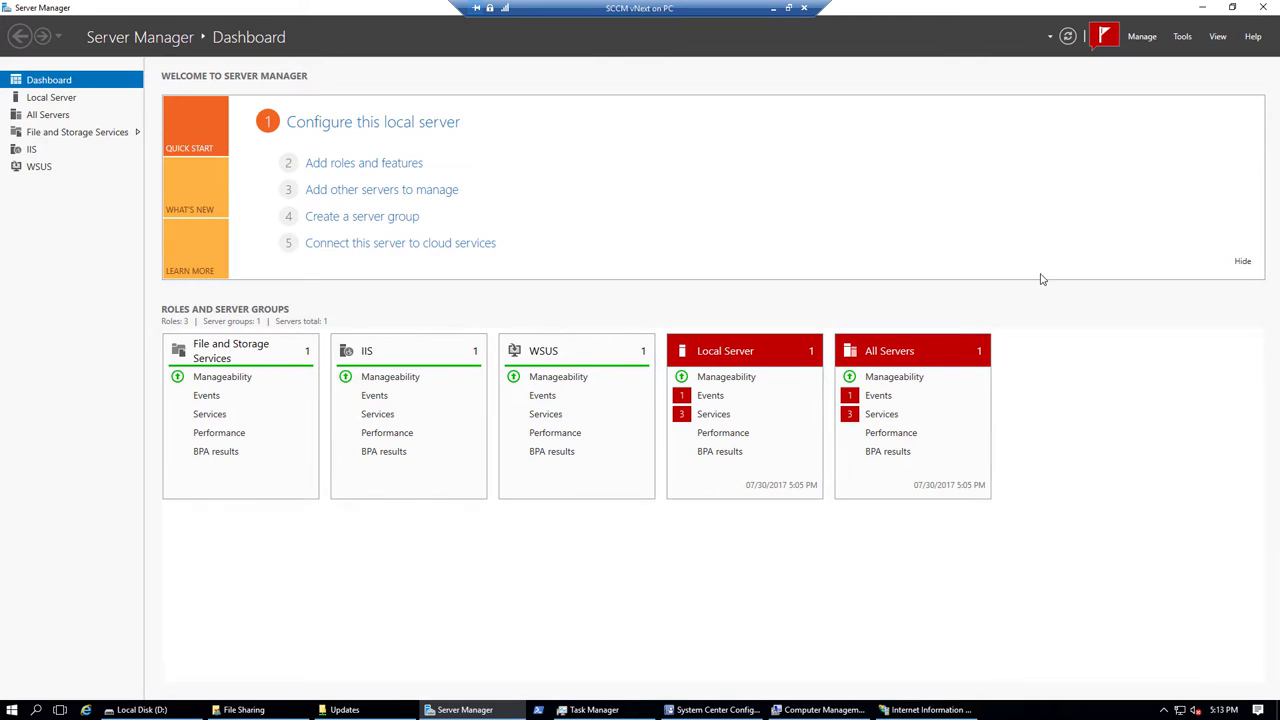
# Check the Server Manager notifications and the services list, and switch to IIS Manager to try starting the Default Web Site.
pyautogui.click(1105, 38)
pyautogui.click(832, 710)
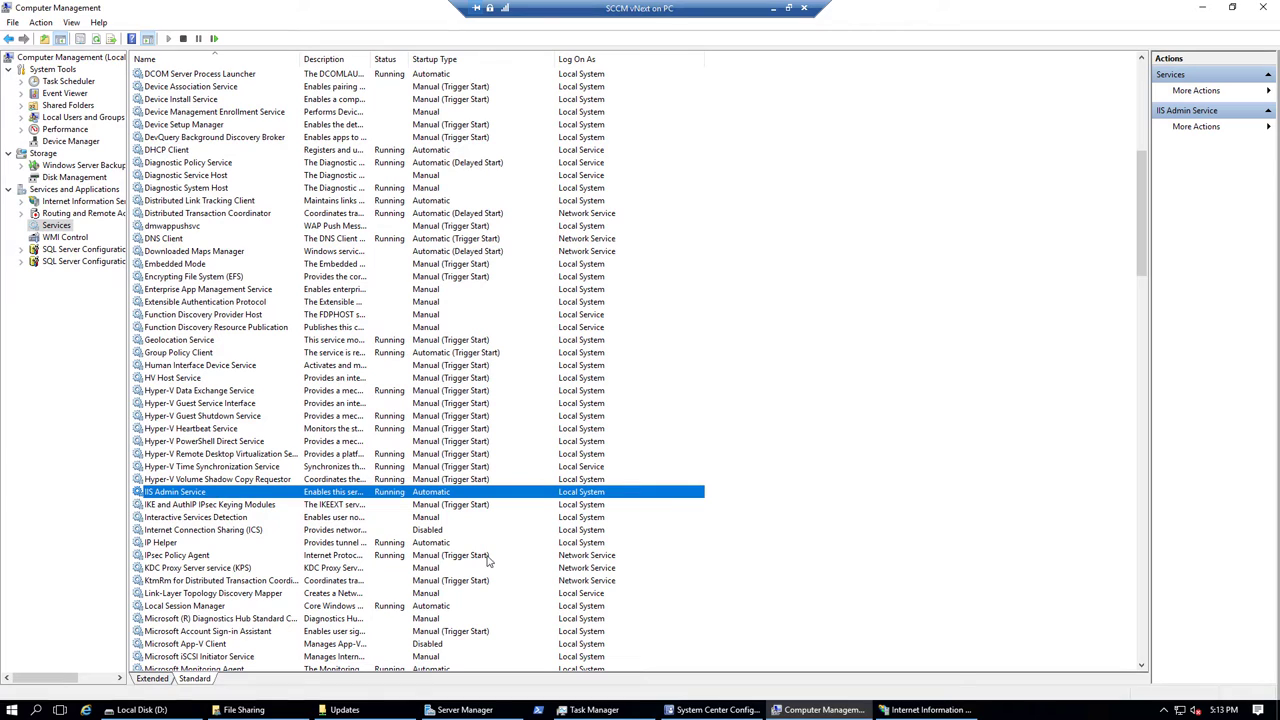
pyautogui.click(925, 710)
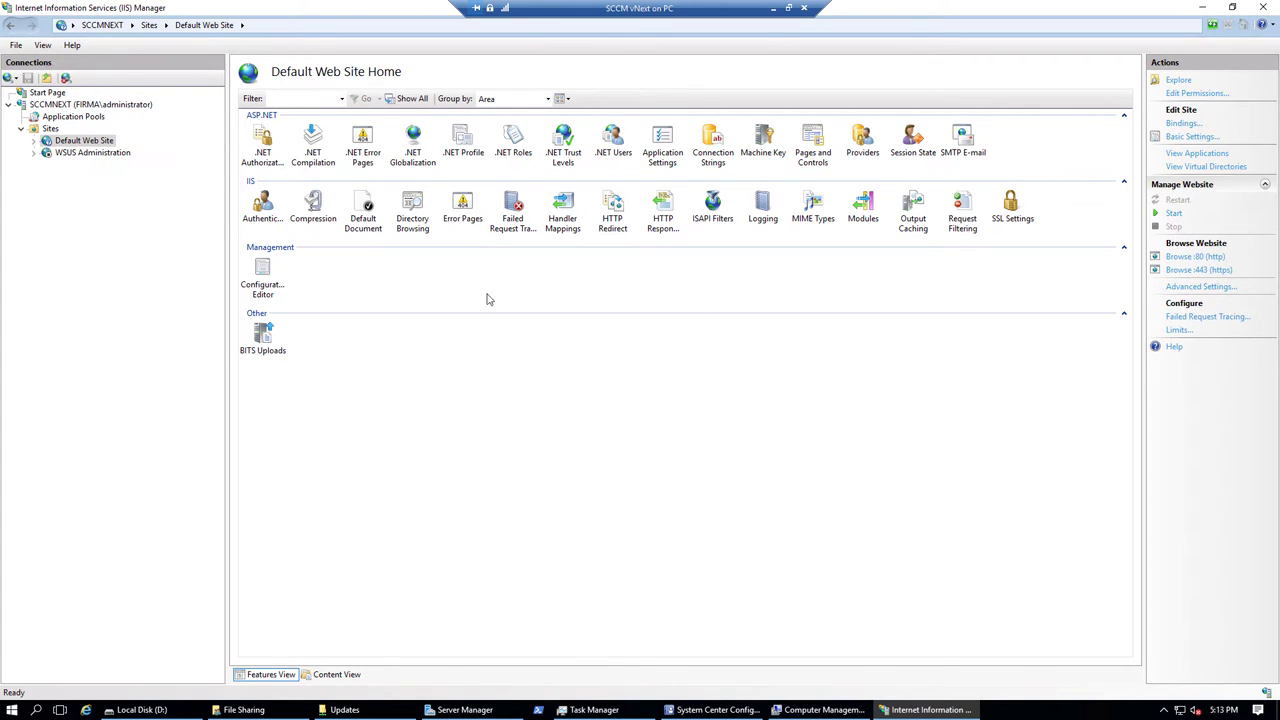
pyautogui.click(1172, 215)
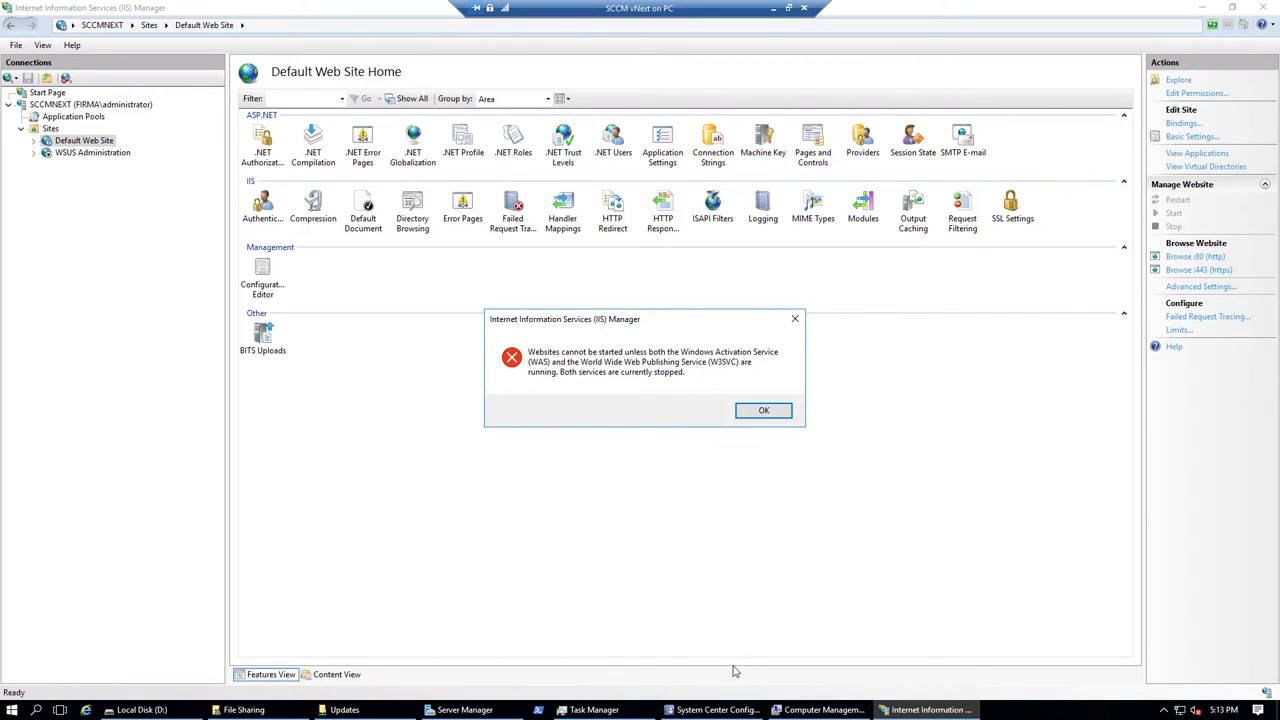
# Switch to Computer Management, set the World Wide Web Publishing Service startup type to Automatic, and try to start the service.
pyautogui.click(820, 709)
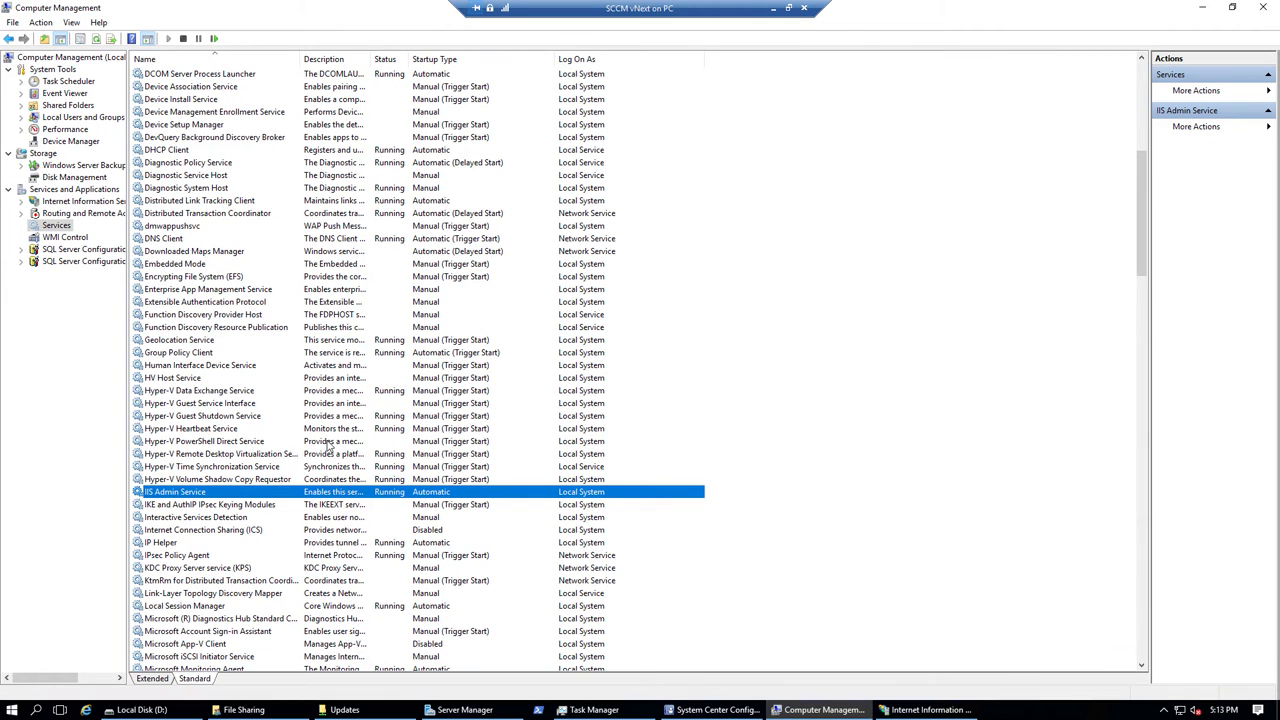
pyautogui.scroll(-20, 267, 433)
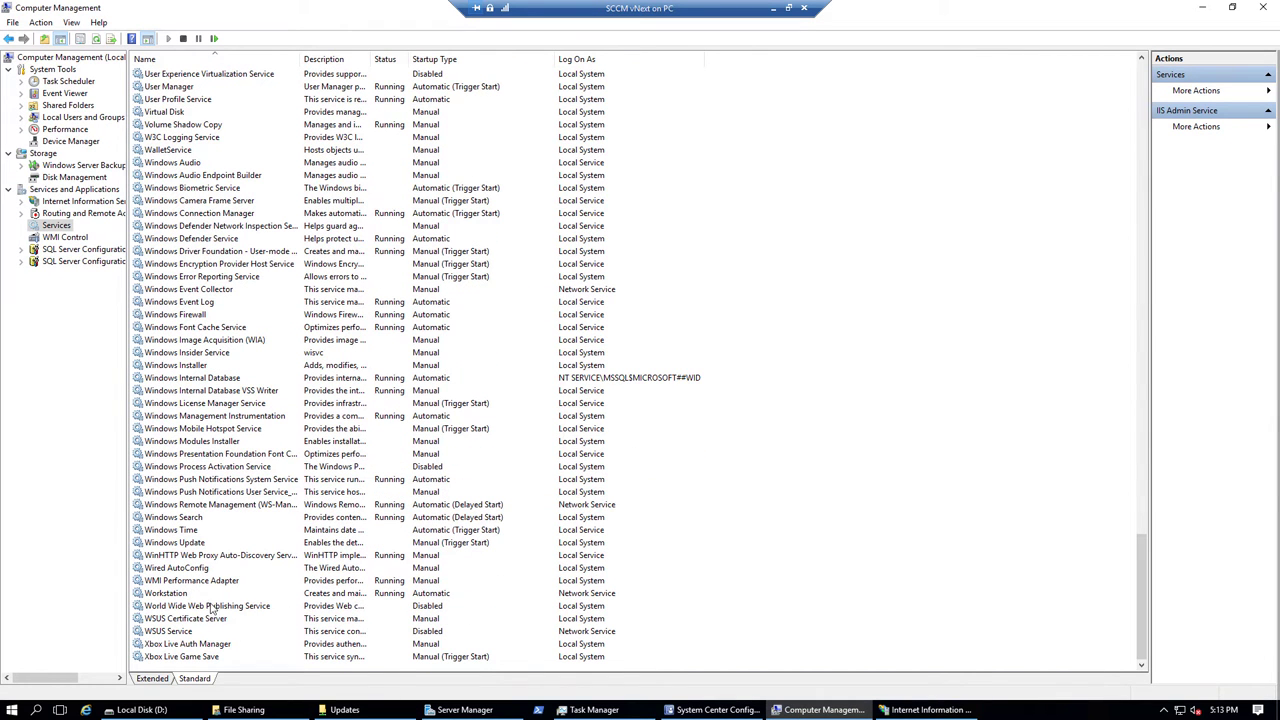
pyautogui.click(229, 607)
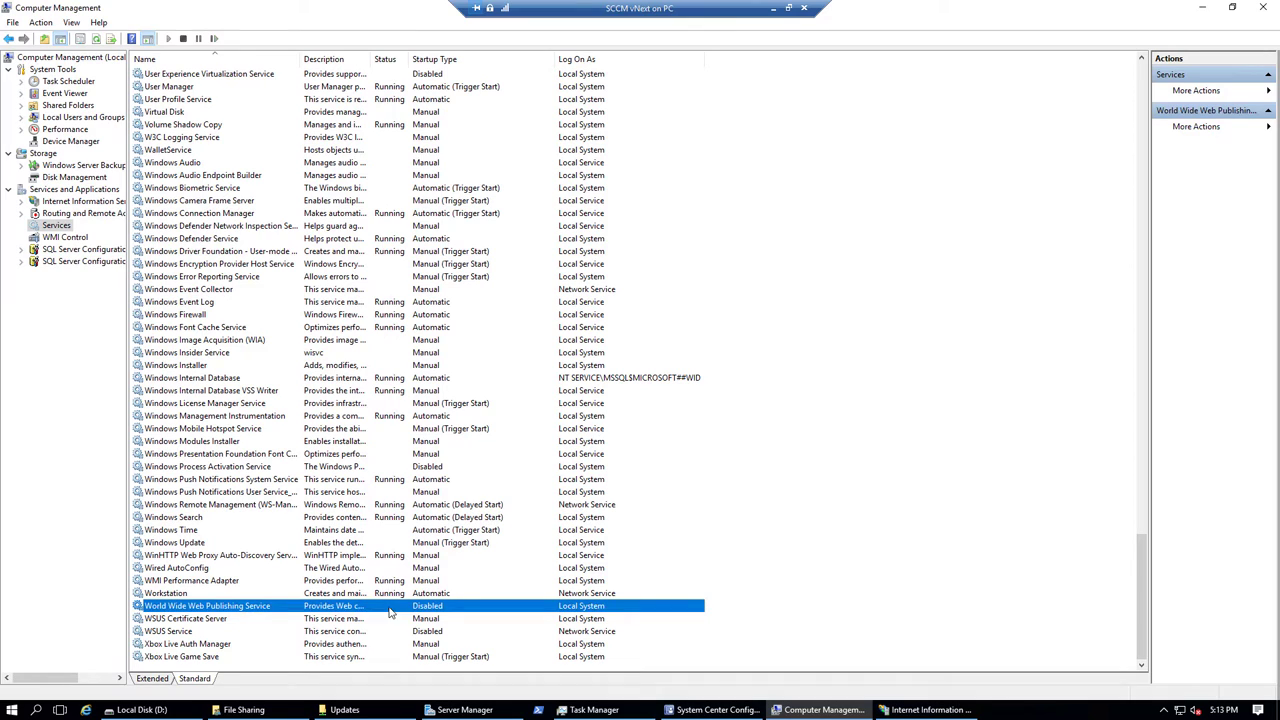
pyautogui.doubleClick(268, 610)
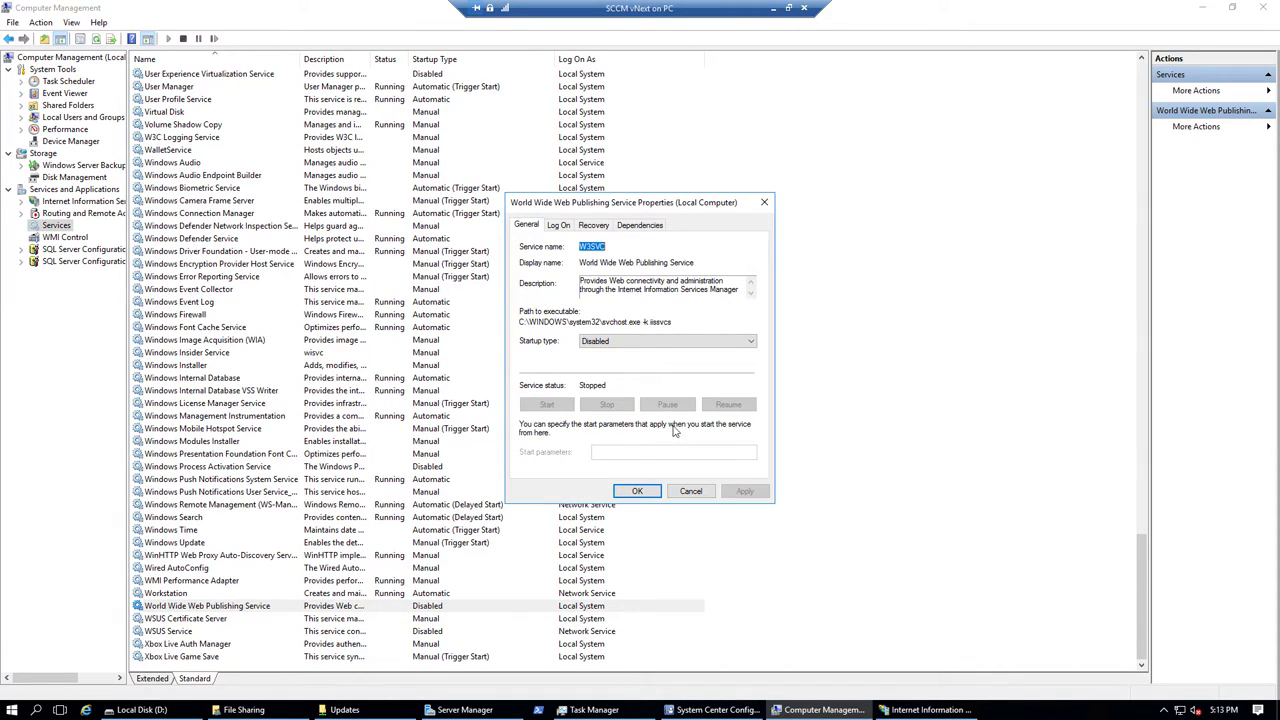
pyautogui.click(706, 342)
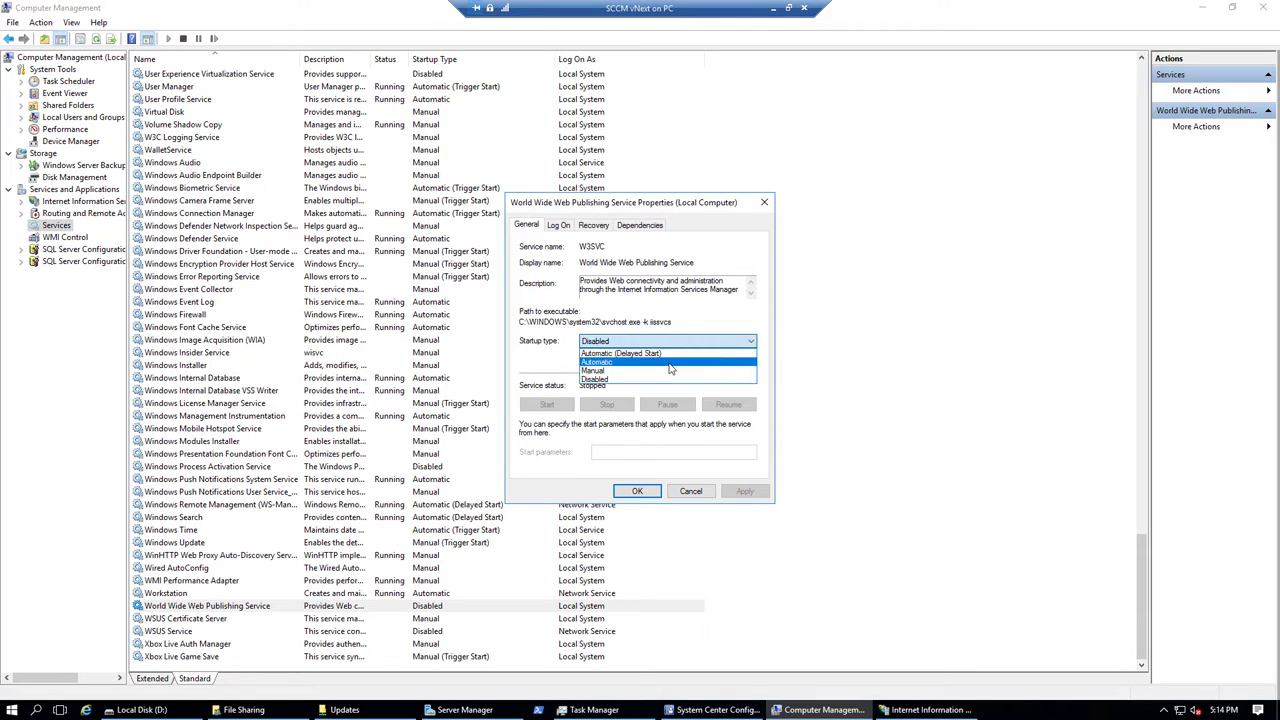
pyautogui.click(672, 364)
pyautogui.click(745, 490)
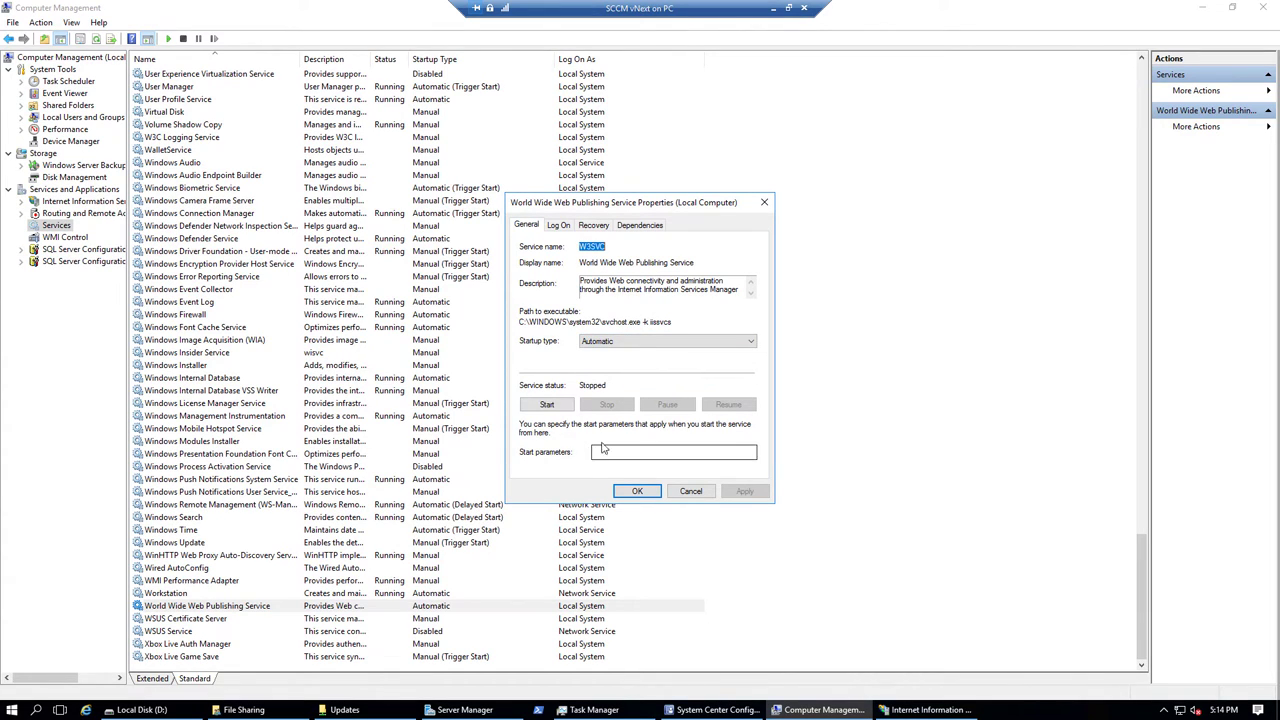
pyautogui.click(546, 405)
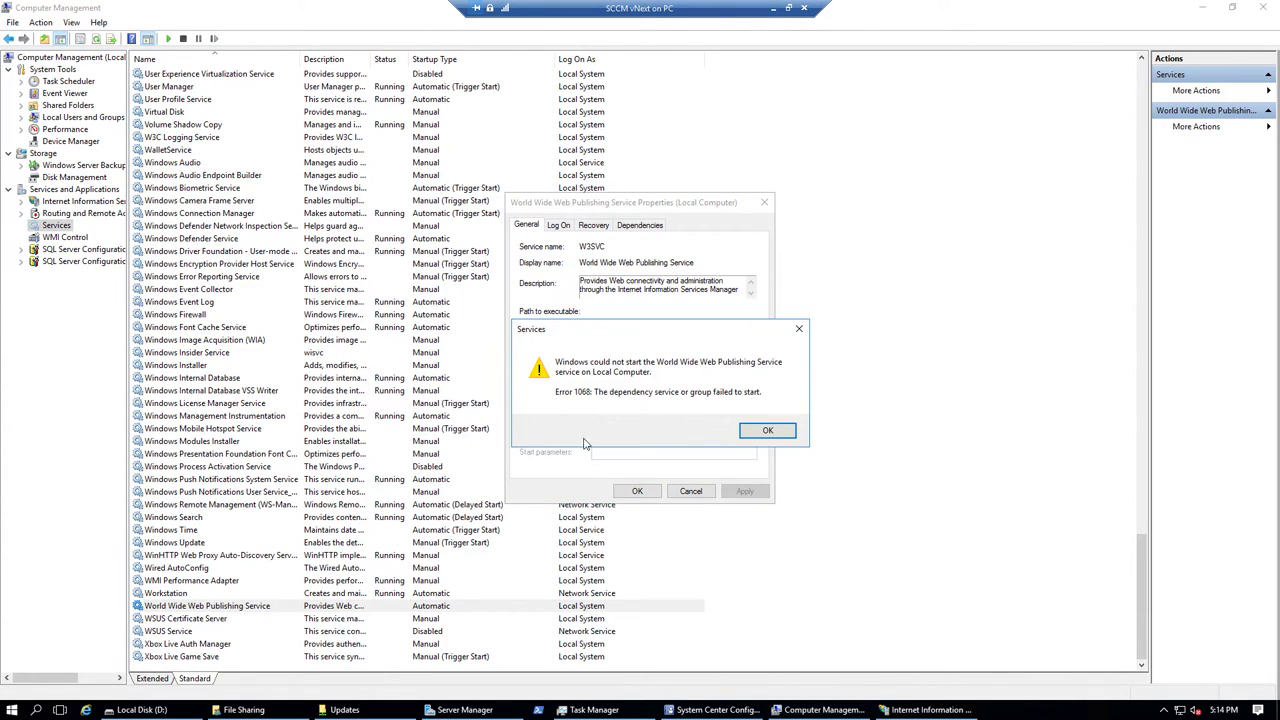
pyautogui.click(769, 431)
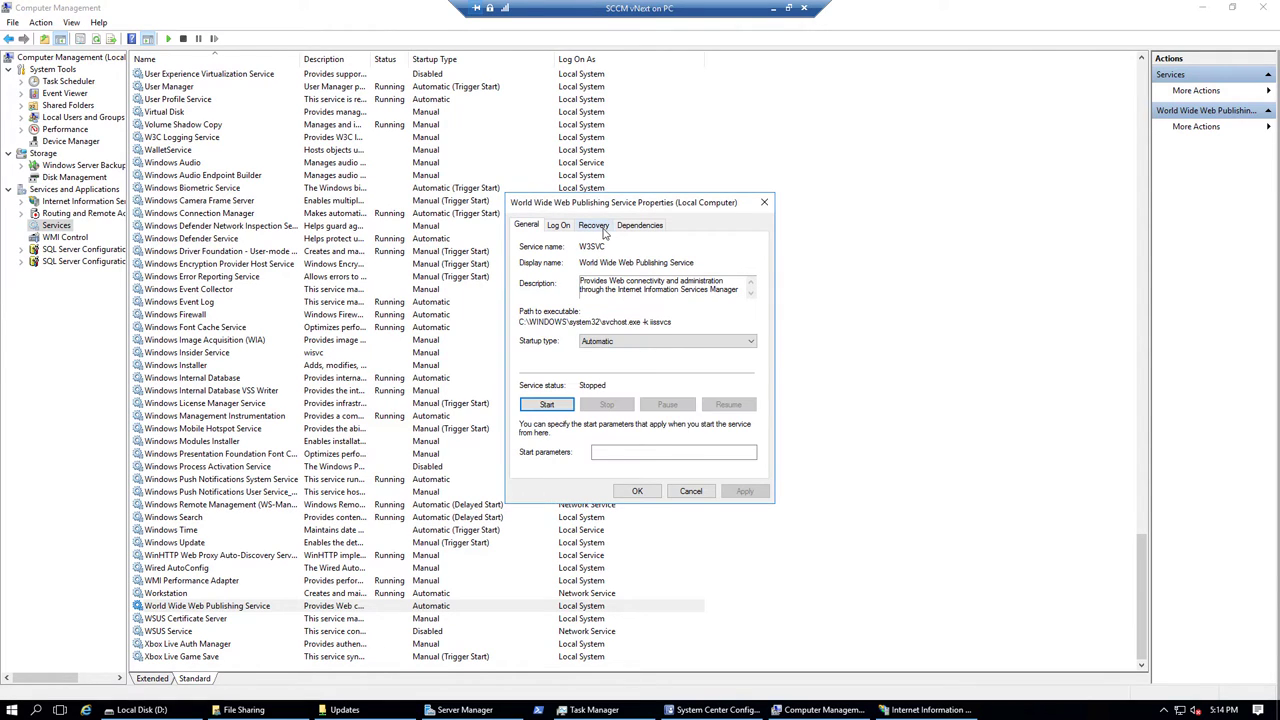
# Check which system components the World Wide Web Publishing Service depends on and close its properties.
pyautogui.click(640, 224)
pyautogui.click(571, 324)
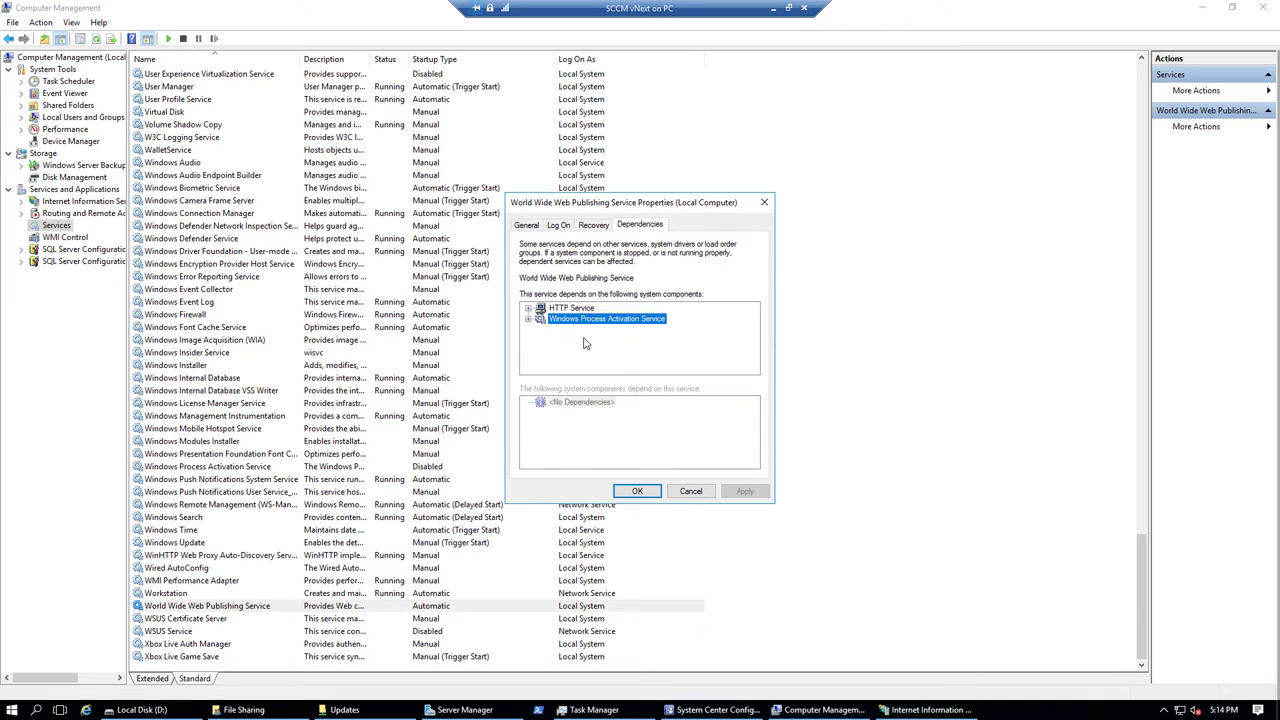
pyautogui.click(636, 491)
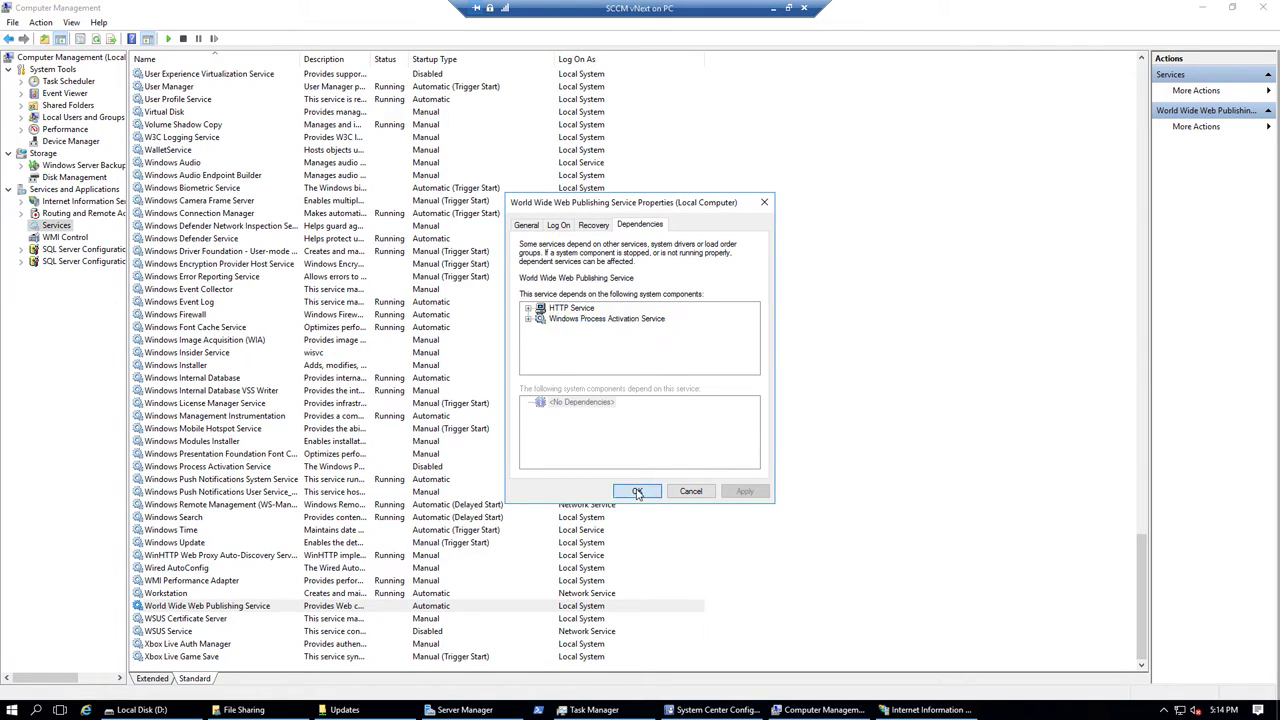
# Set the Windows Process Activation Service startup type to Automatic, and start both it and the World Wide Web Publishing Service.
pyautogui.doubleClick(245, 470)
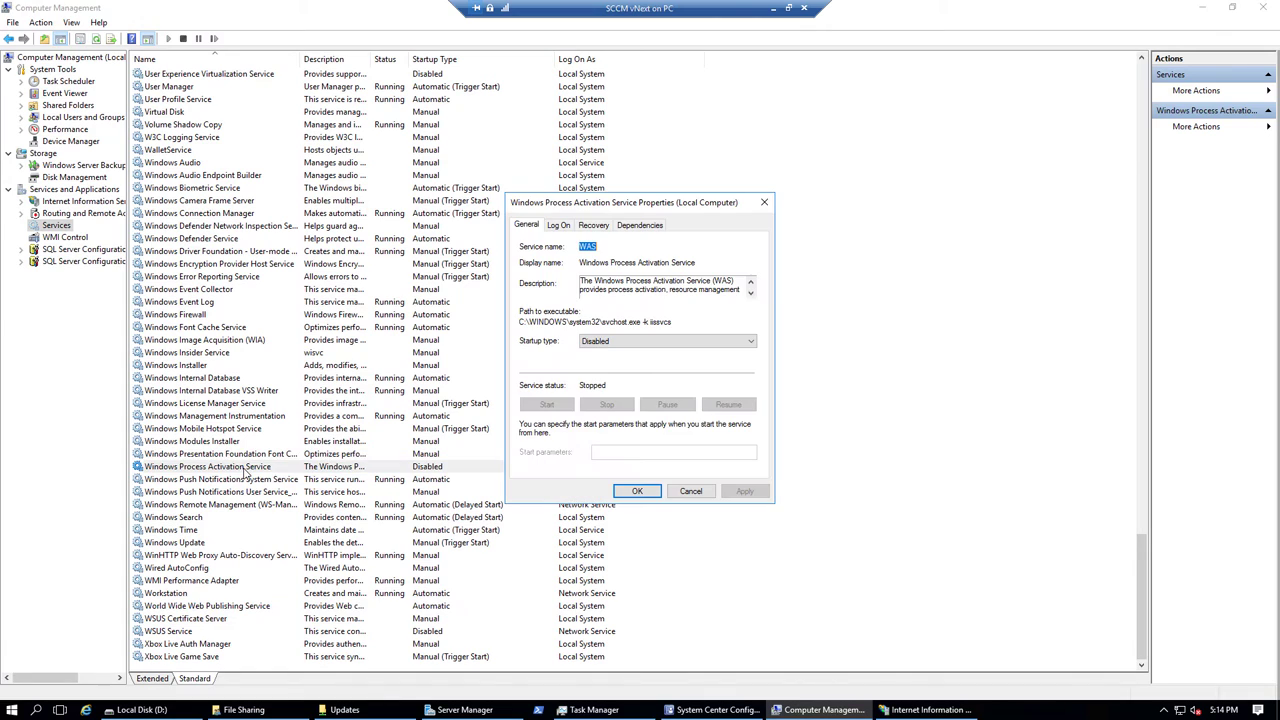
pyautogui.click(695, 345)
pyautogui.click(658, 366)
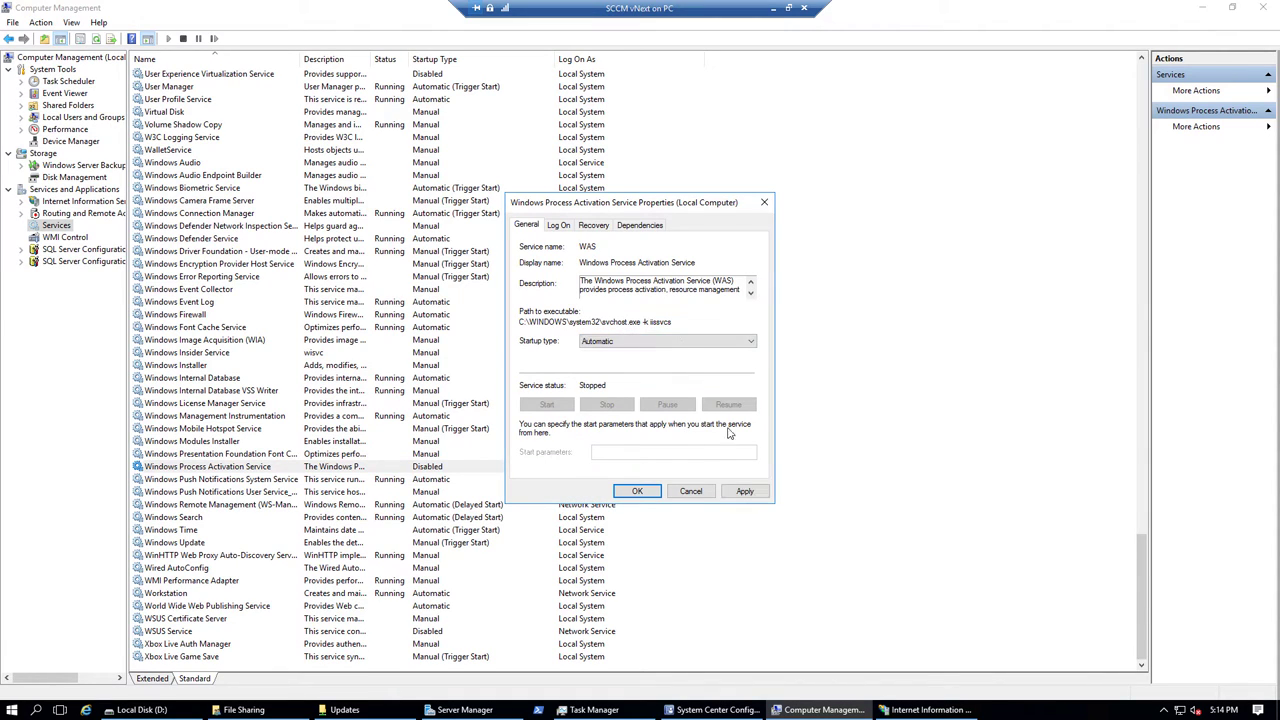
pyautogui.click(744, 491)
pyautogui.click(547, 405)
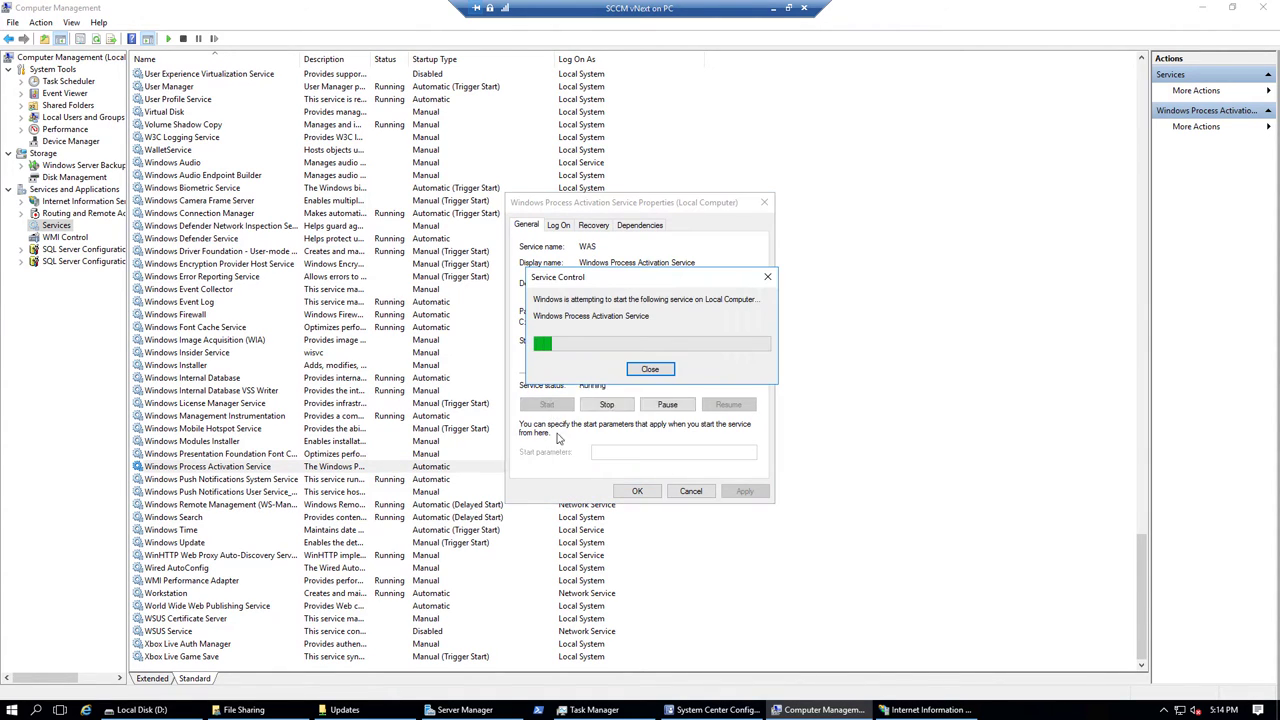
pyautogui.click(637, 491)
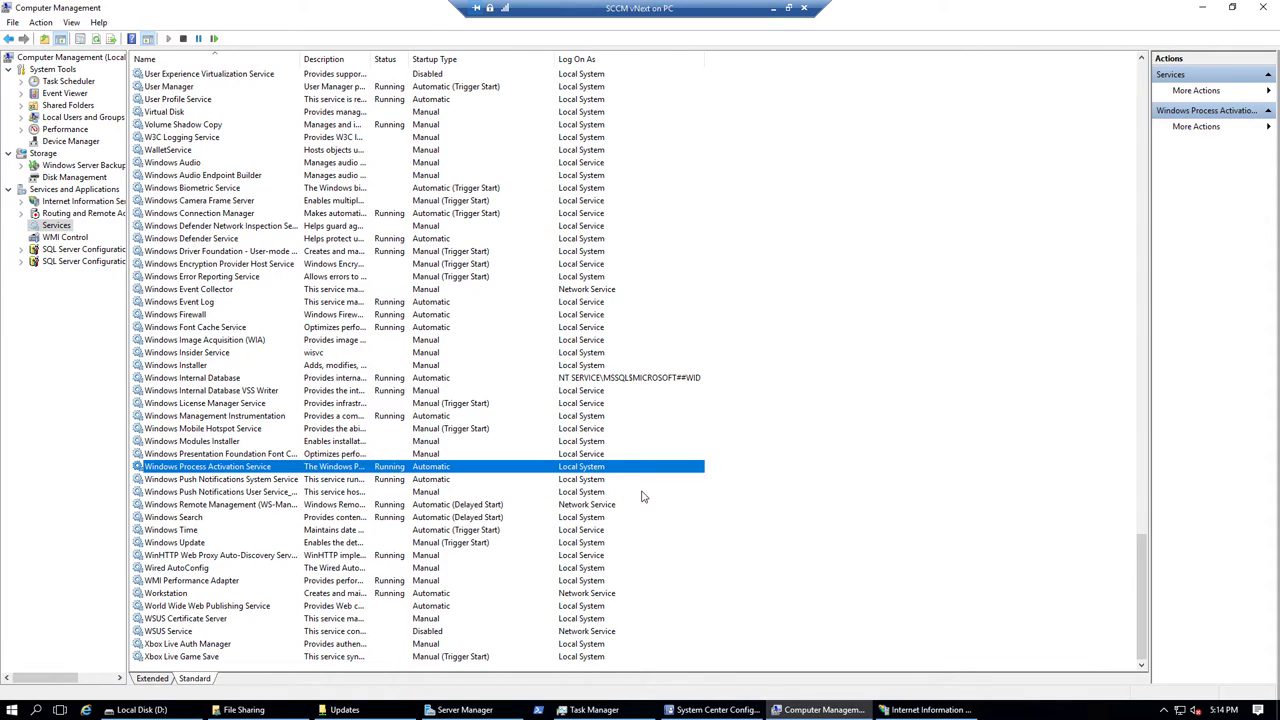
pyautogui.click(254, 608)
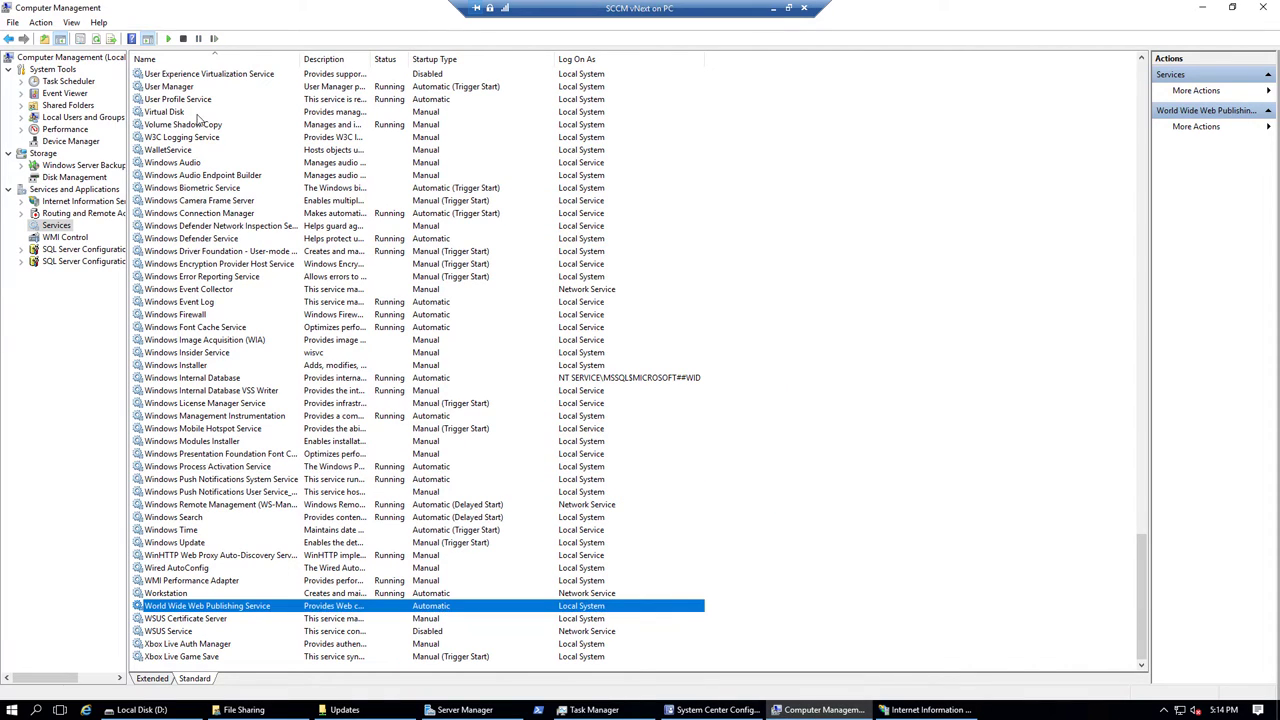
pyautogui.click(167, 39)
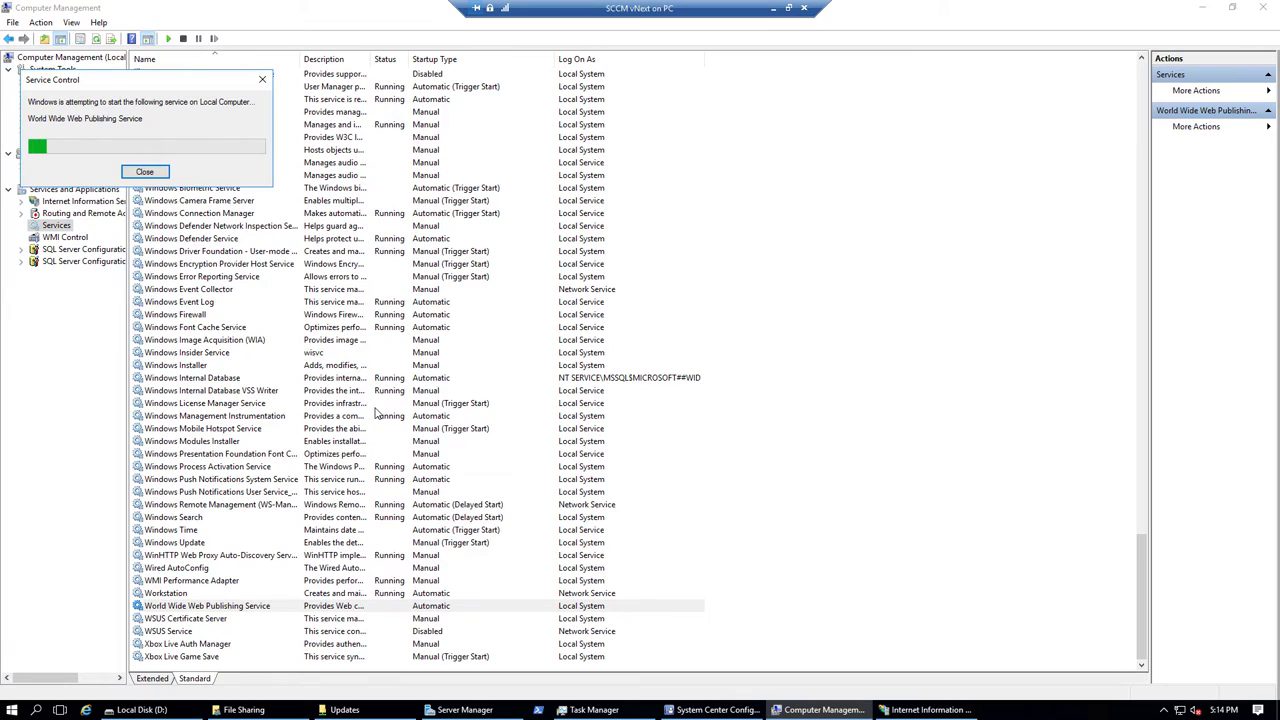
# Switch to IIS Manager, dismiss the error, start the Default Web Site, and select the WSUS Administration site.
pyautogui.click(927, 710)
pyautogui.click(764, 410)
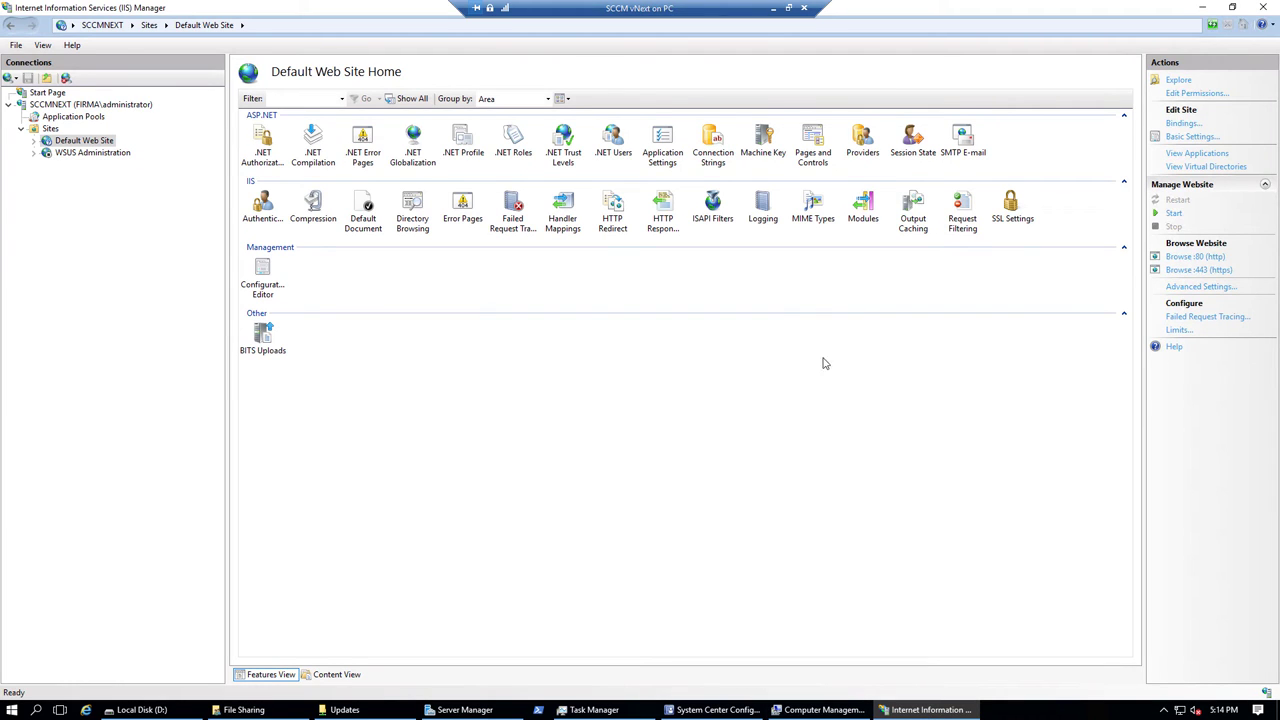
pyautogui.click(1174, 214)
pyautogui.click(105, 154)
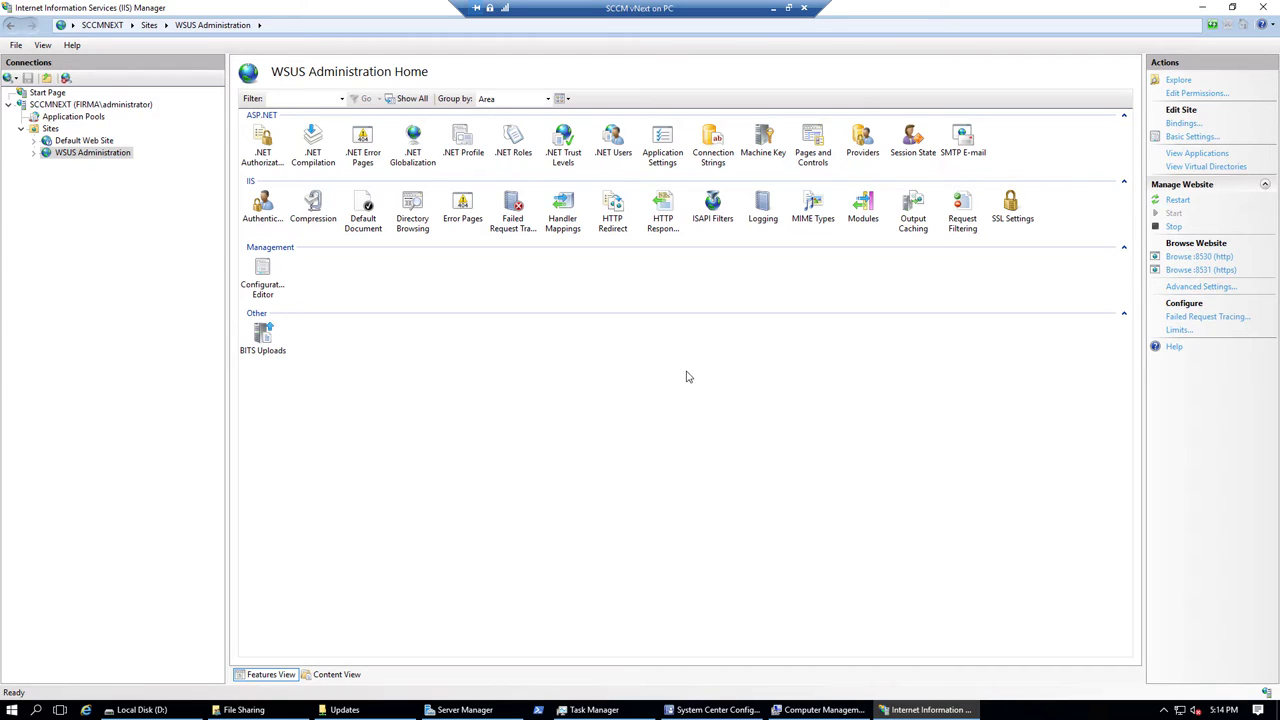
# View the IIS application pools, switch to Server Manager, and relaunch the WSUS post-installation tasks.
pyautogui.click(71, 117)
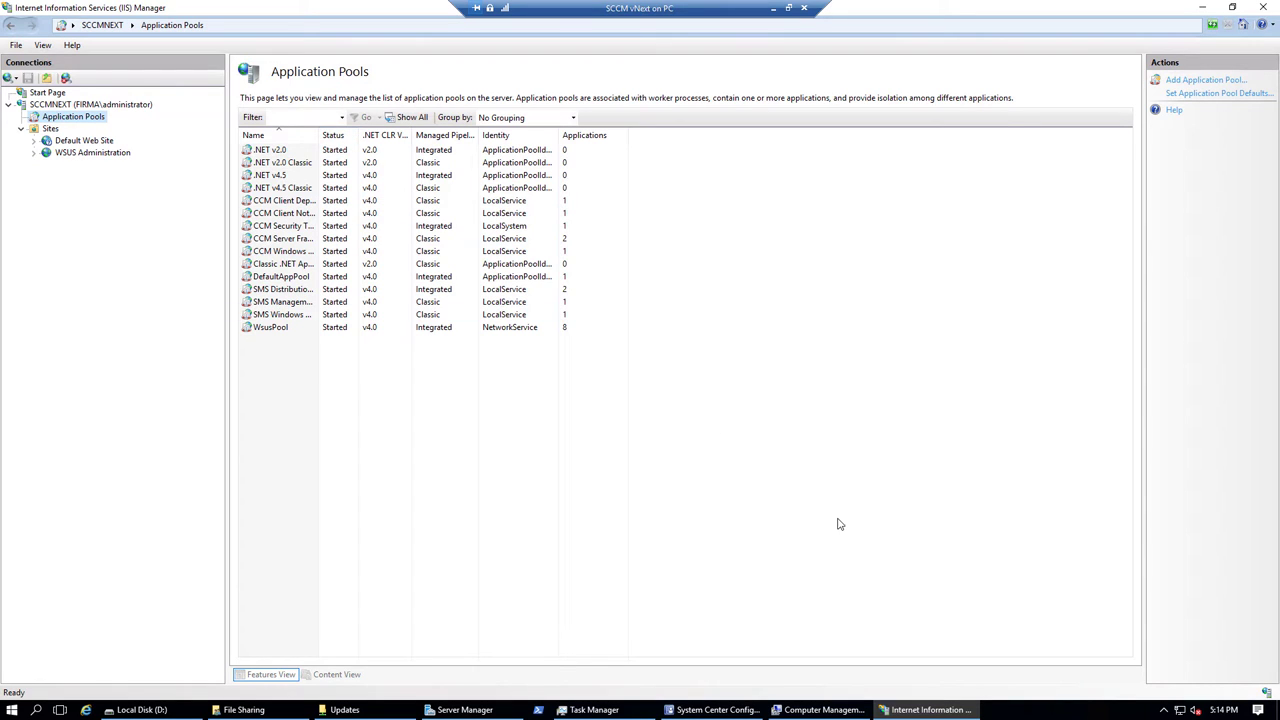
pyautogui.click(465, 710)
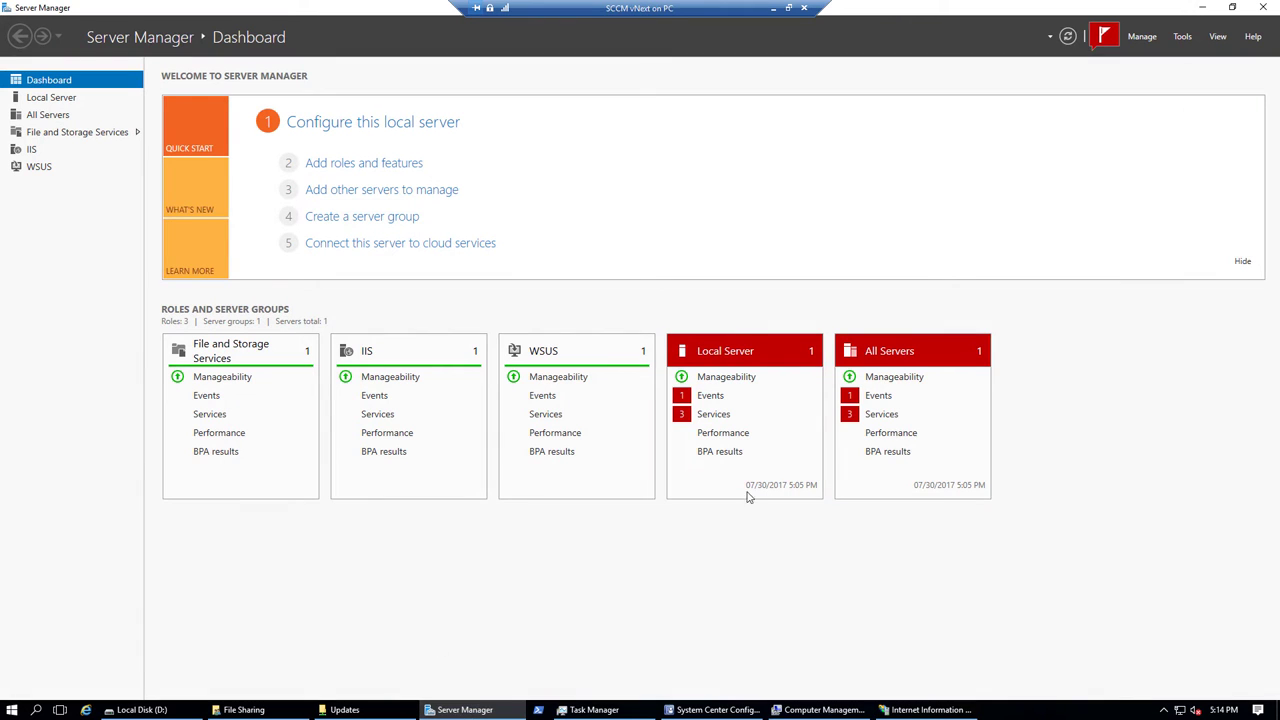
pyautogui.click(1106, 36)
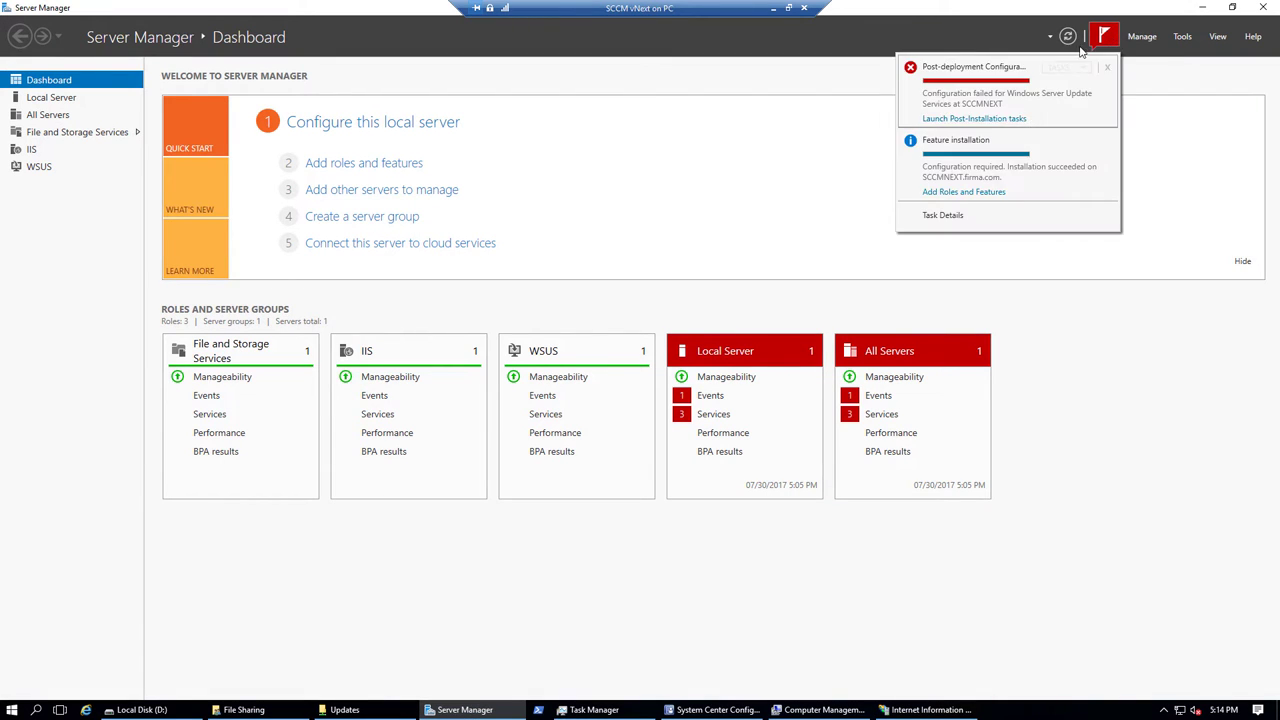
pyautogui.click(989, 120)
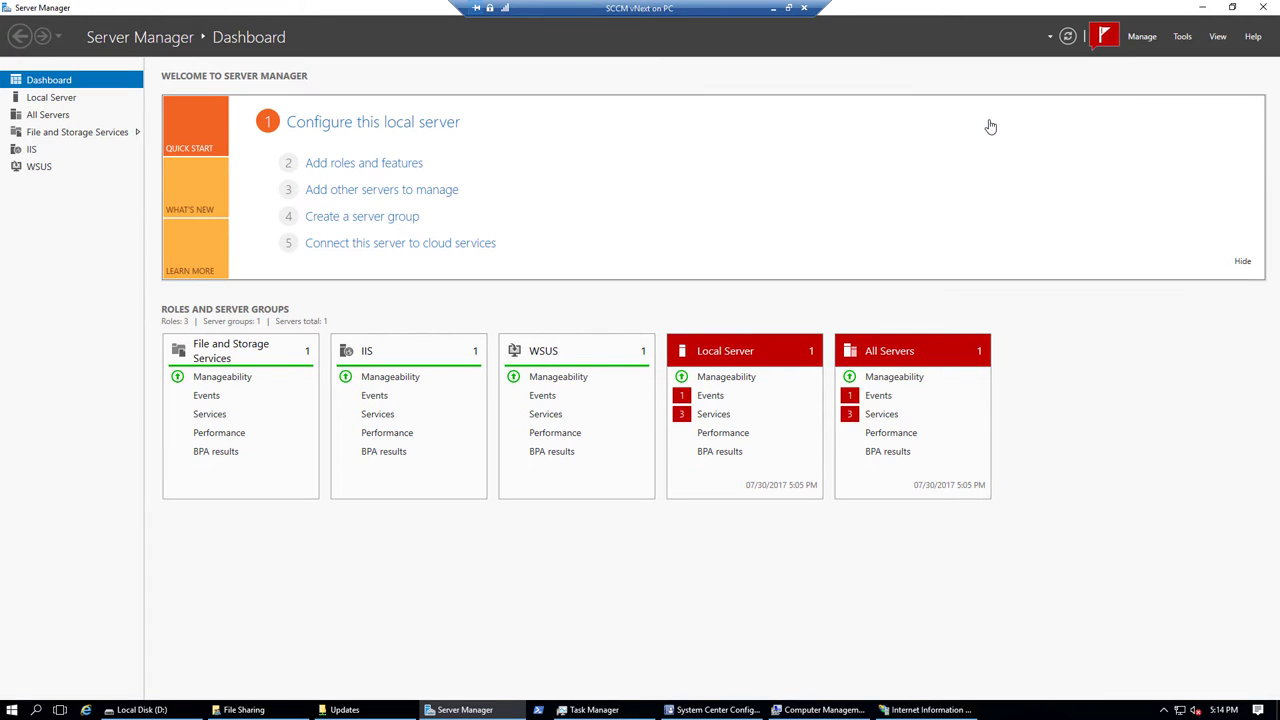
# Check the WSUS post-deployment configuration notification and the contents of the shared Updates folder.
pyautogui.click(1110, 40)
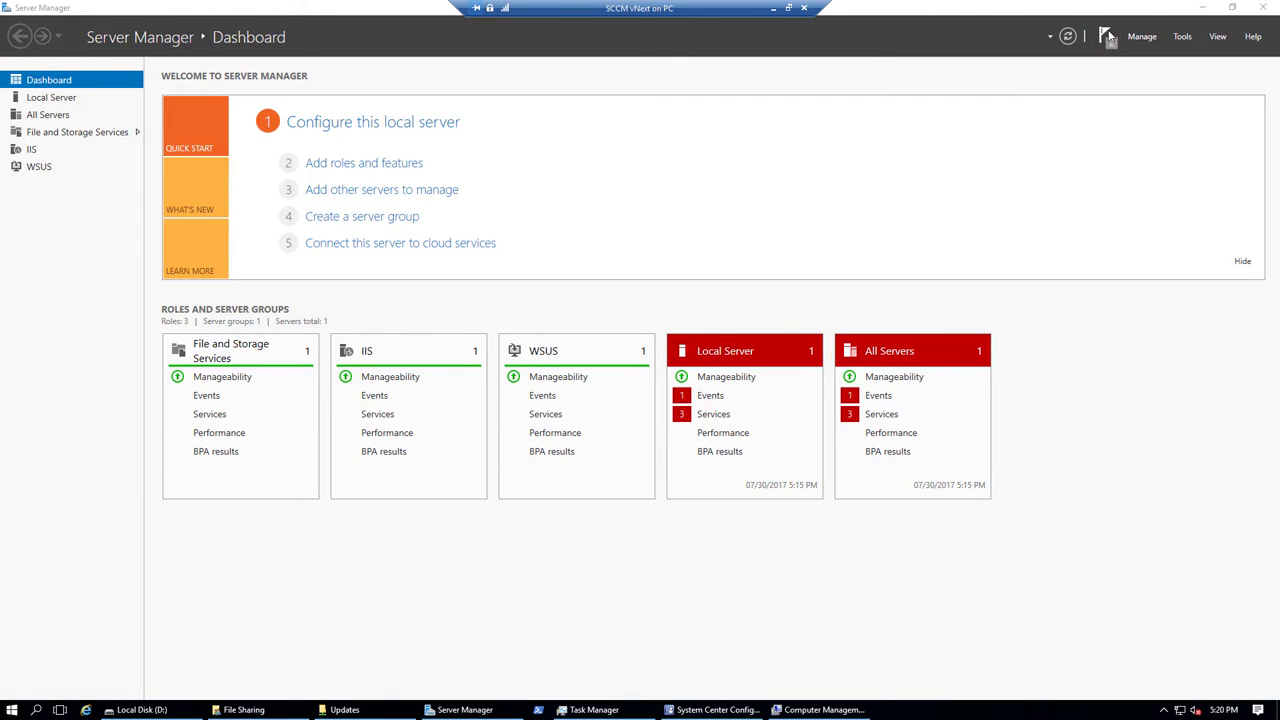
pyautogui.click(1104, 37)
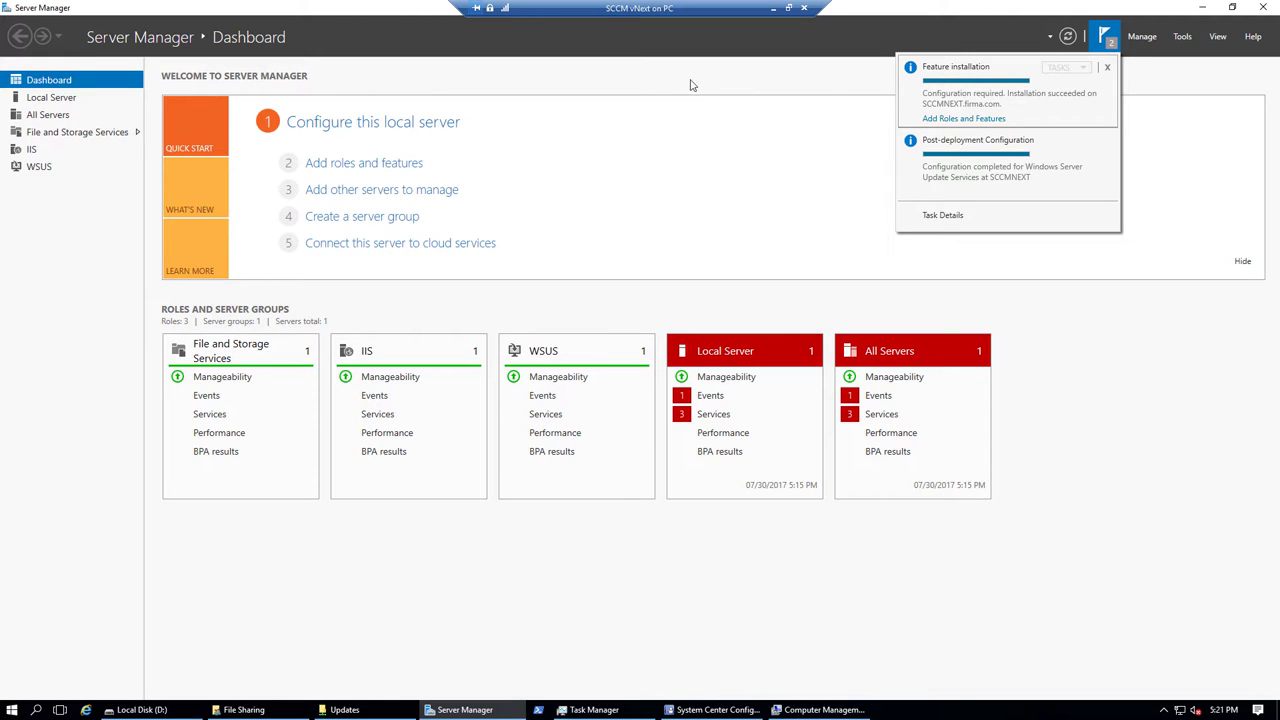
pyautogui.click(360, 709)
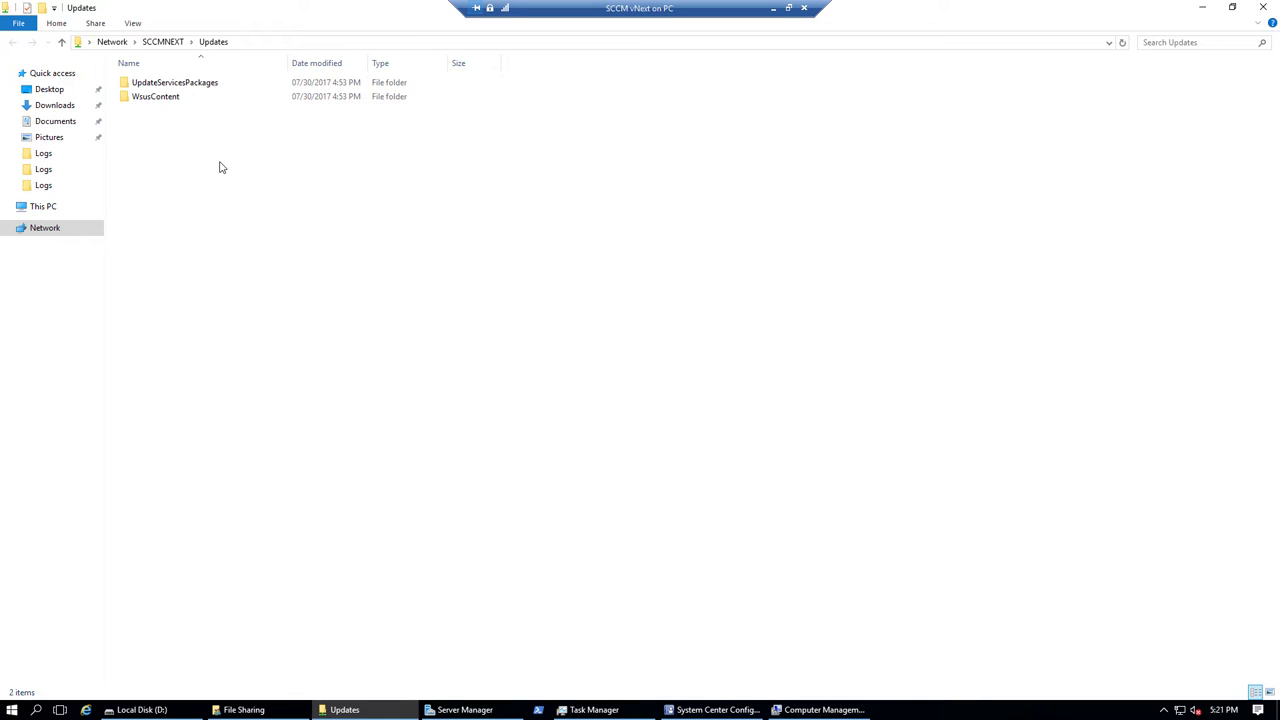
# Switch to the Configuration Manager console and start adding the Software update point role to \\SCCMNEXT.firma.com without a proxy server.
pyautogui.click(706, 711)
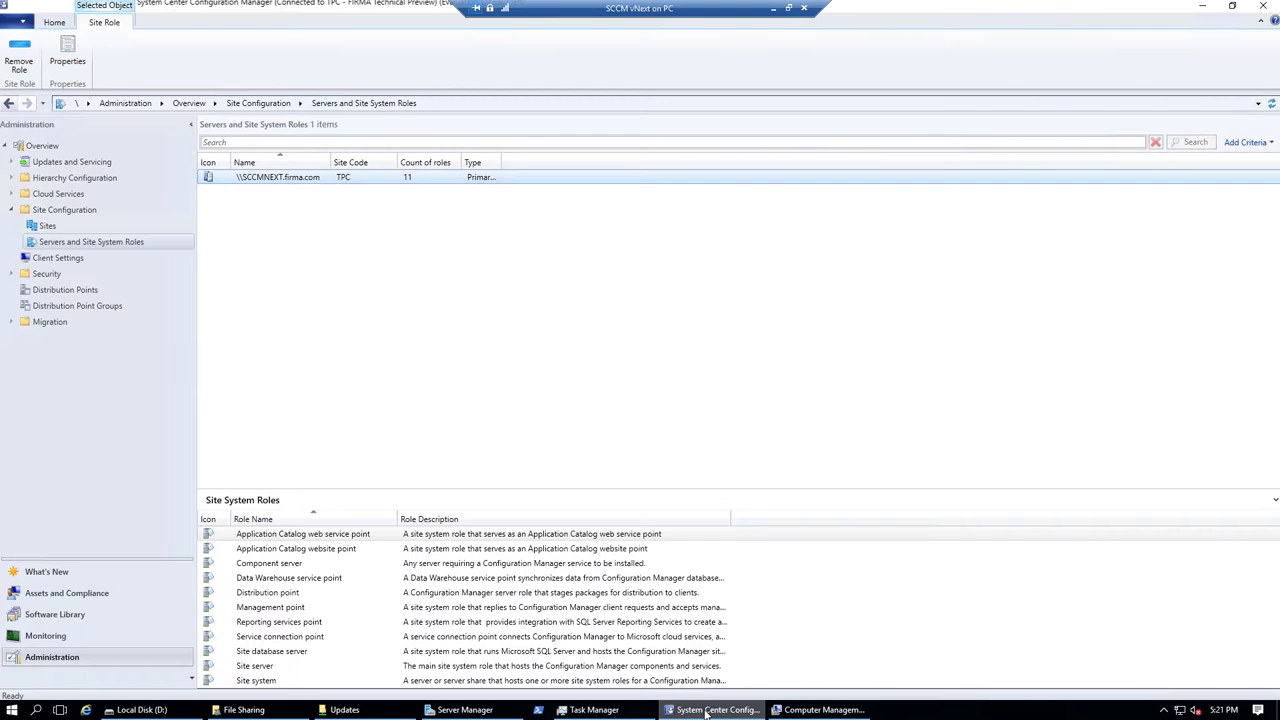
pyautogui.rightClick(286, 181)
pyautogui.click(336, 195)
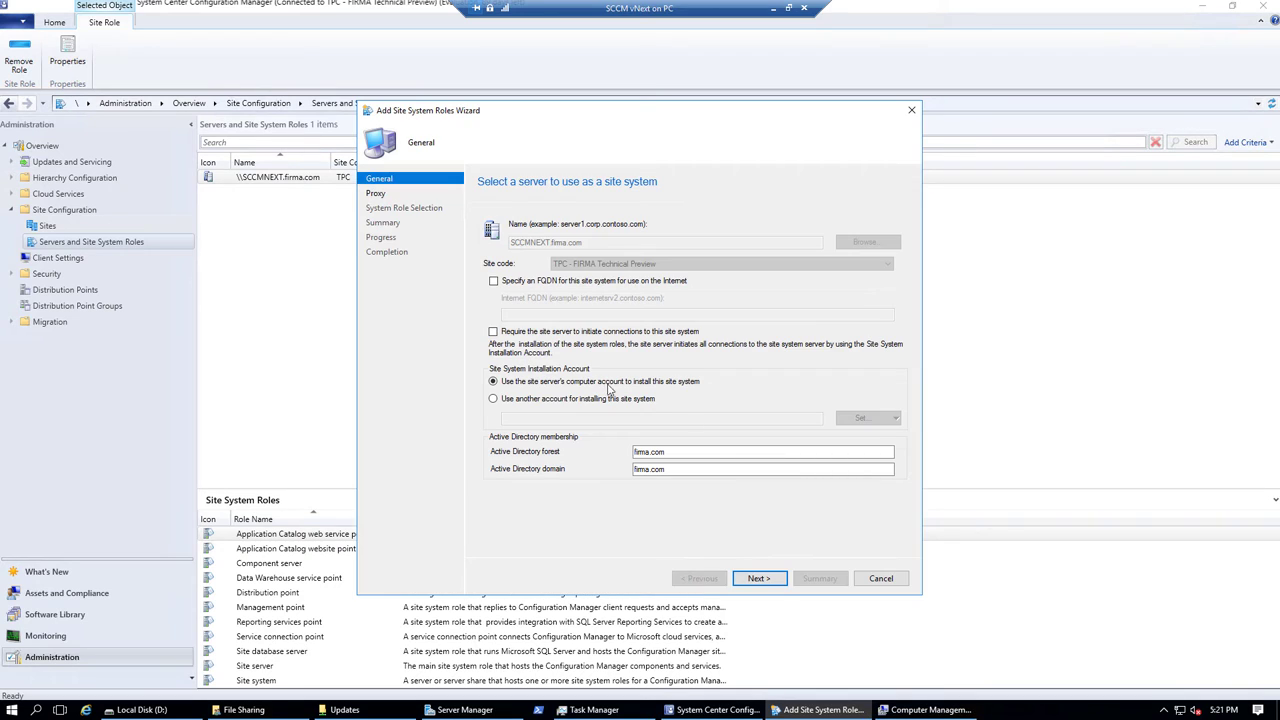
pyautogui.click(770, 582)
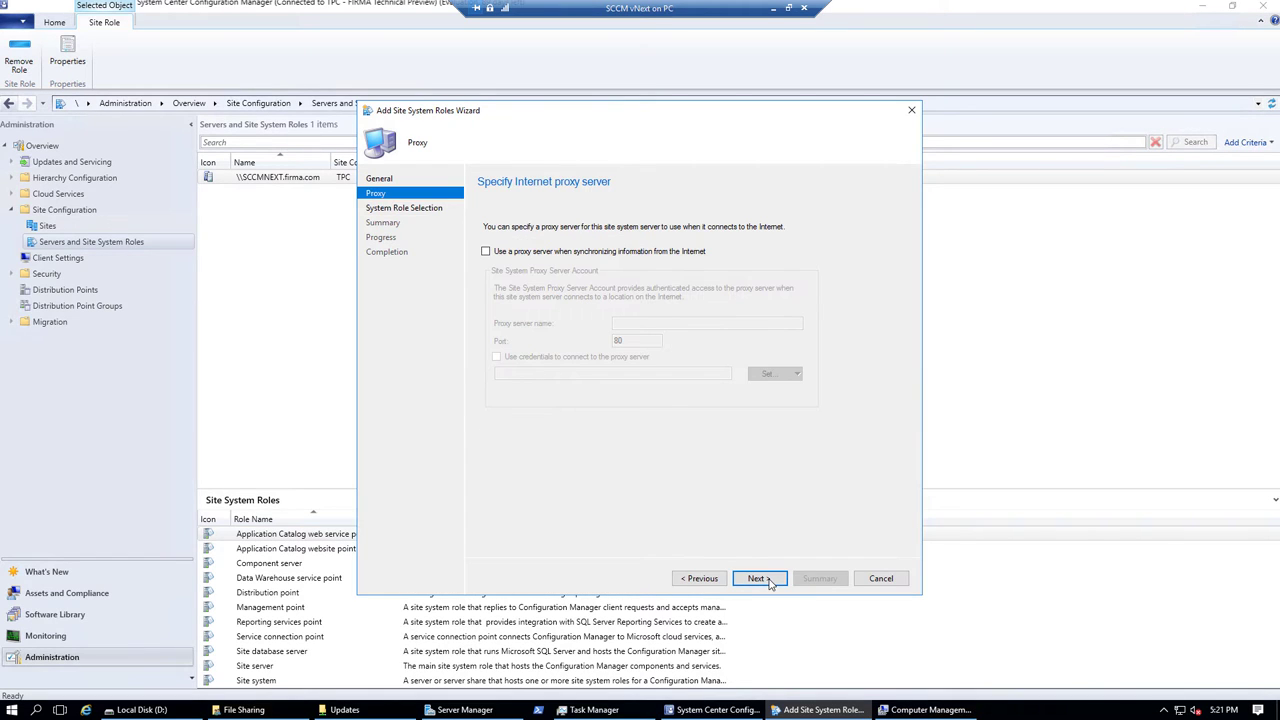
pyautogui.click(757, 578)
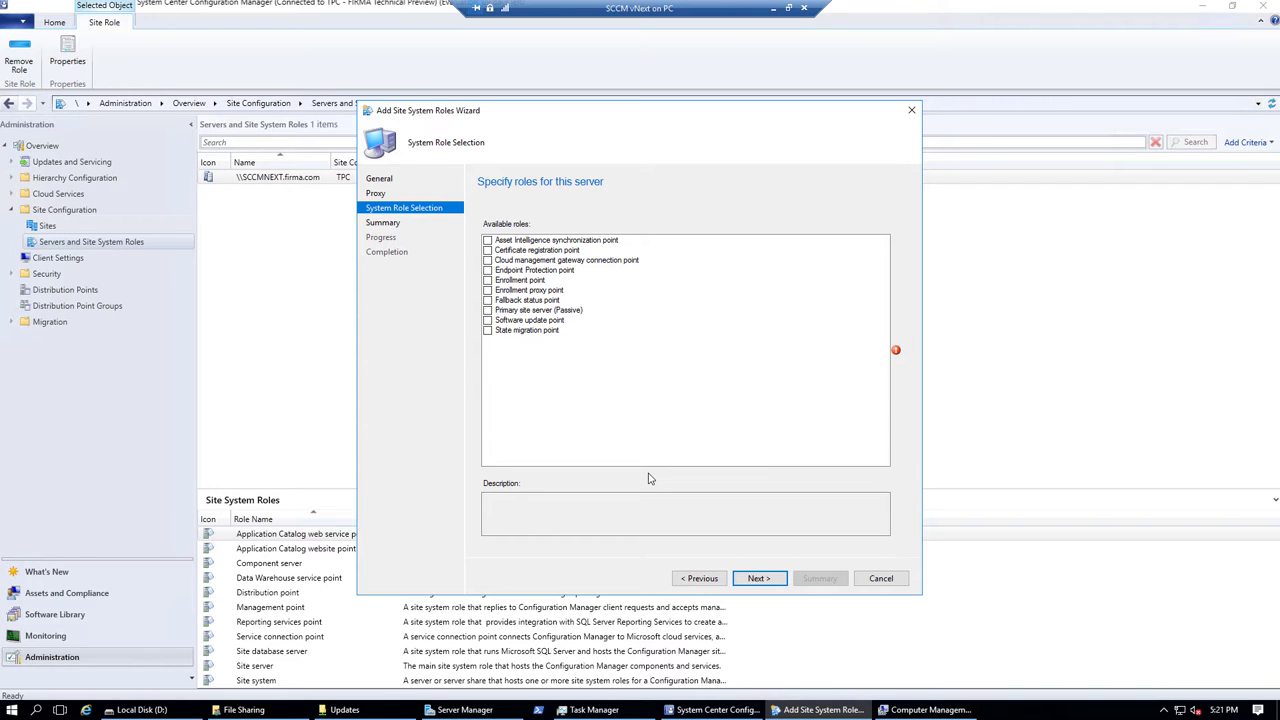
pyautogui.click(488, 320)
pyautogui.click(763, 580)
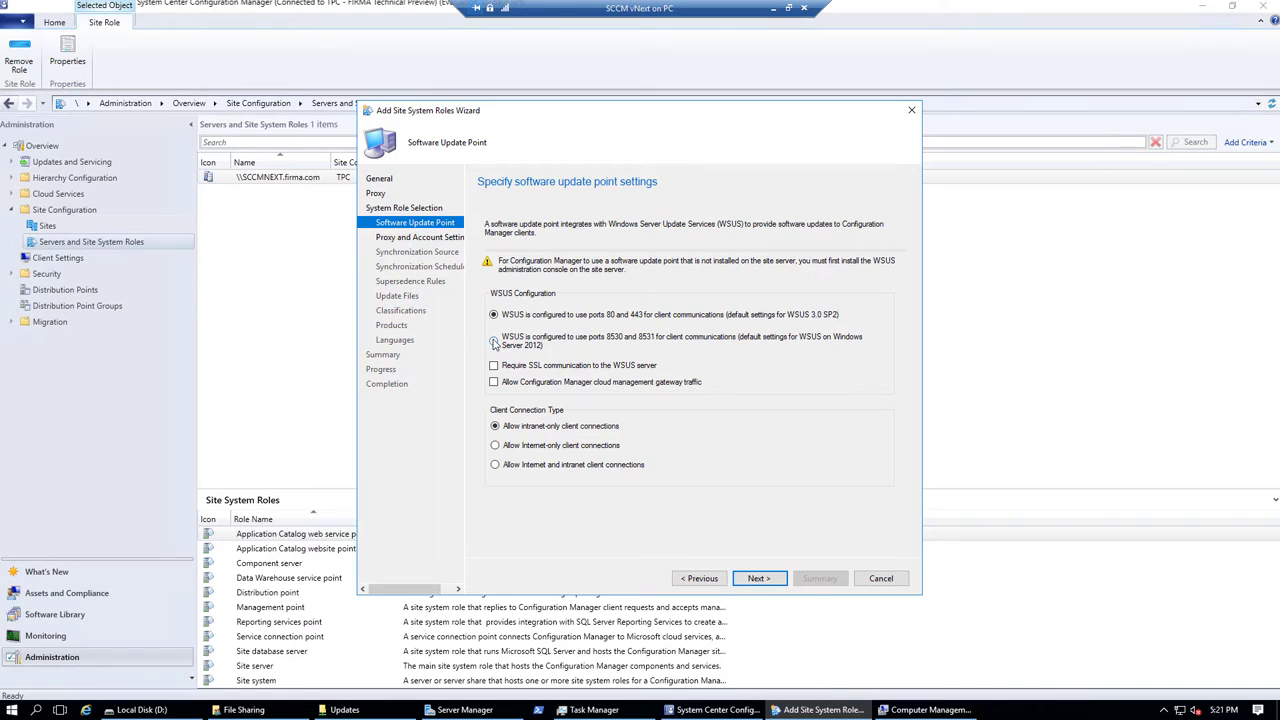
# Set WSUS to use ports 8530 and 8531 for client communications and keep Microsoft Update as the synchronization source.
pyautogui.click(494, 342)
pyautogui.click(770, 579)
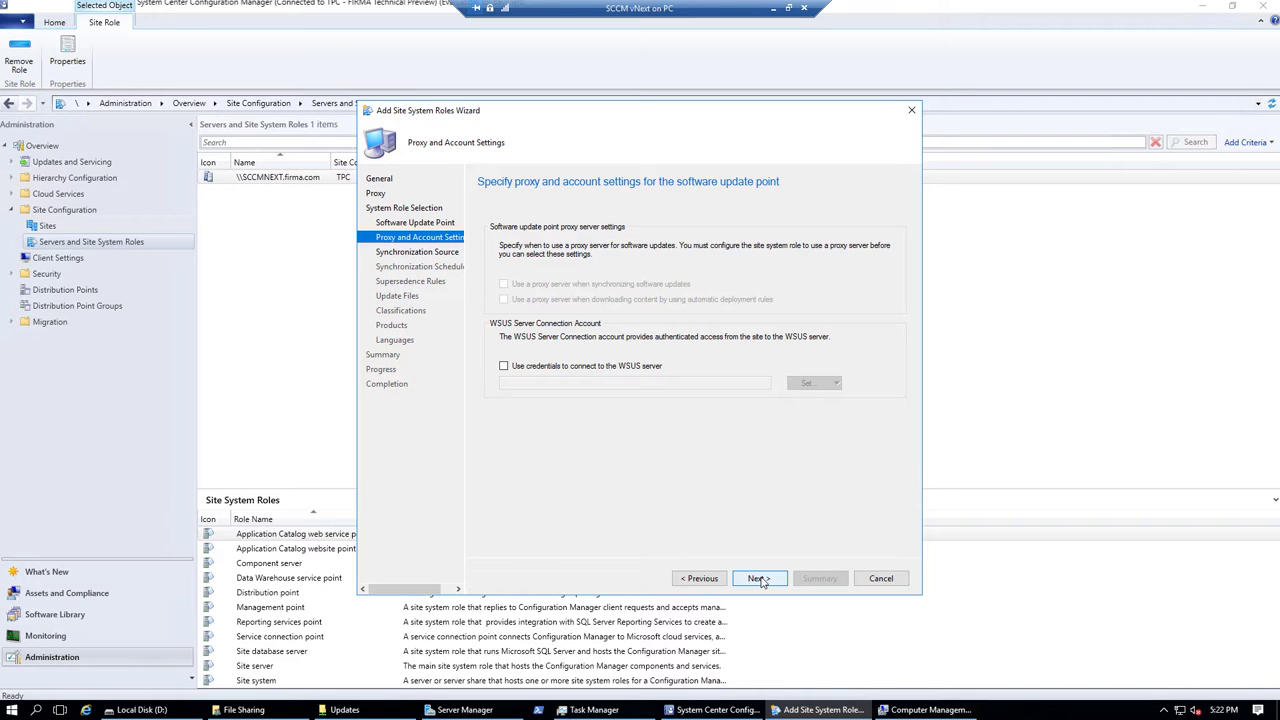
pyautogui.click(757, 579)
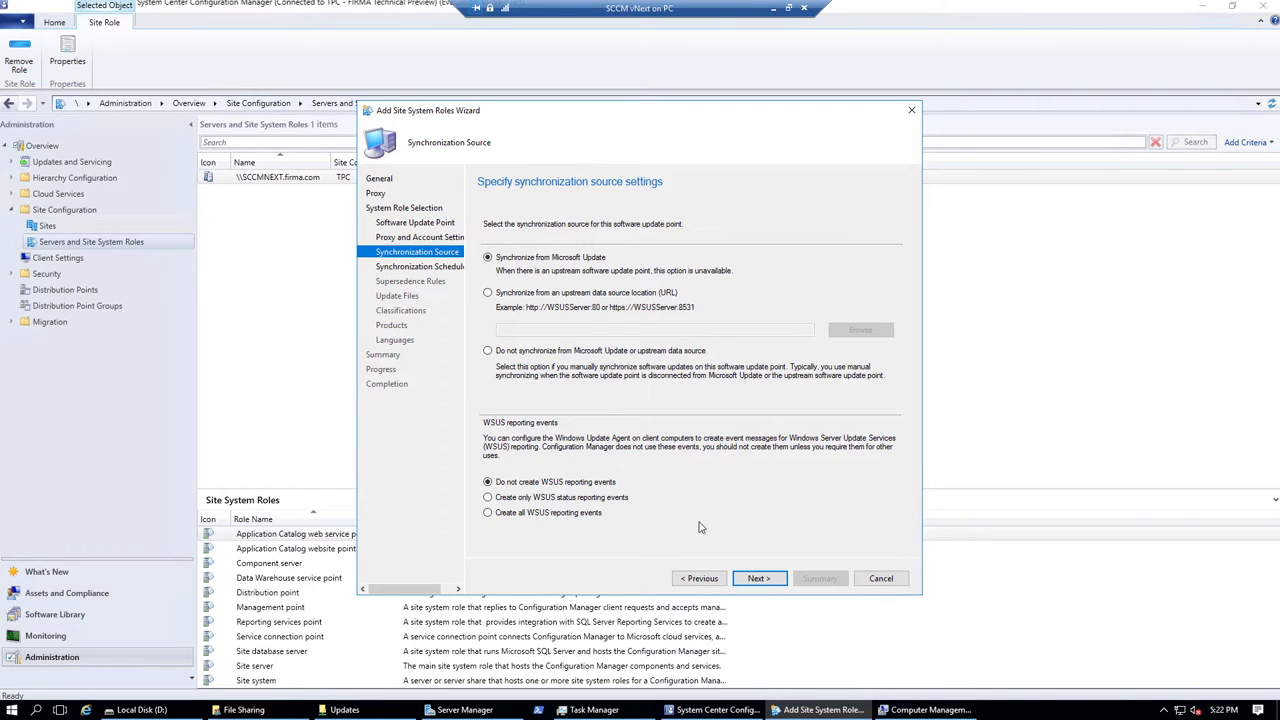
pyautogui.click(760, 579)
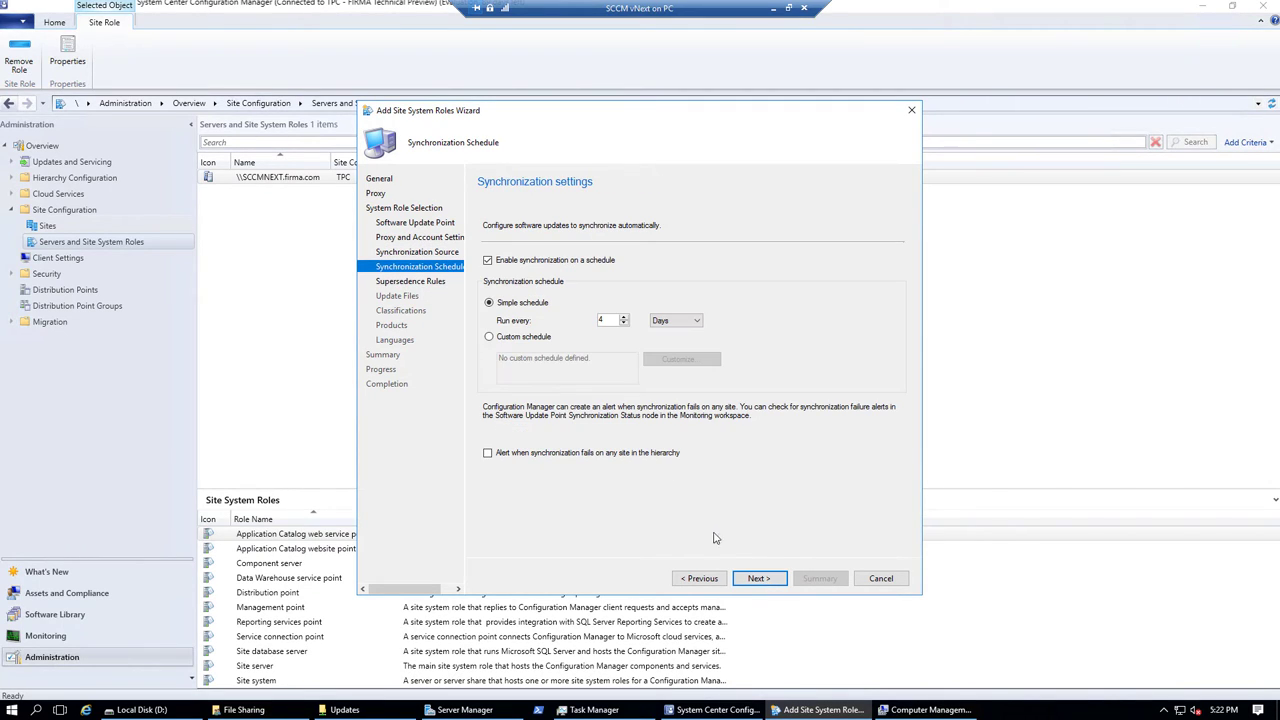
# Accept the 4-day synchronization schedule, immediate supersedence expiry, full-file downloads, and default update classifications.
pyautogui.click(760, 579)
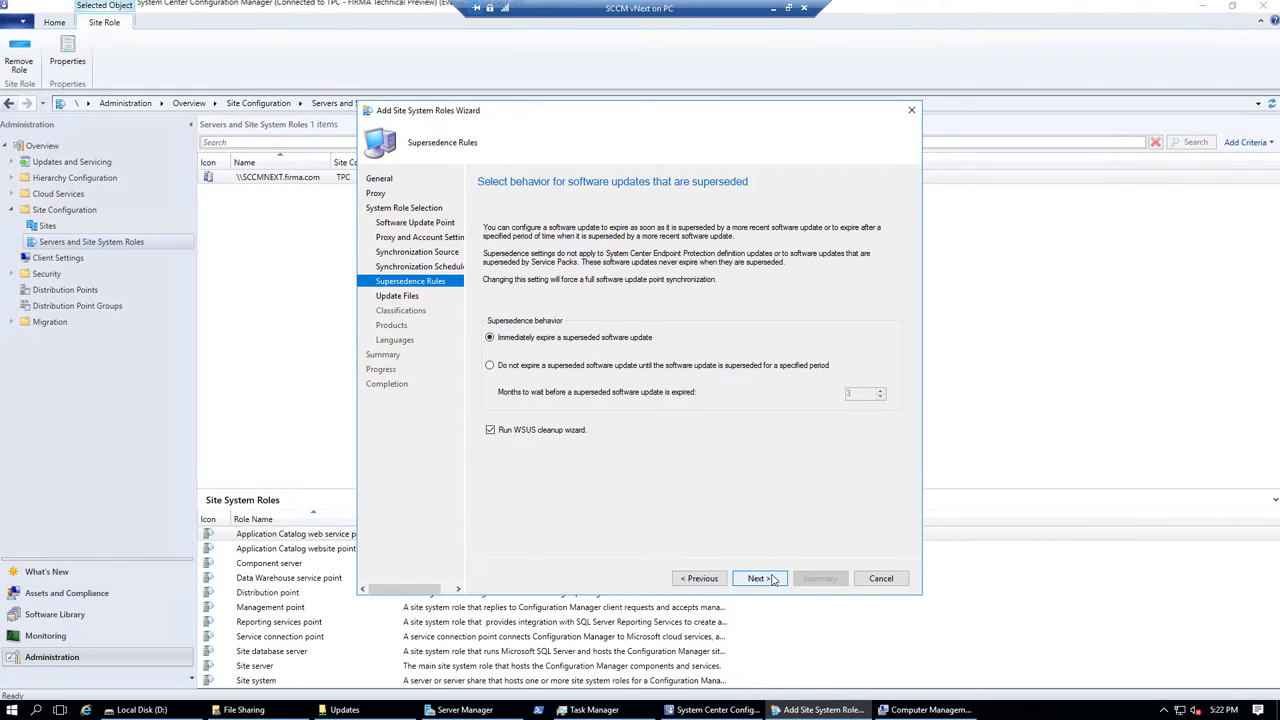
pyautogui.click(773, 580)
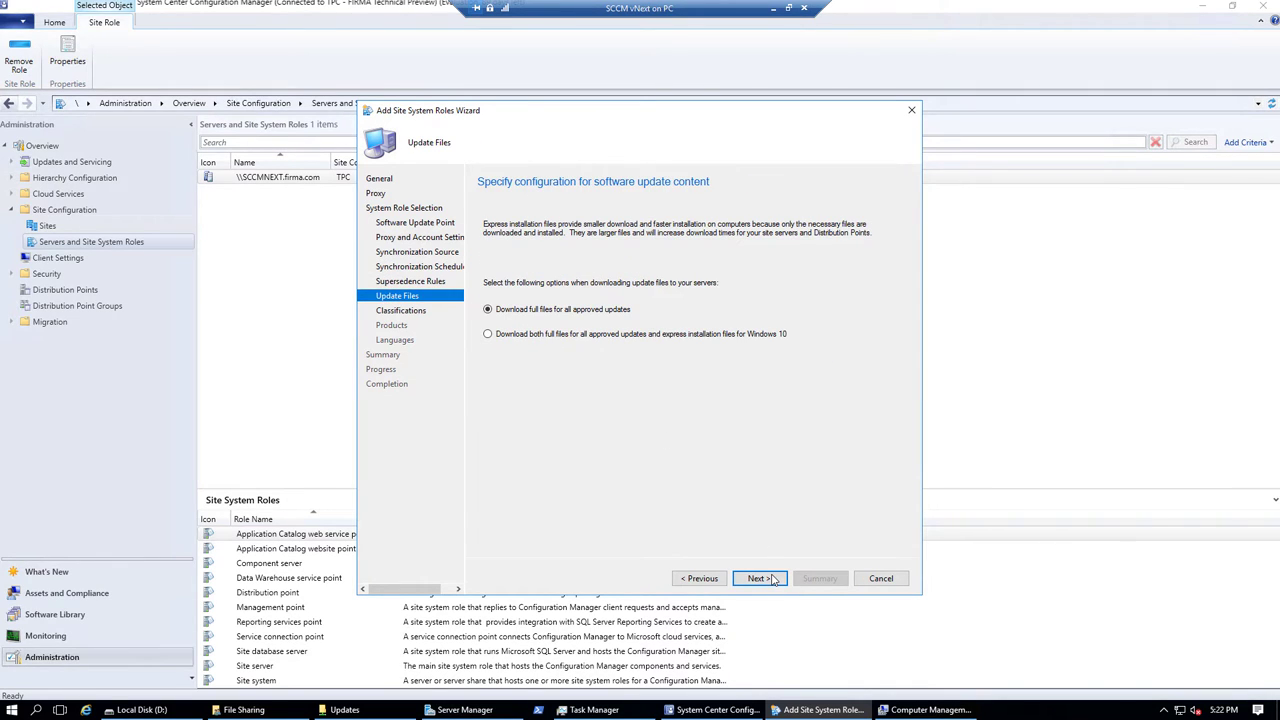
pyautogui.click(773, 580)
pyautogui.click(773, 580)
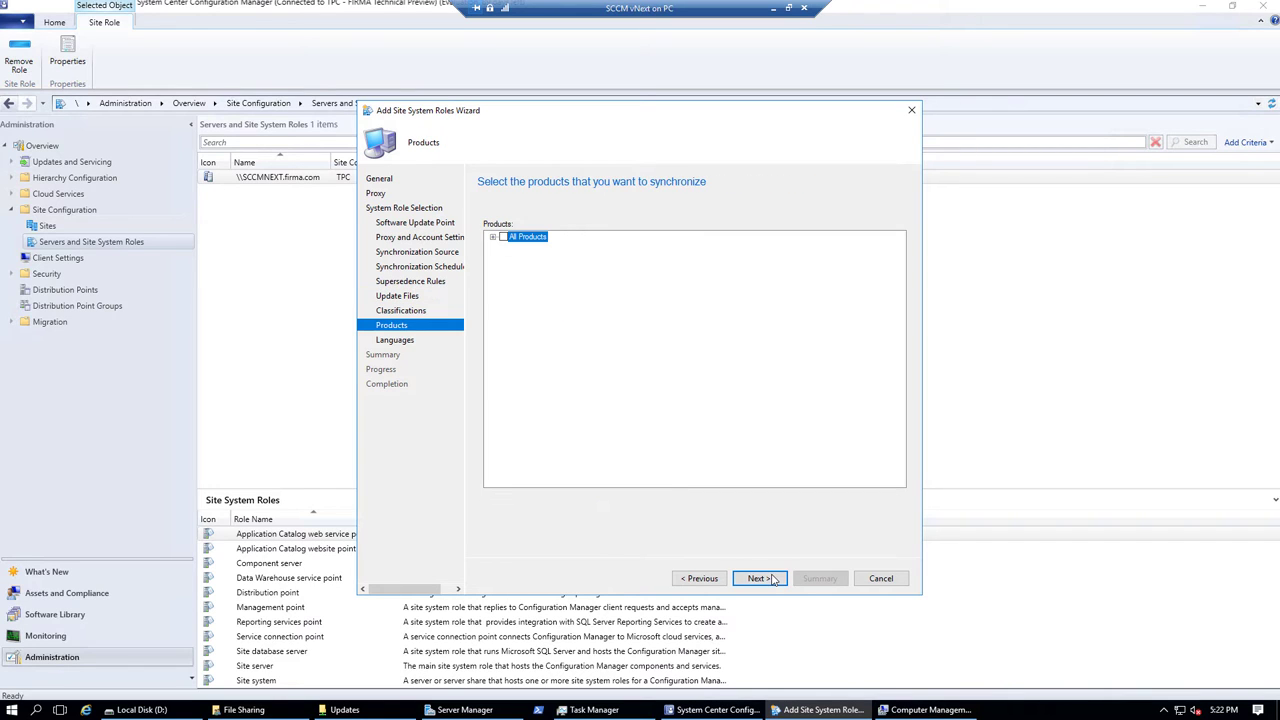
# Review the Microsoft products, keep the default product and English language selections, and complete the Add Site System Roles Wizard.
pyautogui.click(493, 237)
pyautogui.click(505, 248)
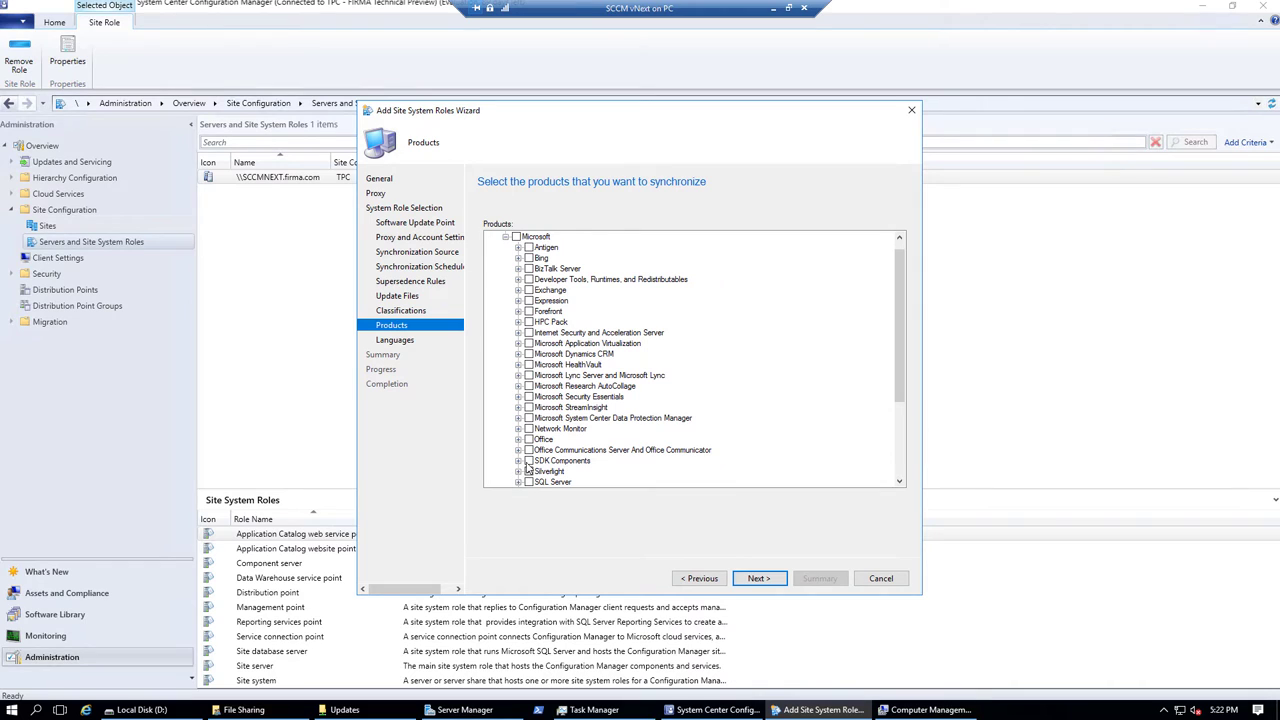
pyautogui.click(752, 578)
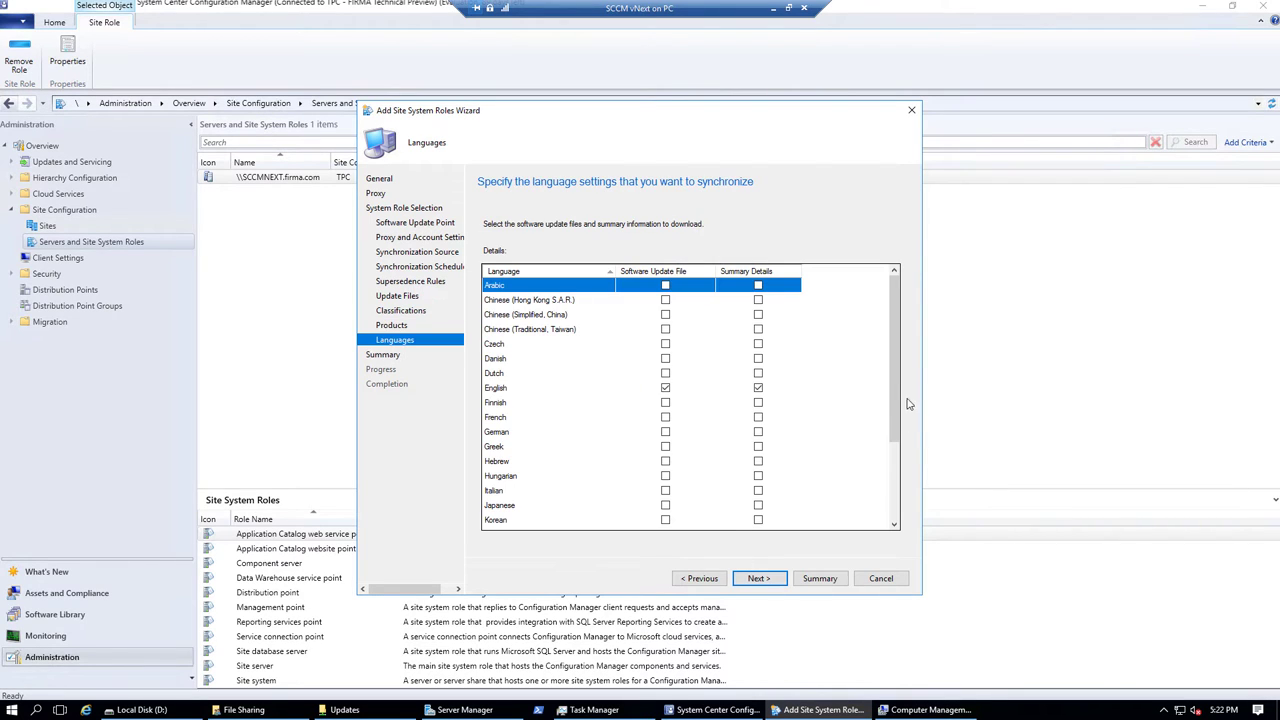
pyautogui.moveTo(896, 383)
pyautogui.mouseDown()
pyautogui.moveTo(896, 463)
pyautogui.moveTo(896, 383)
pyautogui.mouseUp()
pyautogui.click(760, 578)
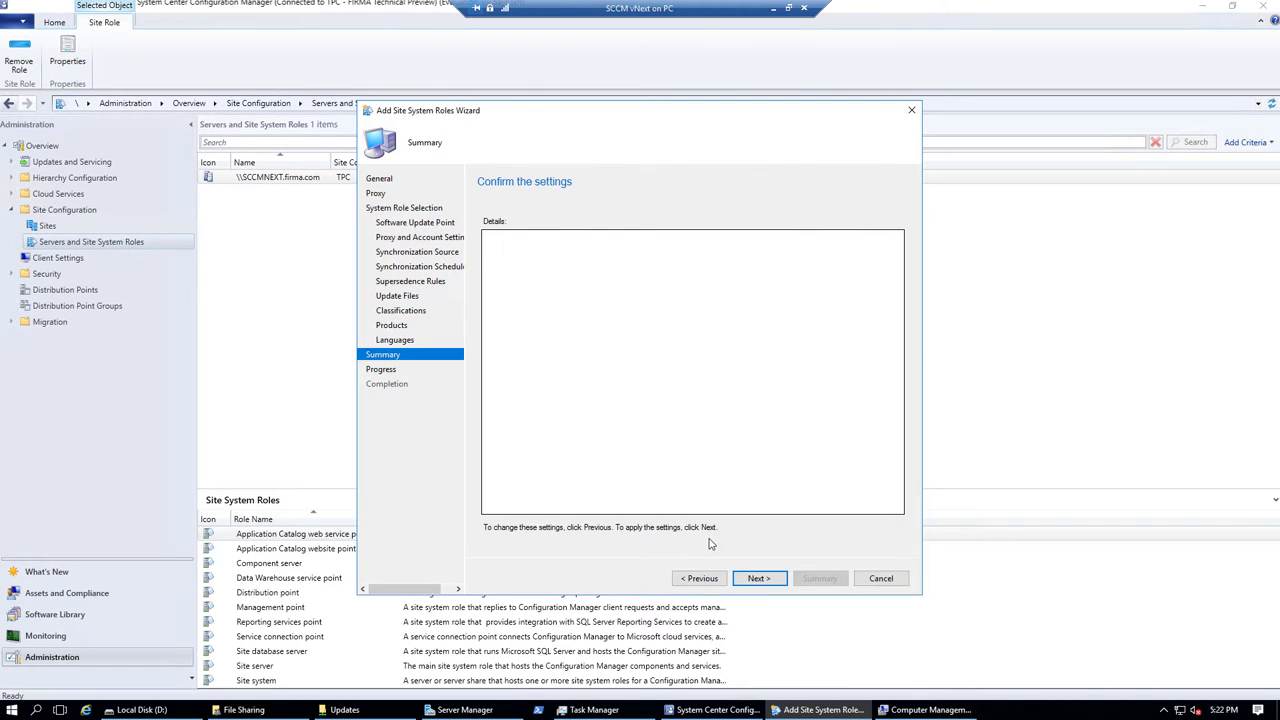
pyautogui.click(760, 580)
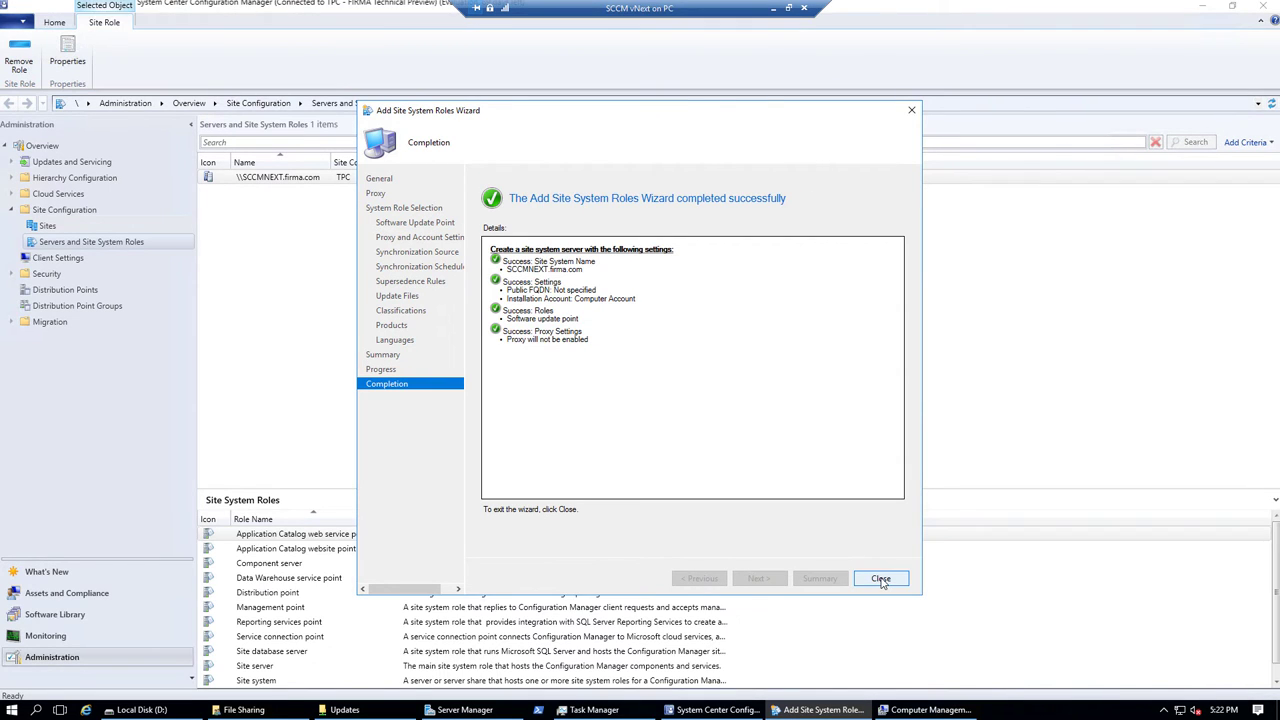
pyautogui.click(880, 578)
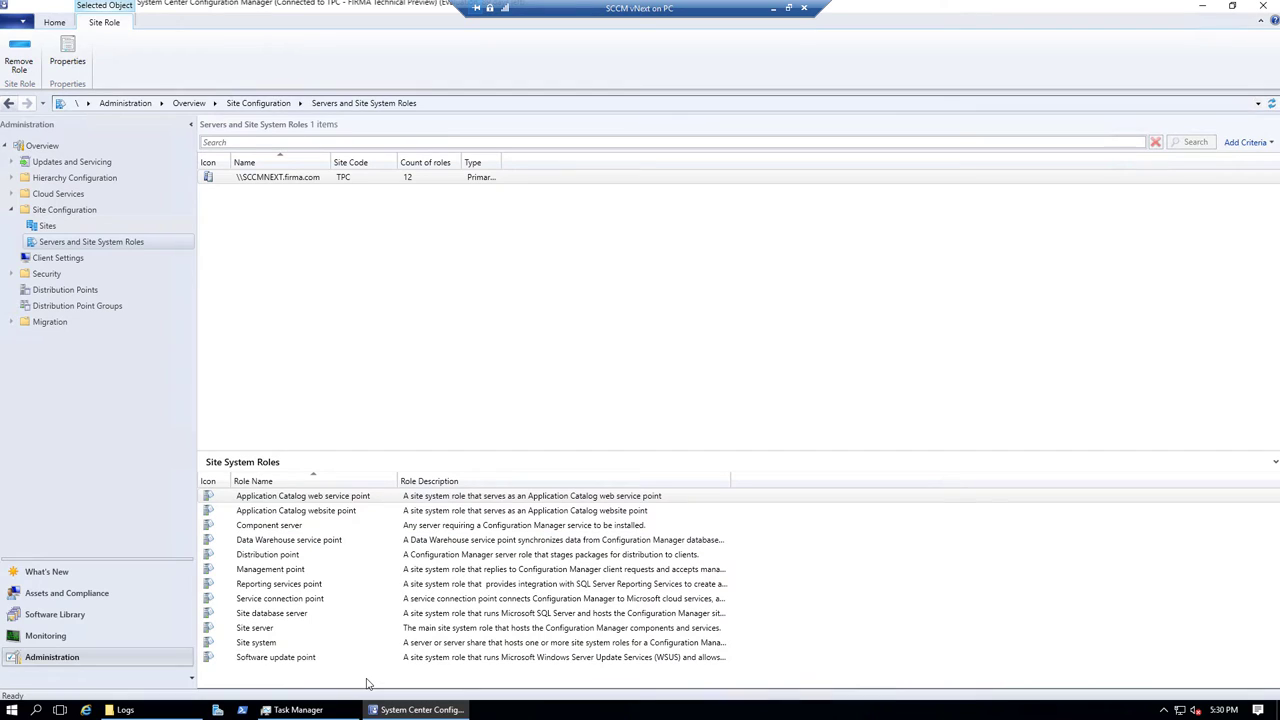
# Select the Software update point role, and examine SUPSetup.log in the Logs folder for the role's installation result.
pyautogui.click(305, 660)
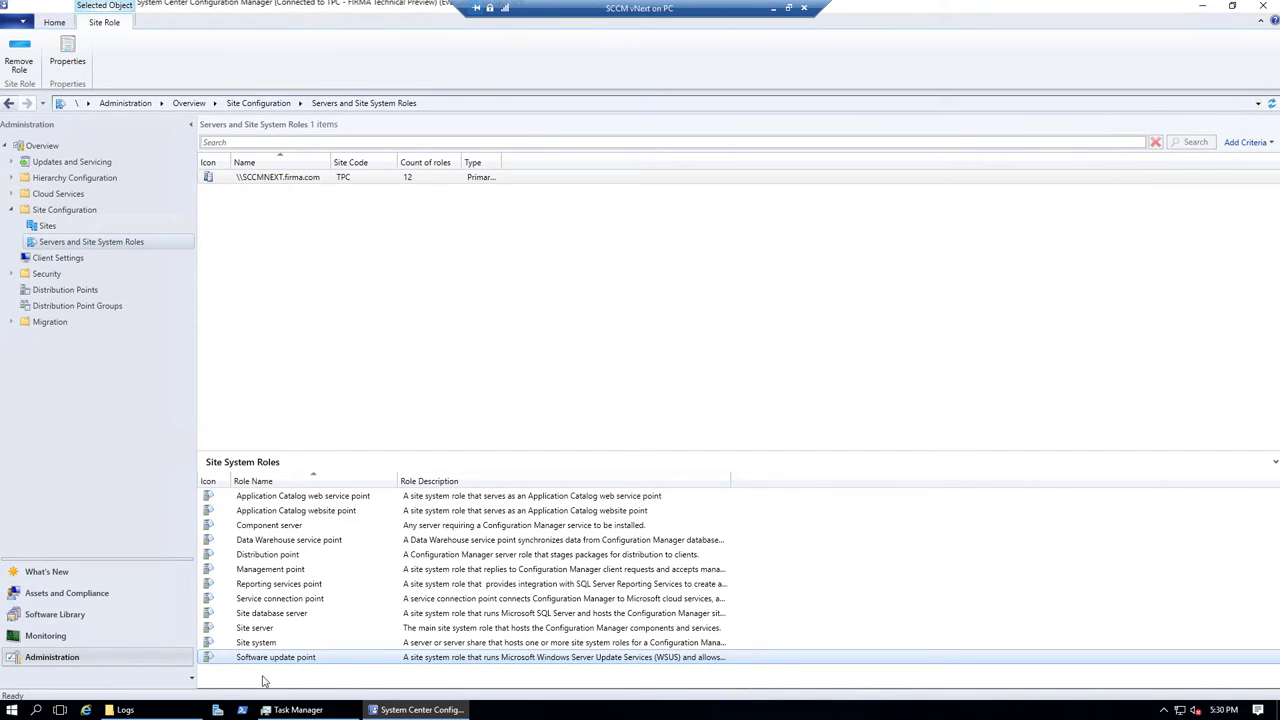
pyautogui.click(122, 710)
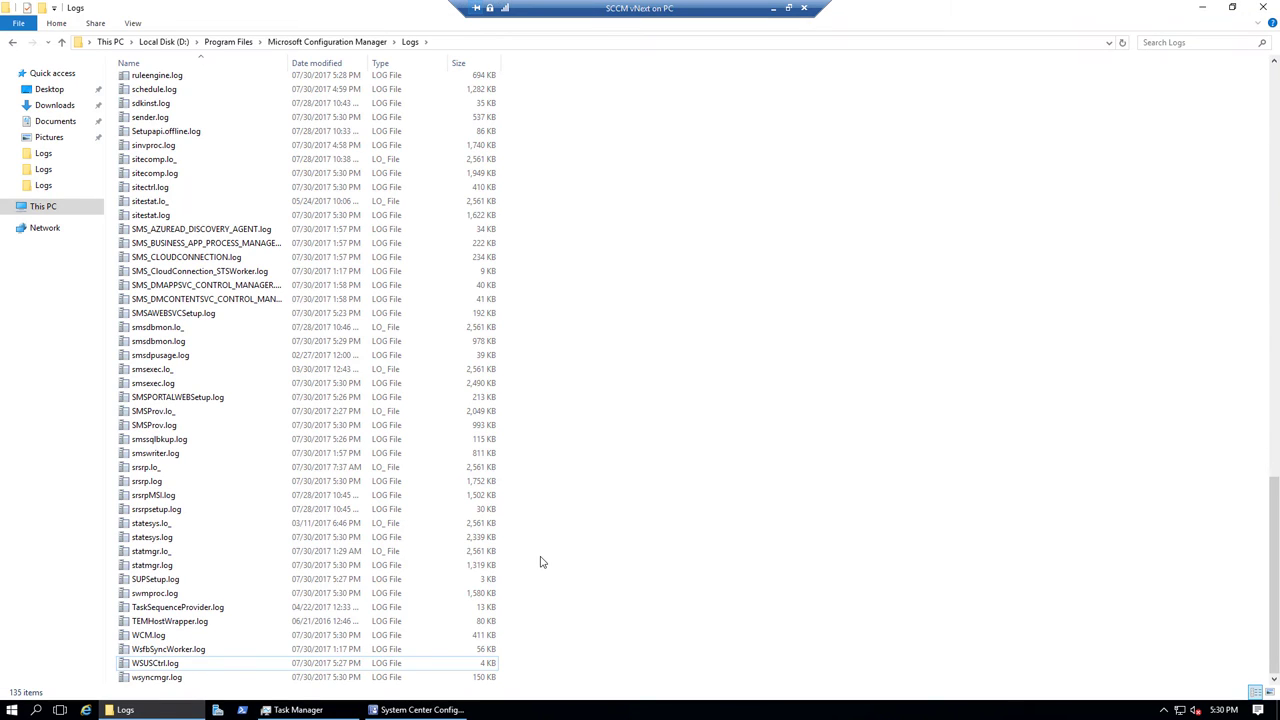
pyautogui.click(138, 582)
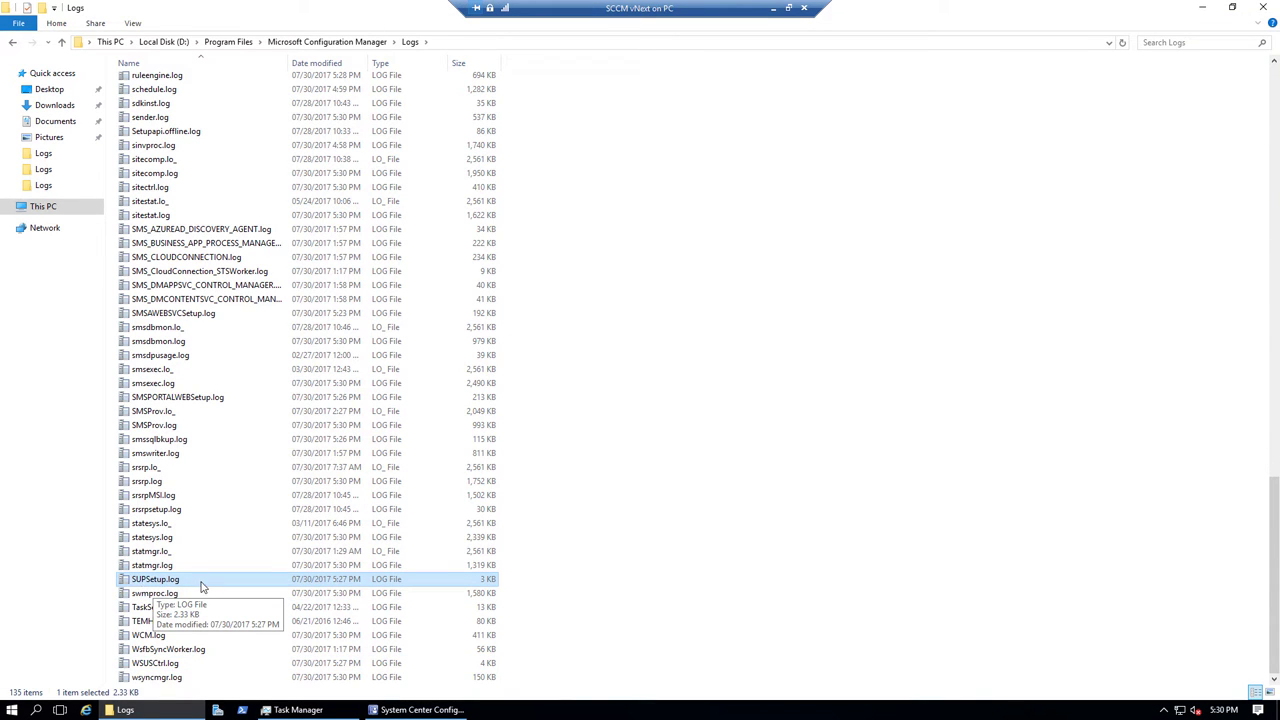
pyautogui.doubleClick(201, 584)
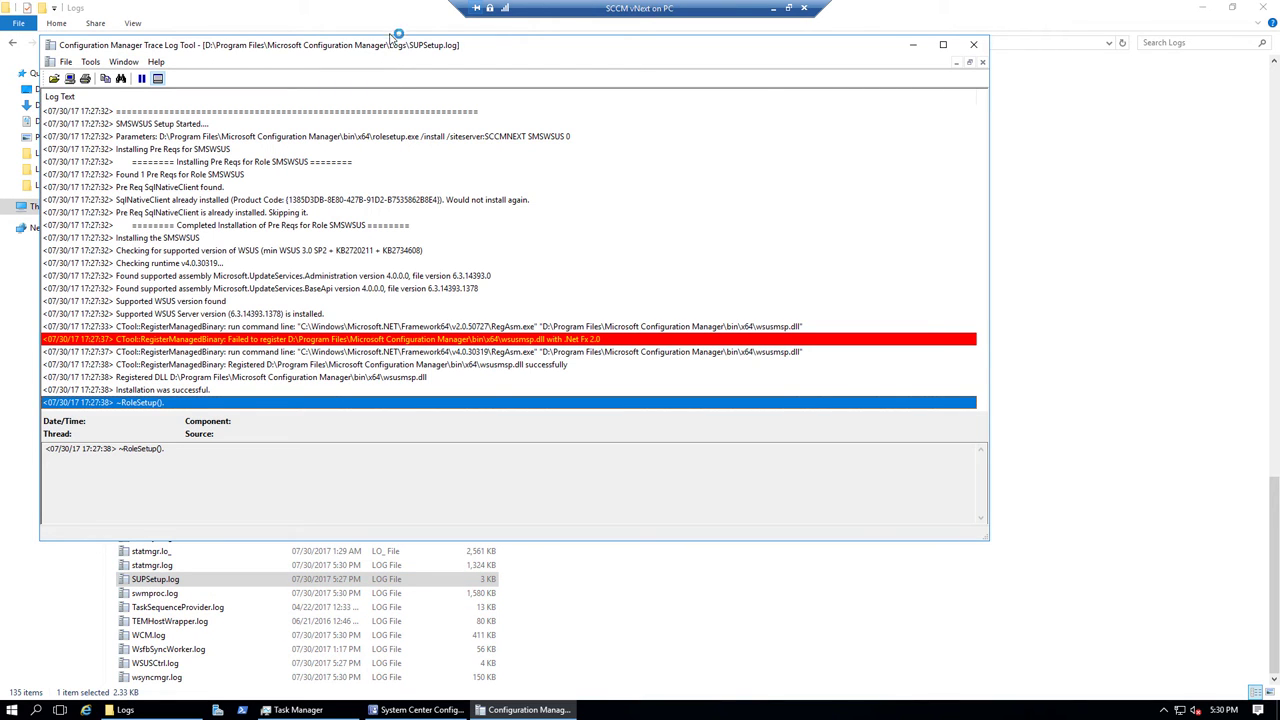
pyautogui.click(205, 390)
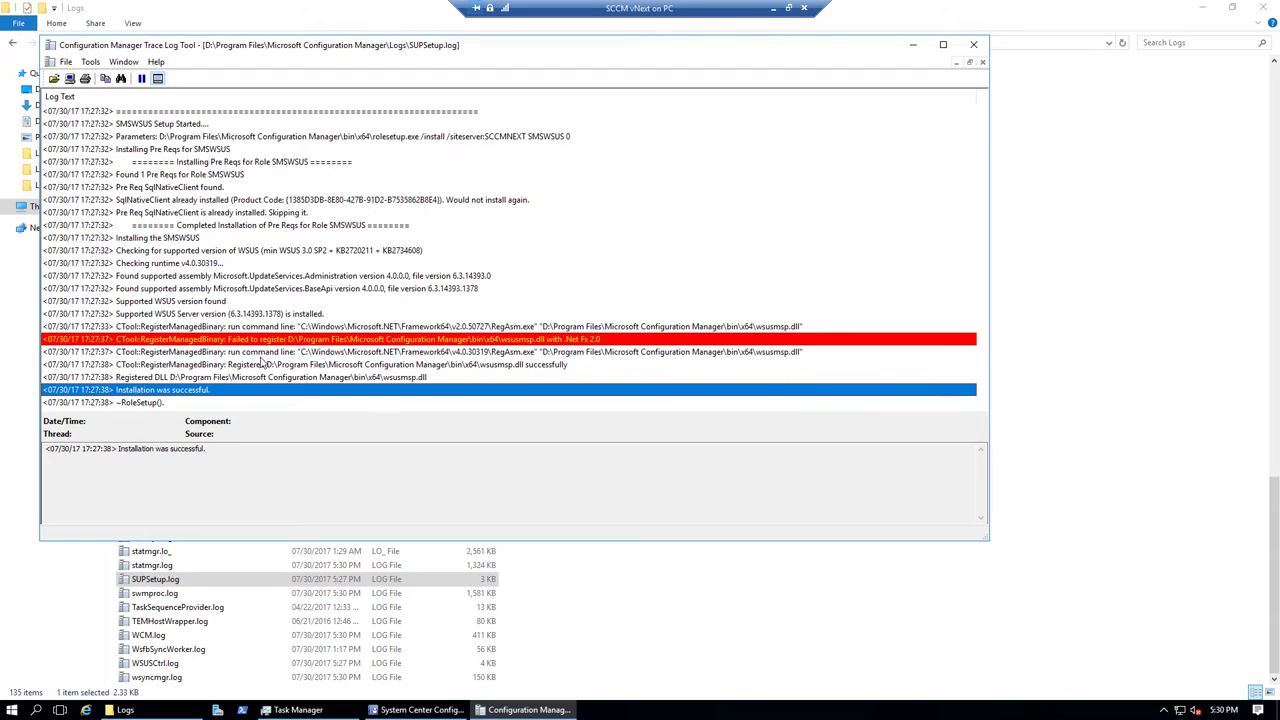
pyautogui.click(974, 46)
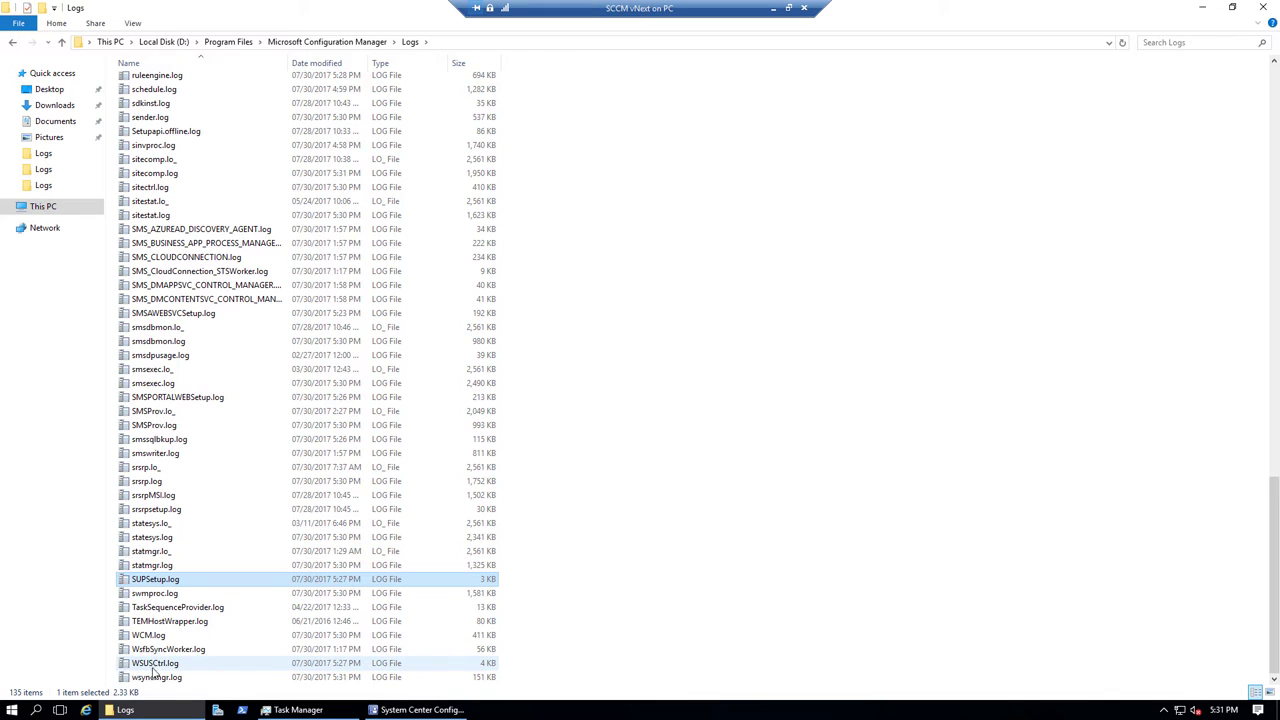
# Examine WSUSCtrl.log for the local WSUS server connection and component health entries, and close the log.
pyautogui.doubleClick(212, 665)
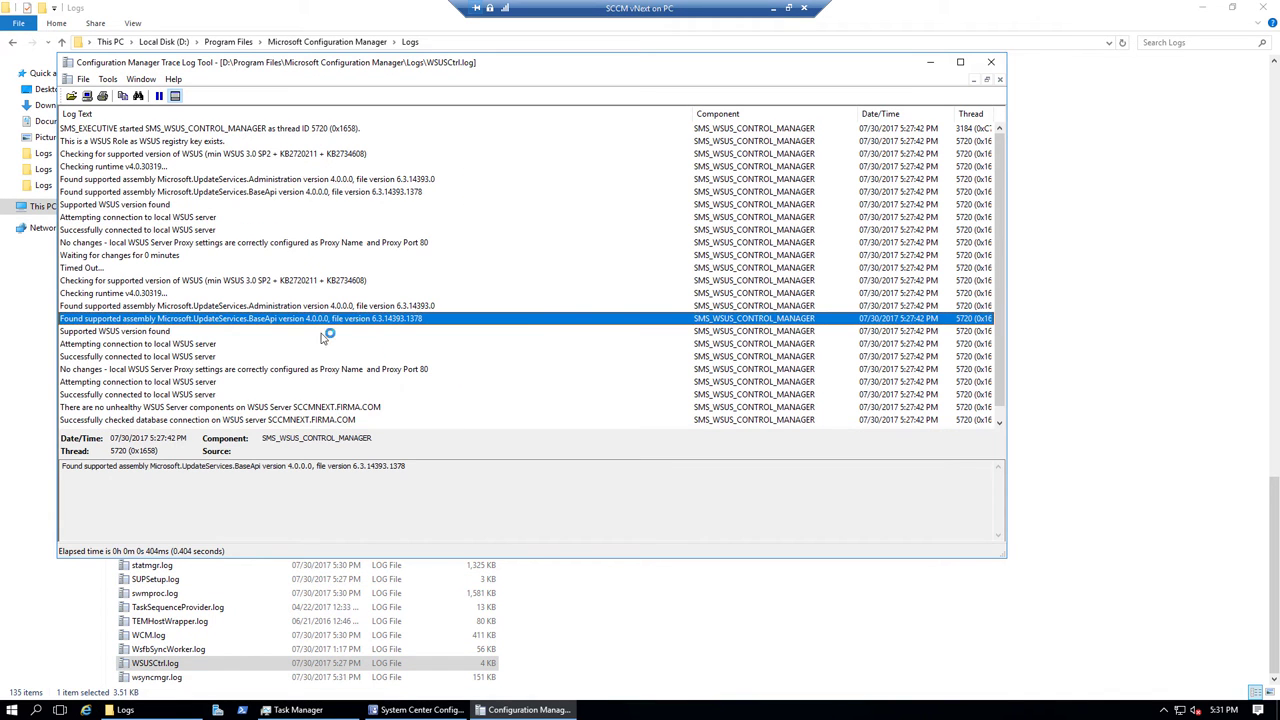
pyautogui.click(315, 323)
pyautogui.click(270, 332)
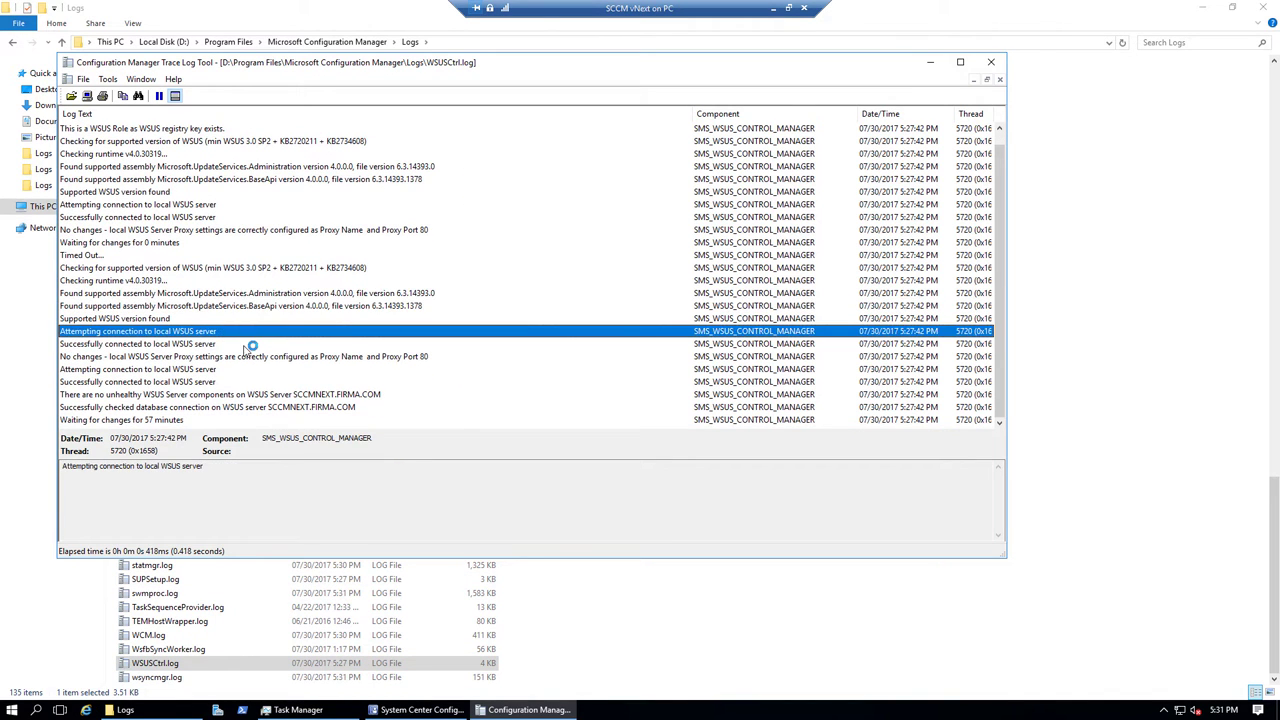
pyautogui.click(247, 345)
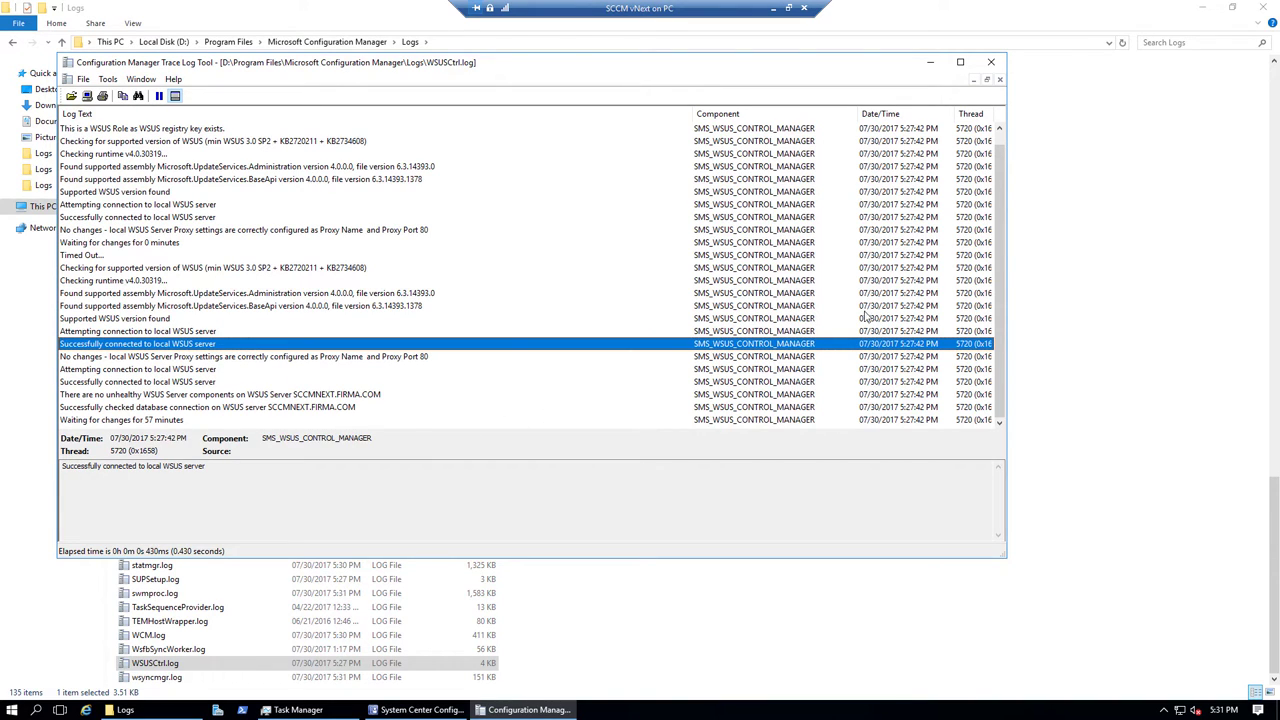
pyautogui.click(110, 397)
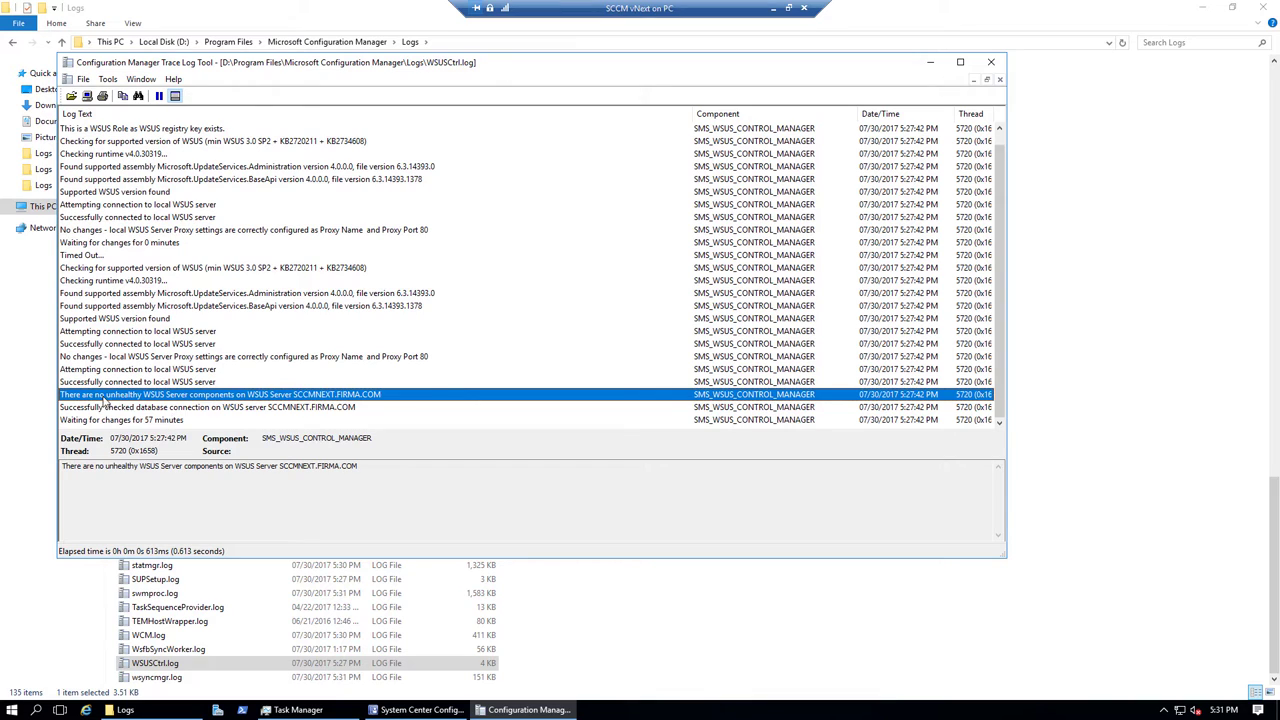
pyautogui.click(114, 468)
pyautogui.click(993, 63)
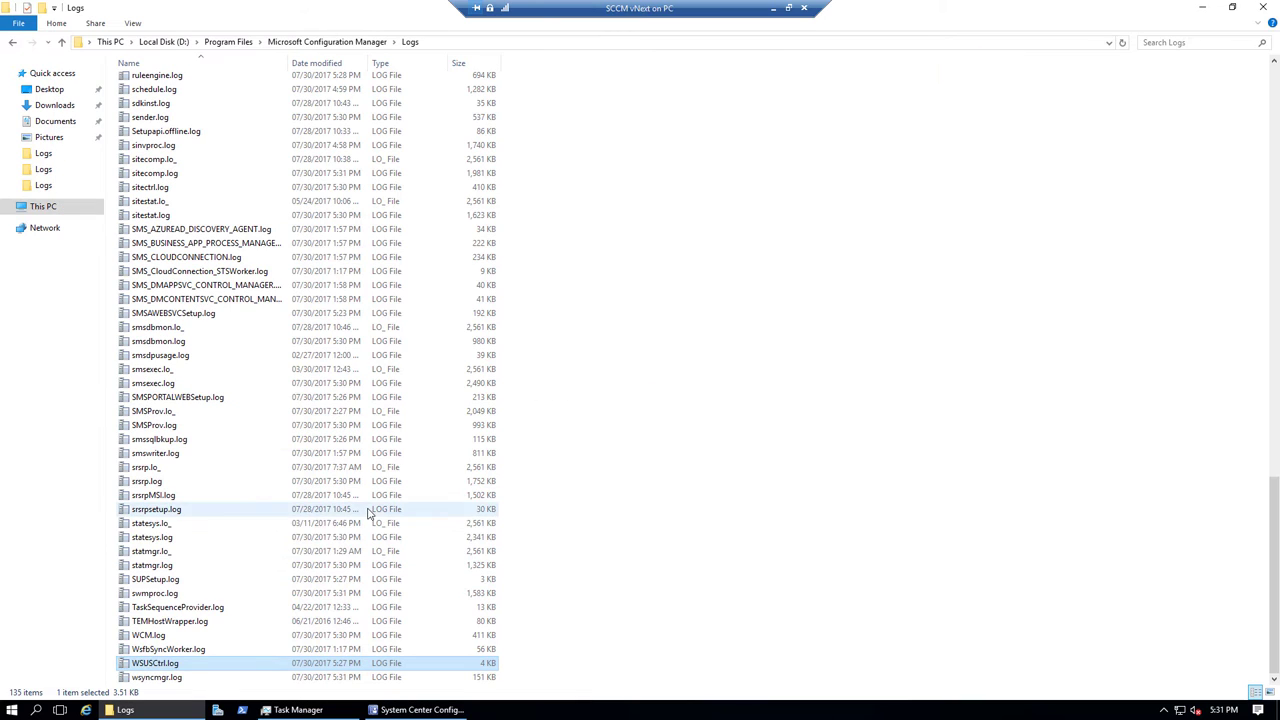
# Open wsyncmgr.log, examine the red synchronization error entries and their timestamps, and minimize the log window.
pyautogui.doubleClick(165, 677)
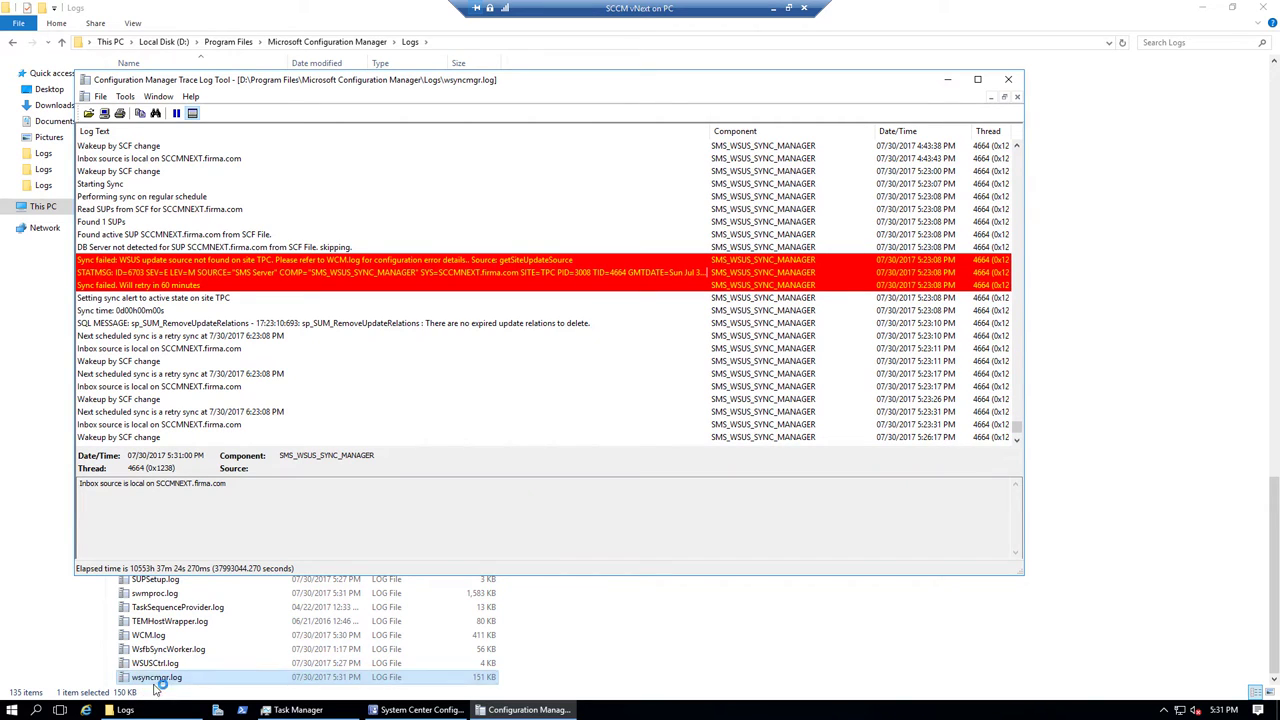
pyautogui.click(440, 310)
pyautogui.scroll(-2, 470, 335)
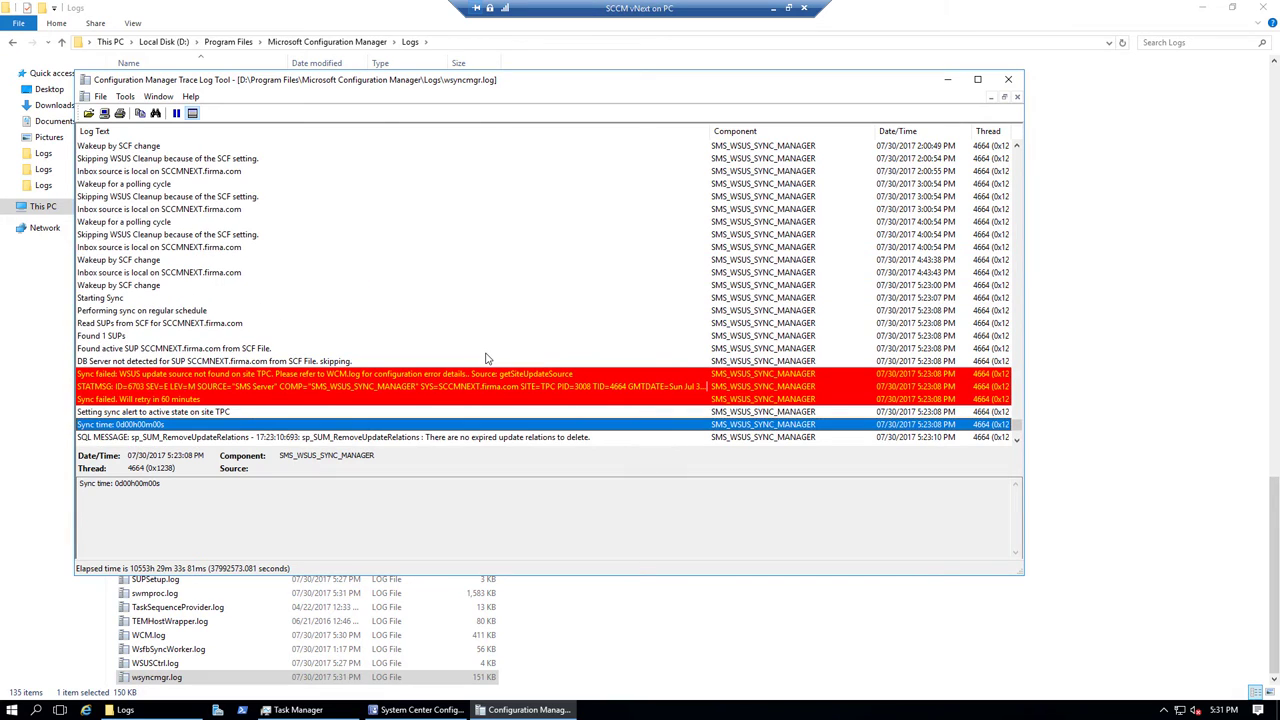
pyautogui.scroll(1, 456, 313)
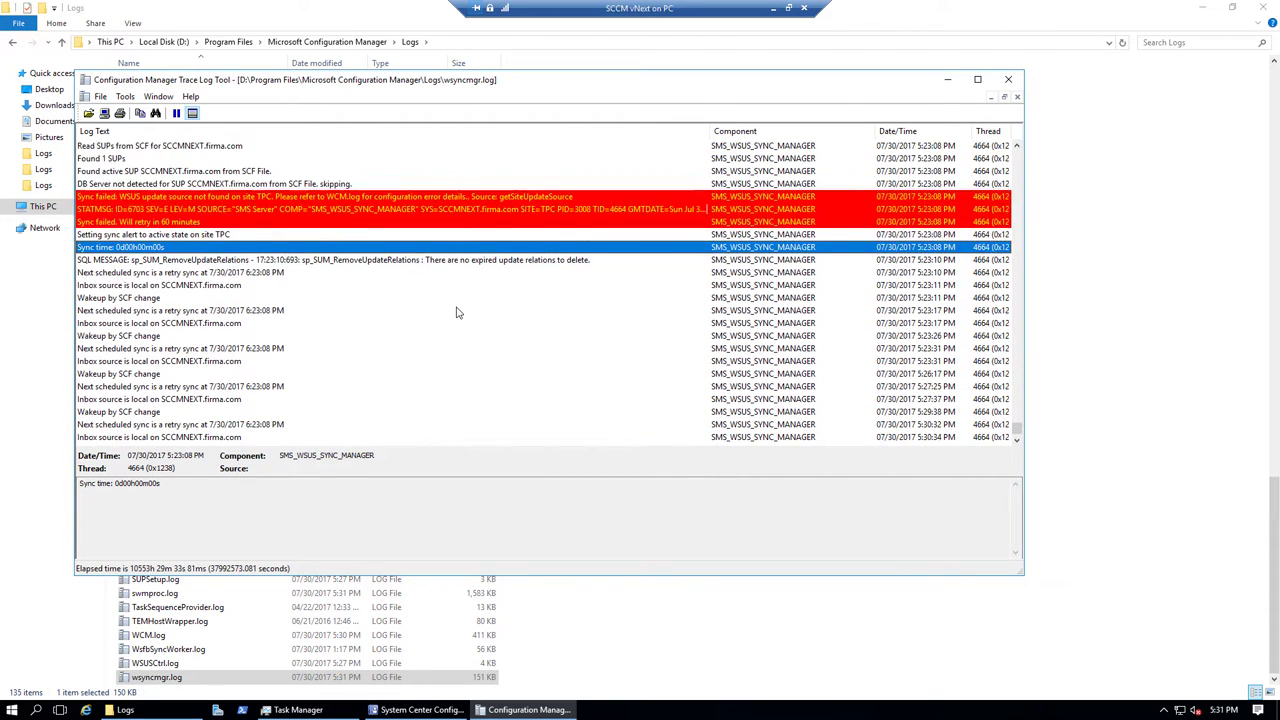
pyautogui.click(352, 236)
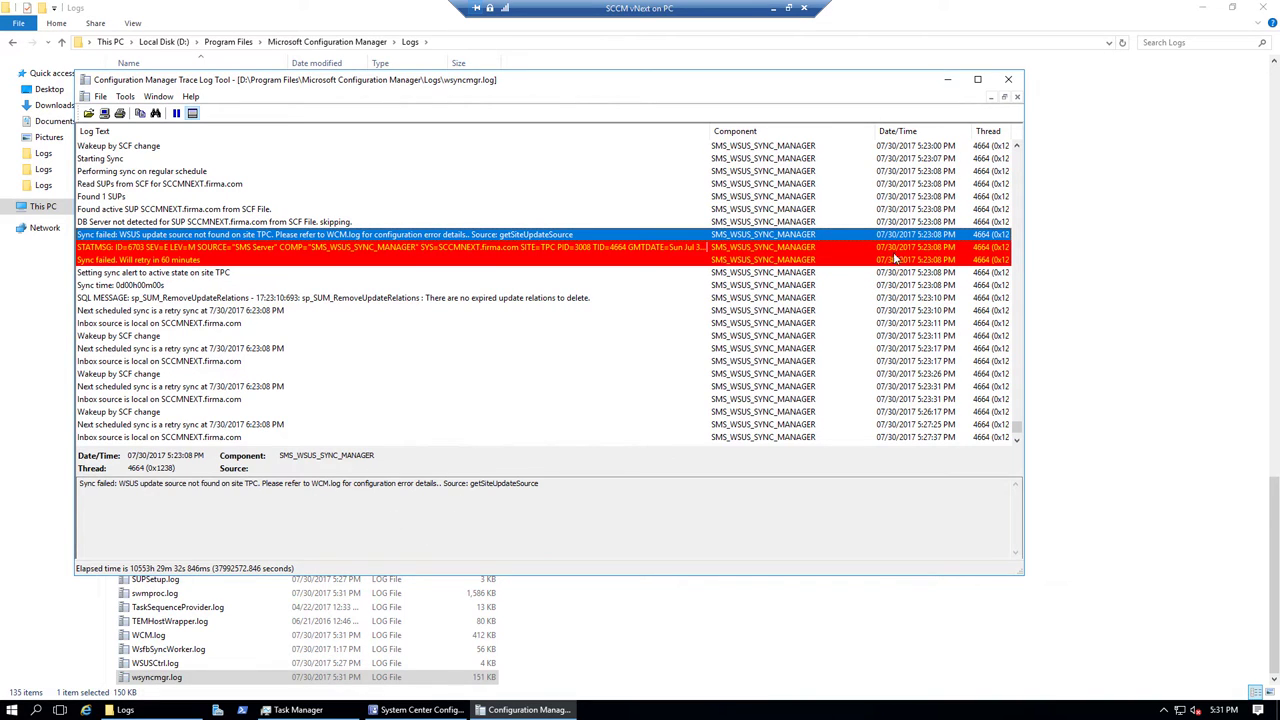
pyautogui.click(915, 246)
pyautogui.click(938, 236)
pyautogui.click(947, 79)
# Open WCM.log in a maximized window and examine the WSUS configuration entries around the DBServerName property.
pyautogui.doubleClick(241, 635)
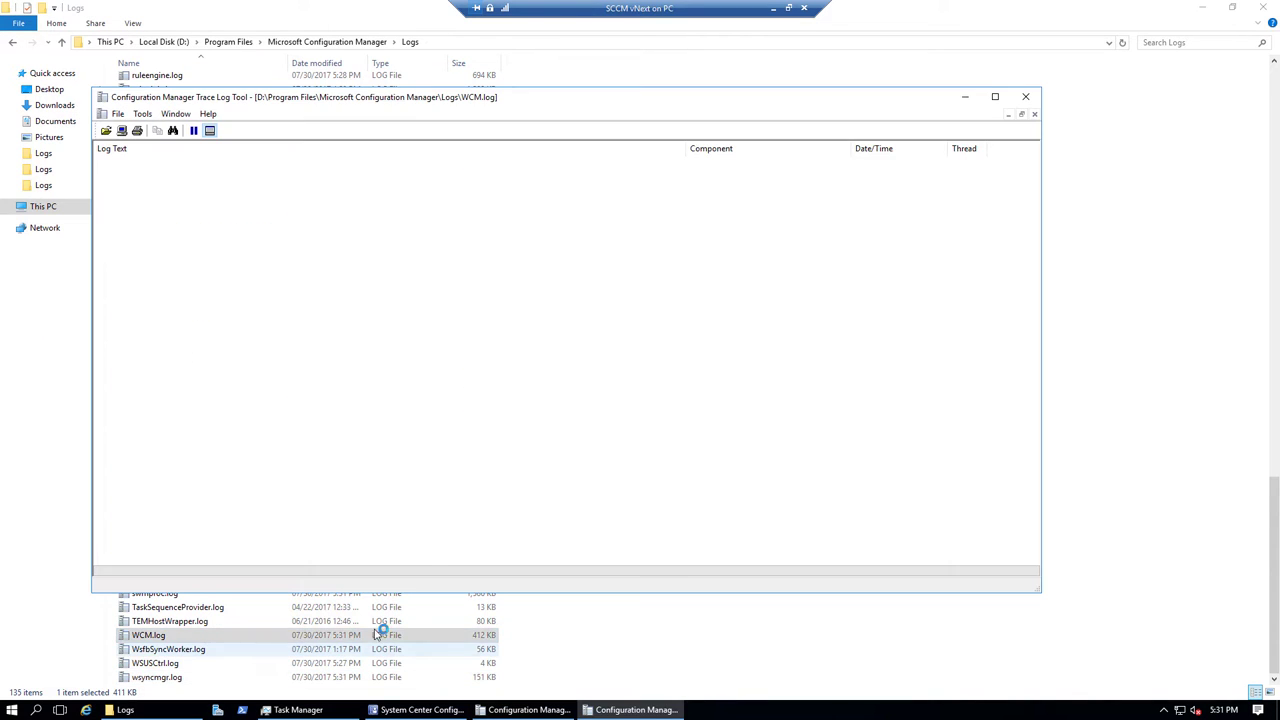
pyautogui.doubleClick(545, 97)
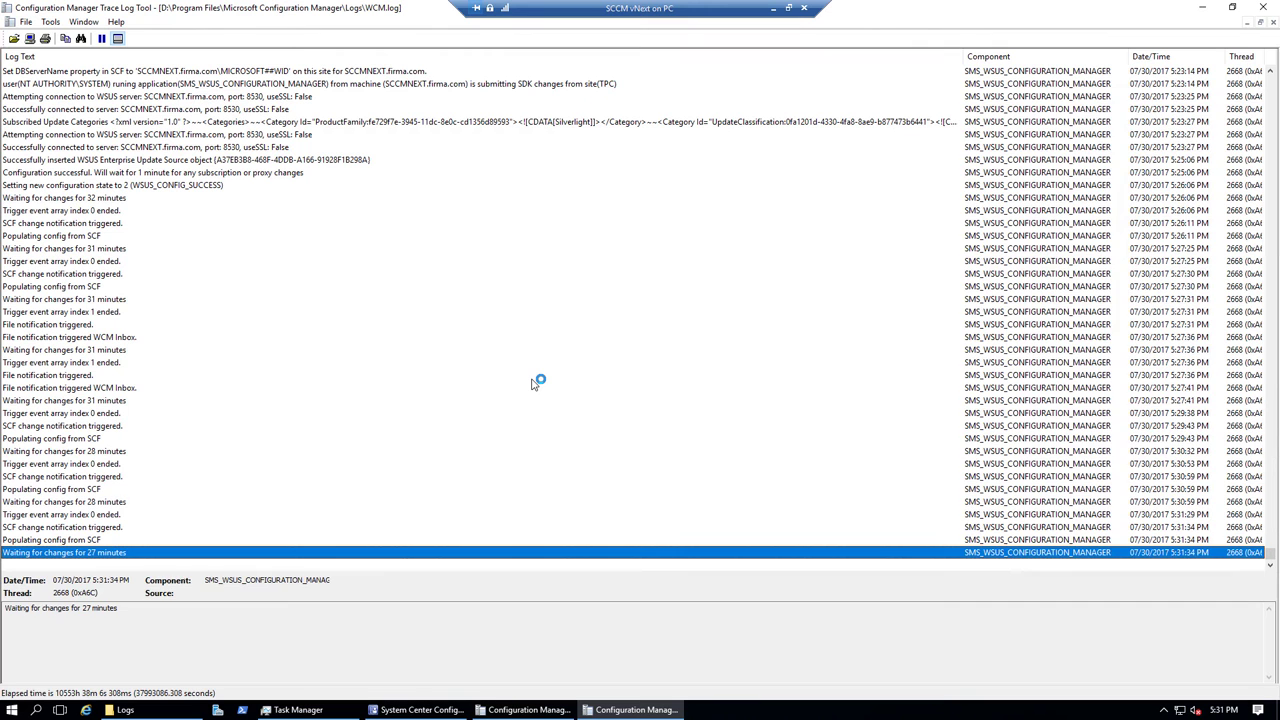
pyautogui.click(298, 376)
pyautogui.scroll(5, 346, 483)
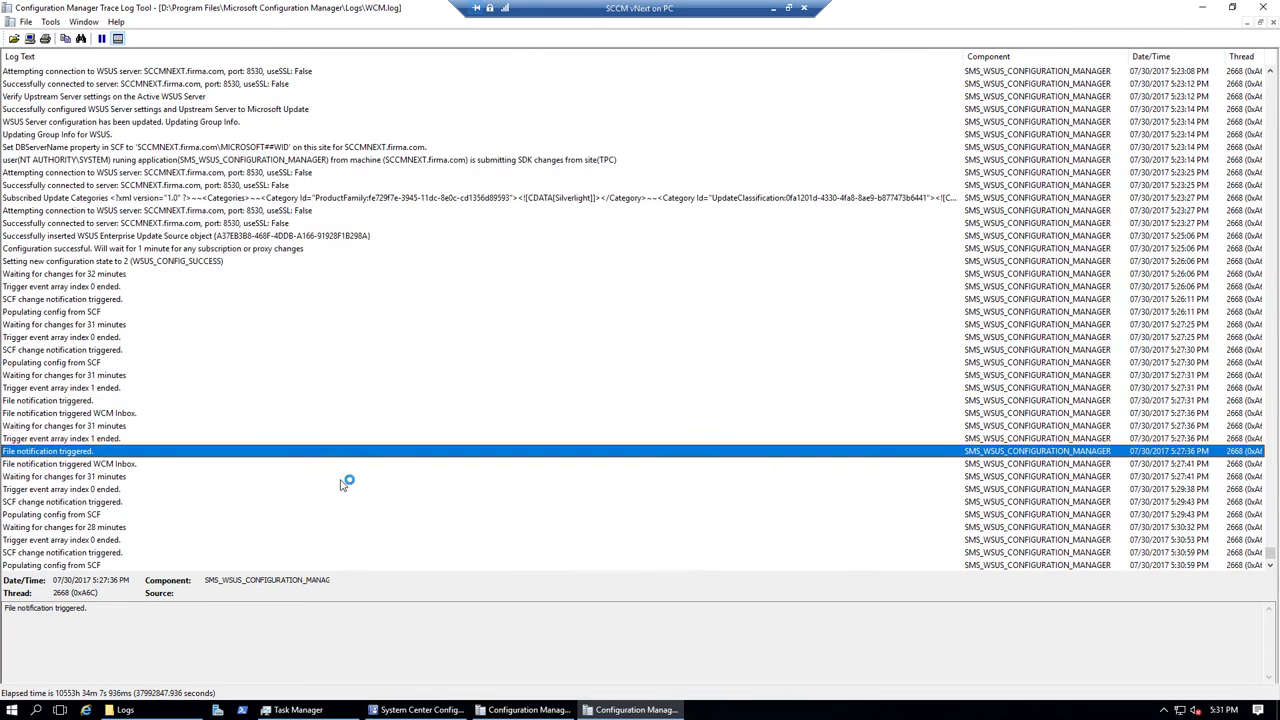
pyautogui.click(346, 388)
pyautogui.scroll(2, 352, 338)
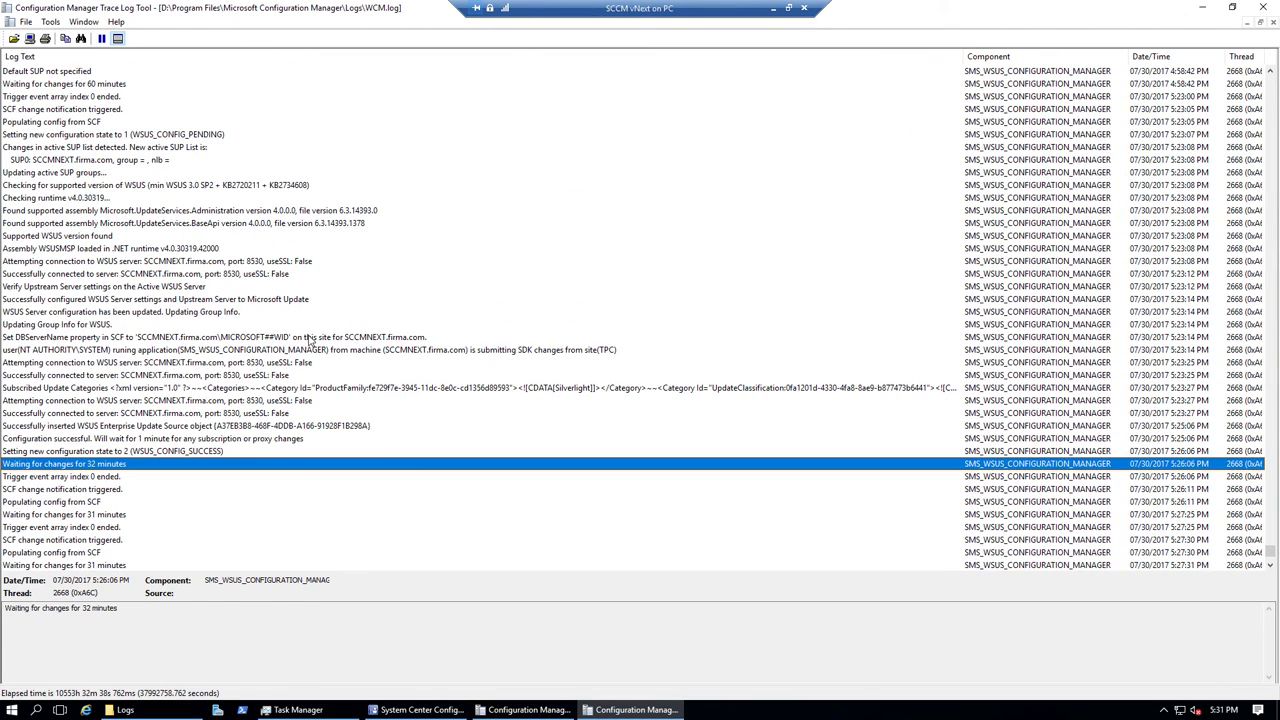
pyautogui.click(380, 340)
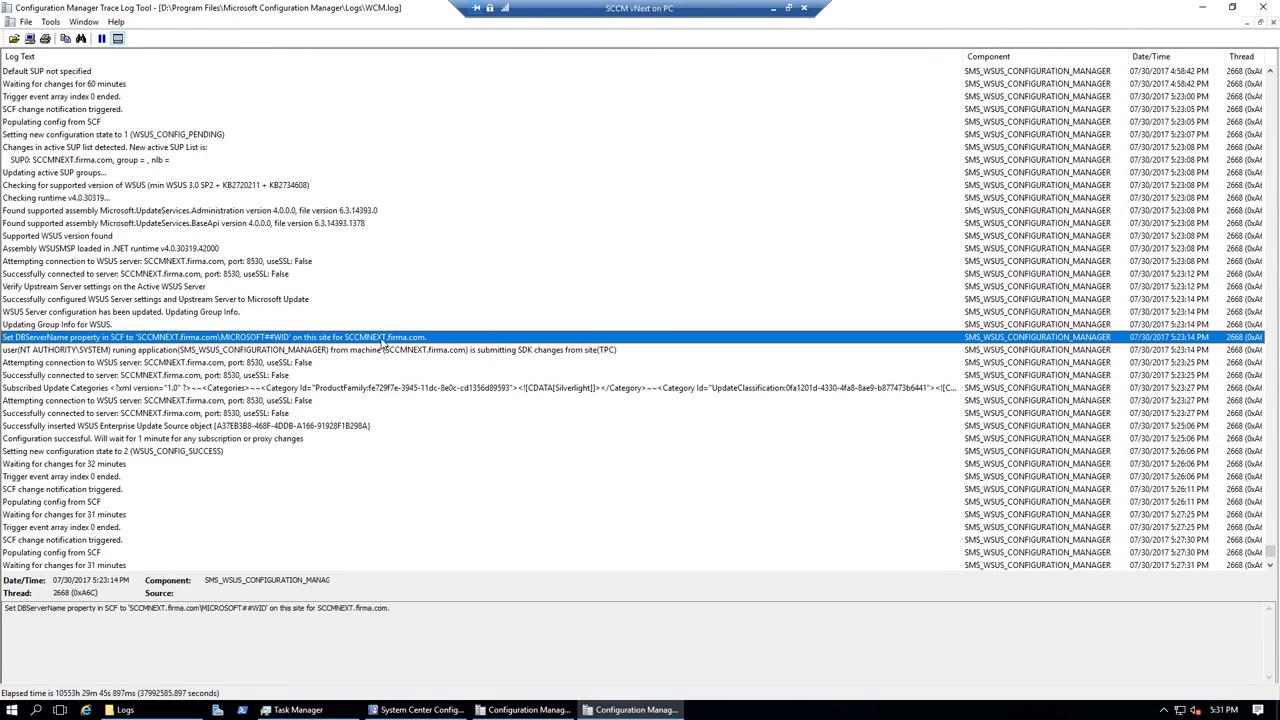
pyautogui.click(458, 350)
# Examine the WCM.log entries on the WSUS server connection, port, update source object and new configuration state.
pyautogui.click(376, 364)
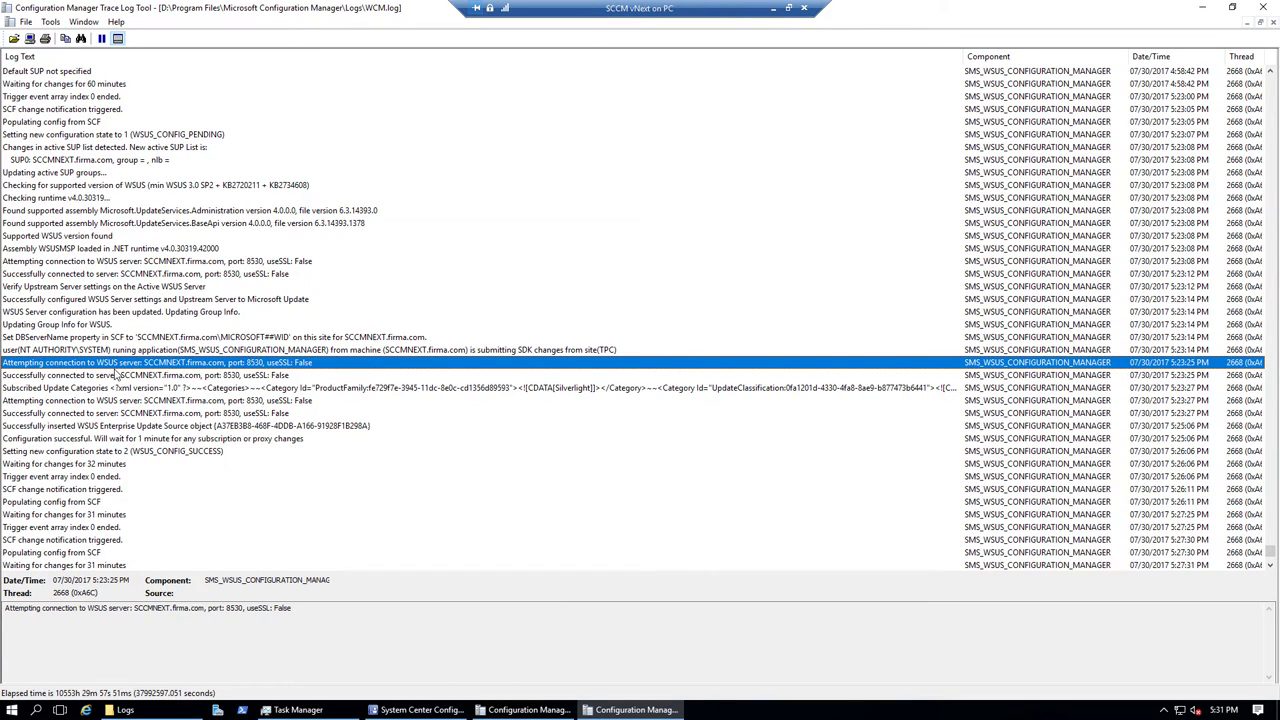
pyautogui.moveTo(135, 608); pyautogui.dragTo(205, 608)
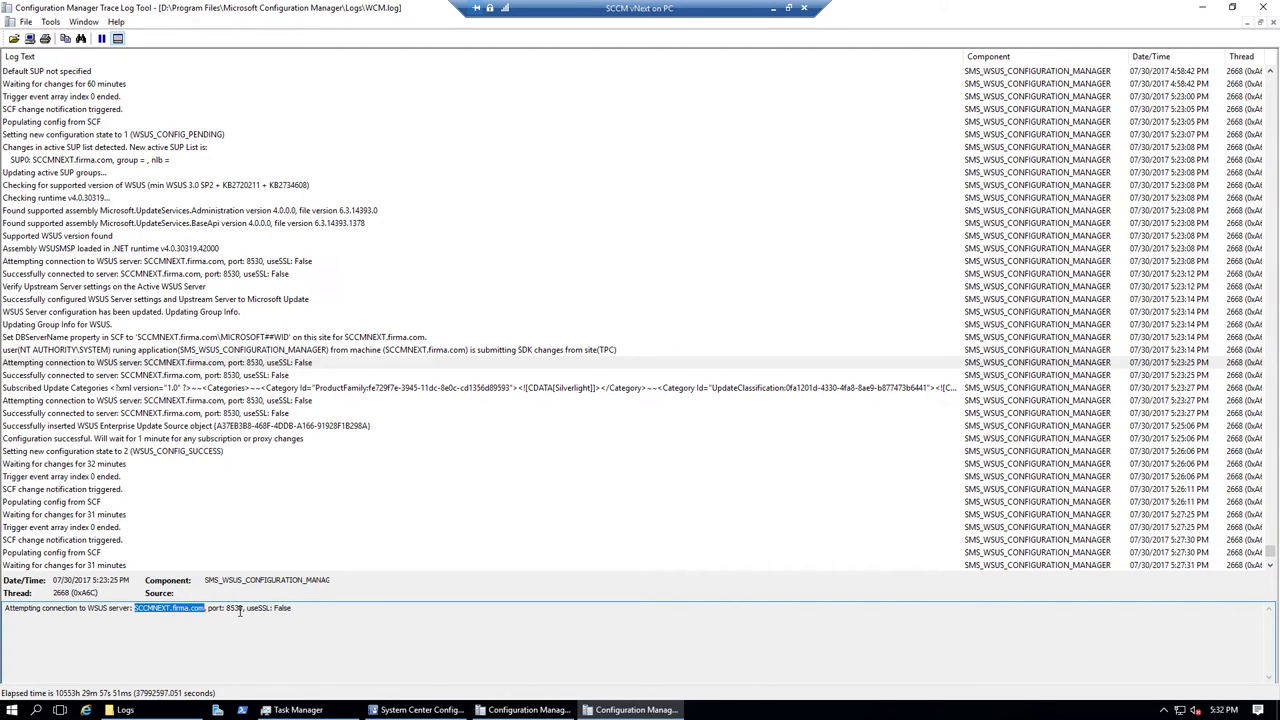
pyautogui.click(384, 391)
pyautogui.click(373, 413)
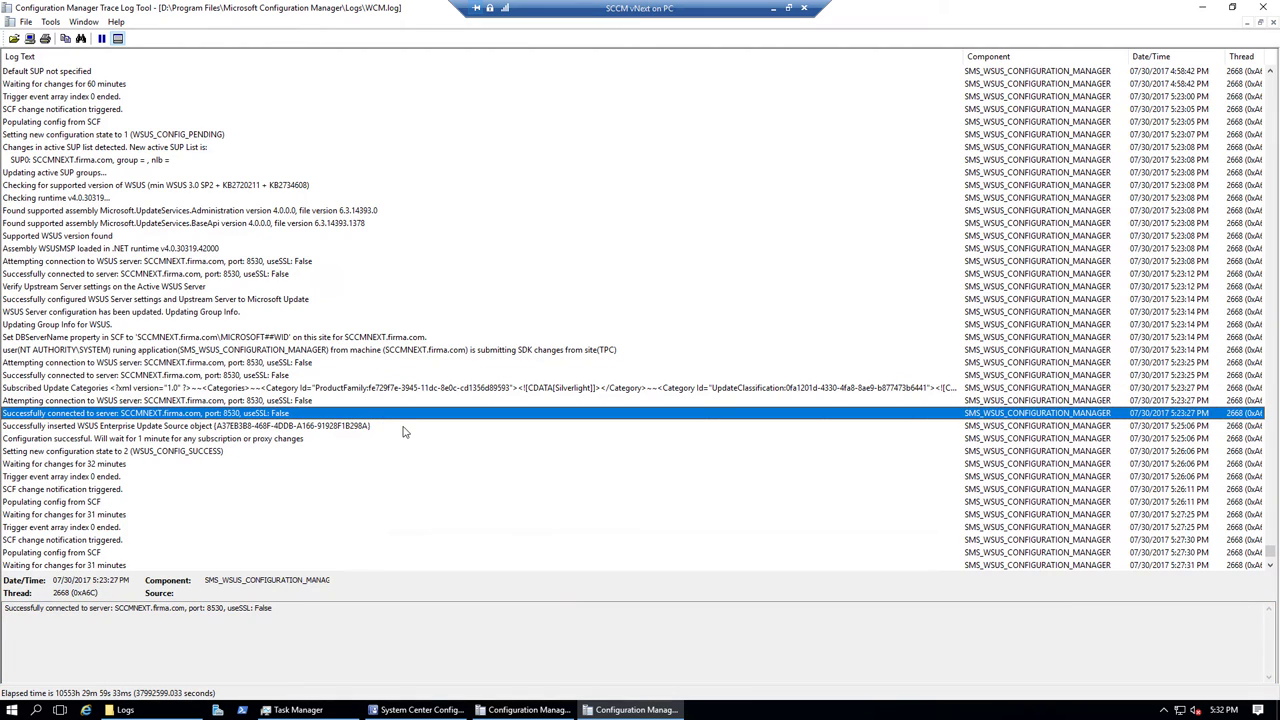
pyautogui.click(404, 429)
pyautogui.click(390, 451)
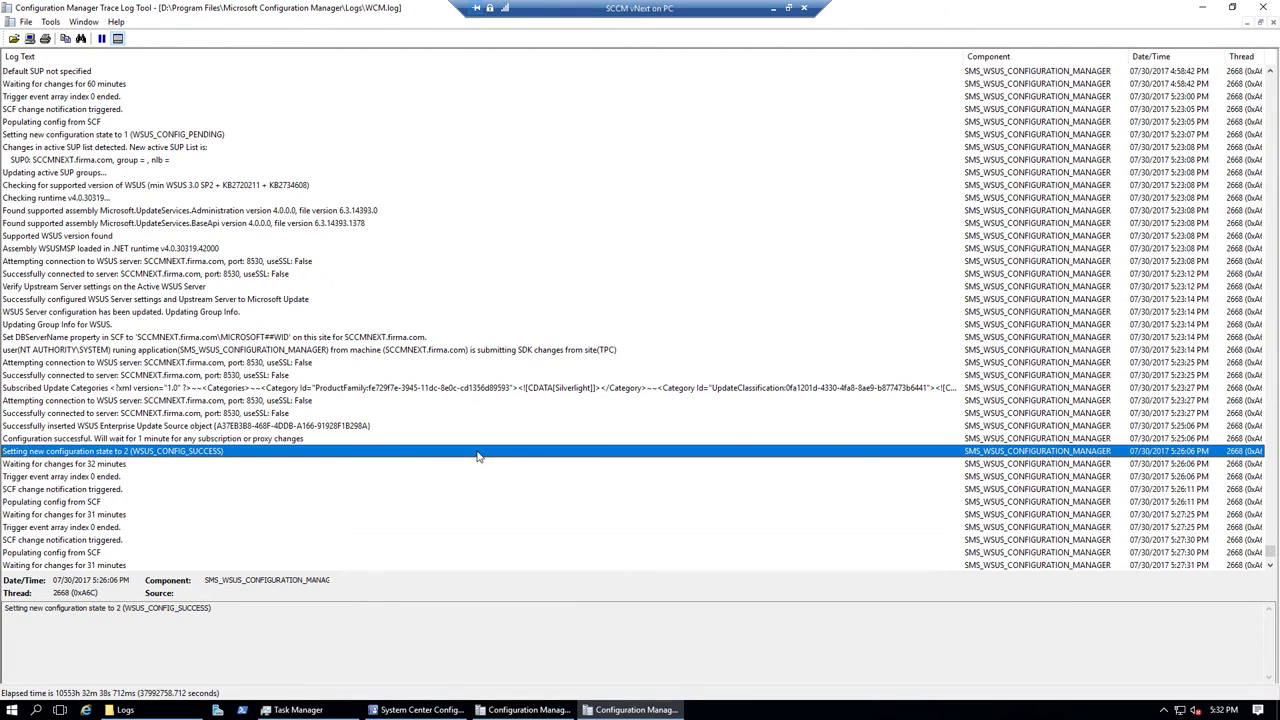
pyautogui.scroll(-7, 477, 456)
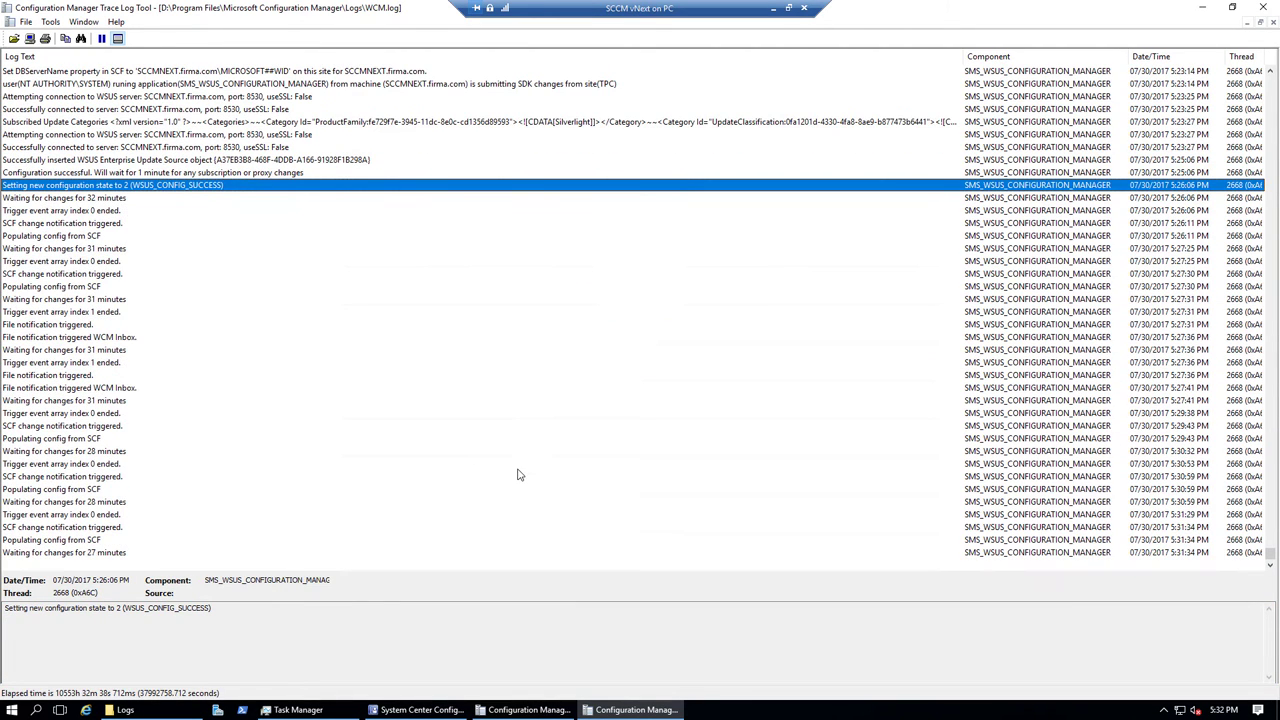
# Switch to the Configuration Manager console and start a site-wide synchronization from All Software Updates in the Software Library.
pyautogui.click(488, 712)
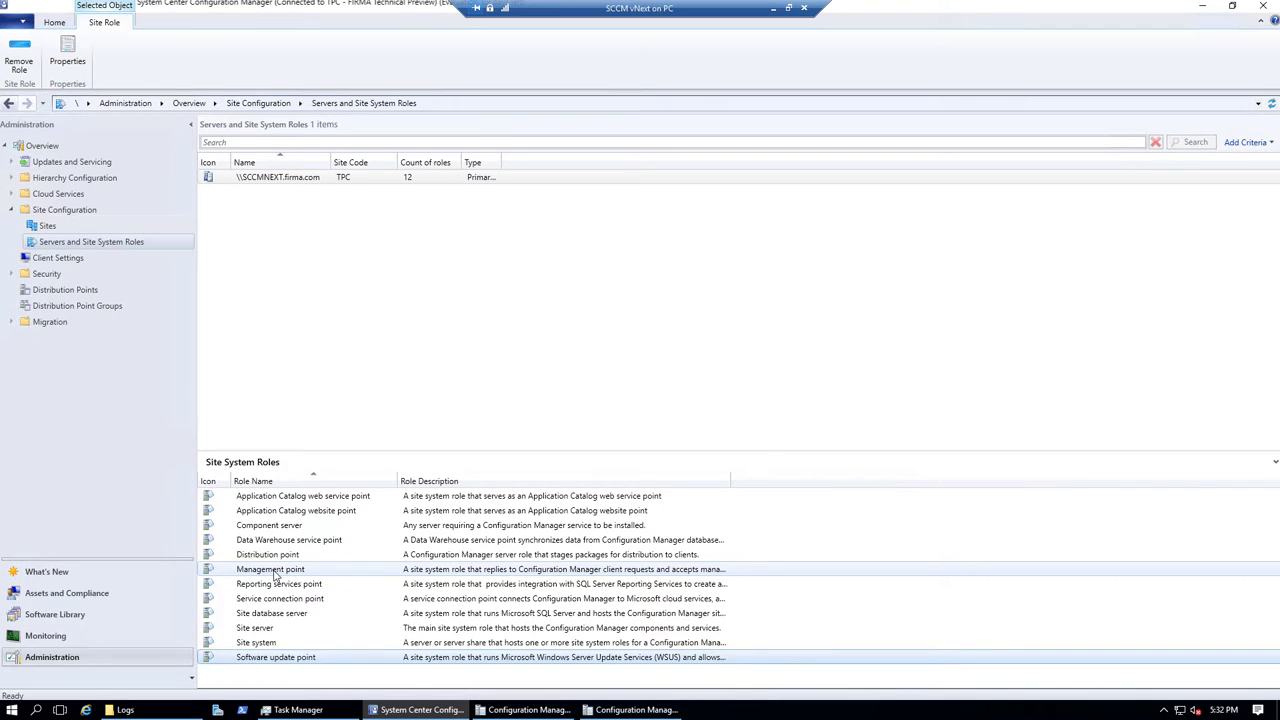
pyautogui.click(68, 618)
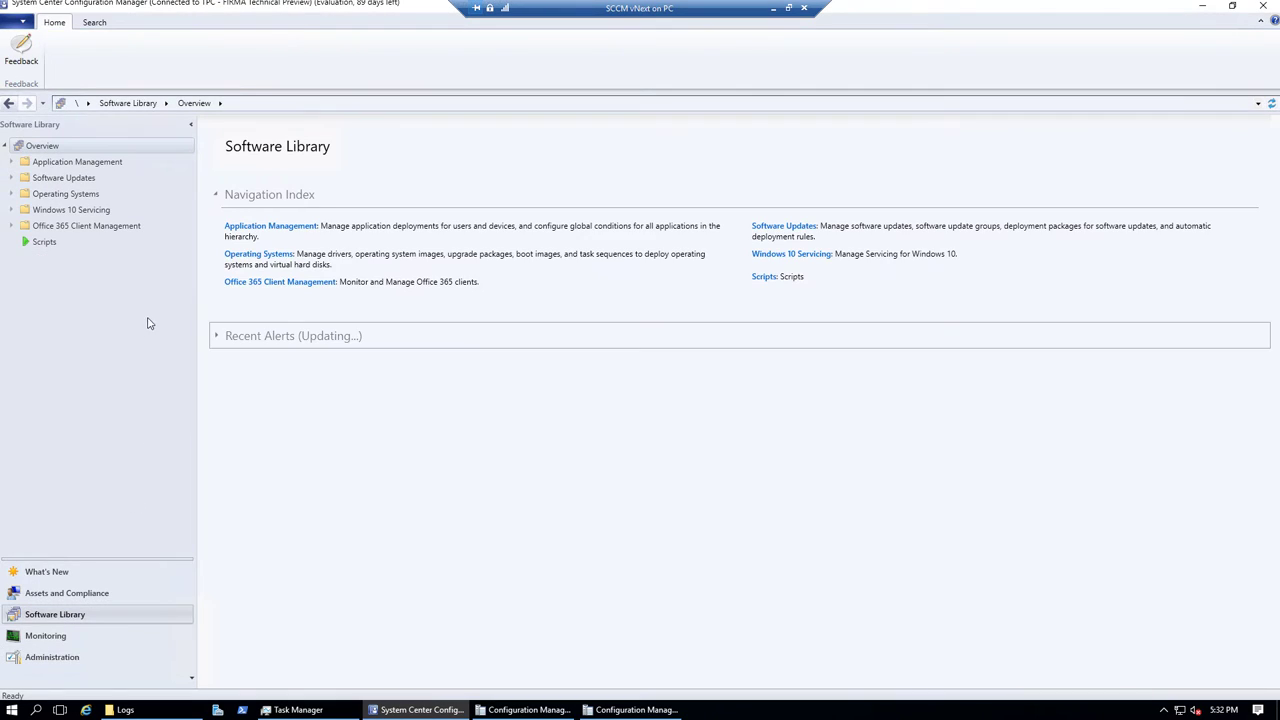
pyautogui.click(11, 178)
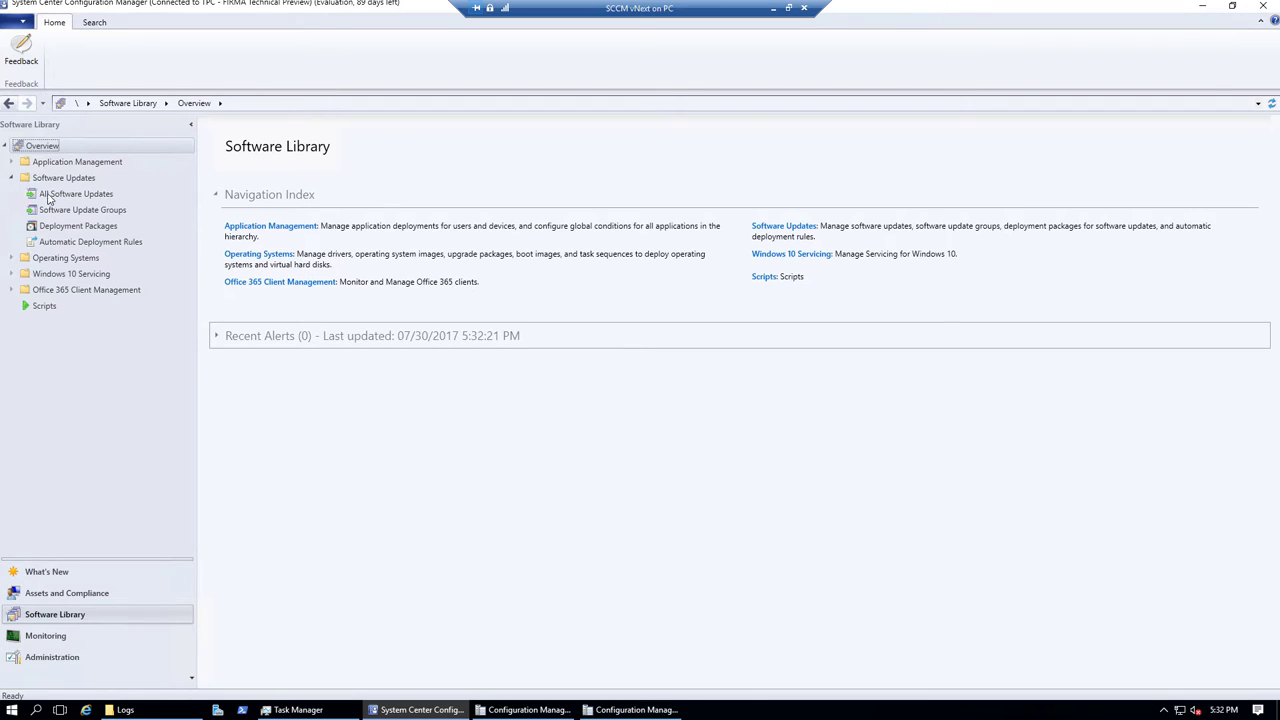
pyautogui.click(76, 194)
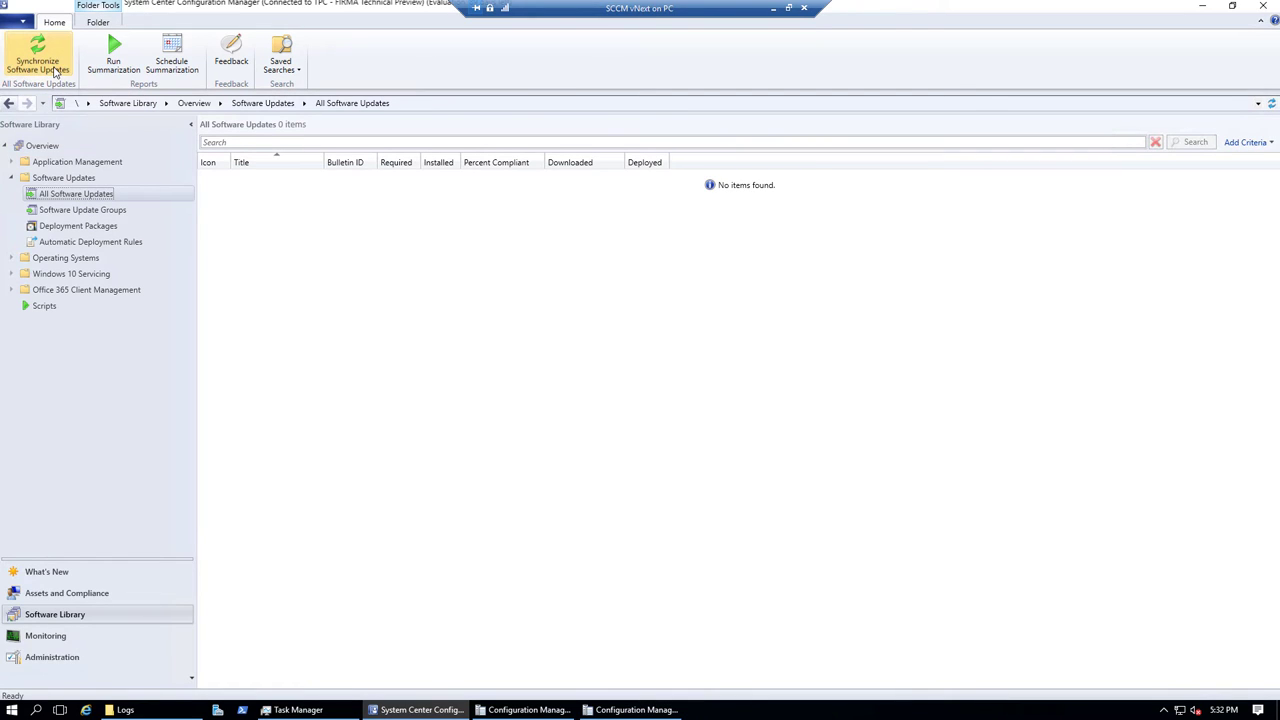
pyautogui.click(55, 72)
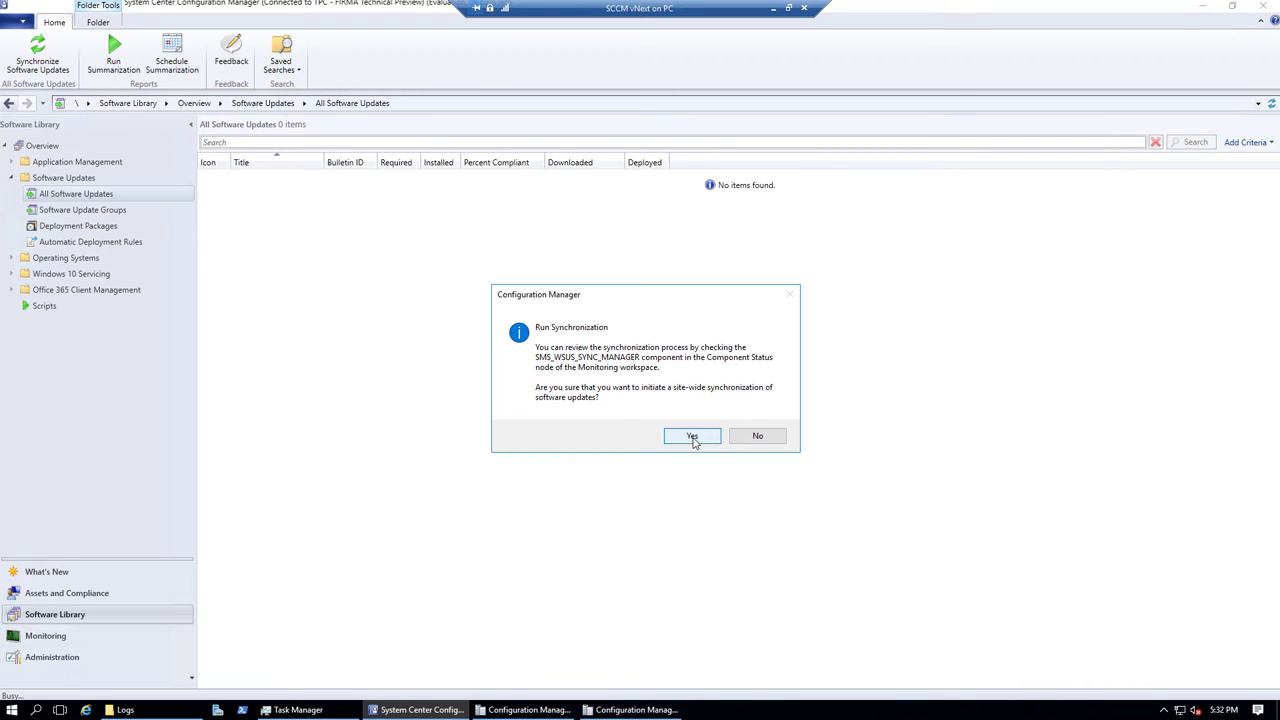
pyautogui.click(692, 437)
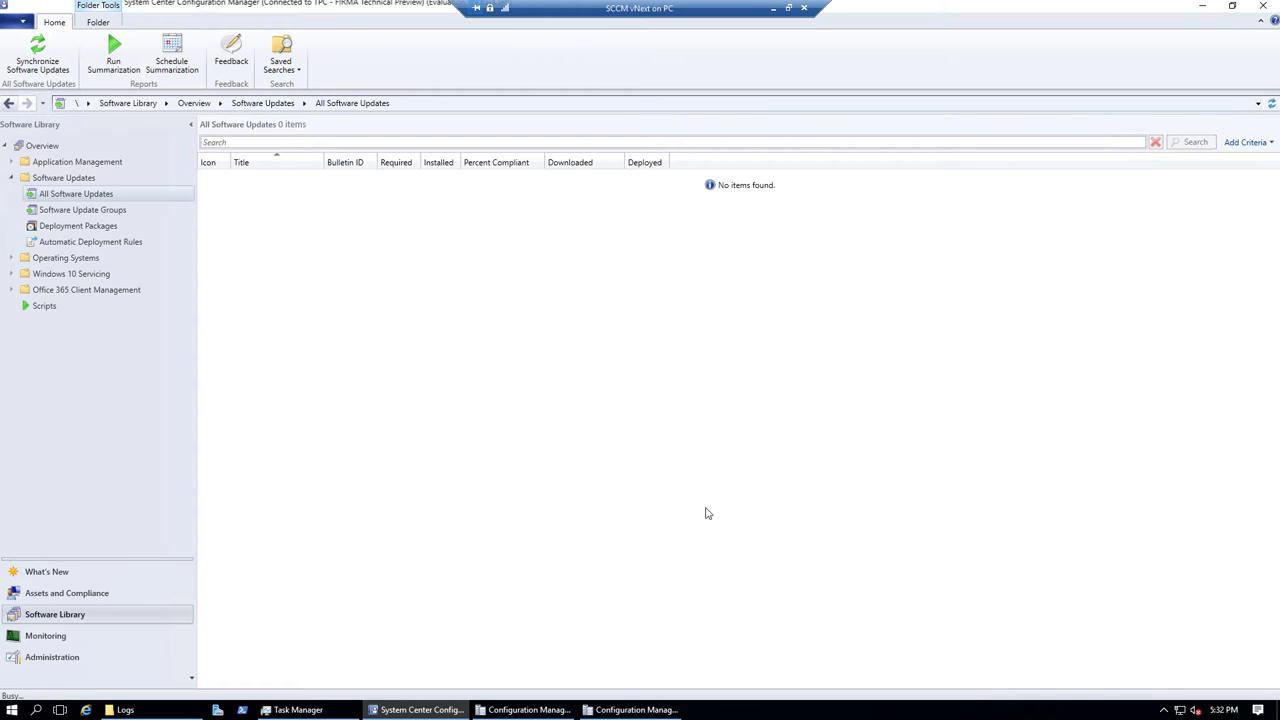
# Return to wsyncmgr.log, maximize its window, and check the newest entries for the requested synchronization.
pyautogui.click(636, 710)
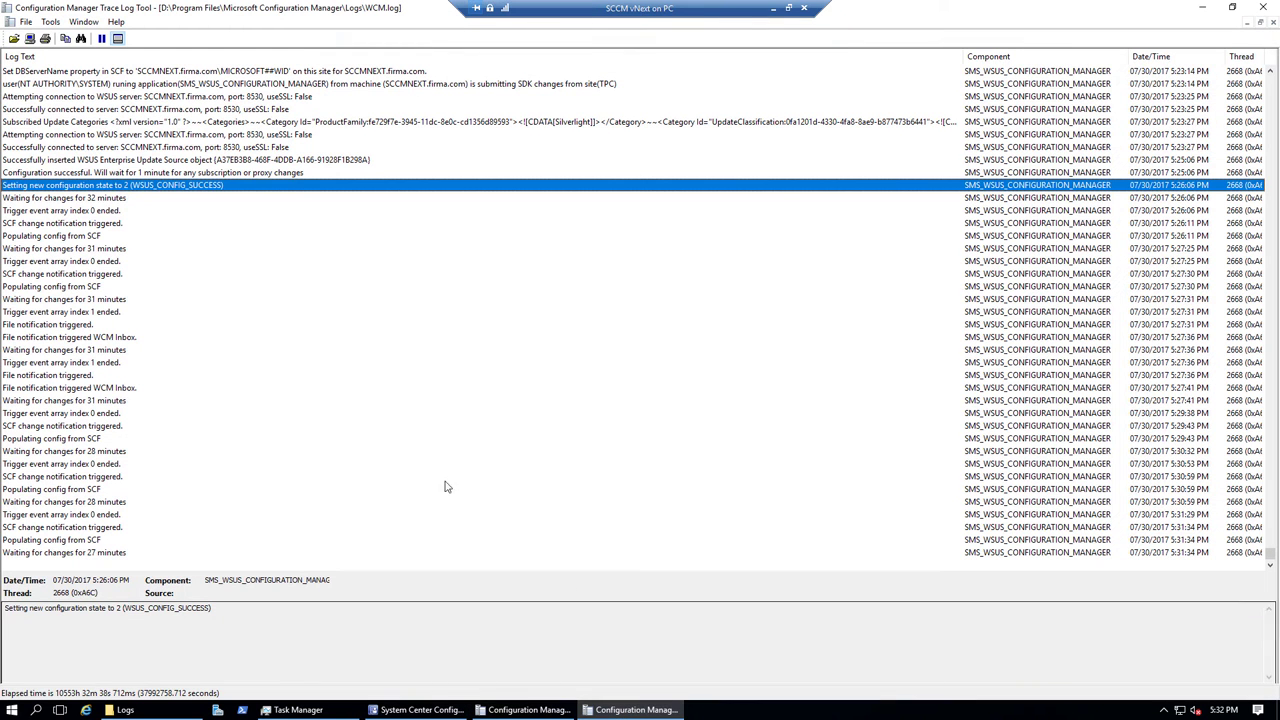
pyautogui.click(520, 712)
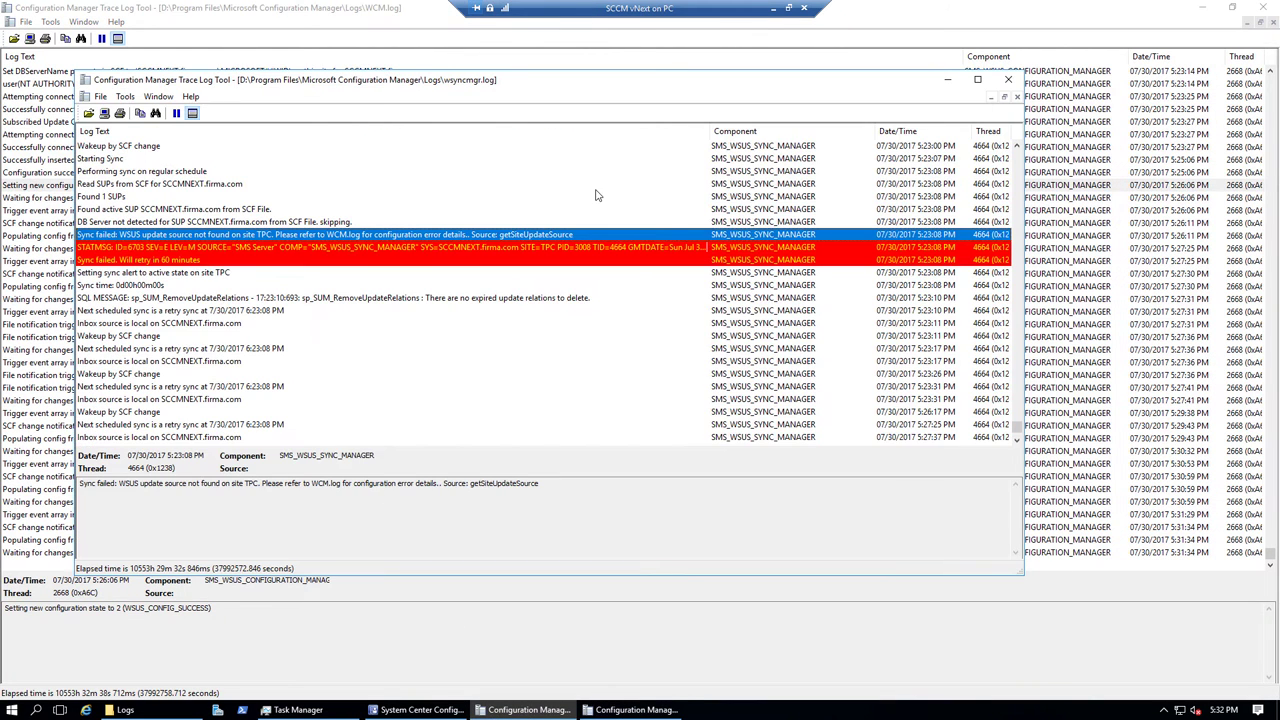
pyautogui.doubleClick(515, 82)
pyautogui.click(277, 402)
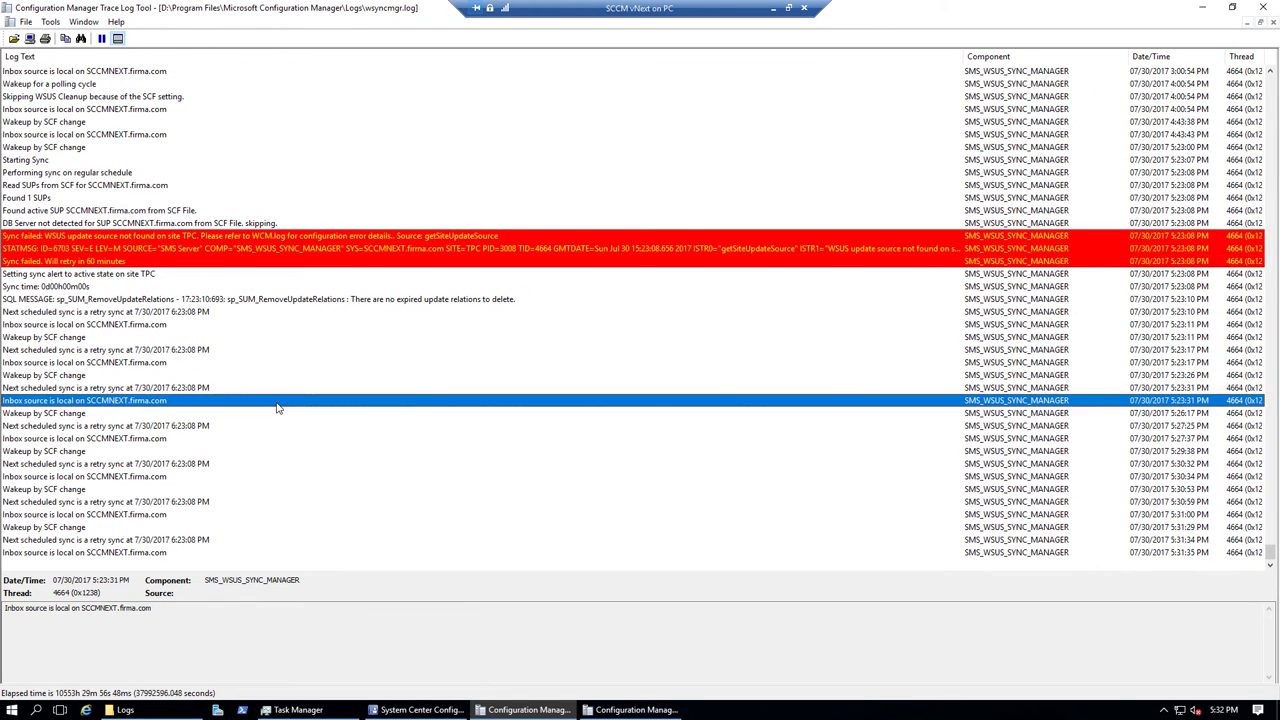
pyautogui.click(196, 541)
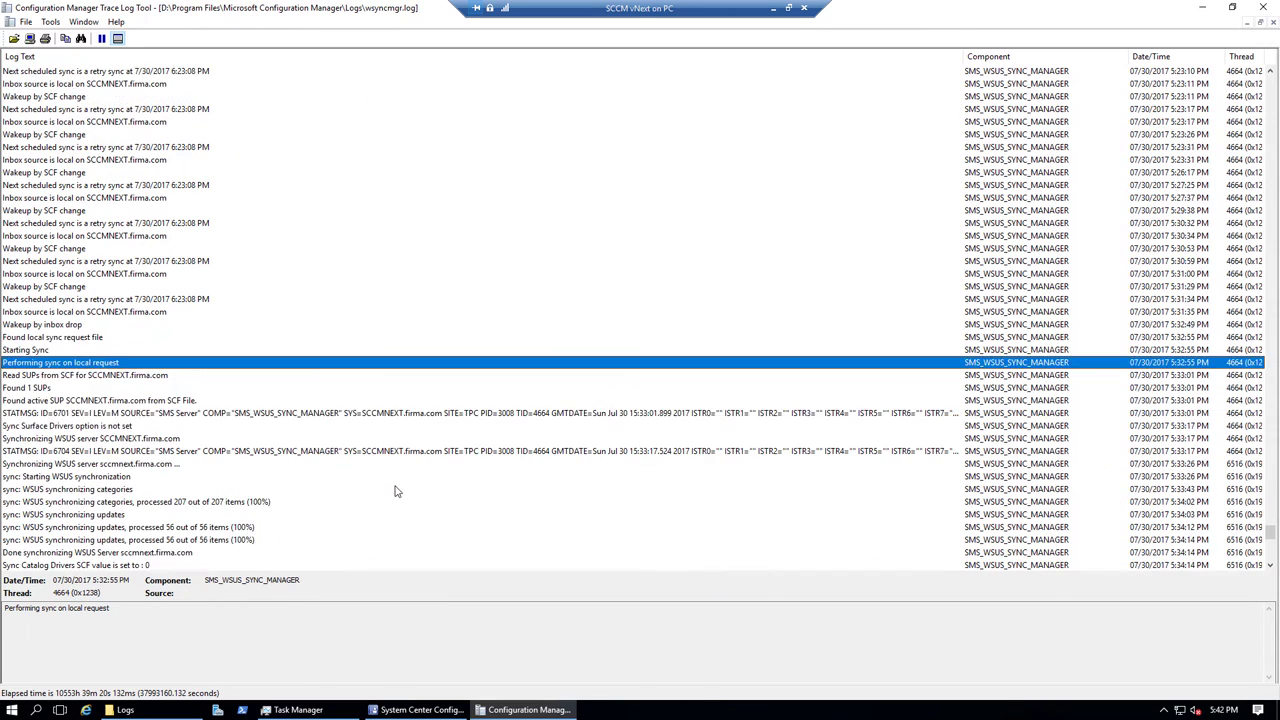
# Examine the wsyncmgr.log entries on WSUS category and update synchronization, including the requested product family and update classifications.
pyautogui.click(241, 504)
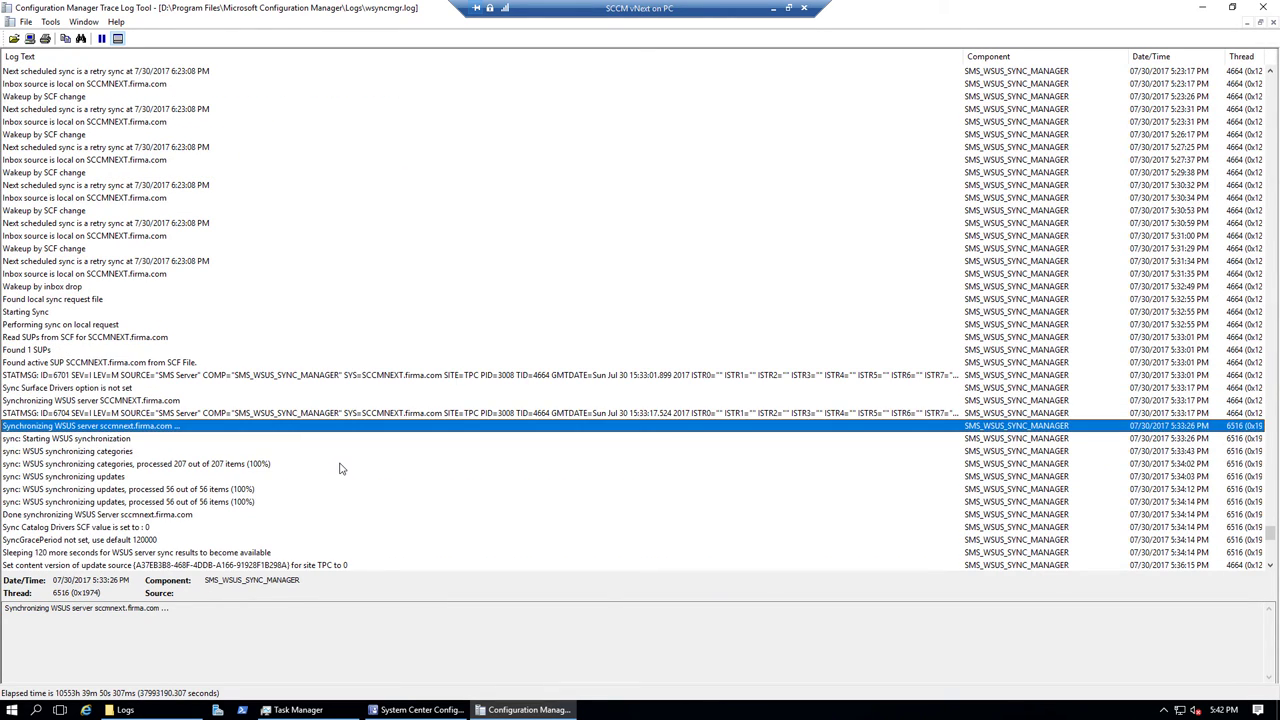
pyautogui.click(339, 452)
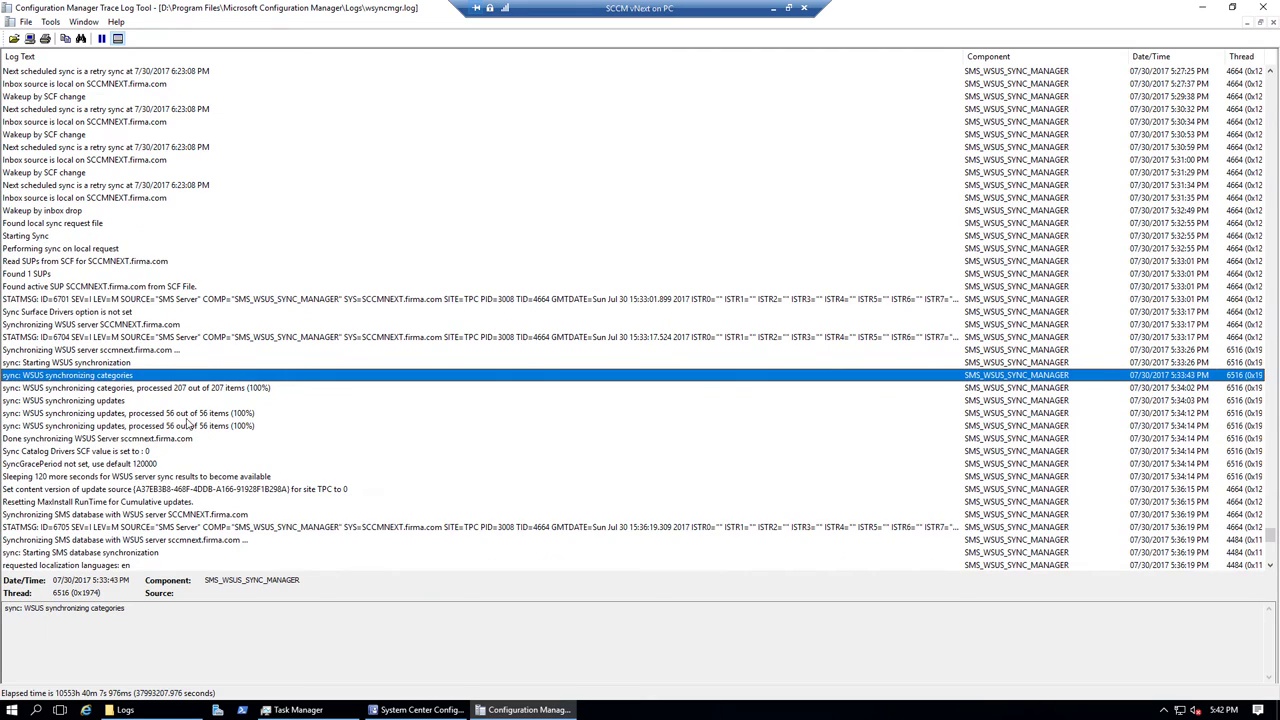
pyautogui.click(43, 364)
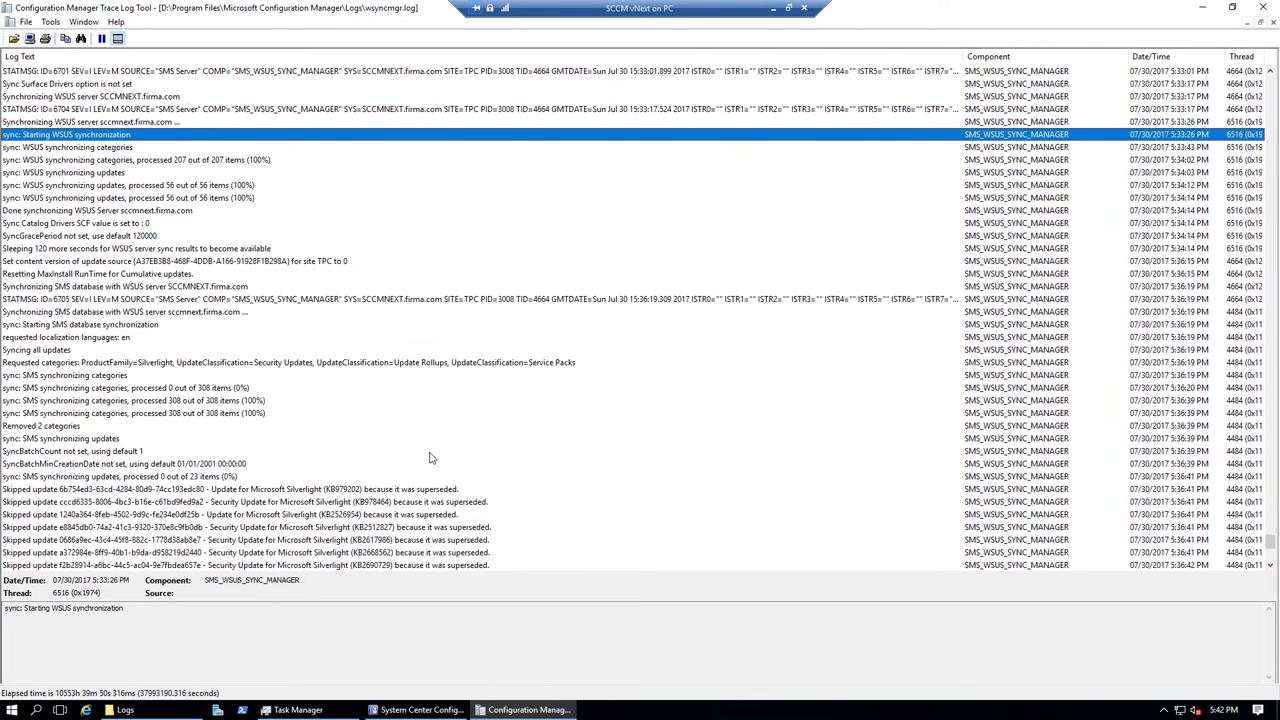
pyautogui.scroll(1, 432, 456)
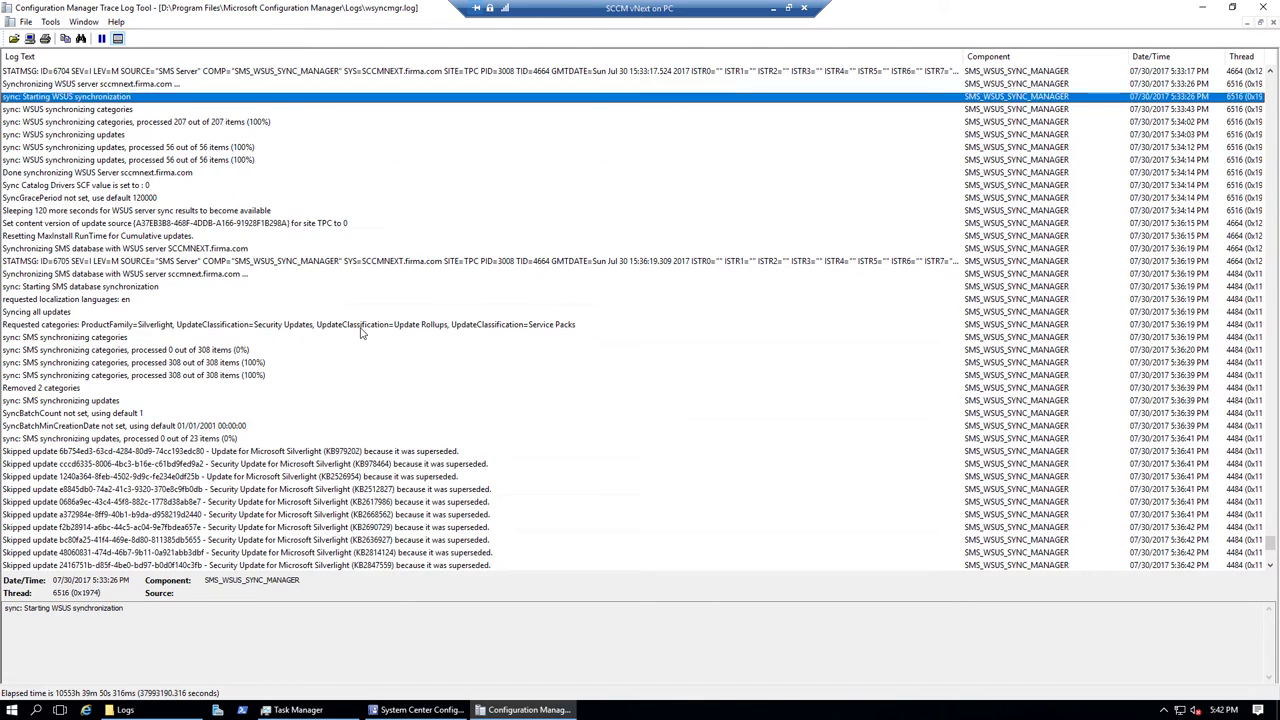
pyautogui.click(360, 326)
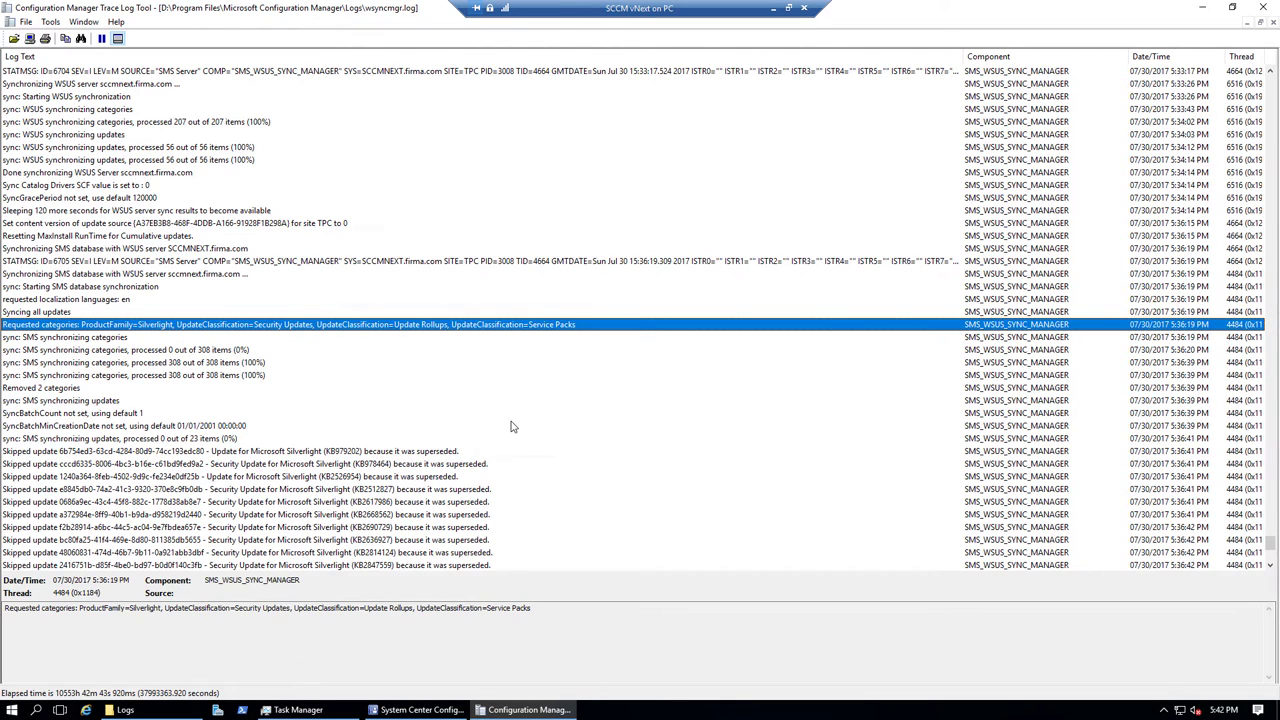
# Compare the skipped and synchronized Microsoft Silverlight update entries in wsyncmgr.log.
pyautogui.scroll(-5, 510, 427)
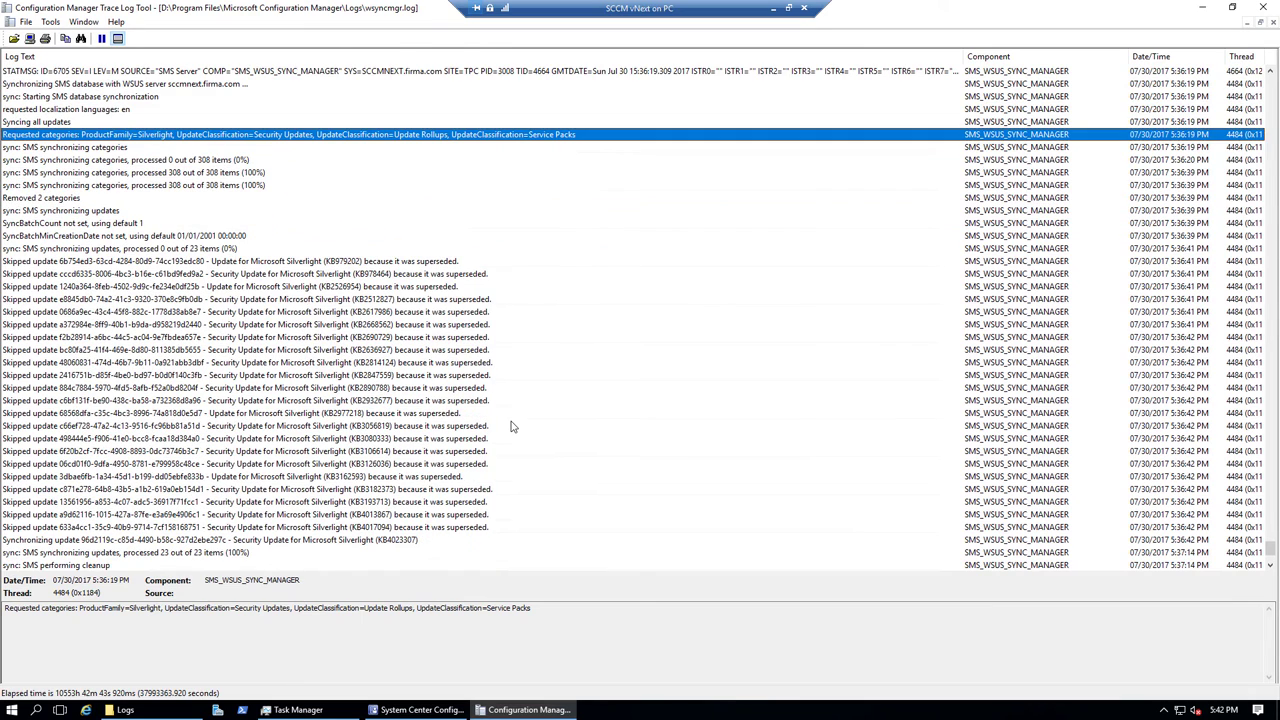
pyautogui.click(383, 264)
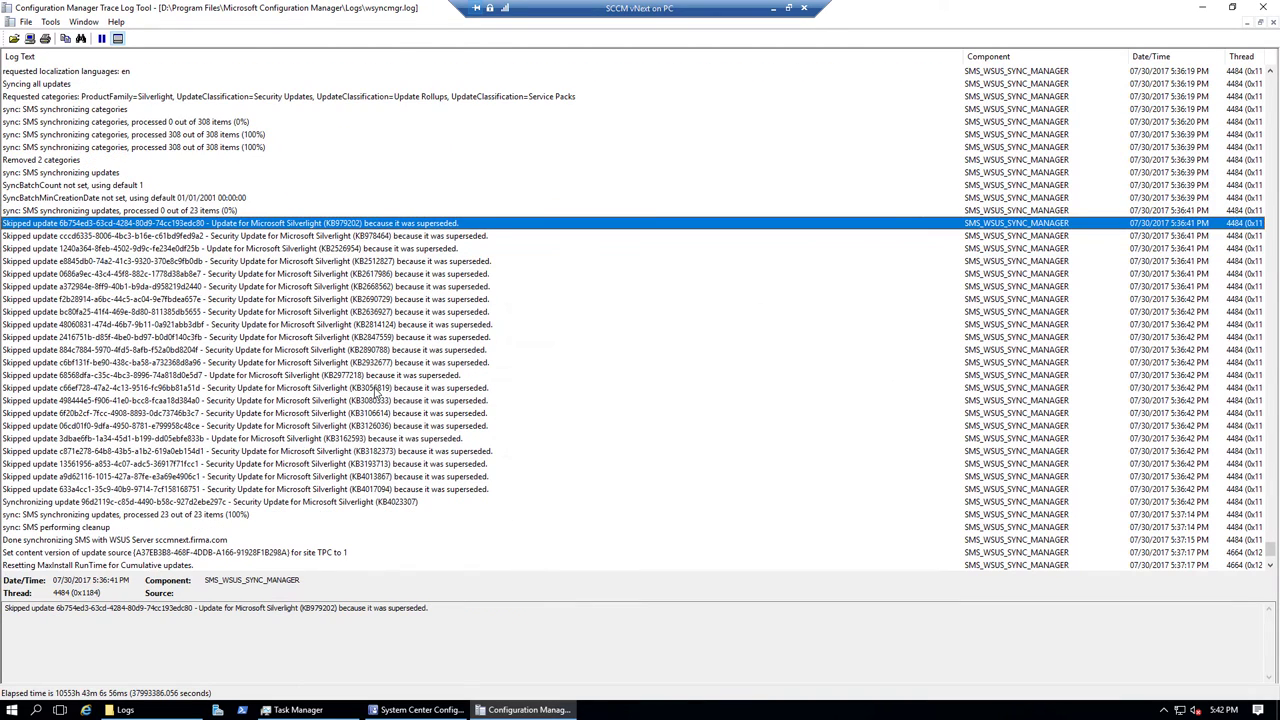
pyautogui.click(100, 502)
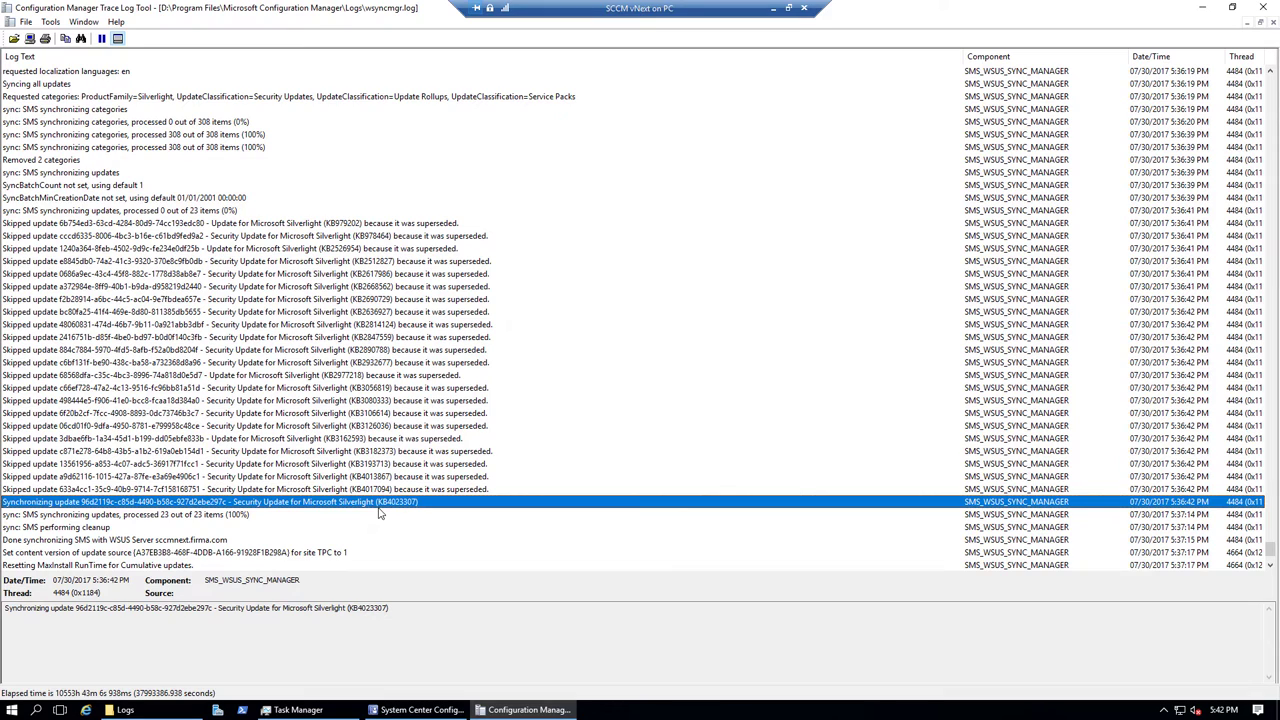
pyautogui.click(240, 488)
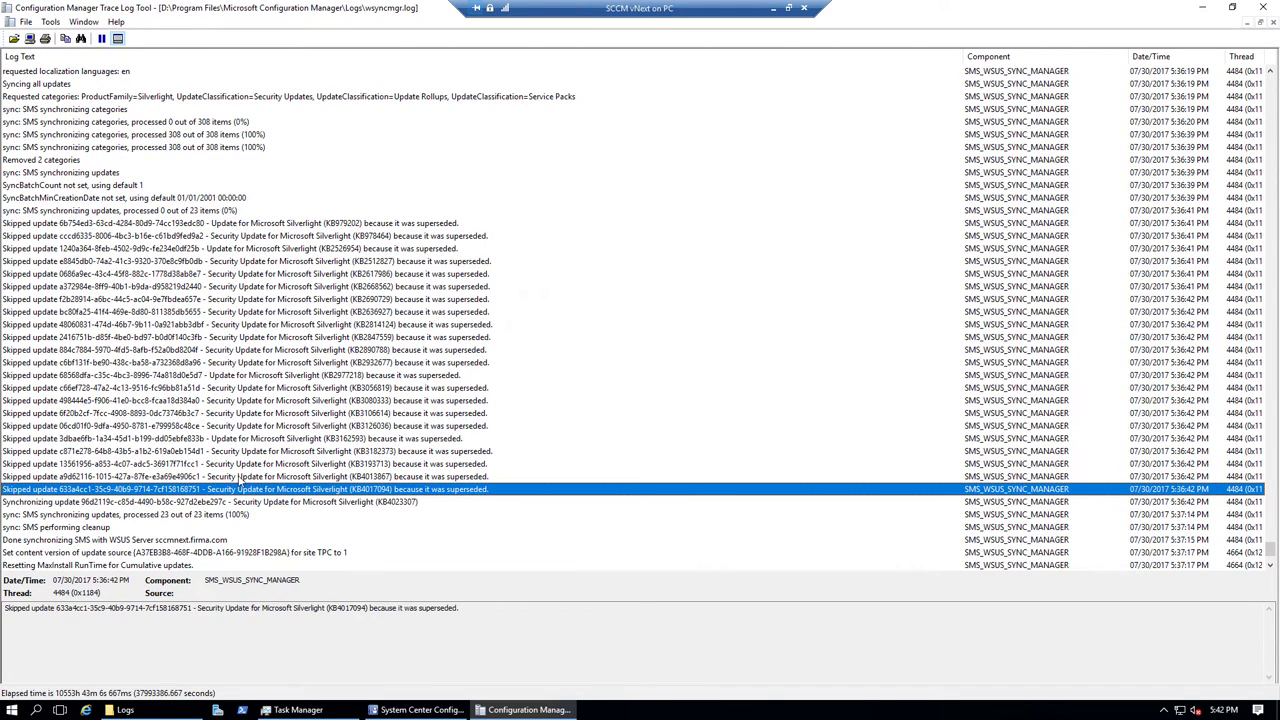
pyautogui.click(15, 225)
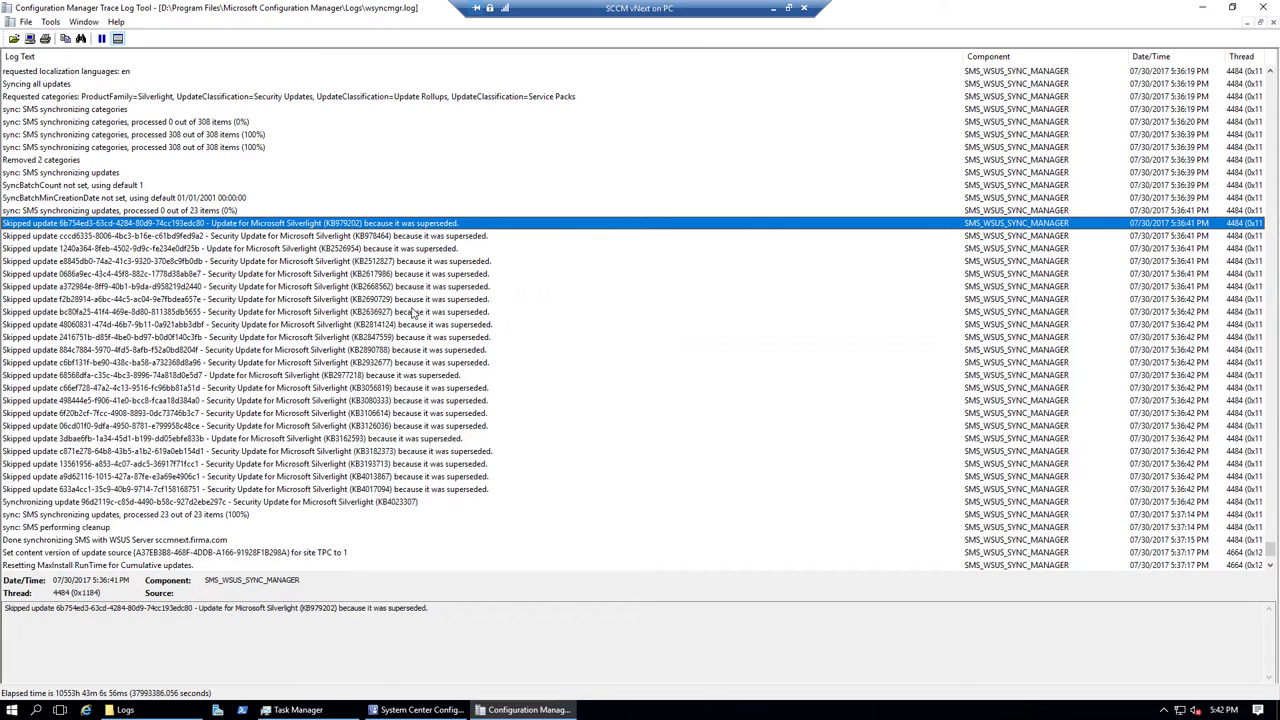
pyautogui.click(465, 263)
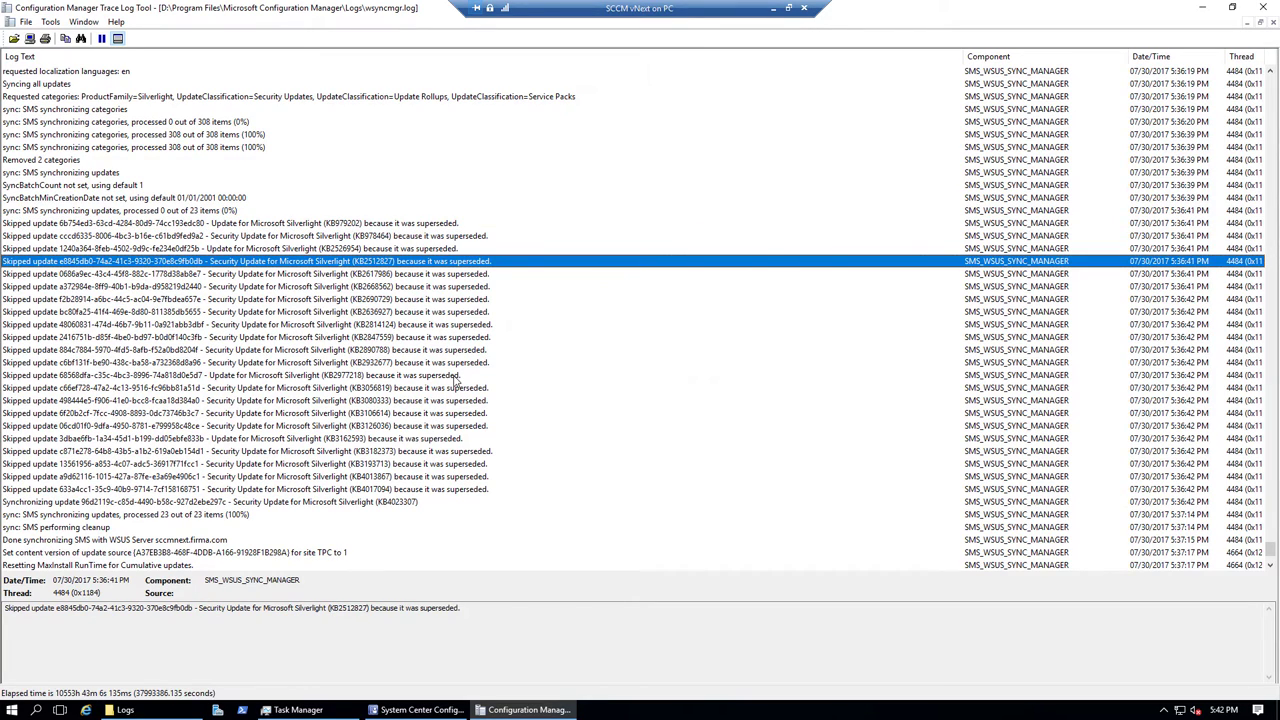
# Examine the final wsyncmgr.log entries covering the synchronized Silverlight update, the update source content version, and WSUS cleanup.
pyautogui.click(317, 504)
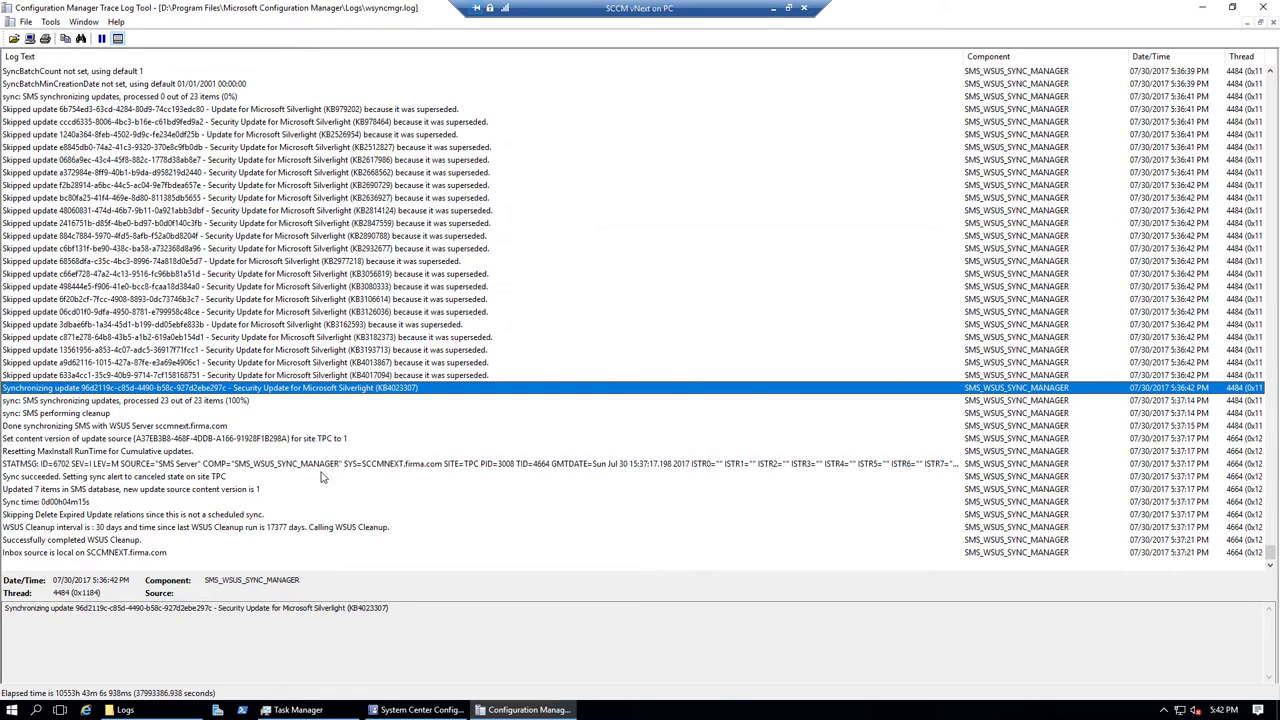
pyautogui.click(198, 441)
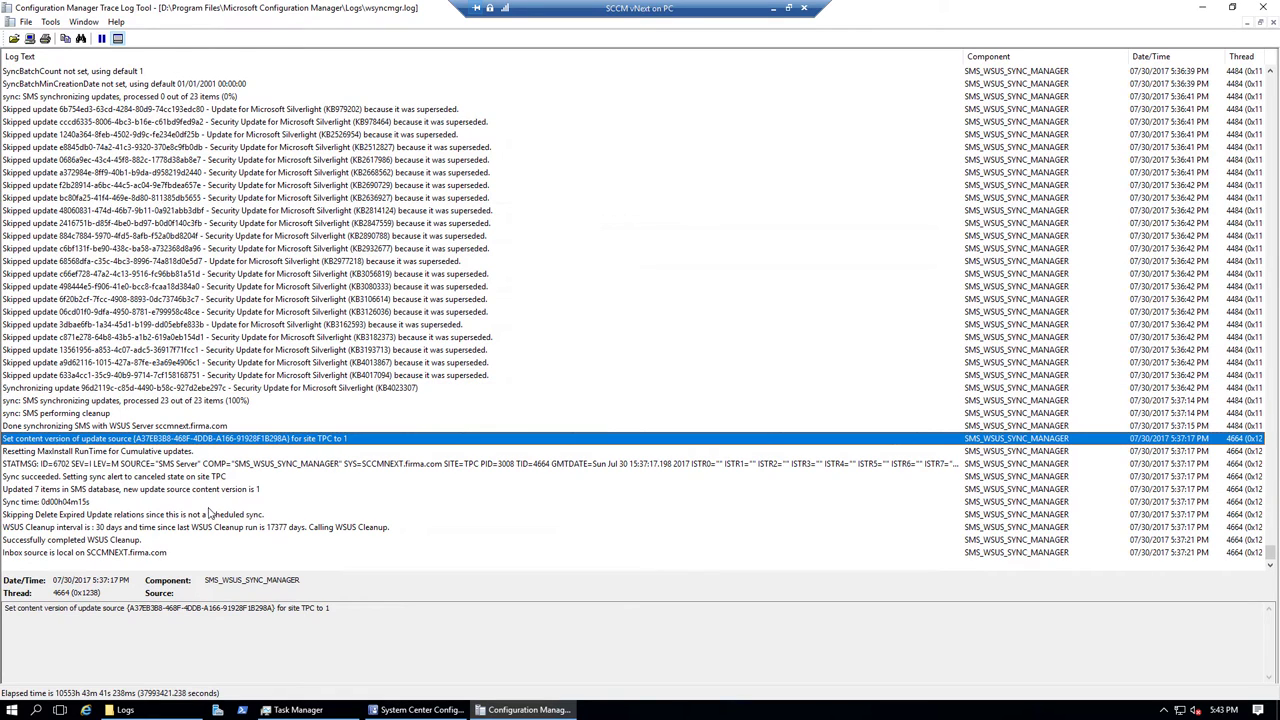
pyautogui.click(99, 541)
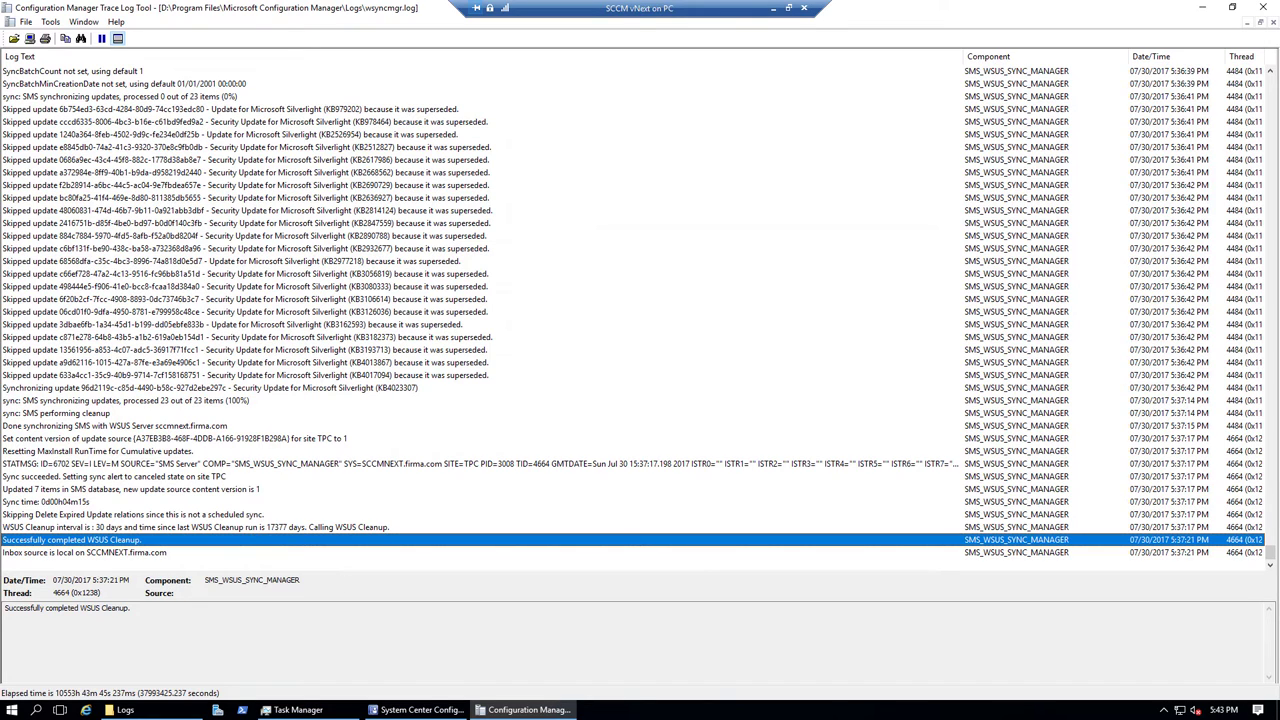
# Compare the Silverlight update listed under All Software Updates in the Configuration Manager console with its synchronization entry in wsyncmgr.log.
pyautogui.click(415, 710)
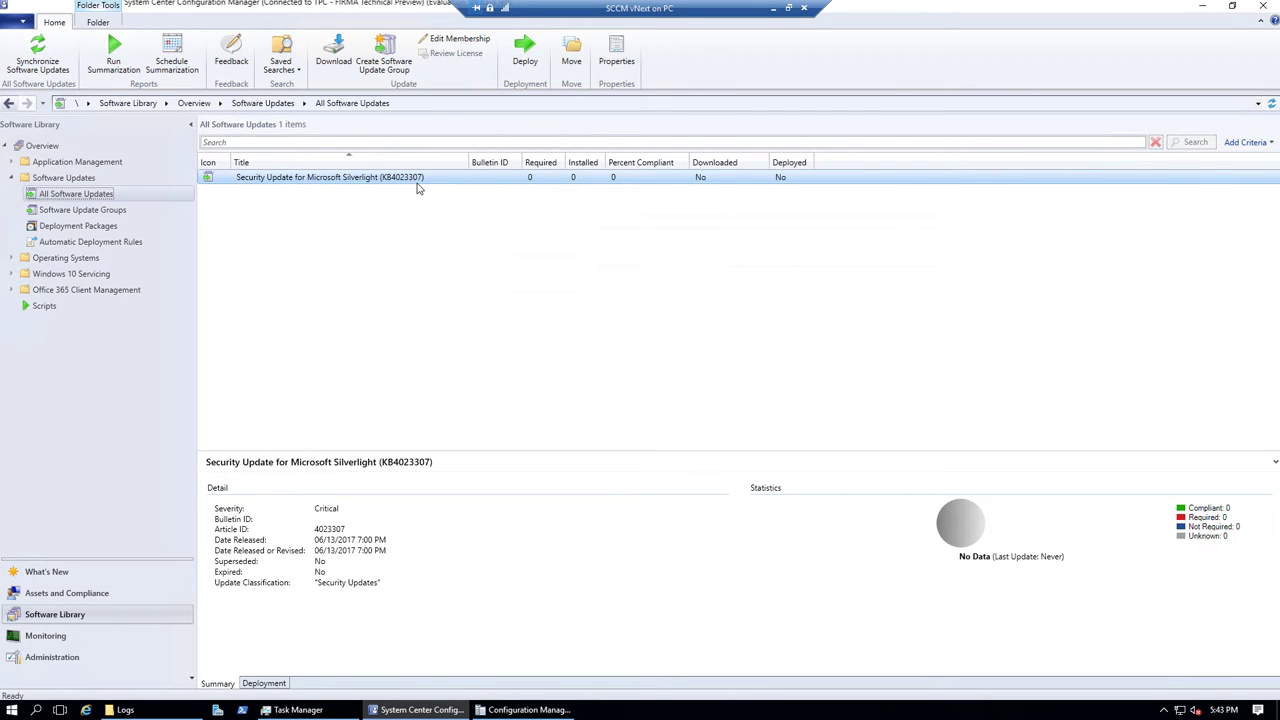
pyautogui.click(503, 710)
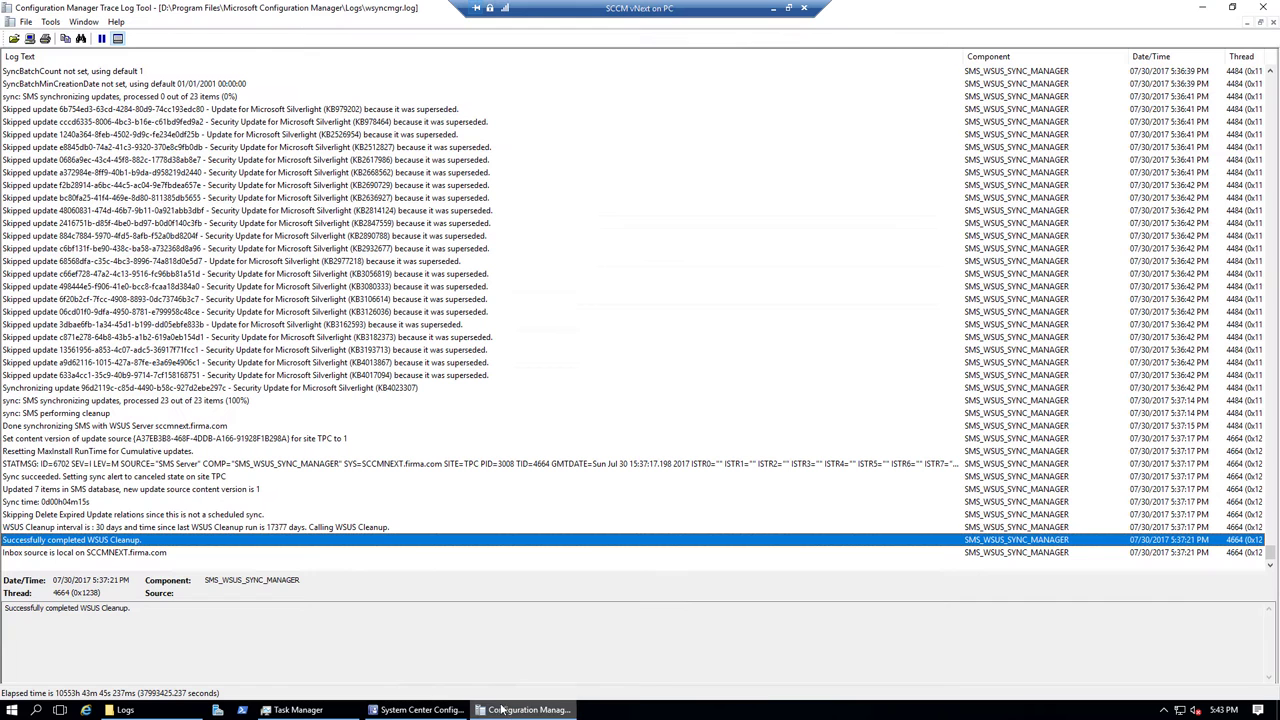
pyautogui.click(224, 453)
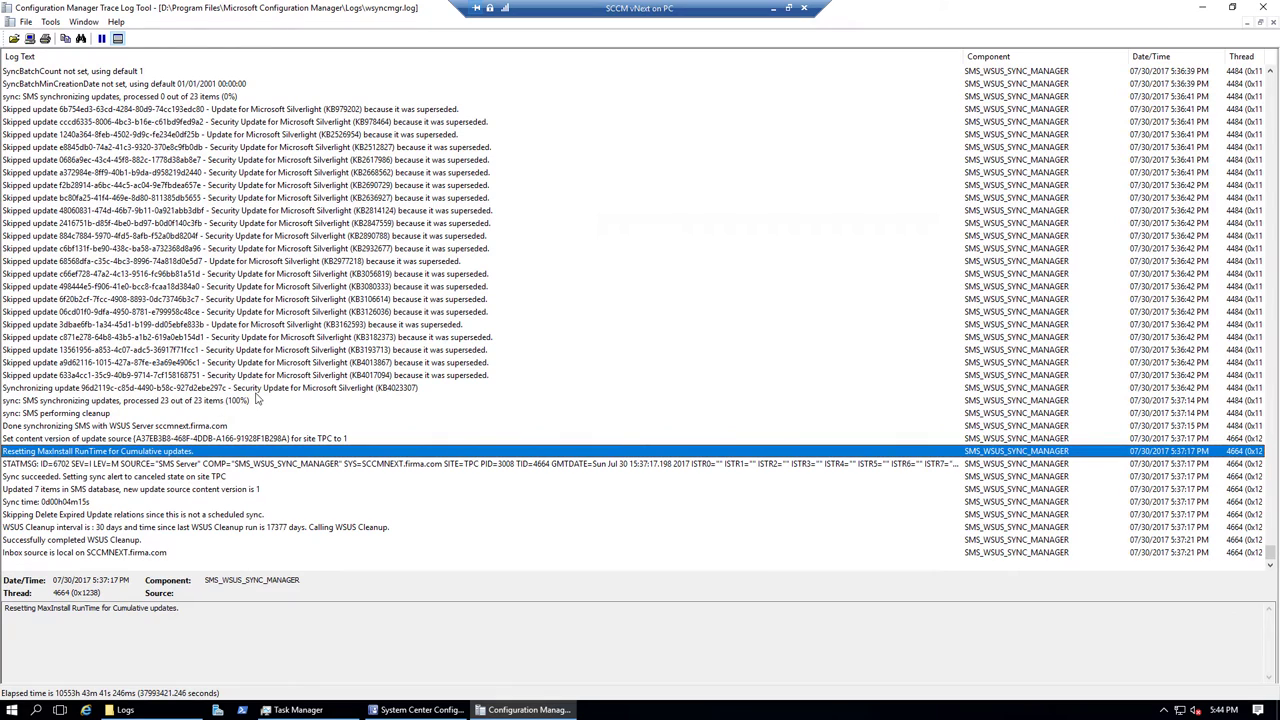
pyautogui.click(403, 388)
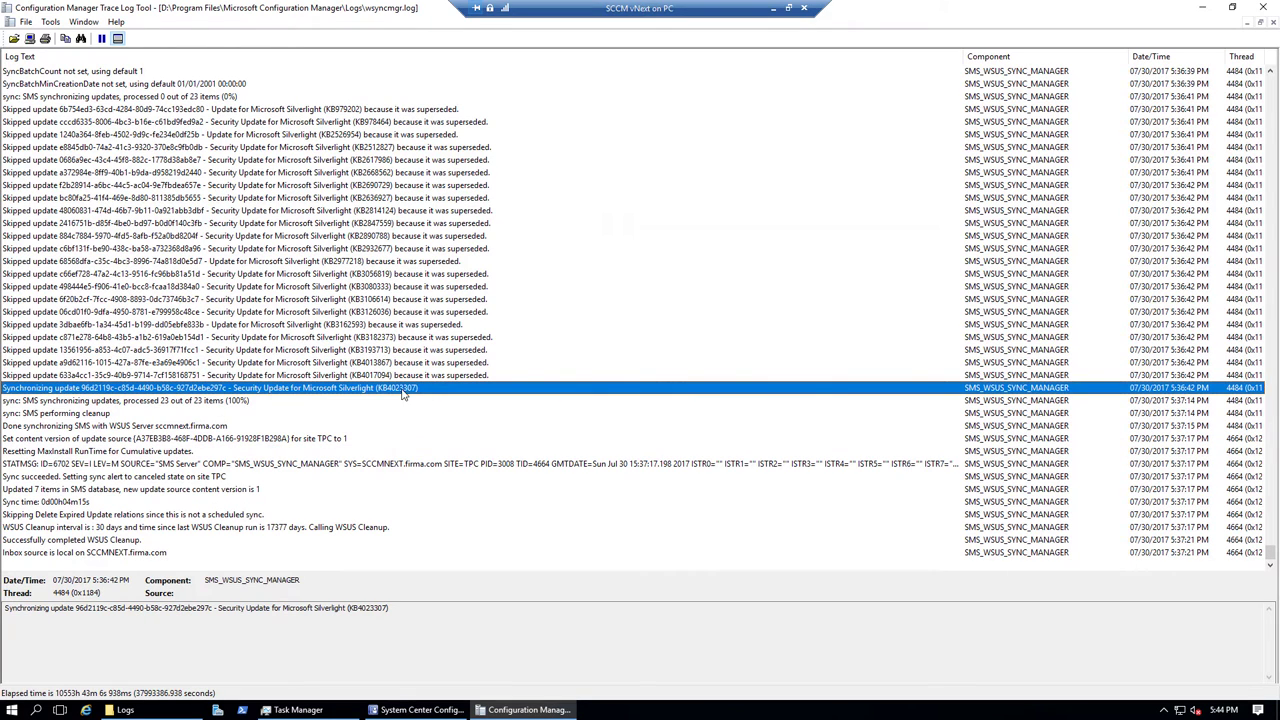
pyautogui.click(411, 710)
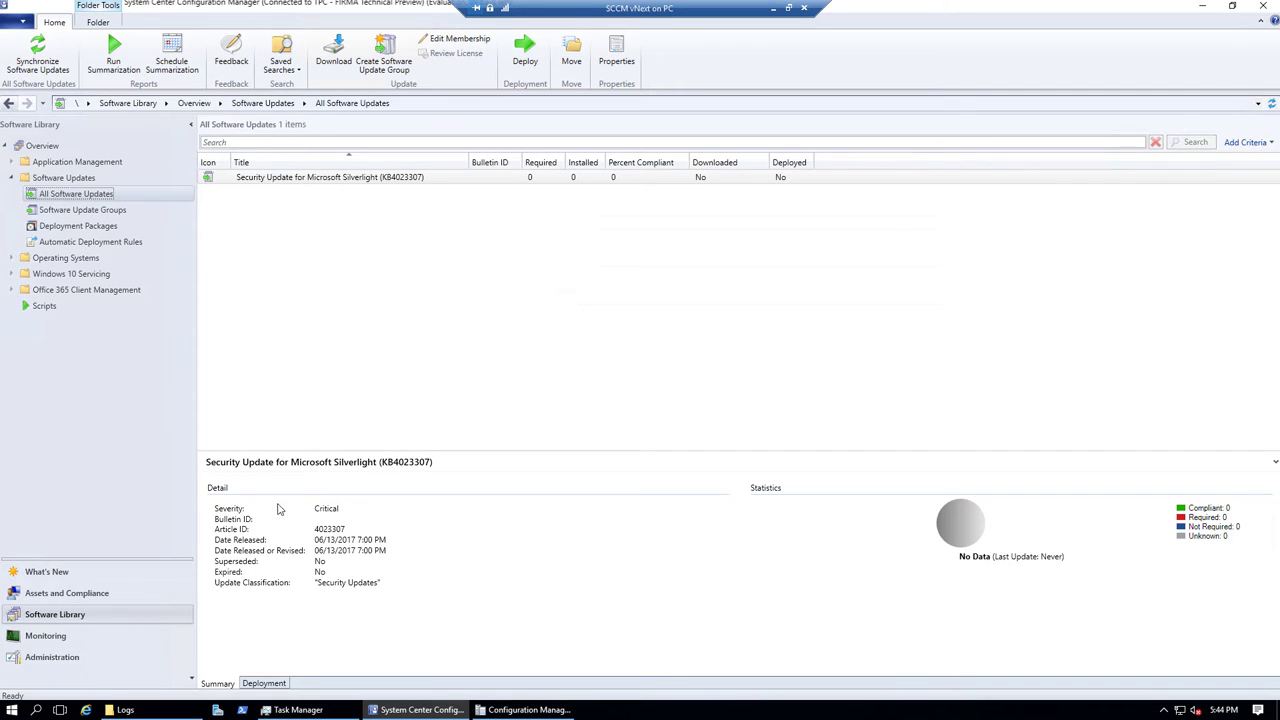
# Add Windows Server 2012 R2 to the site's Software Update Point component products, review the update classifications, and apply the changes.
pyautogui.click(55, 659)
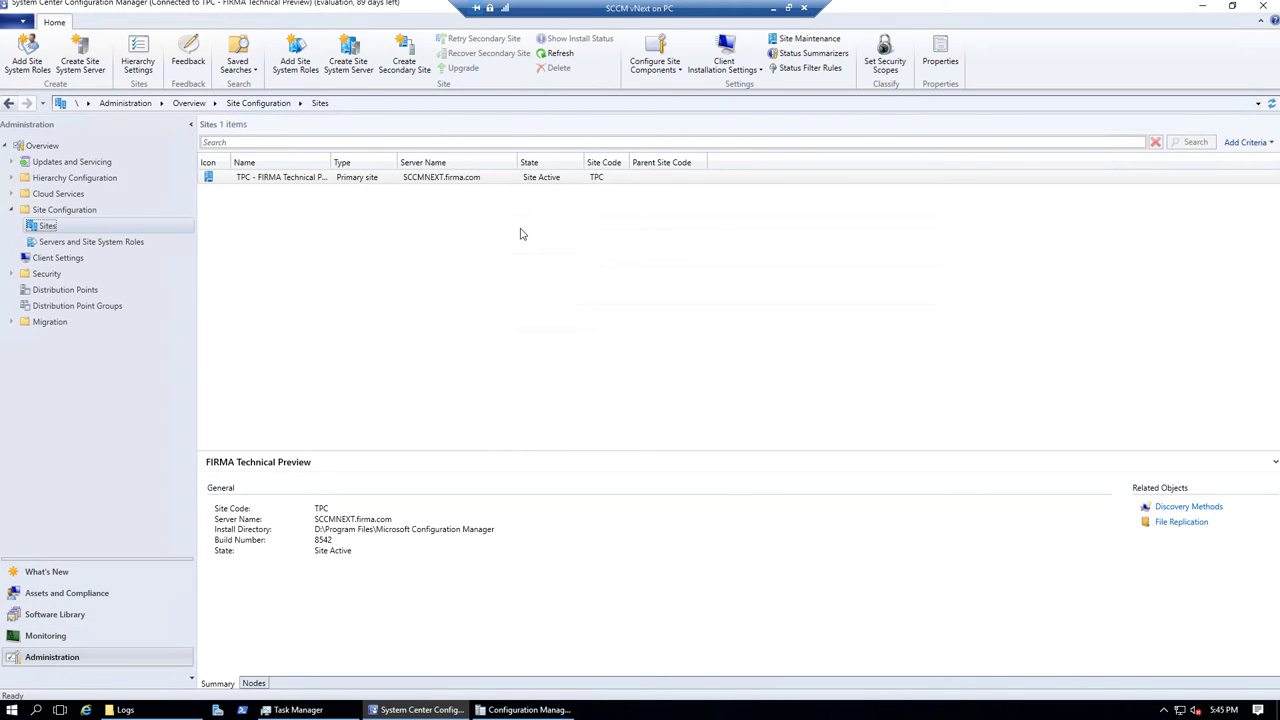
pyautogui.click(655, 58)
pyautogui.click(734, 100)
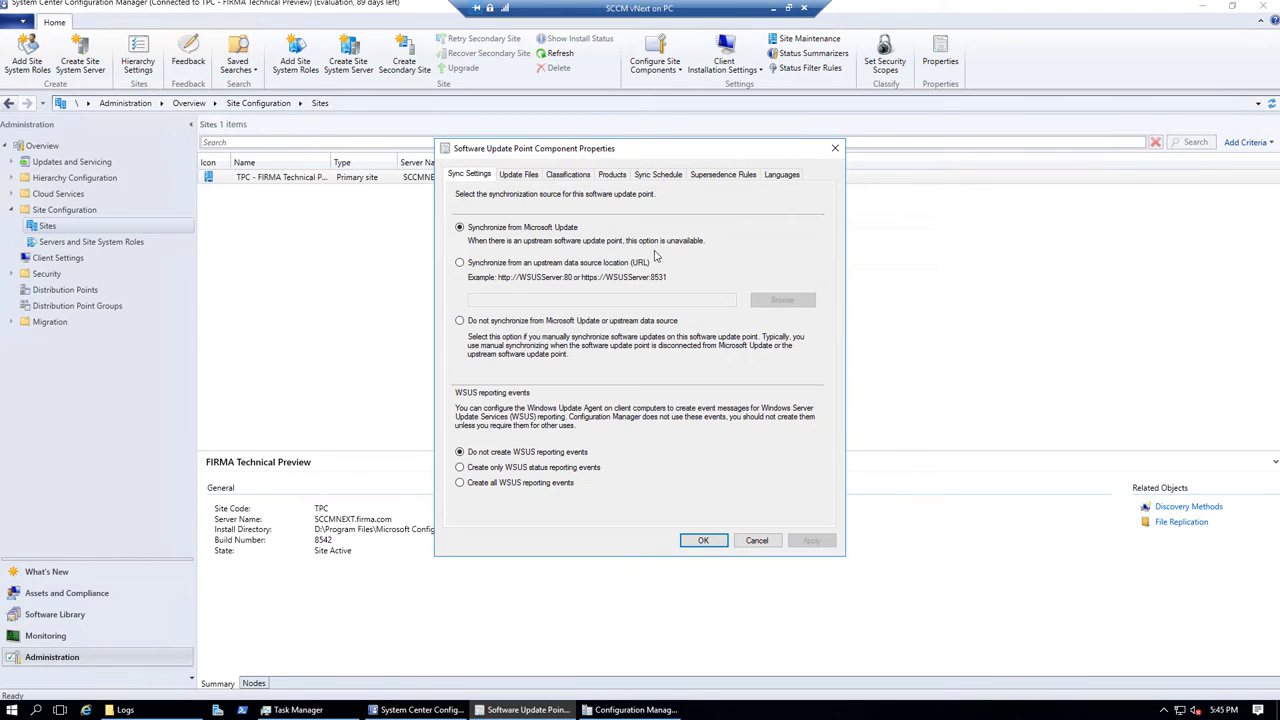
pyautogui.click(614, 175)
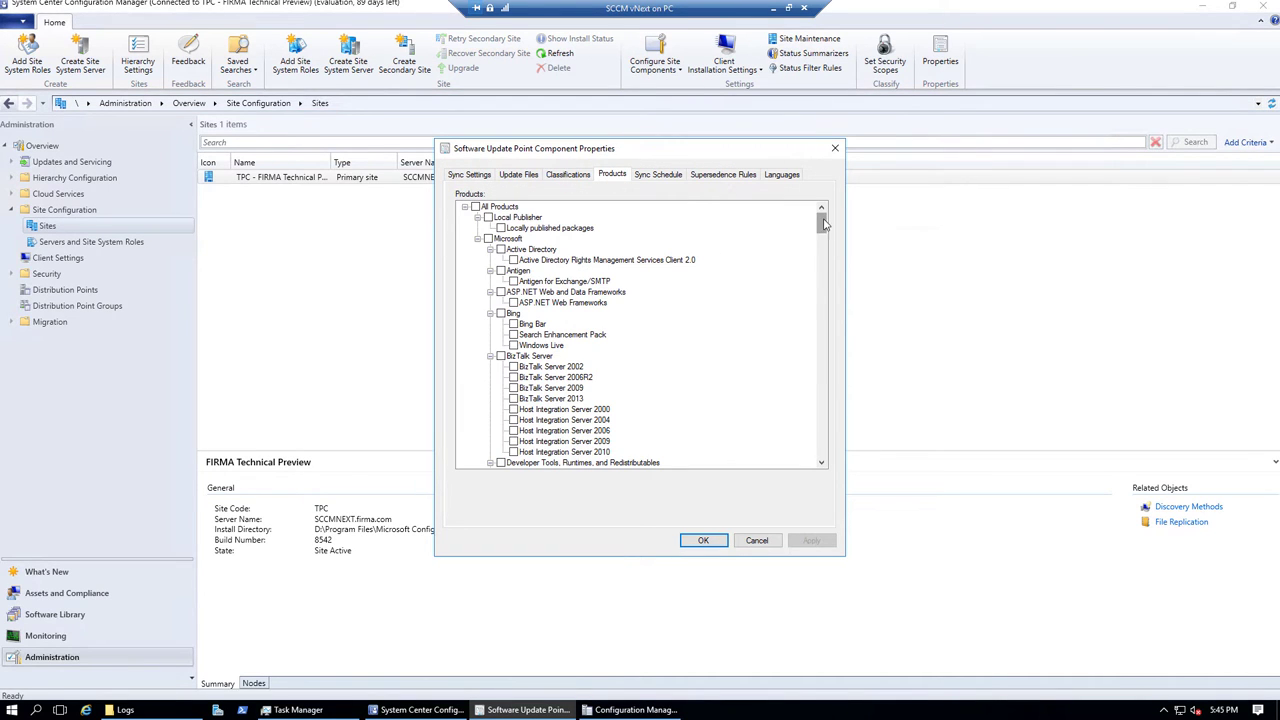
pyautogui.moveTo(822, 224); pyautogui.dragTo(827, 323)
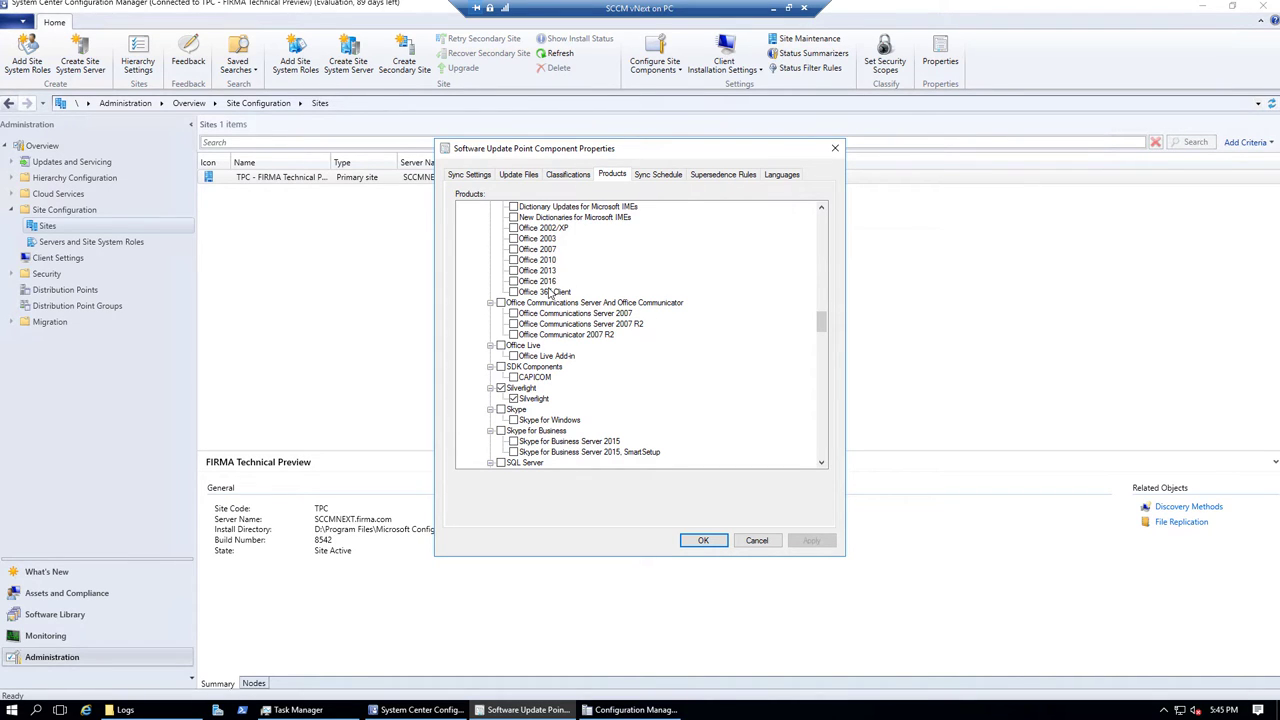
pyautogui.moveTo(821, 320); pyautogui.dragTo(826, 416)
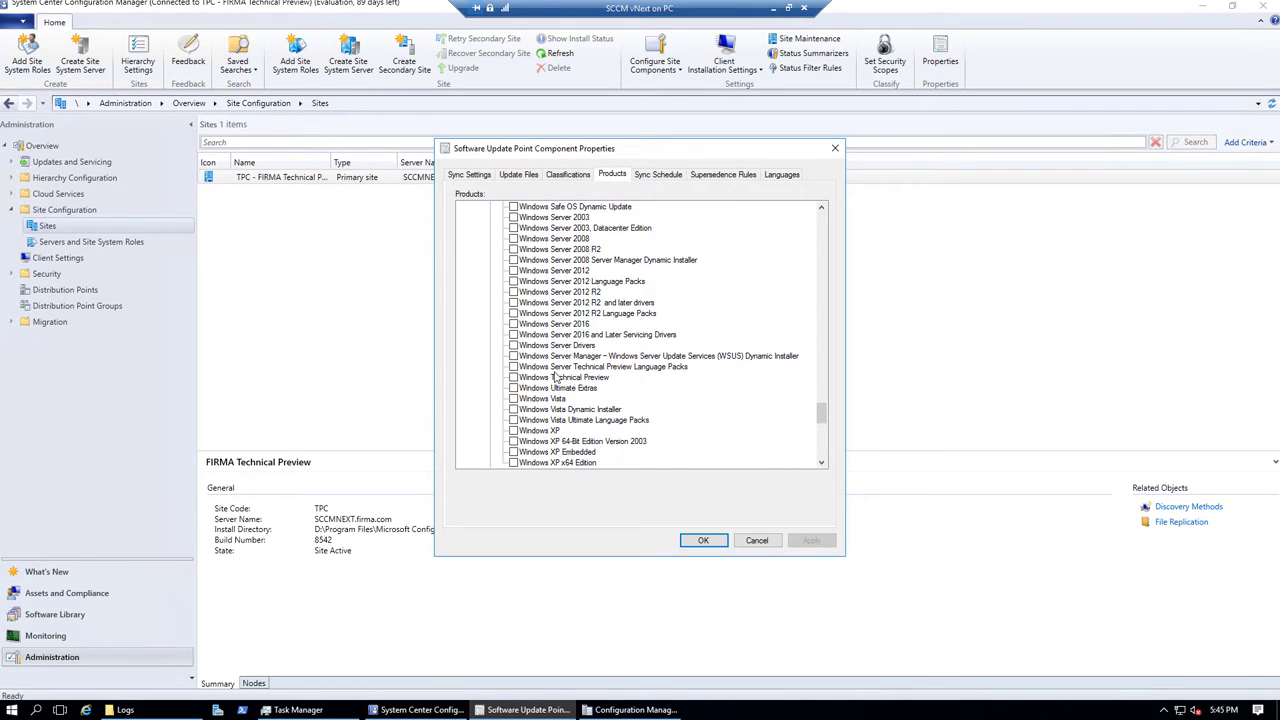
pyautogui.click(514, 293)
pyautogui.click(570, 174)
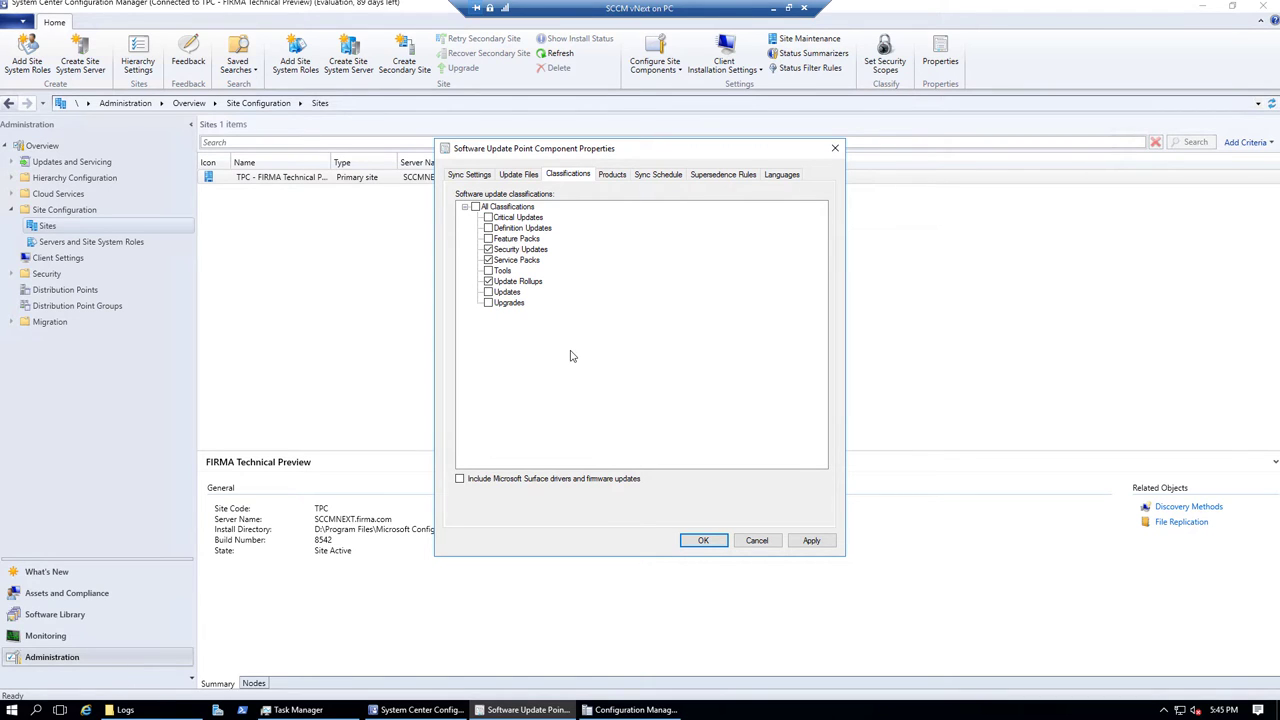
pyautogui.click(811, 542)
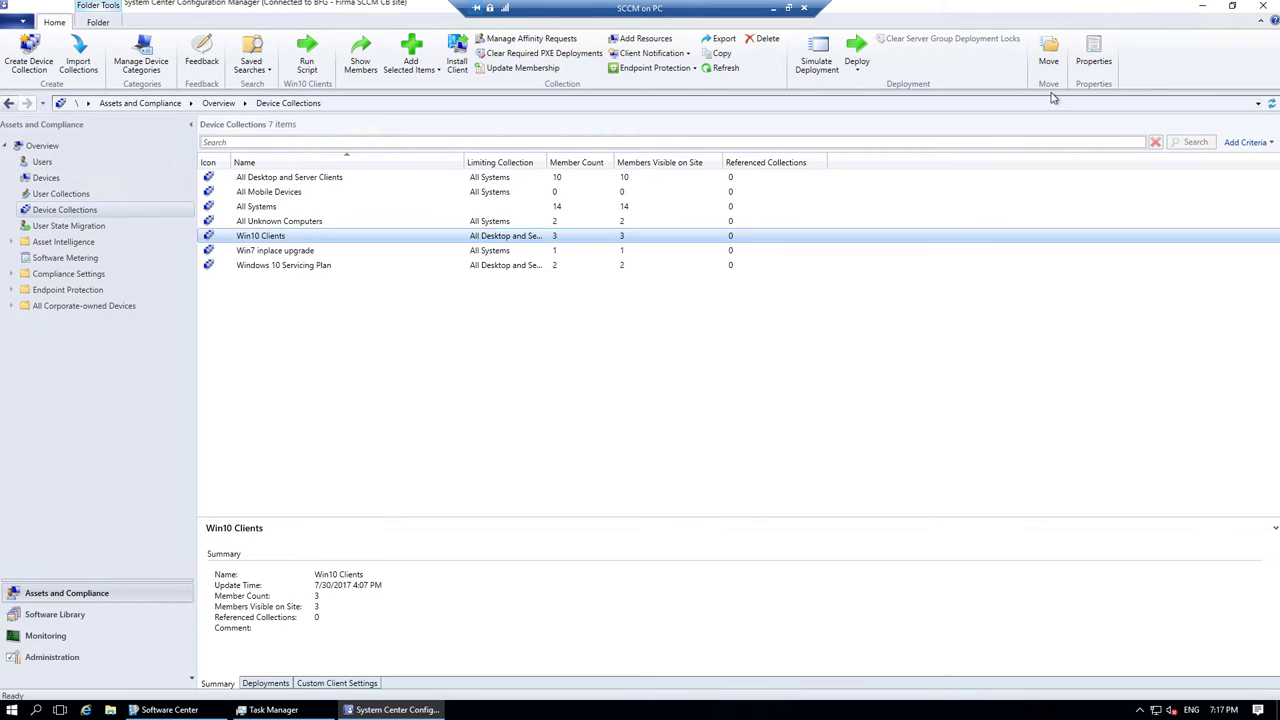
# Start a new maintenance window for the Win10 Clients collection, with its end time set to 7:00 AM.
pyautogui.press('Return')
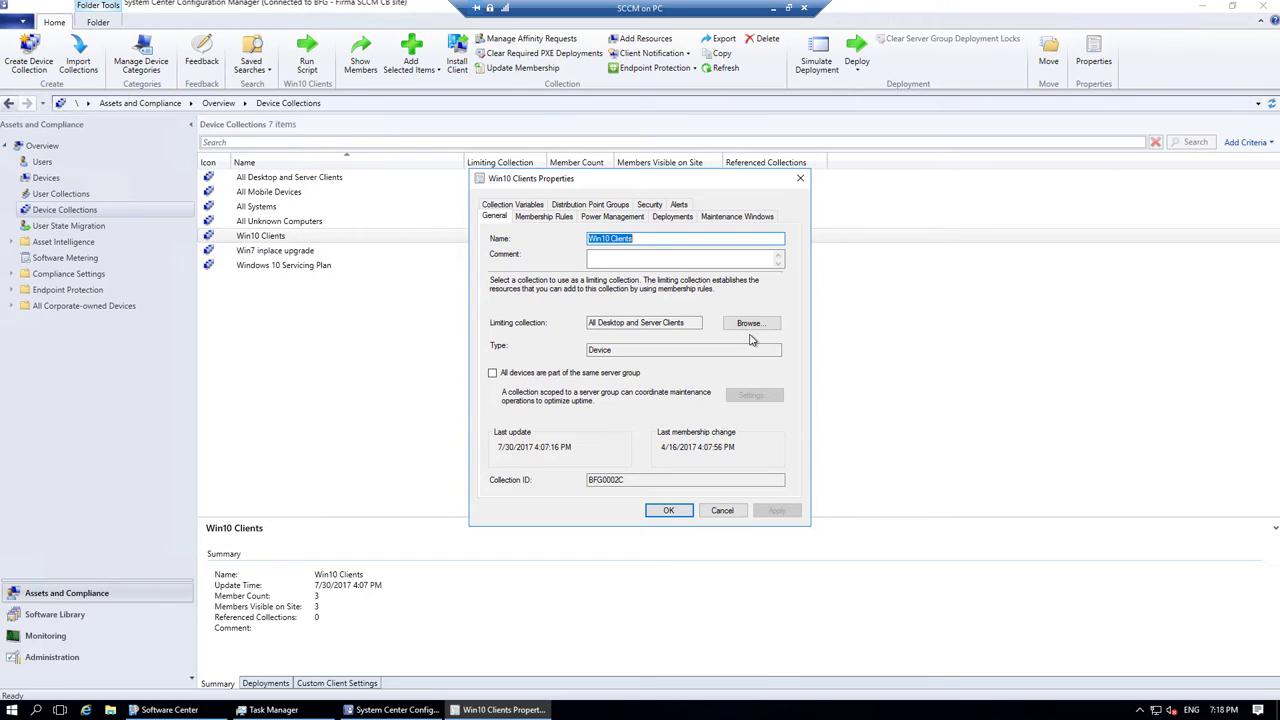
pyautogui.click(738, 217)
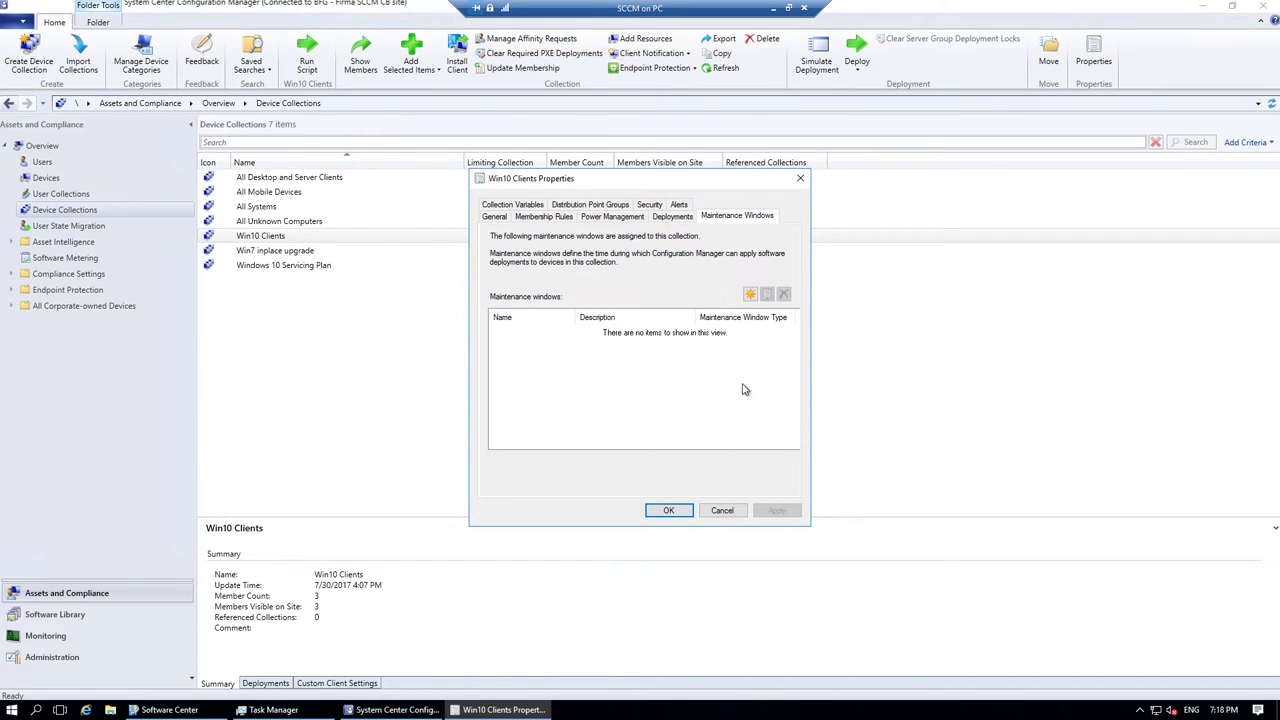
pyautogui.click(754, 296)
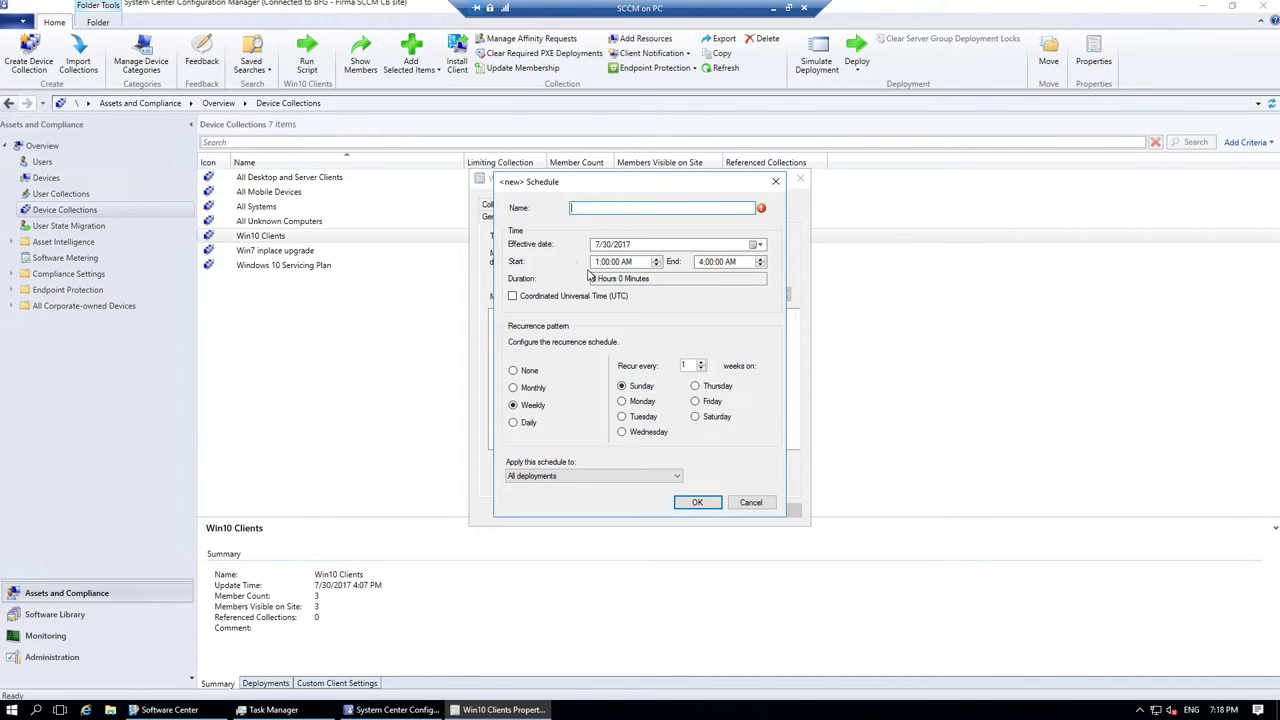
pyautogui.click(700, 262)
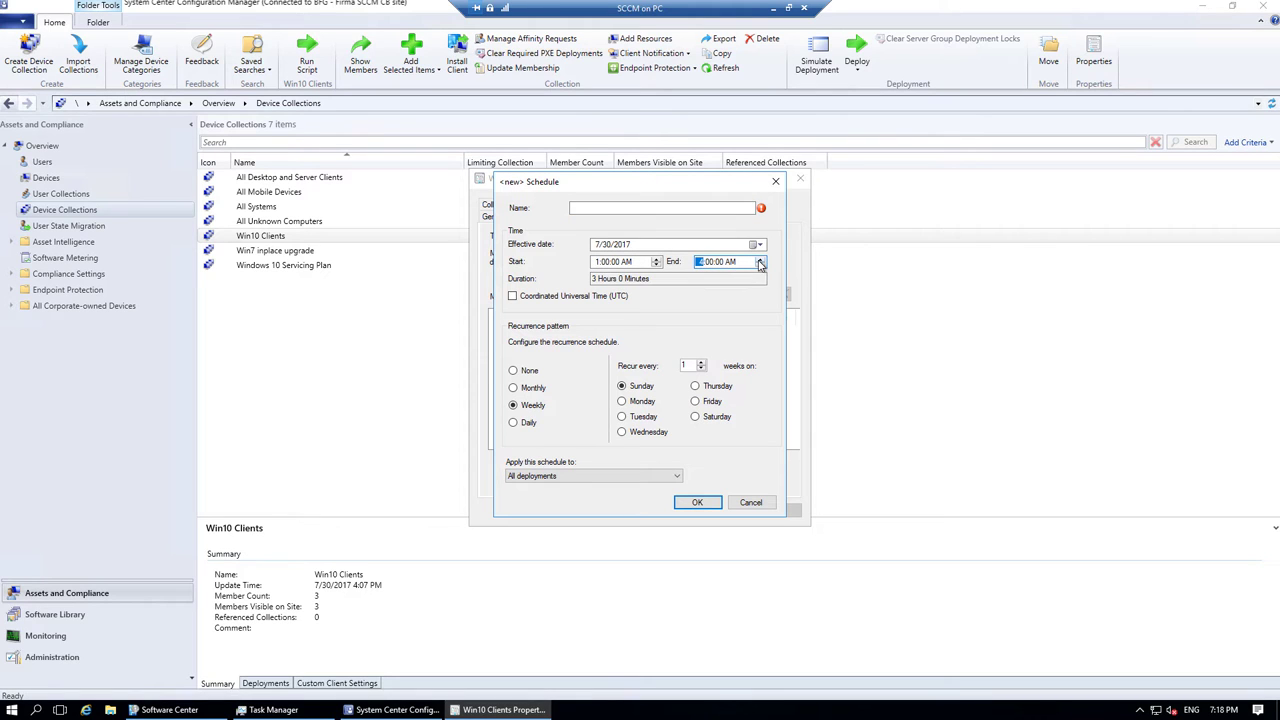
pyautogui.click(724, 278)
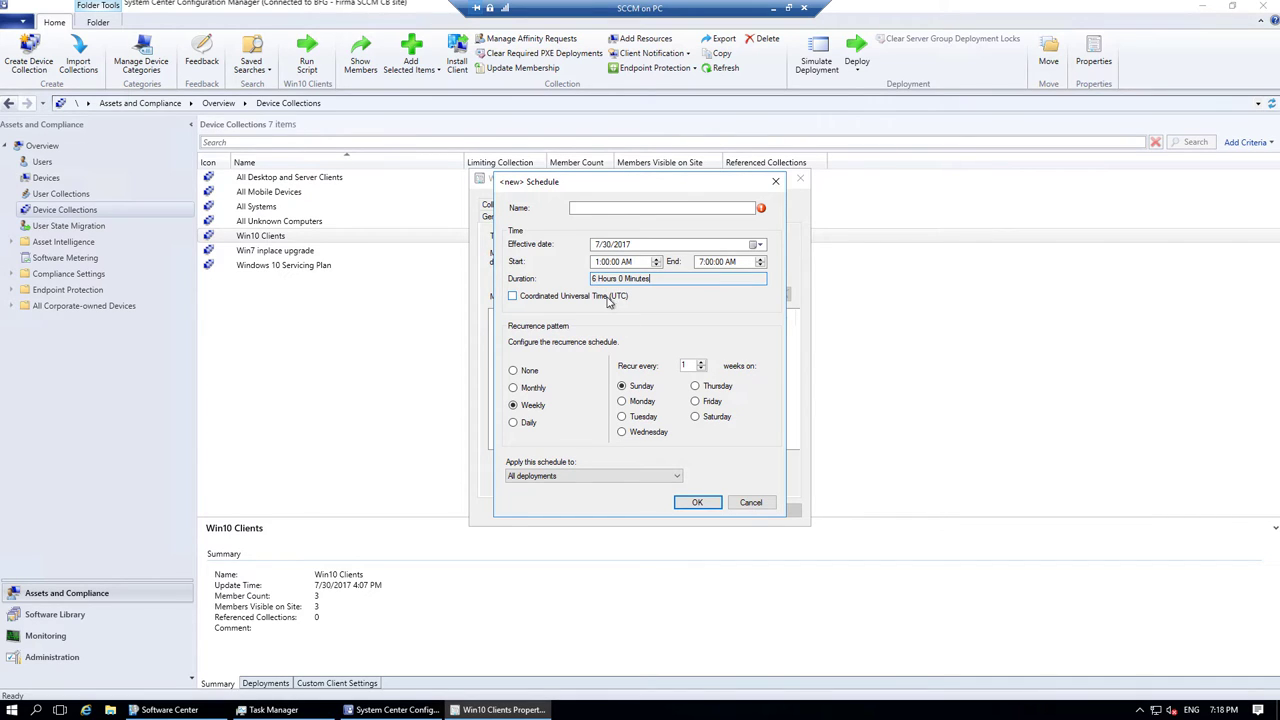
# Review the maintenance window's deployment scope and monthly and daily recurrence options, and discard the window and collection property changes.
pyautogui.click(678, 478)
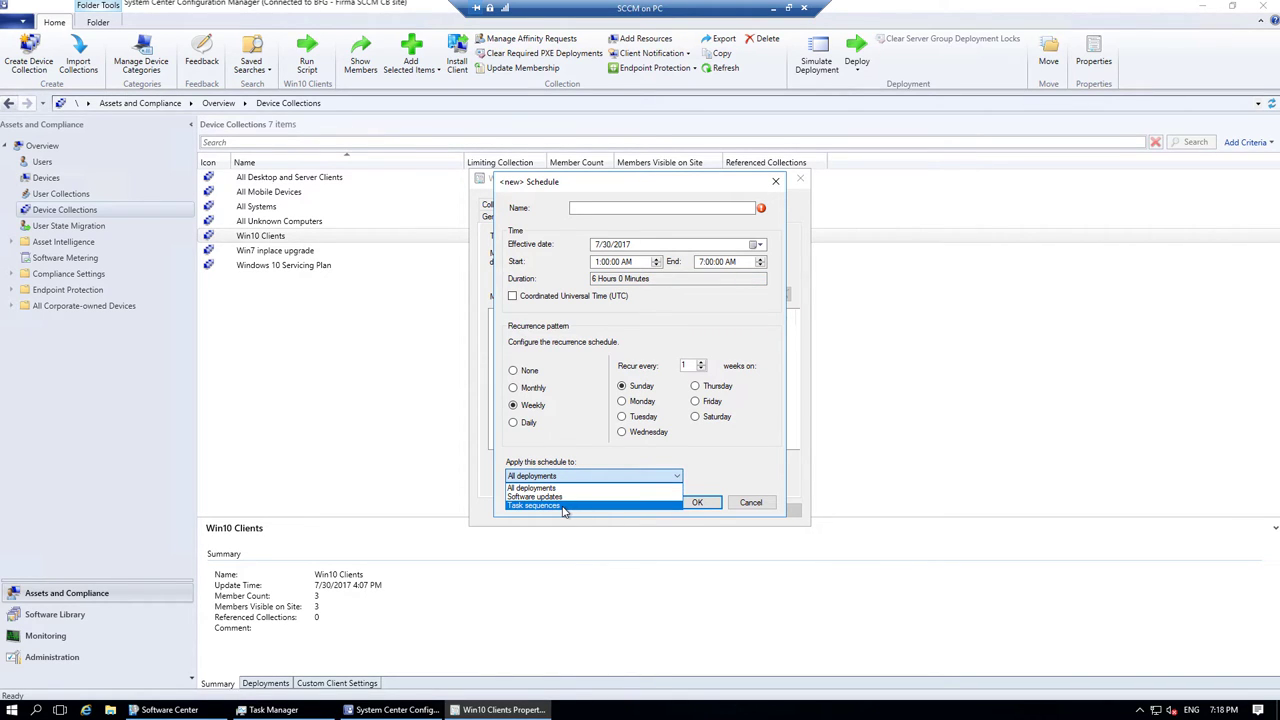
pyautogui.click(599, 375)
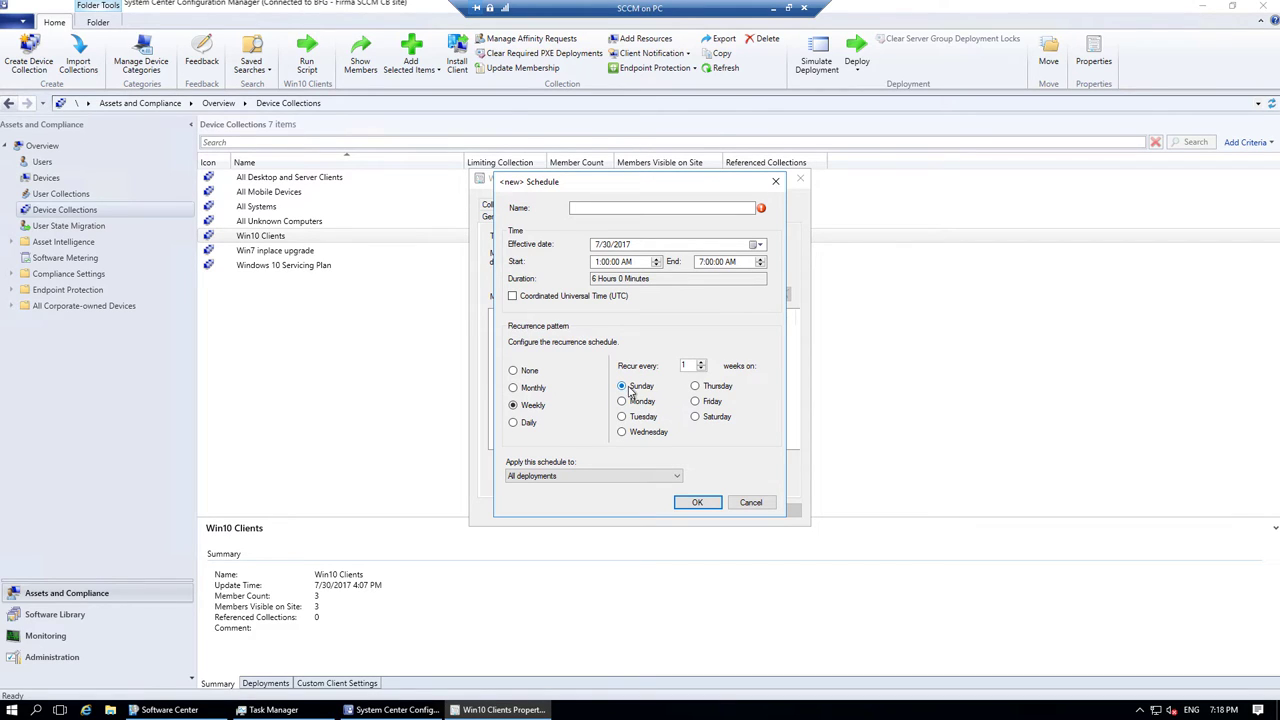
pyautogui.click(530, 388)
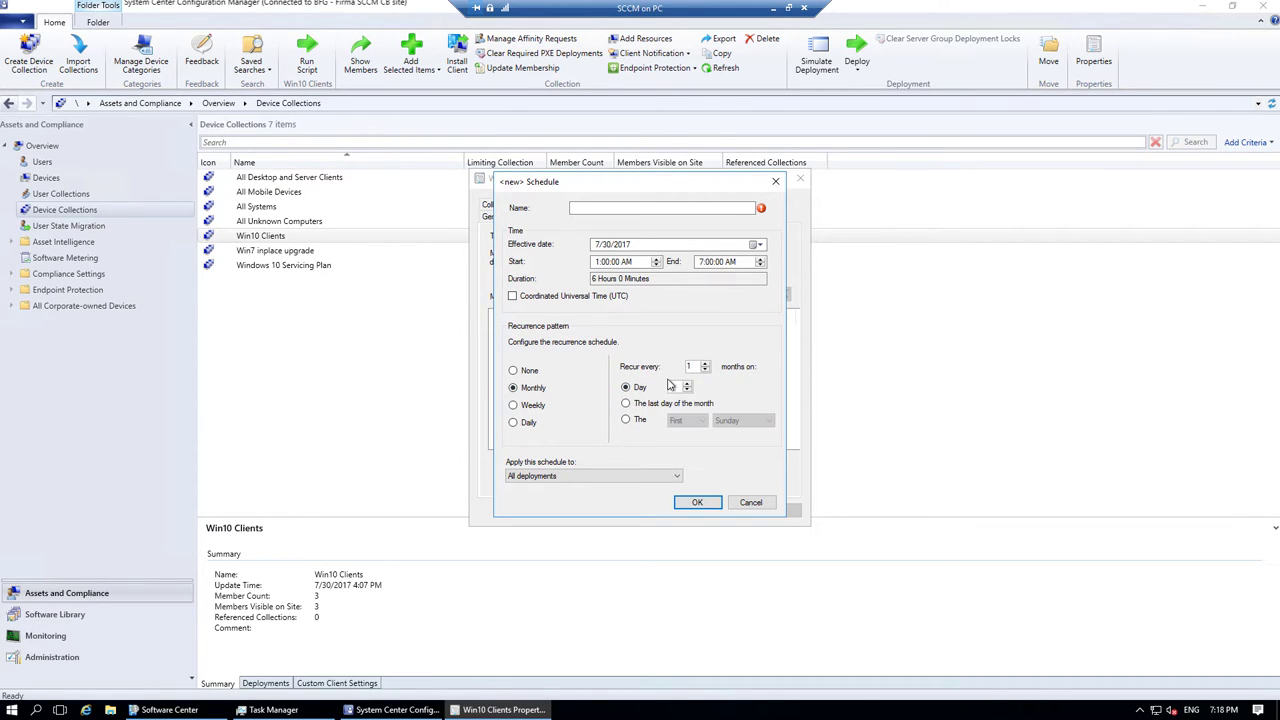
pyautogui.click(626, 419)
pyautogui.click(528, 424)
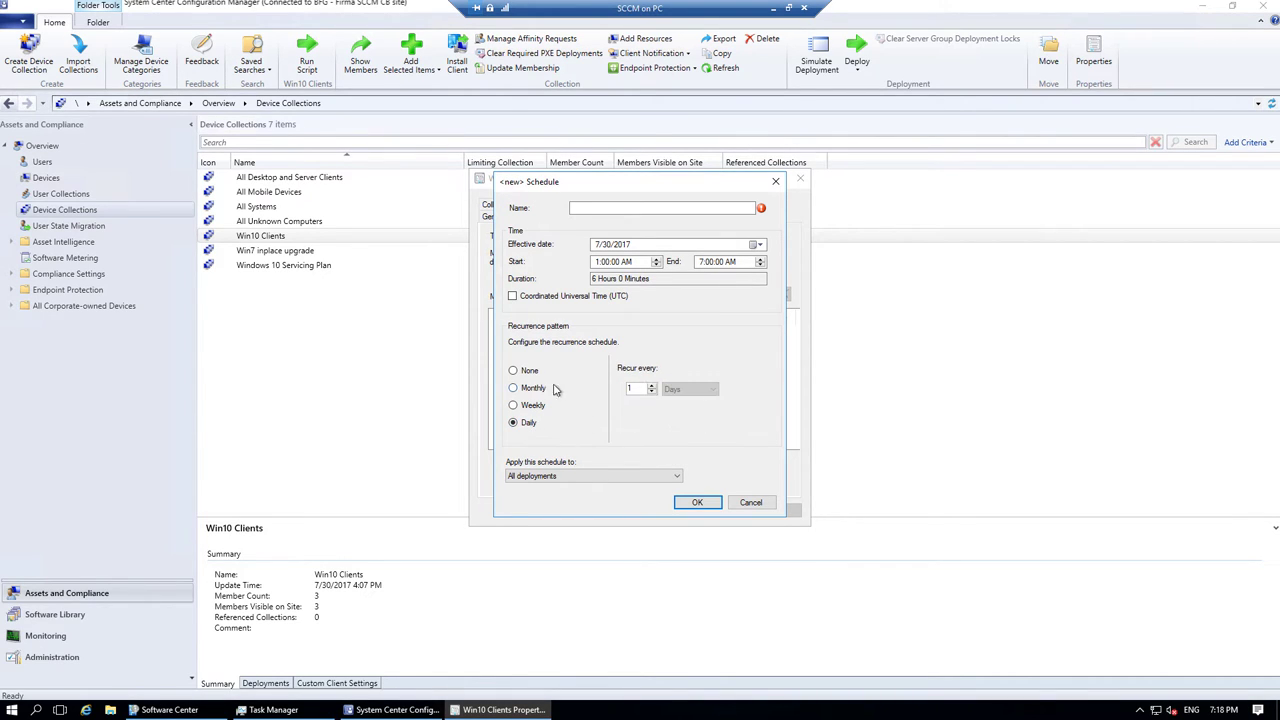
pyautogui.click(749, 504)
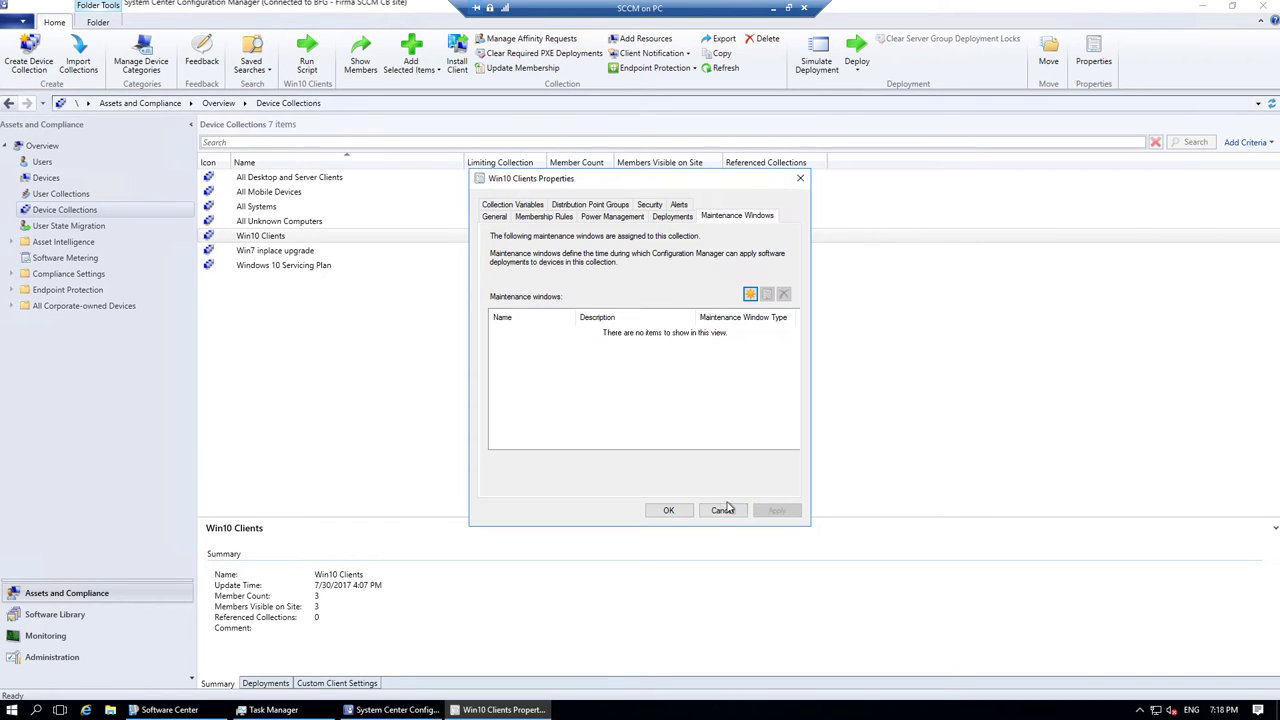
pyautogui.click(722, 511)
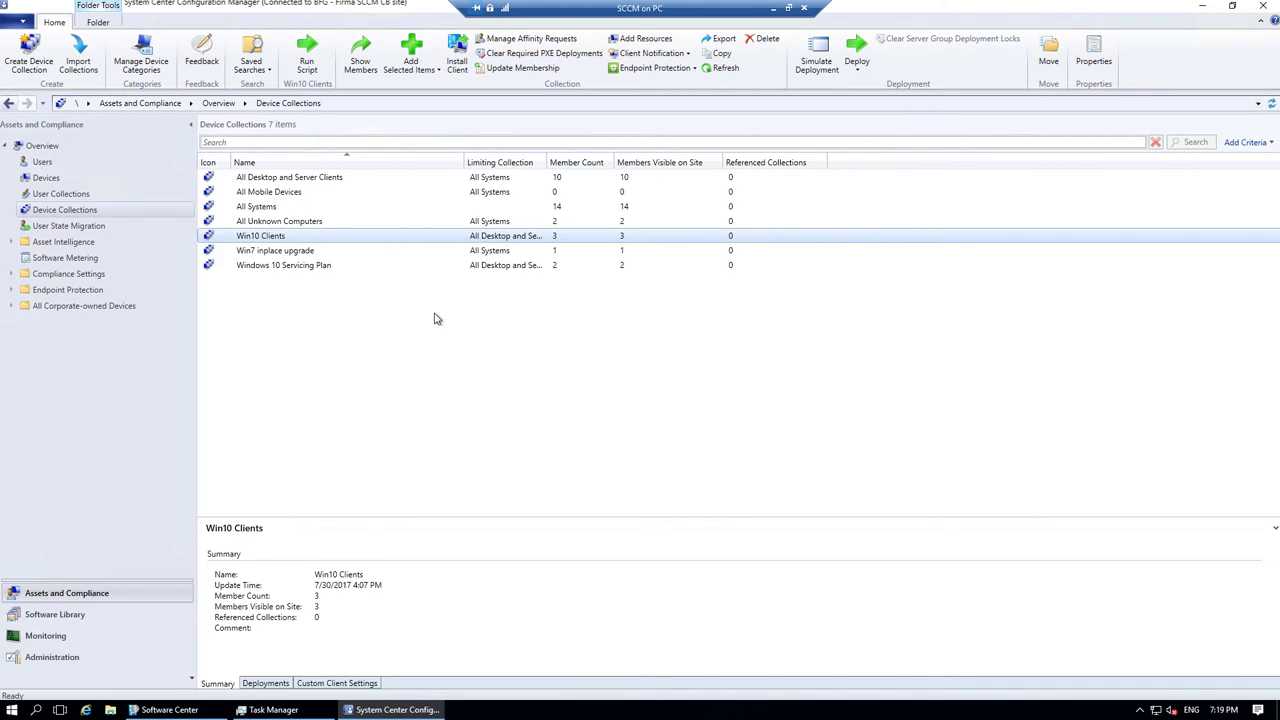
# Open the Software Updates device settings of the FIRMA Custom Settings client settings.
pyautogui.click(78, 662)
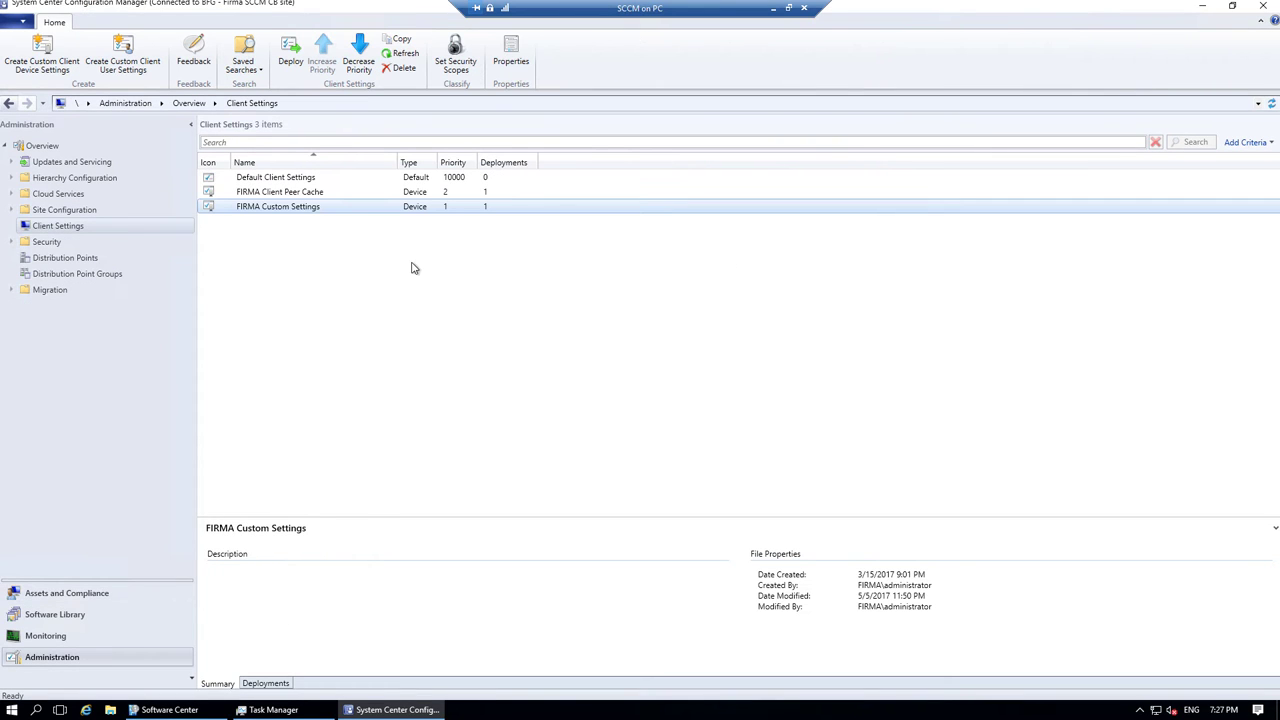
pyautogui.click(511, 60)
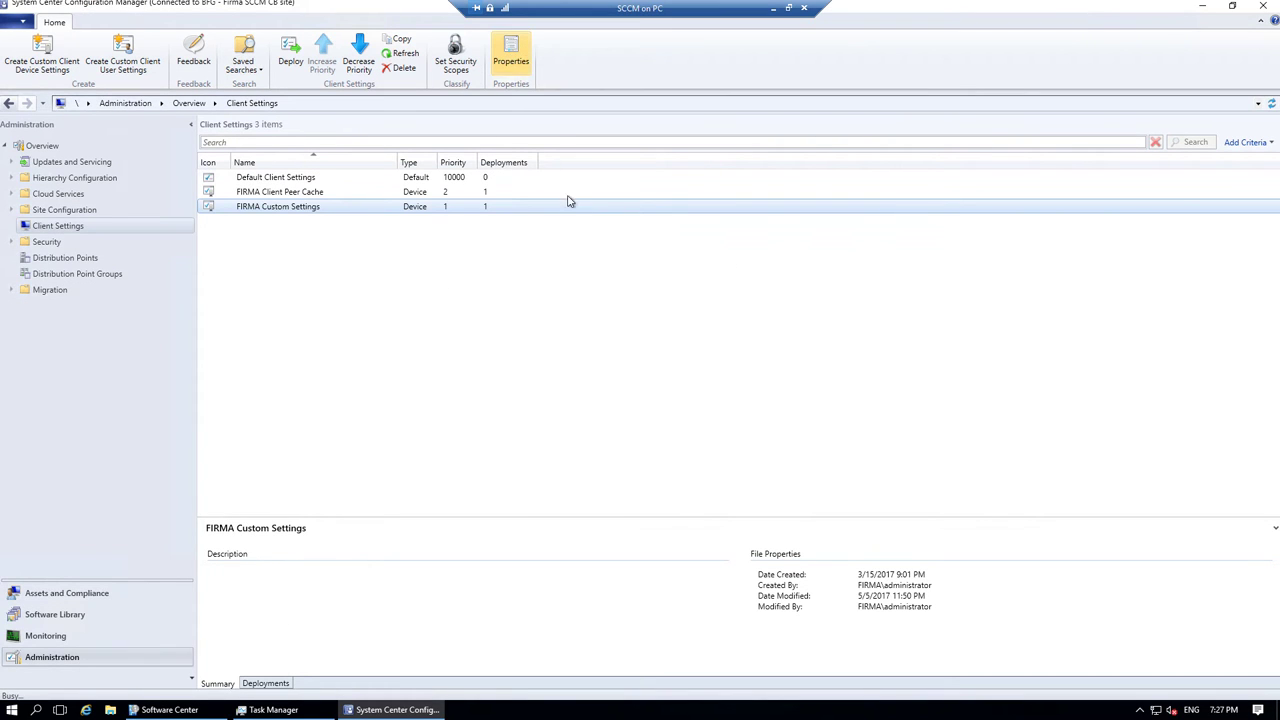
pyautogui.click(440, 367)
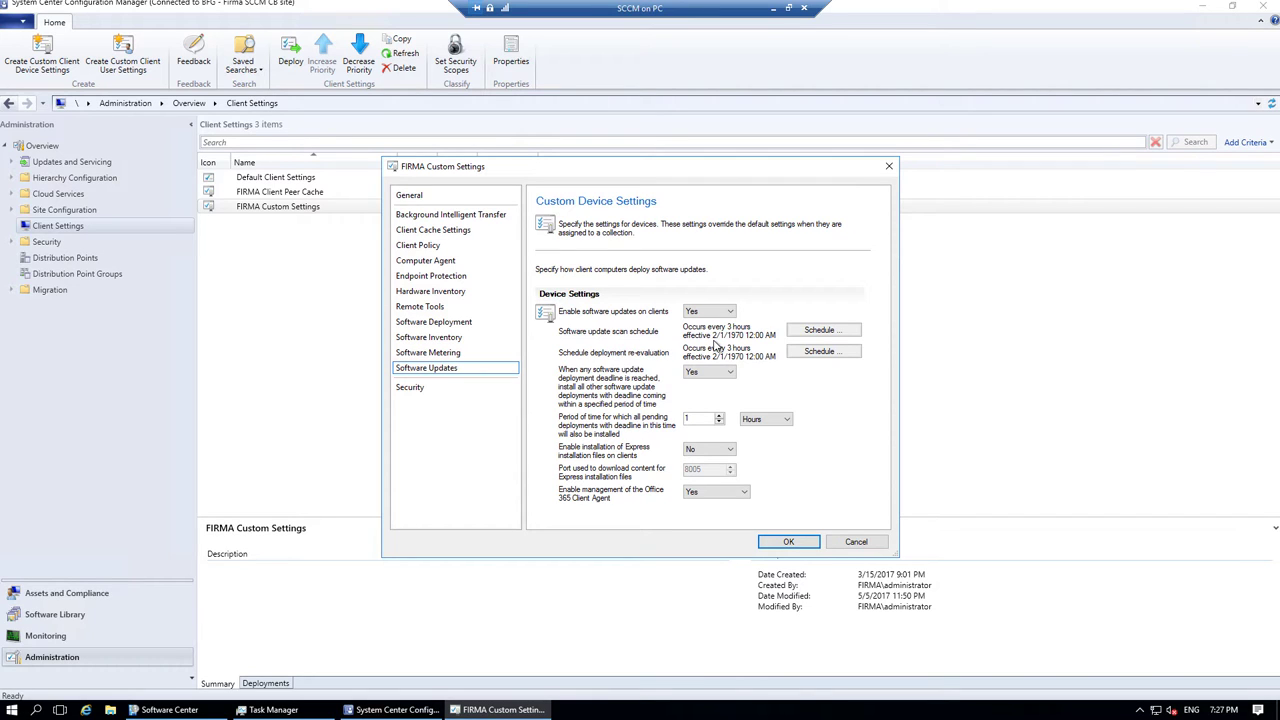
# Review the interval units available for the software update scan schedule, and leave the schedule without saving.
pyautogui.click(816, 336)
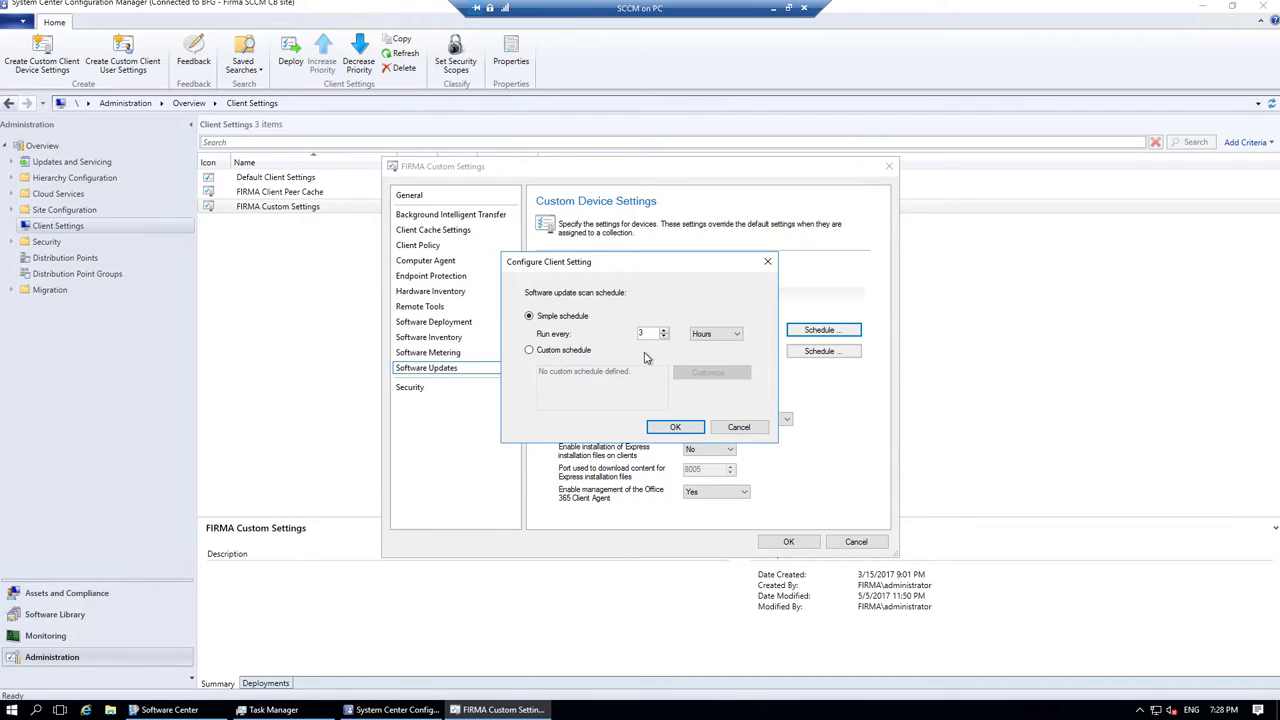
pyautogui.click(722, 335)
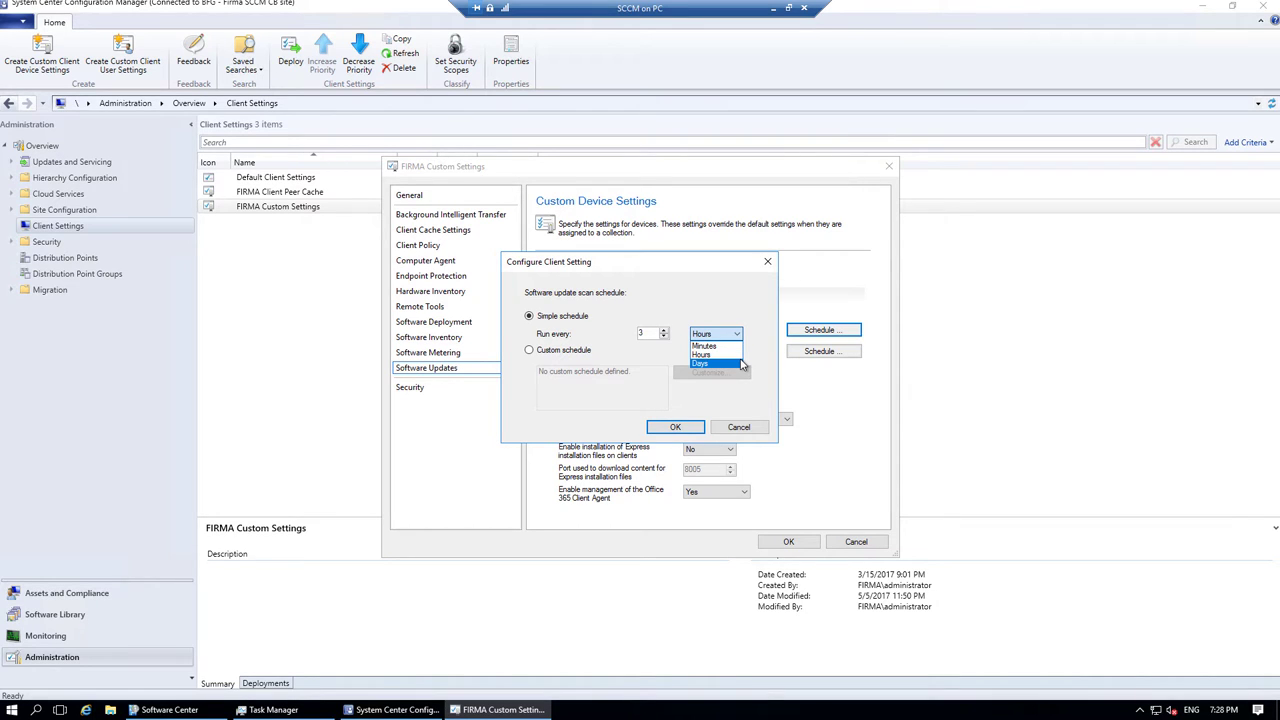
pyautogui.click(618, 390)
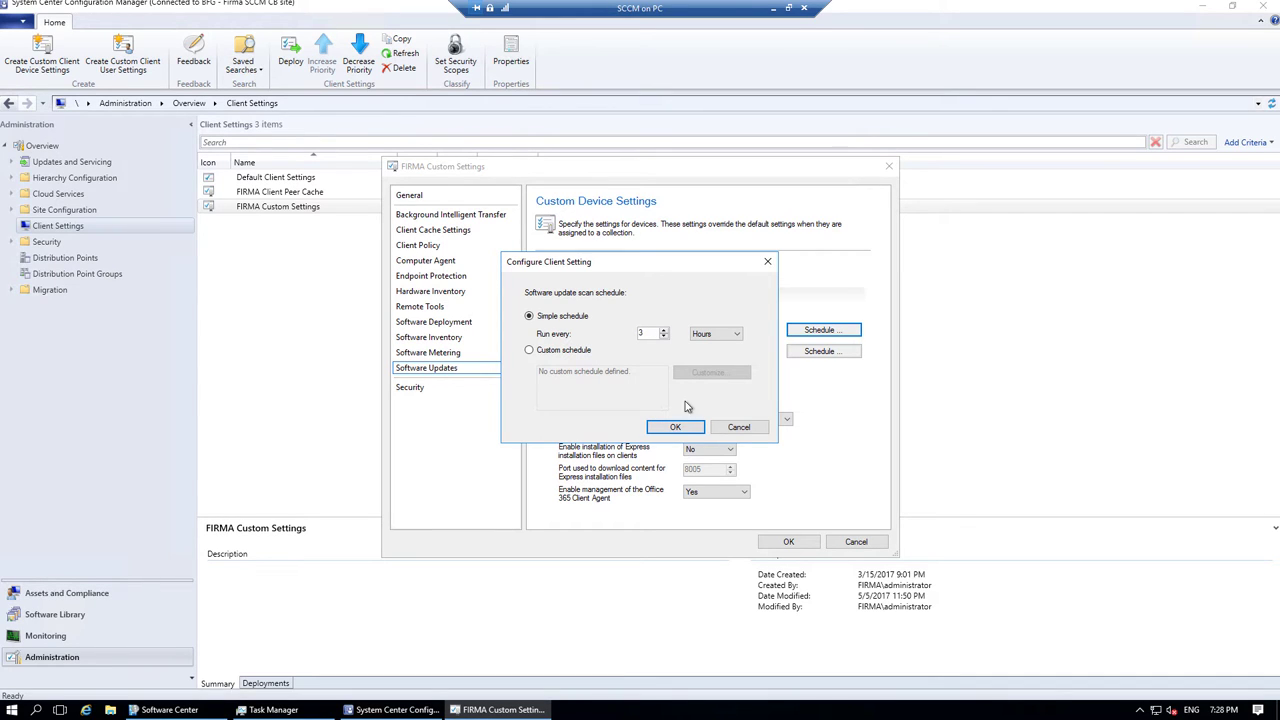
pyautogui.click(739, 427)
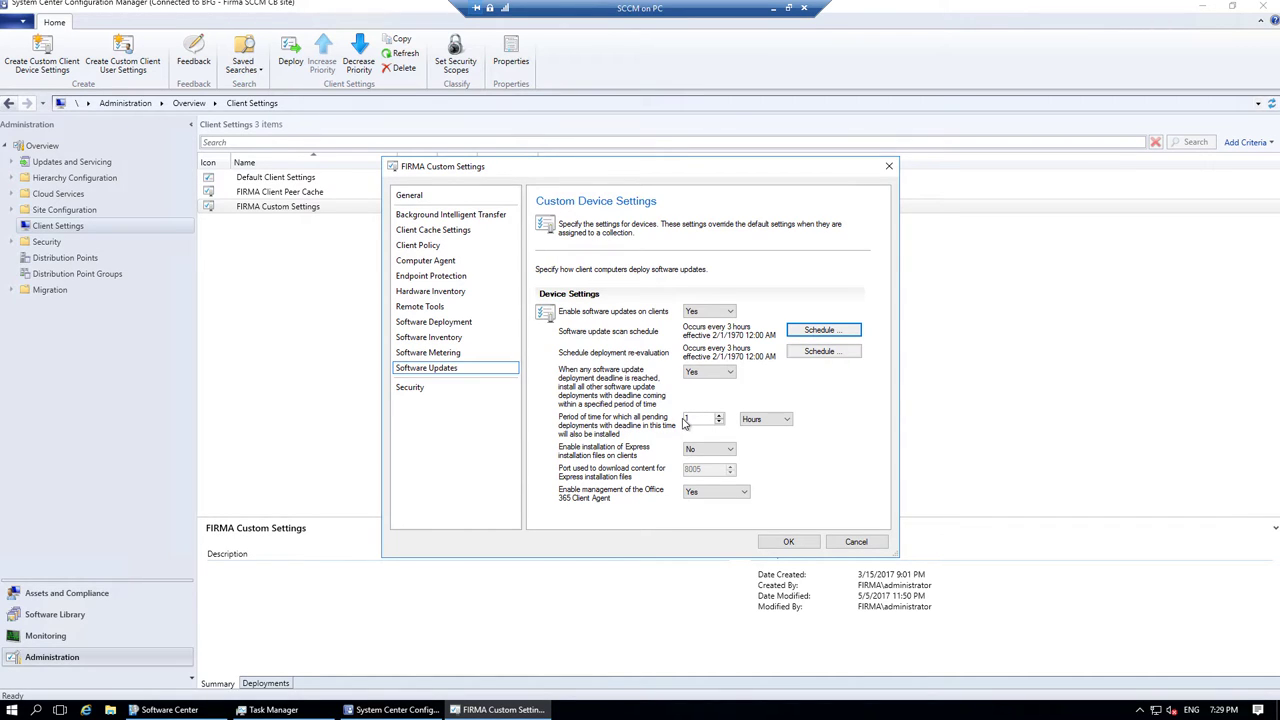
# Set the period for which all pending deployments with upcoming deadlines are also installed to 7 days.
pyautogui.click(776, 420)
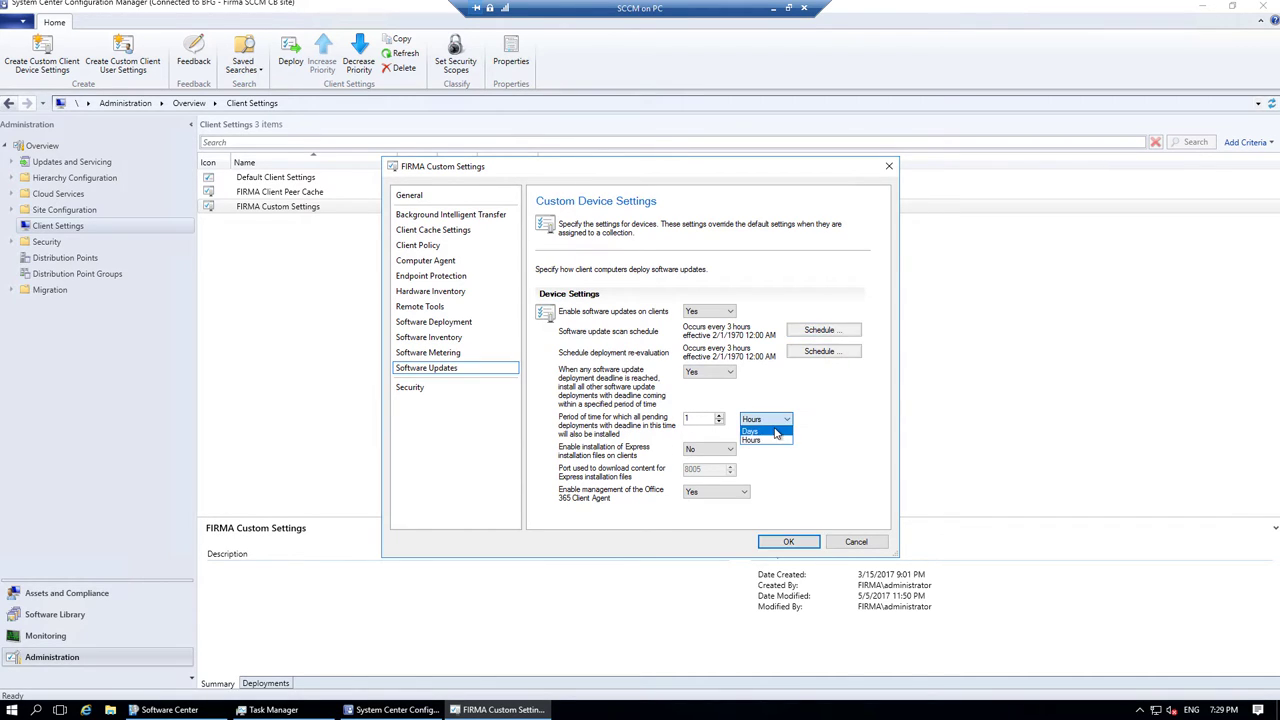
pyautogui.click(776, 436)
pyautogui.moveTo(700, 420); pyautogui.dragTo(675, 420)
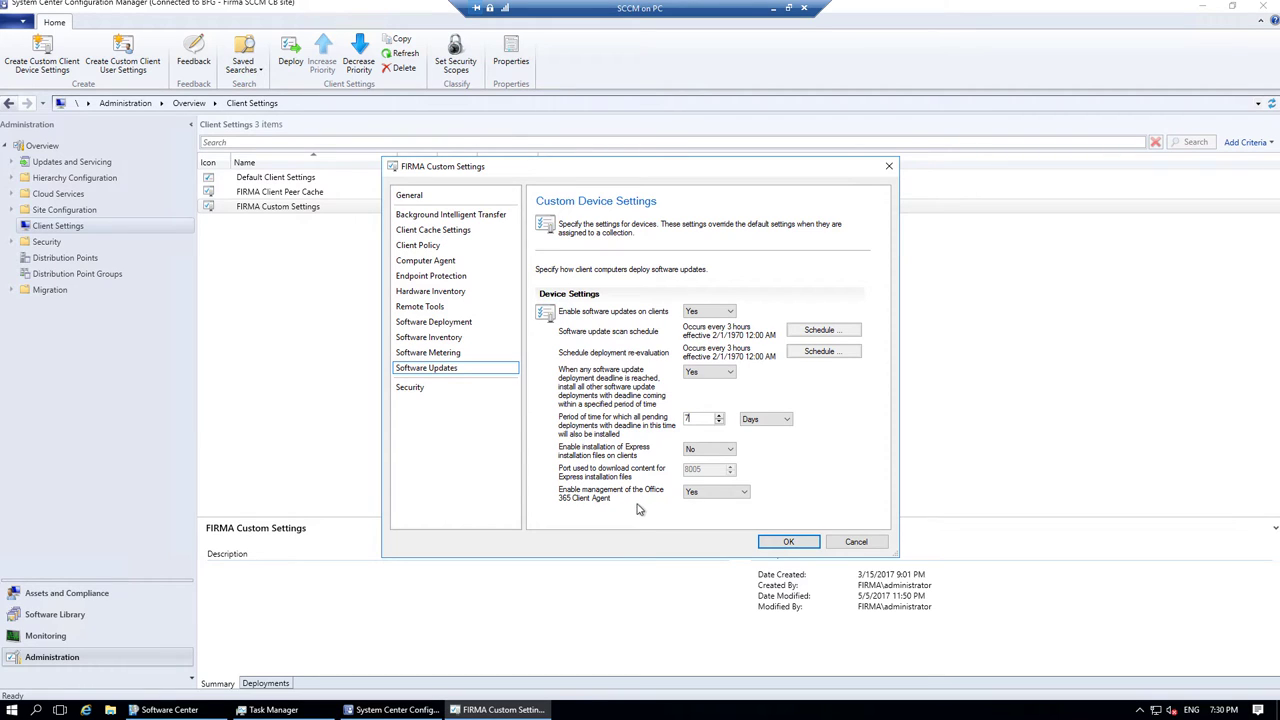
# Save the FIRMA Custom Settings client settings and check which collections they are deployed to.
pyautogui.click(789, 543)
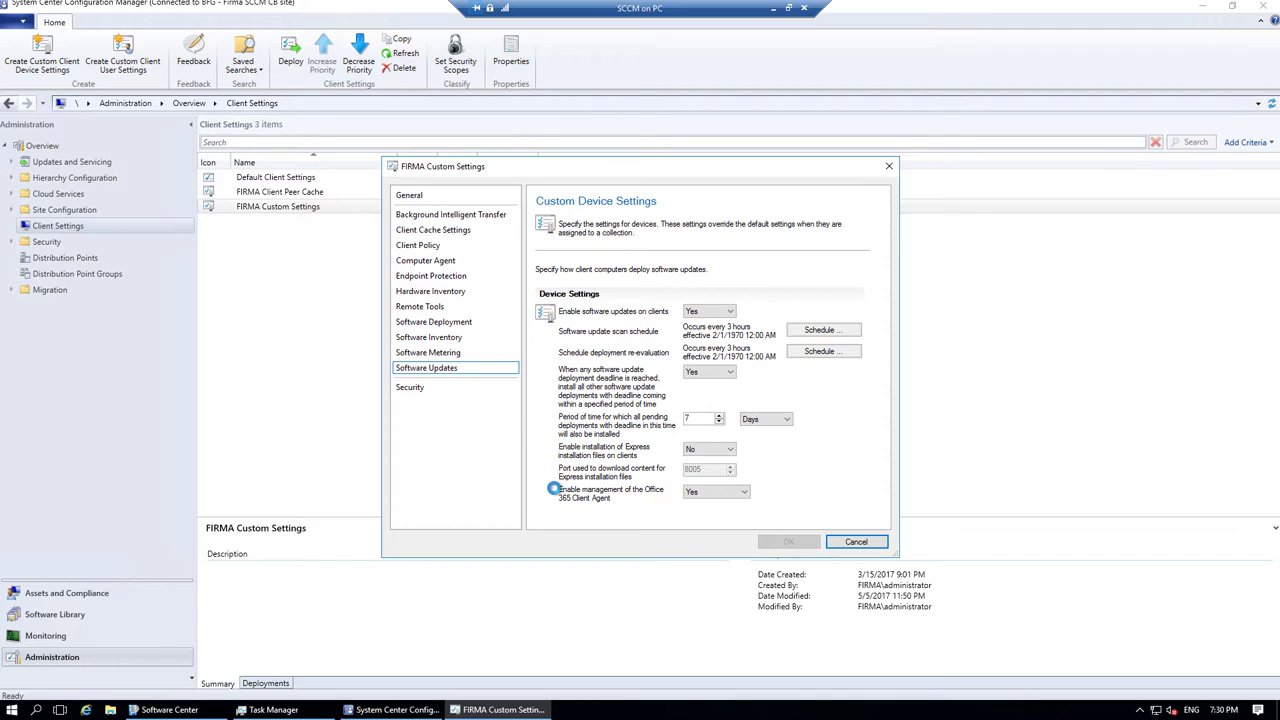
pyautogui.click(265, 684)
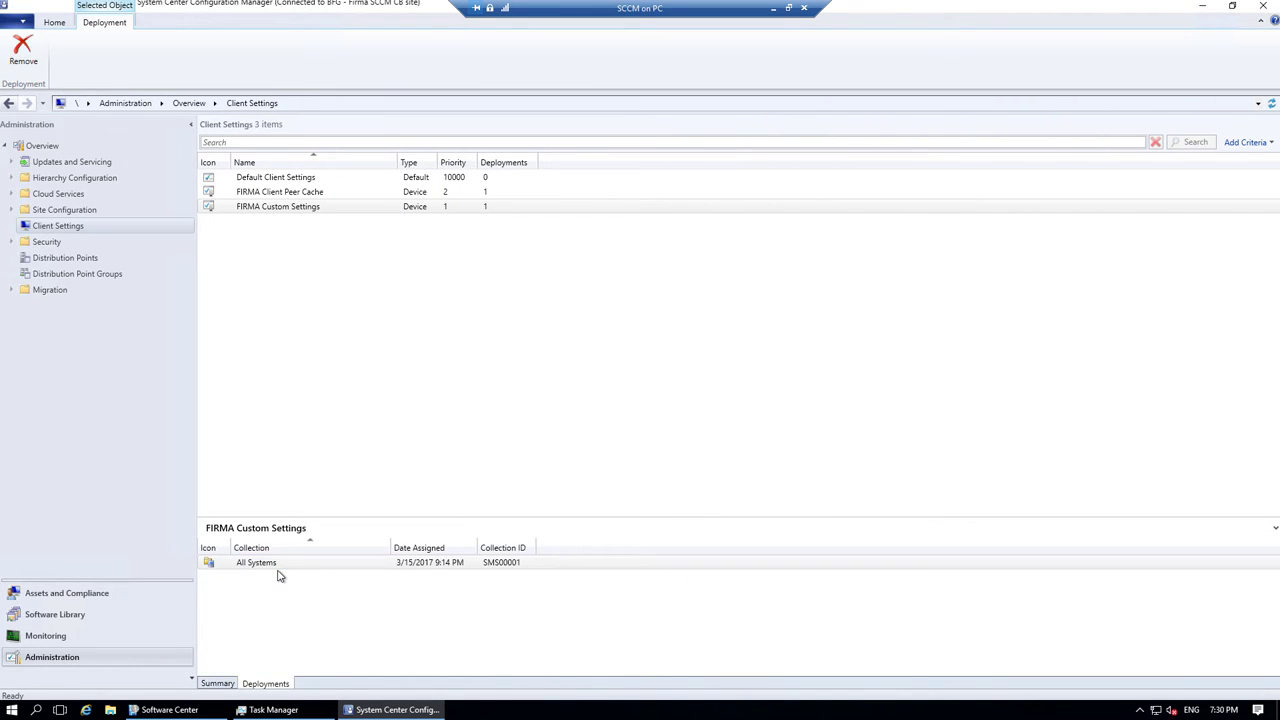
pyautogui.click(218, 684)
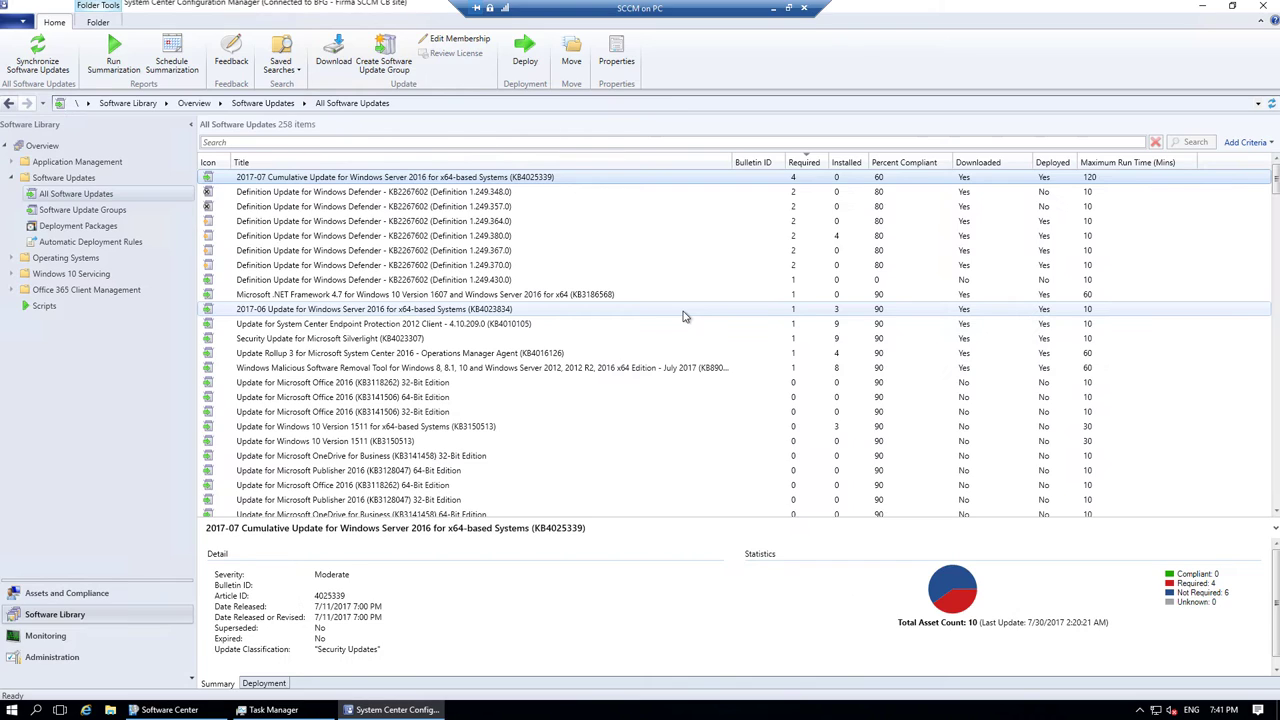
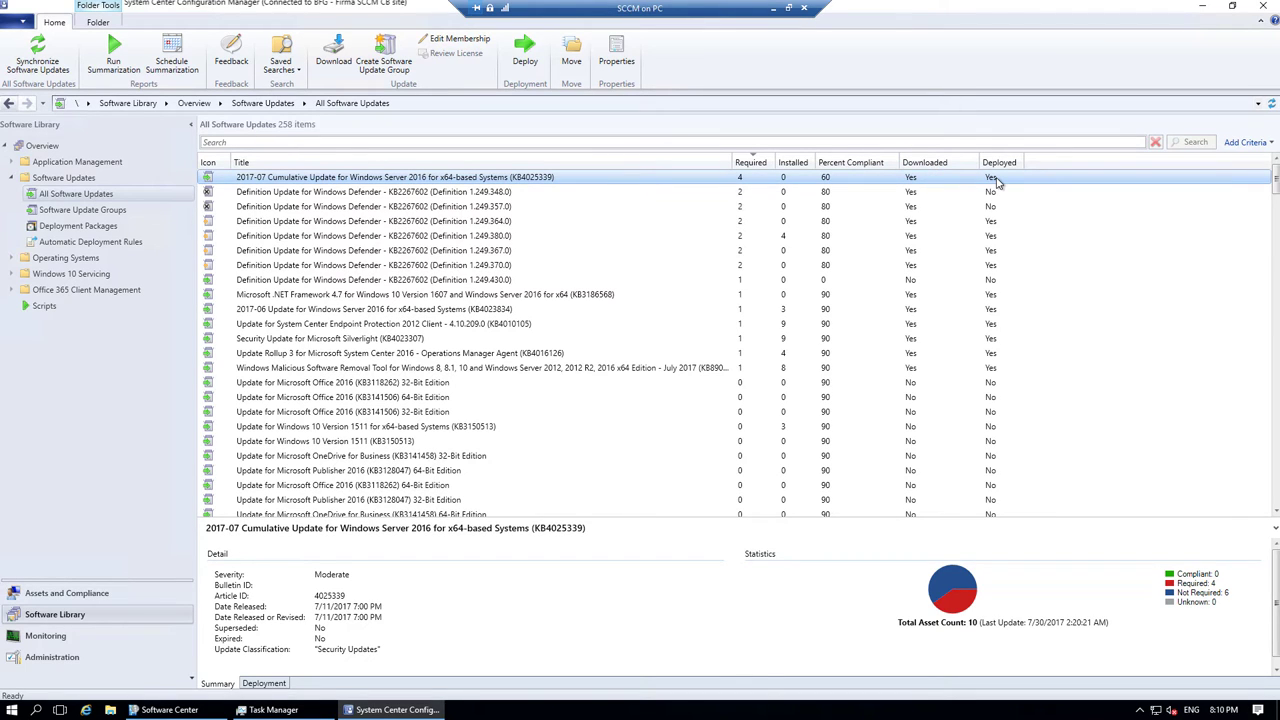
# Add the Maximum Run Time (Mins) column to All Software Updates and review the KB4025339 Windows Server 2016 update's details and maximum run time.
pyautogui.rightClick(1048, 165)
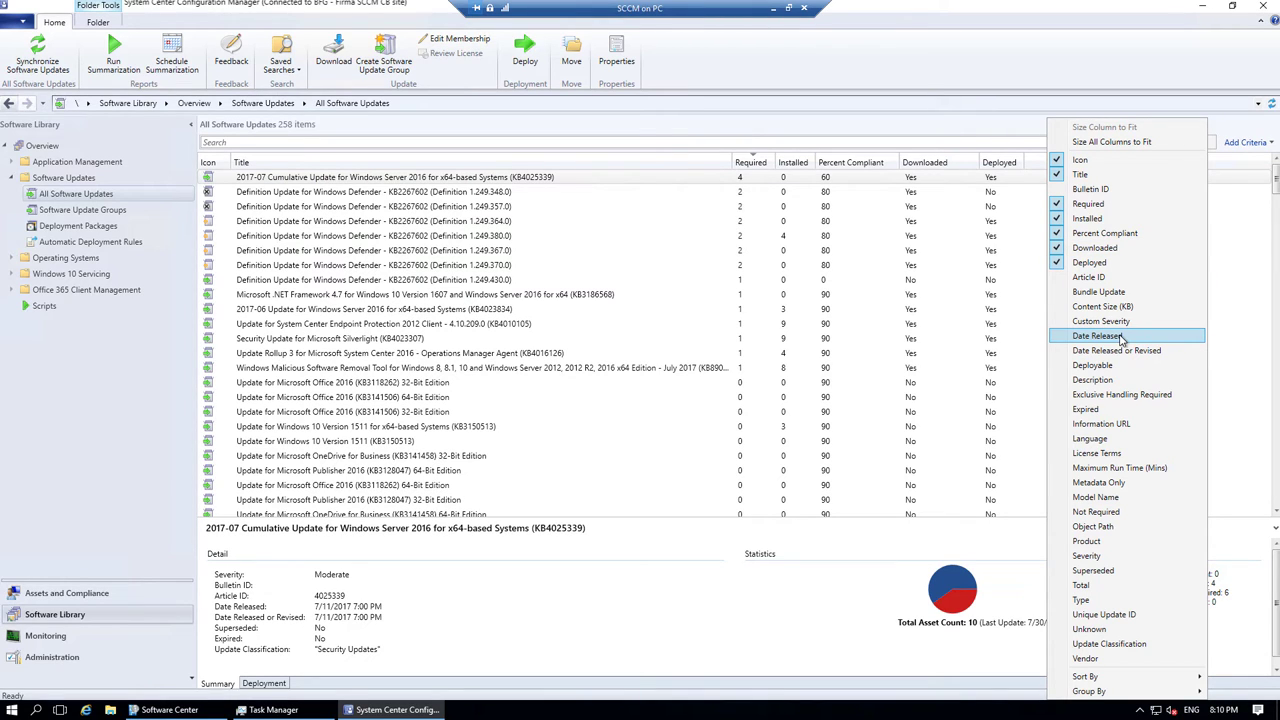
pyautogui.click(1150, 468)
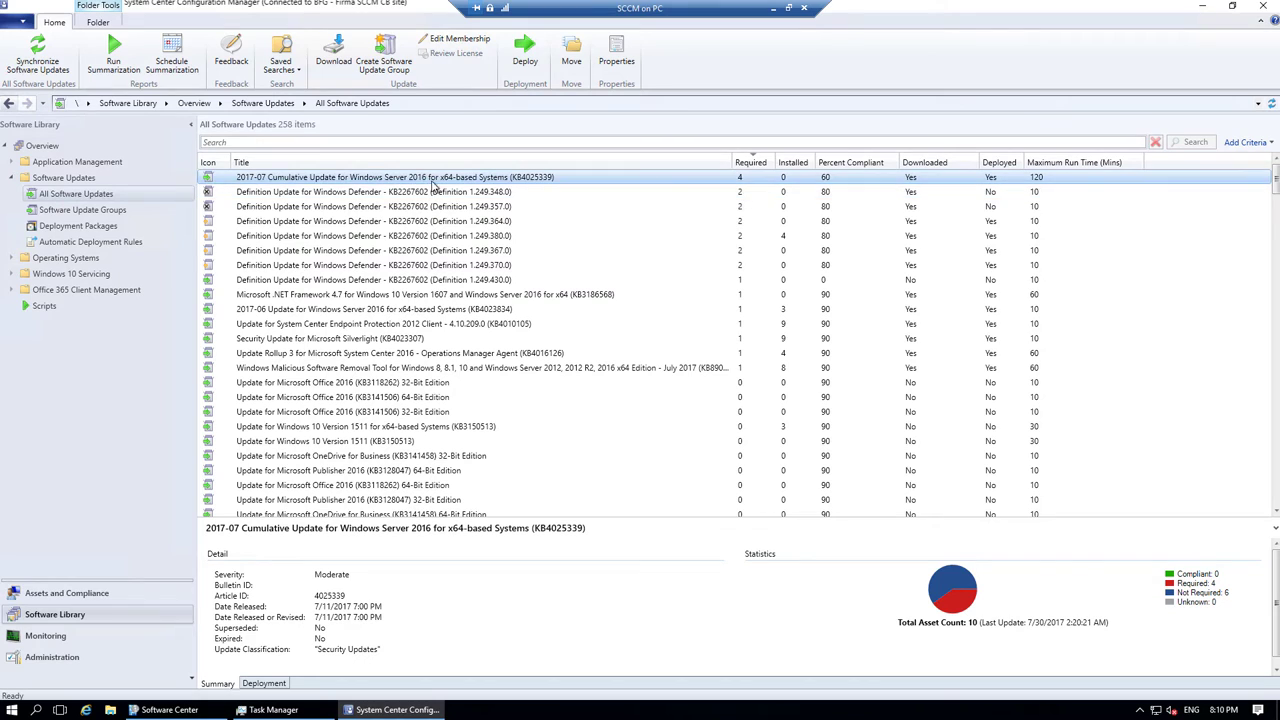
pyautogui.click(616, 55)
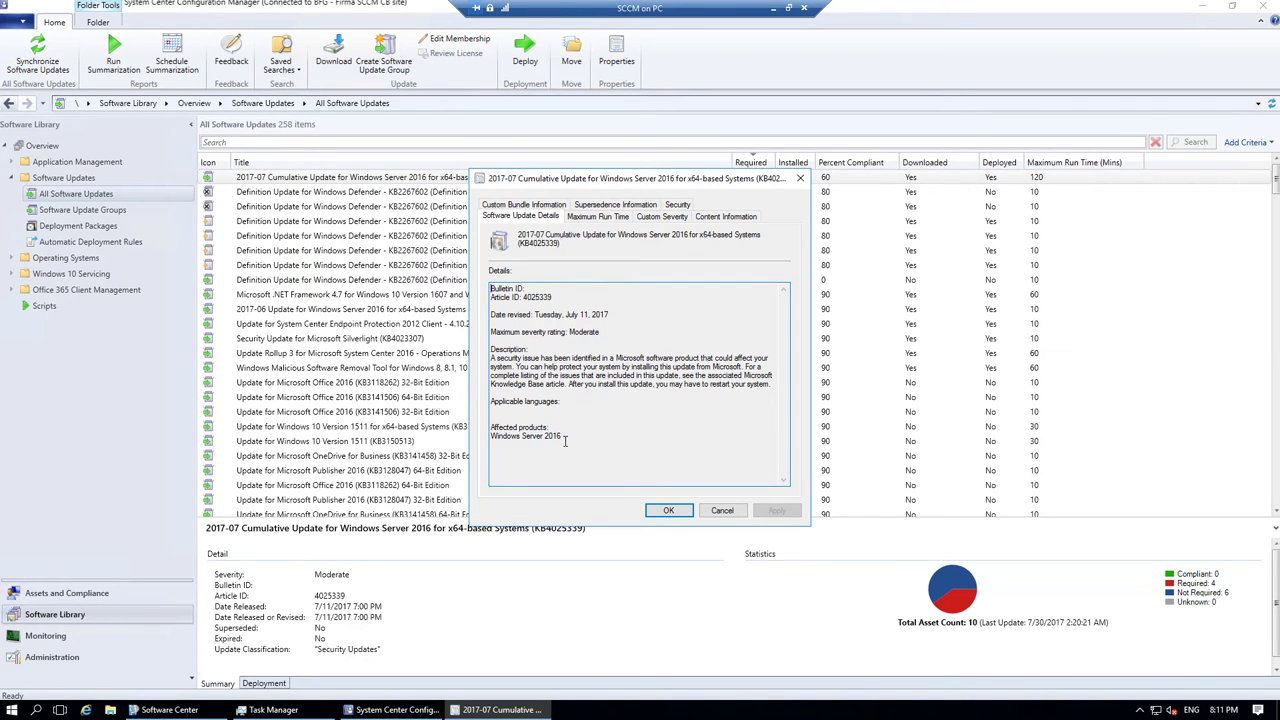
pyautogui.moveTo(565, 438); pyautogui.dragTo(489, 440)
pyautogui.click(582, 435)
pyautogui.click(600, 217)
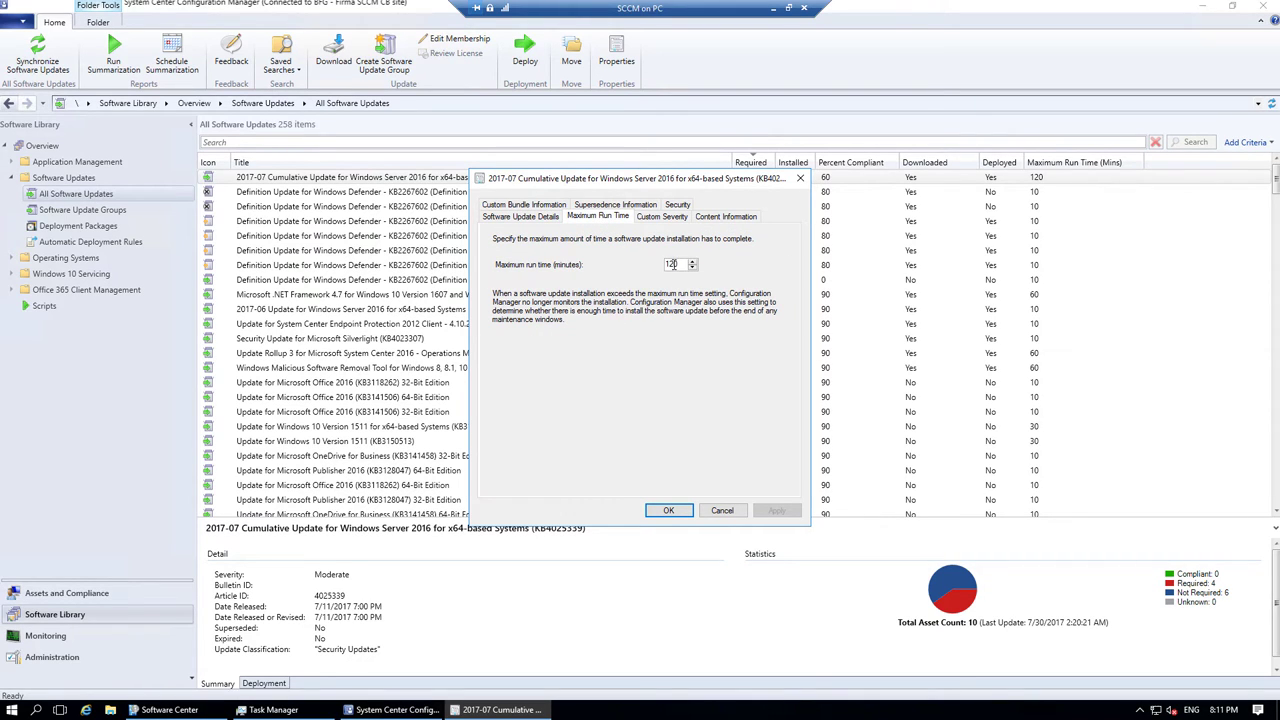
# Review the custom severity options and the content information, including download size, in the KB4025339 update's properties.
pyautogui.click(662, 217)
pyautogui.click(777, 268)
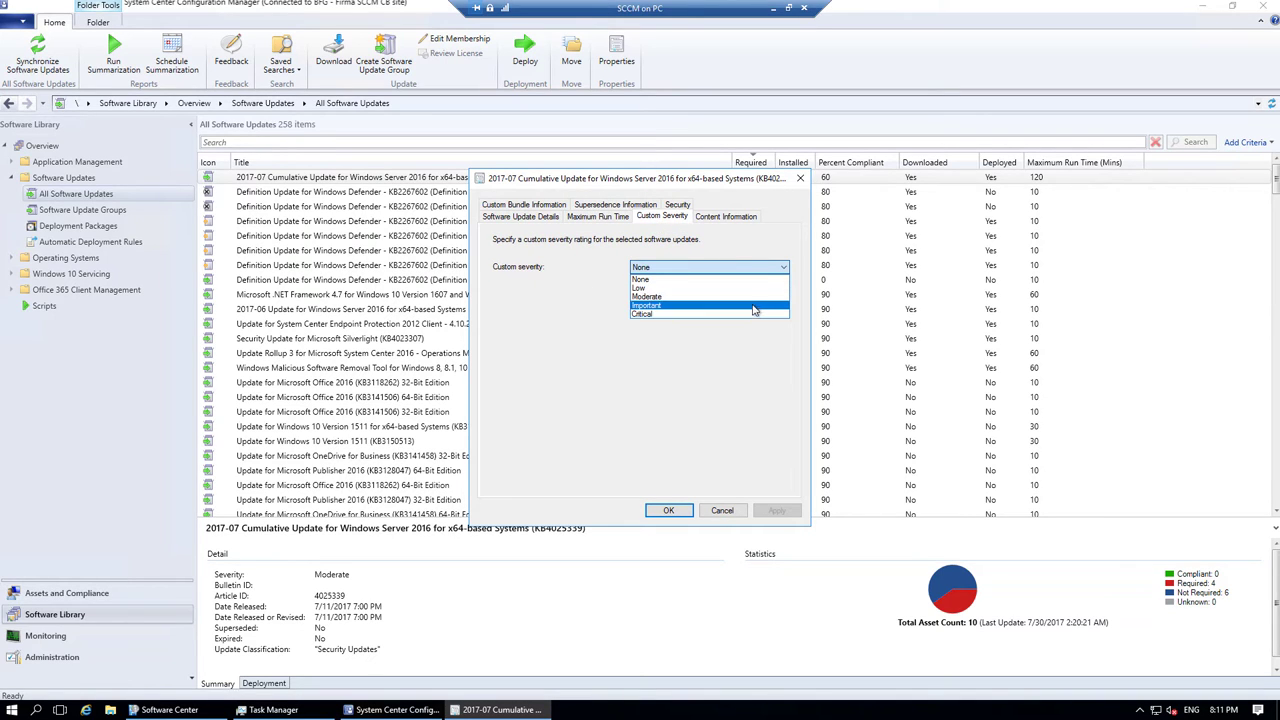
pyautogui.click(563, 287)
pyautogui.click(723, 218)
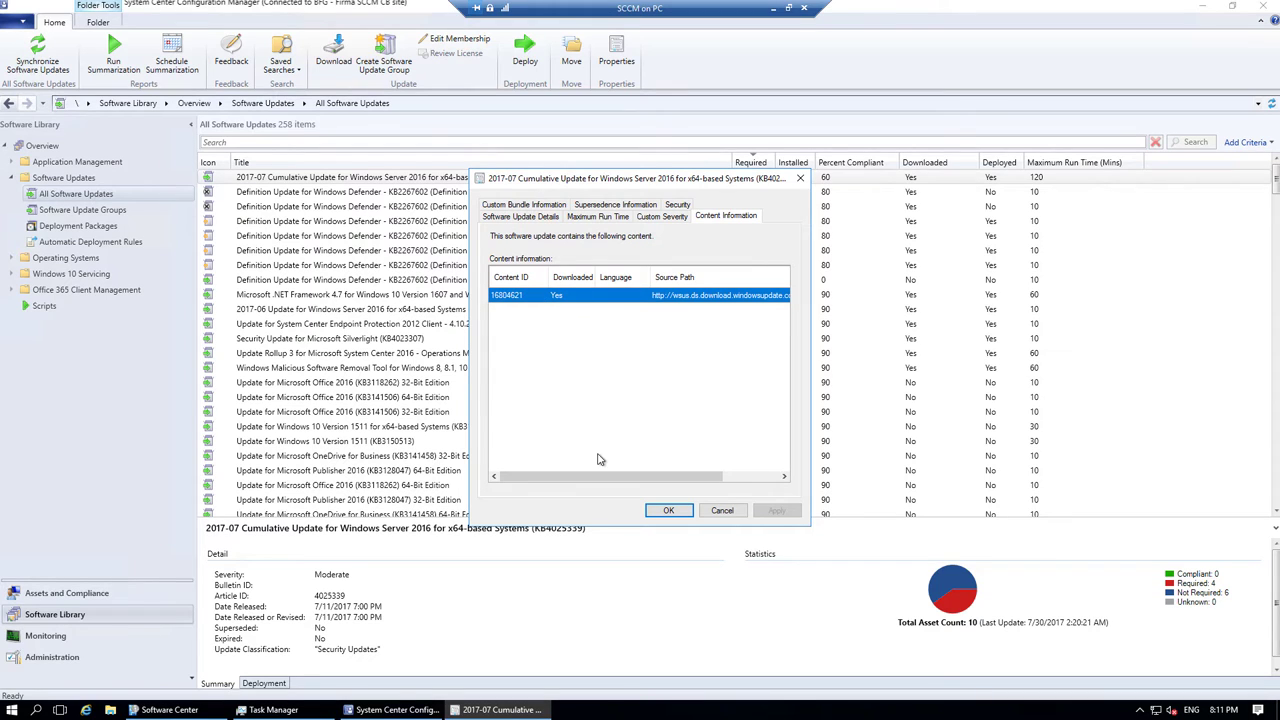
pyautogui.moveTo(612, 478); pyautogui.dragTo(628, 479)
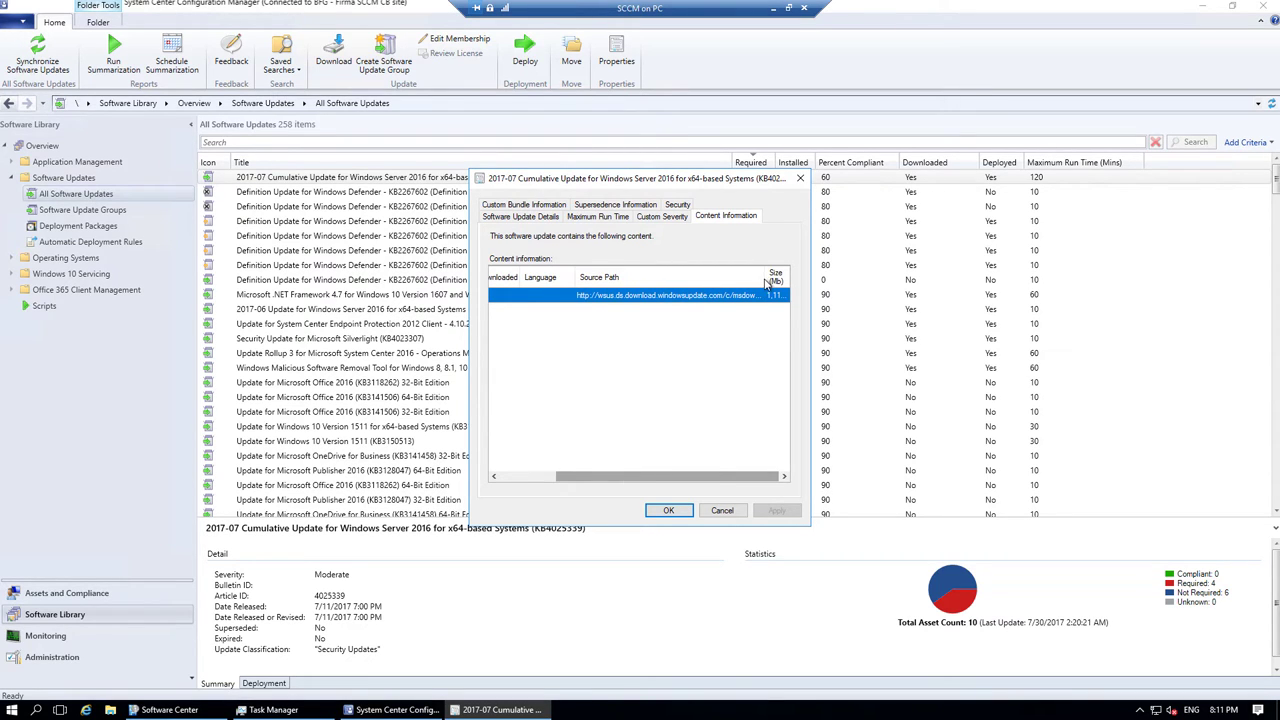
pyautogui.moveTo(765, 274); pyautogui.dragTo(694, 272)
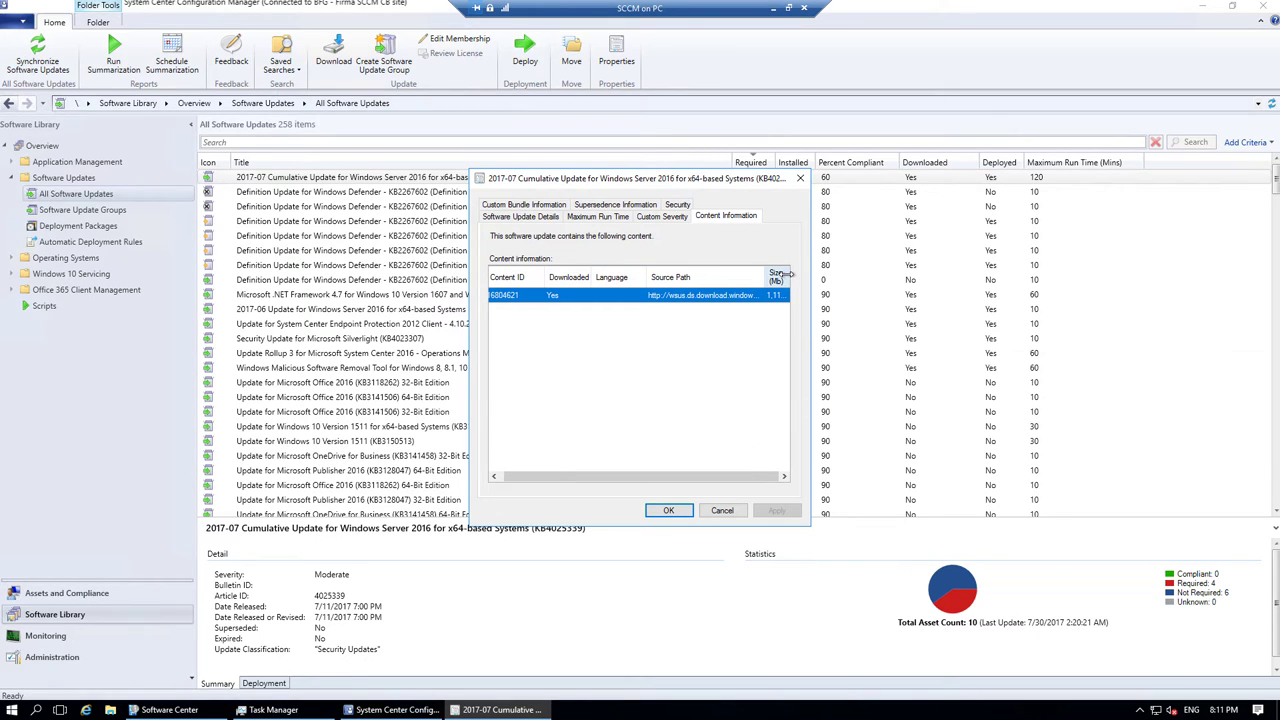
pyautogui.moveTo(731, 476); pyautogui.dragTo(752, 476)
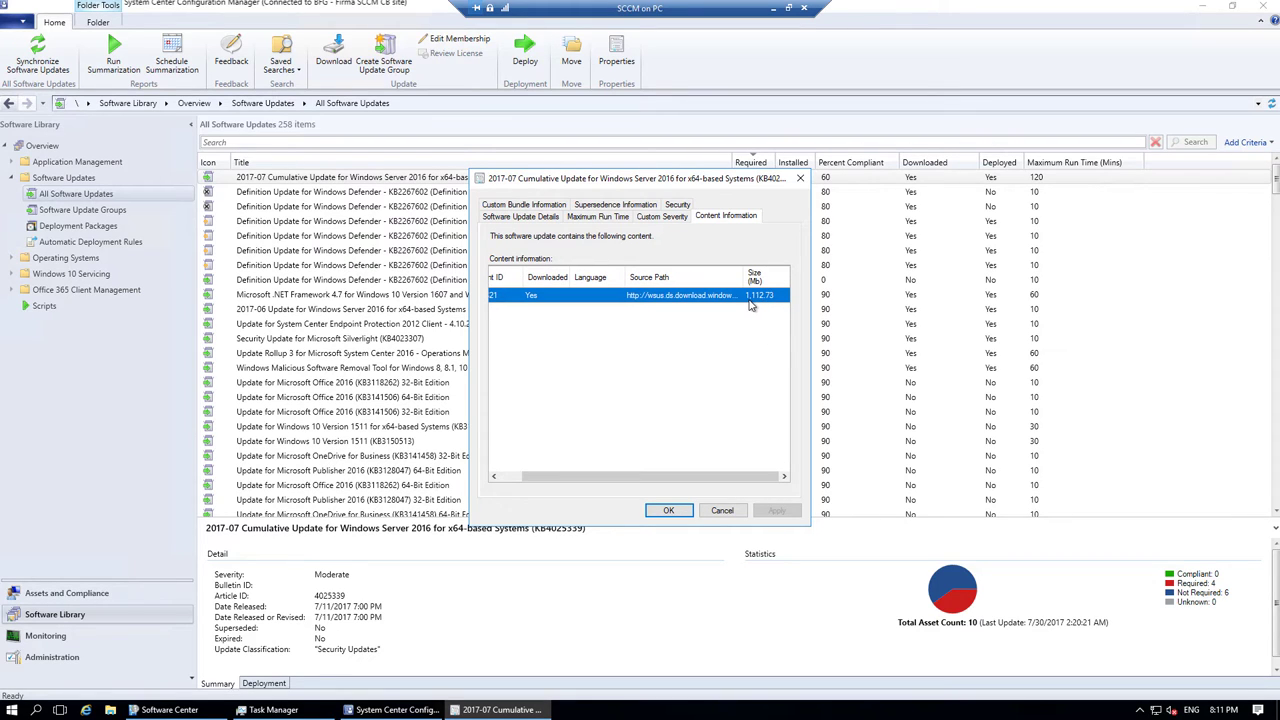
# Review the KB4025339 update's bundle, supersedence and security information, and close its properties without changes.
pyautogui.click(522, 205)
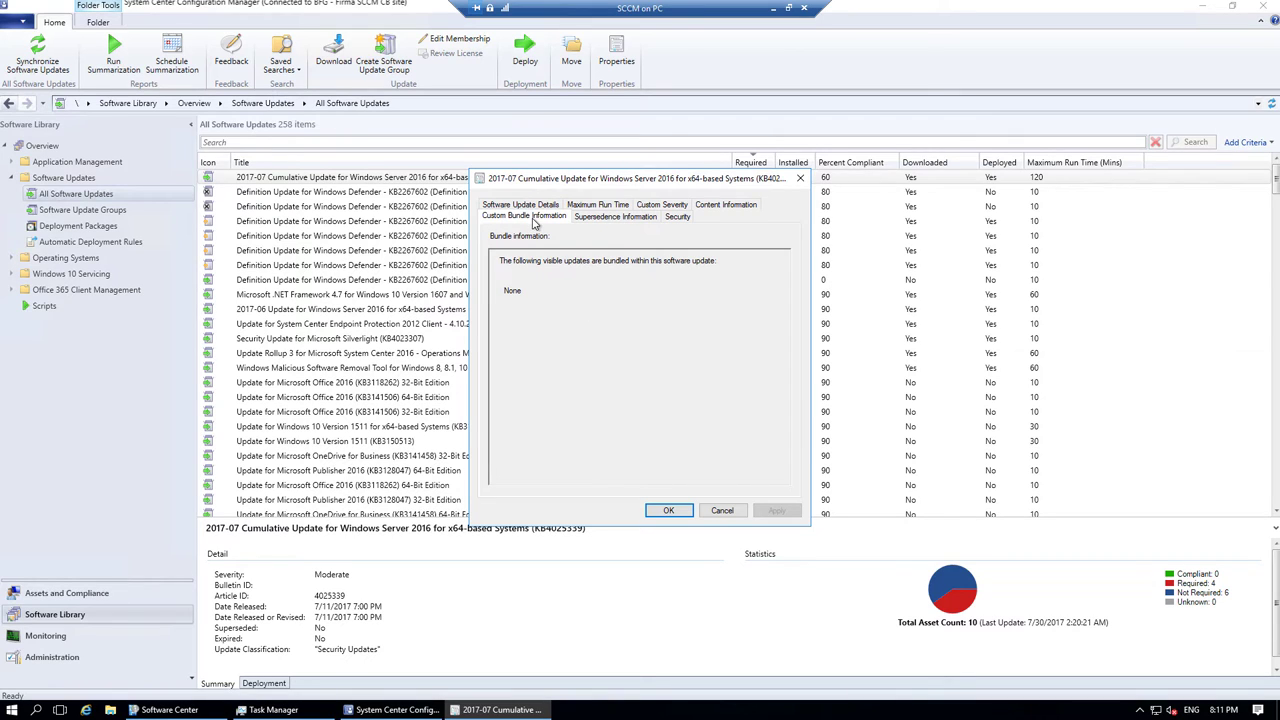
pyautogui.click(616, 217)
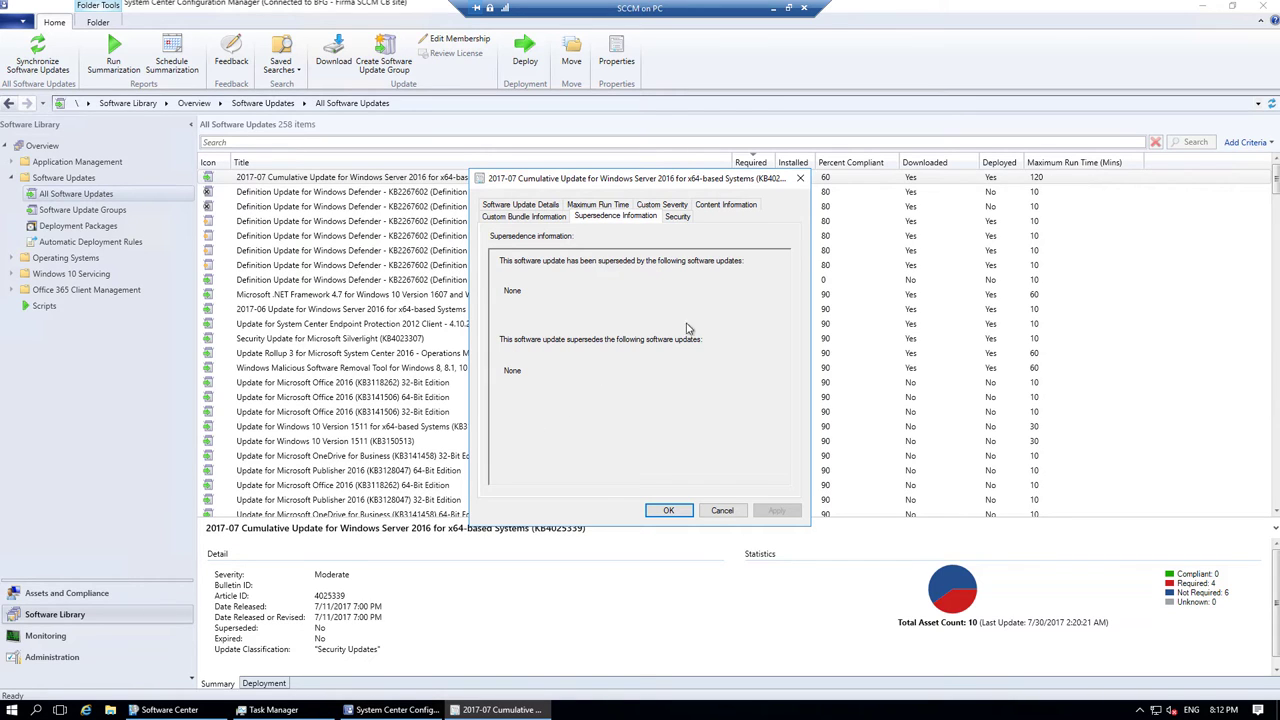
pyautogui.click(678, 217)
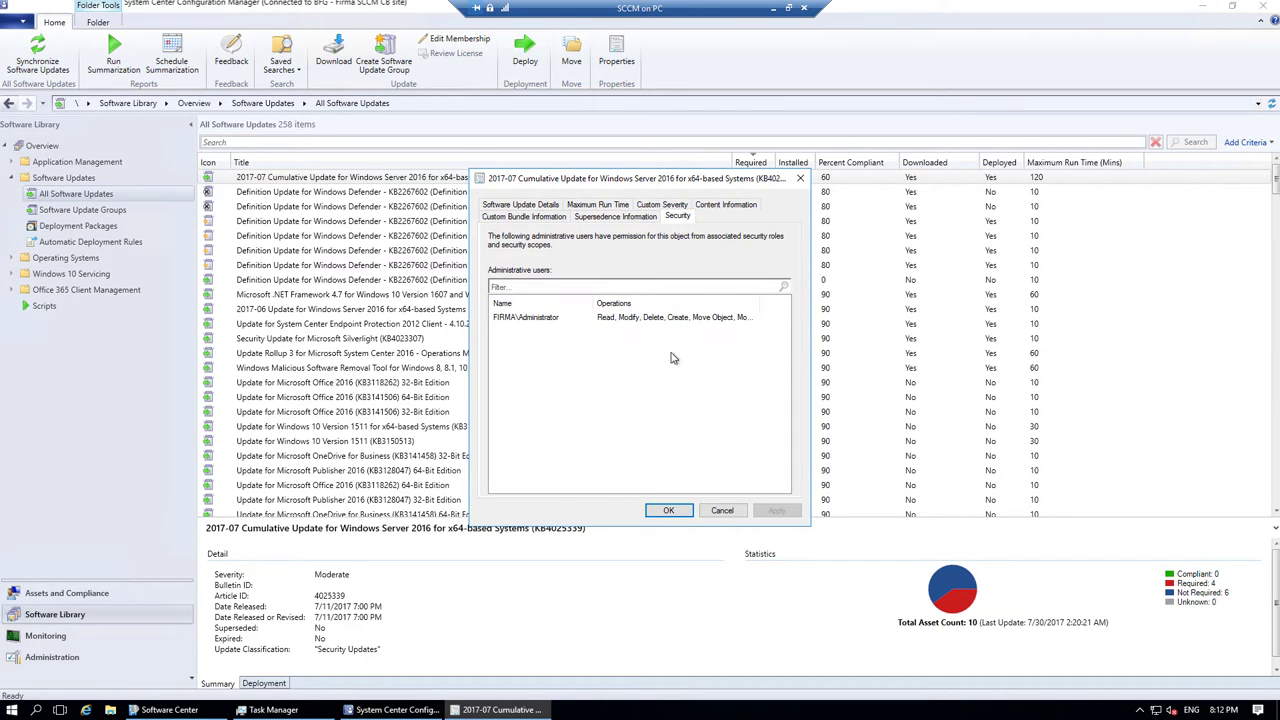
pyautogui.click(722, 511)
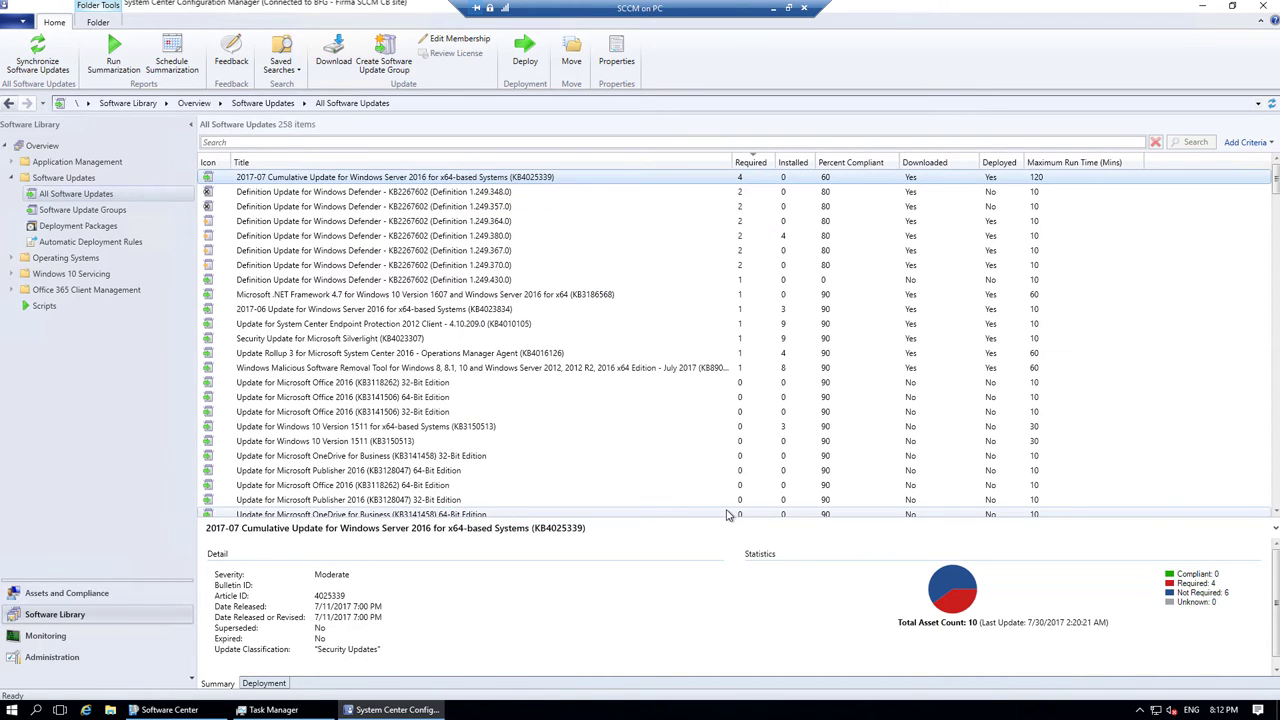
# Review which updates are superseded by the Windows Defender definition update 1.249.430.0, and close its properties.
pyautogui.click(528, 280)
pyautogui.click(614, 72)
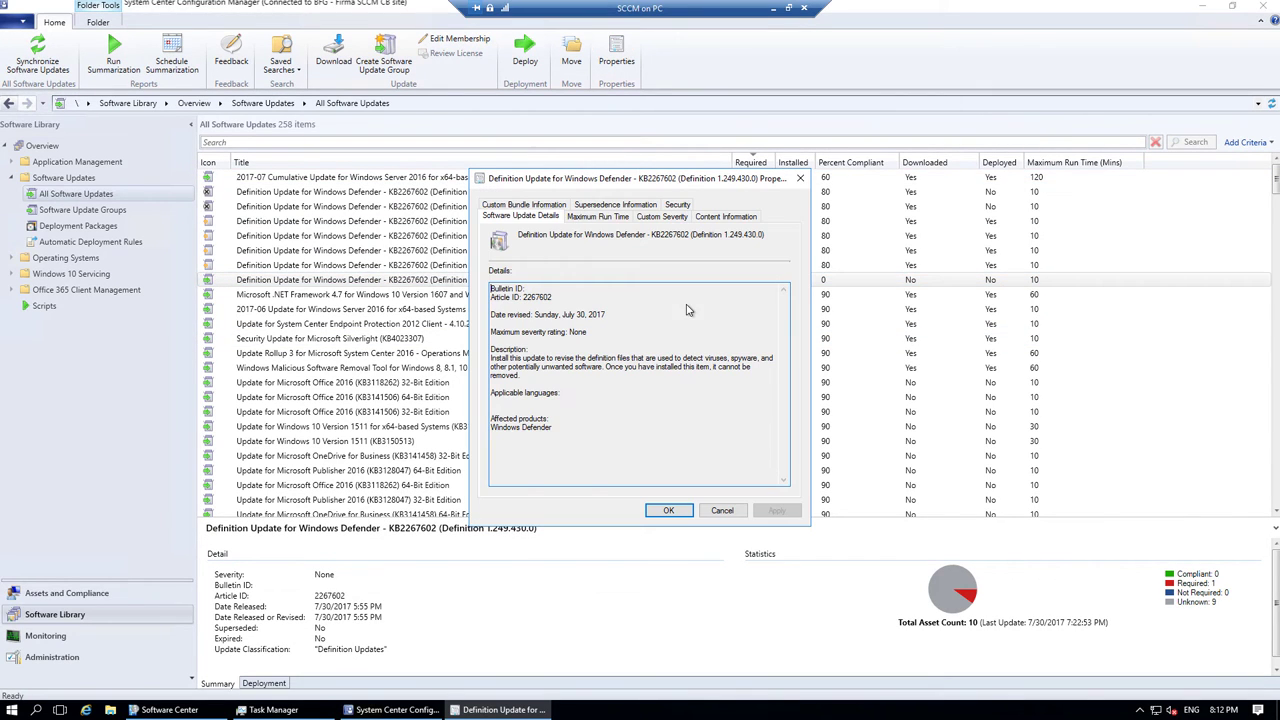
pyautogui.click(606, 205)
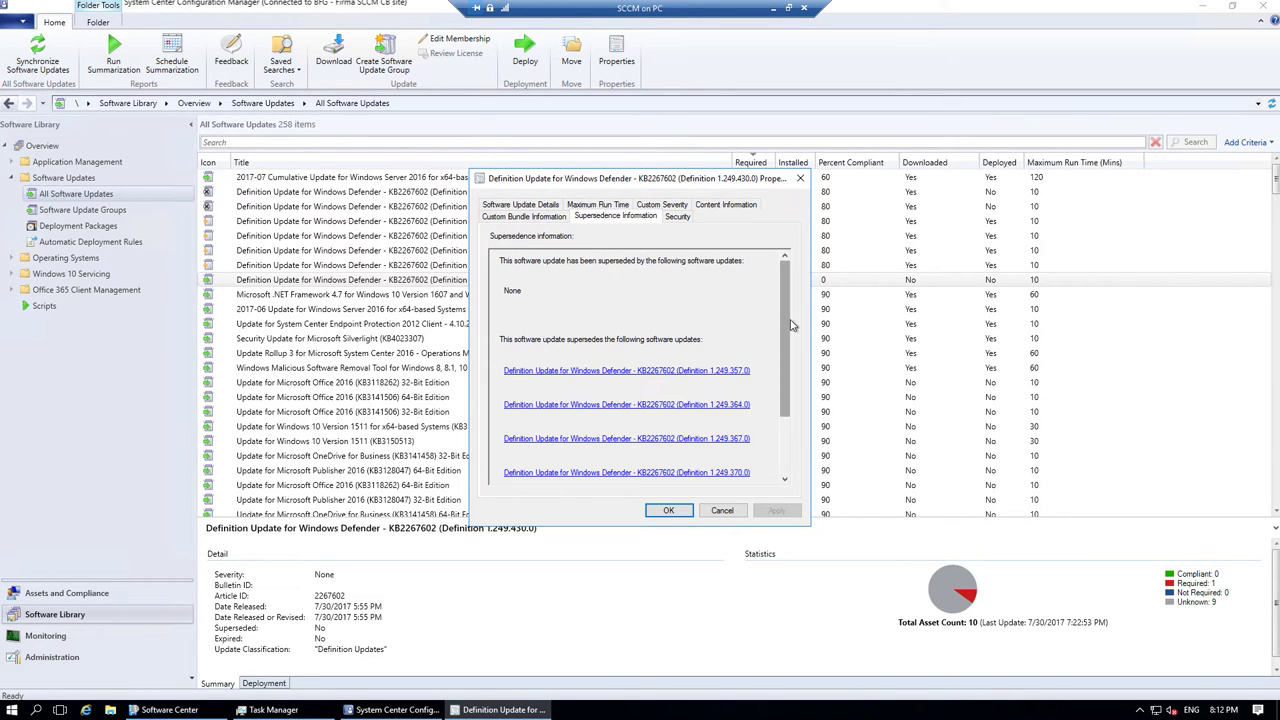
pyautogui.scroll(-2, 784, 363)
pyautogui.scroll(-2, 784, 363)
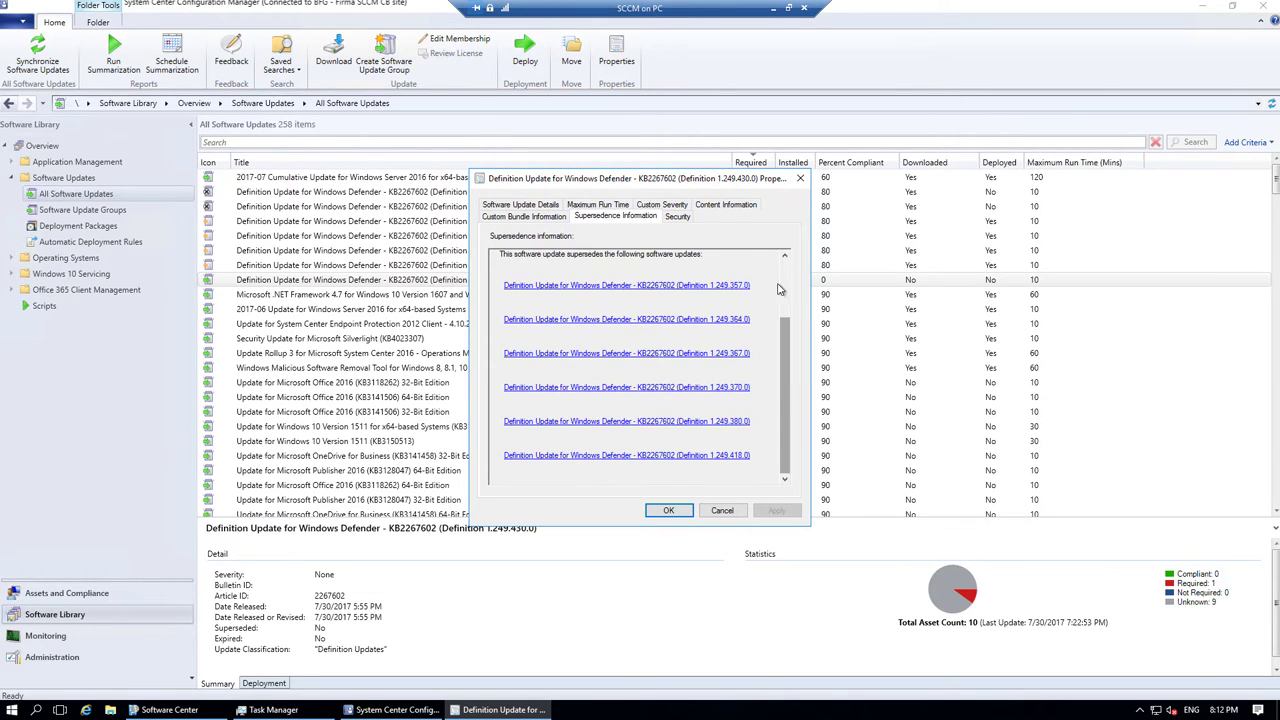
pyautogui.moveTo(701, 180); pyautogui.dragTo(783, 114)
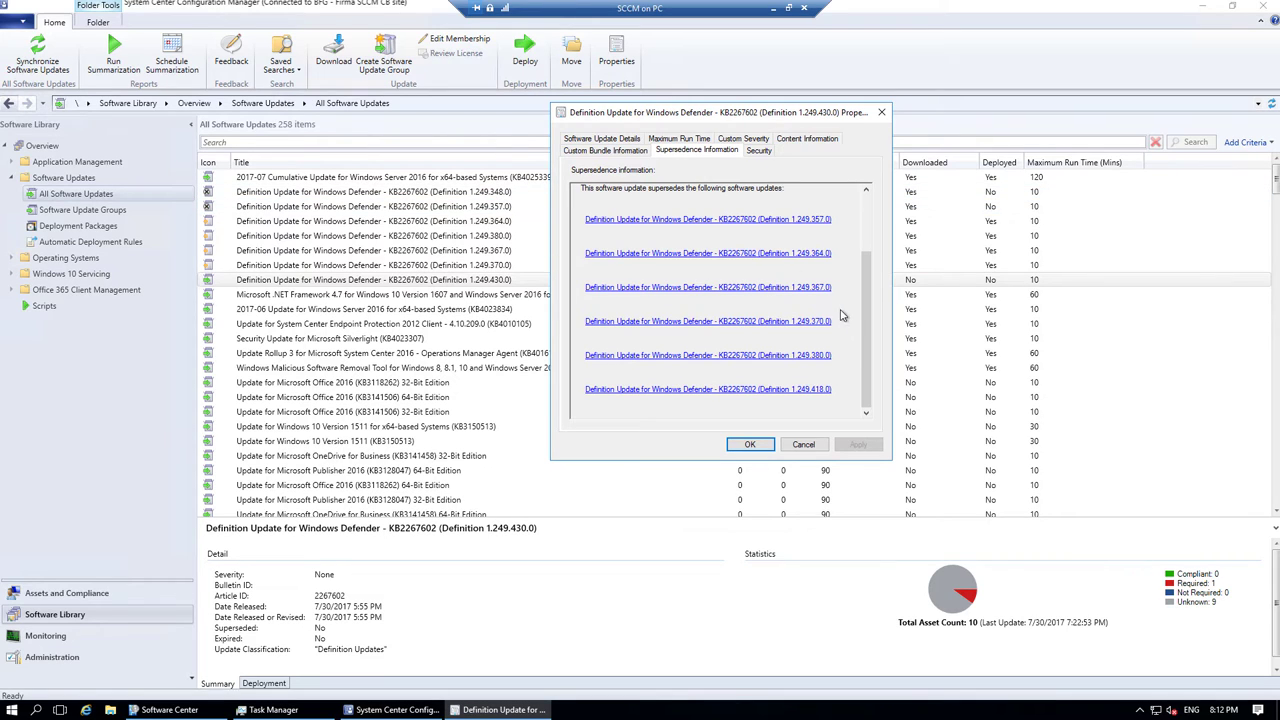
pyautogui.moveTo(870, 377)
pyautogui.mouseDown()
pyautogui.moveTo(868, 362)
pyautogui.moveTo(864, 377)
pyautogui.mouseUp()
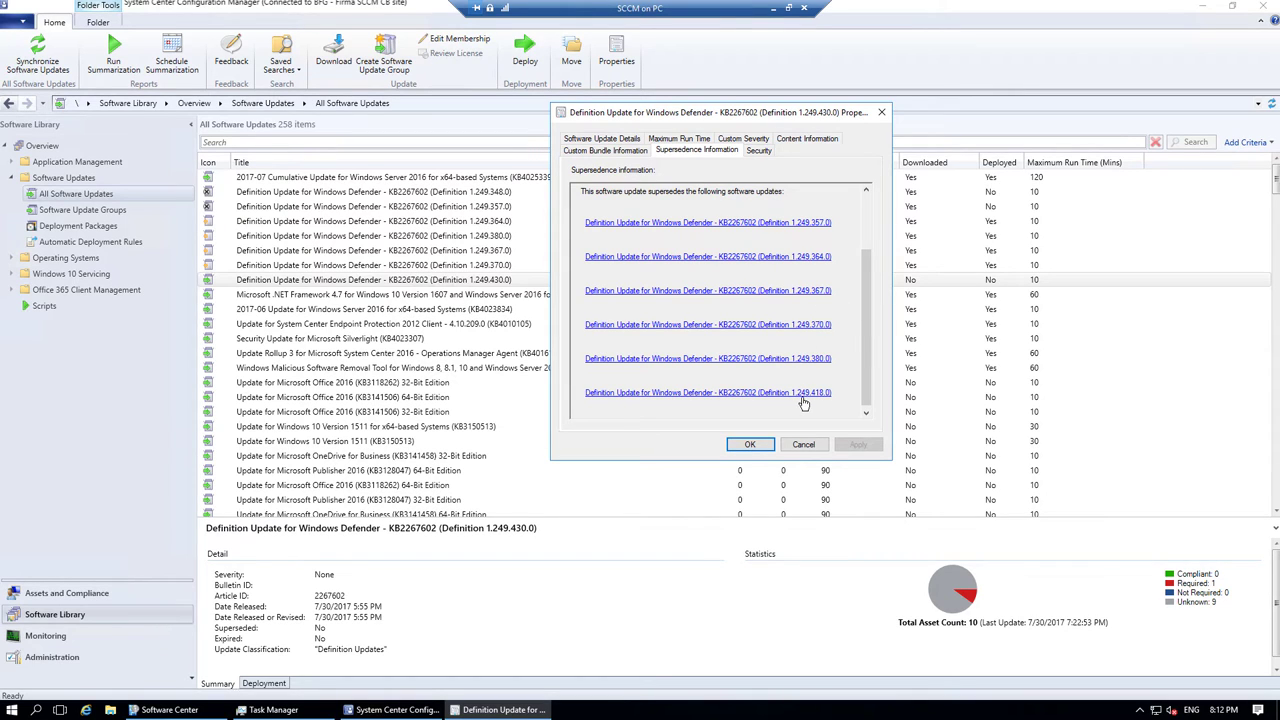
pyautogui.click(750, 444)
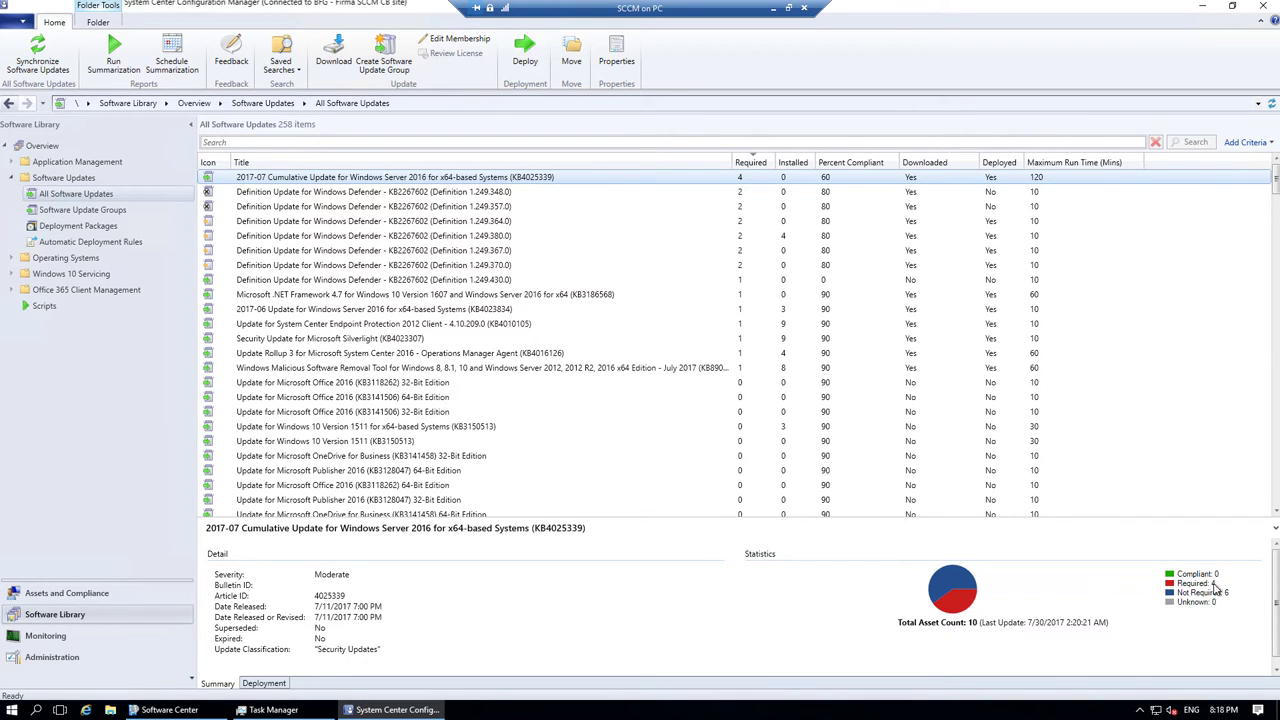
# Search All Software Updates for 25339.
pyautogui.moveTo(1213, 592)
pyautogui.click(252, 142)
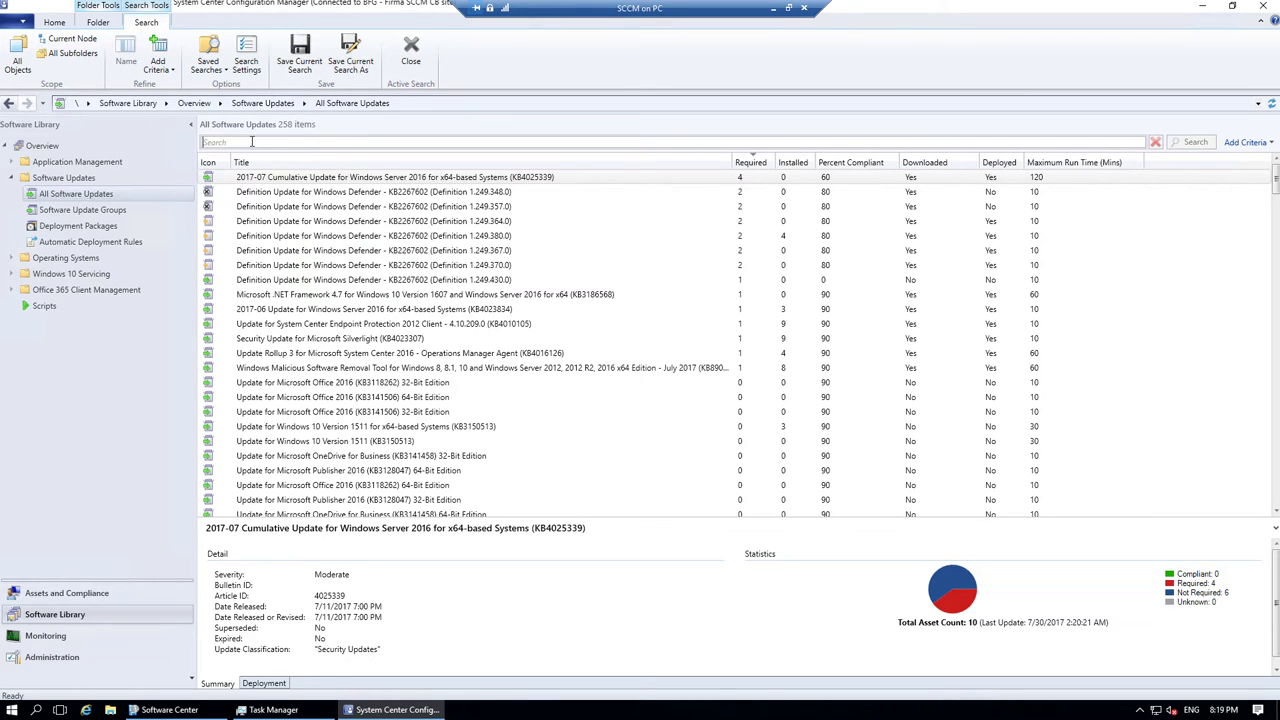
pyautogui.write('25339')
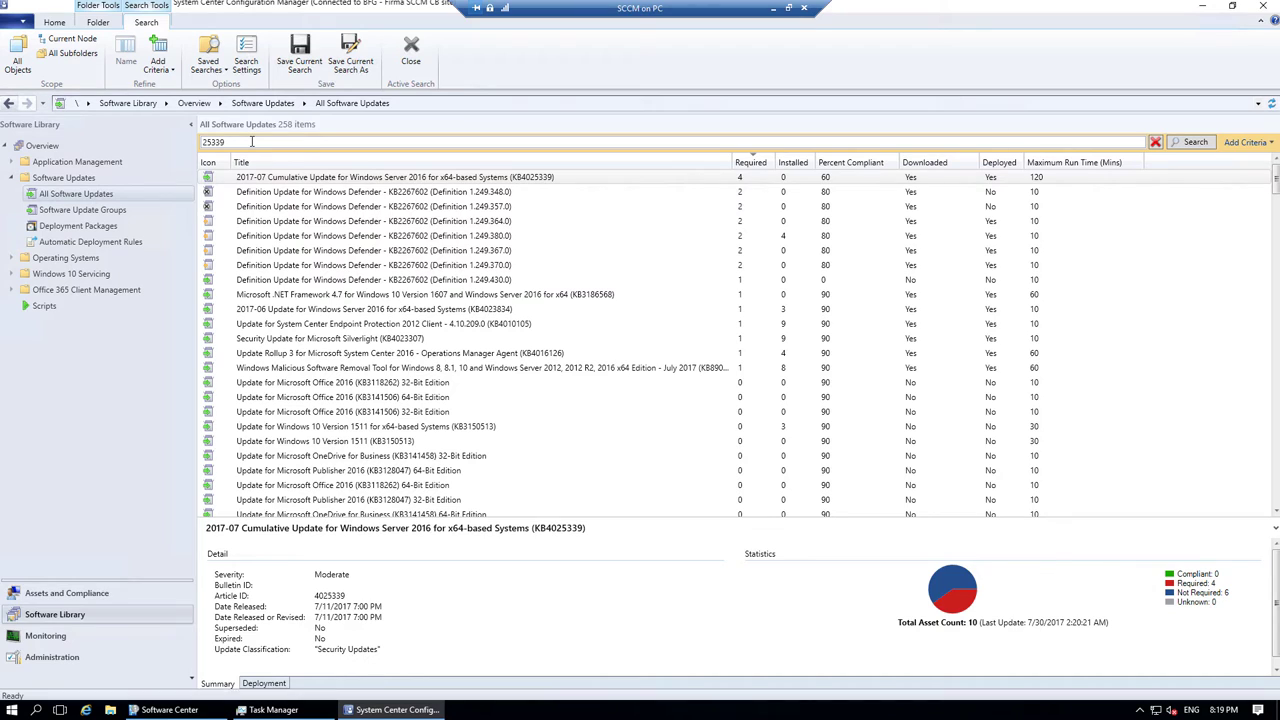
pyautogui.press('Return')
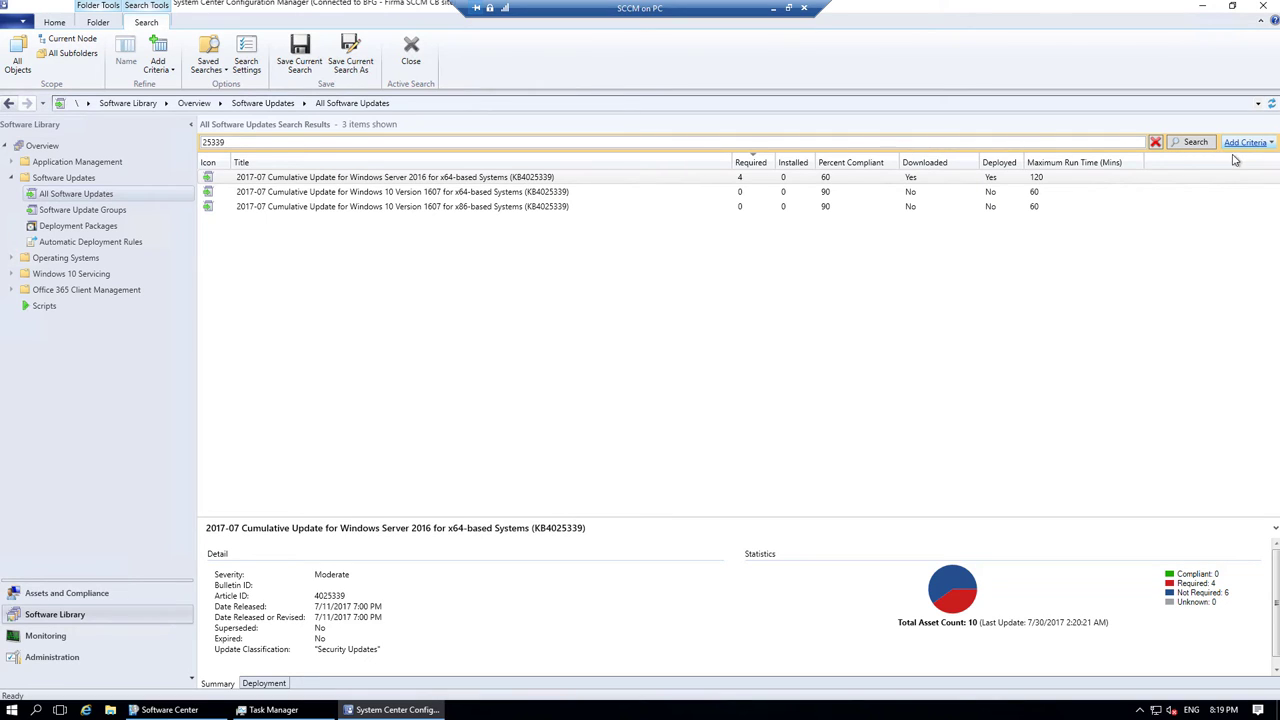
# Add Required and Product as criteria to the software updates search.
pyautogui.click(1270, 144)
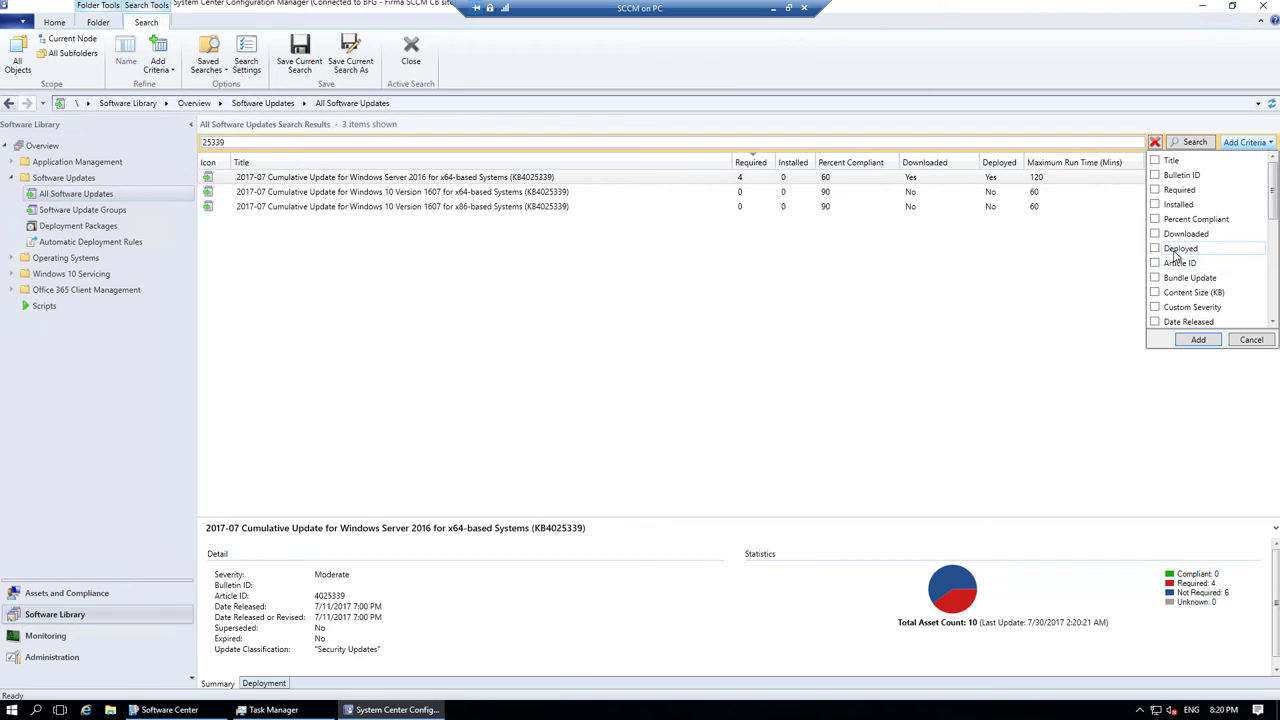
pyautogui.moveTo(1274, 205); pyautogui.dragTo(1273, 285)
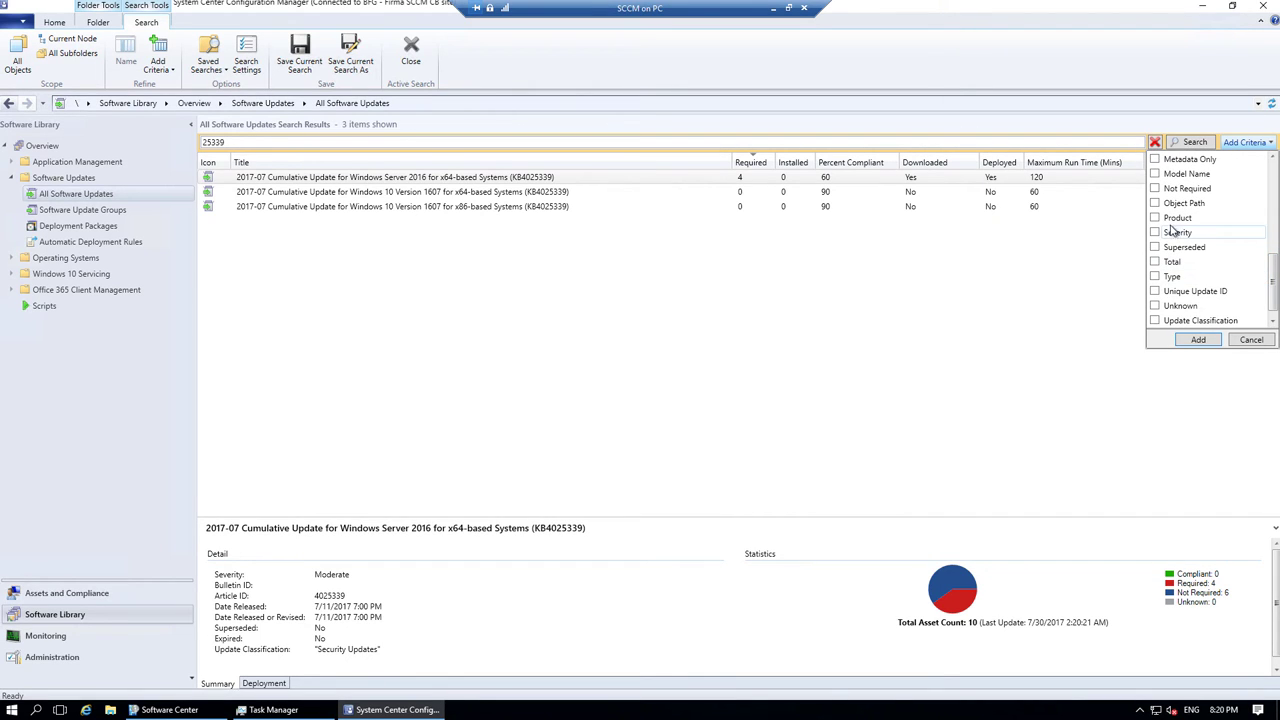
pyautogui.moveTo(1273, 285); pyautogui.dragTo(1277, 192)
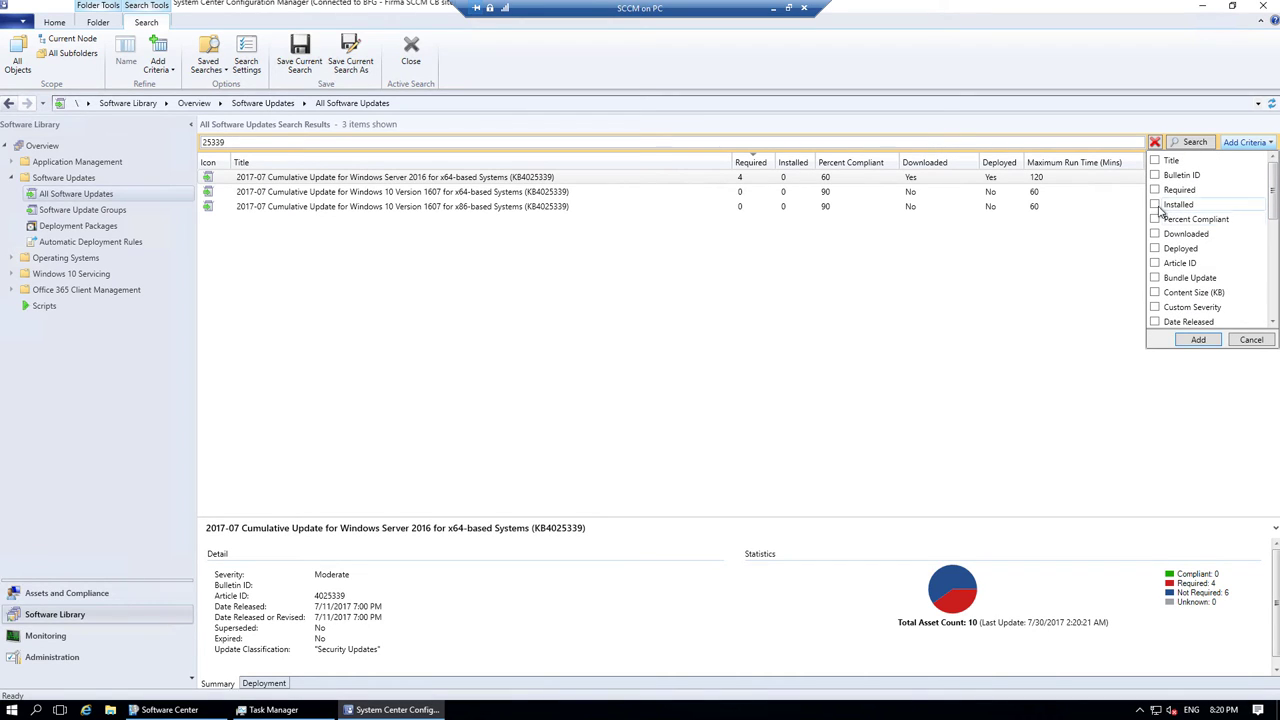
pyautogui.click(1155, 190)
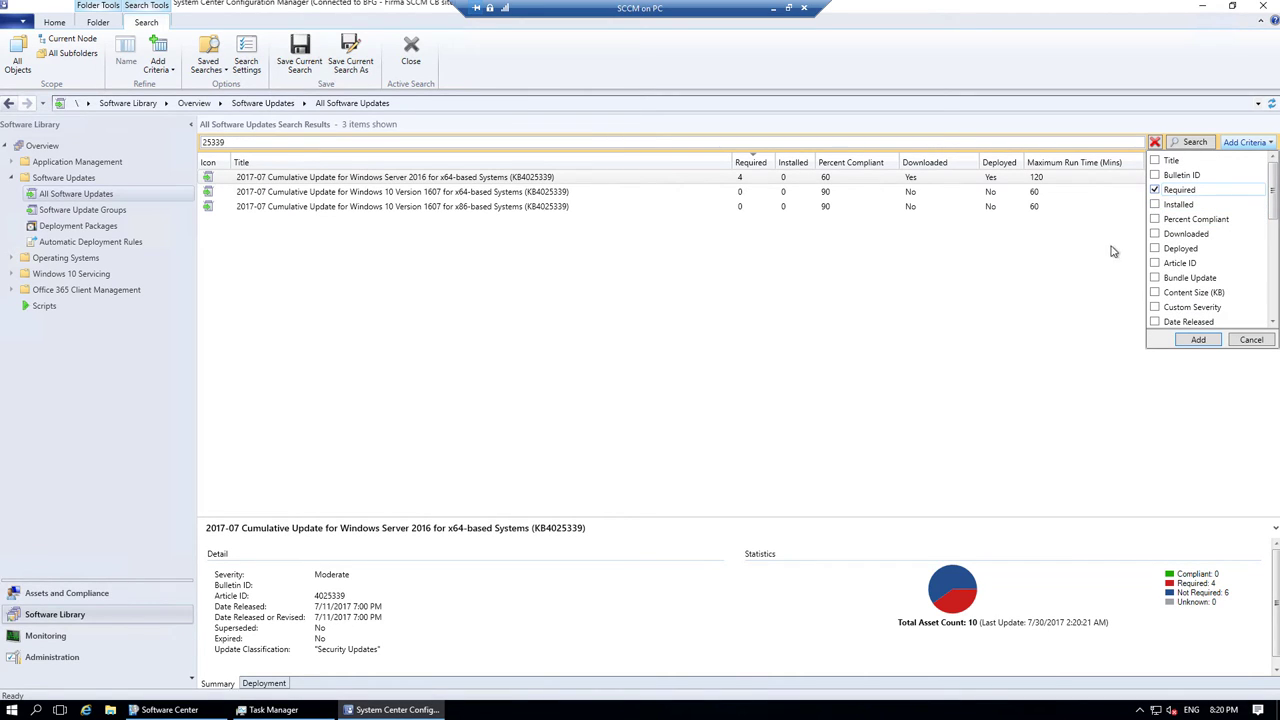
pyautogui.click(1198, 340)
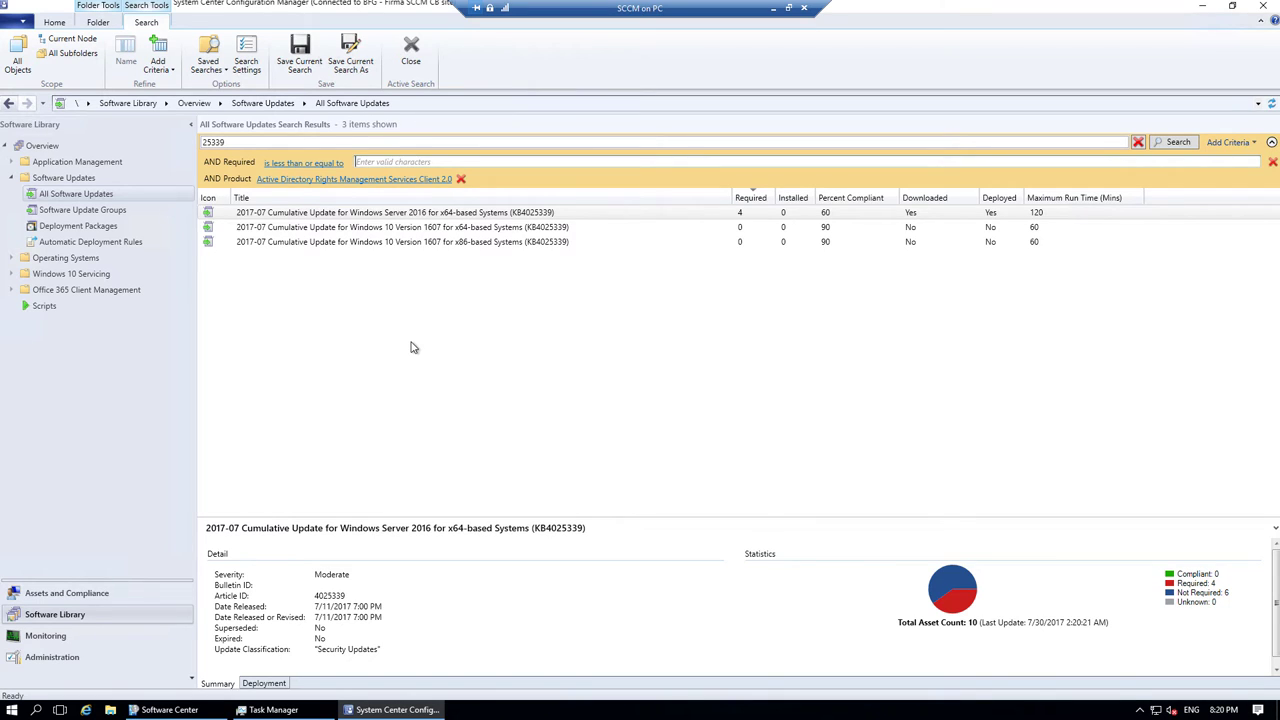
# Set the search criteria to Required is greater than or equal to 1 and Product Windows Server 2016.
pyautogui.click(305, 163)
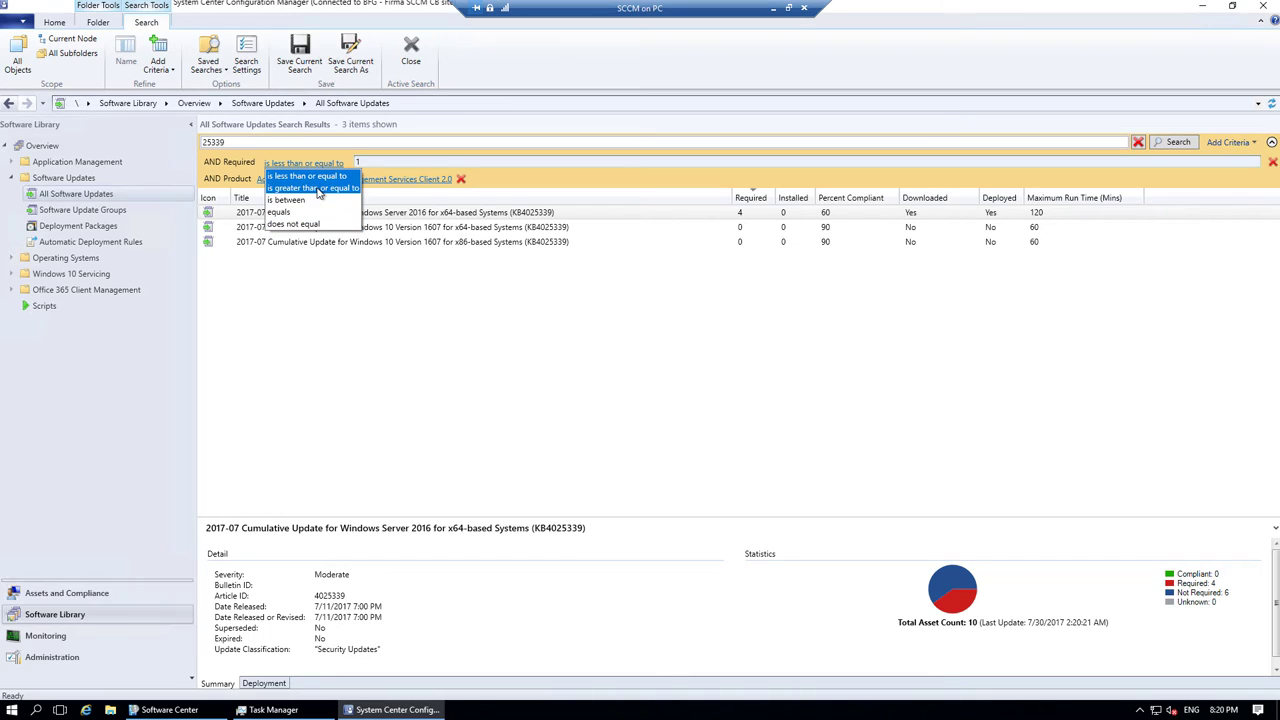
pyautogui.click(318, 189)
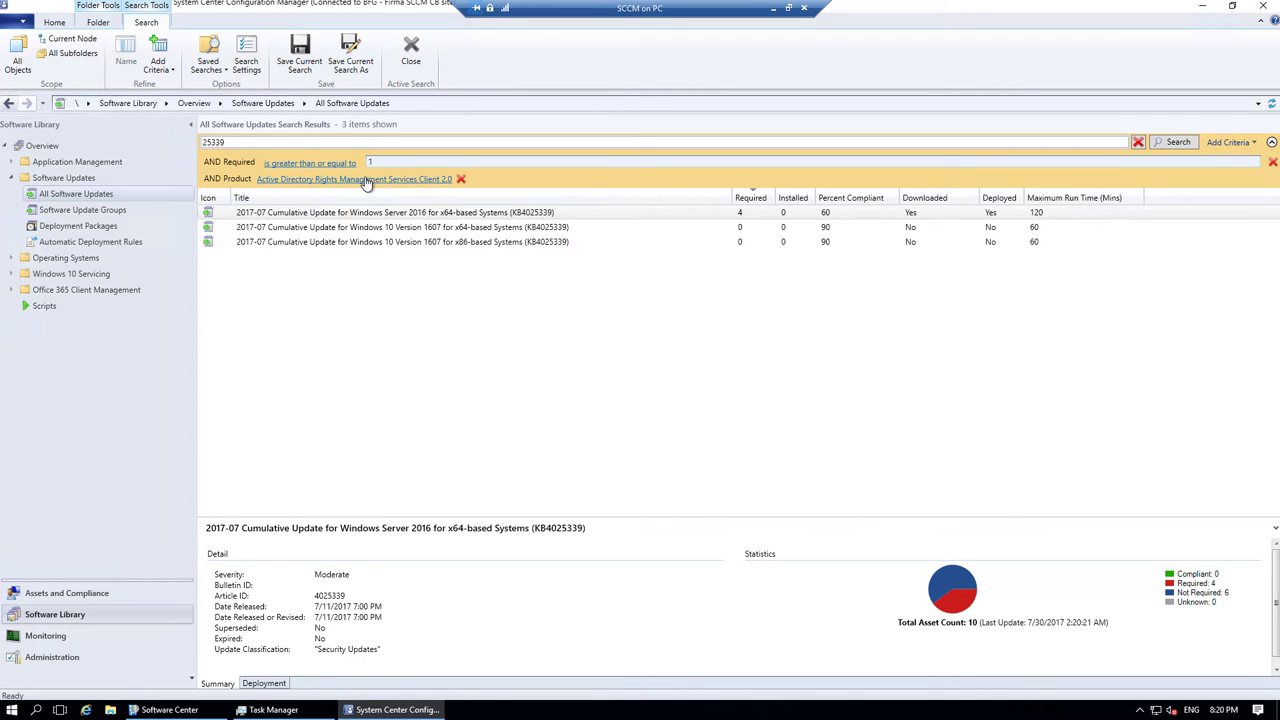
pyautogui.moveTo(581, 220); pyautogui.dragTo(600, 657)
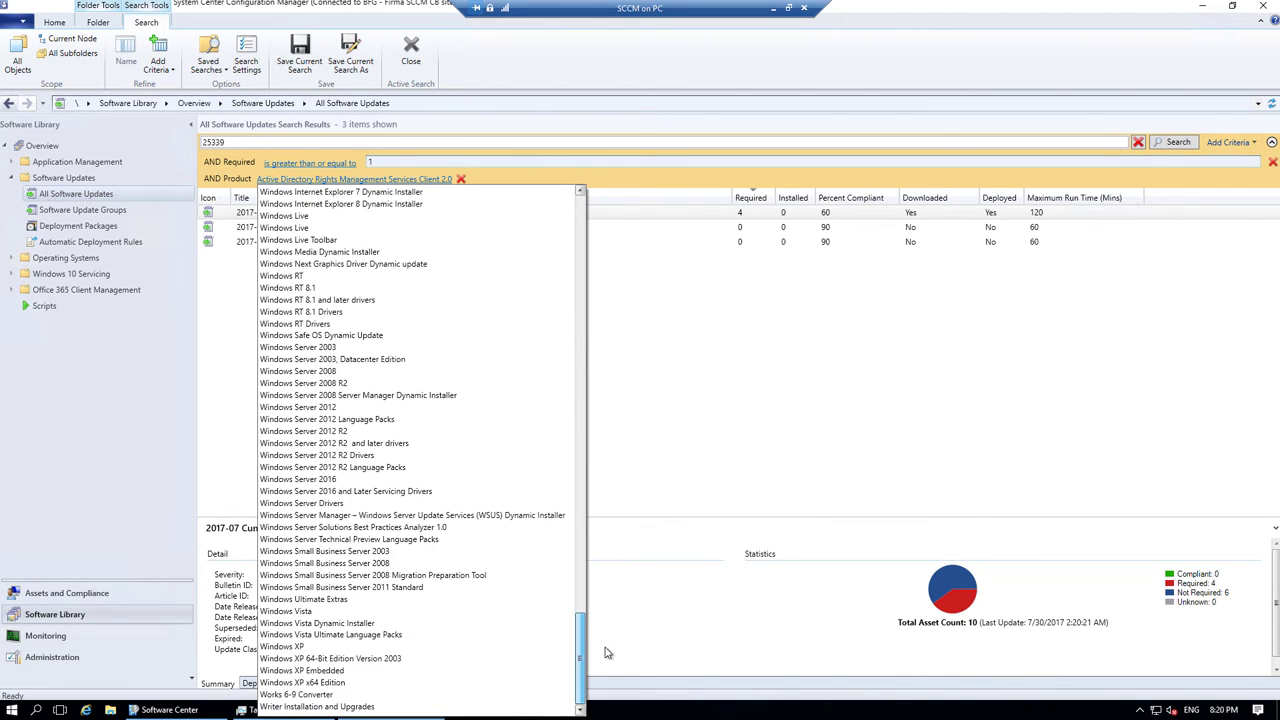
pyautogui.click(320, 480)
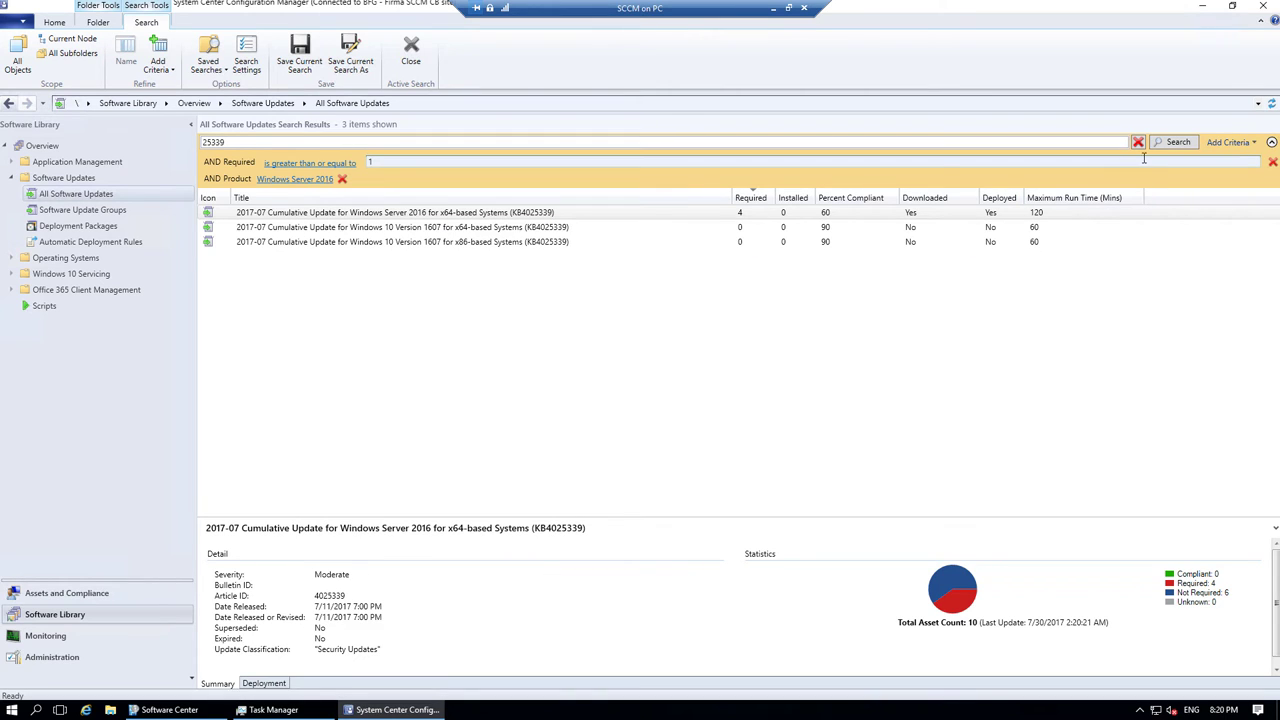
# Run the software updates search with the added criteria, and repeat it with the 25339 search text removed.
pyautogui.click(1175, 146)
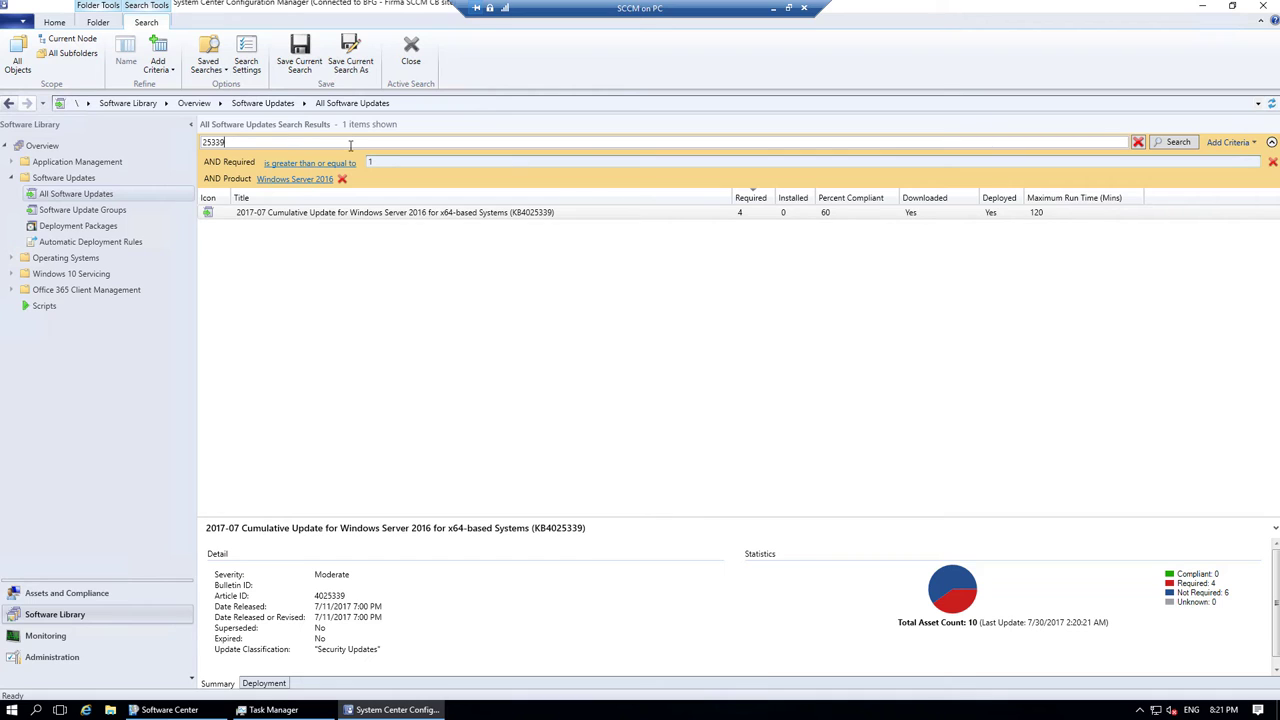
pyautogui.press('BackSpace')
pyautogui.press('BackSpace')
pyautogui.press('BackSpace')
pyautogui.press('BackSpace')
pyautogui.click(1178, 148)
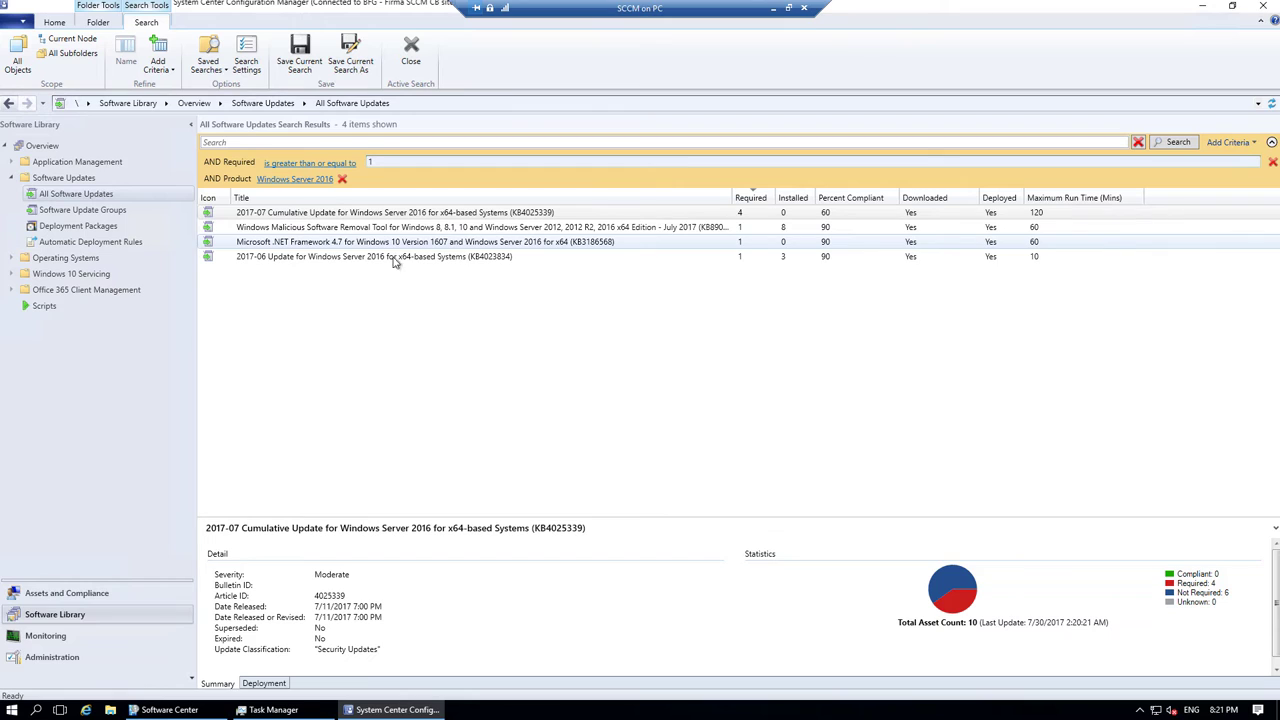
# Save the current search under the name All required updates for Windows Server 2016.
pyautogui.click(368, 60)
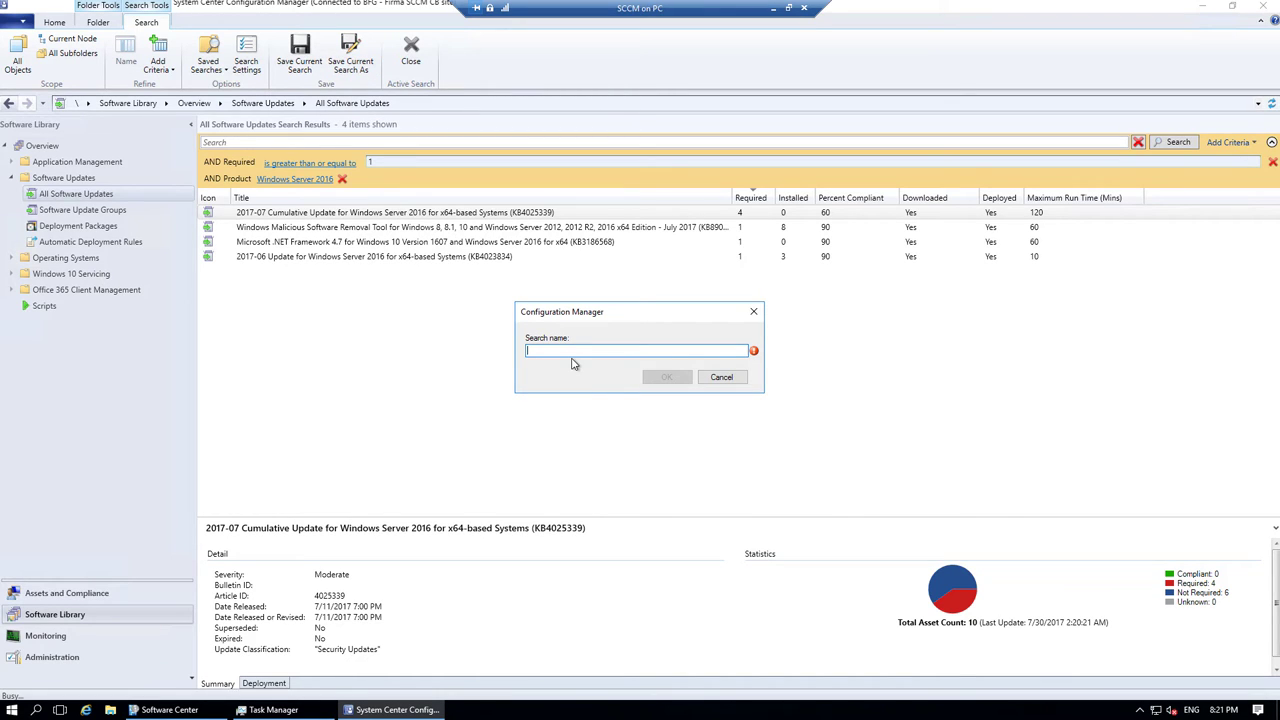
pyautogui.write('A')
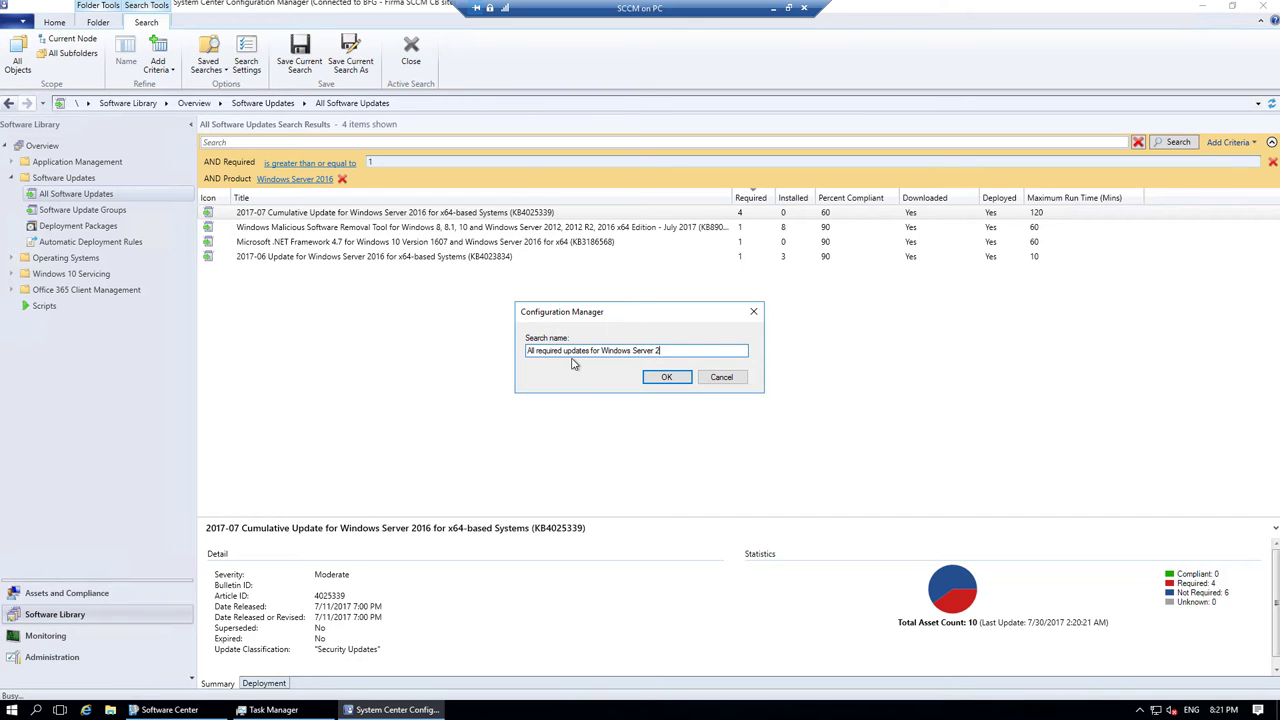
pyautogui.click(666, 377)
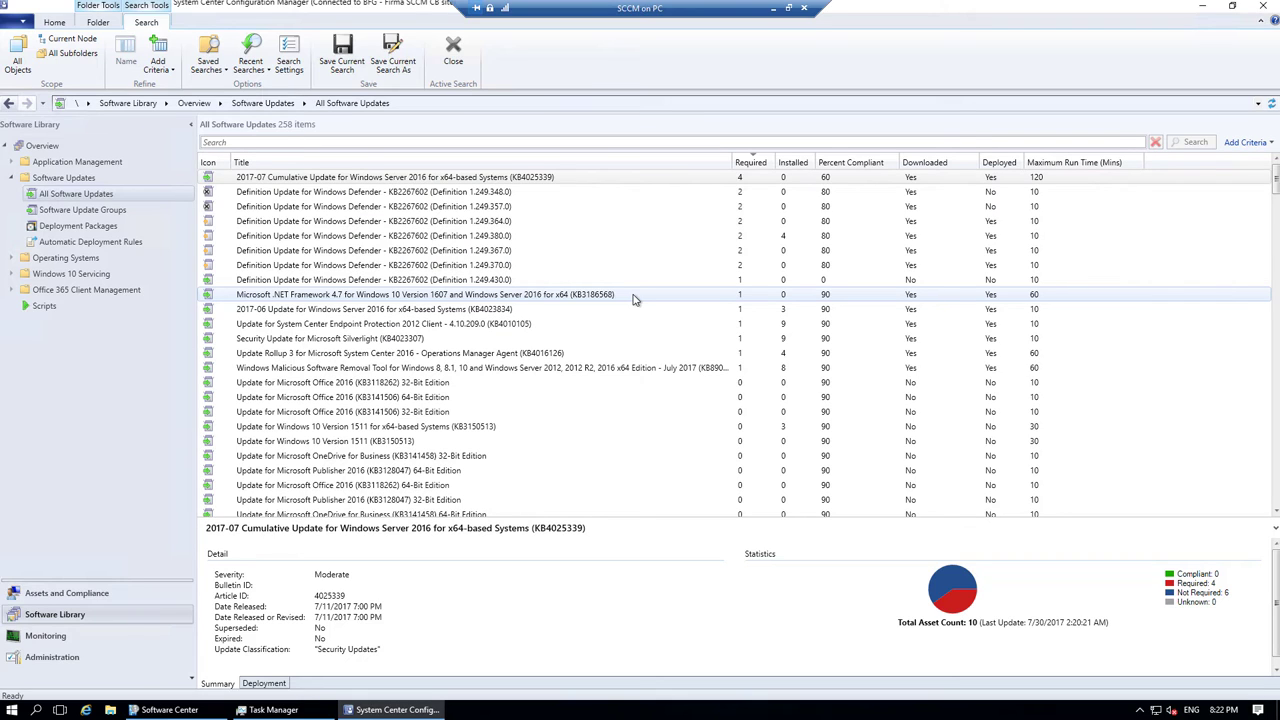
# Apply the saved search All required updates for Windows Server 2016 from the searches saved for the current node.
pyautogui.click(266, 72)
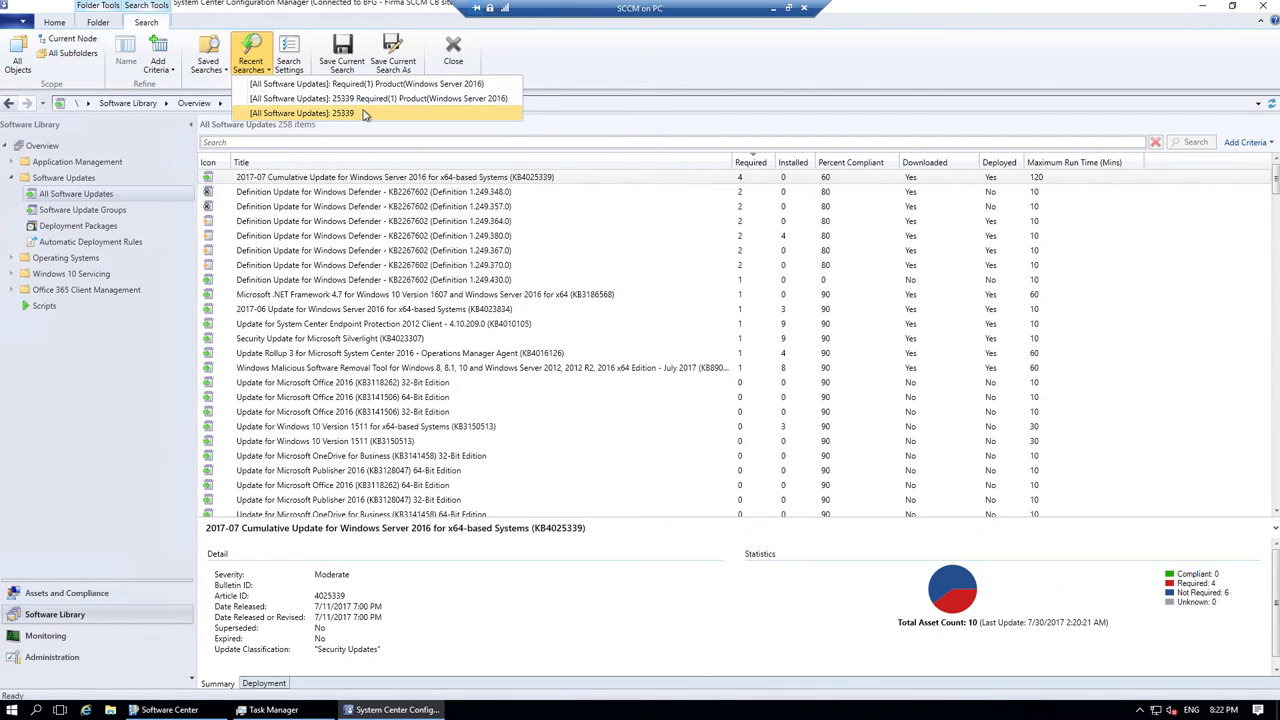
pyautogui.click(211, 70)
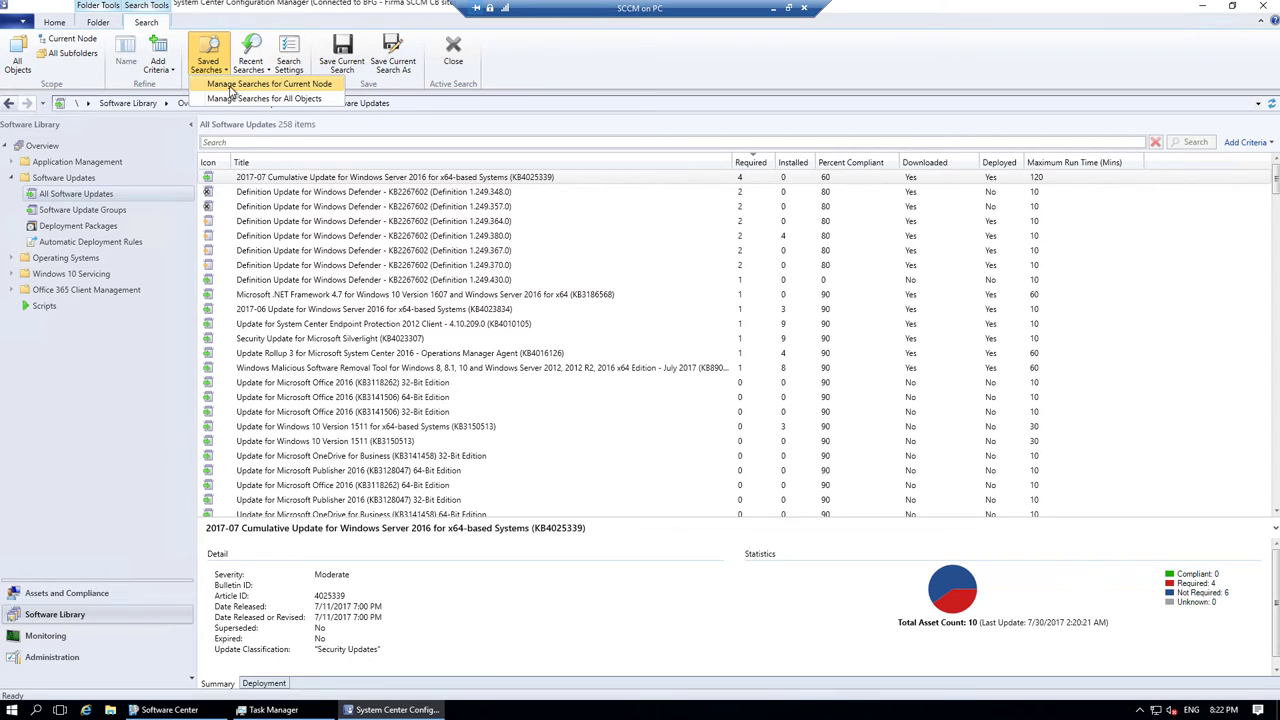
pyautogui.click(285, 89)
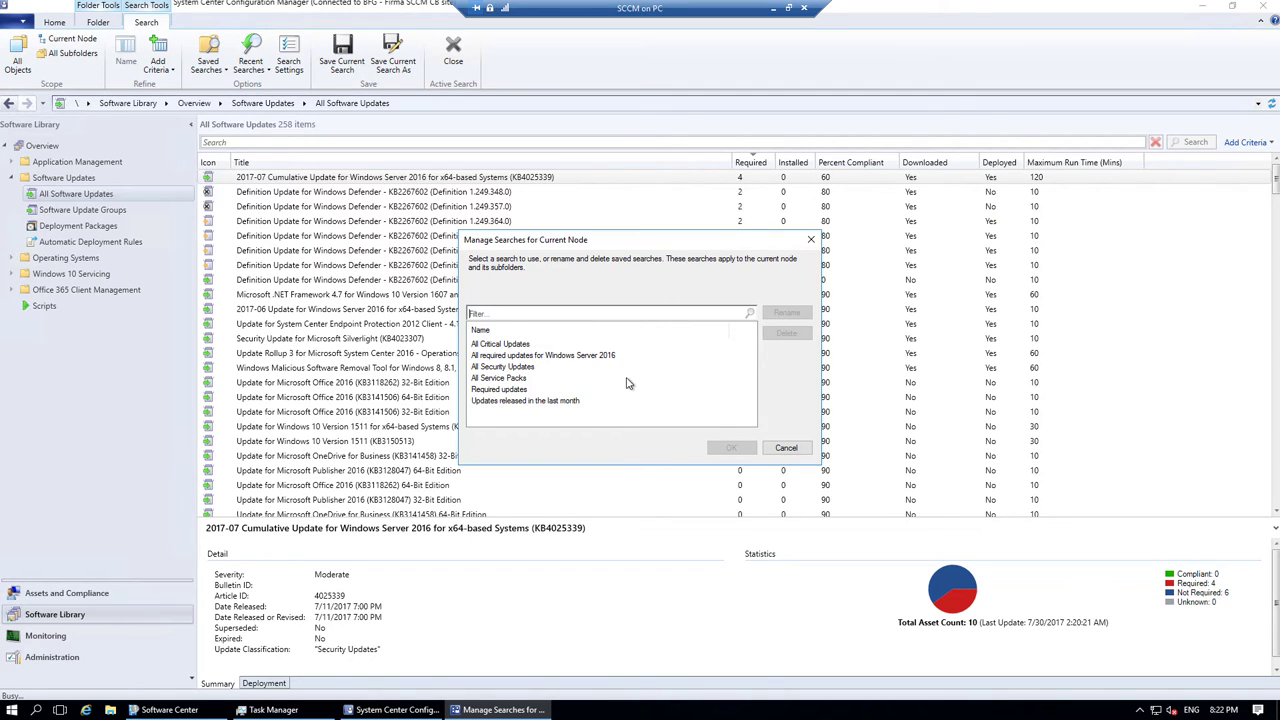
pyautogui.click(577, 356)
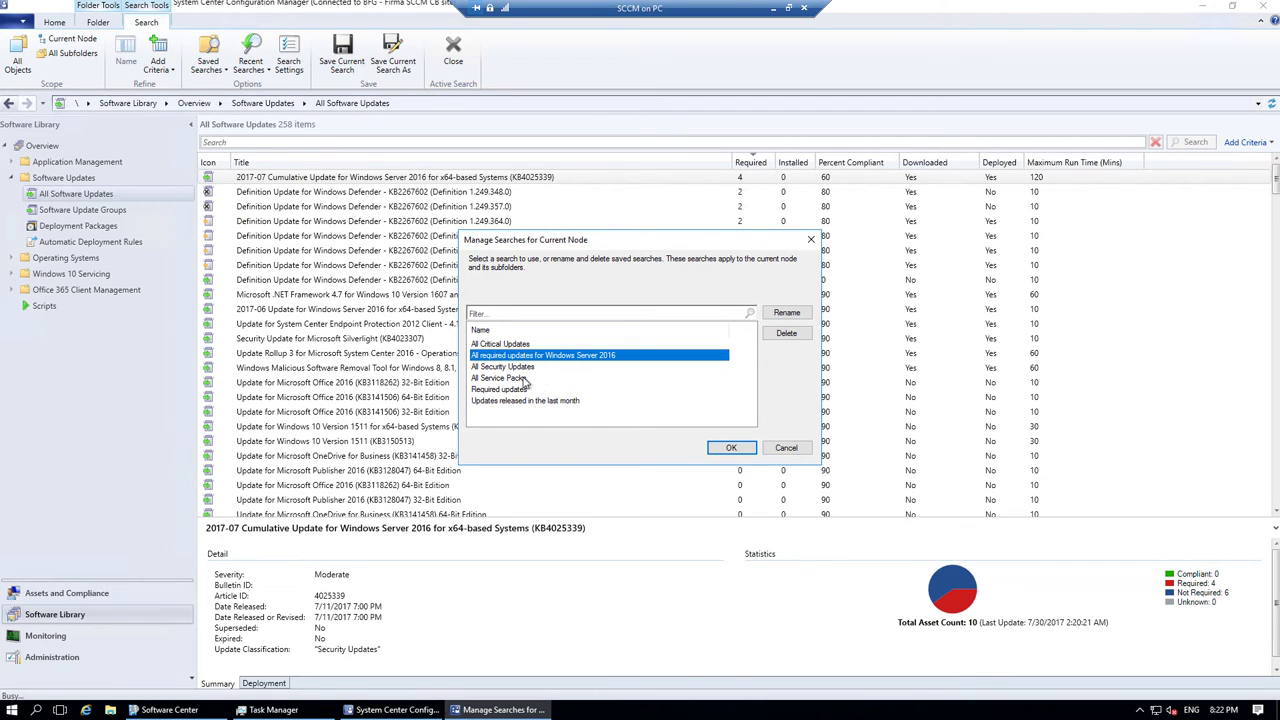
pyautogui.click(508, 390)
pyautogui.click(545, 401)
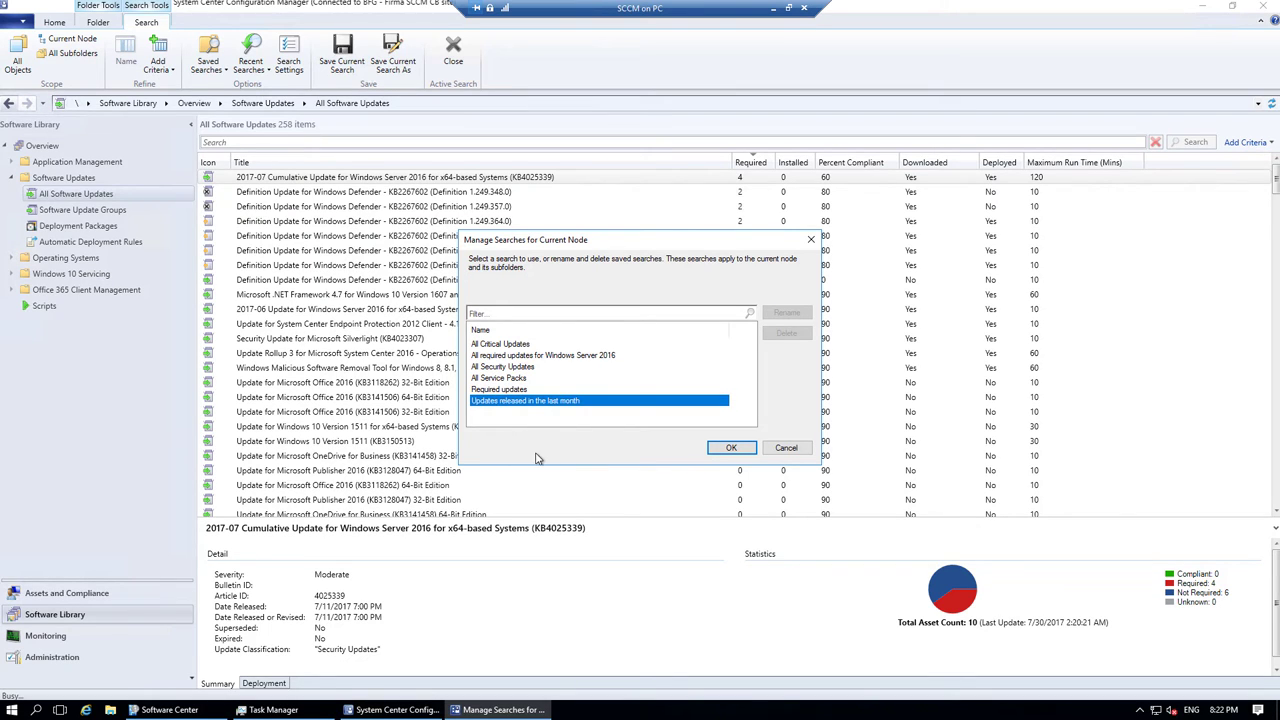
pyautogui.click(516, 357)
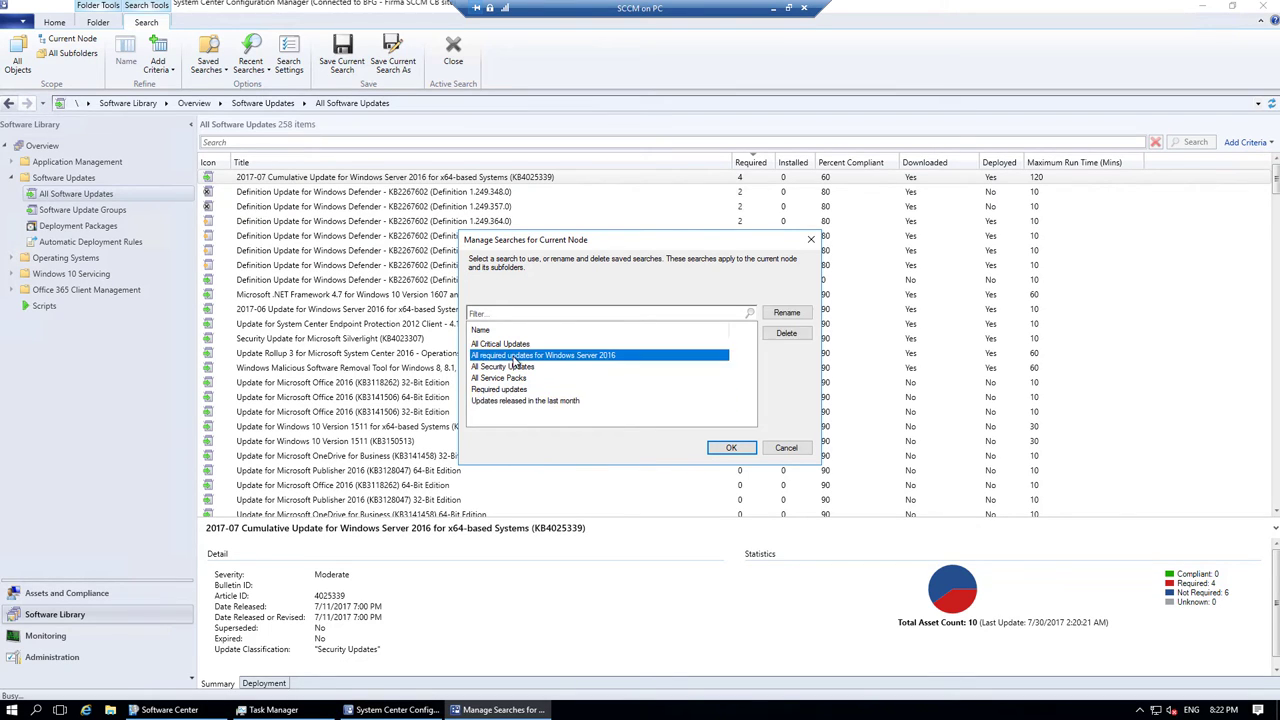
pyautogui.click(729, 448)
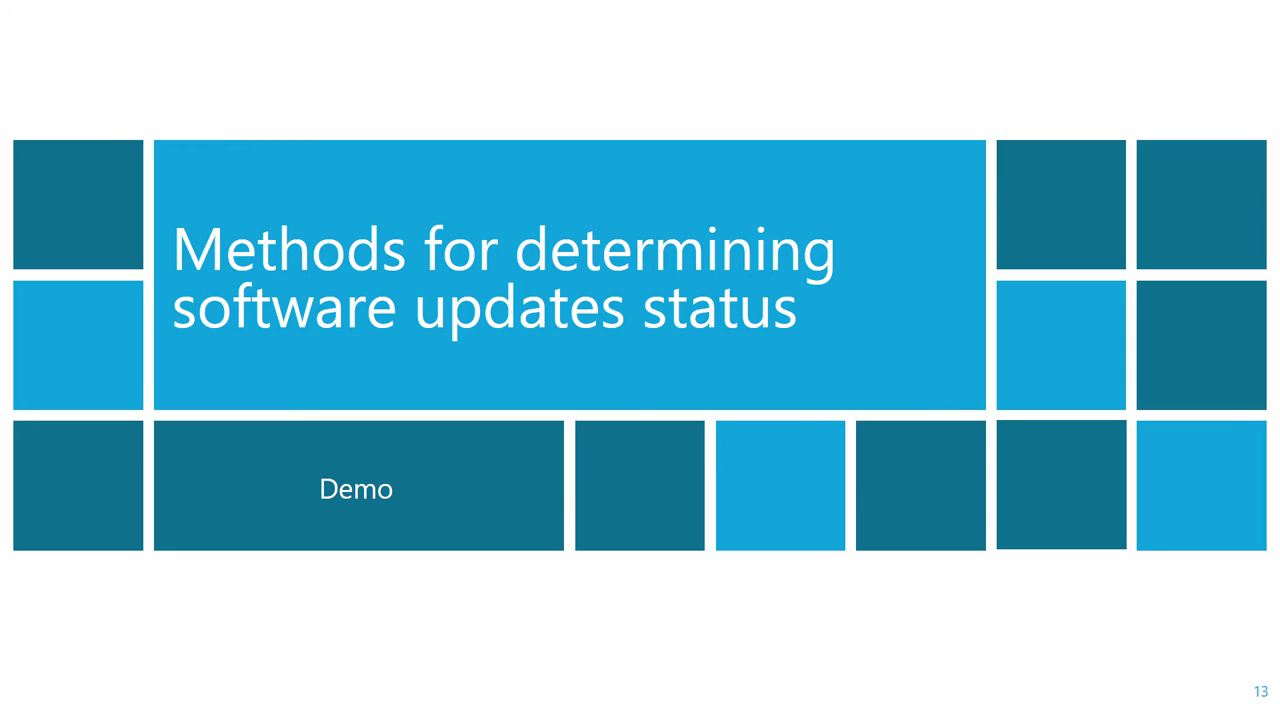
pyautogui.press('Right')
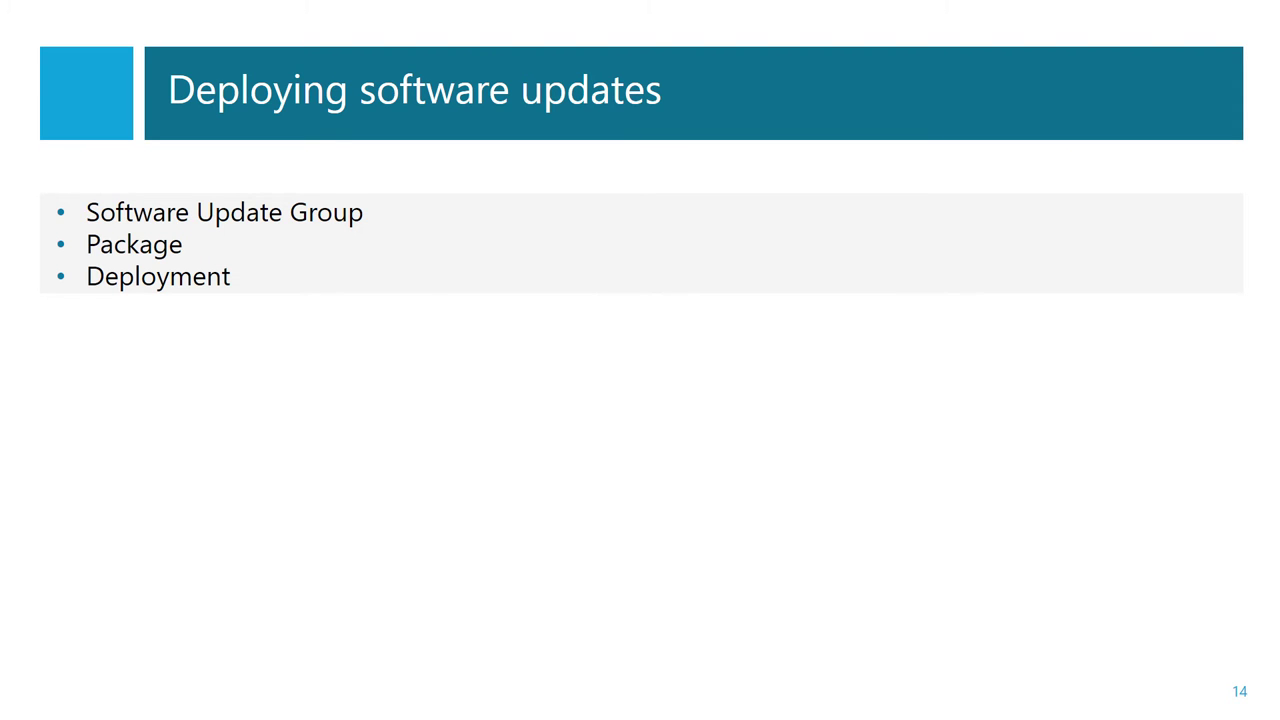
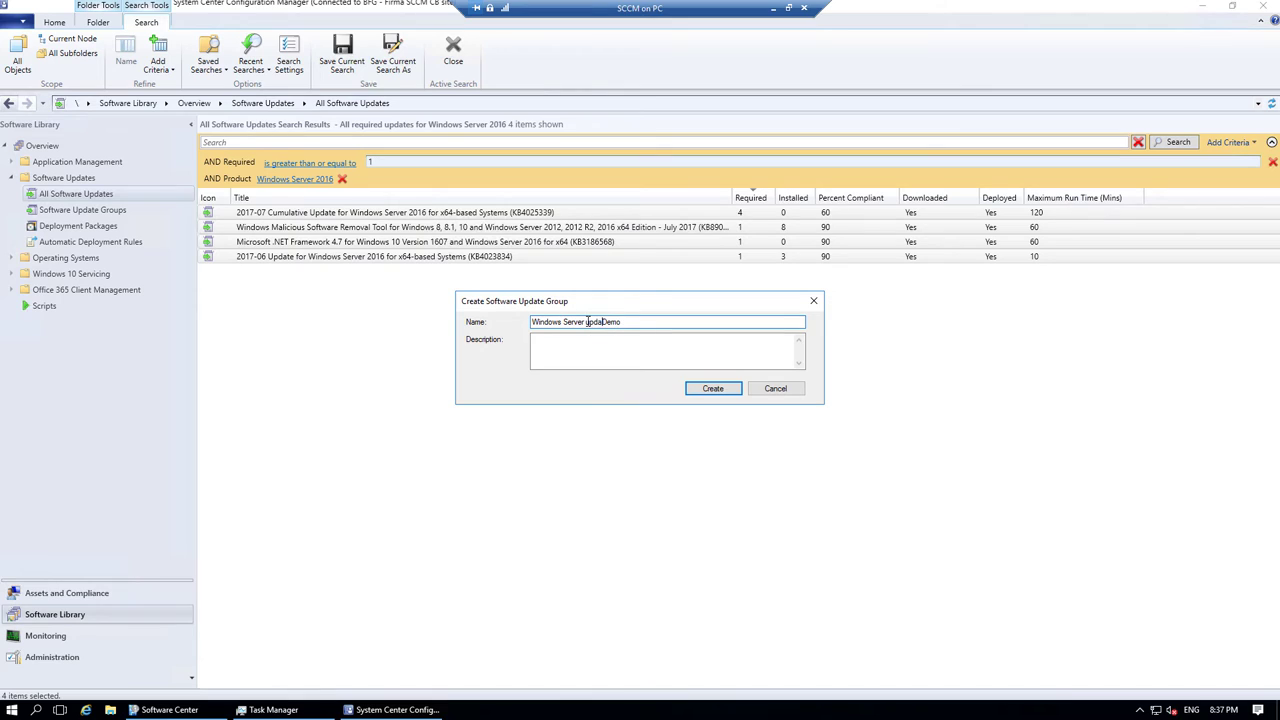
# Create the software update group Windows Server updates Demo, and widen the Name and Created By columns in the Software Update Groups list.
pyautogui.click(714, 391)
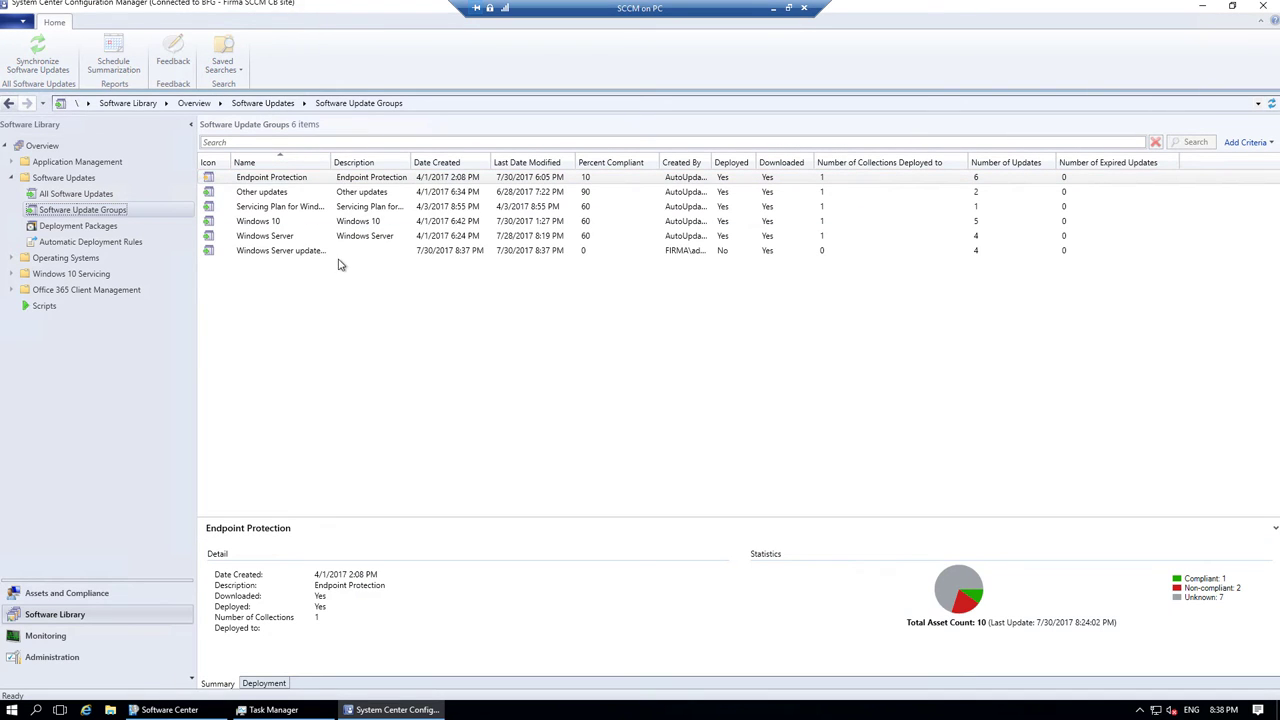
pyautogui.moveTo(333, 163); pyautogui.dragTo(398, 163)
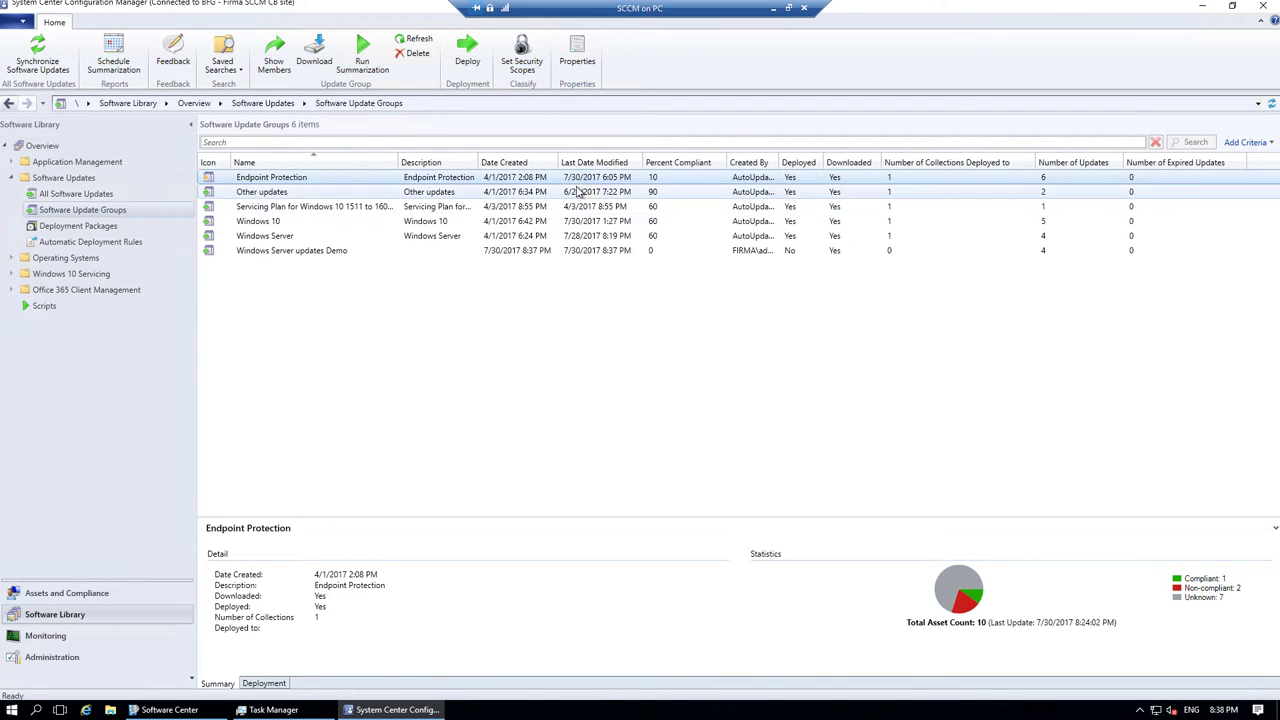
pyautogui.moveTo(778, 162); pyautogui.dragTo(818, 162)
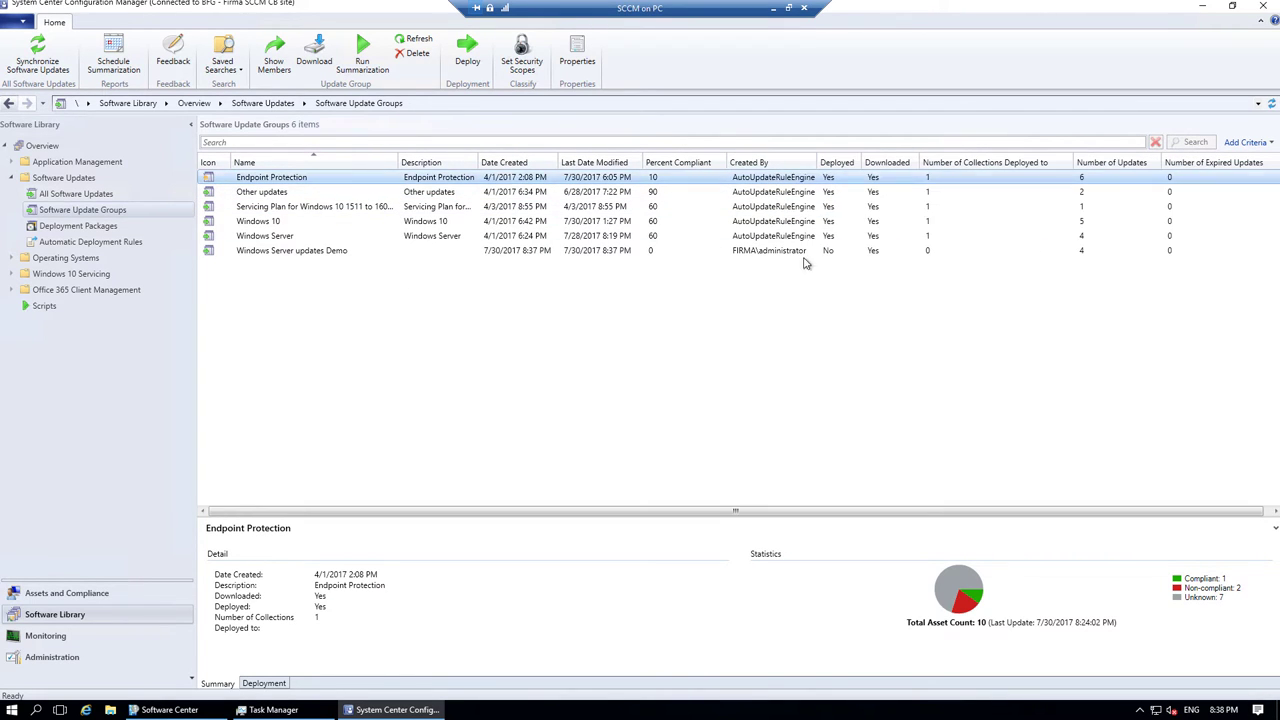
# Show the member updates of the Windows Server updates Demo group, and start deploying the group.
pyautogui.click(764, 252)
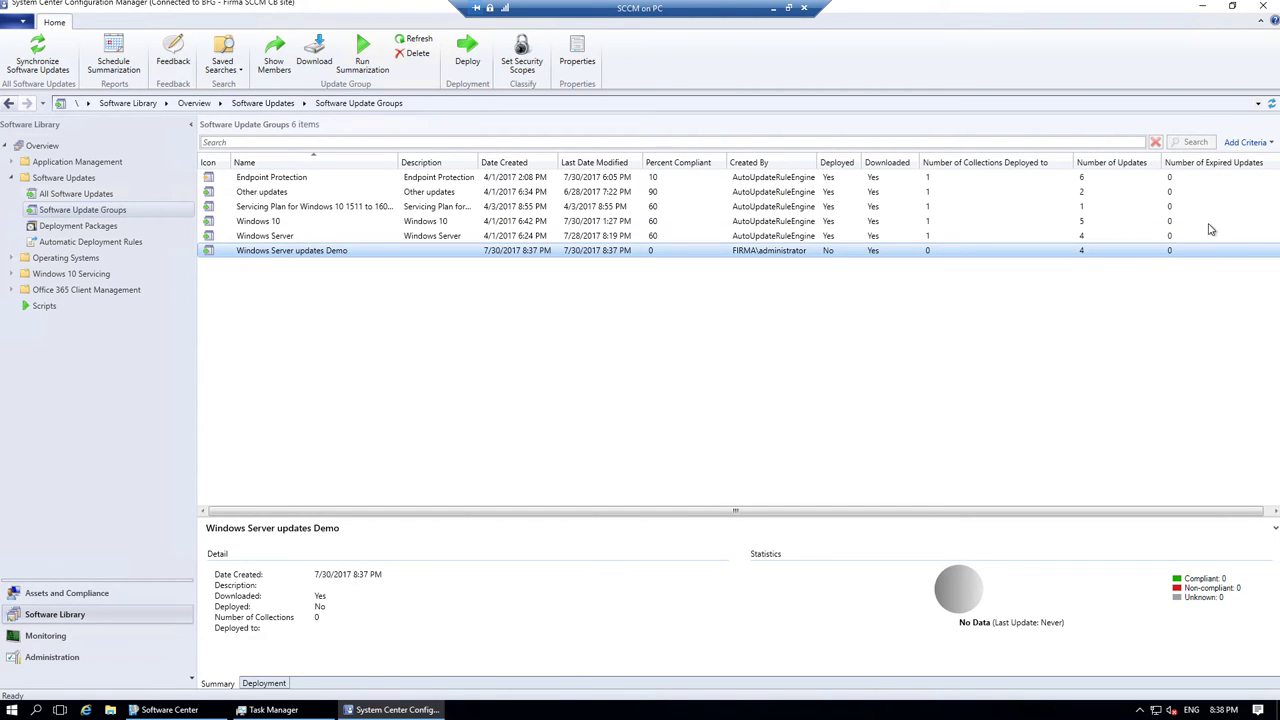
pyautogui.doubleClick(309, 255)
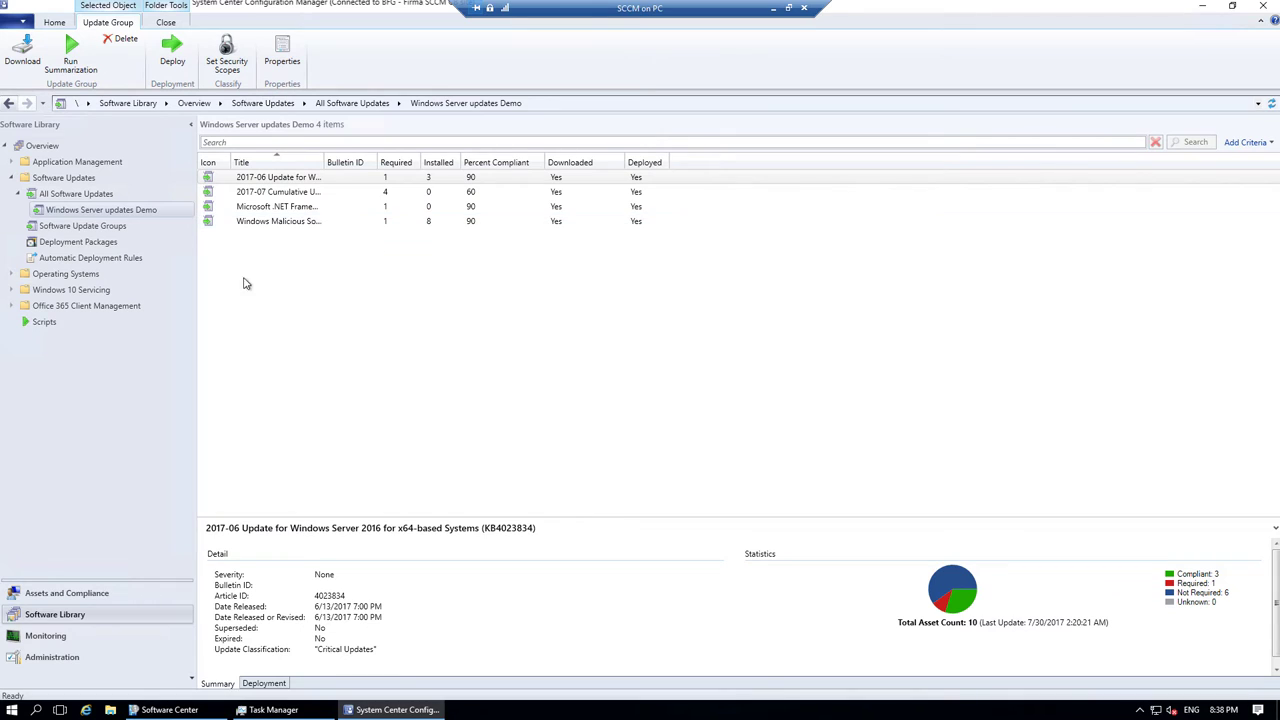
pyautogui.rightClick(90, 216)
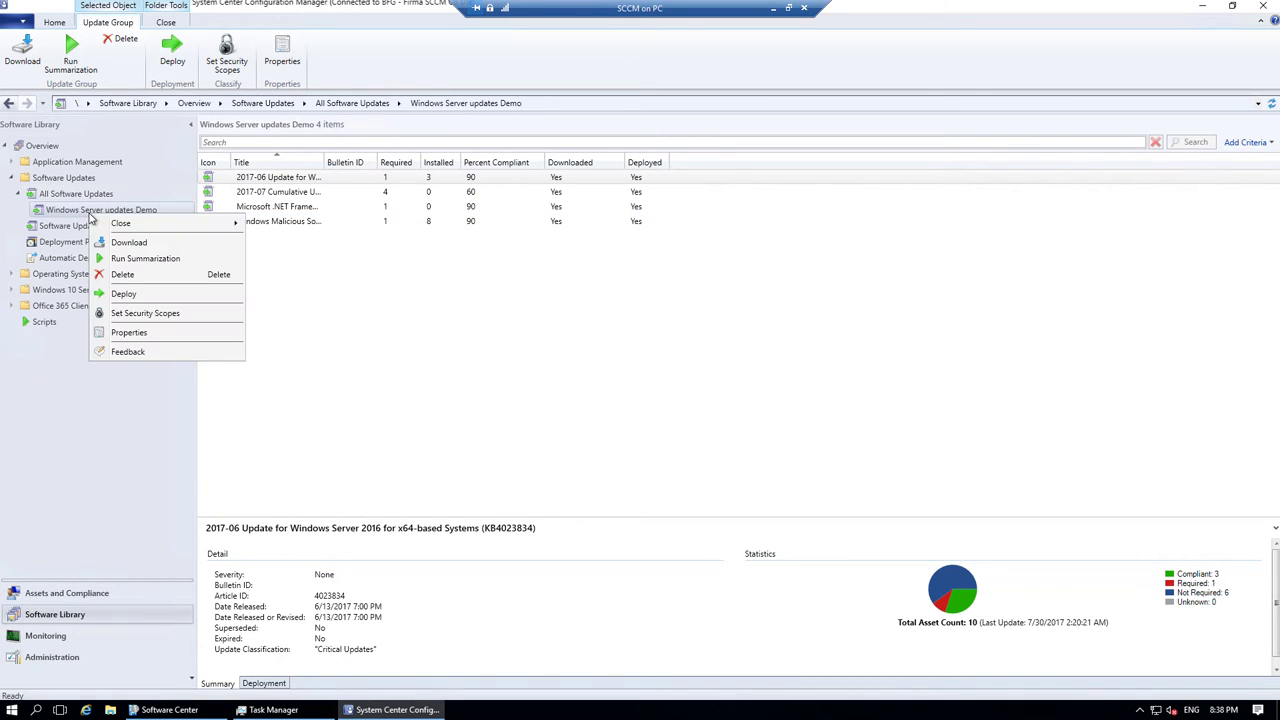
pyautogui.click(125, 294)
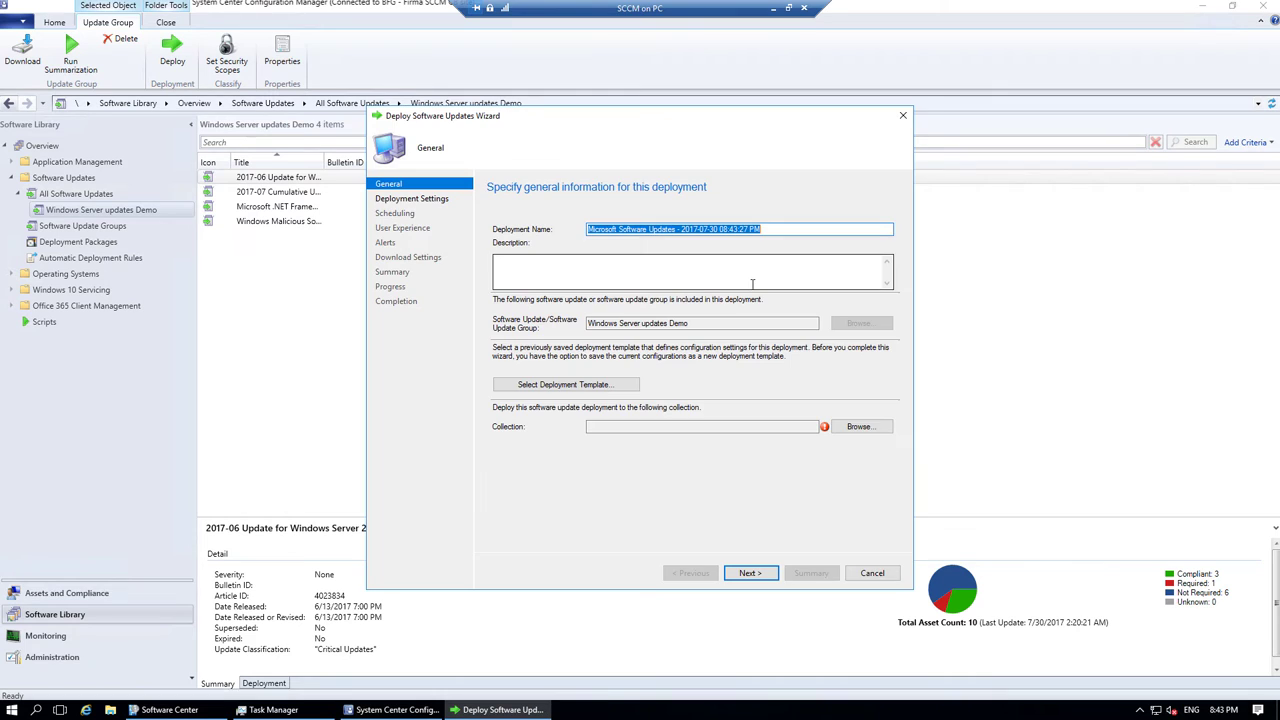
# Review the deployment name and update group in the wizard's general settings, and open the selection of saved deployment templates.
pyautogui.click(802, 232)
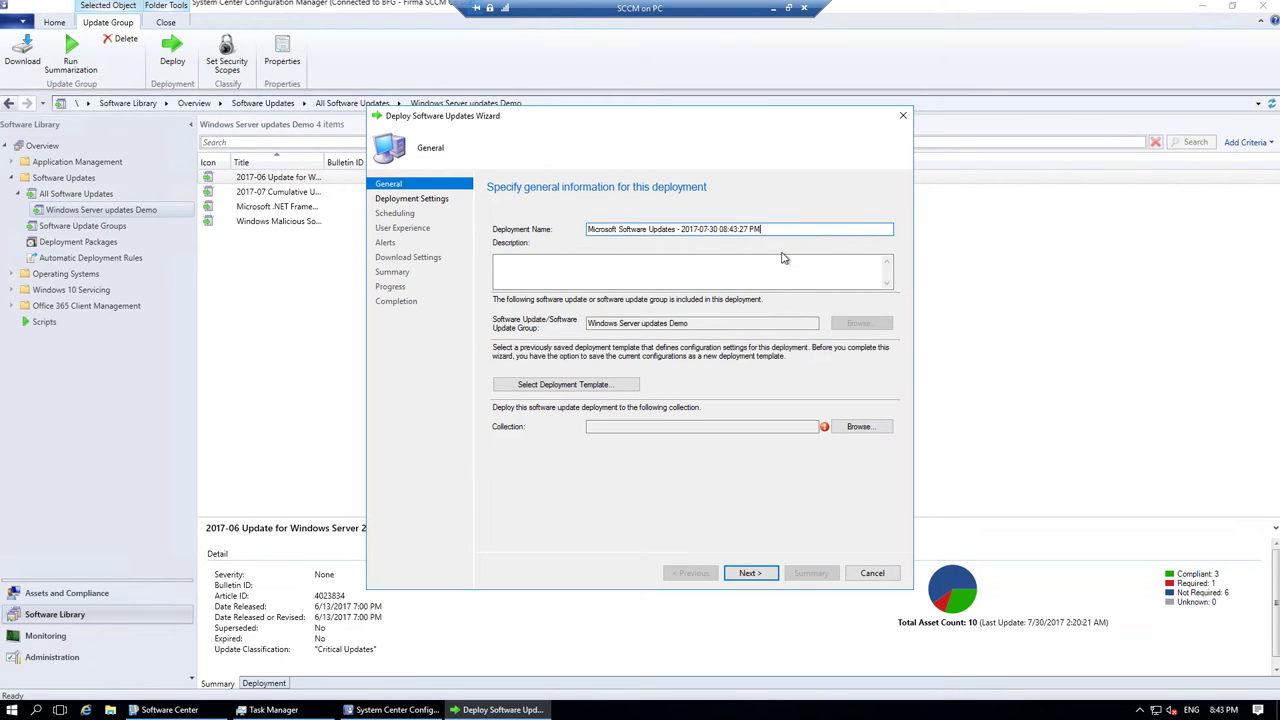
pyautogui.click(702, 320)
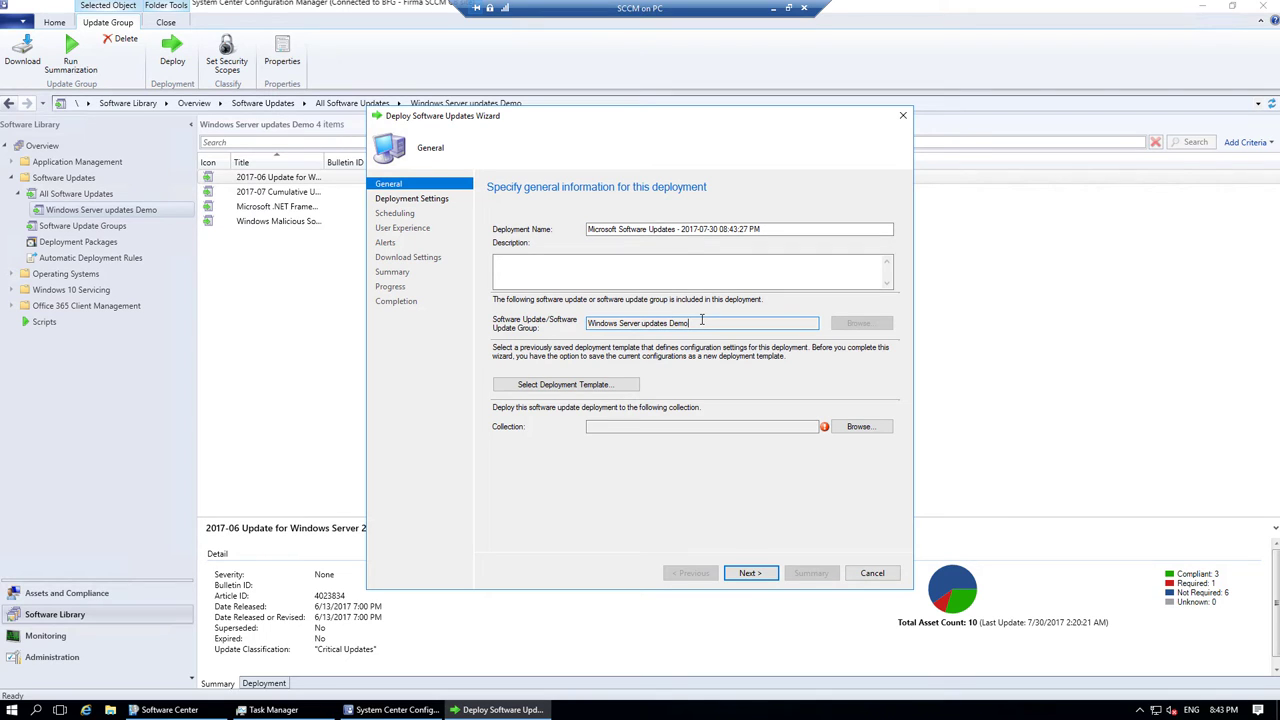
pyautogui.click(584, 388)
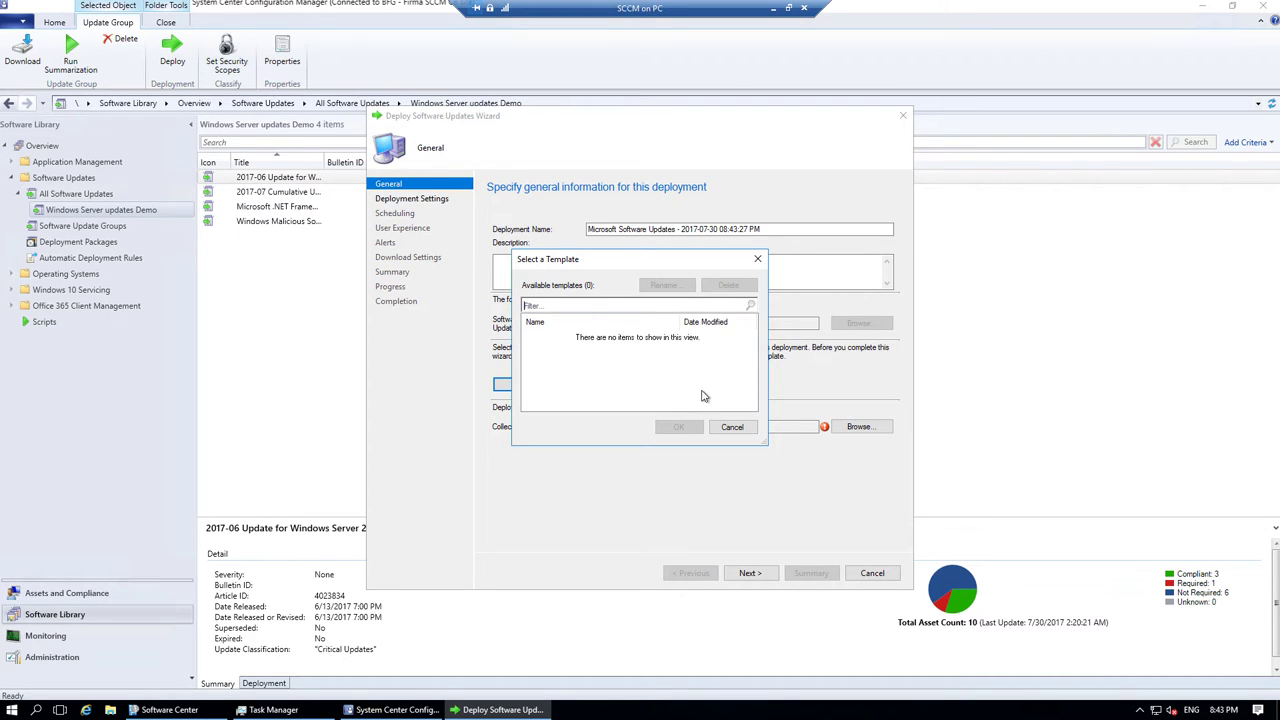
# Close the template selection, target the deployment at the Win7 inplace upgrade collection and continue to the deployment settings.
pyautogui.click(731, 428)
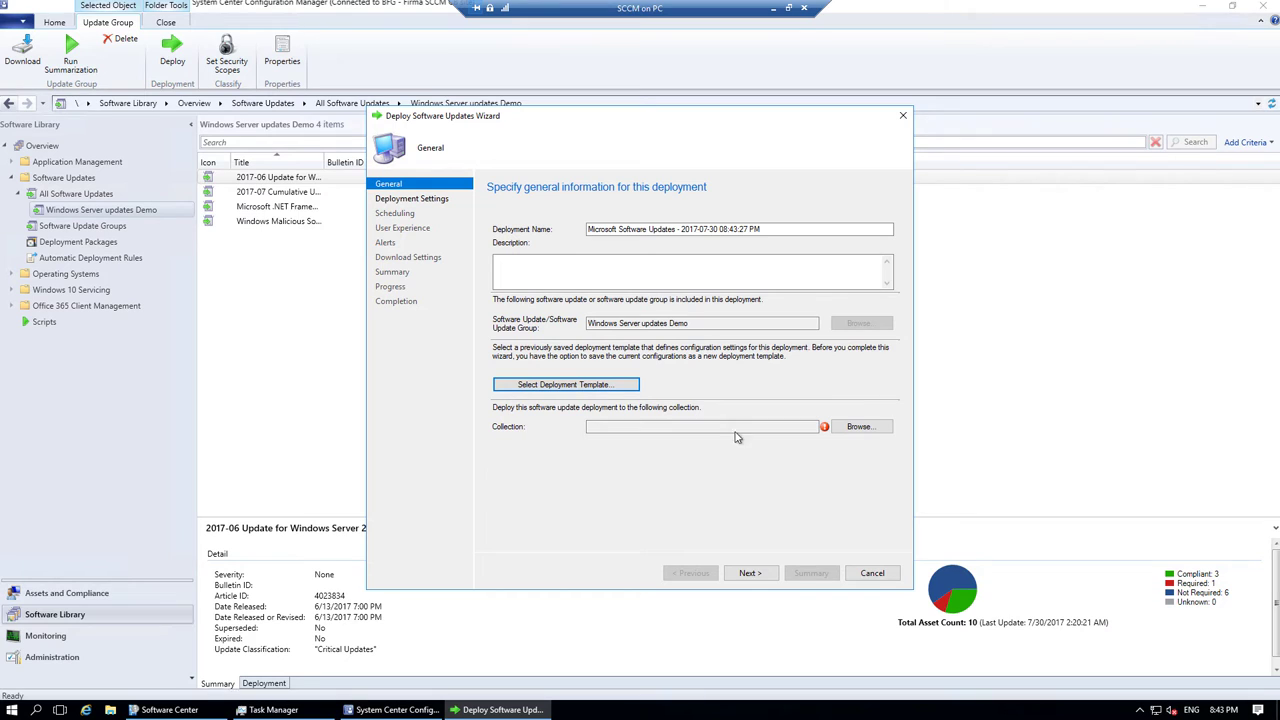
pyautogui.click(859, 426)
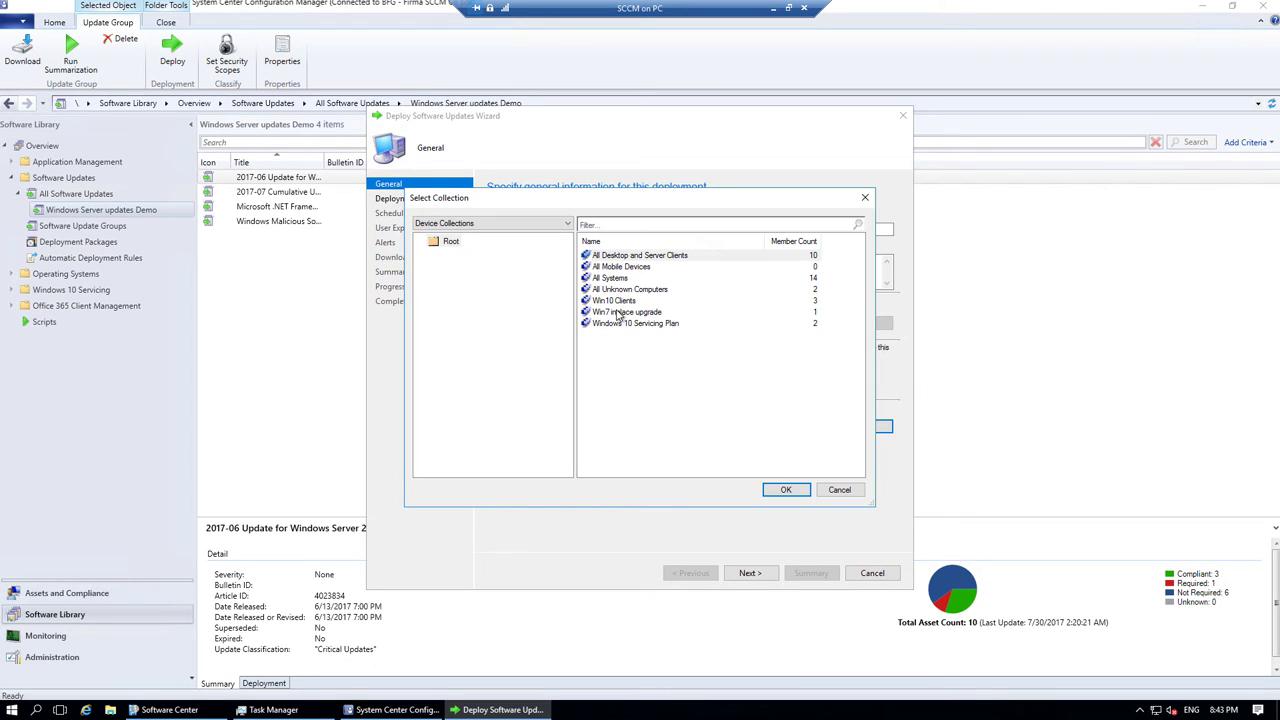
pyautogui.doubleClick(620, 314)
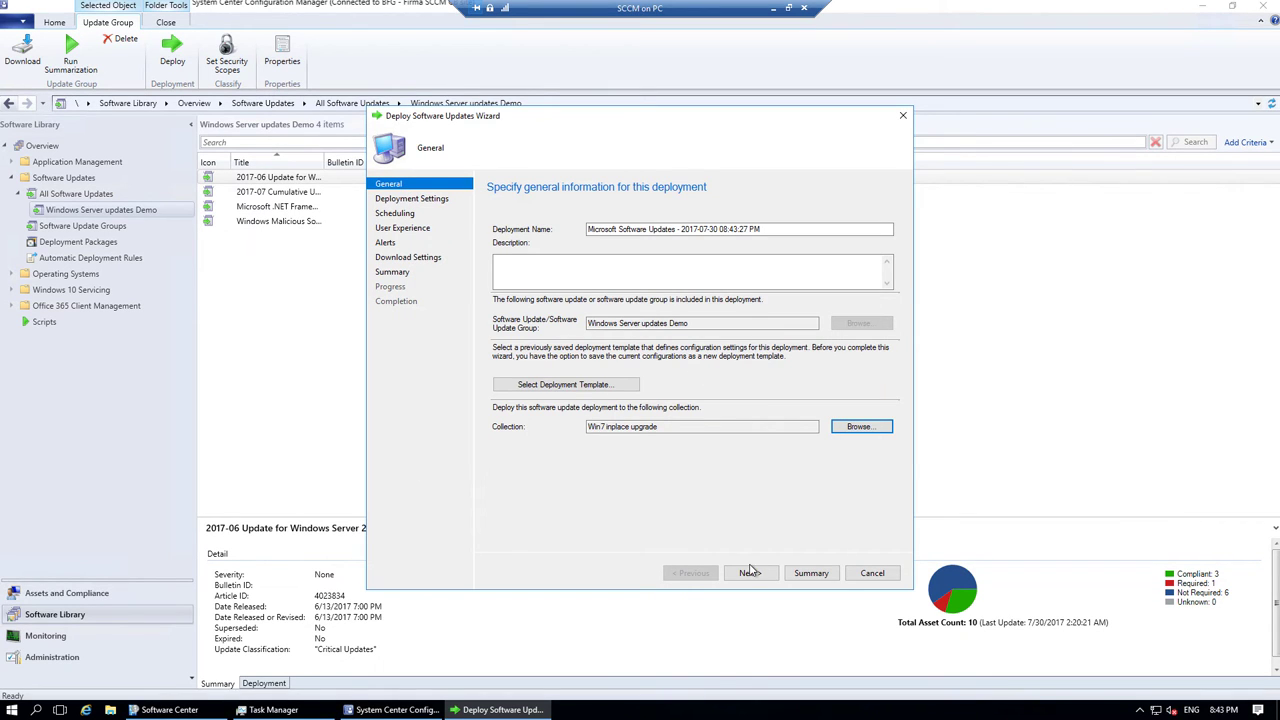
pyautogui.click(657, 429)
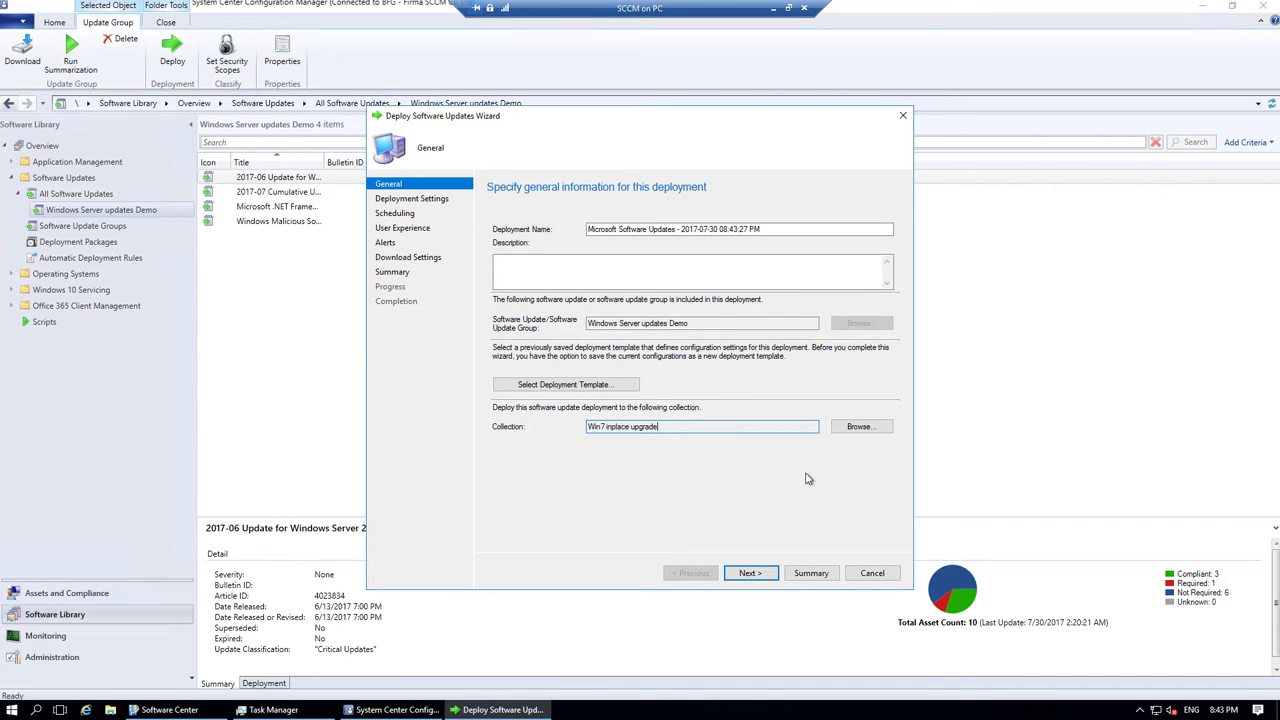
pyautogui.click(750, 573)
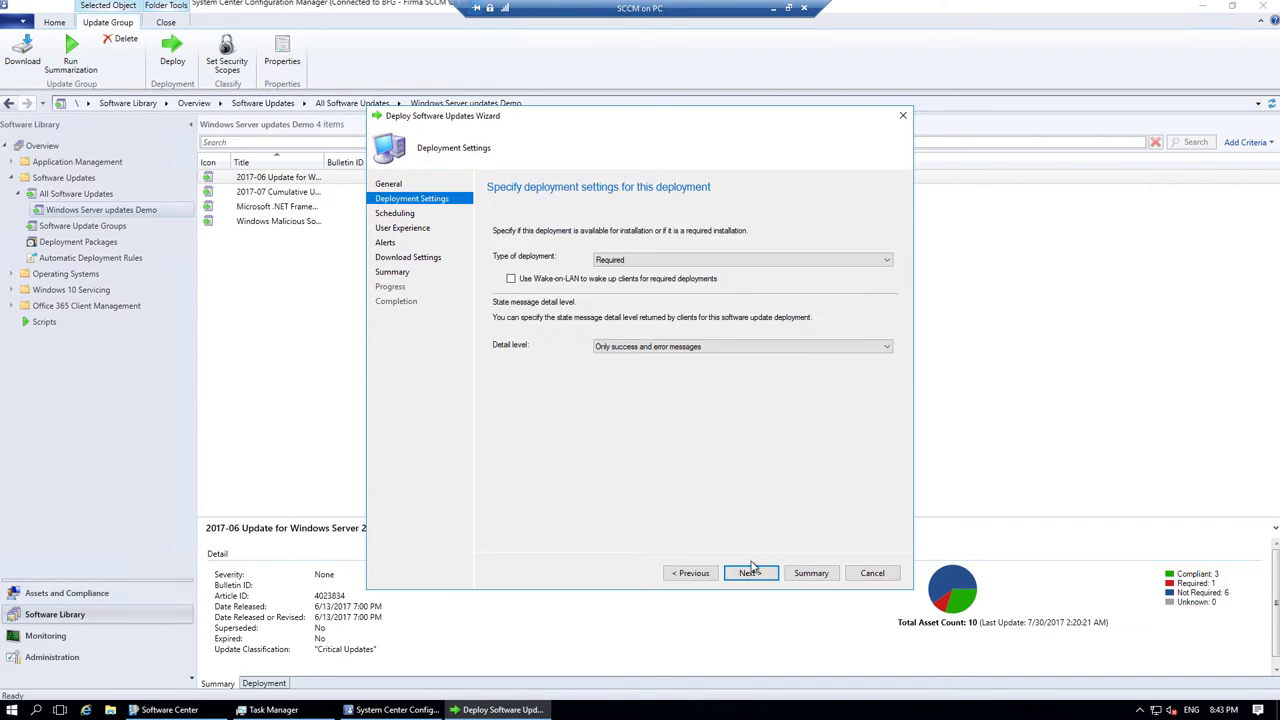
# Keep the deployment type as Required, set the state message detail level to All messages and continue to scheduling.
pyautogui.click(801, 262)
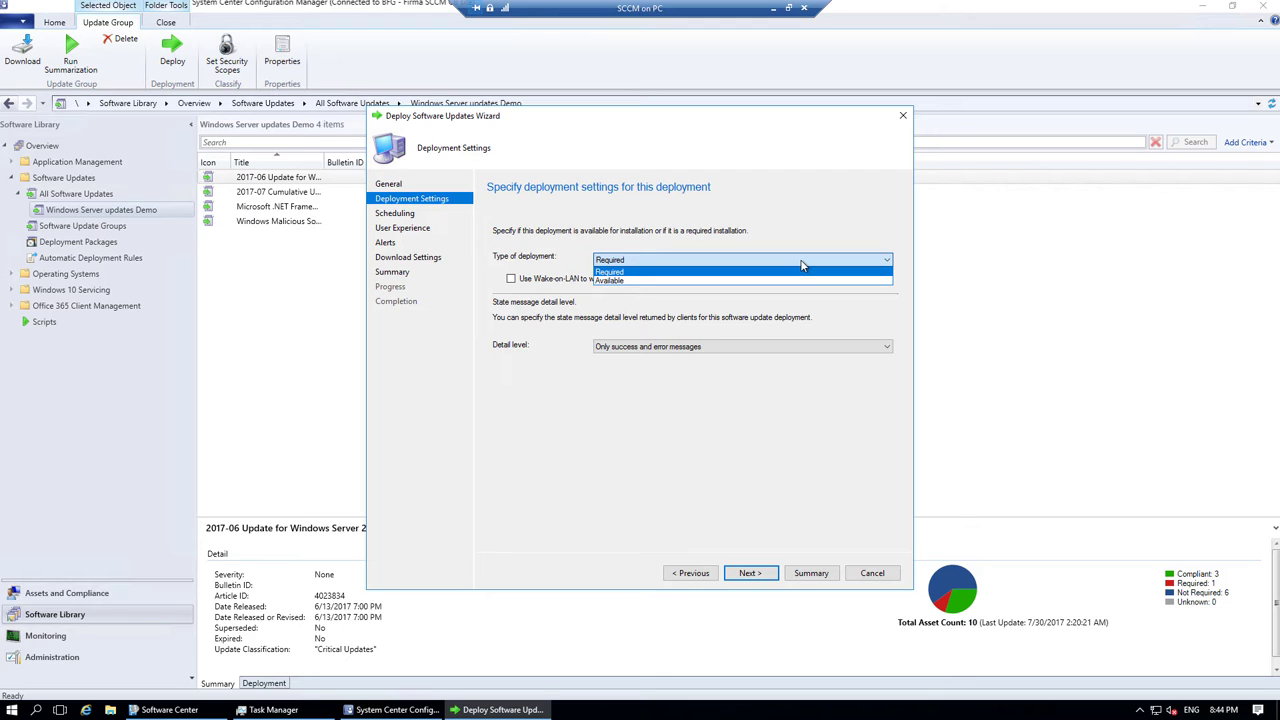
pyautogui.click(801, 264)
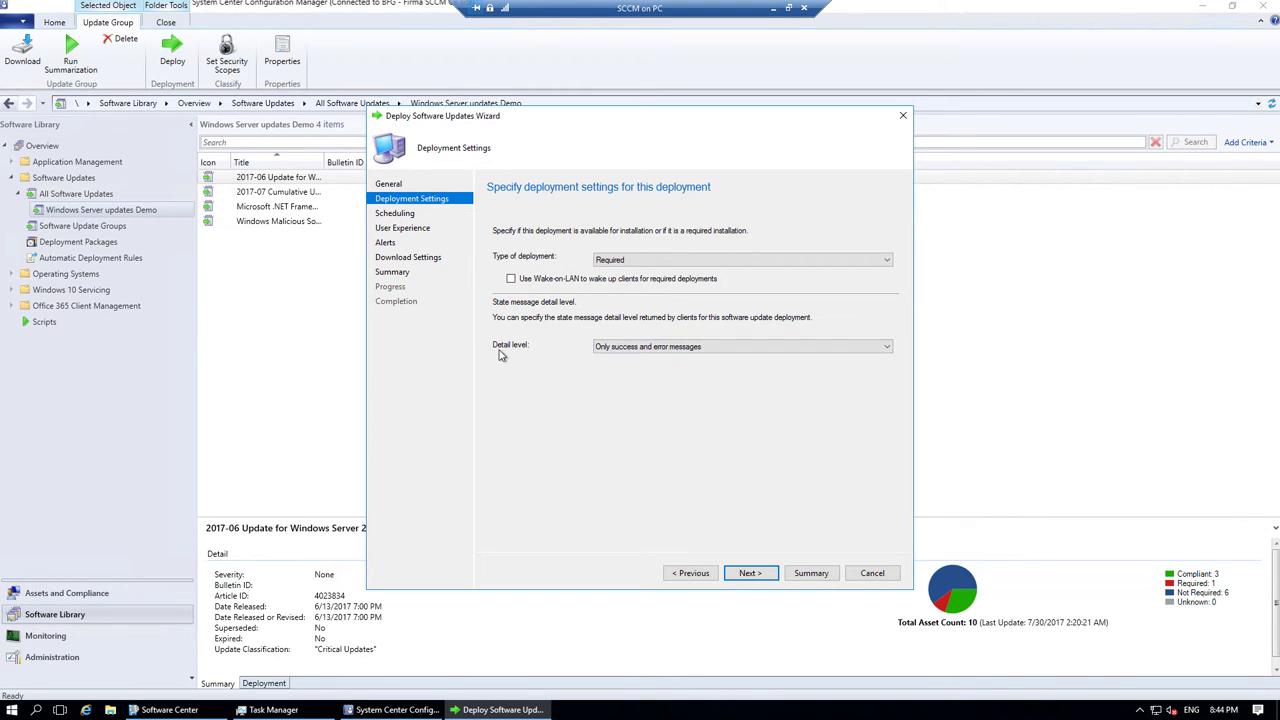
pyautogui.click(831, 350)
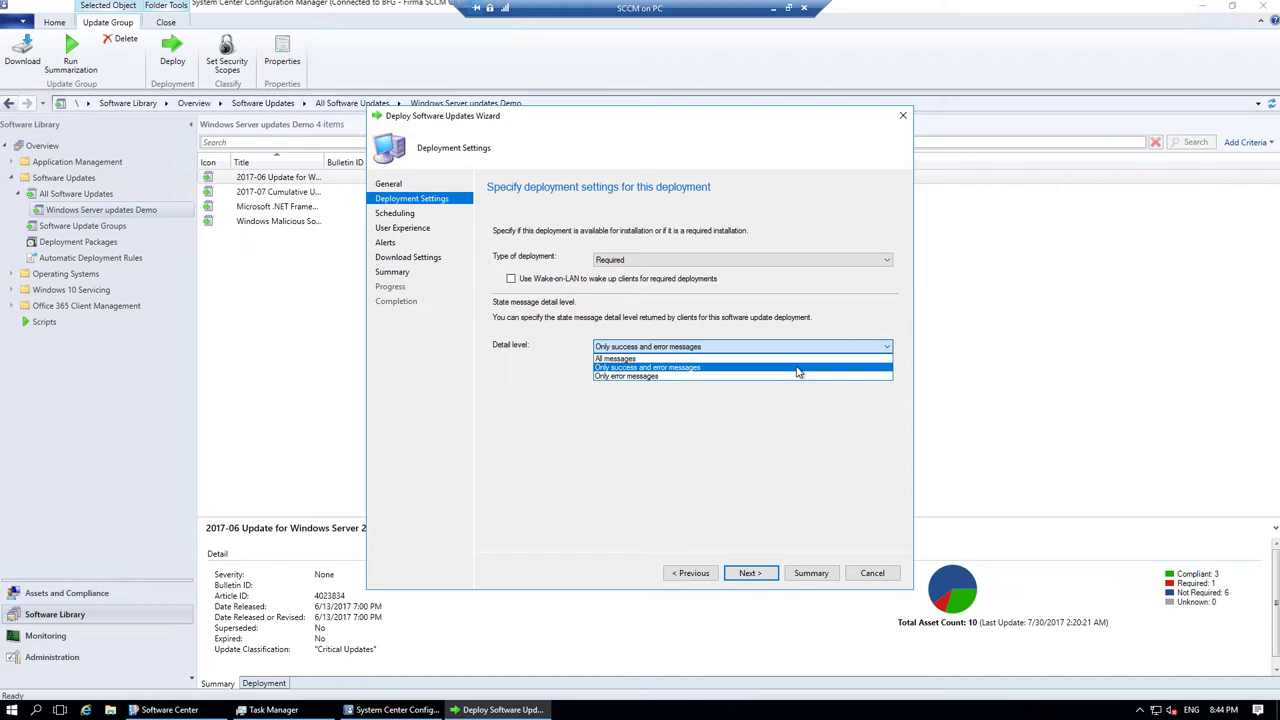
pyautogui.click(628, 359)
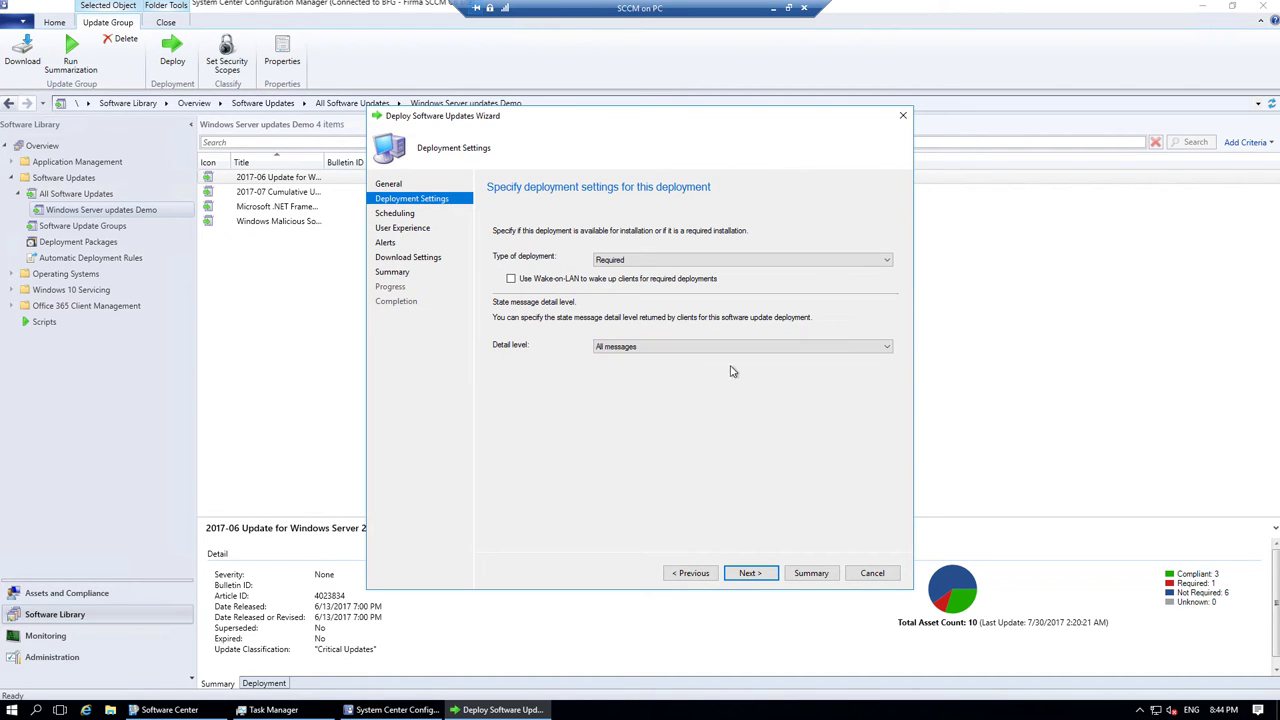
pyautogui.click(751, 574)
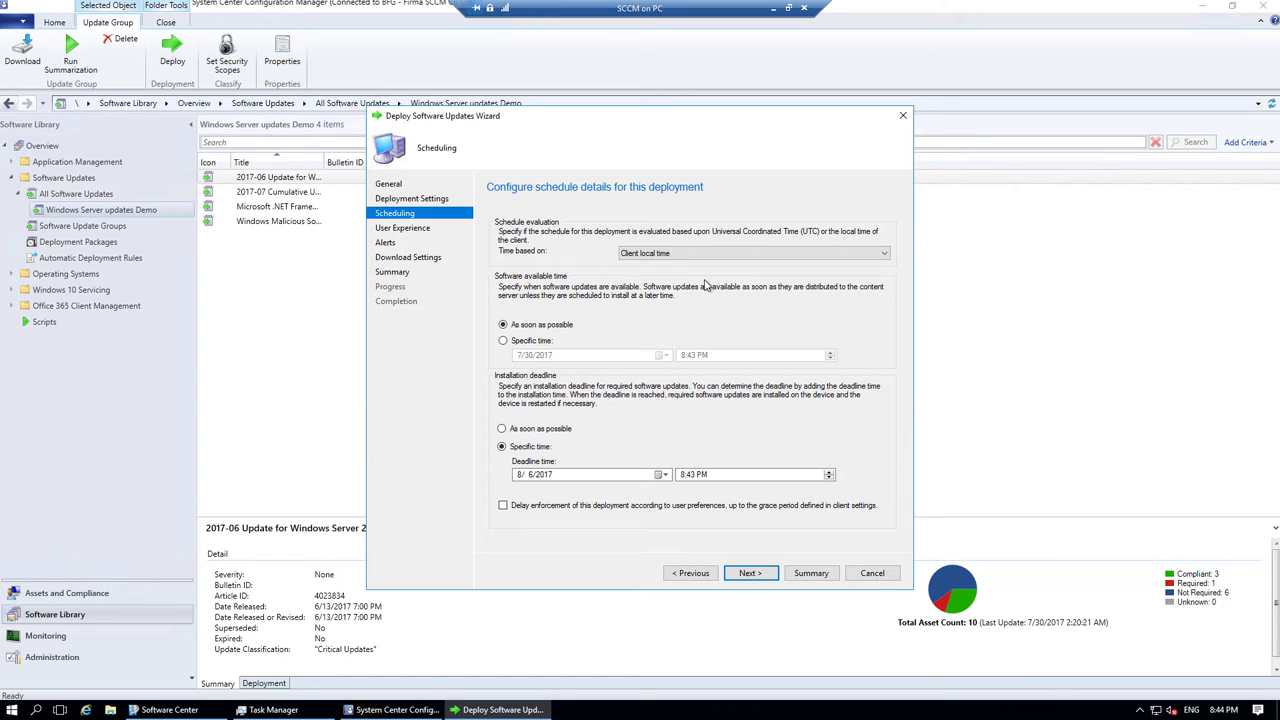
# Set both the software available time and the installation deadline to As soon as possible and continue.
pyautogui.click(528, 342)
pyautogui.click(534, 326)
pyautogui.click(502, 429)
pyautogui.click(763, 578)
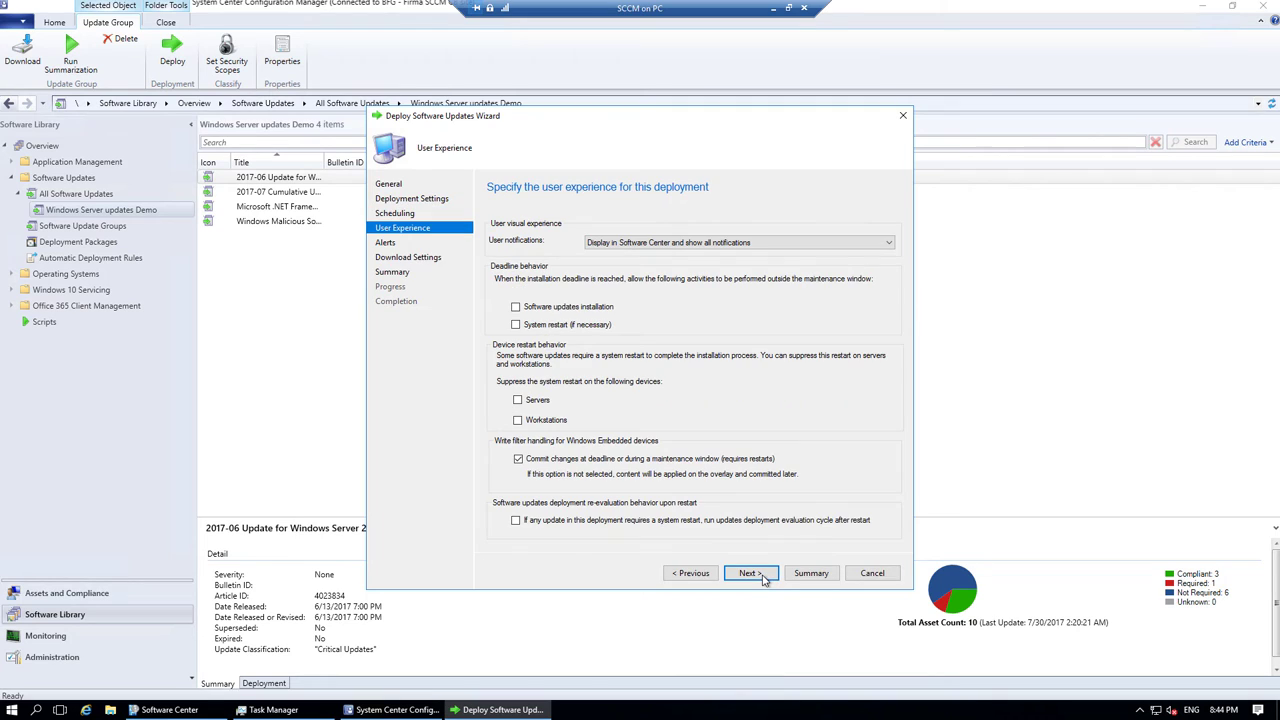
# Set user notifications to Display in Software Center and show all notifications.
pyautogui.click(806, 243)
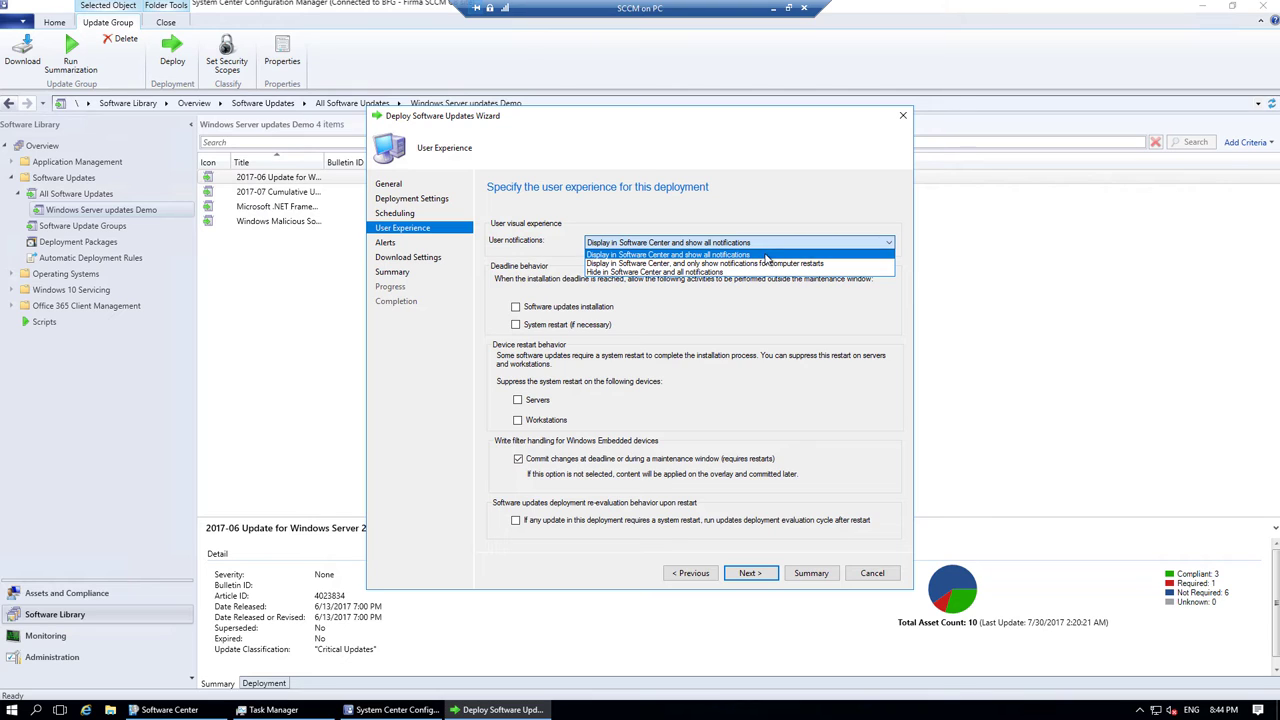
pyautogui.click(767, 256)
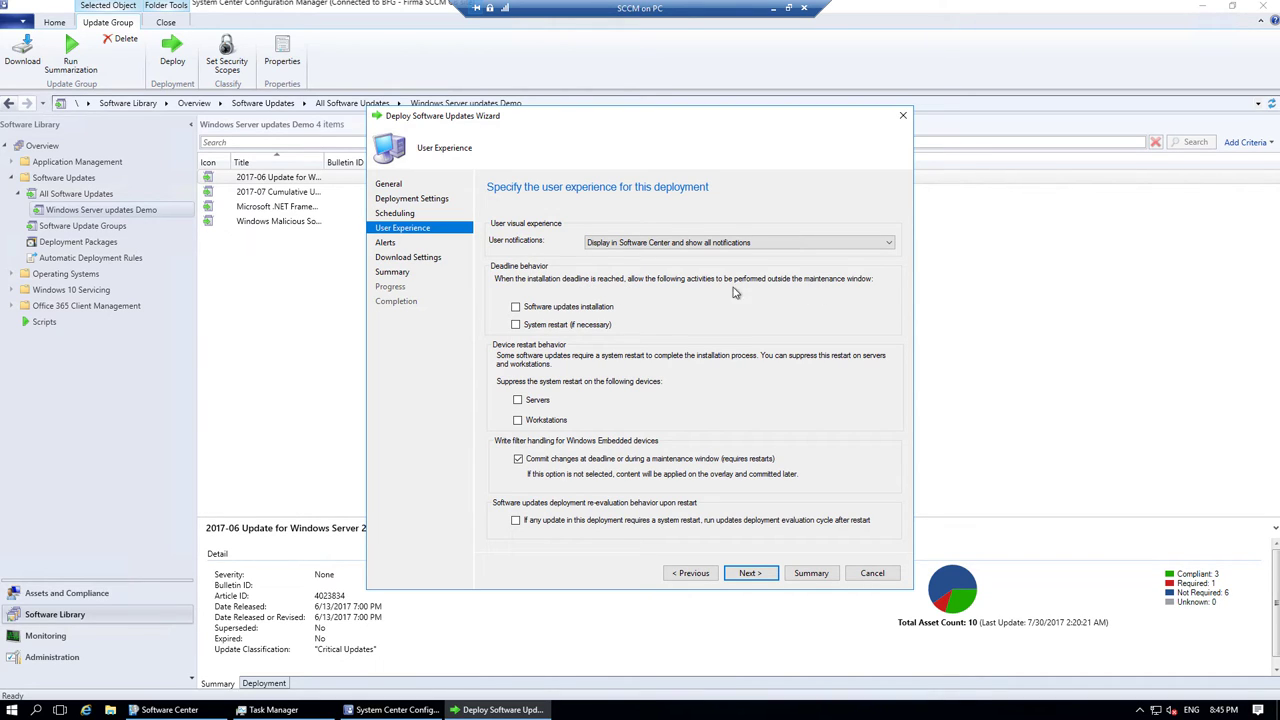
pyautogui.click(528, 311)
pyautogui.click(516, 308)
pyautogui.click(516, 325)
pyautogui.click(540, 328)
pyautogui.click(532, 312)
# Suppress the system restart on both workstations and servers and continue to the alert options.
pyautogui.click(518, 420)
pyautogui.click(518, 400)
pyautogui.click(750, 573)
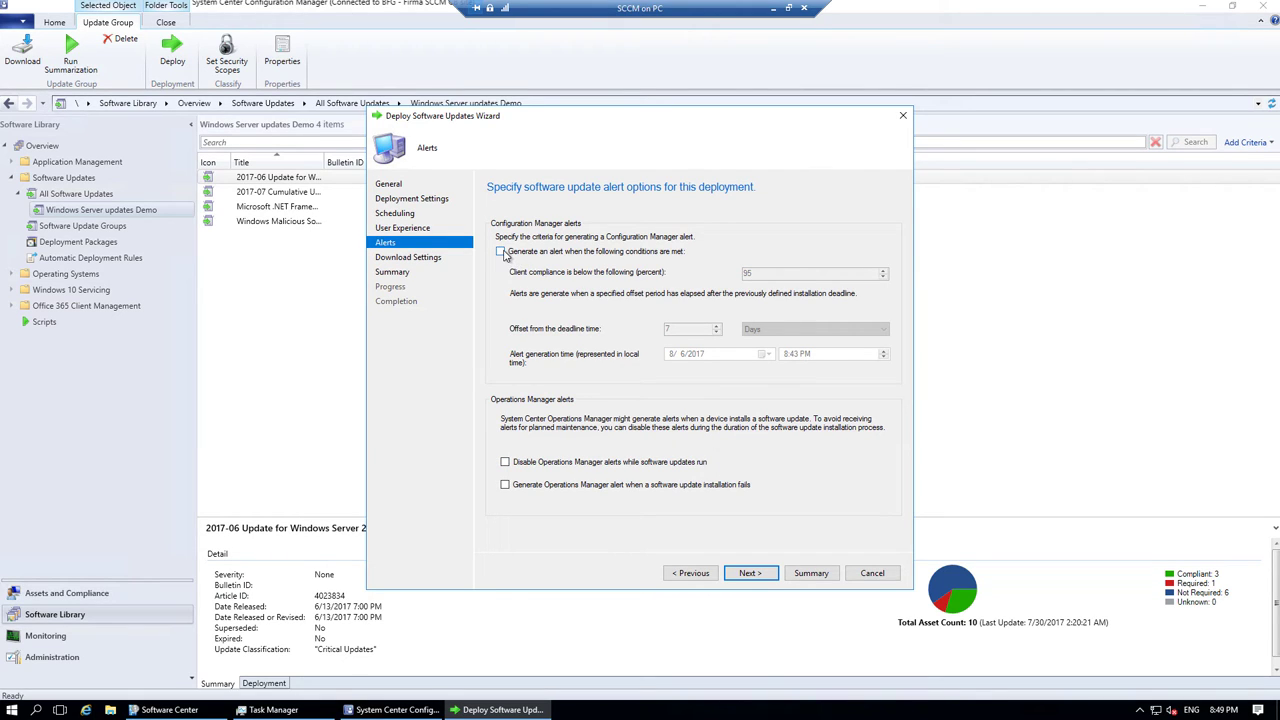
# Enable Configuration Manager alert generation for client compliance below 95 percent and continue to the download settings.
pyautogui.click(502, 252)
pyautogui.click(782, 273)
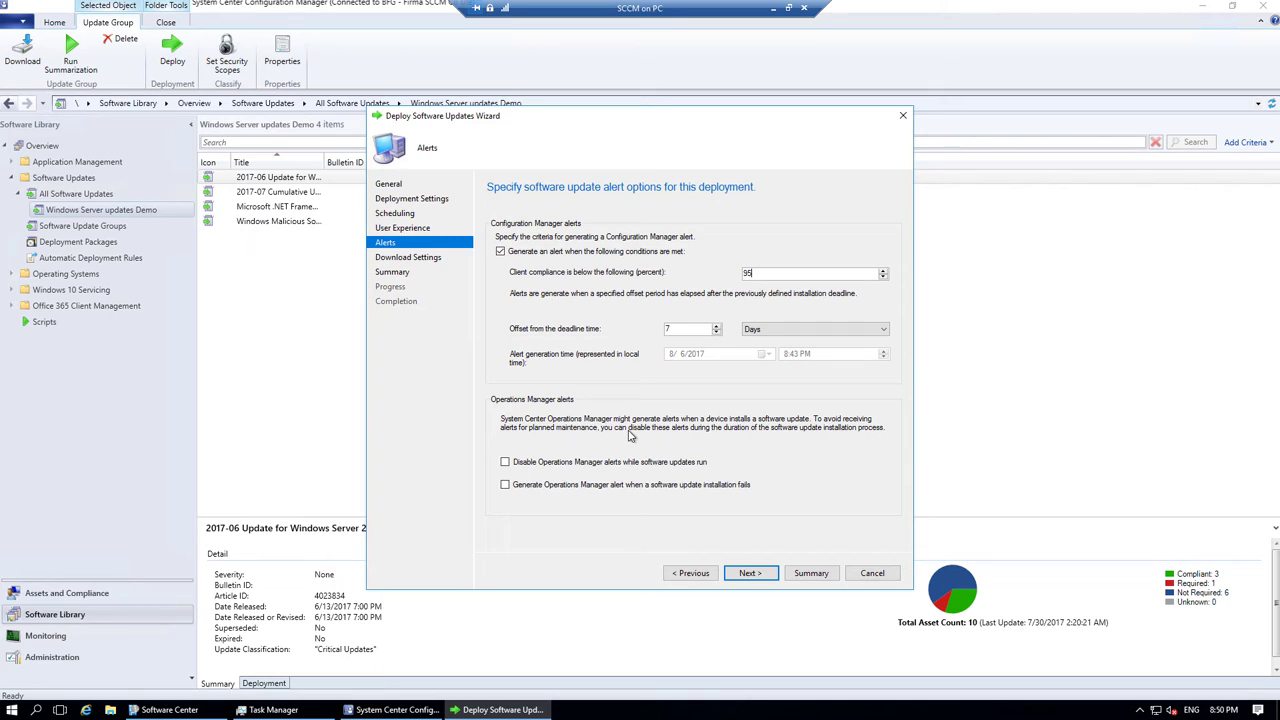
pyautogui.click(758, 578)
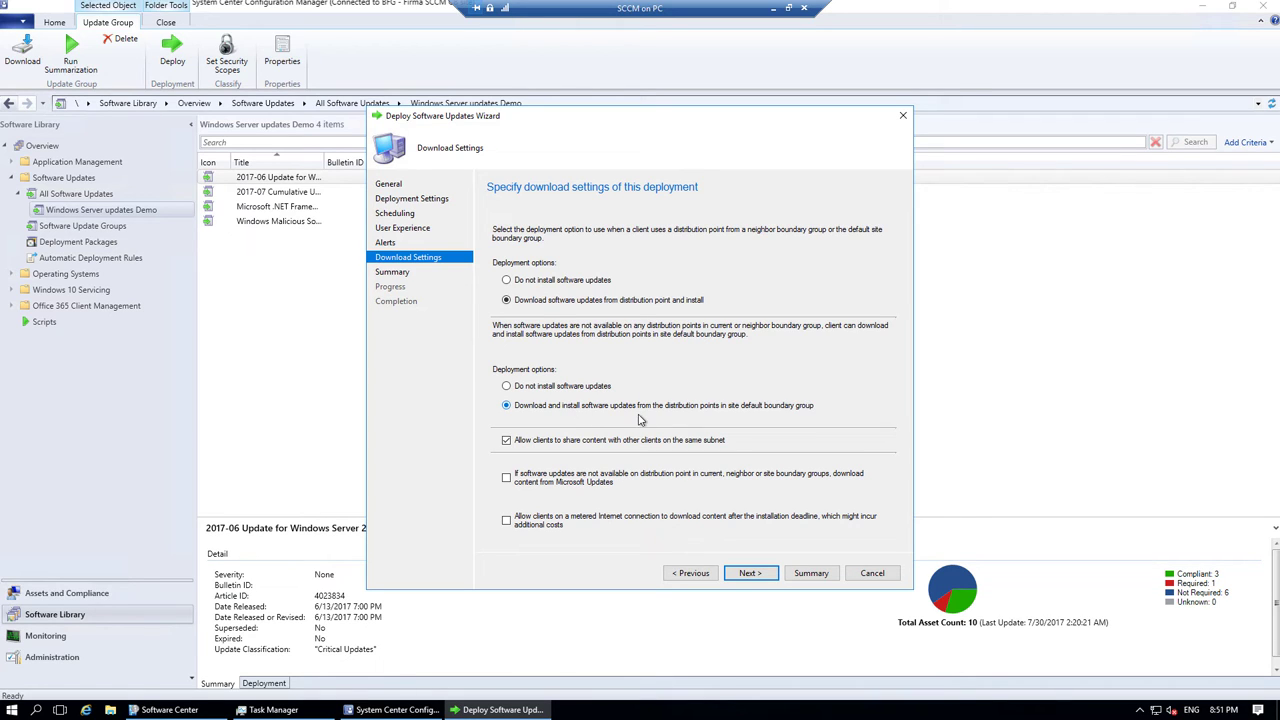
# Choose not to install updates from distribution points in the site default boundary group, and complete the deployment wizard.
pyautogui.click(549, 391)
pyautogui.click(762, 577)
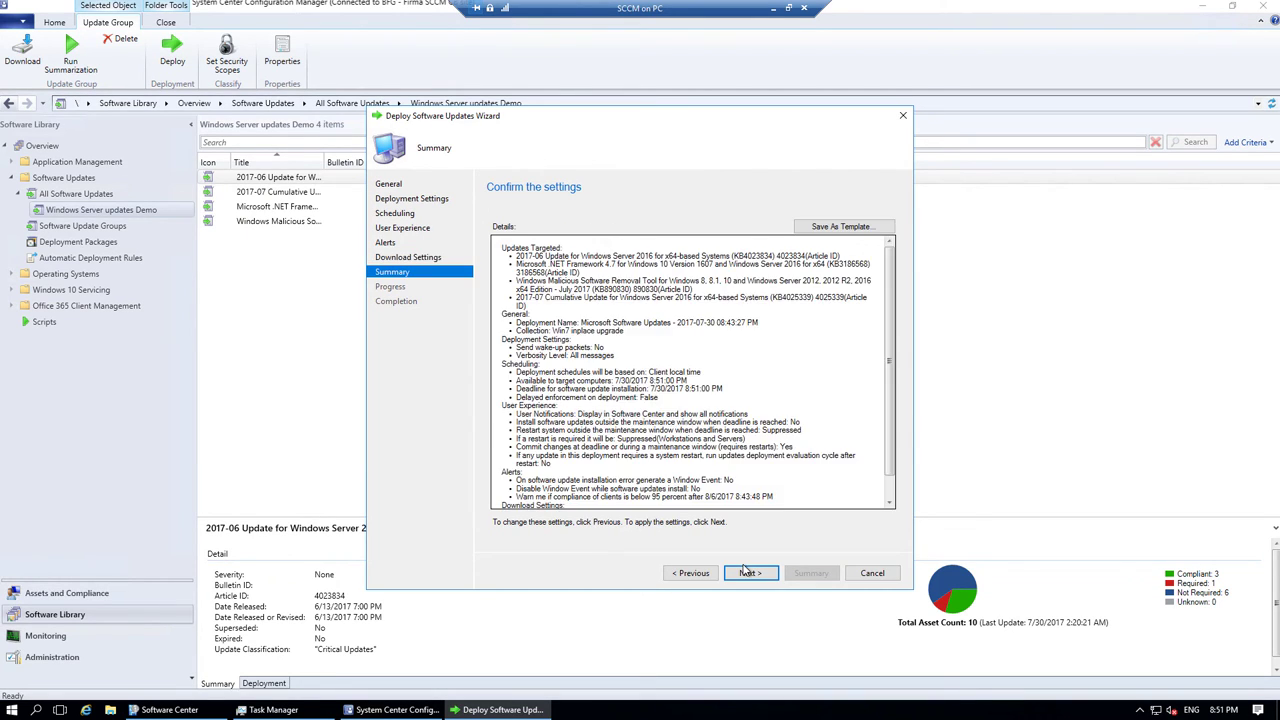
pyautogui.click(762, 577)
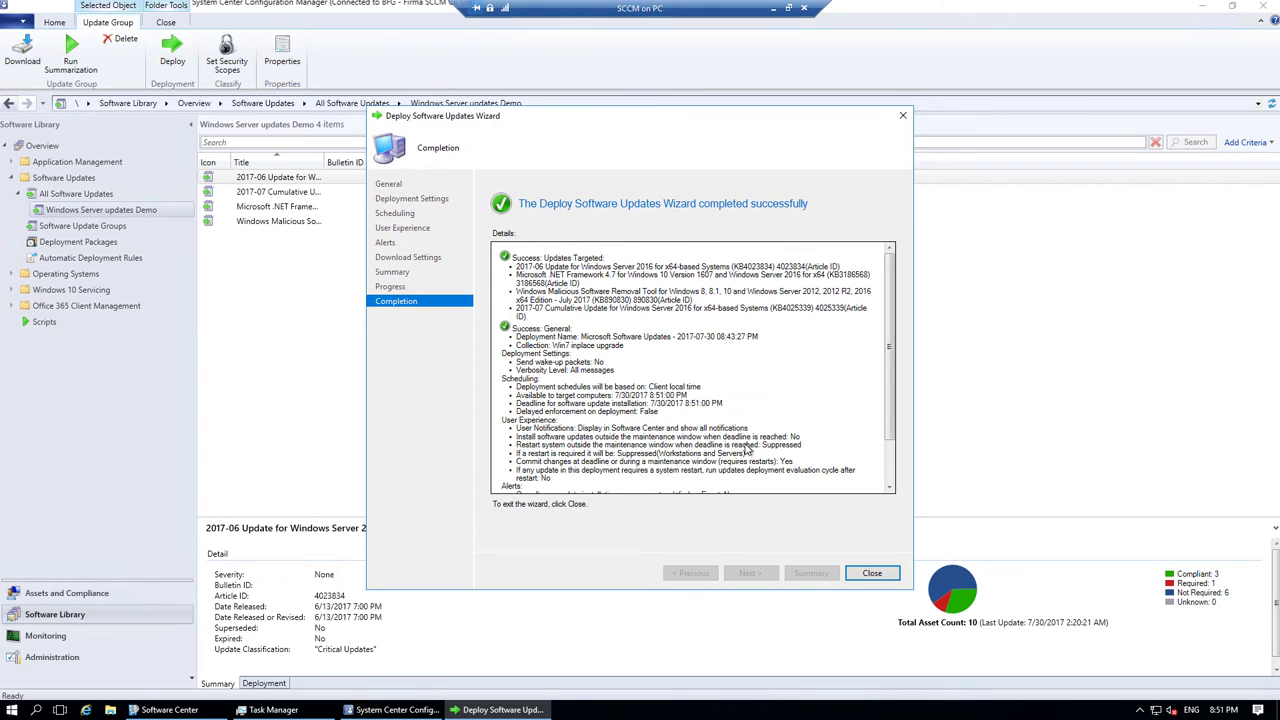
pyautogui.click(872, 573)
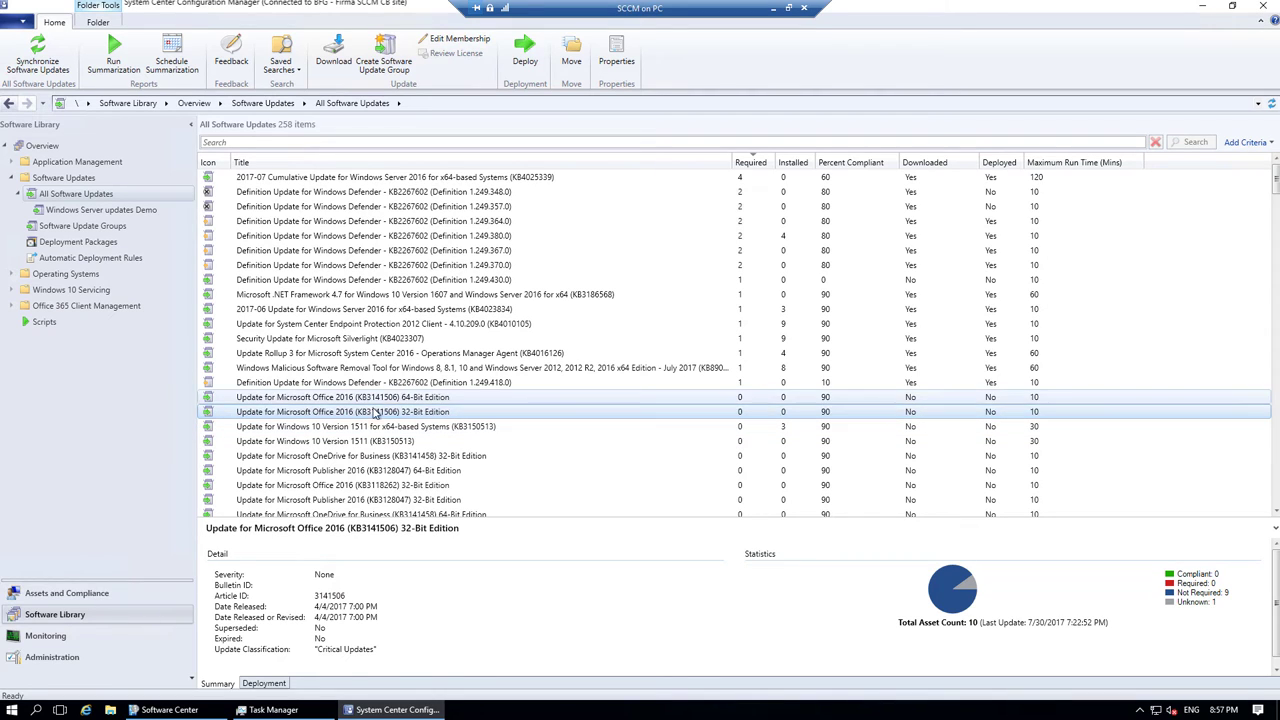
# Create a software update group named Office 2016 Demo from the Microsoft Office 2016 (KB3141506) 32-Bit Edition update.
pyautogui.rightClick(318, 419)
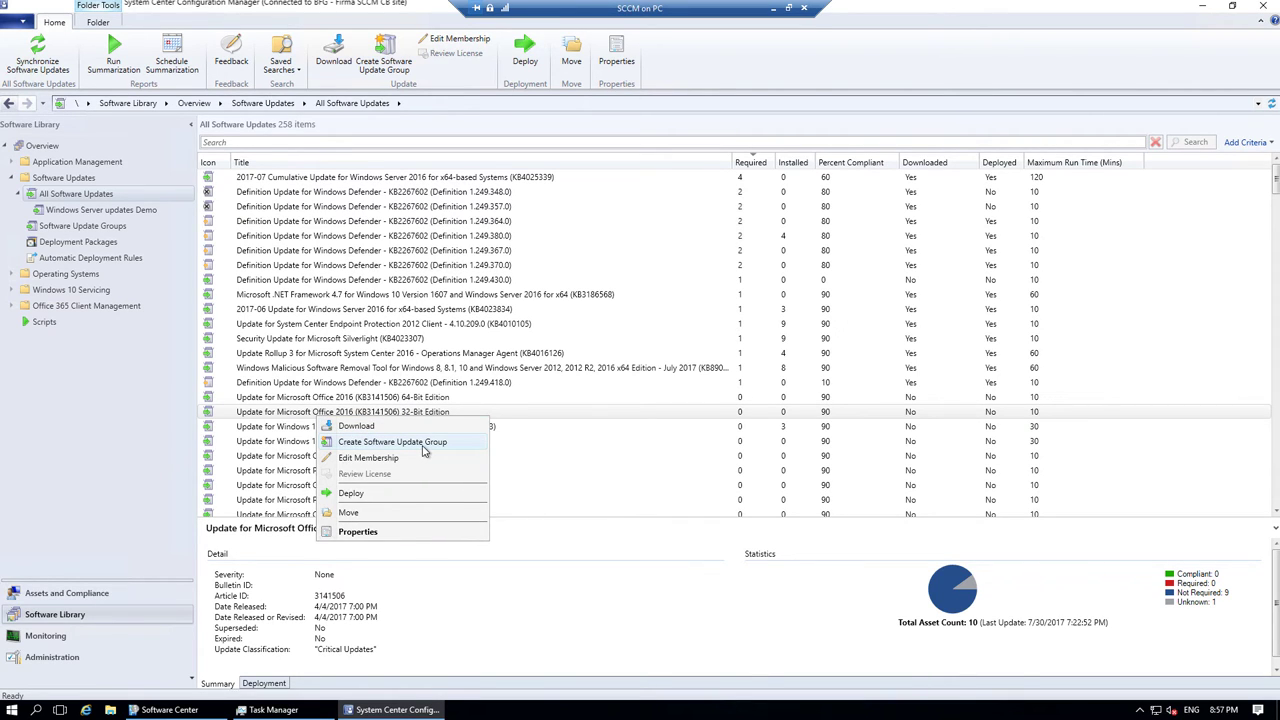
pyautogui.click(424, 450)
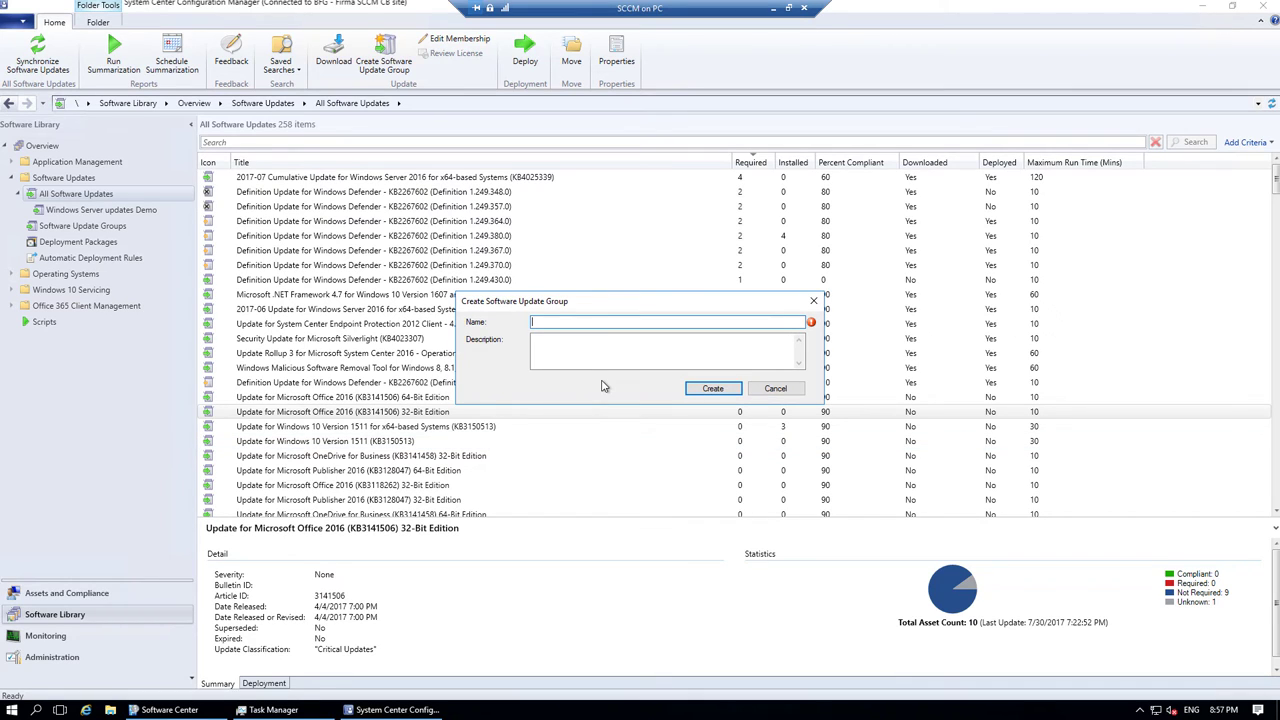
pyautogui.write('Office 2016 Demo')
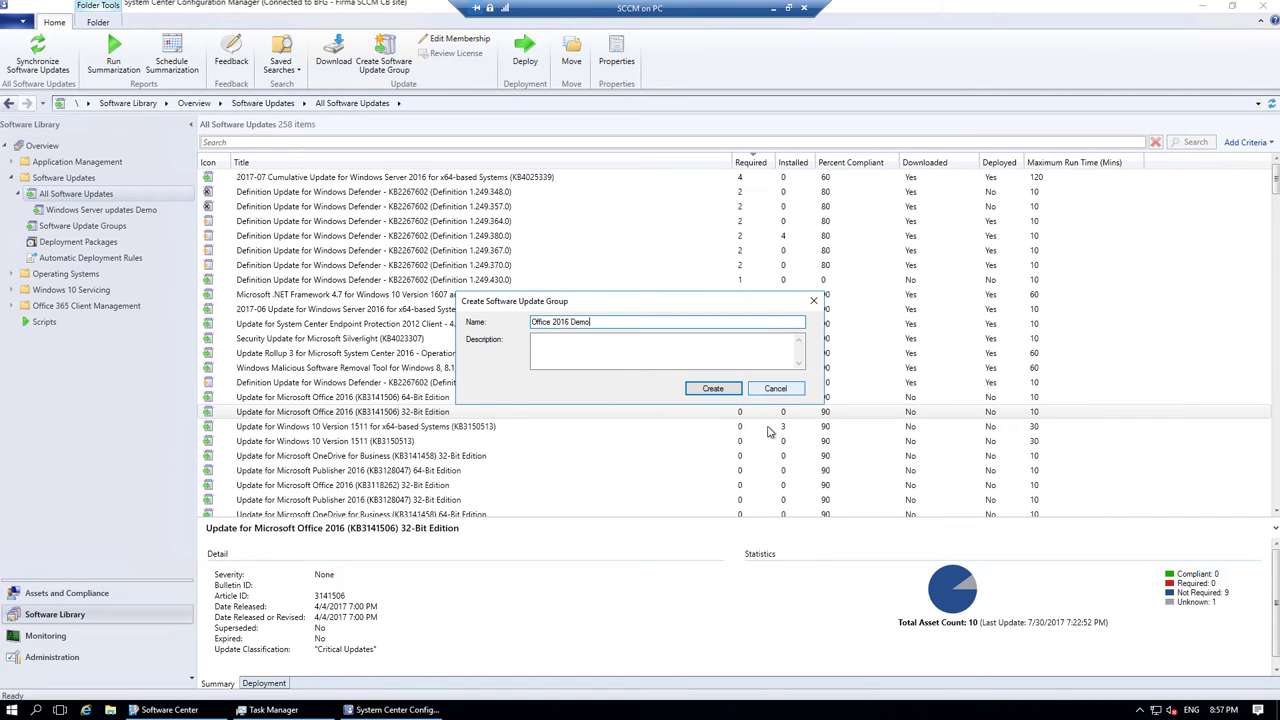
pyautogui.click(710, 390)
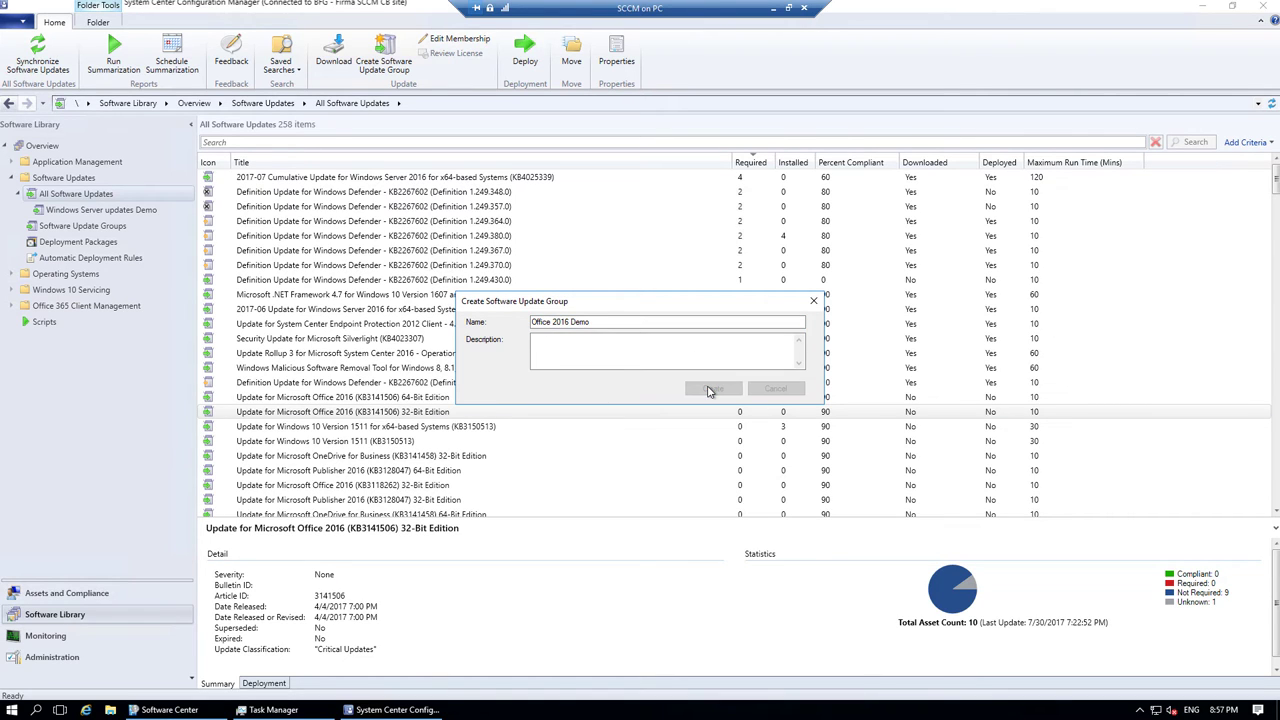
# Start a deployment of the Office 2016 Demo group from the Software Update Groups.
pyautogui.click(82, 226)
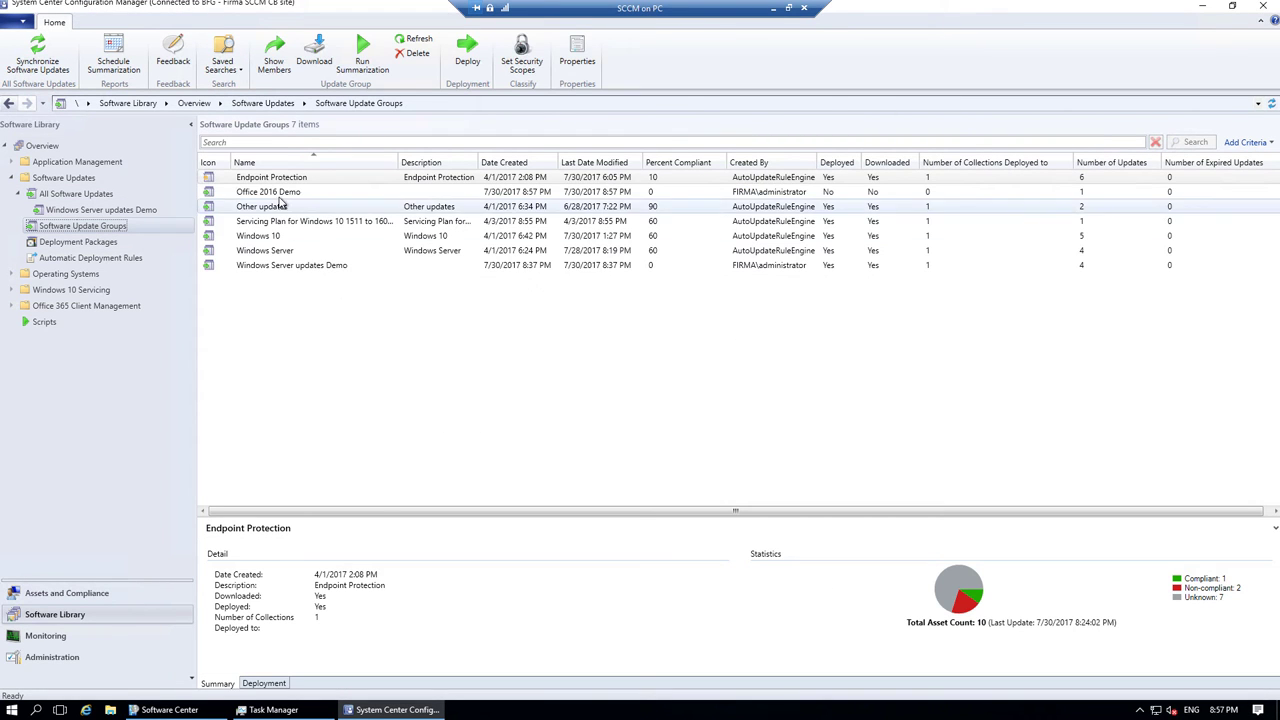
pyautogui.click(311, 194)
pyautogui.rightClick(311, 194)
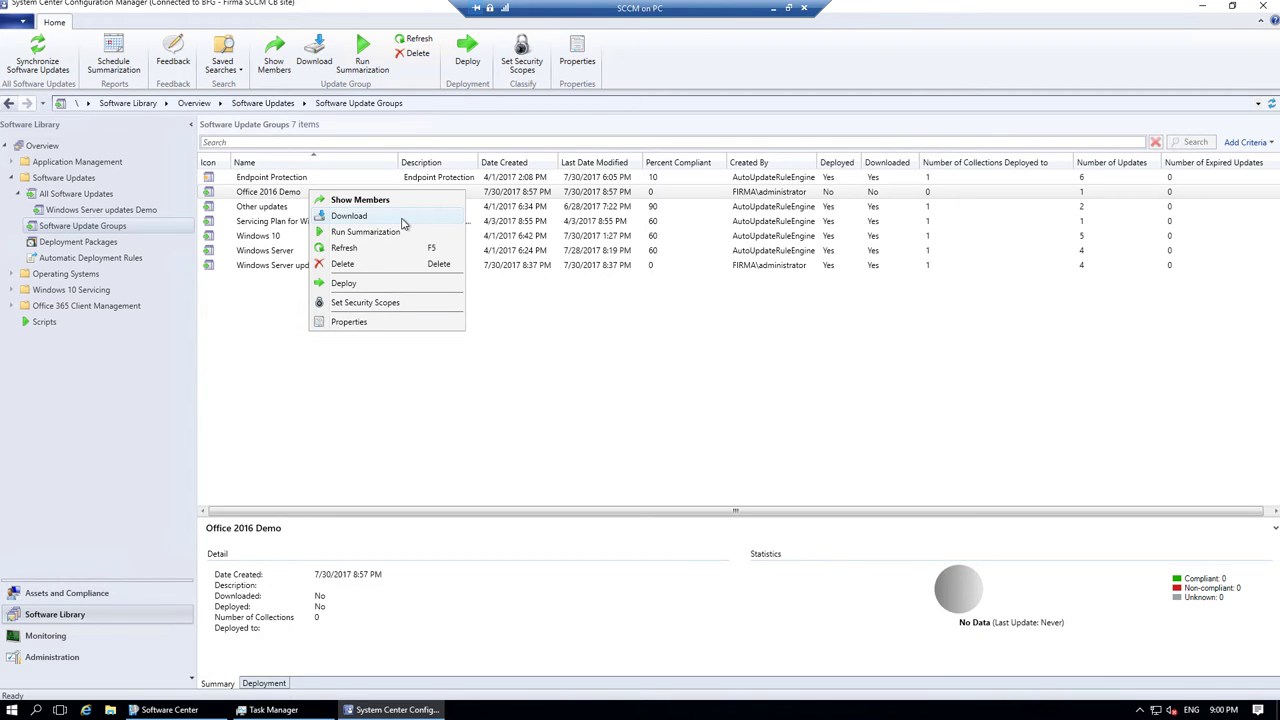
pyautogui.click(355, 286)
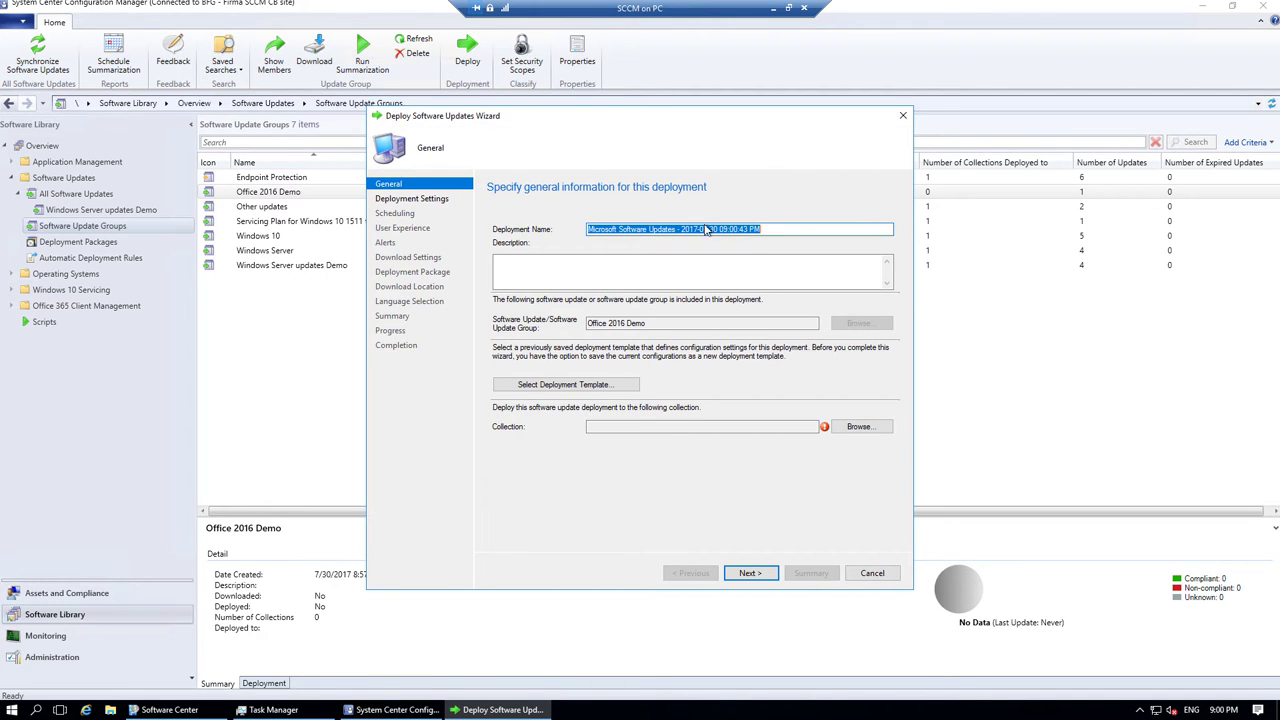
# Check the available deployment templates and the update group included in this deployment.
pyautogui.click(582, 387)
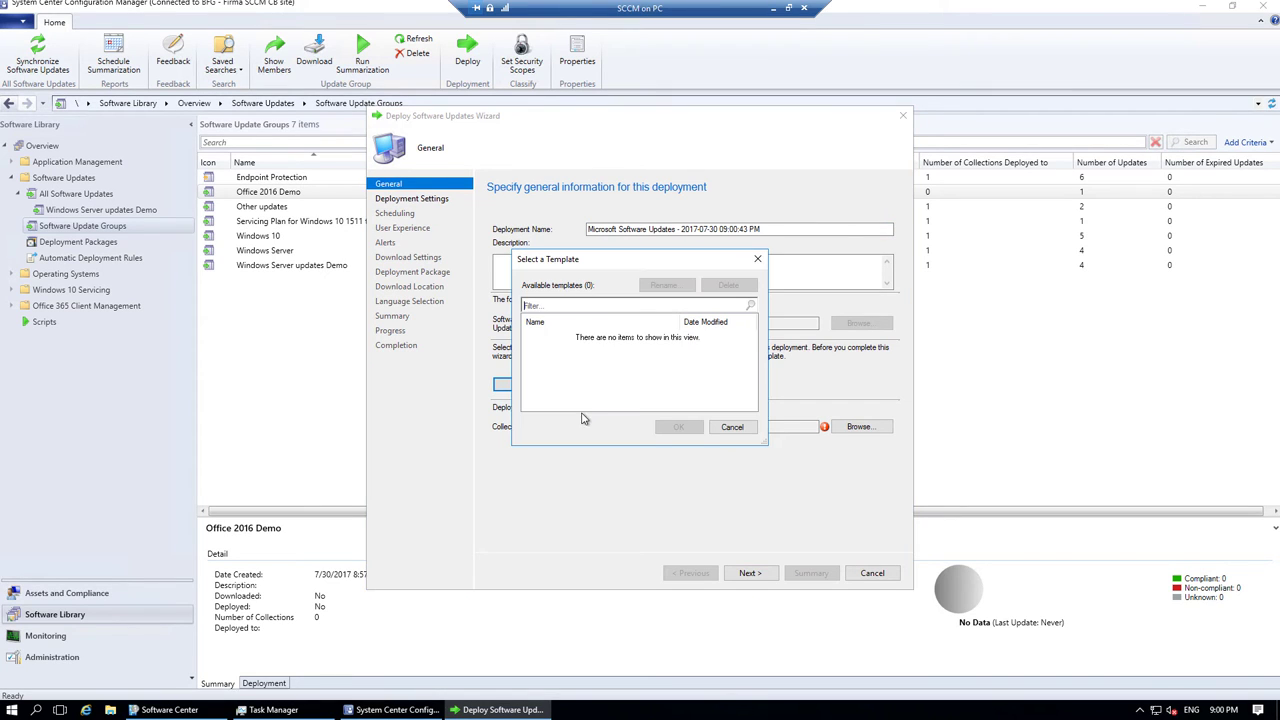
pyautogui.click(741, 432)
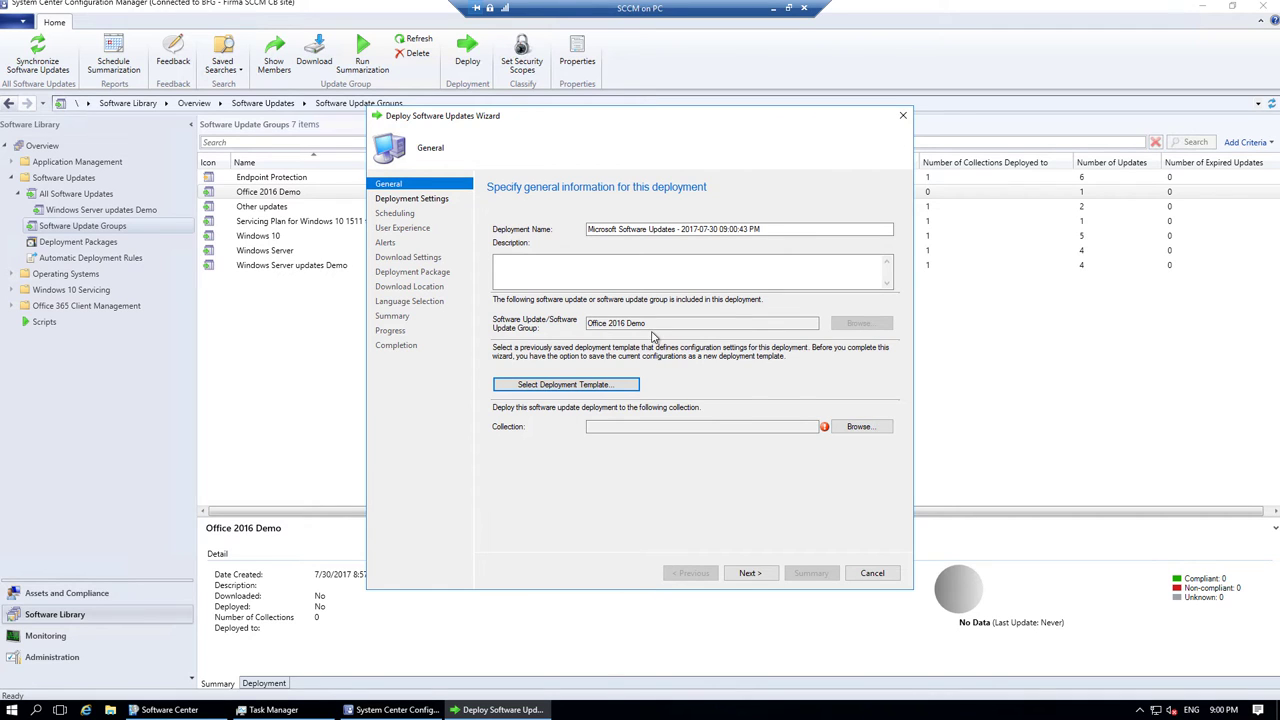
pyautogui.hotkey('shift', 'Tab')
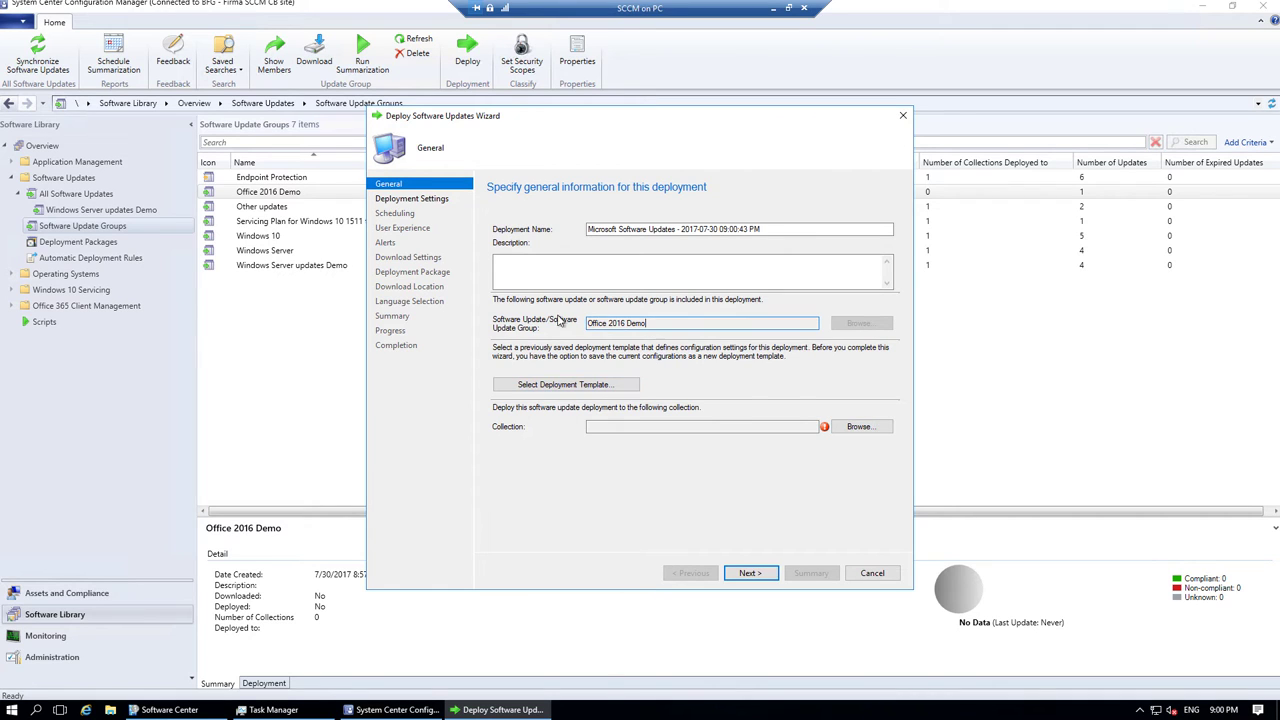
# Target the Office 2016 Demo deployment at the Win10 Clients device collection and continue to the deployment settings.
pyautogui.click(860, 427)
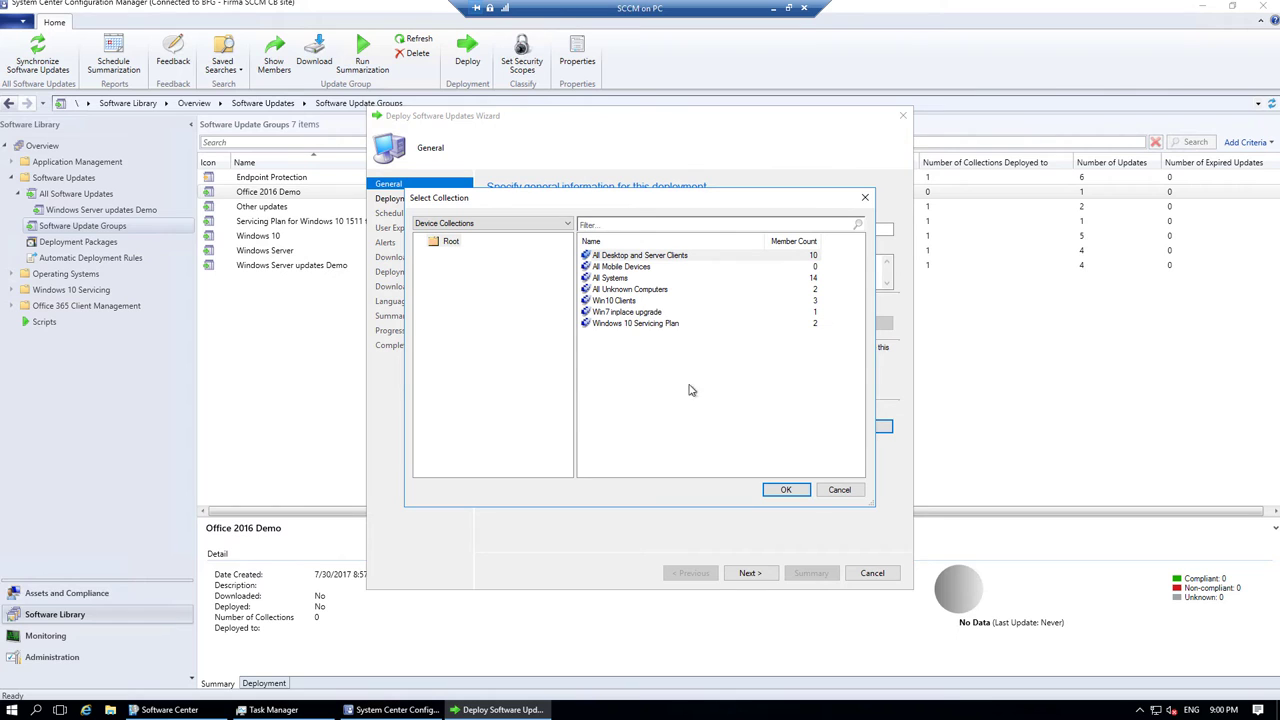
pyautogui.click(614, 302)
pyautogui.click(787, 489)
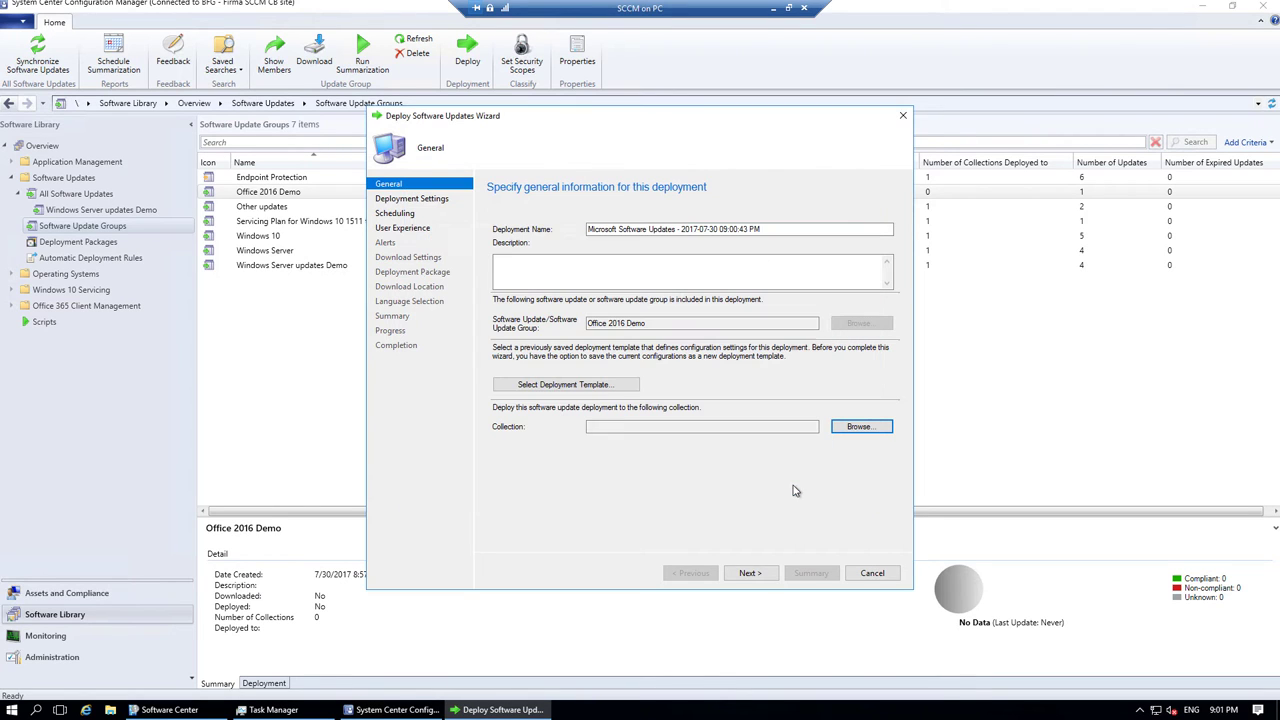
pyautogui.click(751, 576)
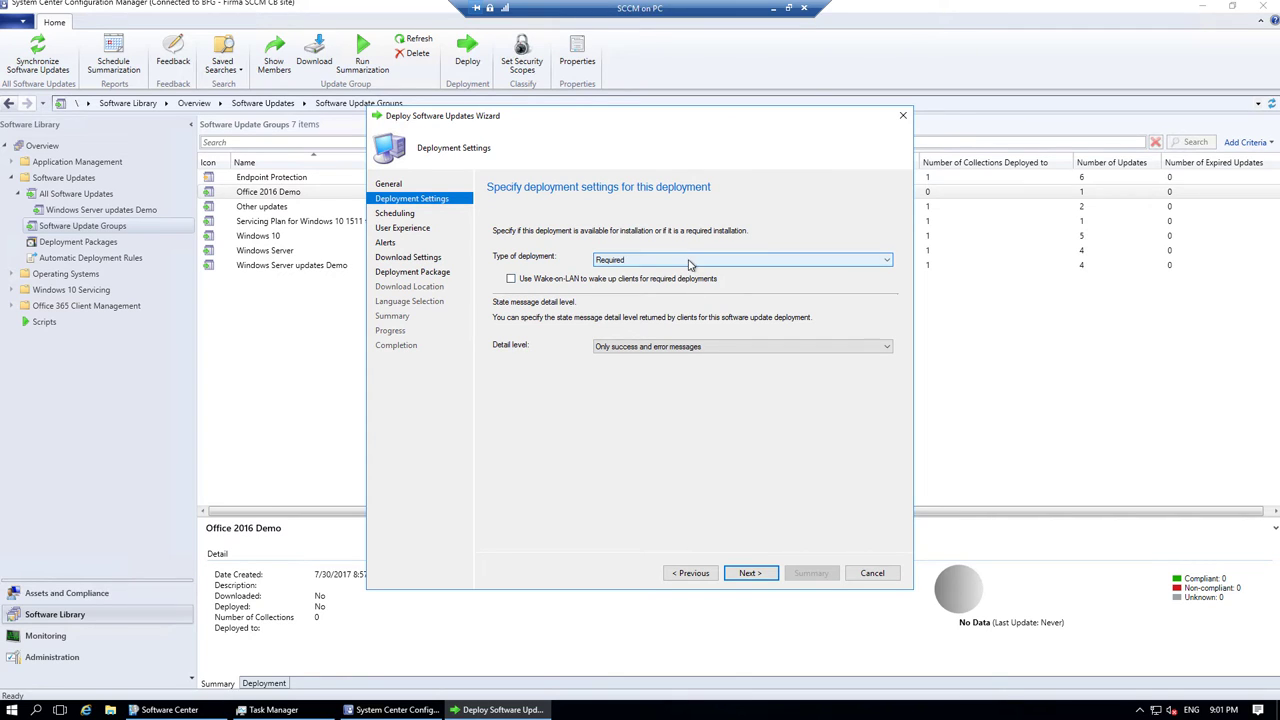
# Make the deployment type Available with the state message detail level set to All messages, and continue to scheduling.
pyautogui.click(692, 263)
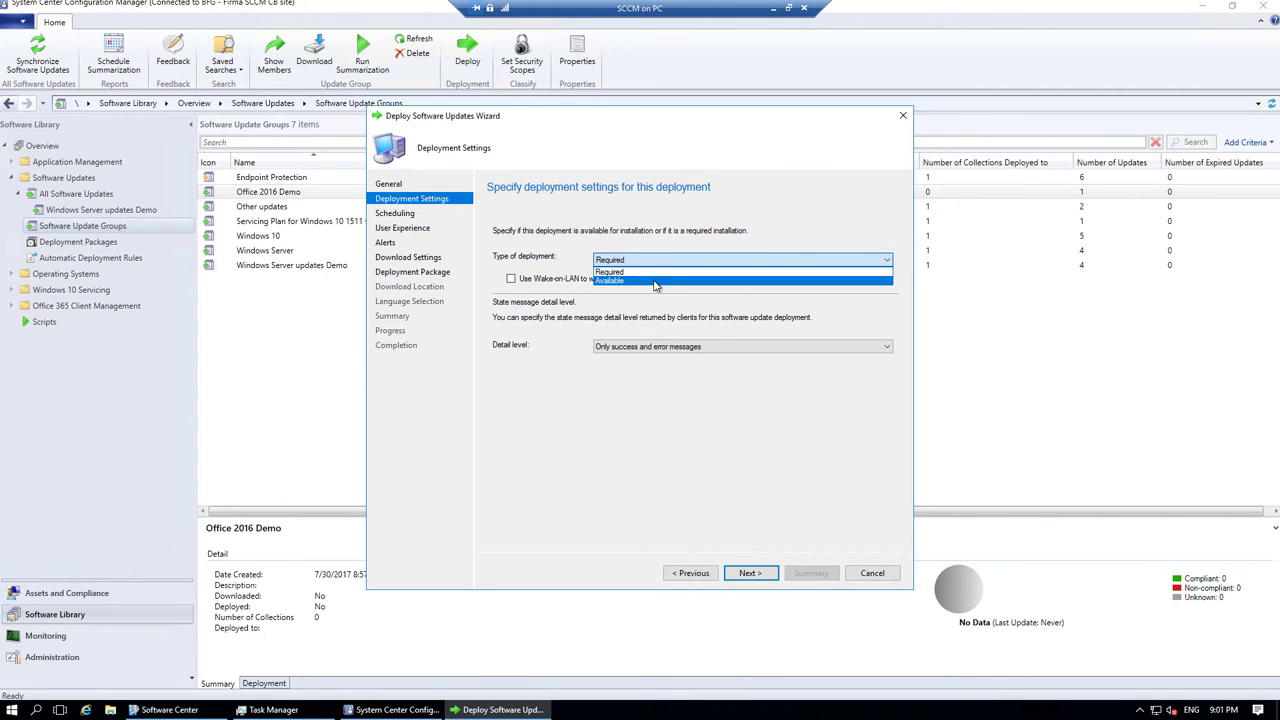
pyautogui.click(657, 283)
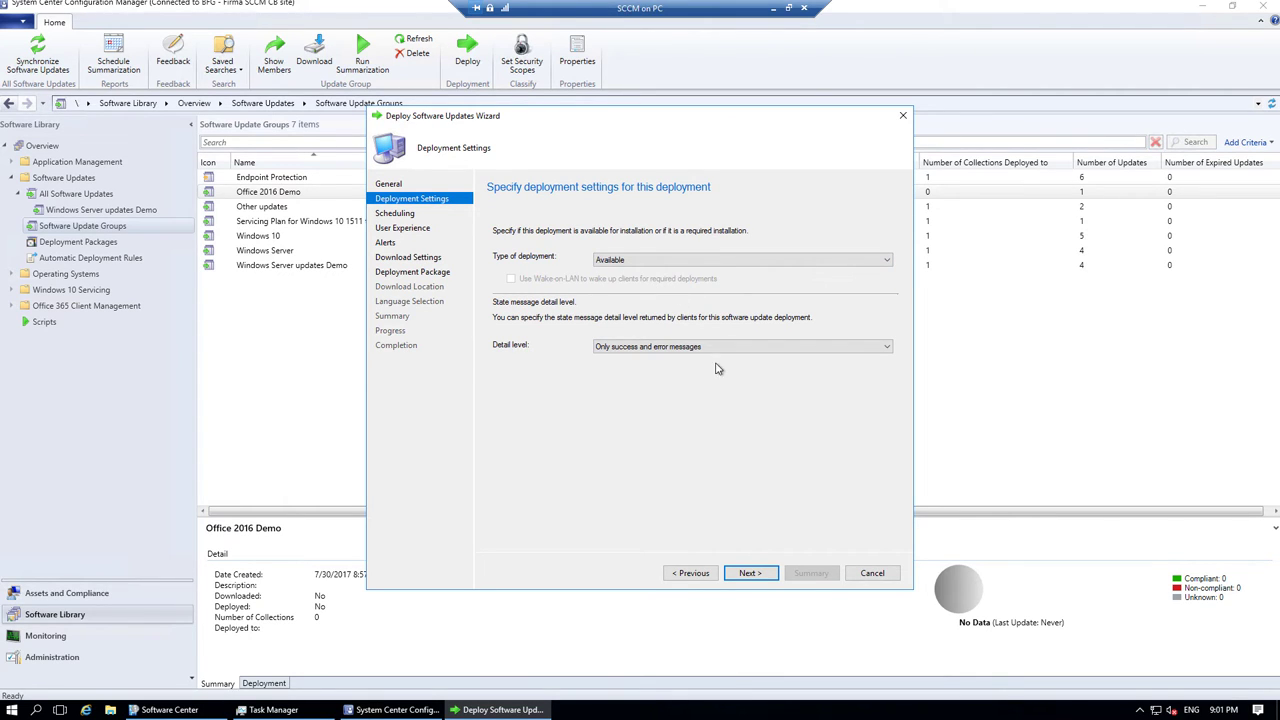
pyautogui.click(755, 347)
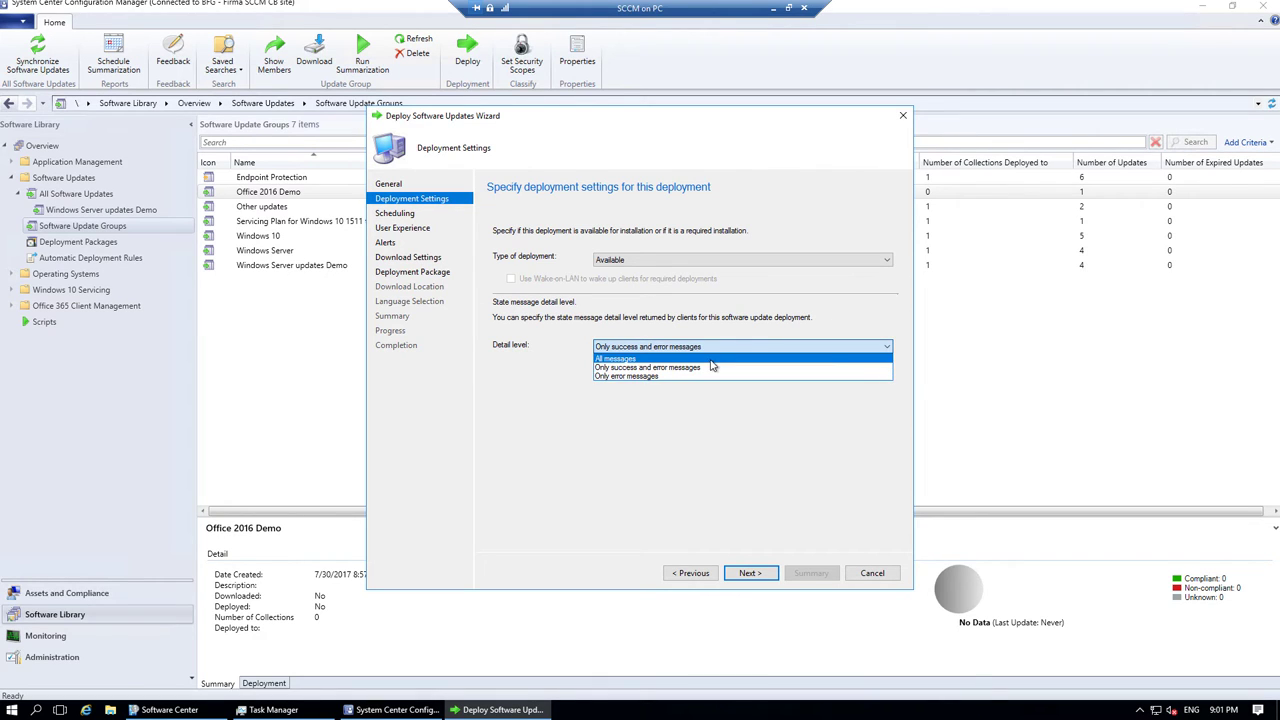
pyautogui.click(711, 359)
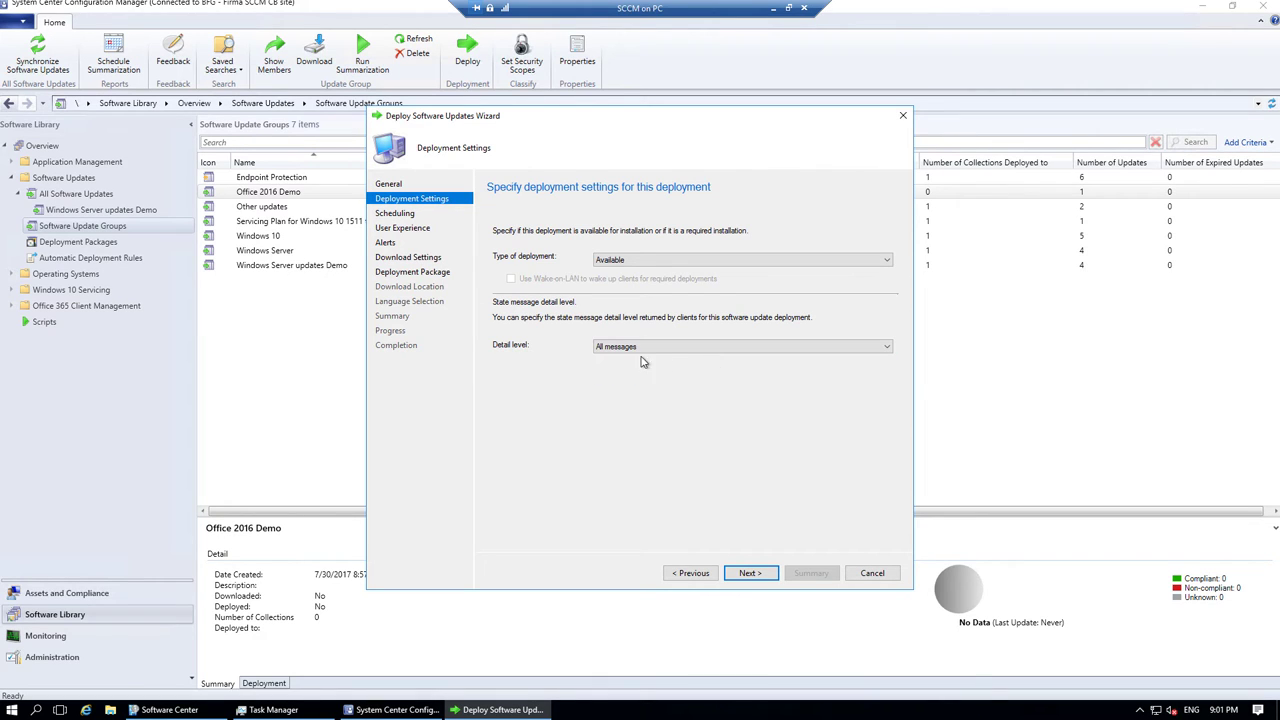
pyautogui.click(750, 574)
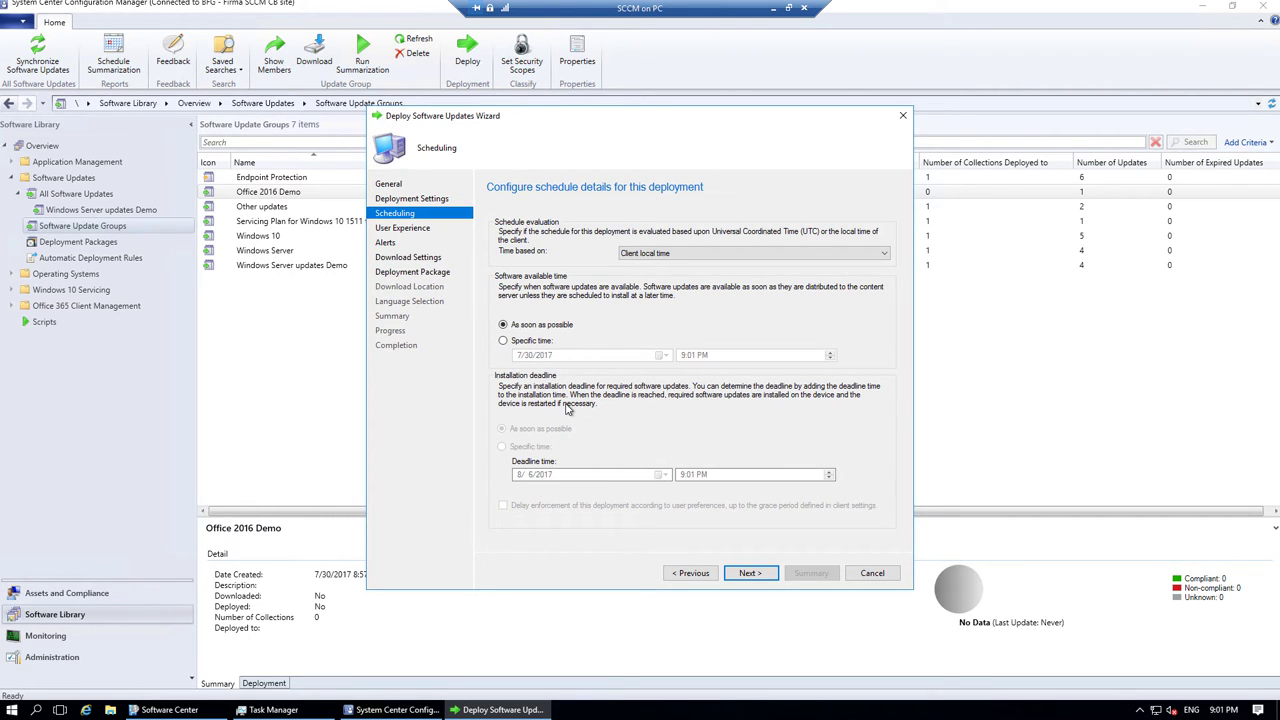
# Set user notifications to Display in Software Center and show all notifications, keeping the default schedule, alerts and download settings.
pyautogui.click(750, 574)
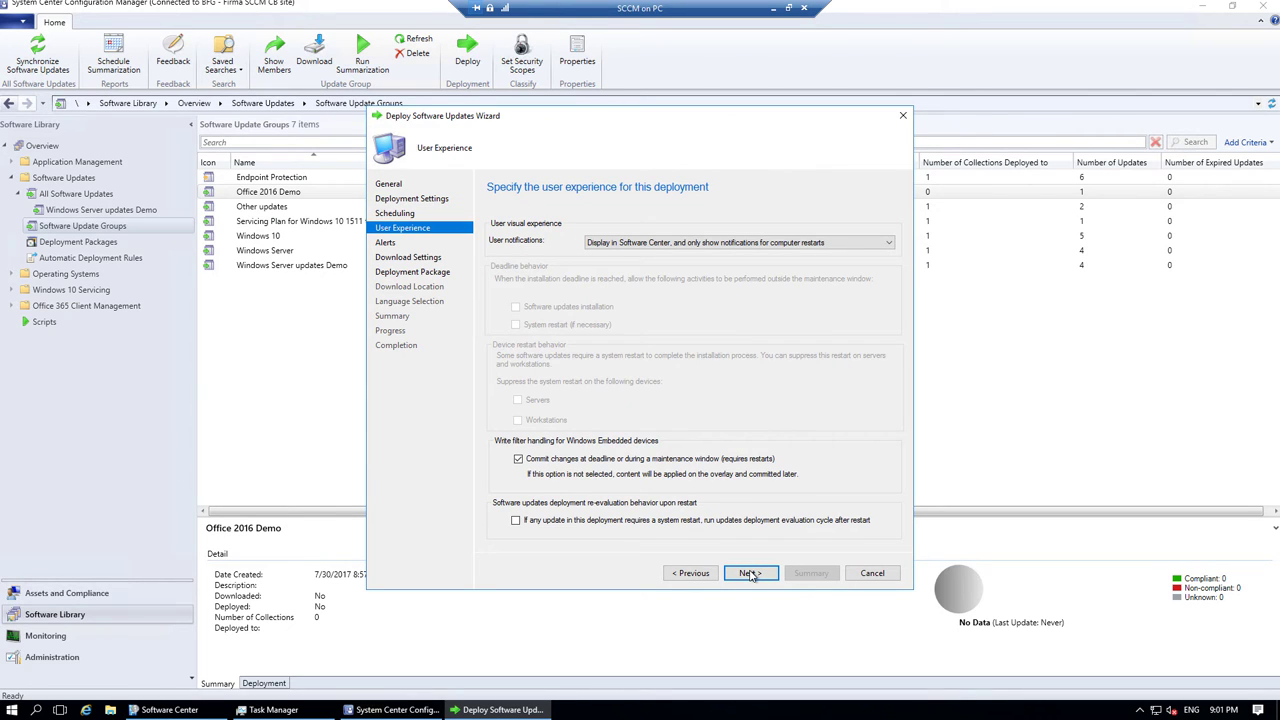
pyautogui.click(800, 246)
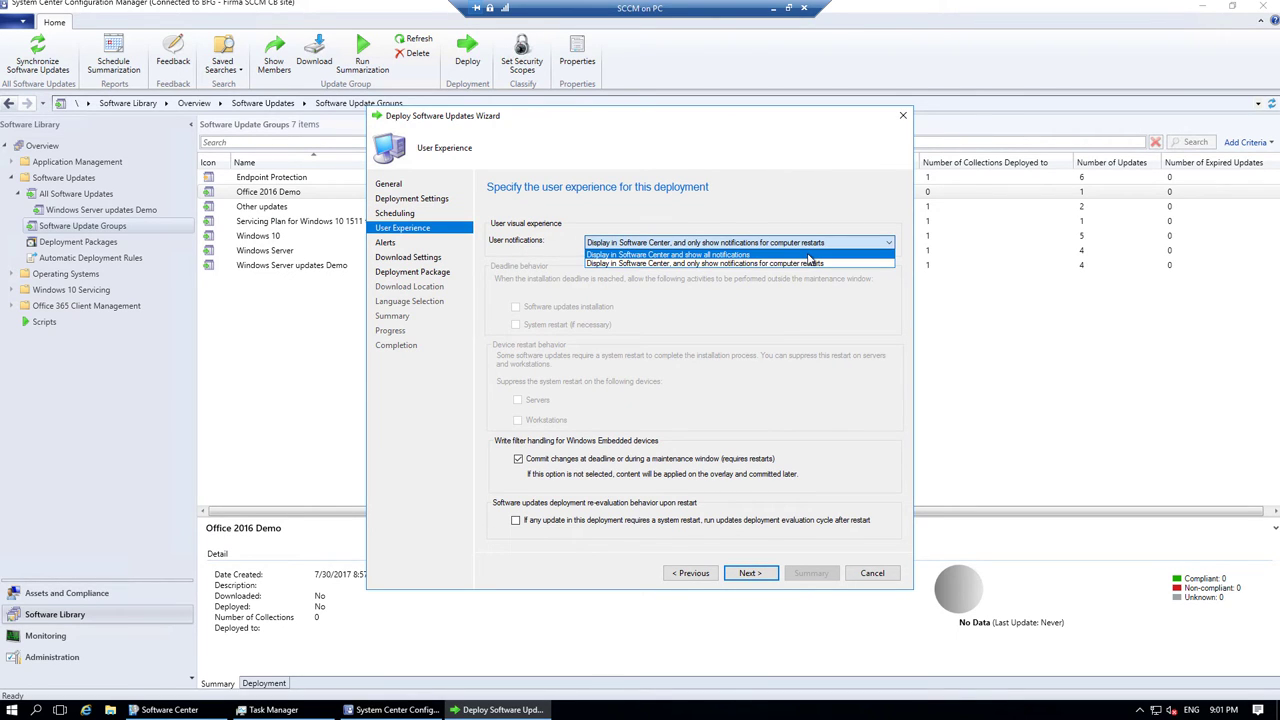
pyautogui.click(808, 255)
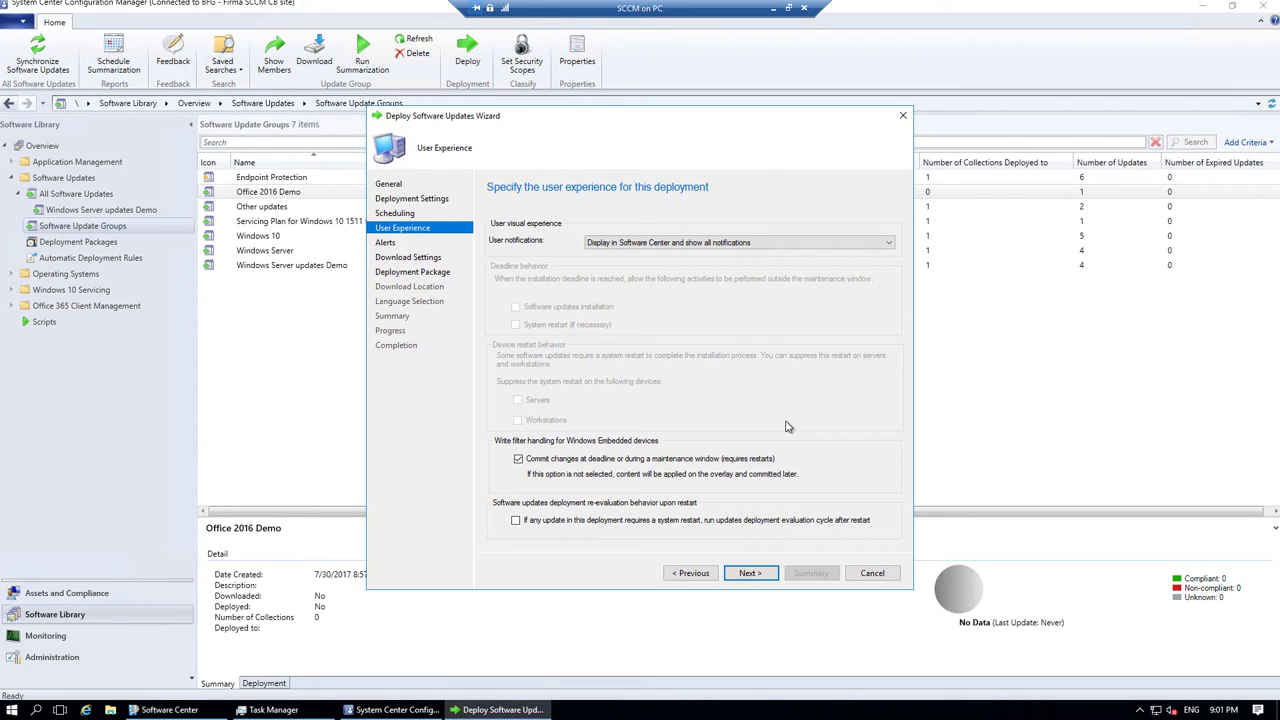
pyautogui.click(757, 577)
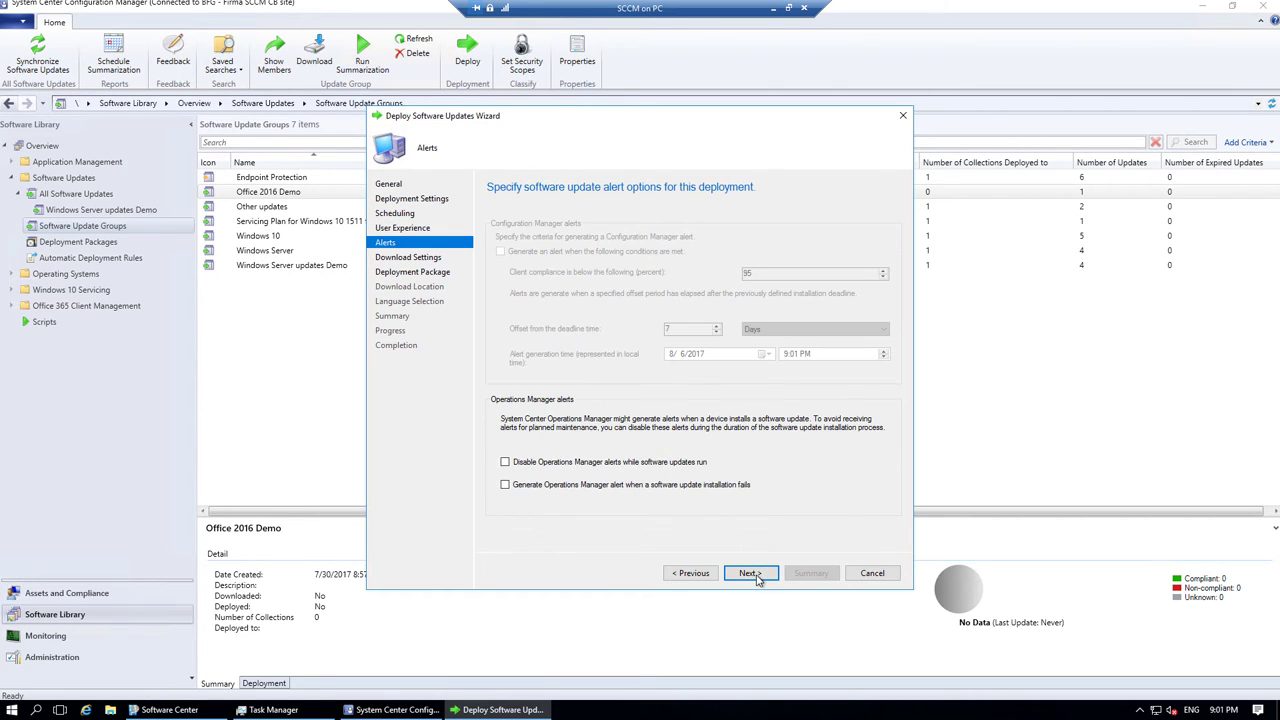
pyautogui.click(757, 577)
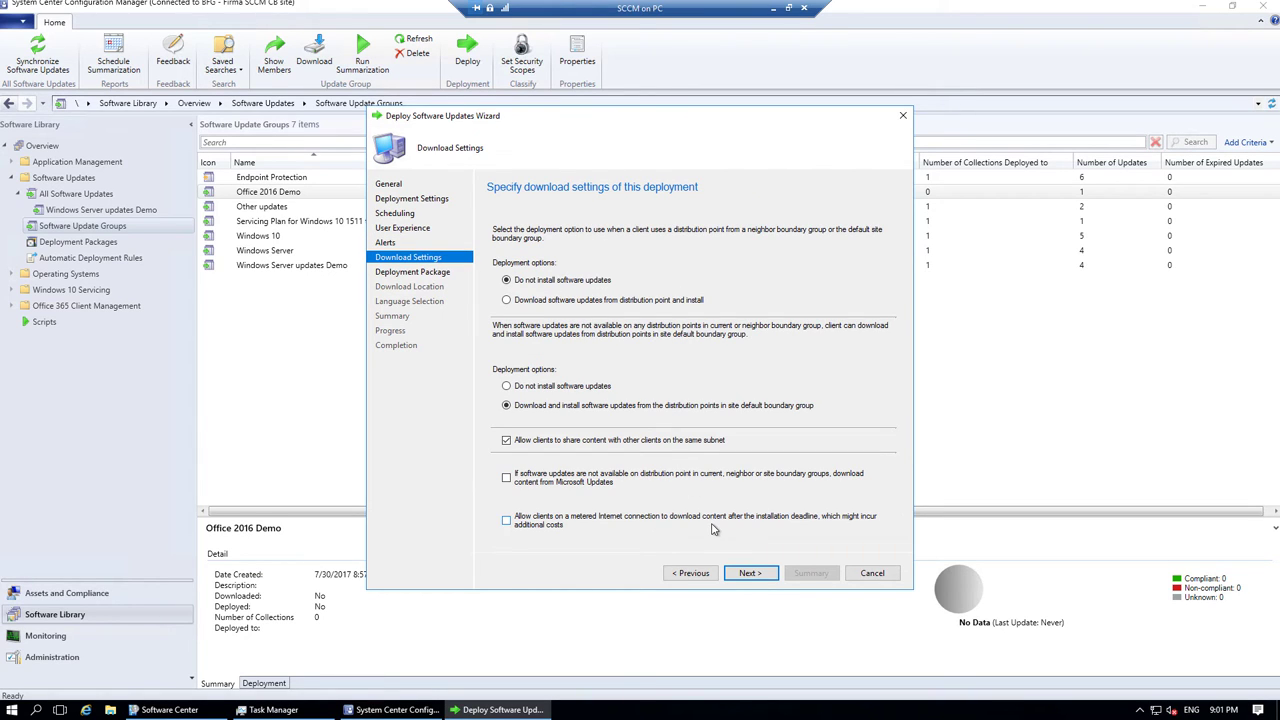
pyautogui.click(757, 575)
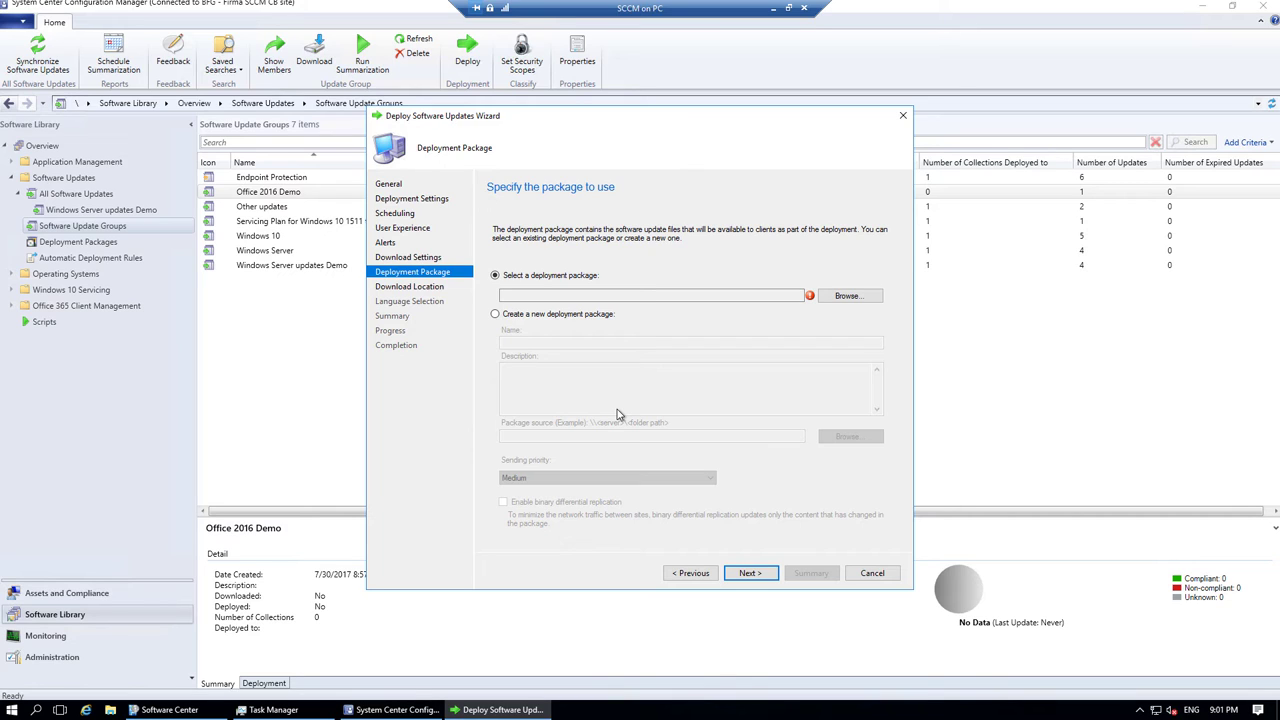
# Check the existing deployment packages, then choose to create a new one named Office 2016 updates Demo.
pyautogui.click(846, 297)
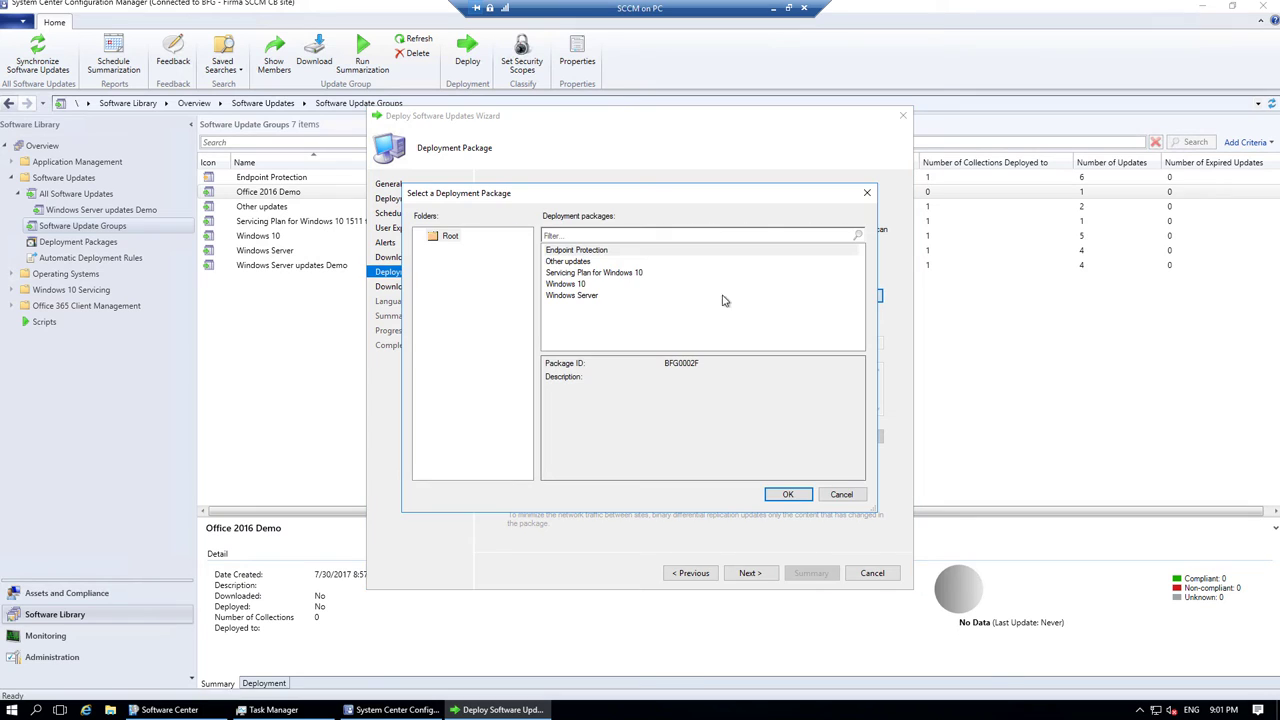
pyautogui.click(841, 495)
pyautogui.click(528, 316)
pyautogui.click(550, 345)
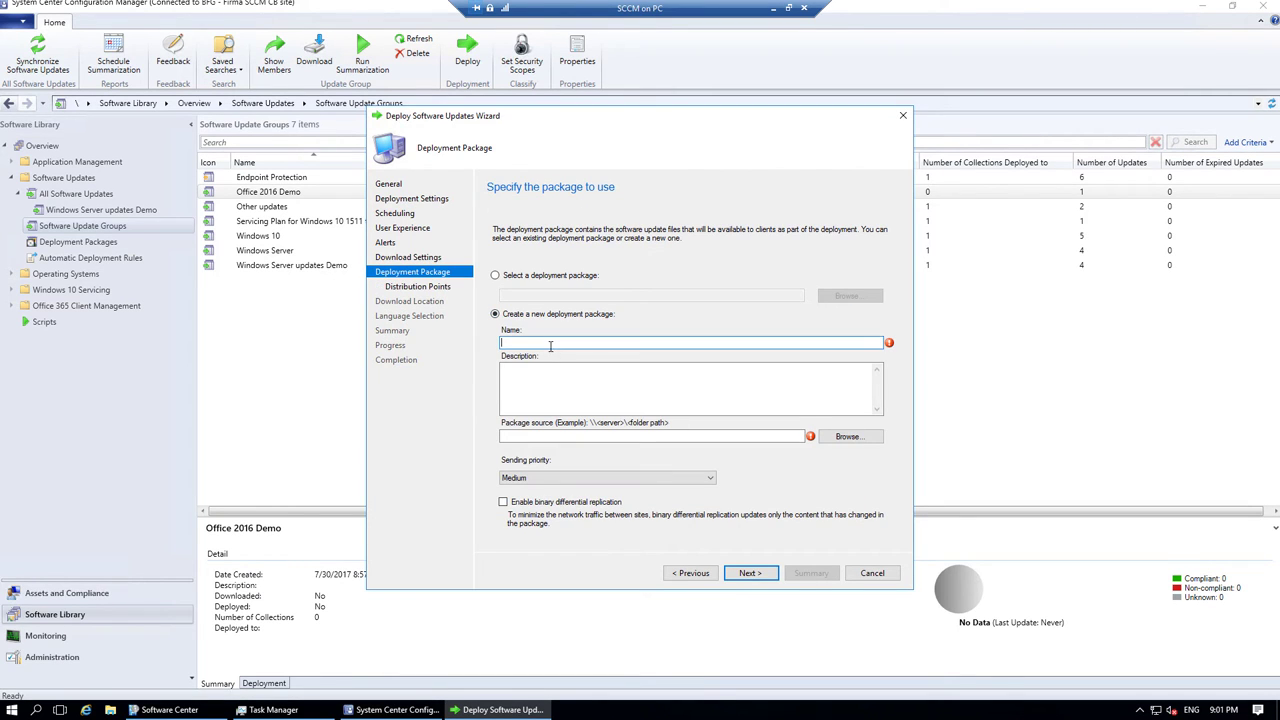
pyautogui.write('Office 2016 updates Demo')
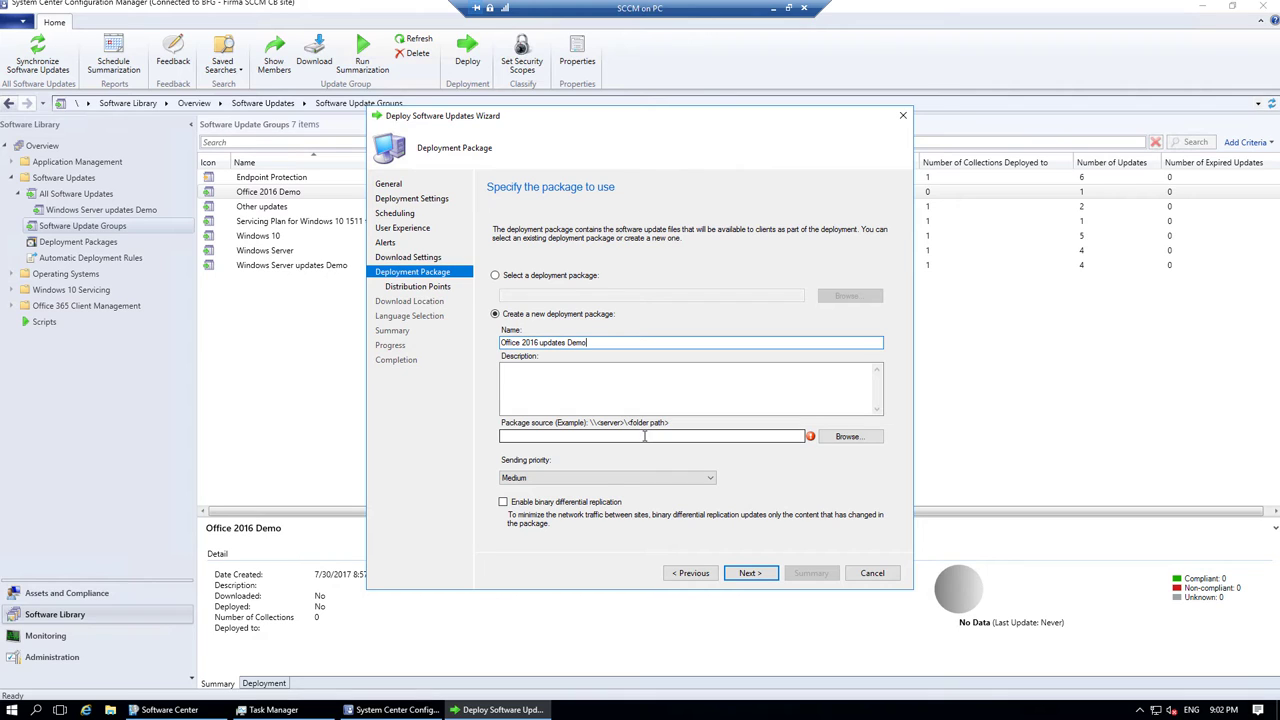
# Switch to File Explorer and create a folder named Office 2016 Demo in D:\updates source.
pyautogui.click(120, 708)
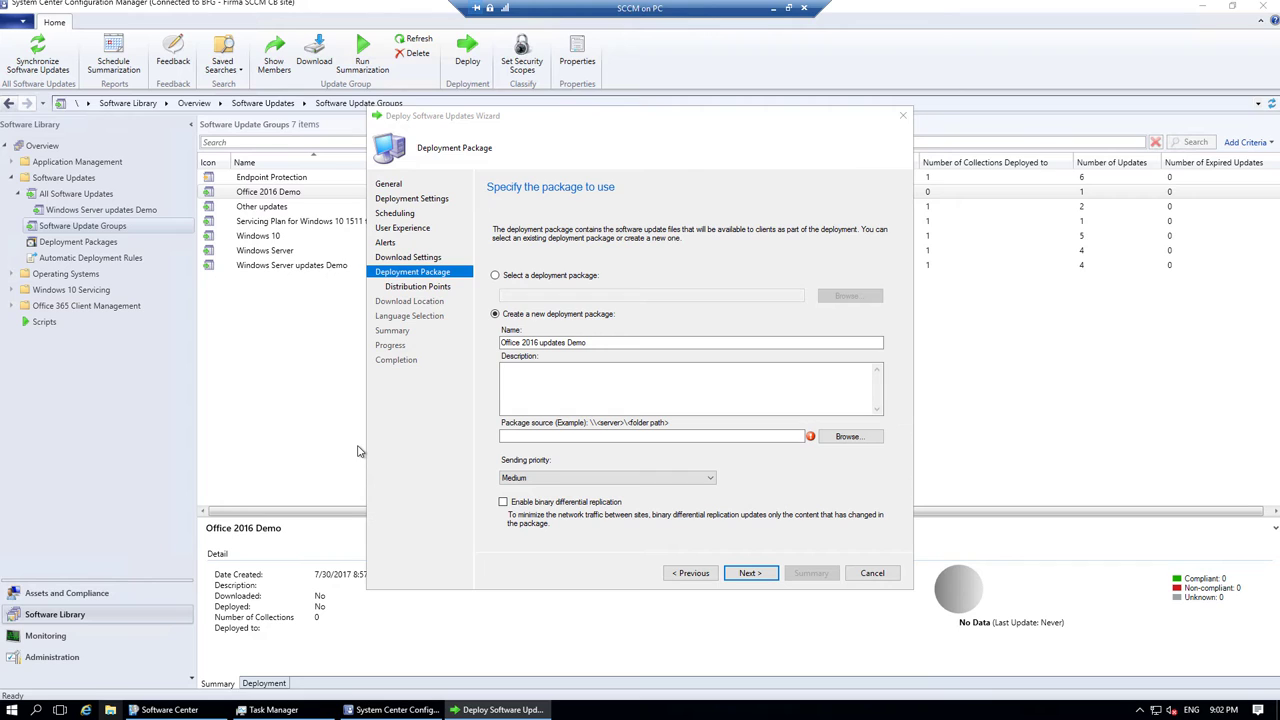
pyautogui.press('super+e')
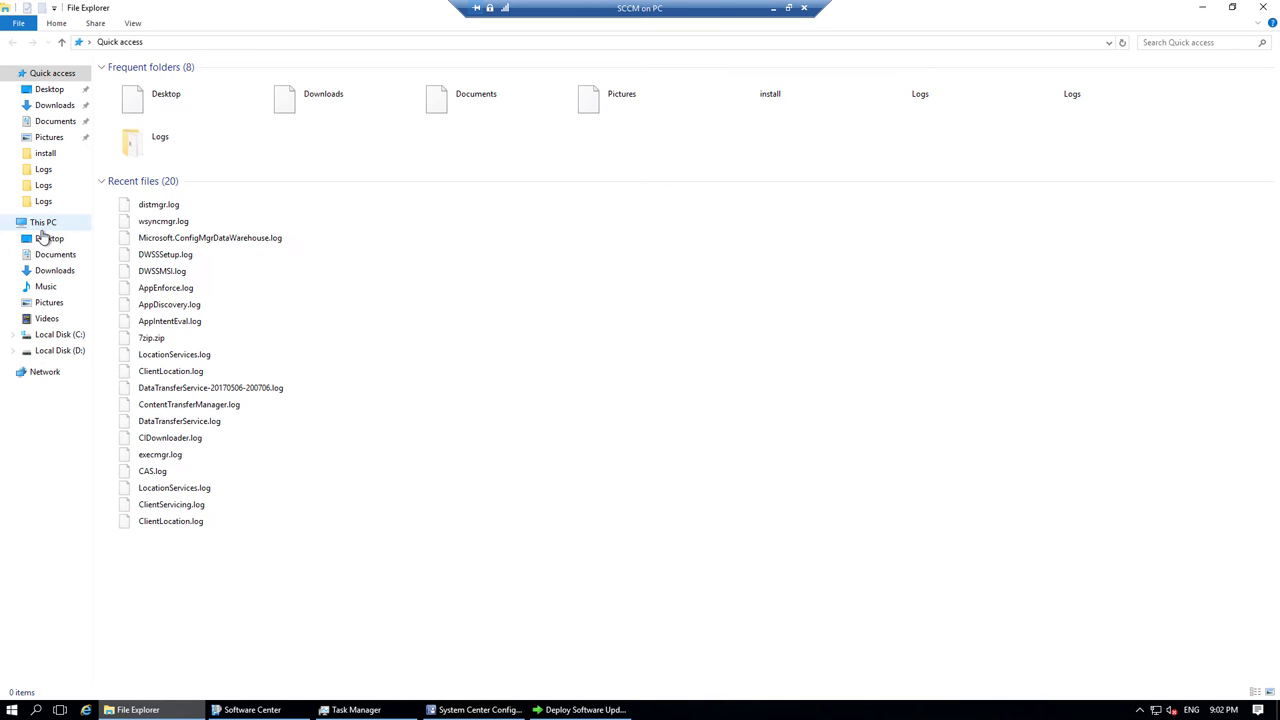
pyautogui.click(42, 223)
pyautogui.click(58, 352)
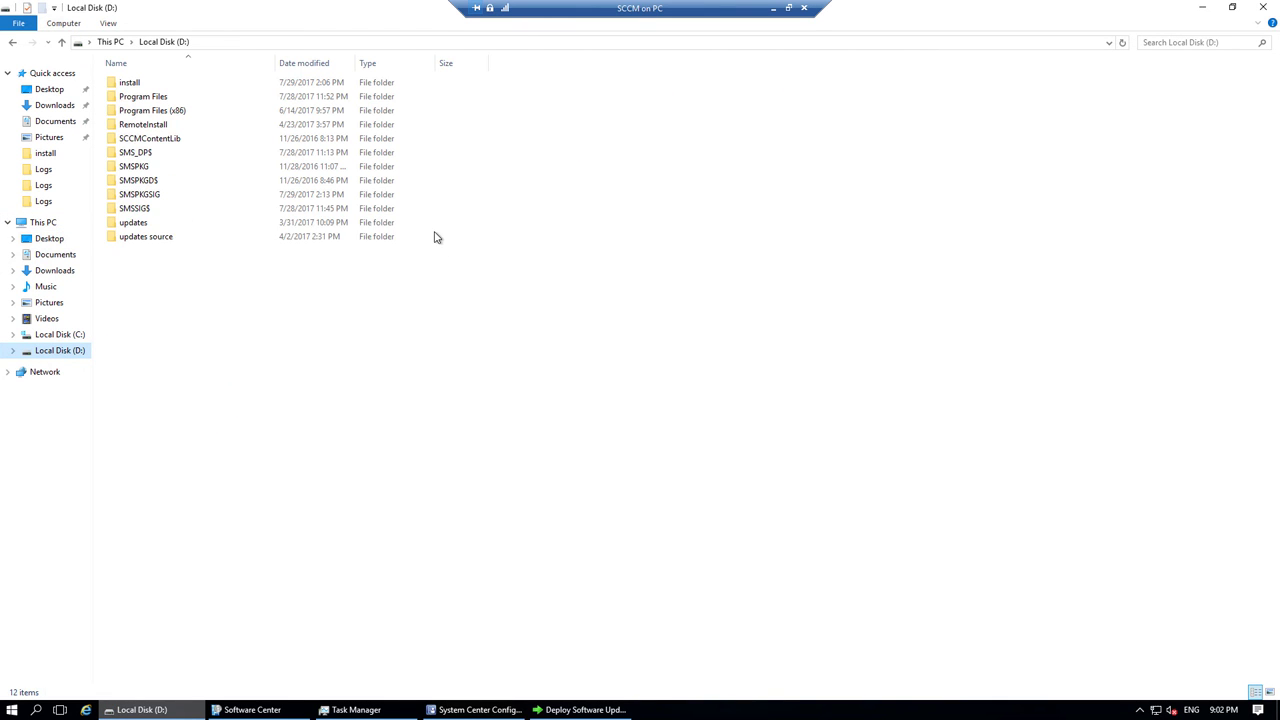
pyautogui.click(176, 238)
pyautogui.press('Return')
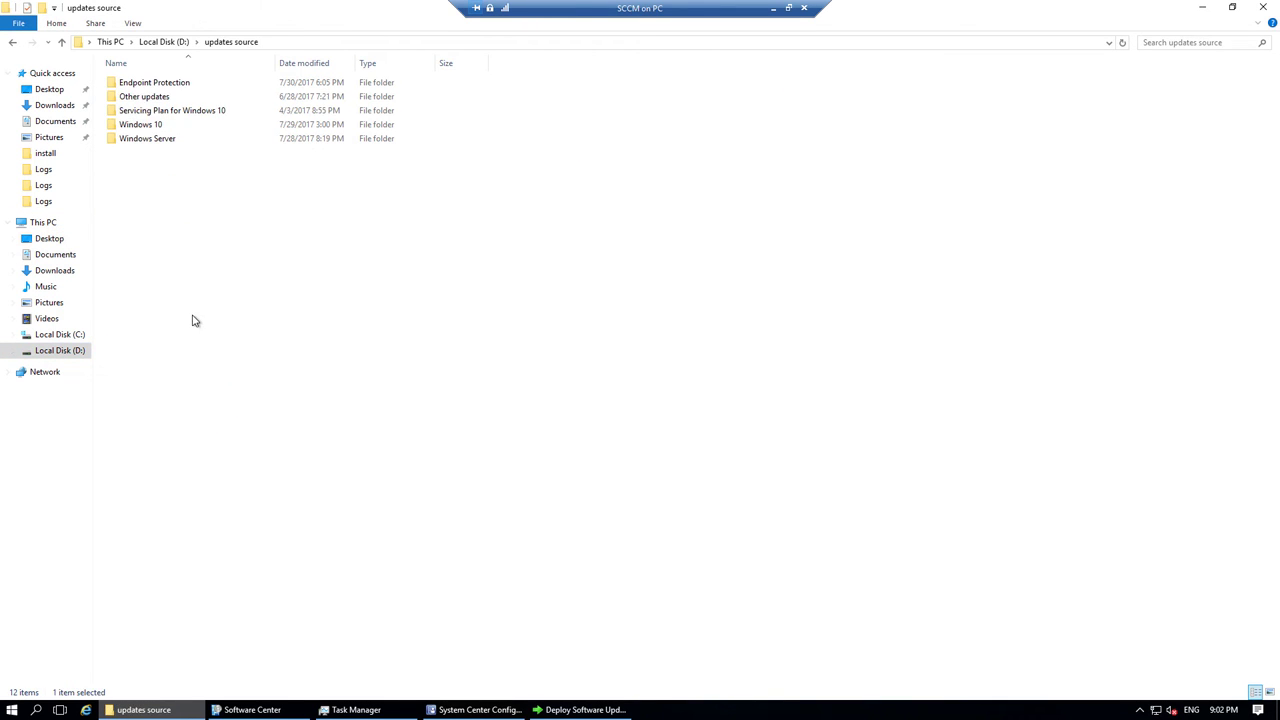
pyautogui.rightClick(166, 202)
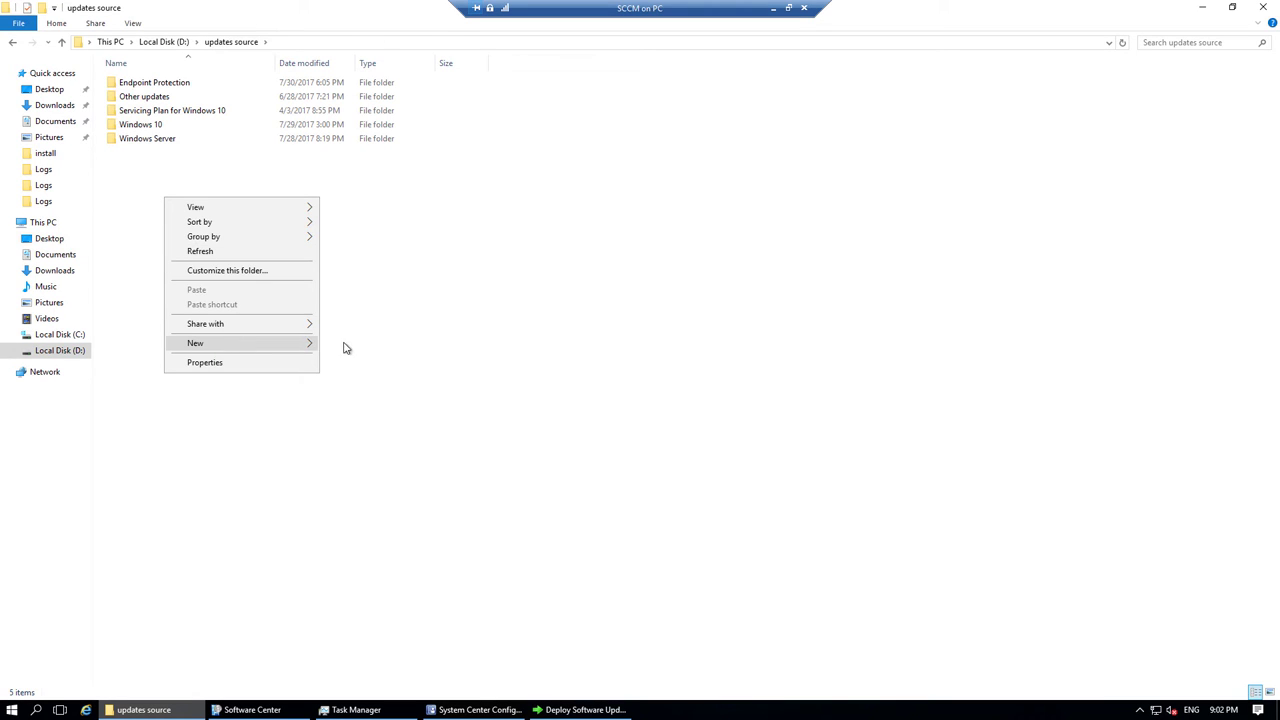
pyautogui.click(374, 346)
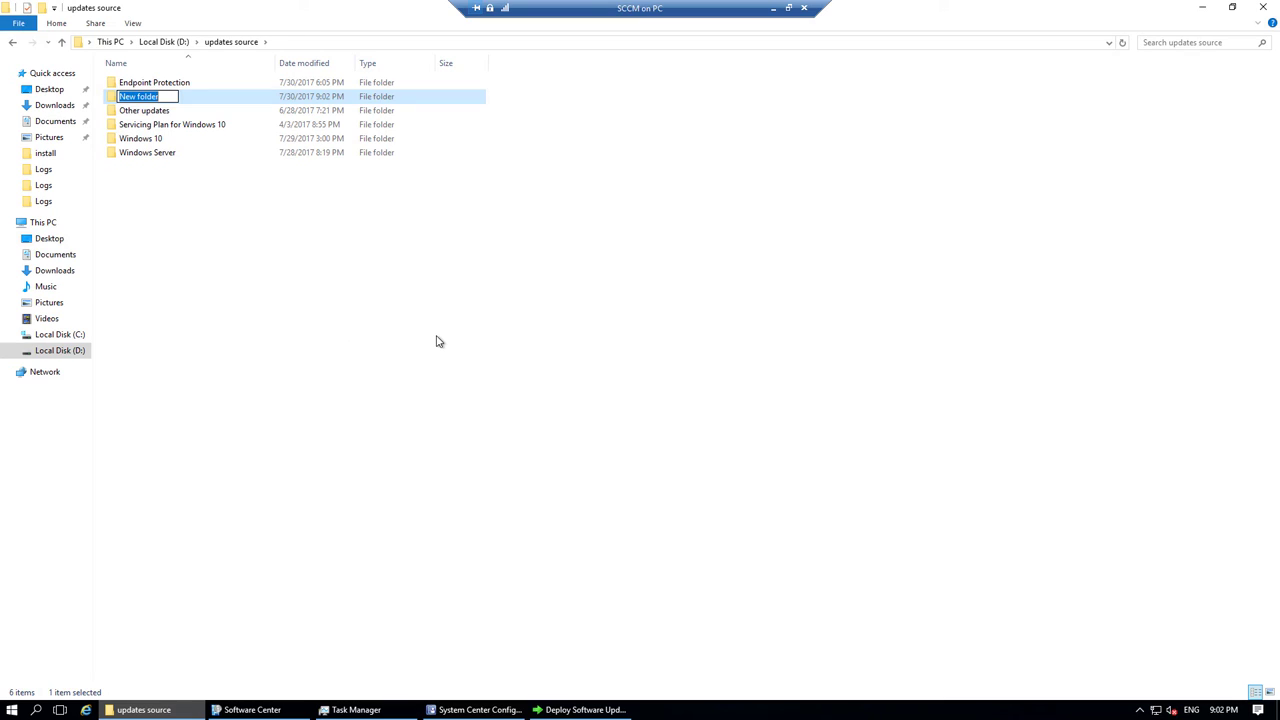
pyautogui.write('Office 2016 Demo')
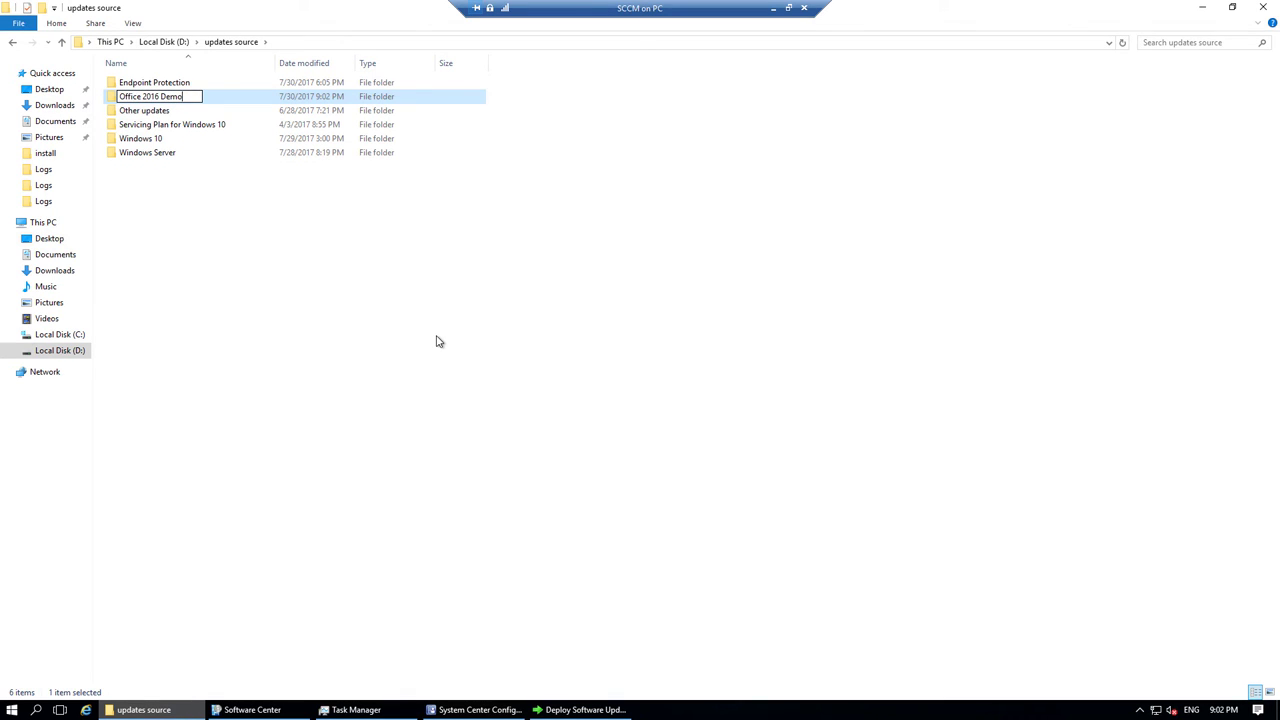
pyautogui.press('Return')
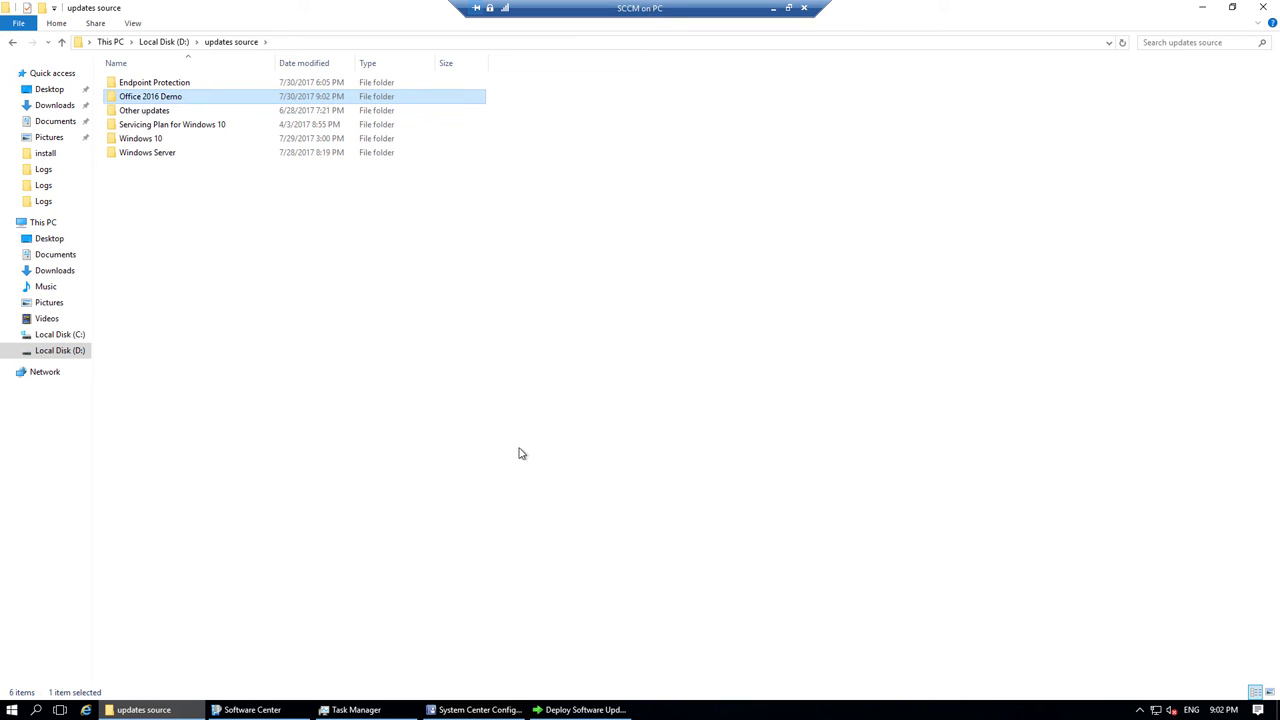
# Return to the deployment wizard, set the package source to \\sccm\updates source\Office 2016 Demo, and continue to the distribution points.
pyautogui.click(590, 710)
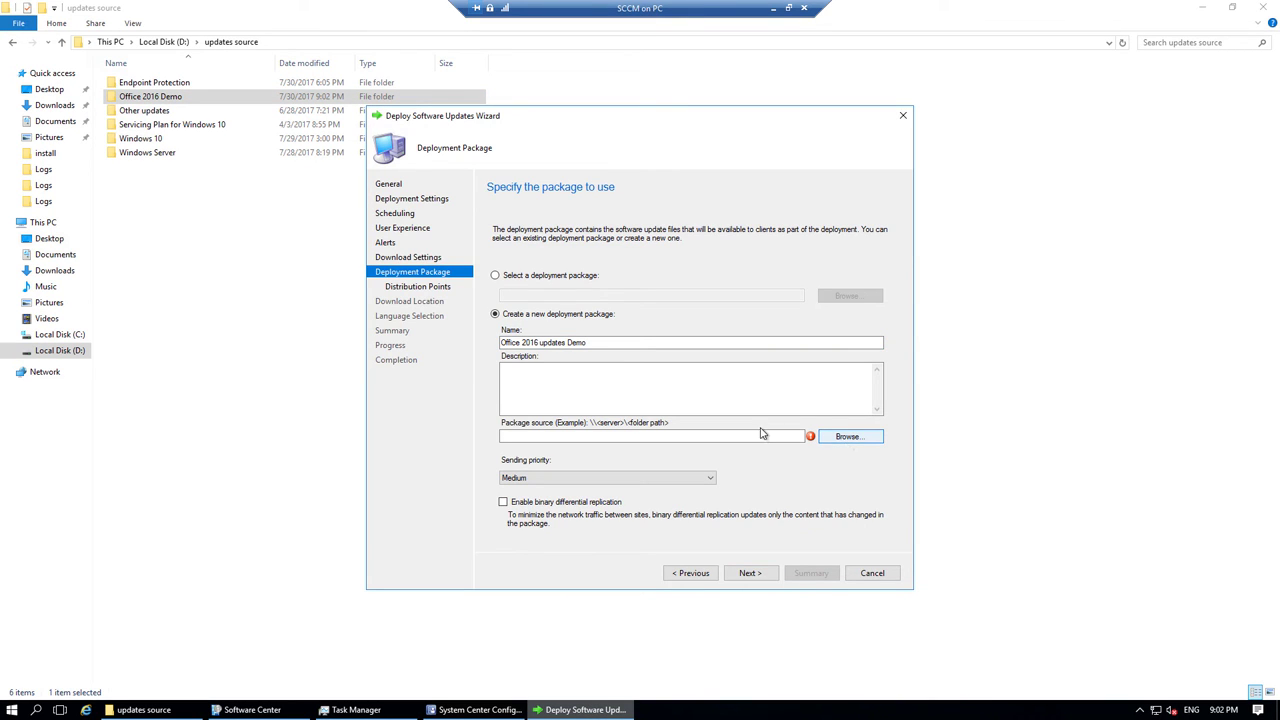
pyautogui.write('\\sccm')
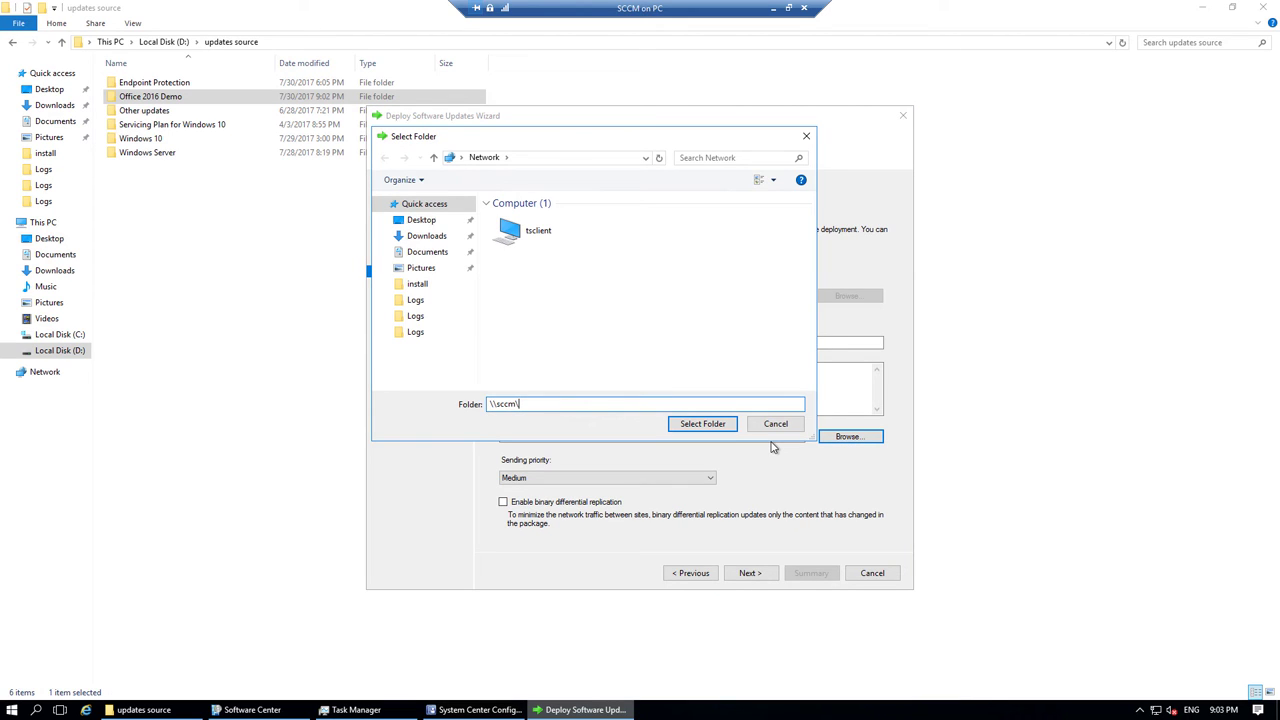
pyautogui.write('\\up')
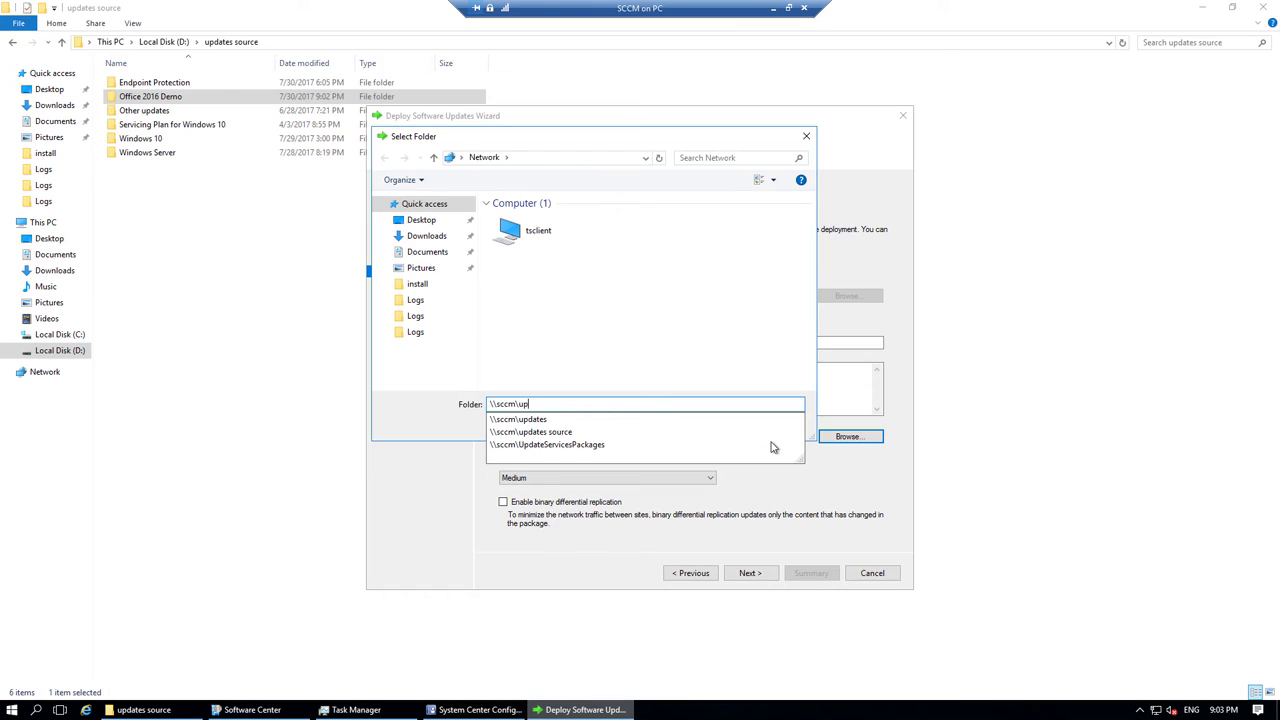
pyautogui.press('Down')
pyautogui.press('Down')
pyautogui.write('\\o')
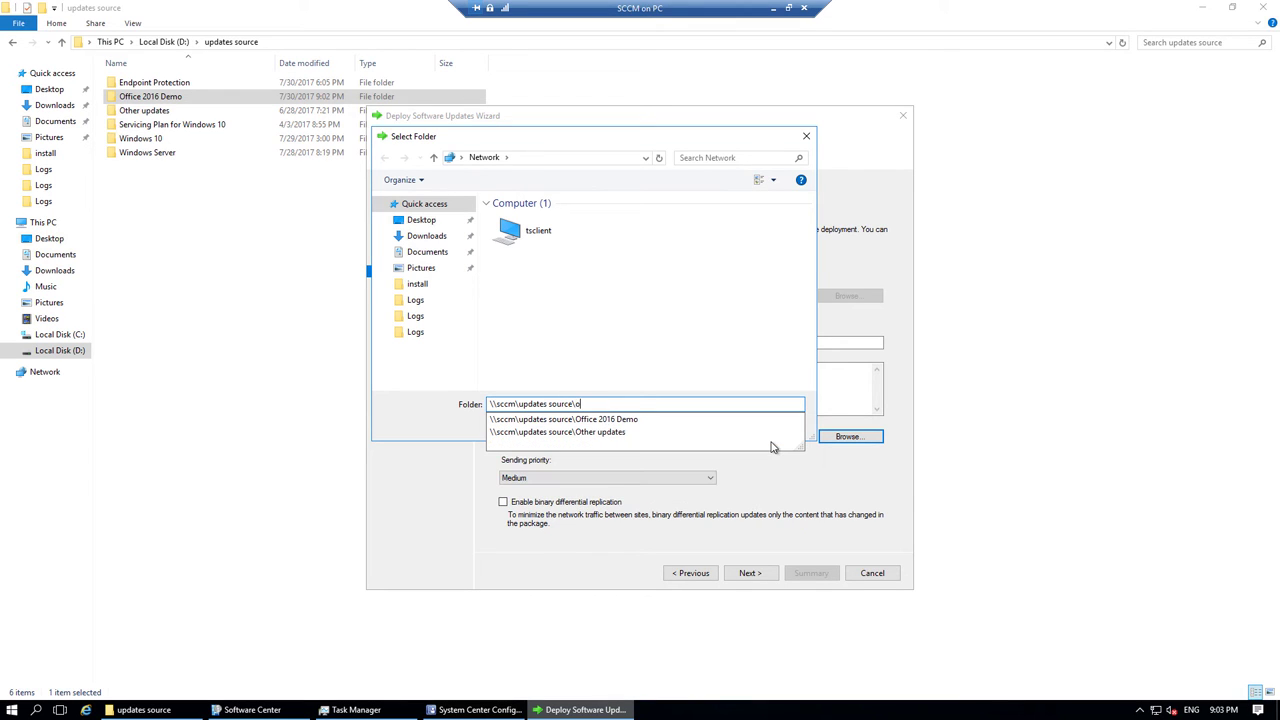
pyautogui.press('Down')
pyautogui.press('Return')
pyautogui.press('Return')
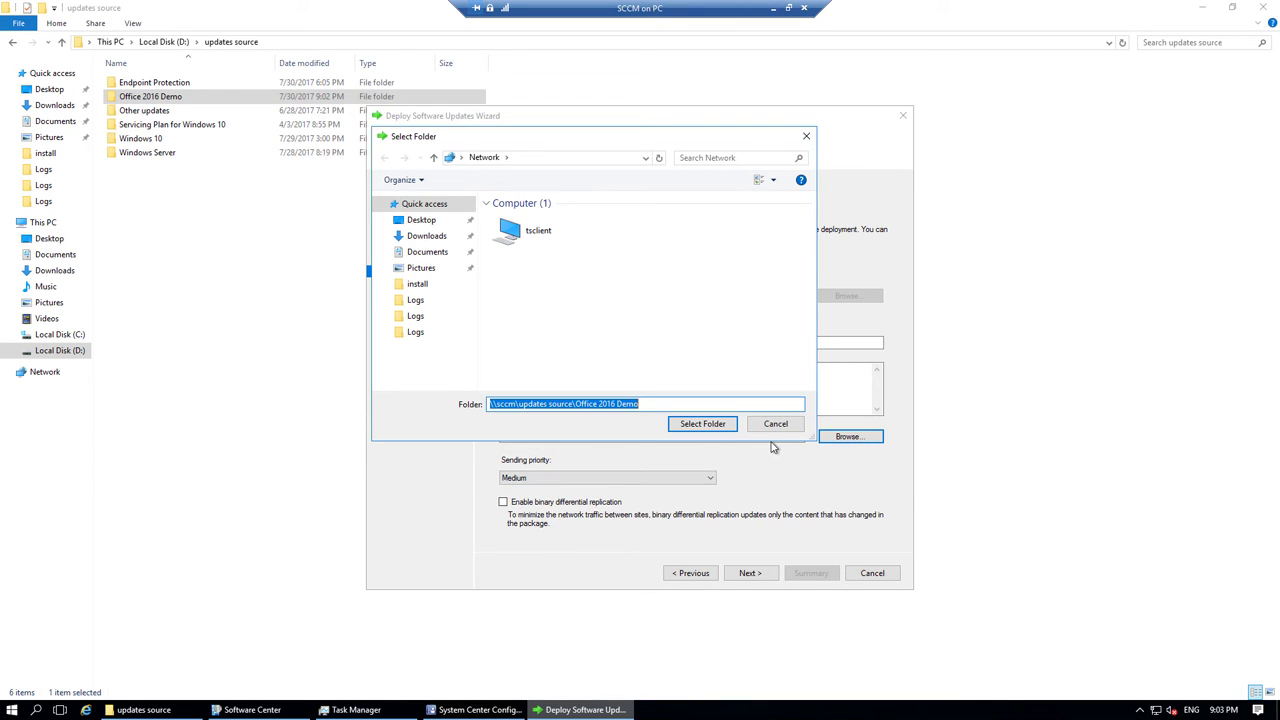
pyautogui.click(703, 424)
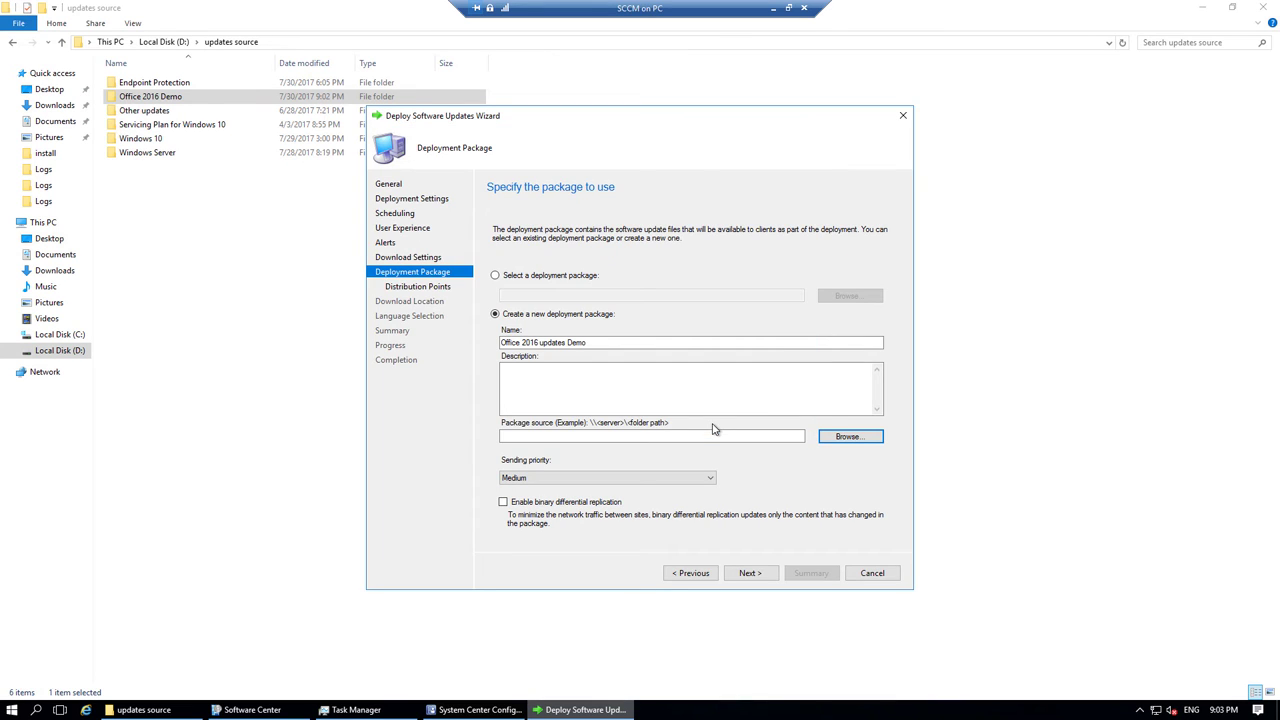
pyautogui.click(757, 576)
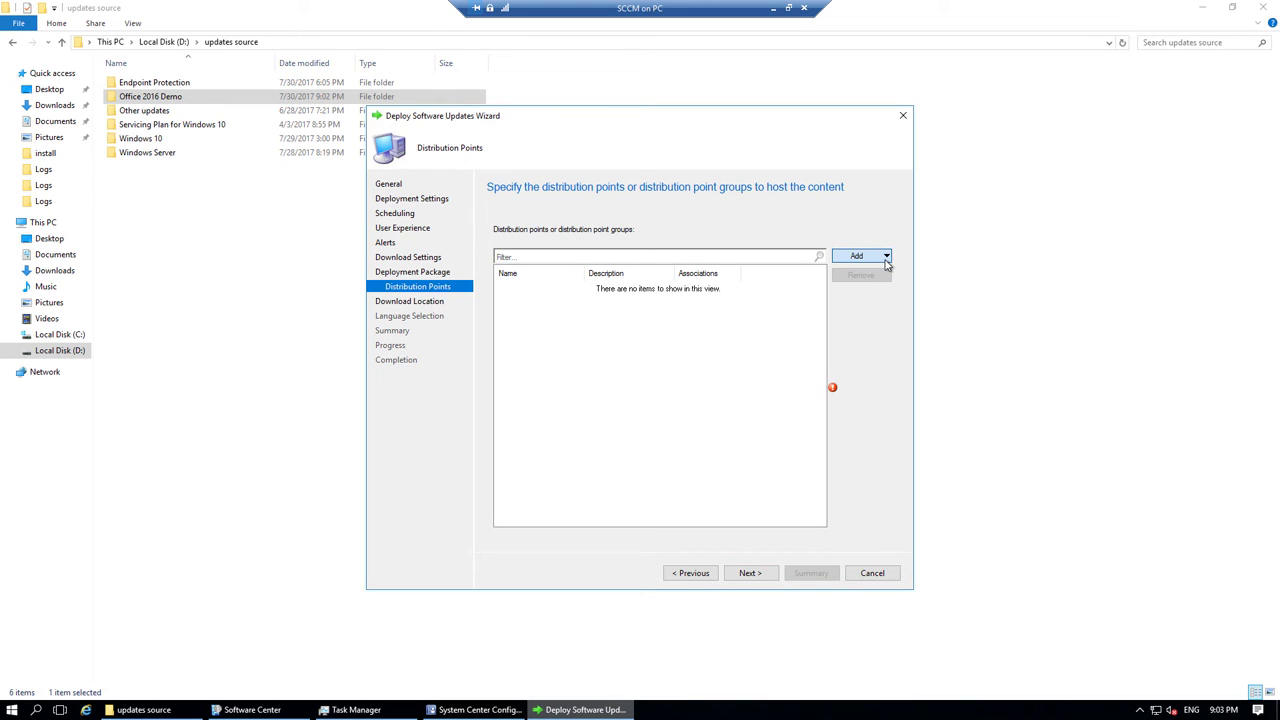
# Add the SCCM.FIRMA.COM distribution point and keep downloading updates from the Internet, continuing to the language selection.
pyautogui.click(886, 258)
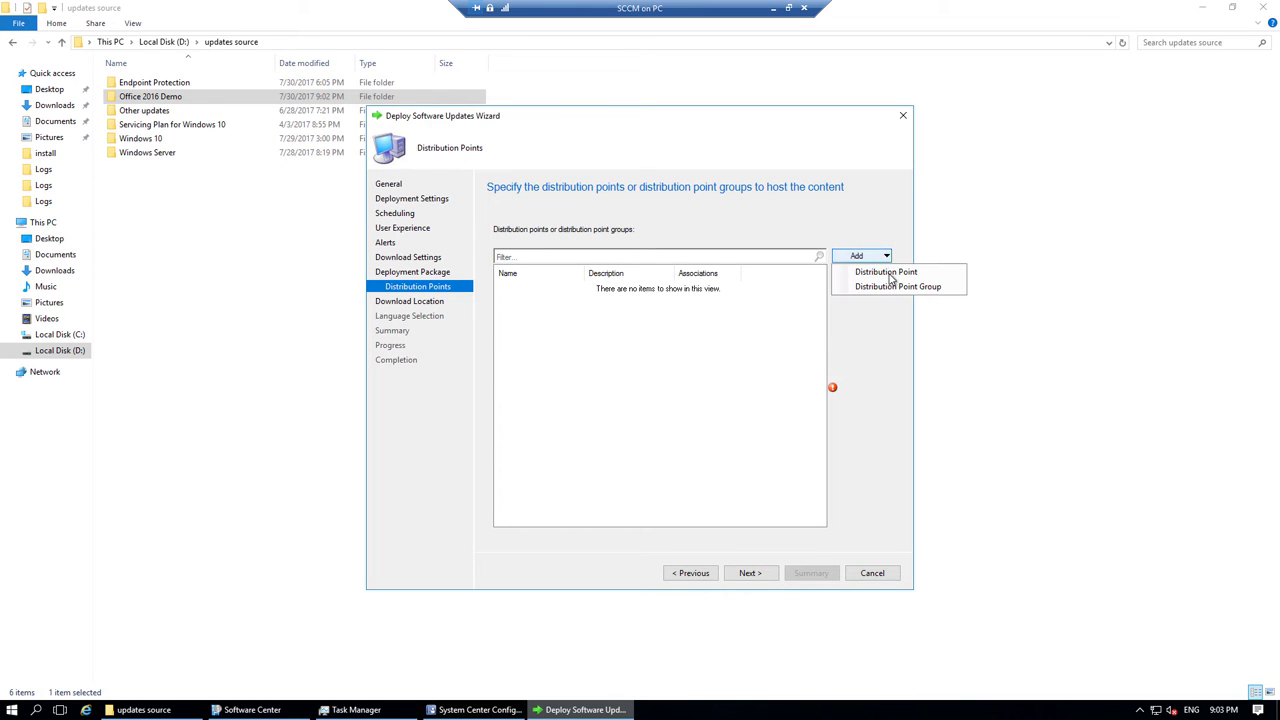
pyautogui.click(886, 272)
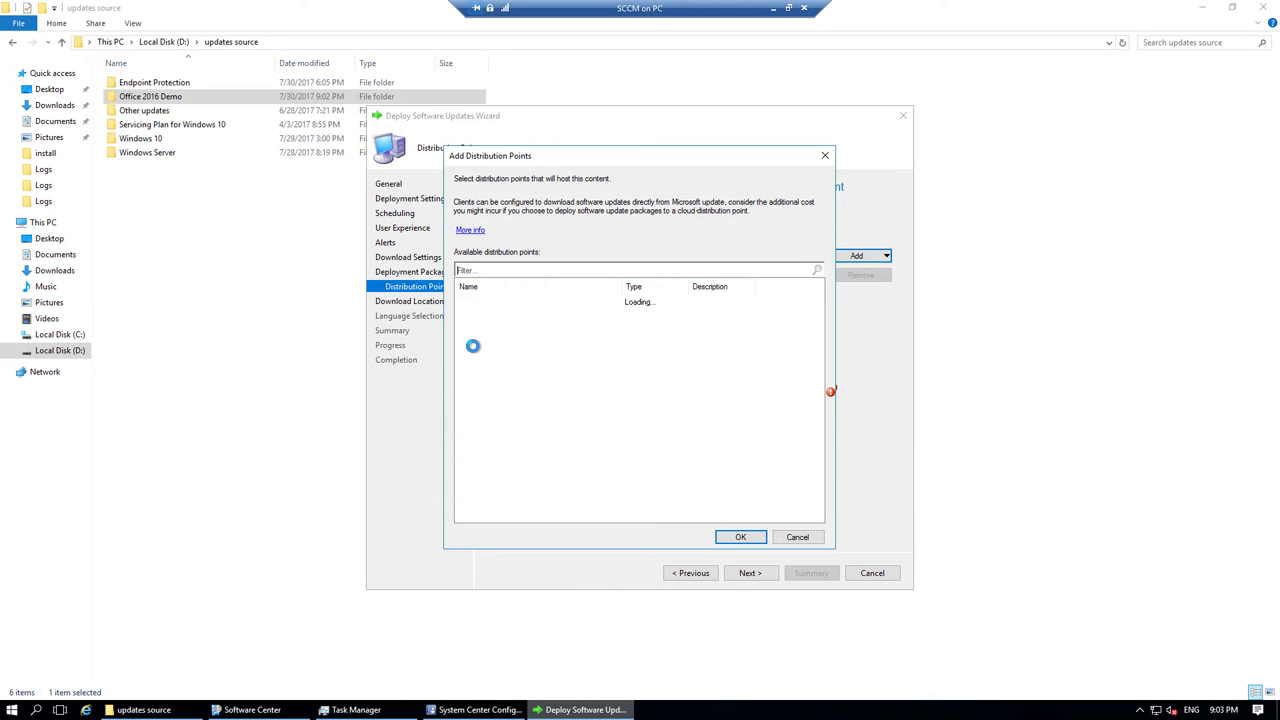
pyautogui.click(462, 301)
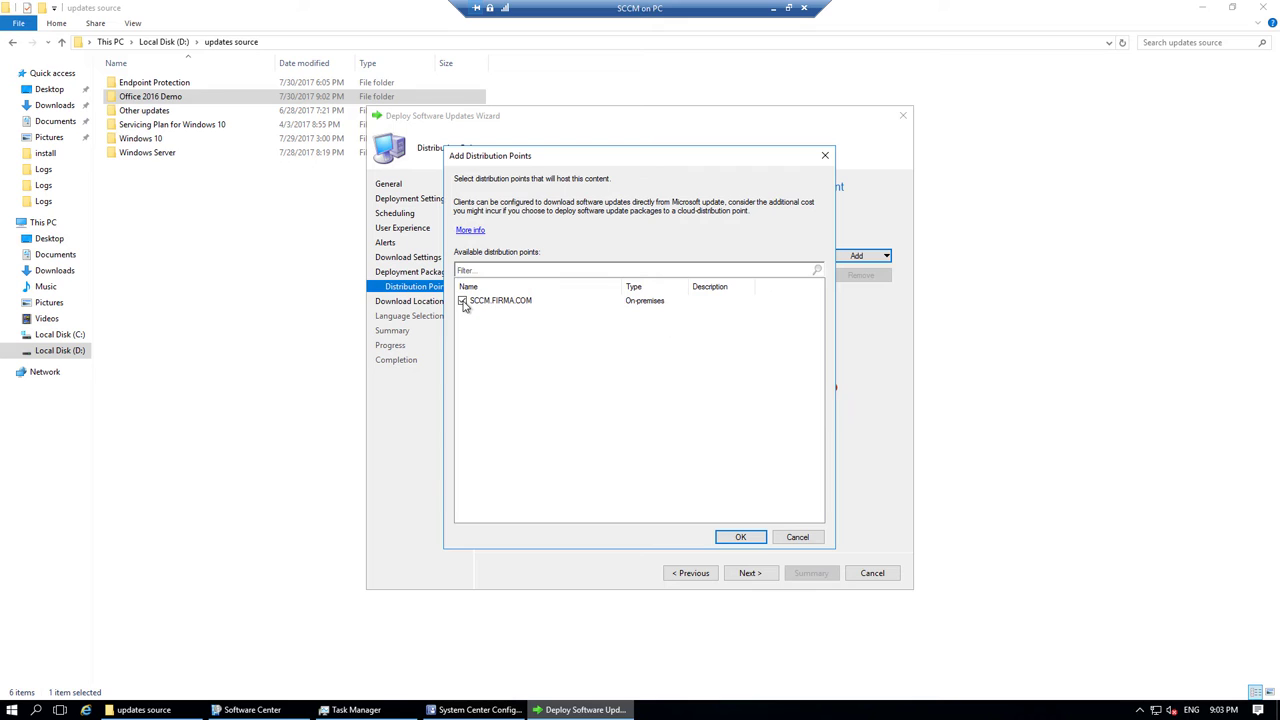
pyautogui.click(740, 537)
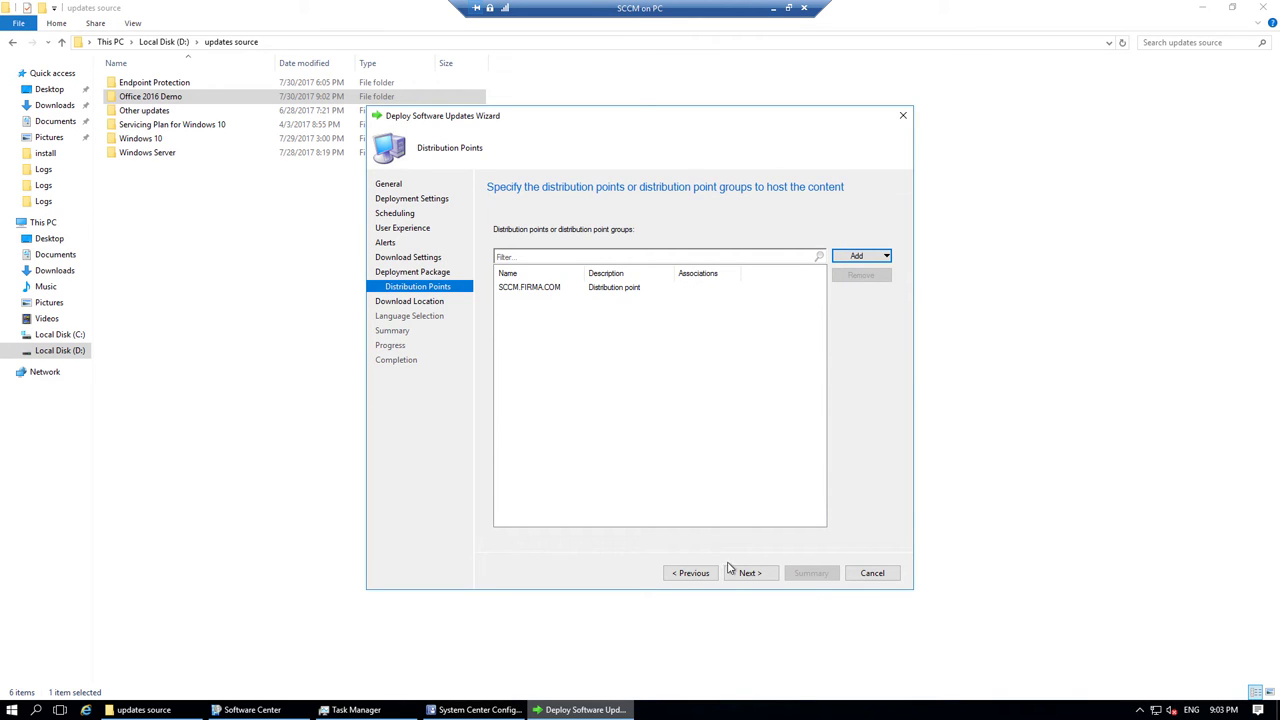
pyautogui.click(746, 573)
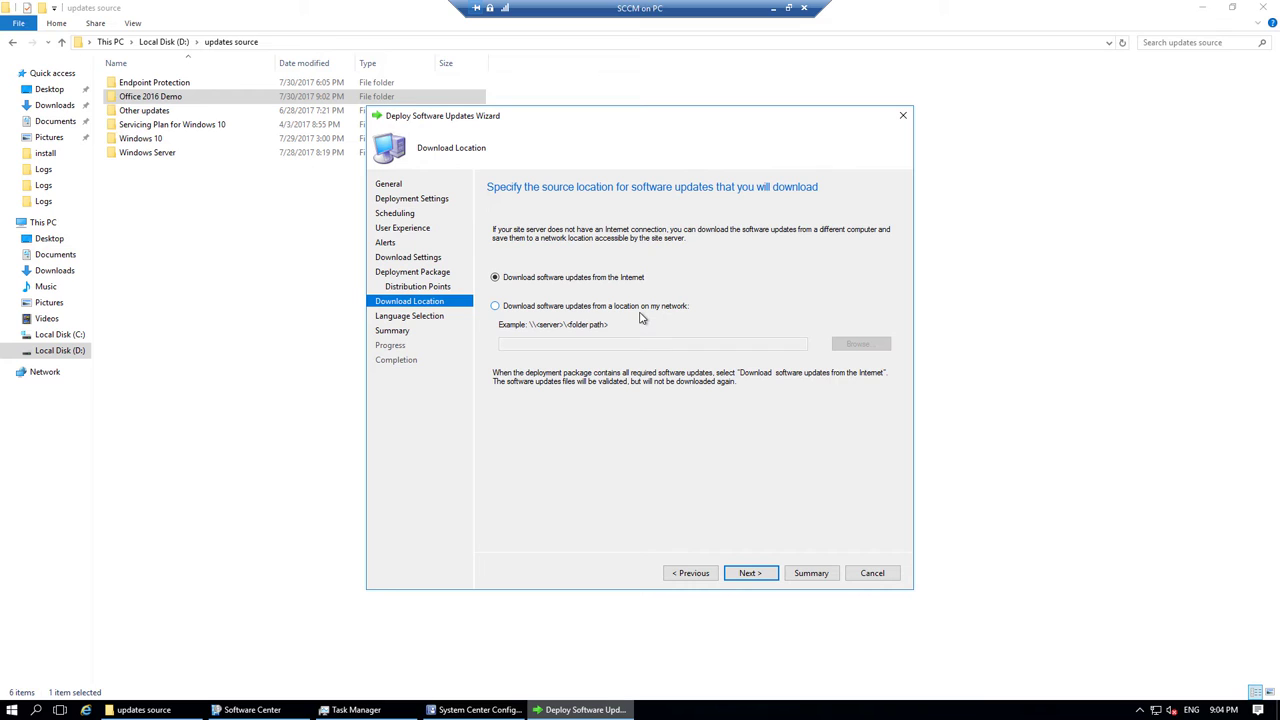
pyautogui.click(758, 577)
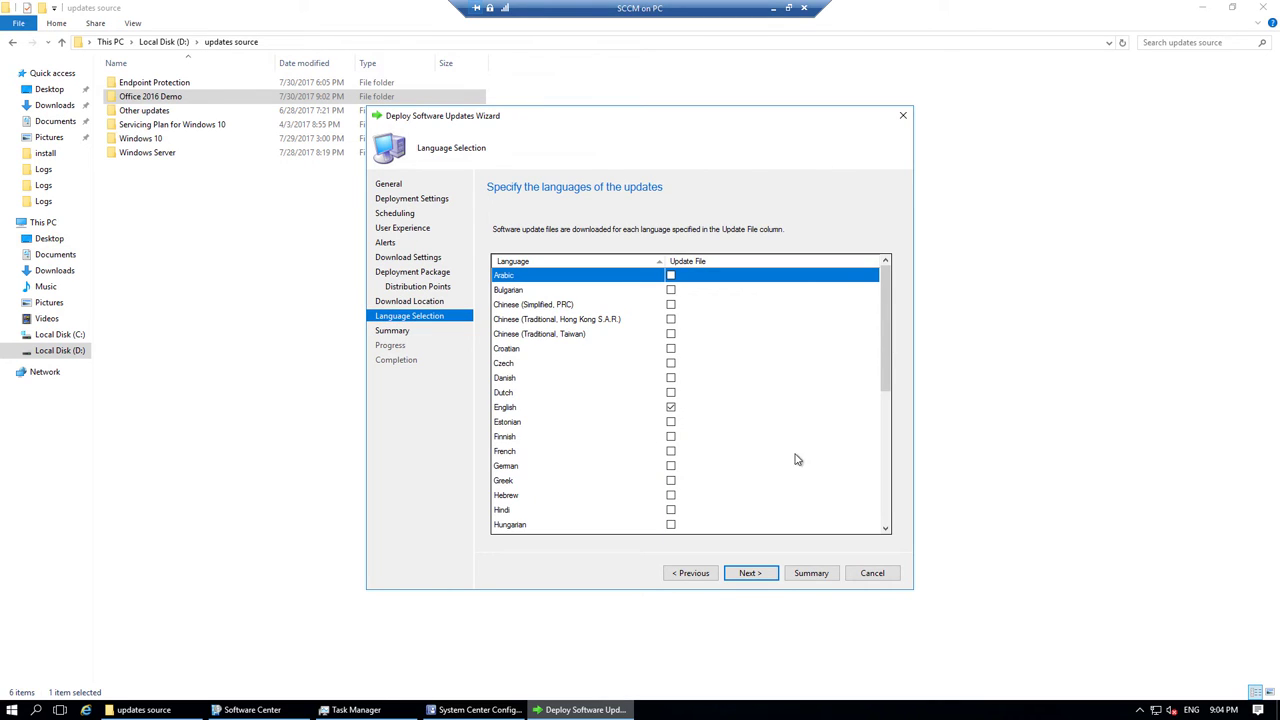
# Keep English as the update language and continue to the deployment summary.
pyautogui.moveTo(888, 352); pyautogui.dragTo(843, 531)
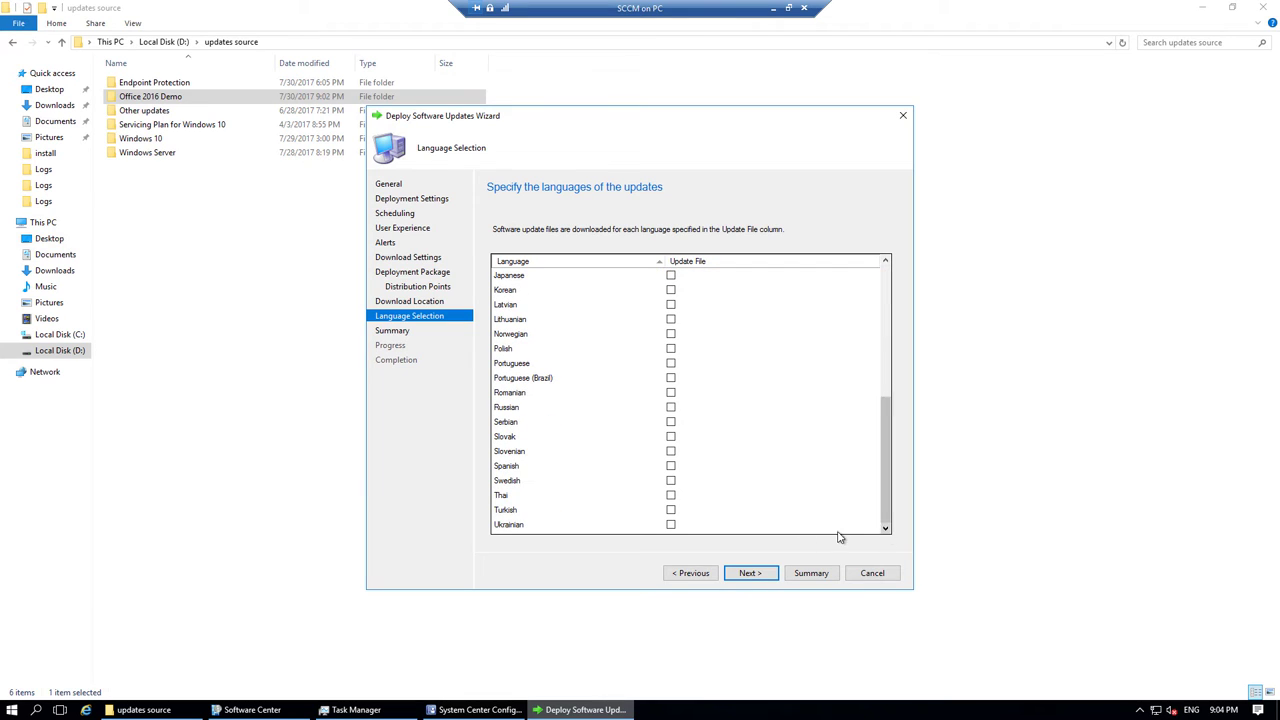
pyautogui.click(760, 573)
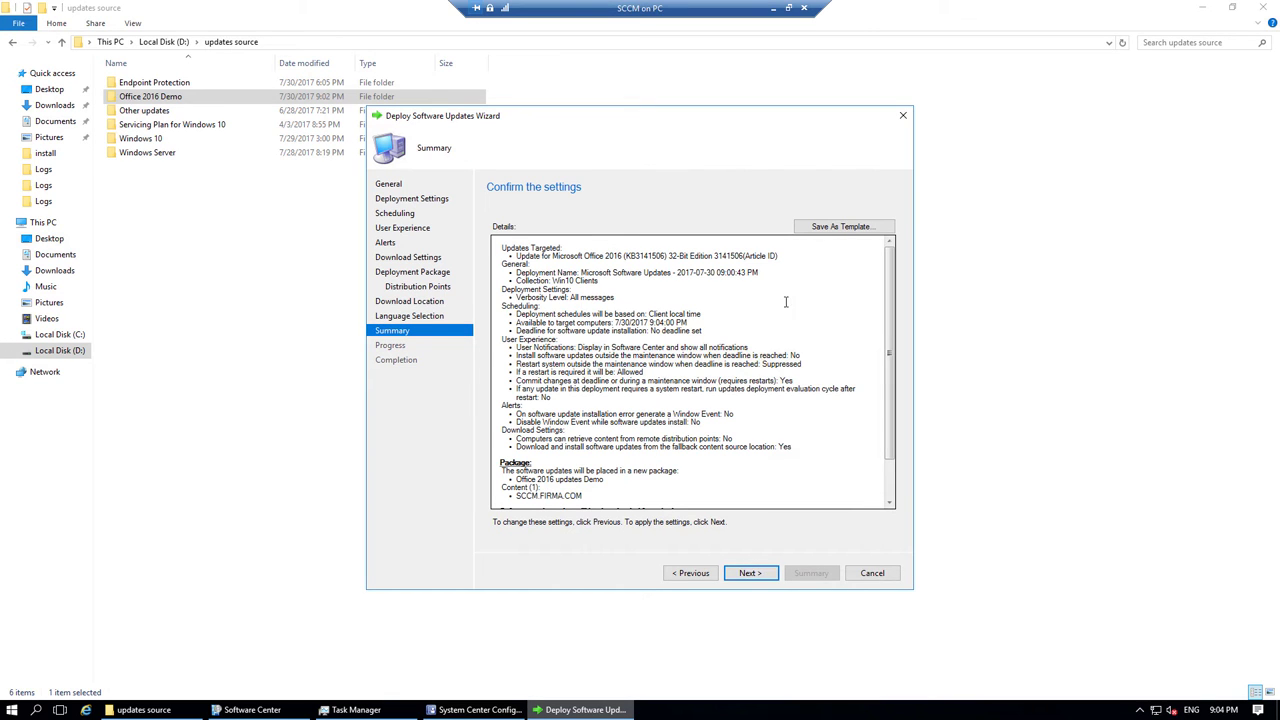
# Save all the deployment settings as a template named Office 2016 Demo, and run the deployment.
pyautogui.click(860, 228)
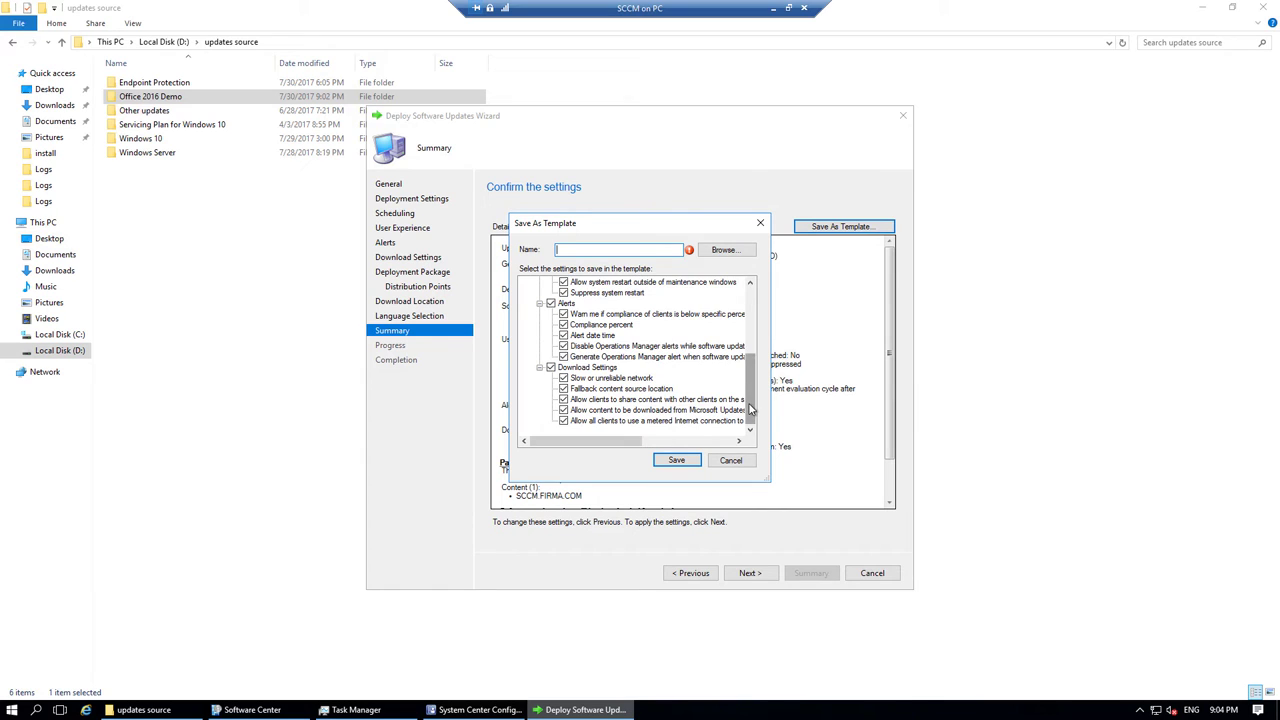
pyautogui.moveTo(758, 400); pyautogui.dragTo(752, 302)
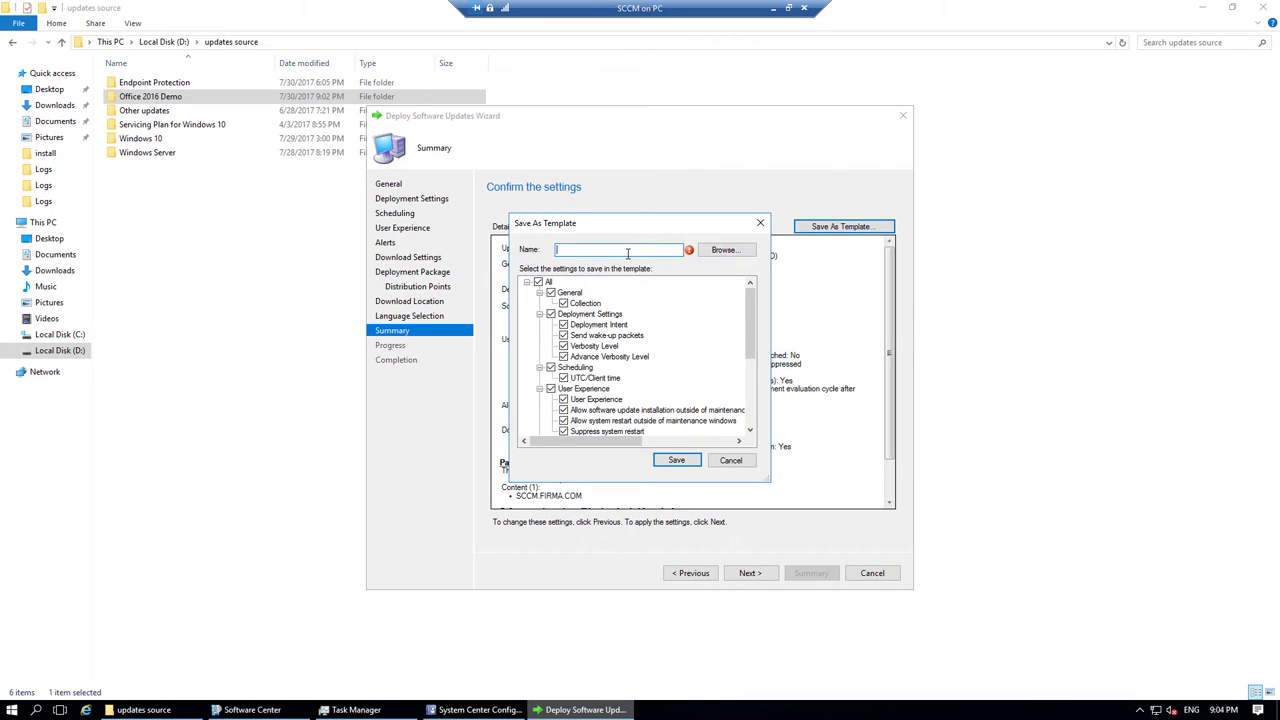
pyautogui.write('Office 2016 Demo')
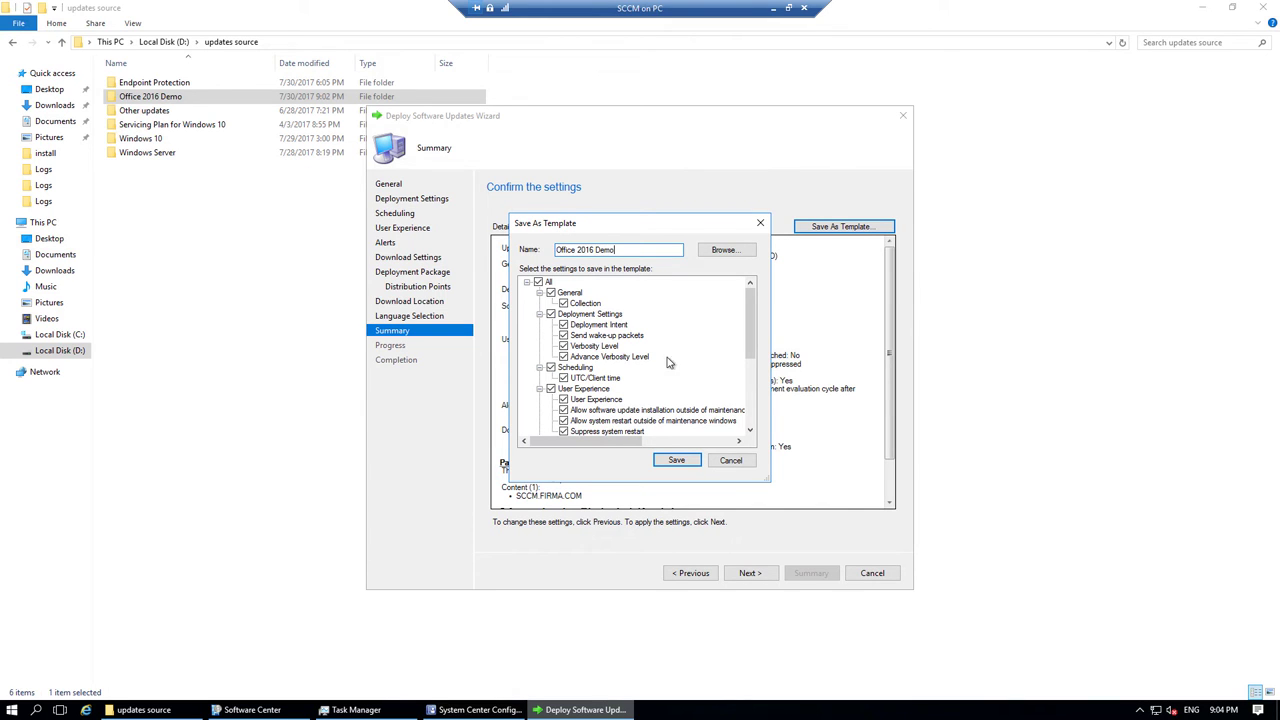
pyautogui.click(678, 461)
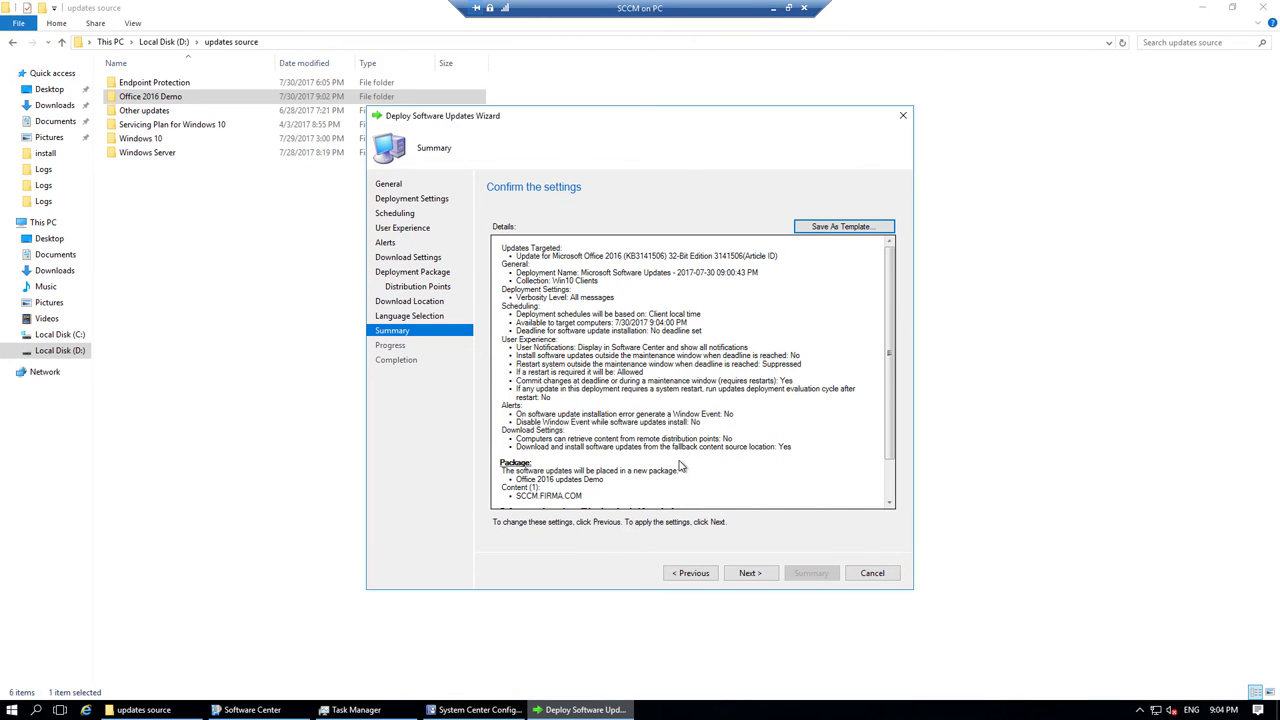
pyautogui.click(753, 578)
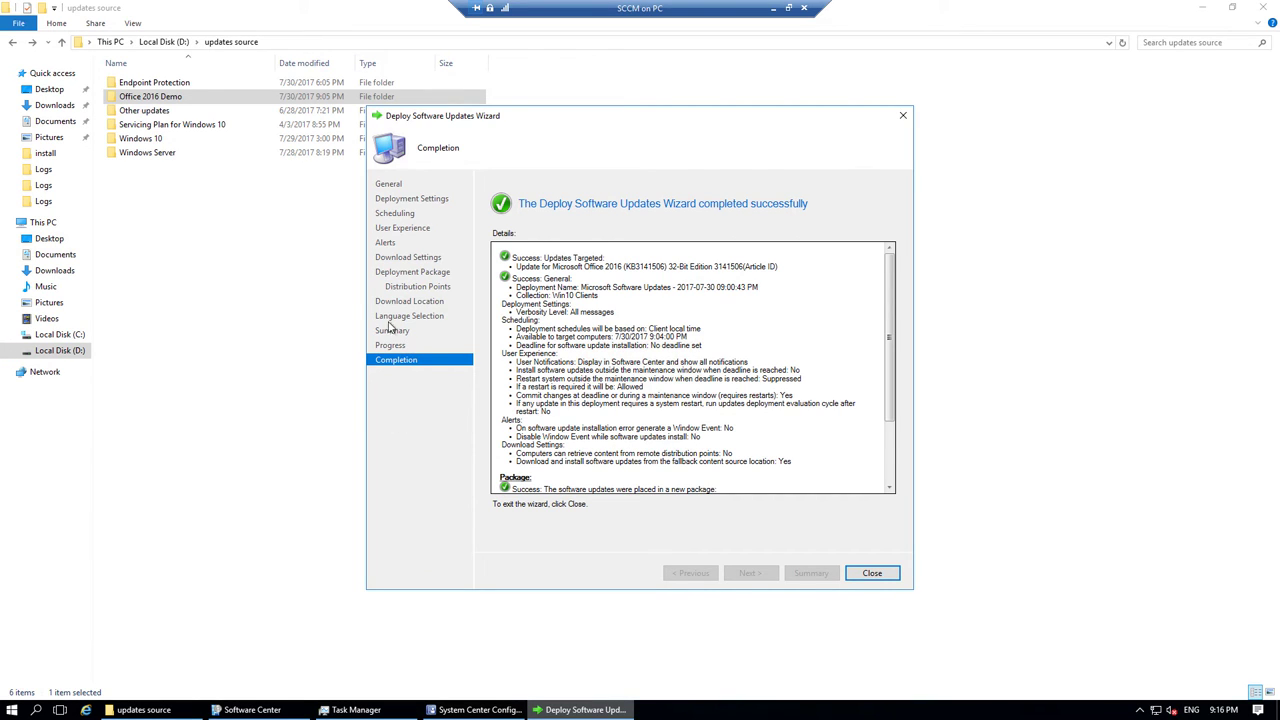
# Check the downloaded update file inside the Office 2016 Demo folder in the updates source.
pyautogui.click(187, 100)
pyautogui.doubleClick(187, 100)
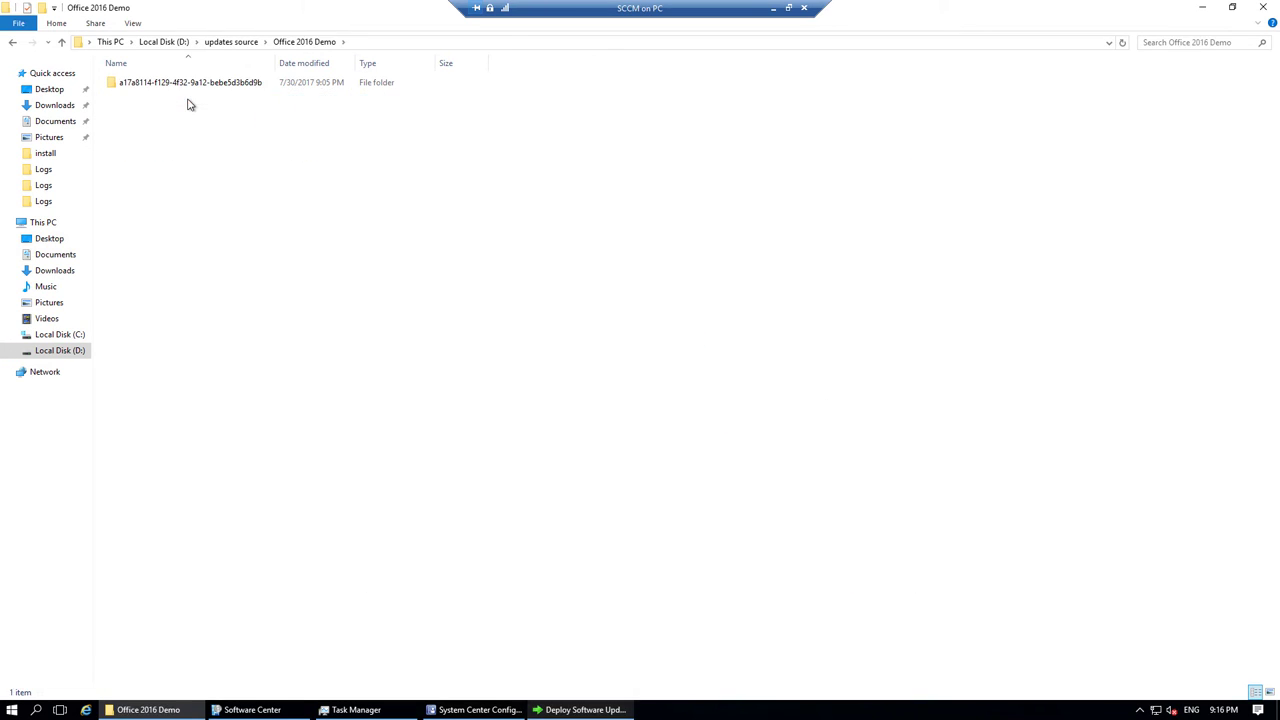
pyautogui.doubleClick(217, 85)
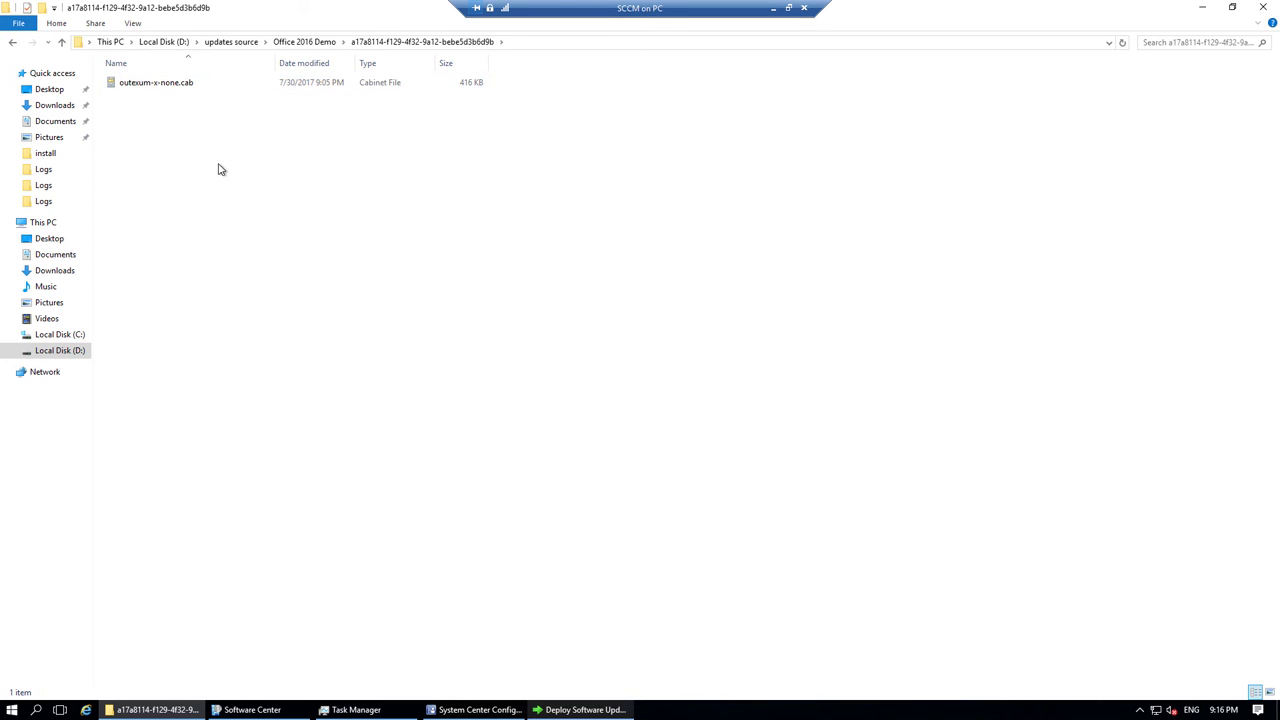
pyautogui.click(178, 86)
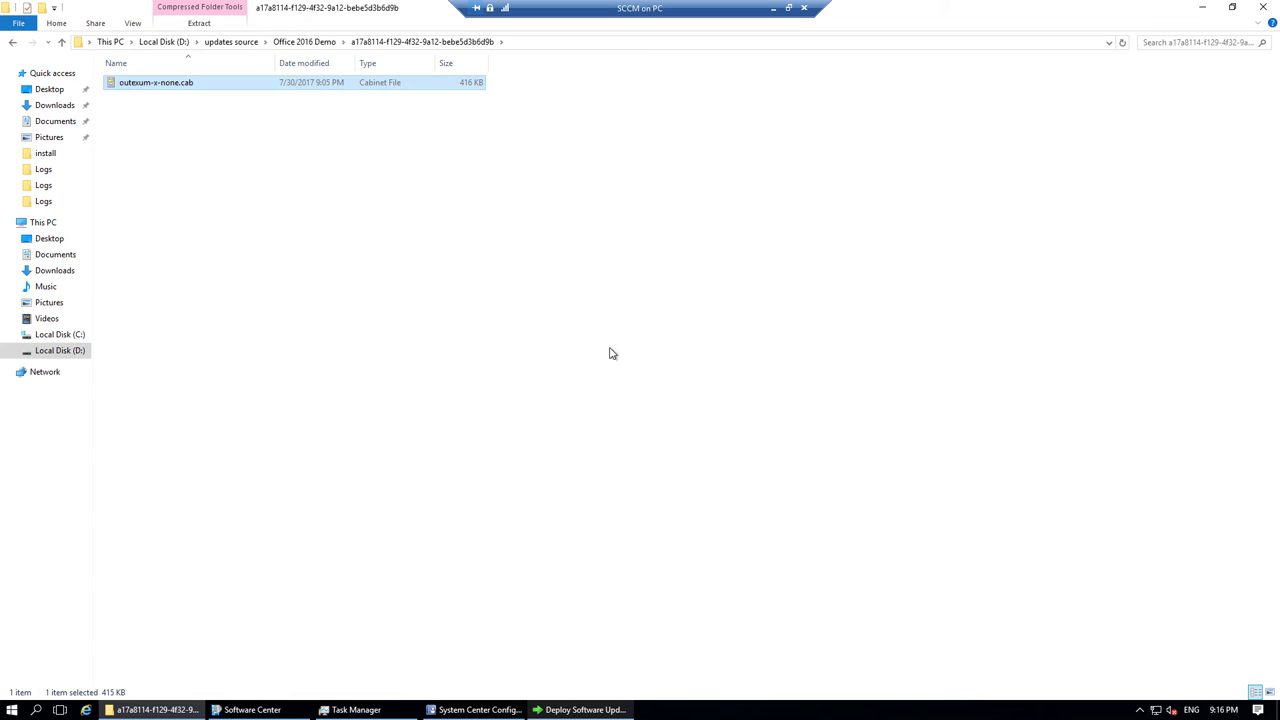
# Switch to the Configuration Manager console and review the Office 2016 updates Demo deployment package's distribution status and member updates.
pyautogui.click(485, 711)
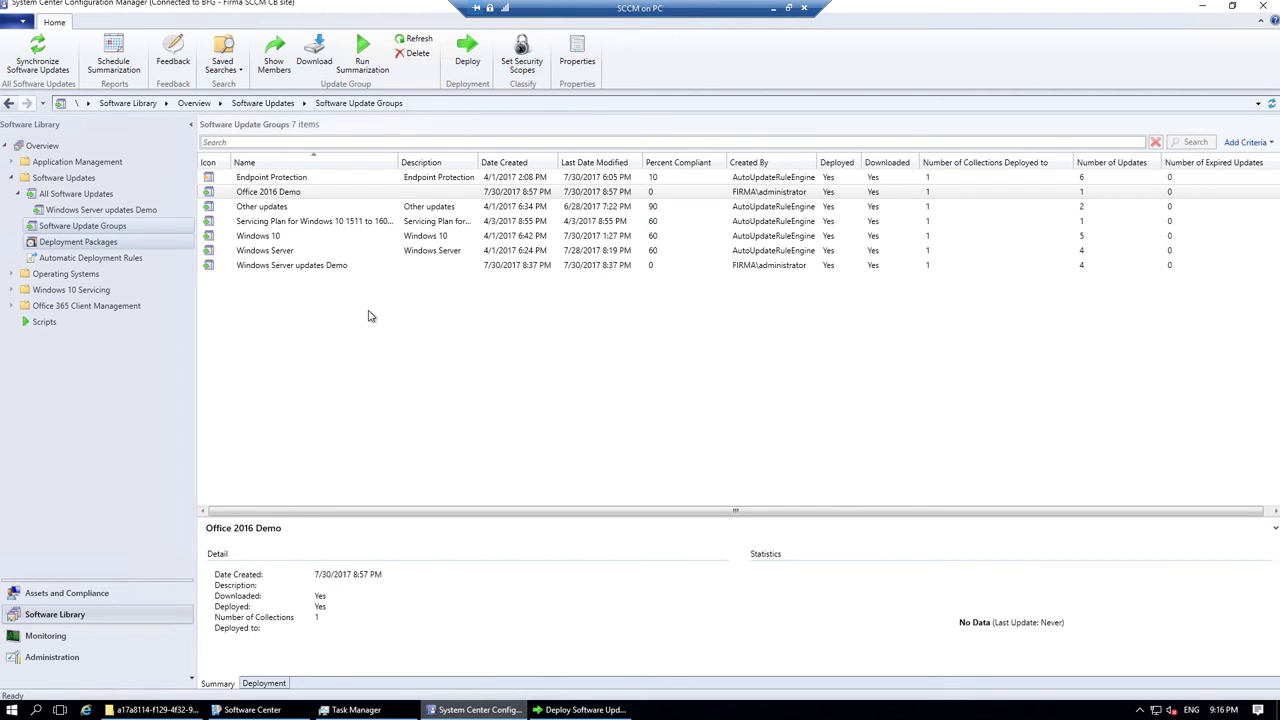
pyautogui.press('Down')
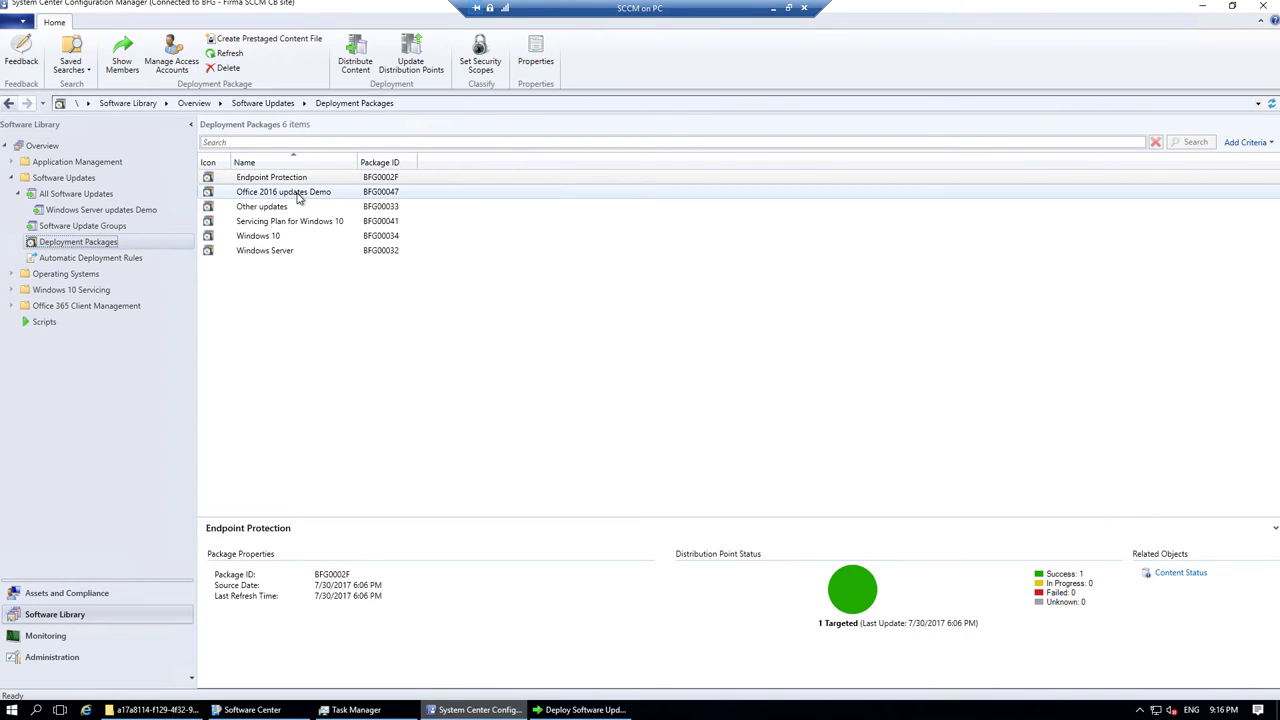
pyautogui.click(297, 194)
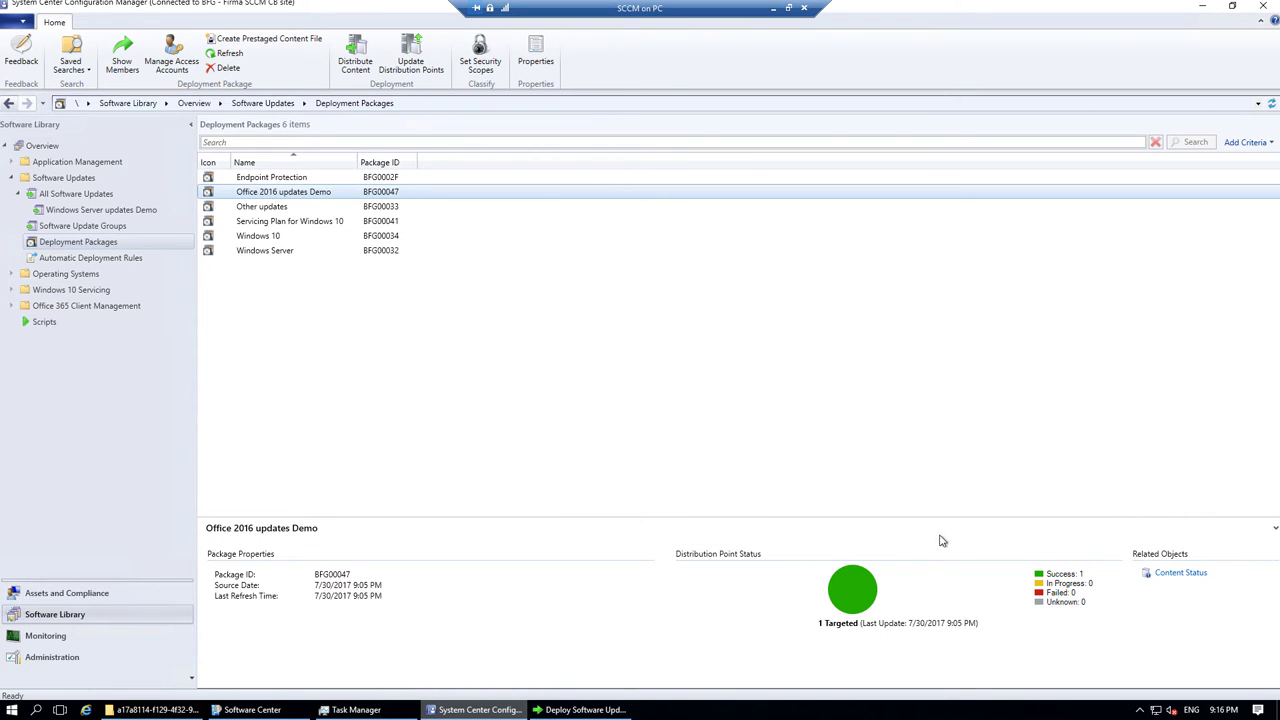
pyautogui.rightClick(329, 196)
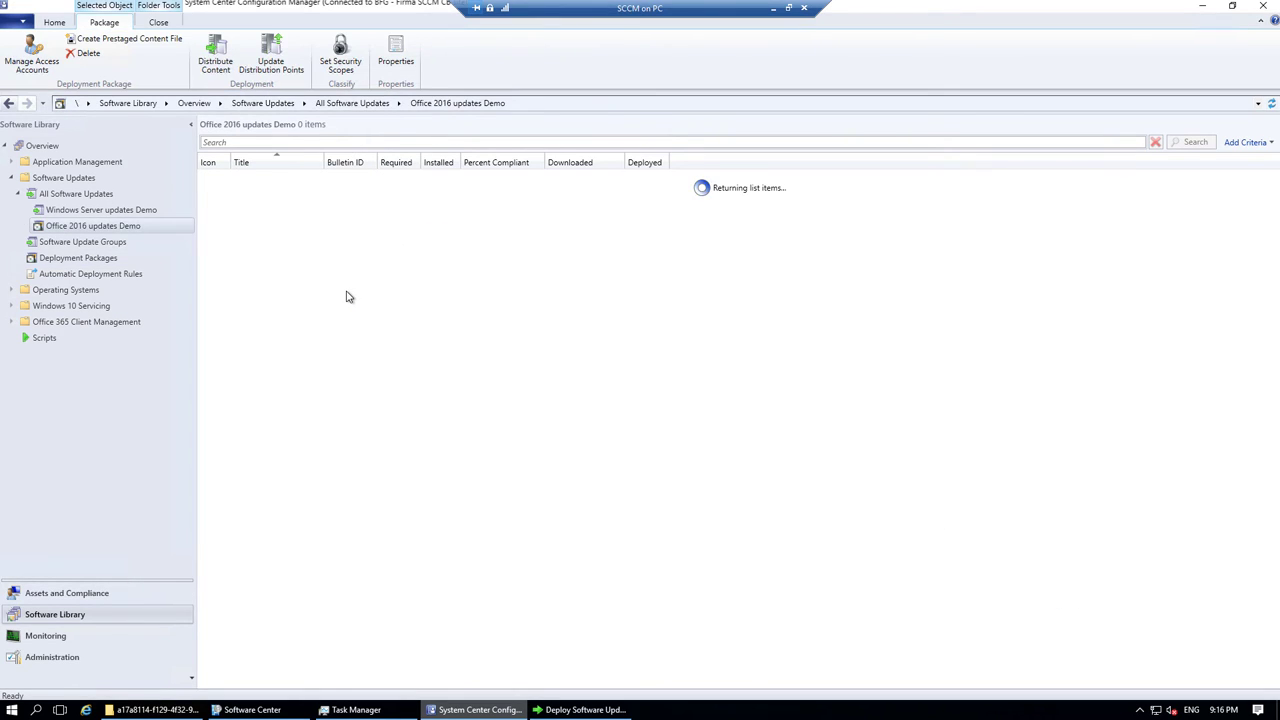
pyautogui.doubleClick(325, 162)
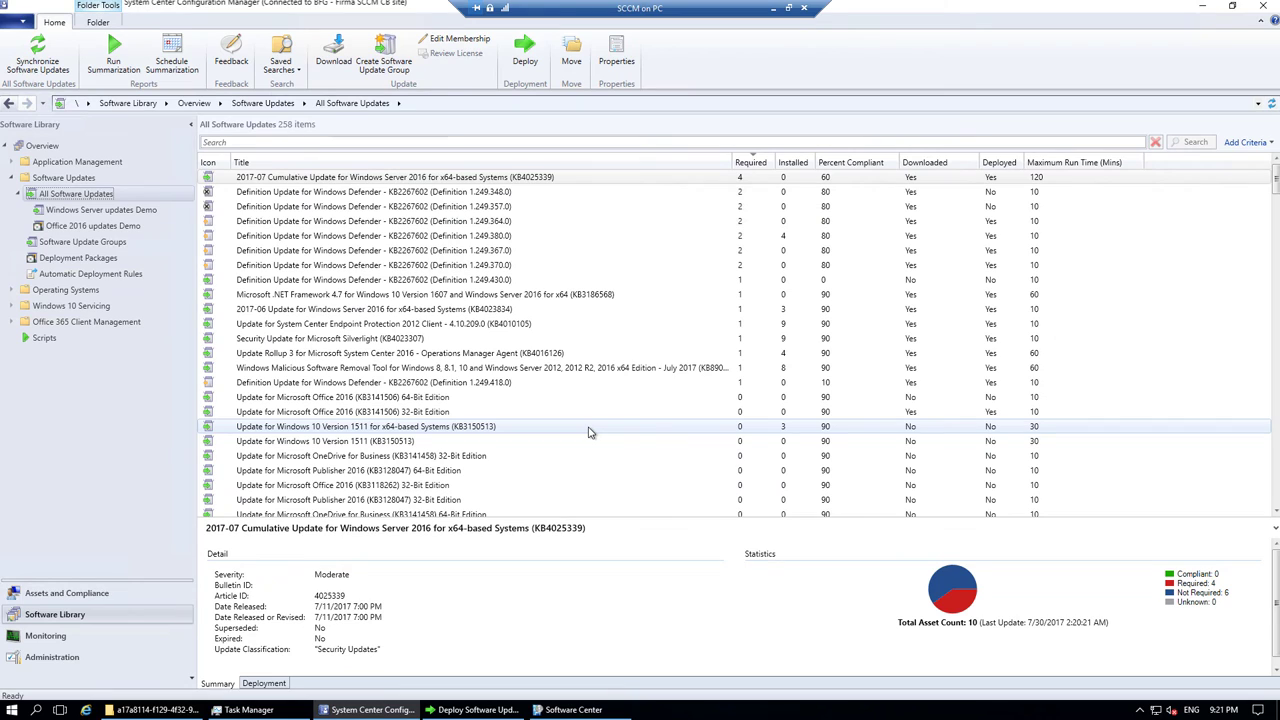
# Add Security Update for Microsoft Silverlight (KB4023307) to the Office 2016 Demo software update group.
pyautogui.click(397, 340)
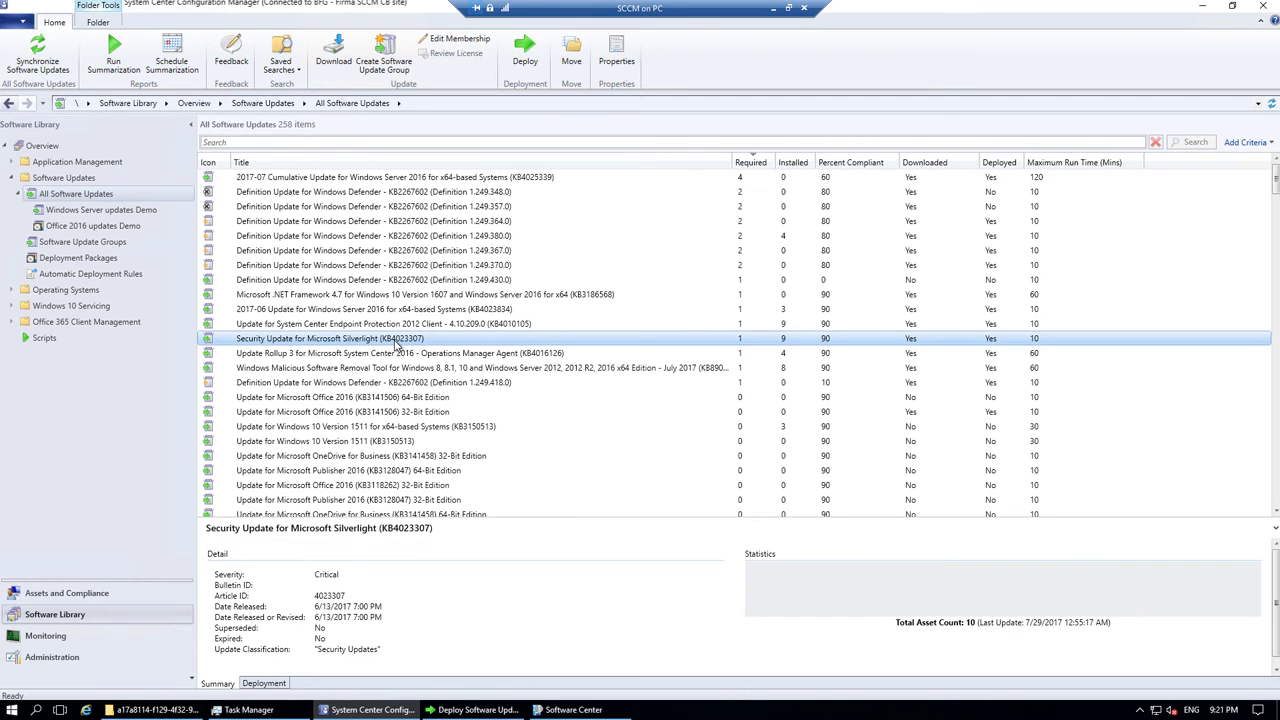
pyautogui.rightClick(397, 342)
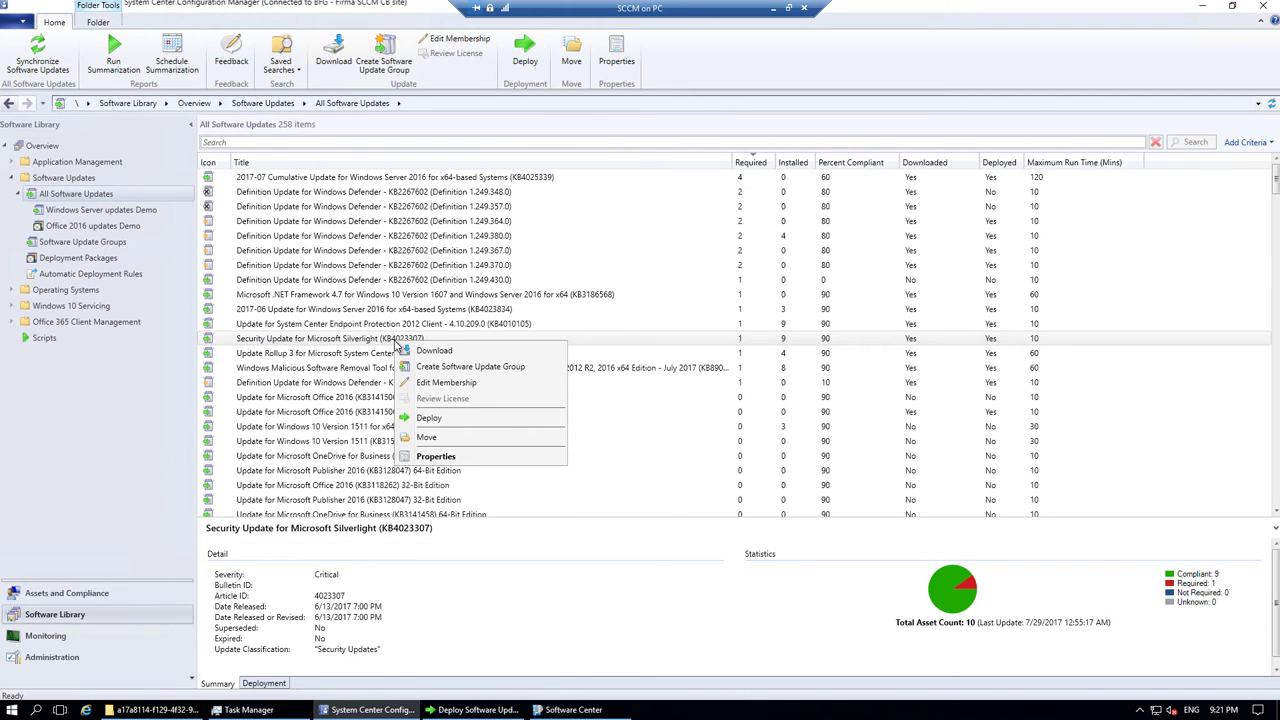
pyautogui.click(485, 384)
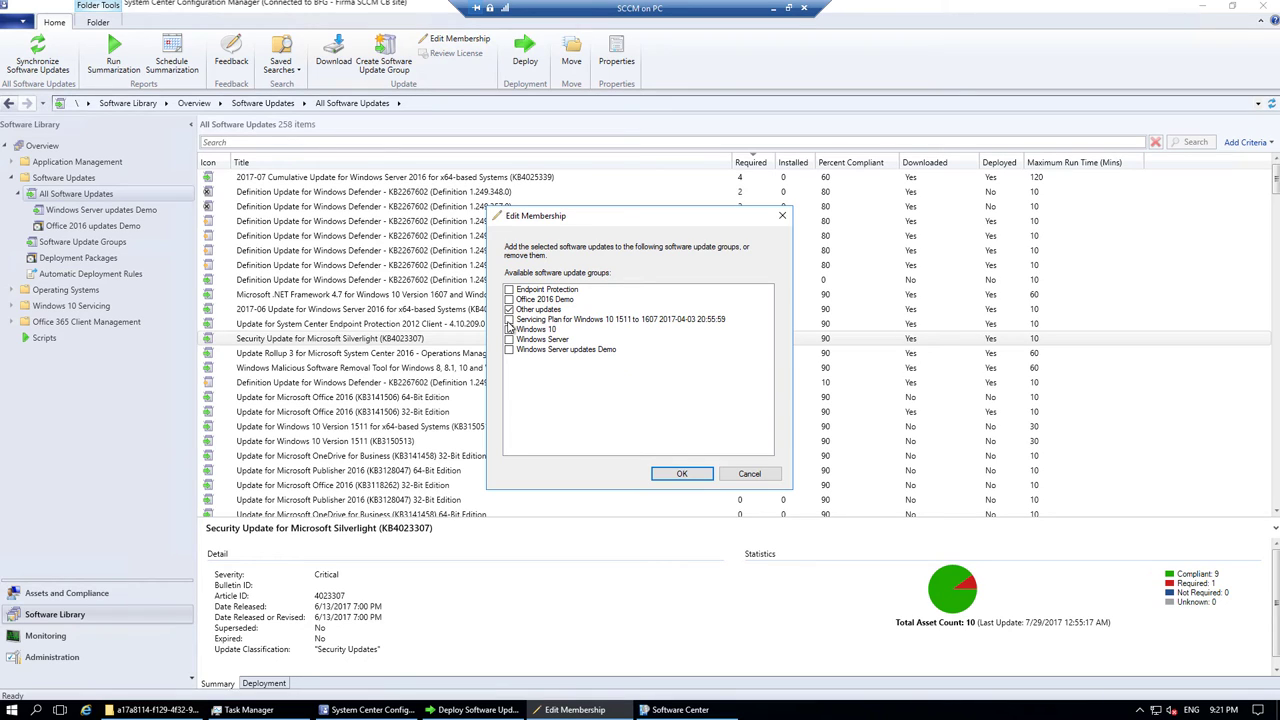
pyautogui.click(509, 299)
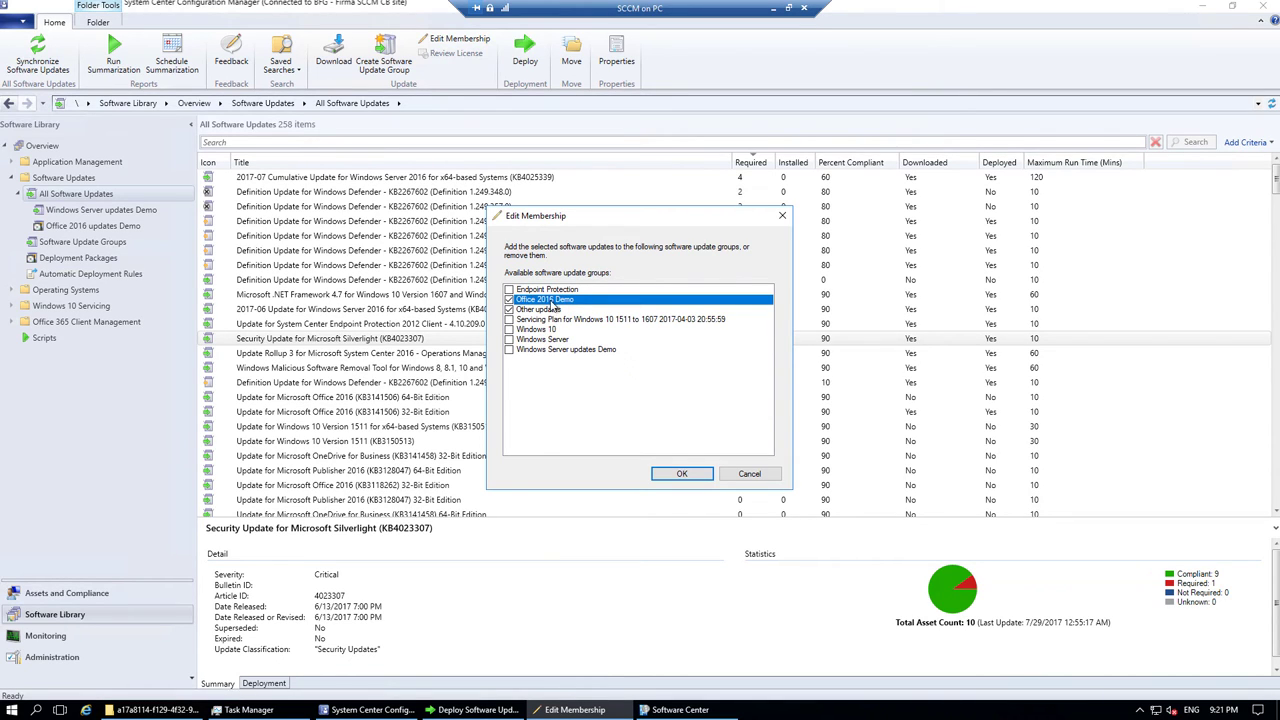
pyautogui.click(681, 476)
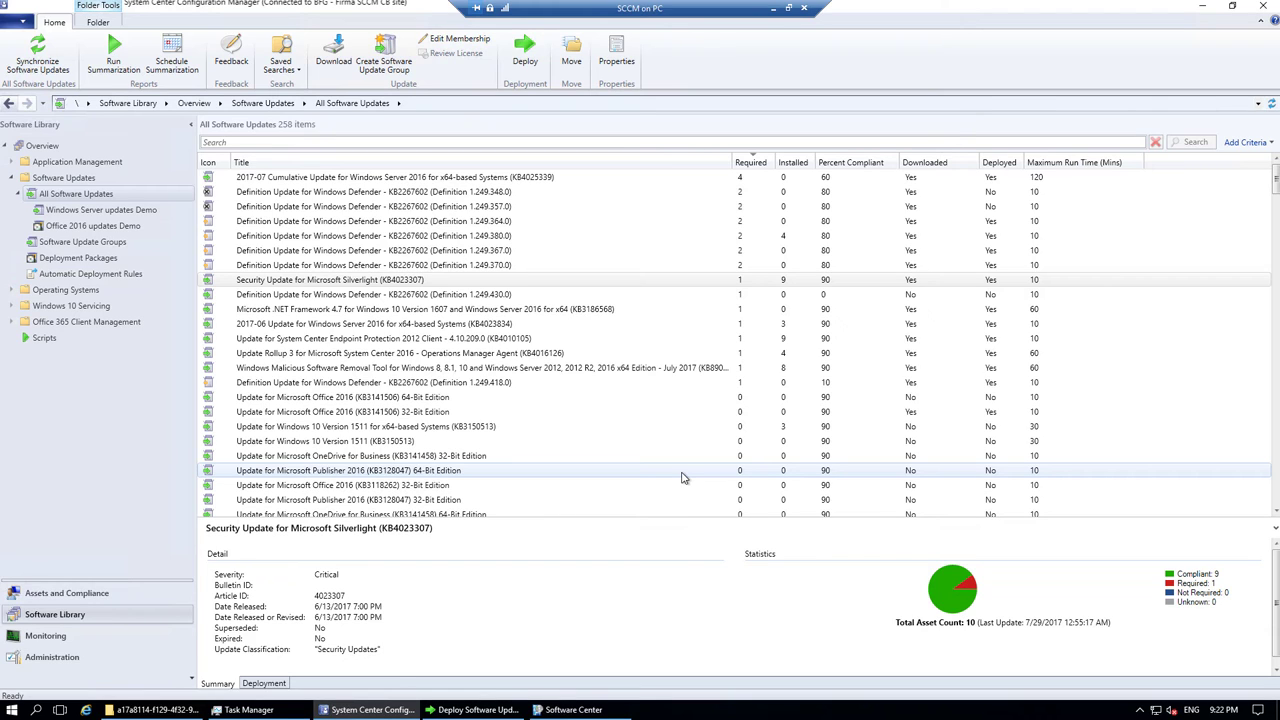
# Remove the Microsoft Silverlight security update from the Office 2016 Demo software update group.
pyautogui.rightClick(390, 284)
pyautogui.click(448, 321)
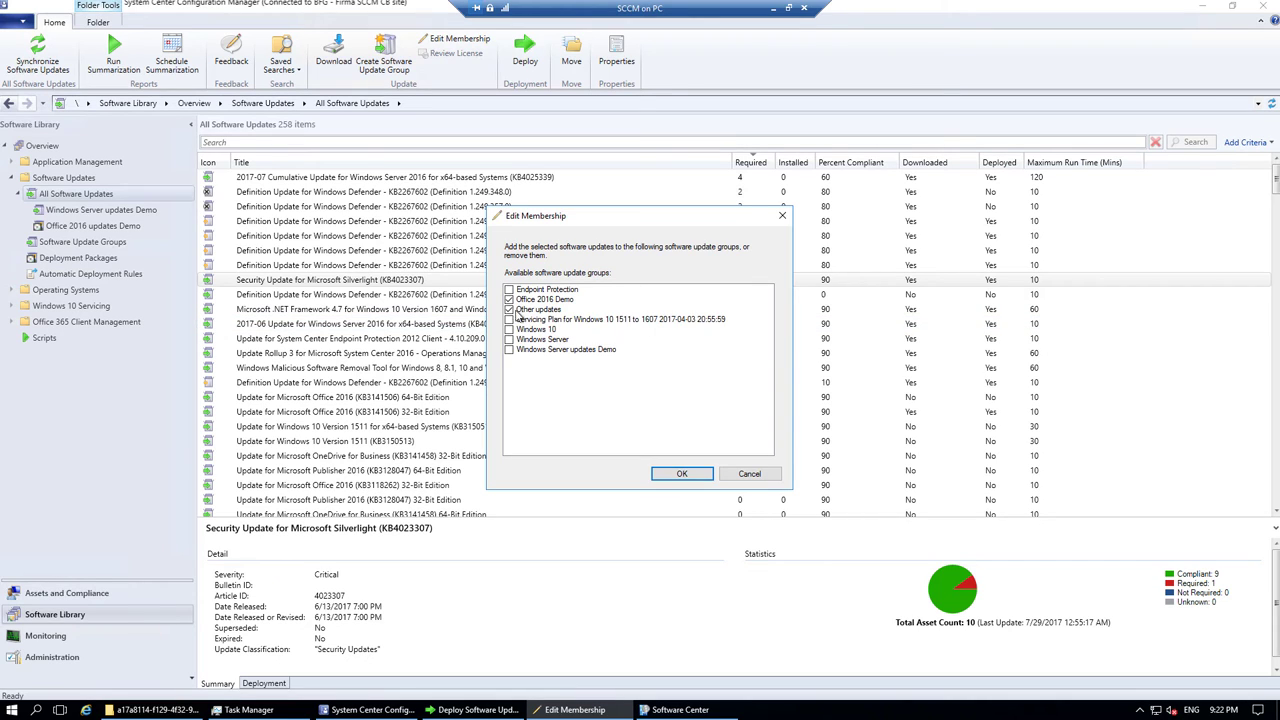
pyautogui.click(509, 305)
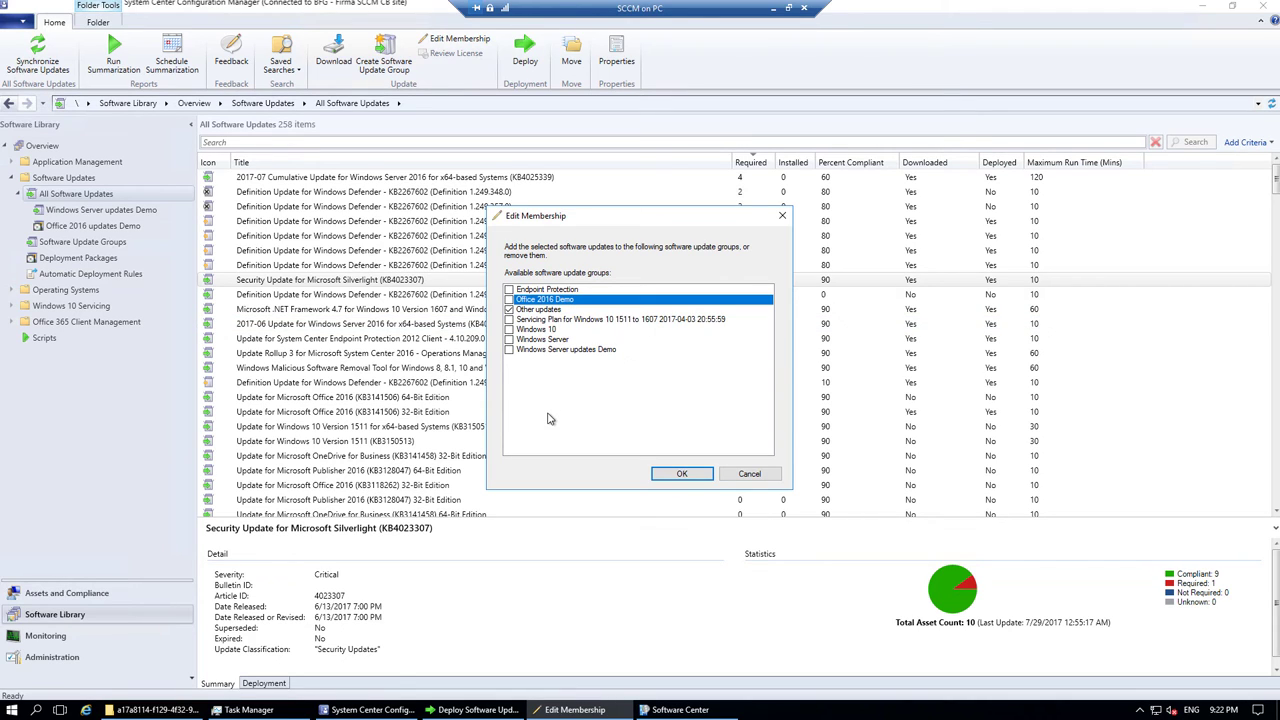
pyautogui.click(682, 475)
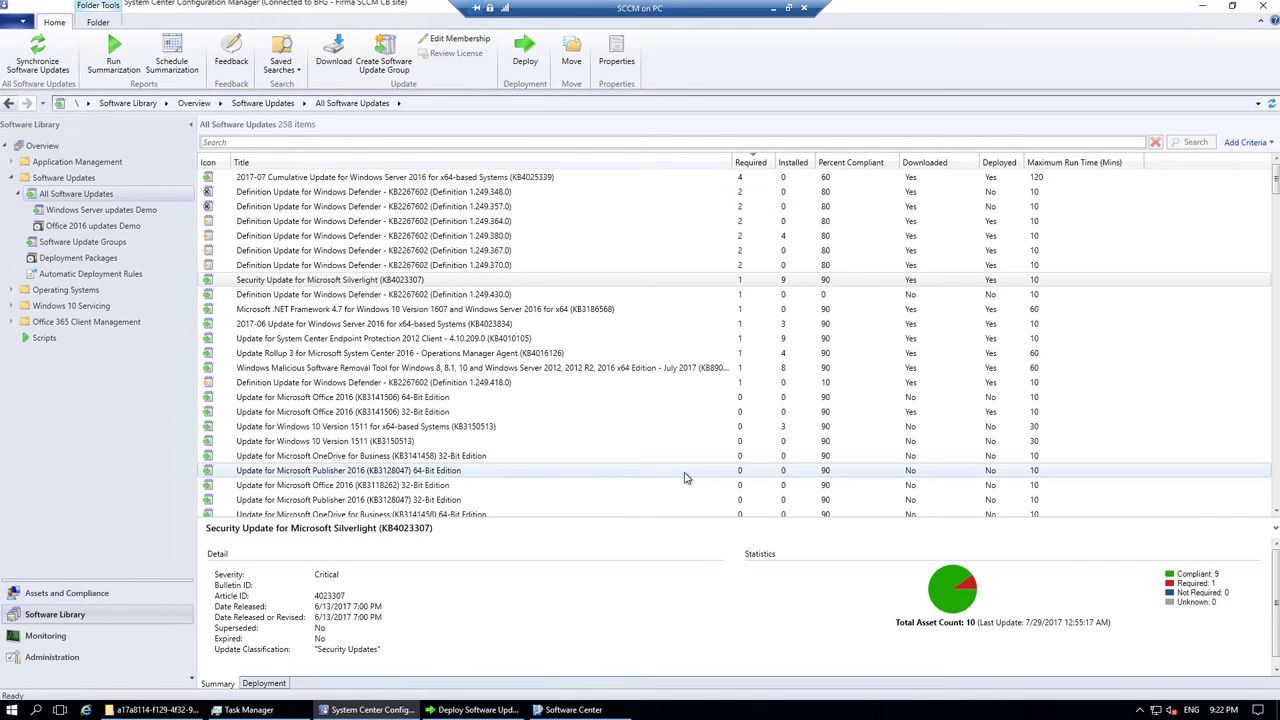
# Create a software update group named Office Demo from Update for Microsoft Office 2016 (KB3141506) 64-Bit Edition.
pyautogui.click(415, 399)
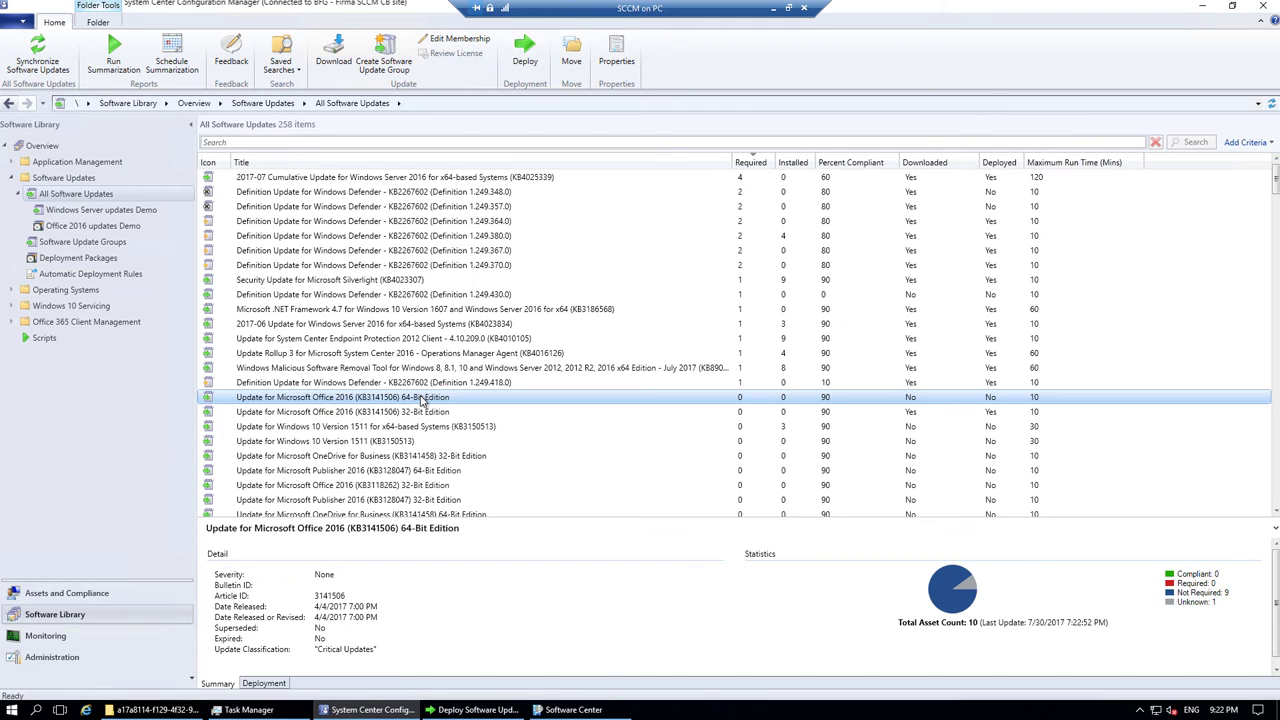
pyautogui.rightClick(422, 401)
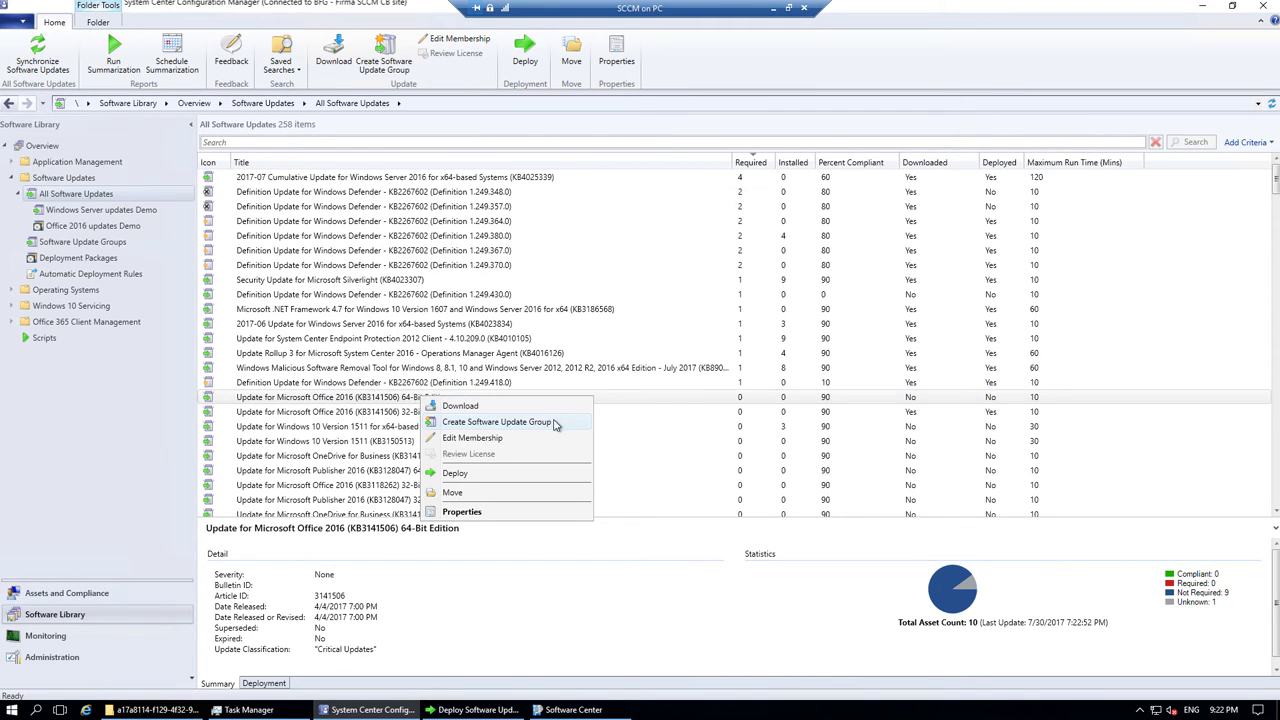
pyautogui.click(529, 428)
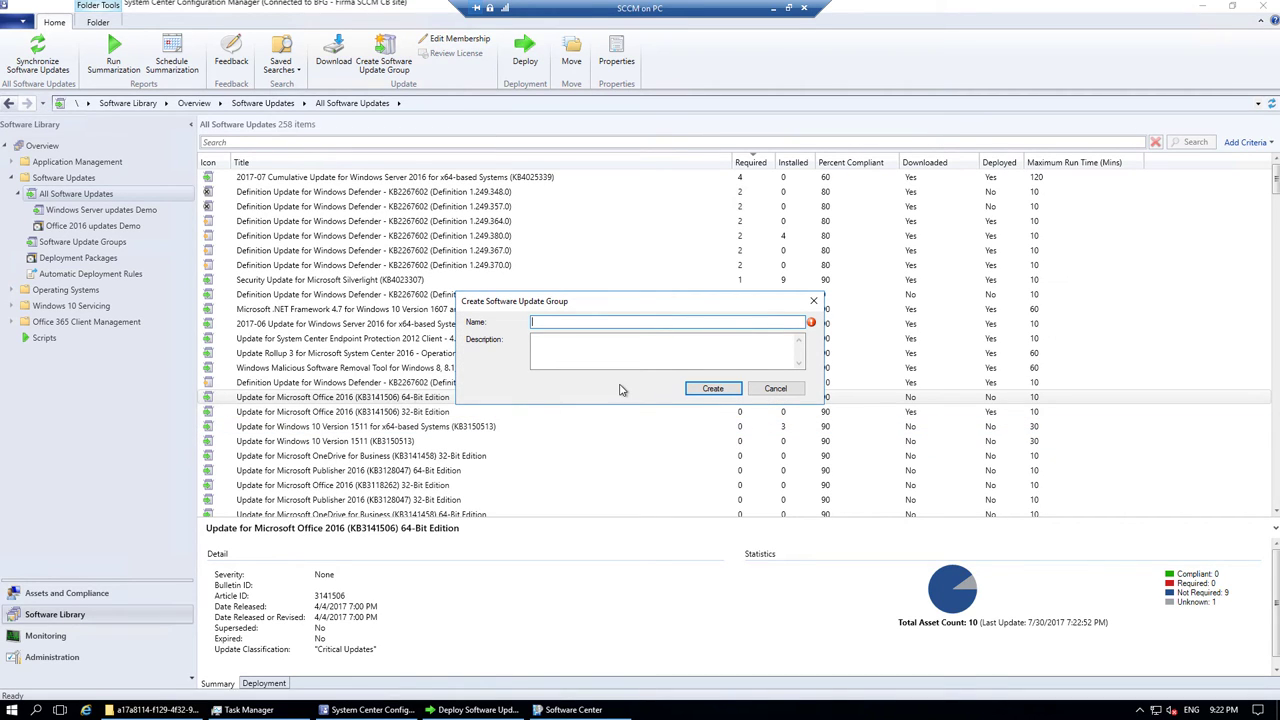
pyautogui.write('Office Demo')
pyautogui.press('Return')
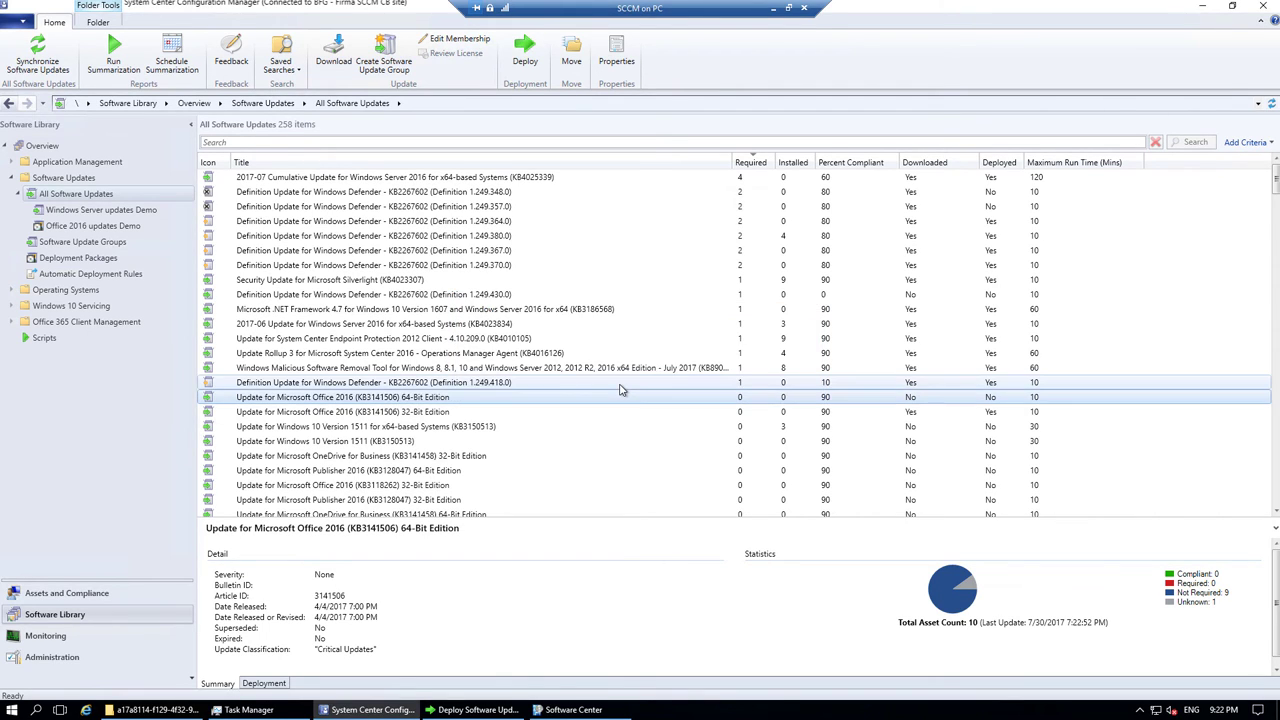
# Start deploying the Office Demo software update group and apply the Office 2016 Demo deployment template.
pyautogui.click(104, 245)
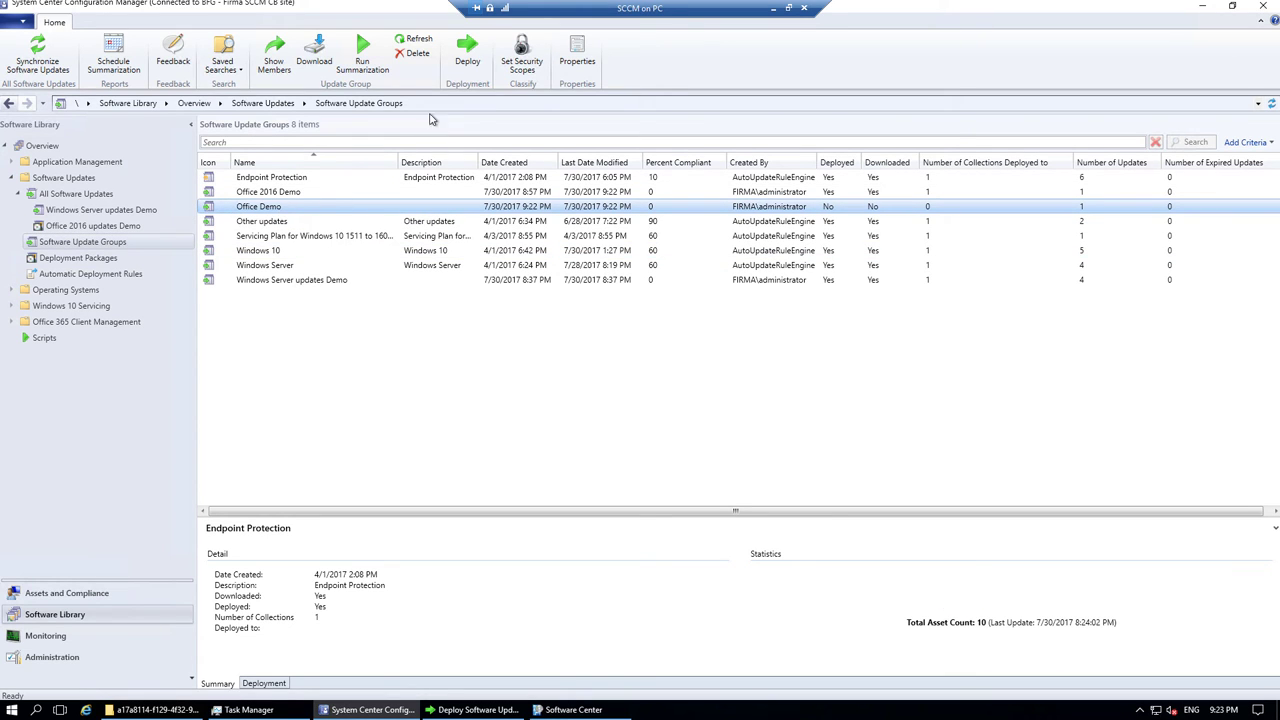
pyautogui.click(277, 208)
pyautogui.click(469, 58)
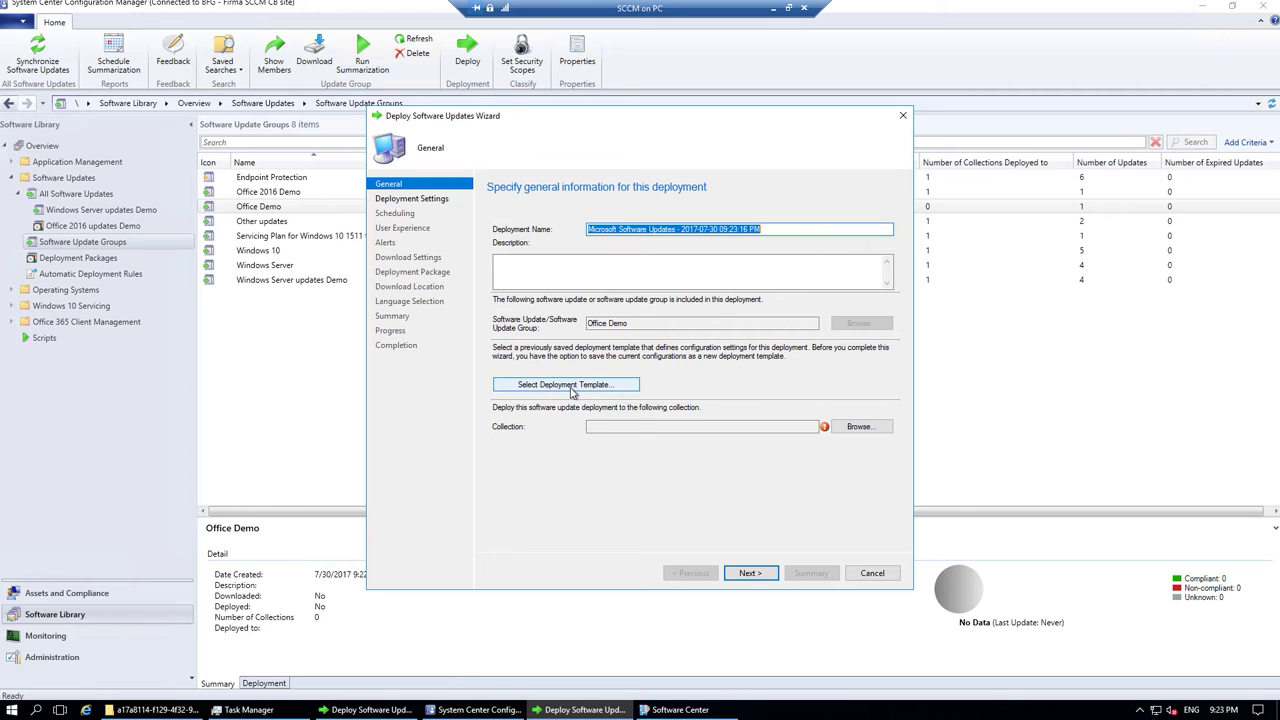
pyautogui.click(572, 390)
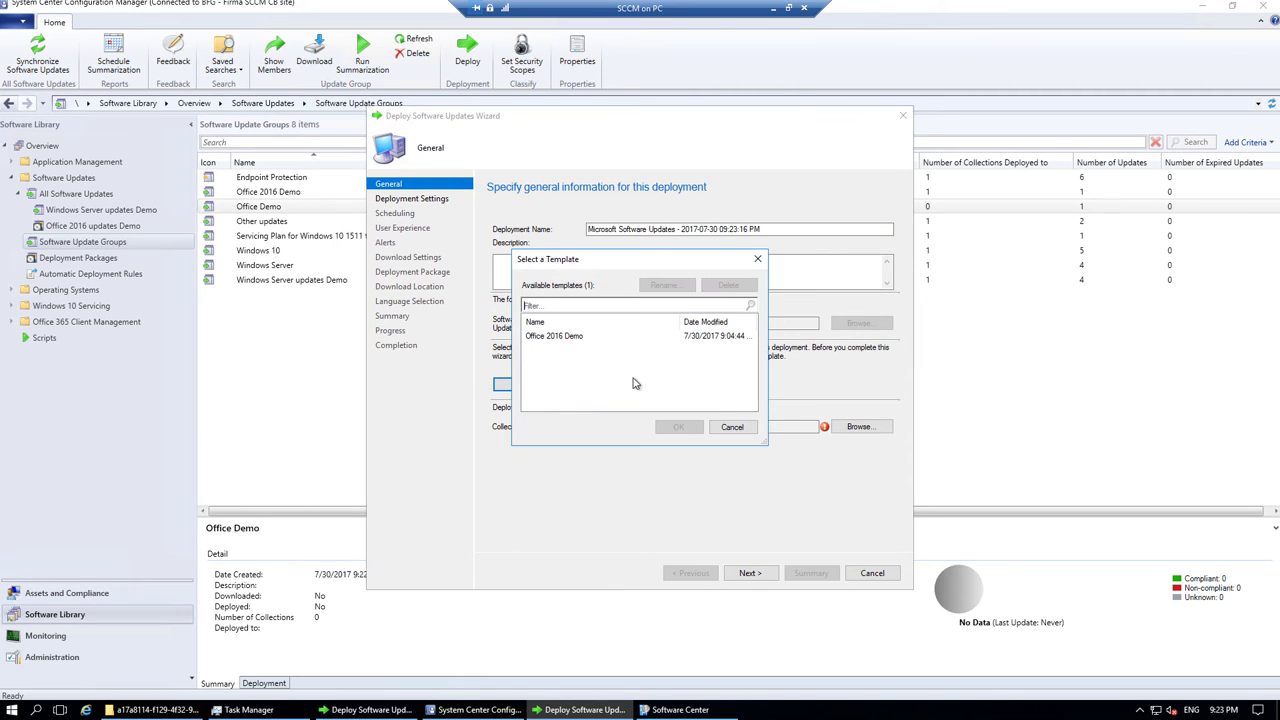
pyautogui.click(561, 338)
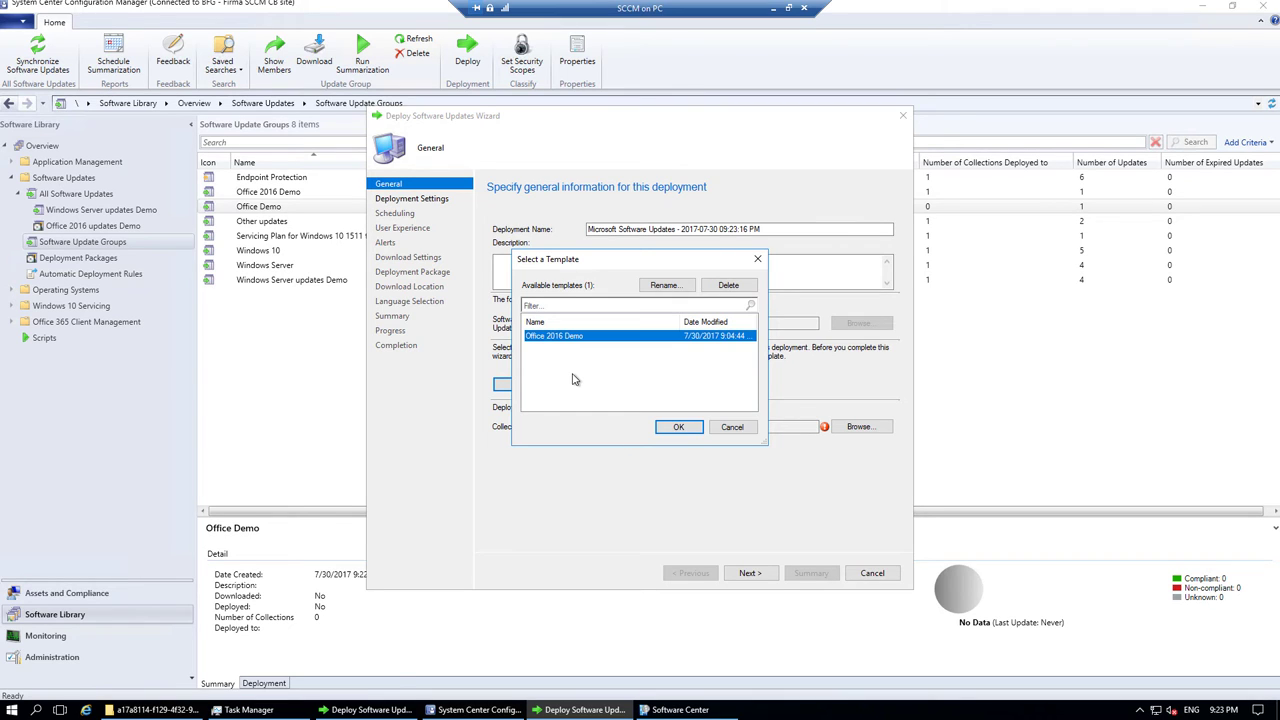
pyautogui.click(679, 430)
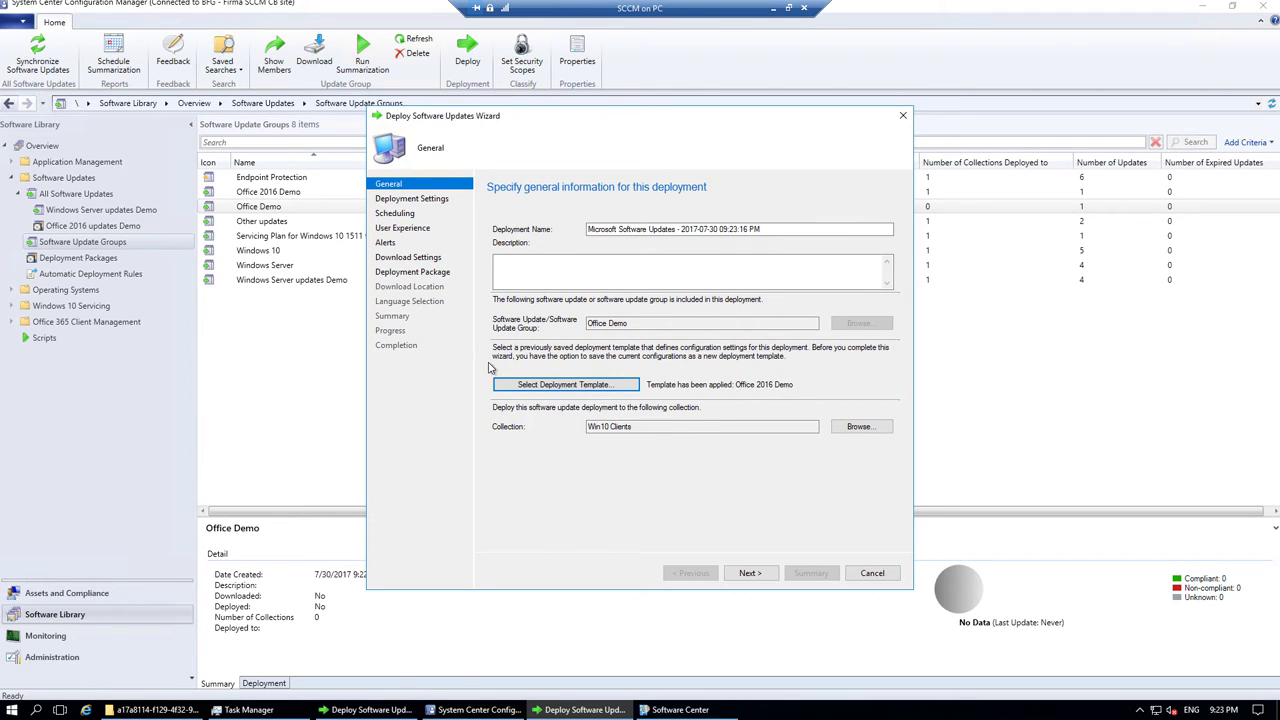
# Review the Office Demo deployment settings applied by the template through the download settings page, and exit the wizard without deploying.
pyautogui.click(752, 575)
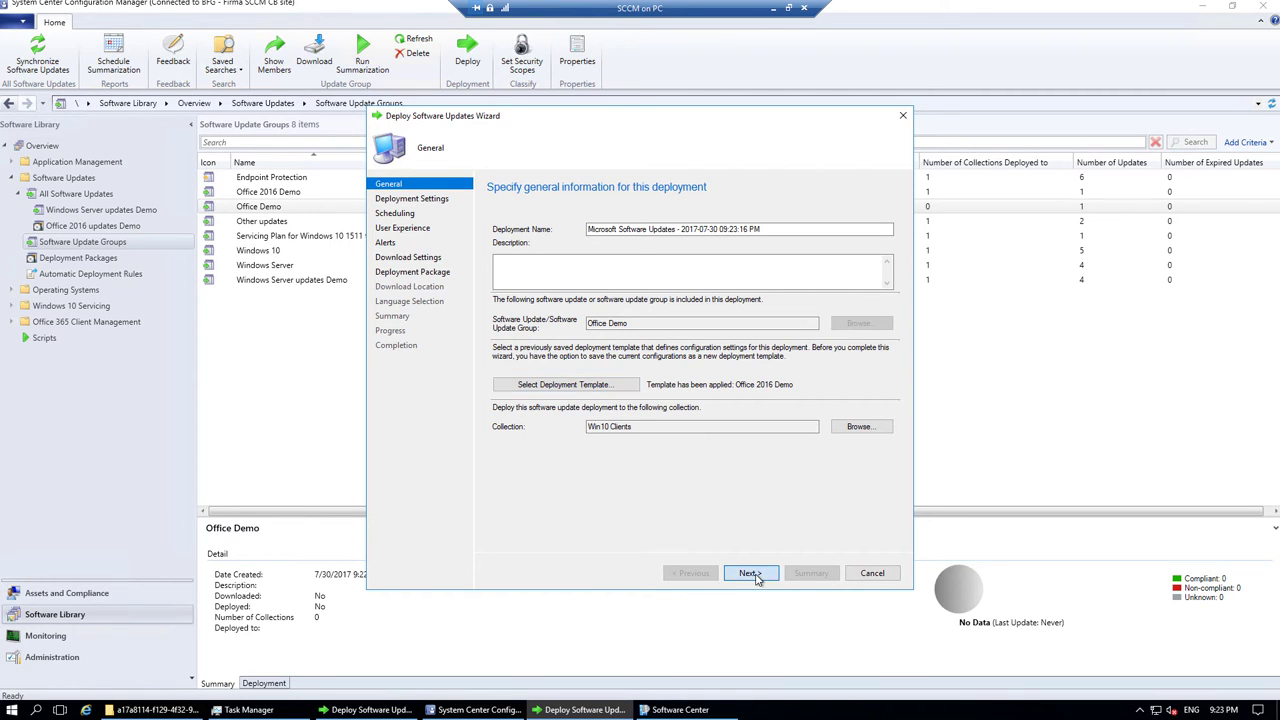
pyautogui.click(760, 574)
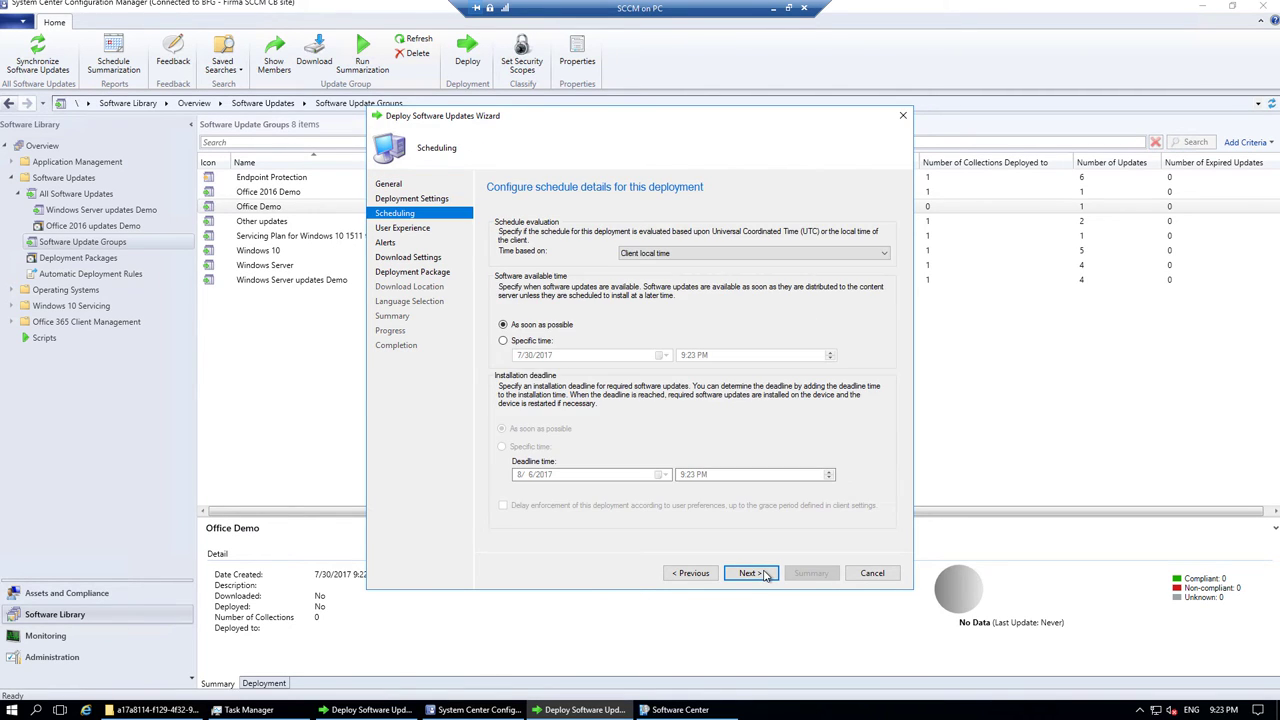
pyautogui.click(766, 575)
pyautogui.click(766, 575)
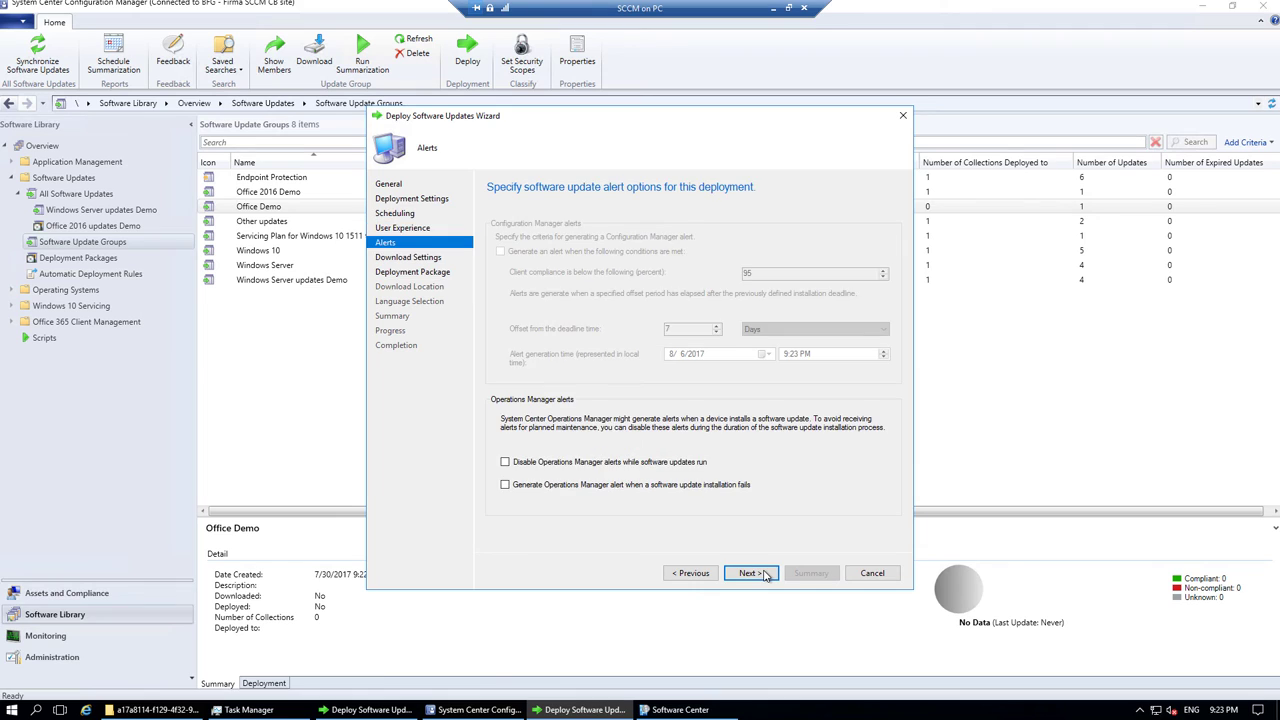
pyautogui.click(766, 575)
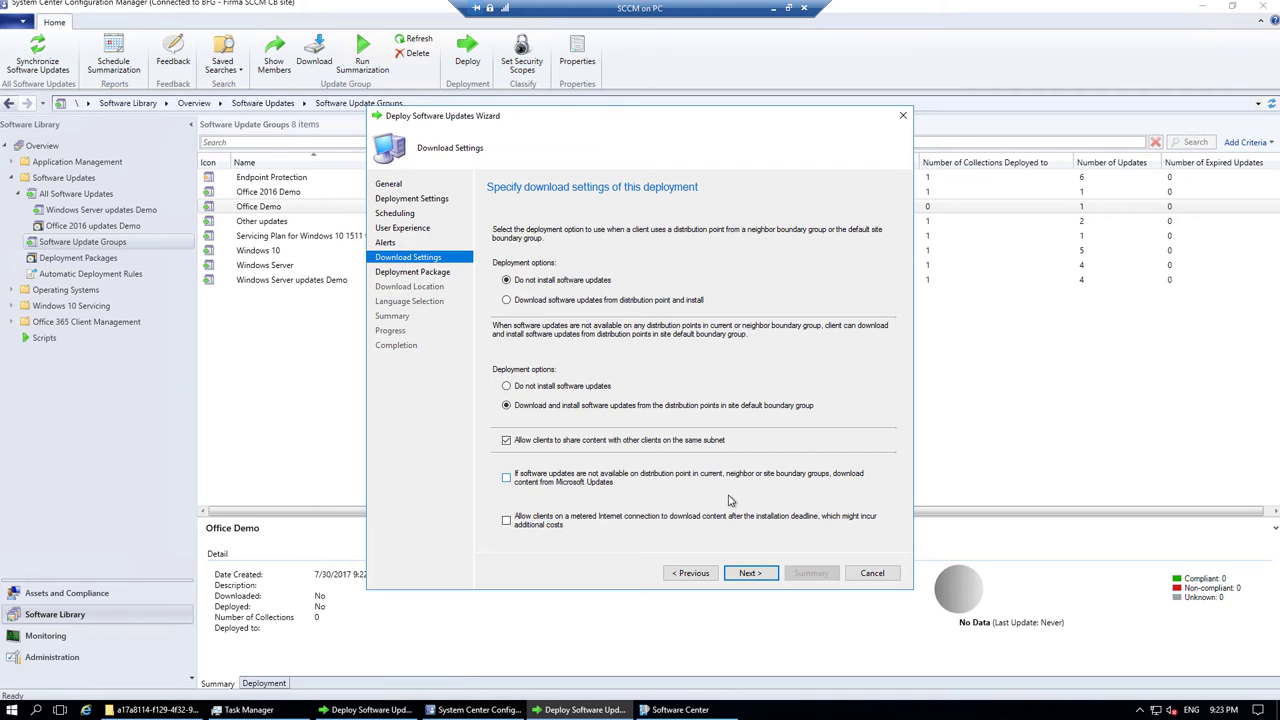
pyautogui.click(871, 573)
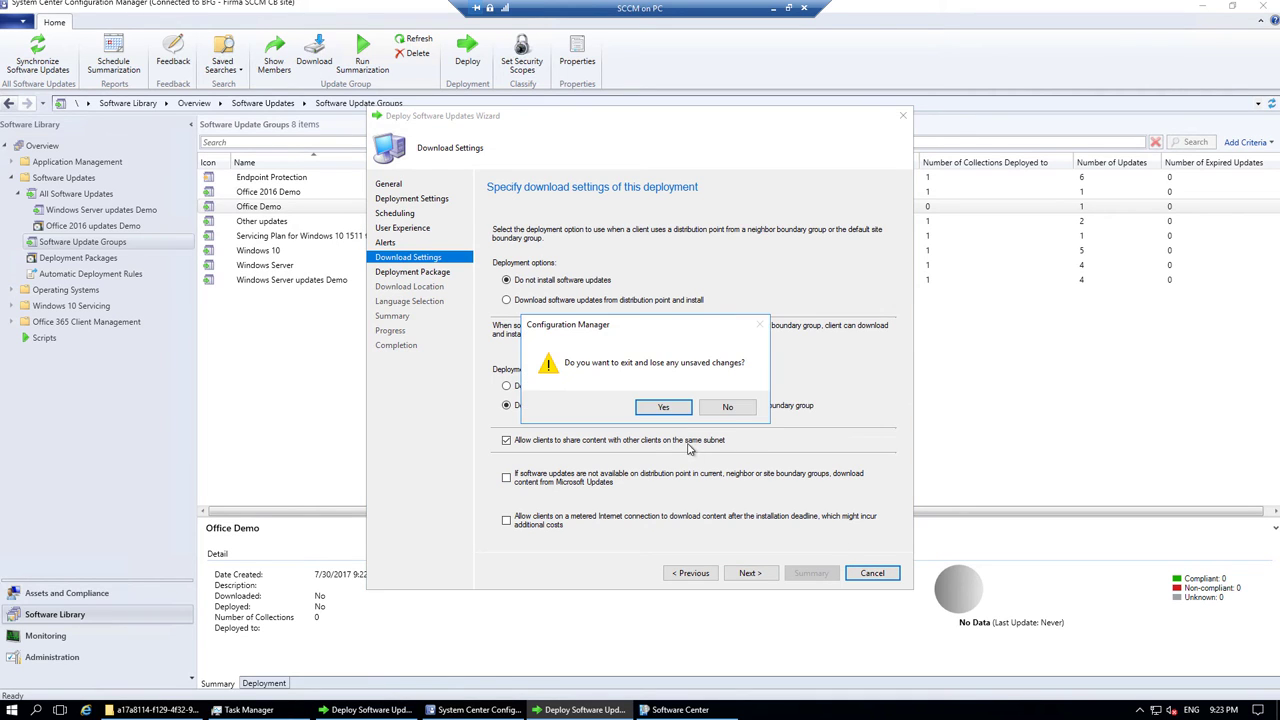
pyautogui.click(664, 409)
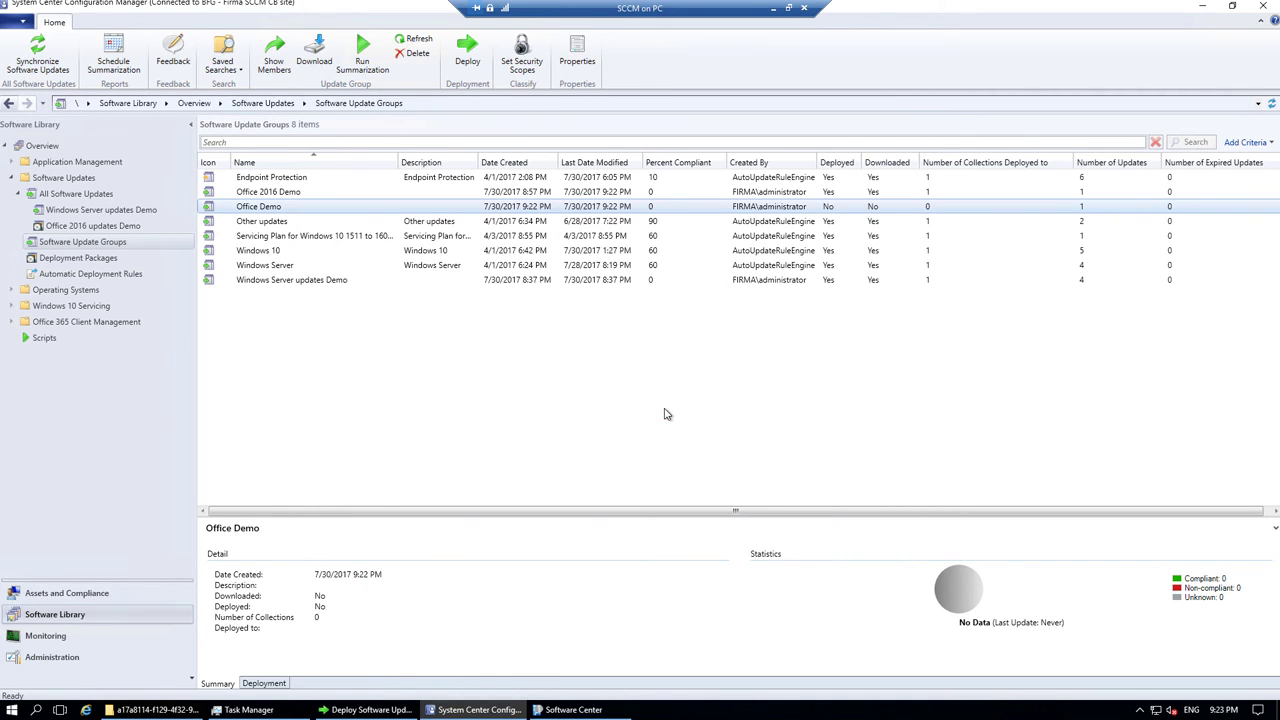
# Switch to Software Center and install all the listed updates.
pyautogui.click(598, 711)
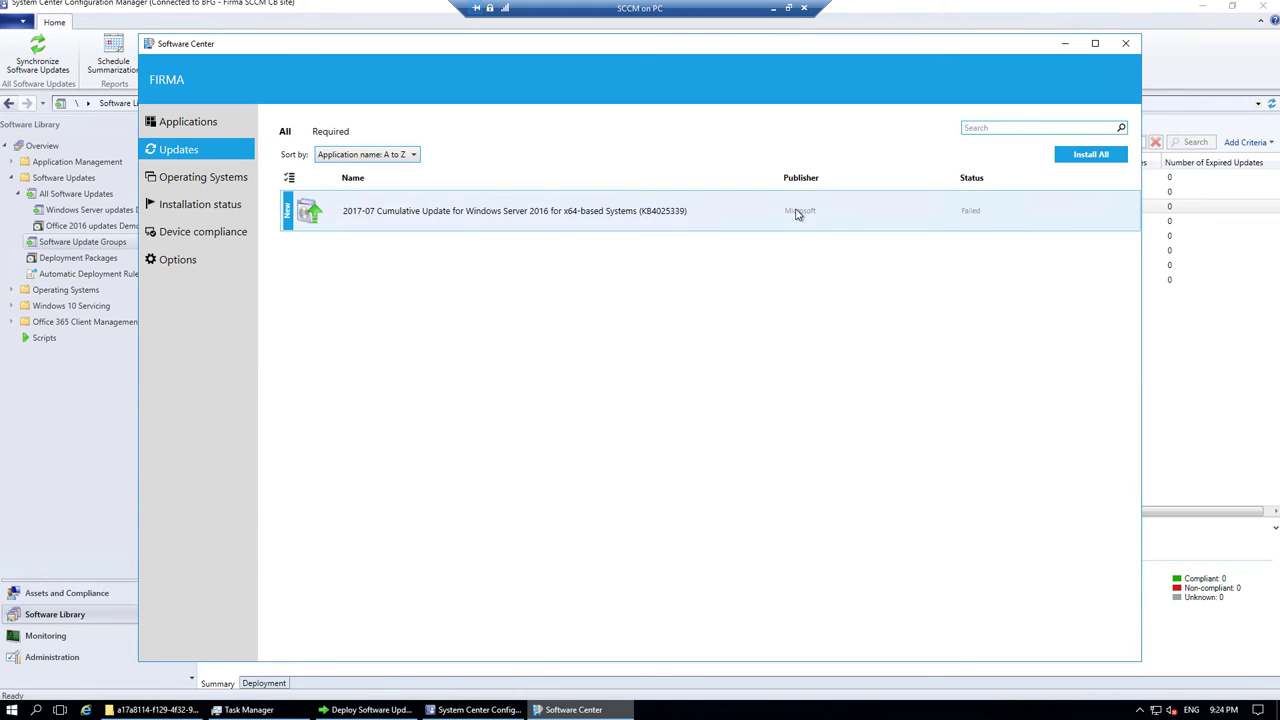
pyautogui.click(1081, 158)
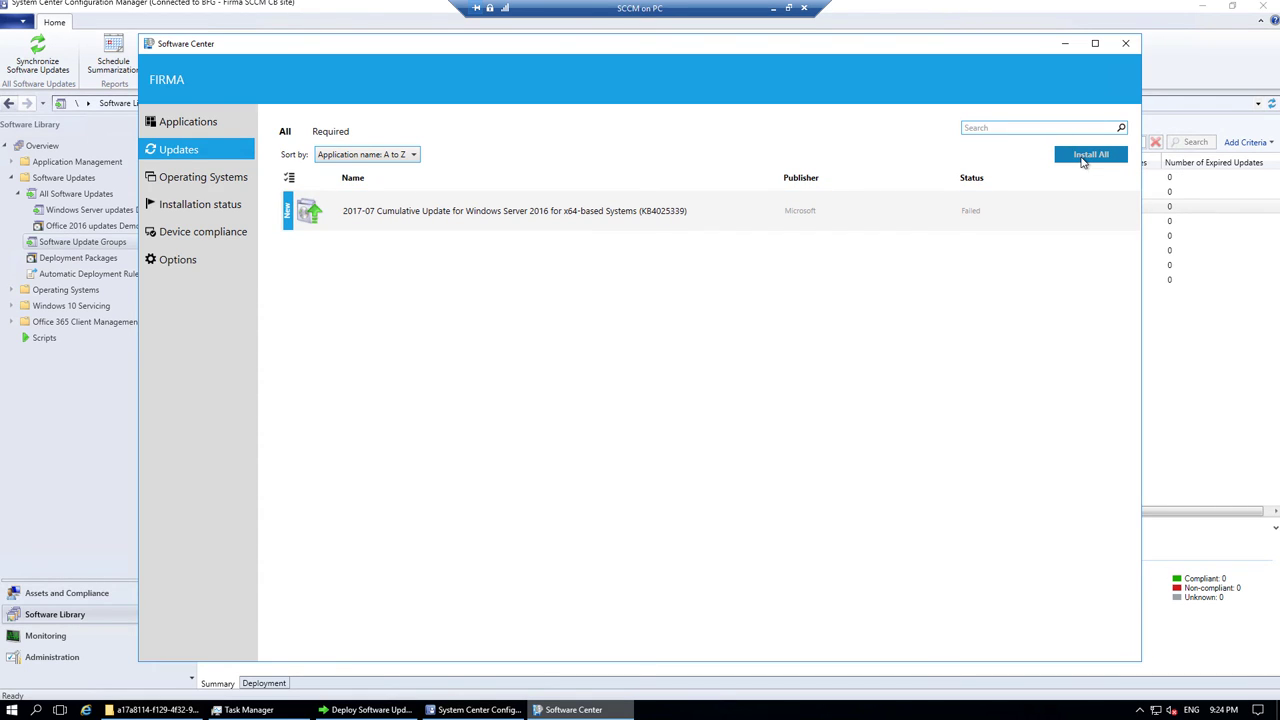
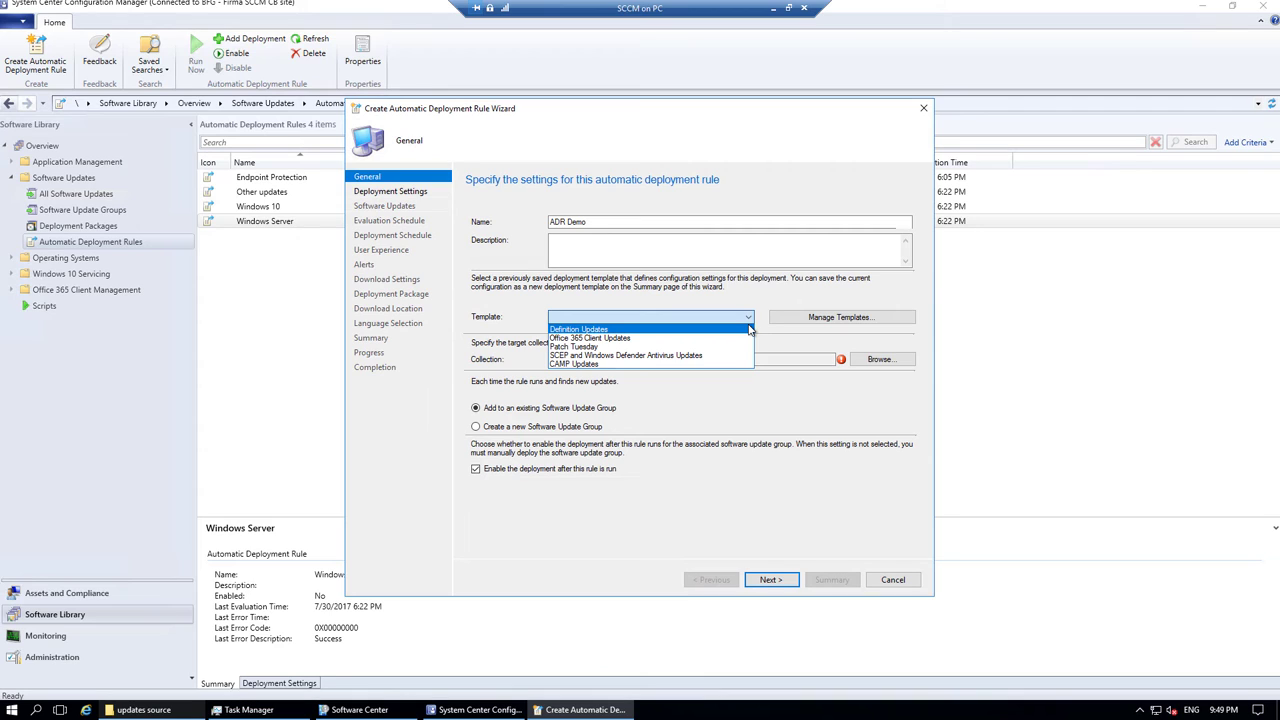
# Target the ADR Demo rule at the Win10 Clients collection, adding new updates to an existing software update group.
pyautogui.click(525, 318)
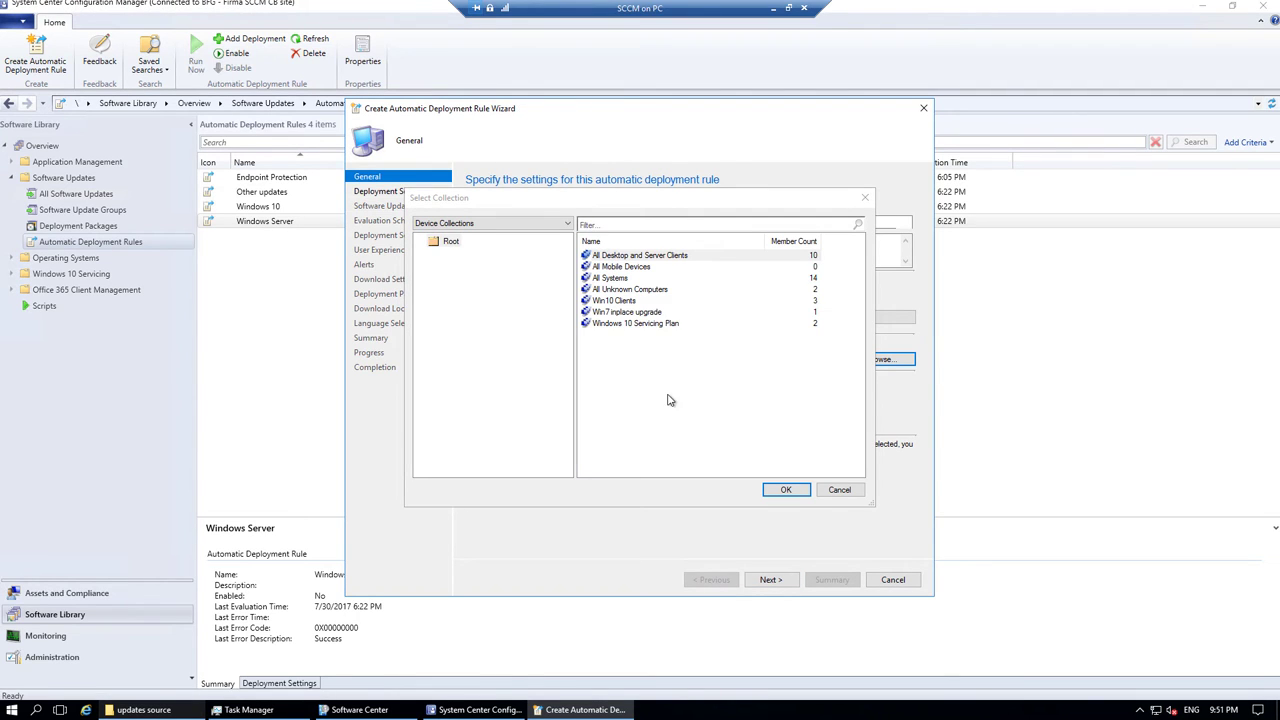
pyautogui.doubleClick(614, 300)
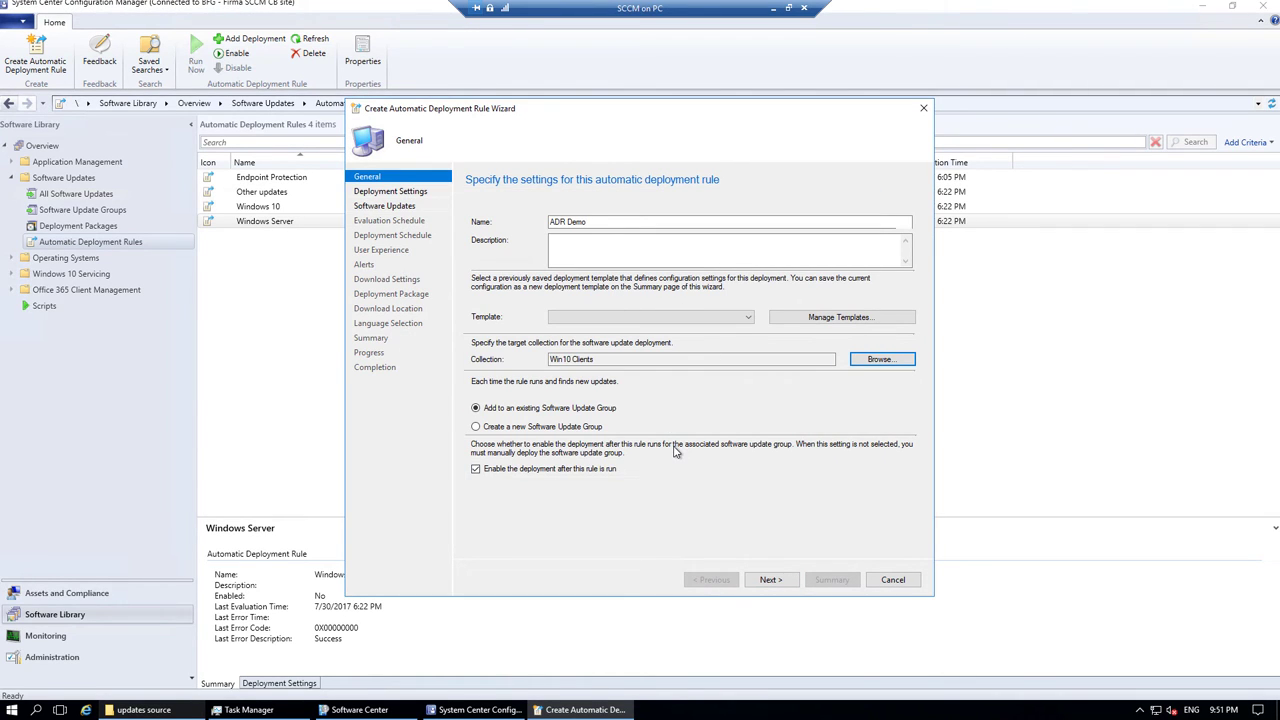
pyautogui.click(488, 430)
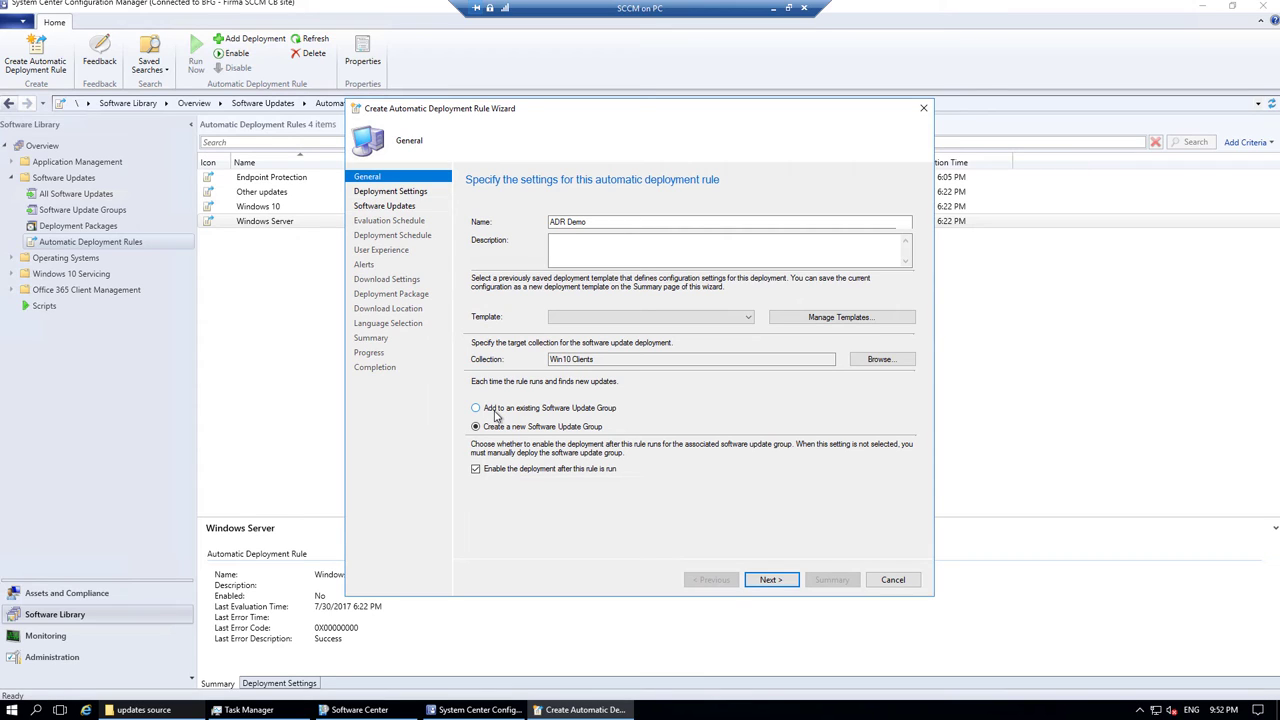
pyautogui.click(497, 415)
pyautogui.click(771, 582)
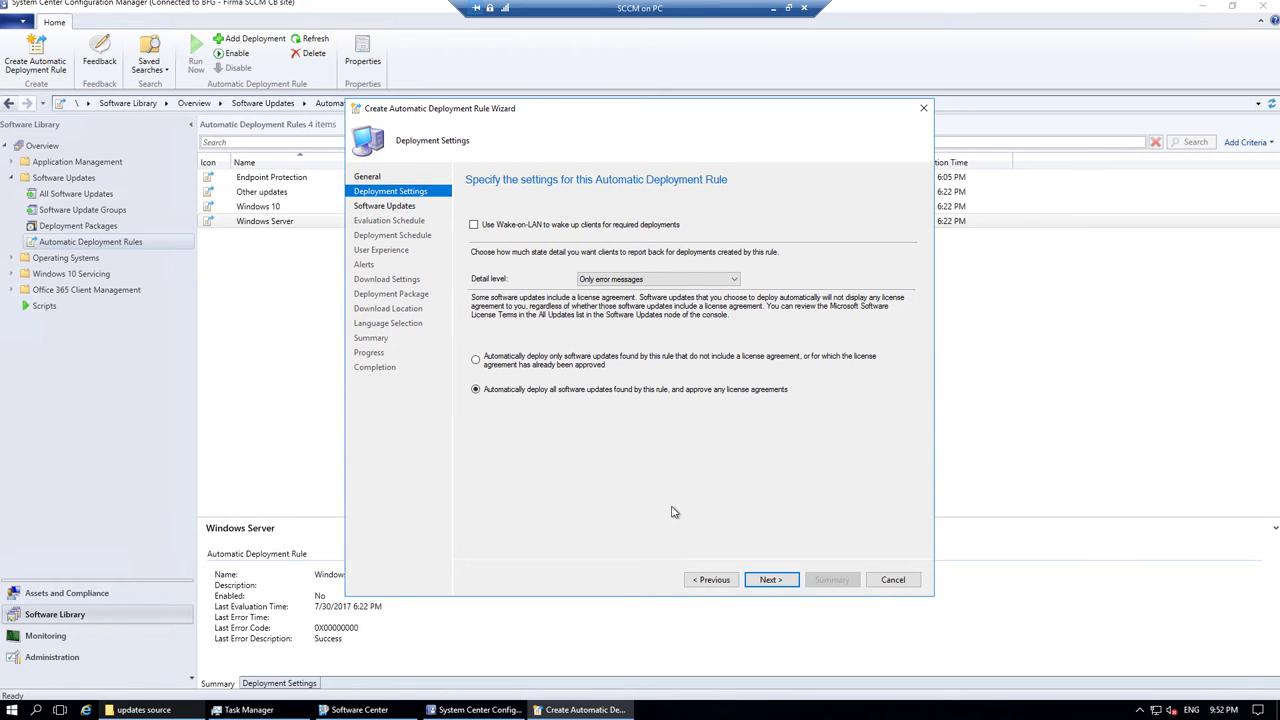
# Check the detail level options and accept the deployment settings with the level at Only error messages.
pyautogui.click(736, 281)
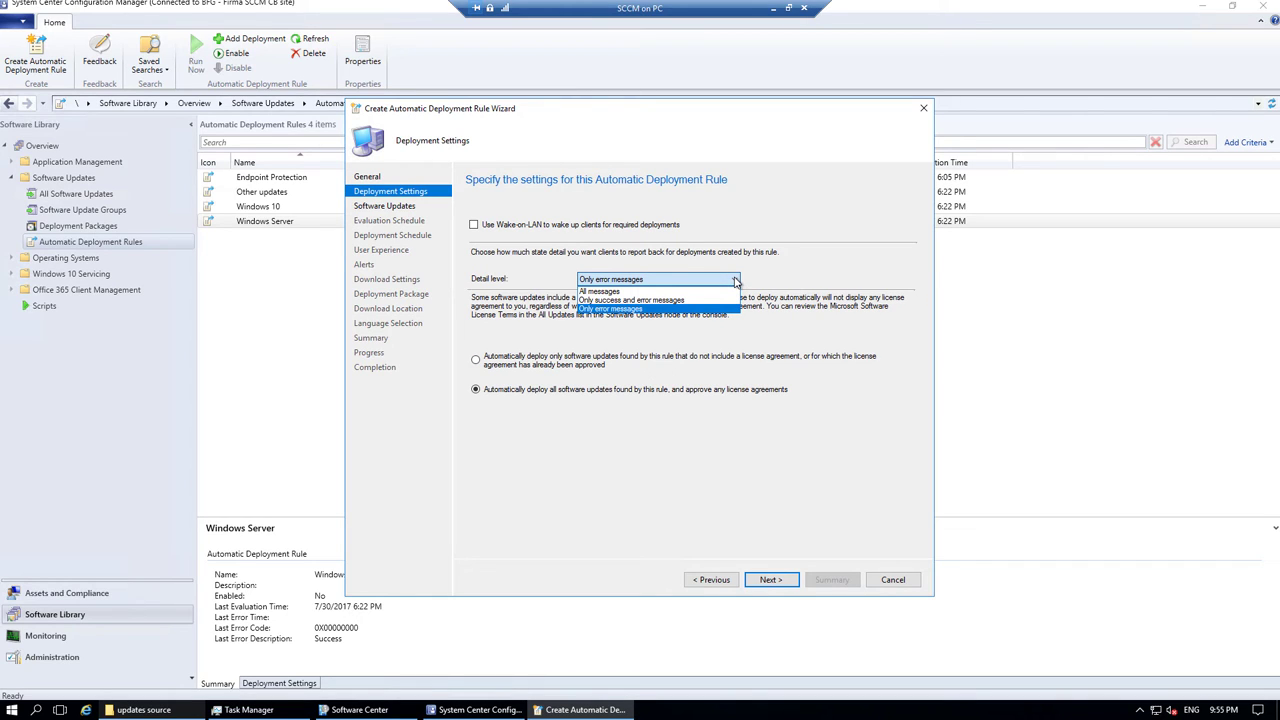
pyautogui.click(736, 281)
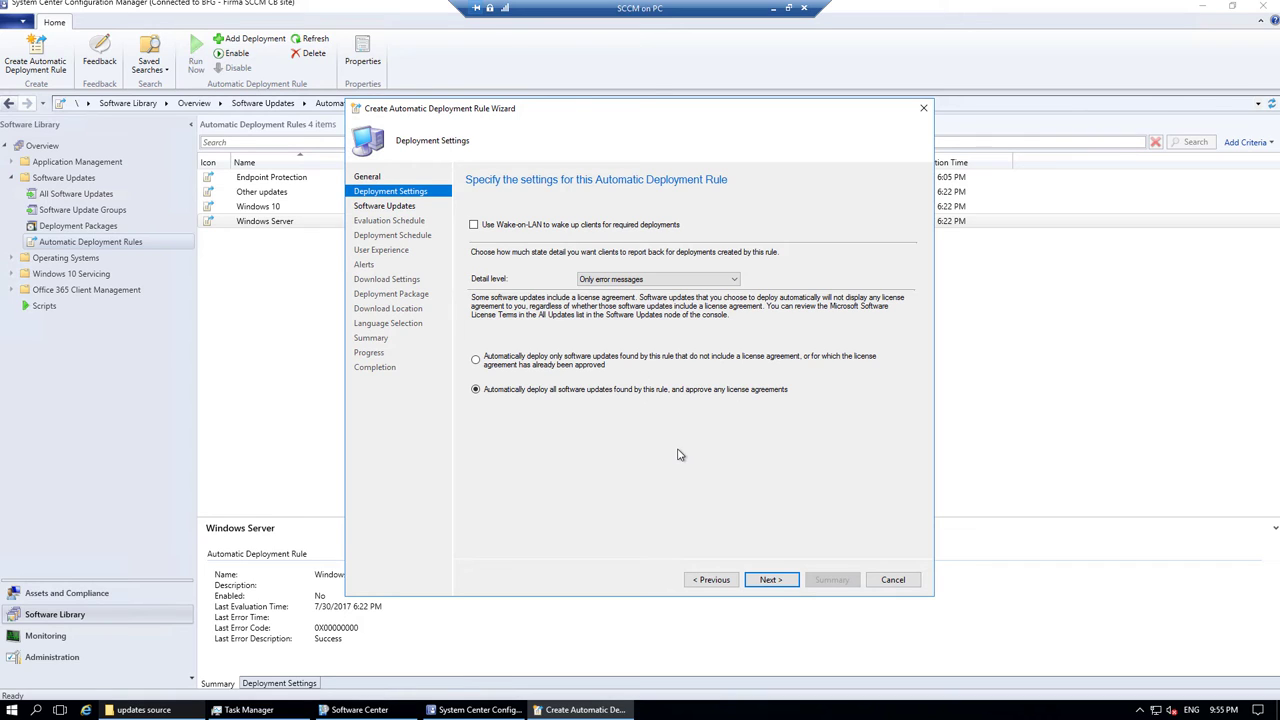
pyautogui.click(777, 580)
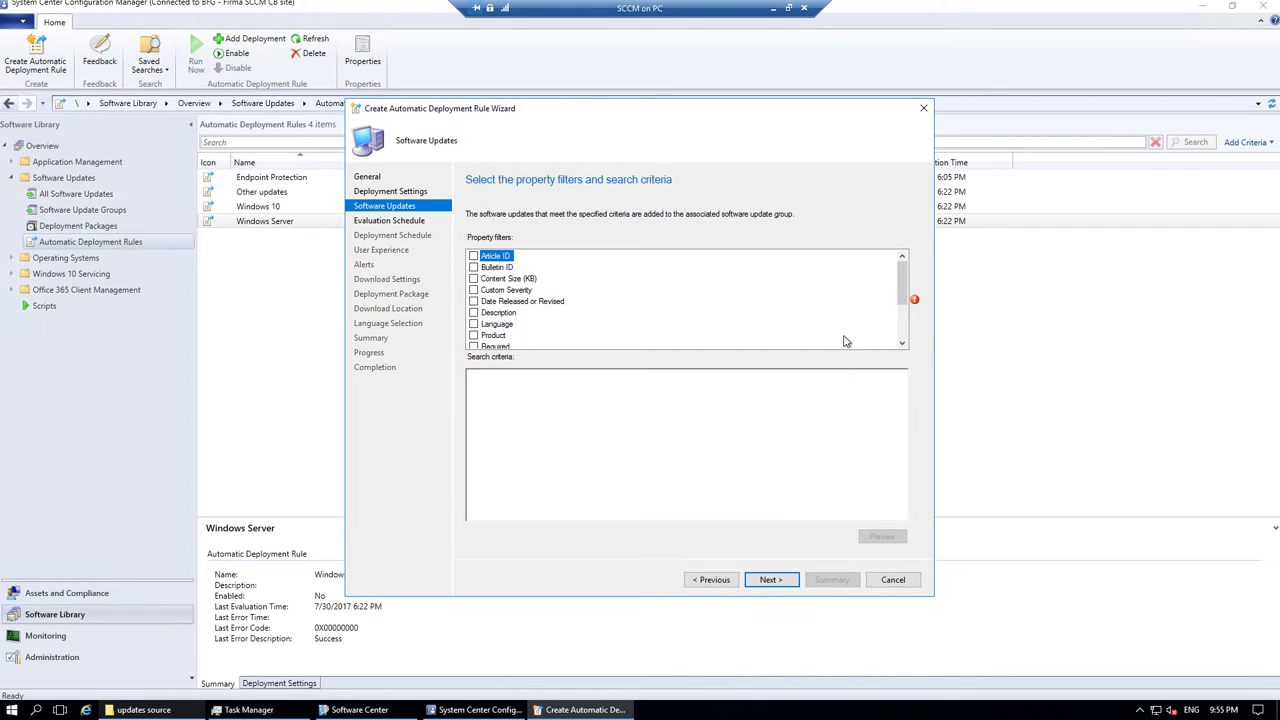
# Enable the Language, Product and Required property filters, and set the Language criterion to English.
pyautogui.click(474, 325)
pyautogui.click(474, 336)
pyautogui.scroll(-2, 500, 340)
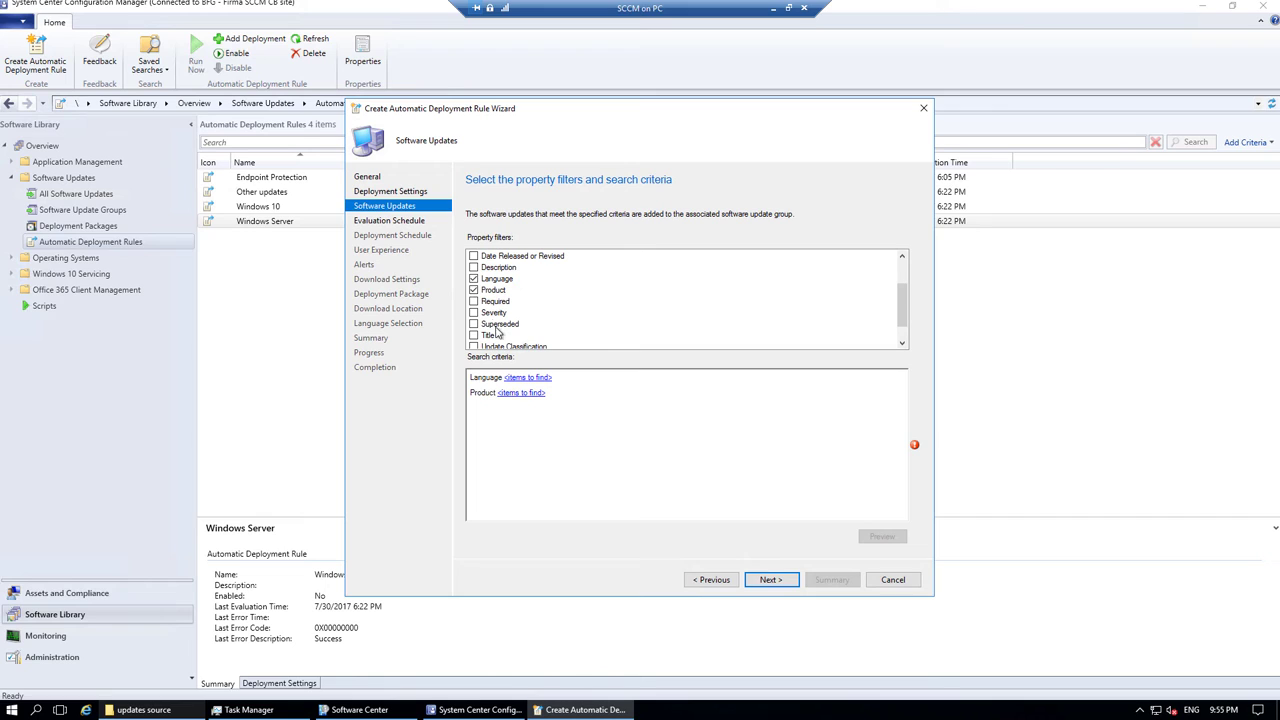
pyautogui.click(474, 301)
pyautogui.click(530, 378)
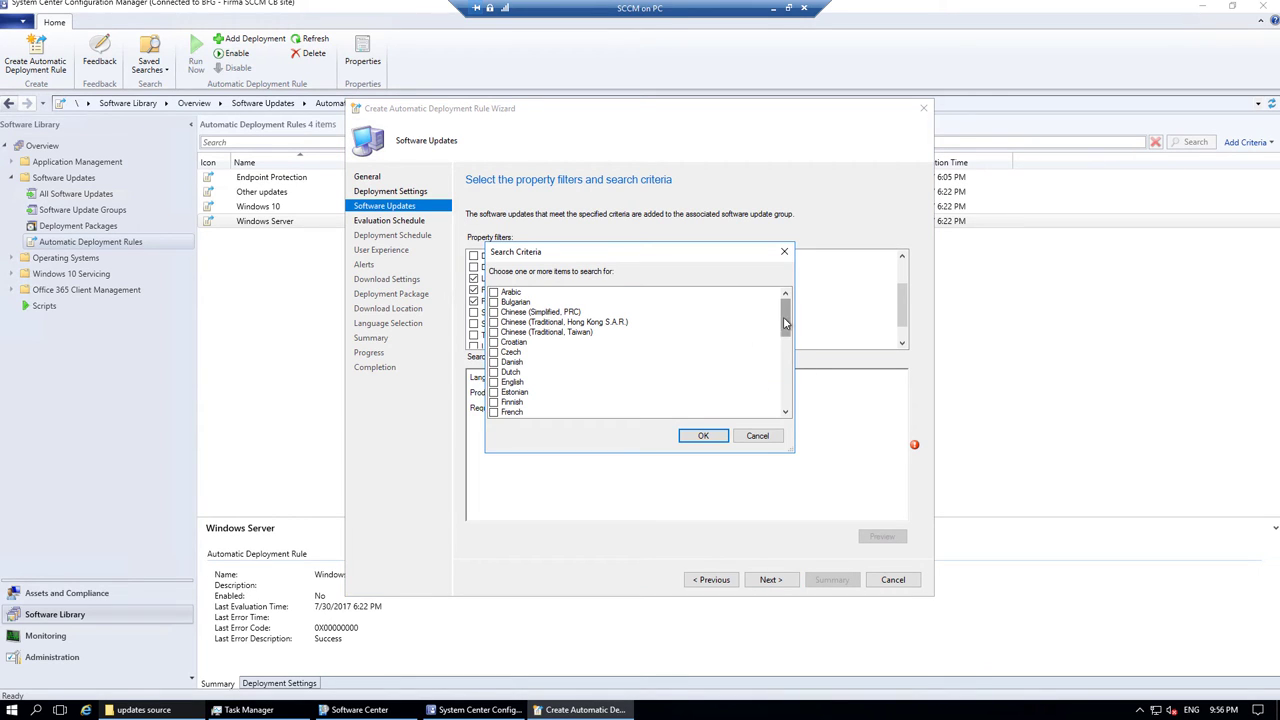
pyautogui.click(493, 382)
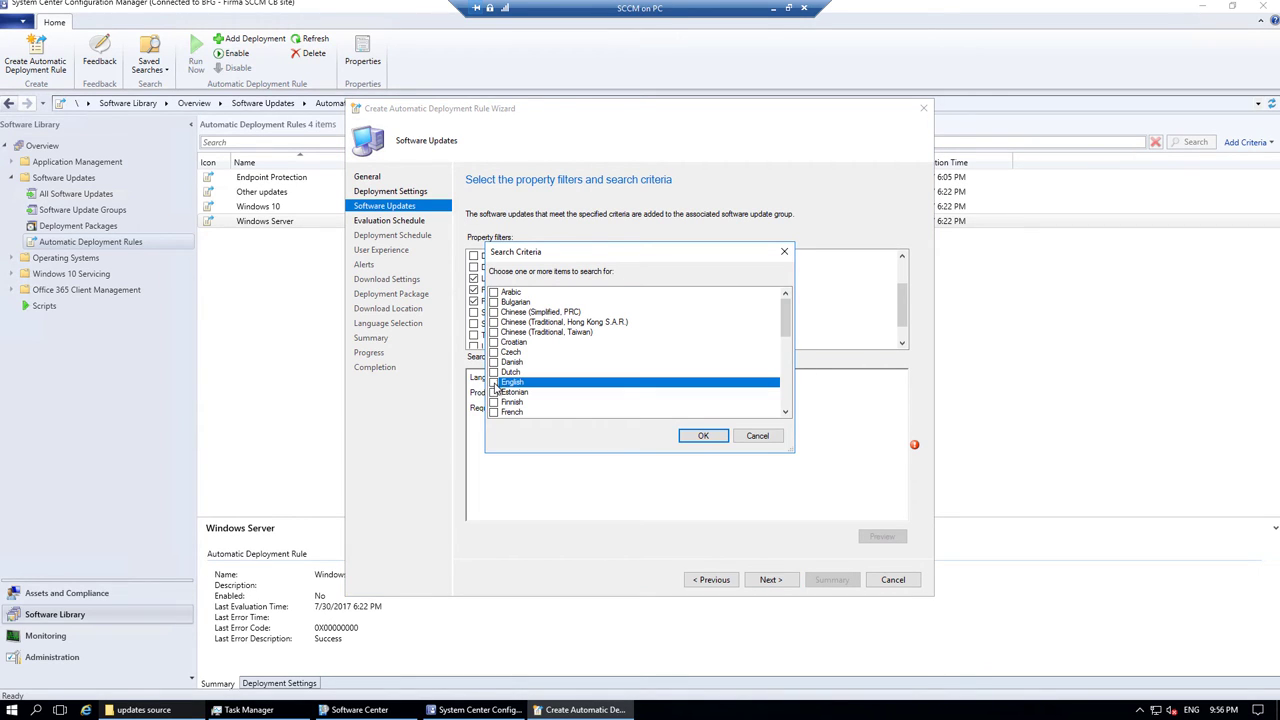
pyautogui.click(703, 436)
# Set the Product search criterion to Windows Server 2016.
pyautogui.click(526, 394)
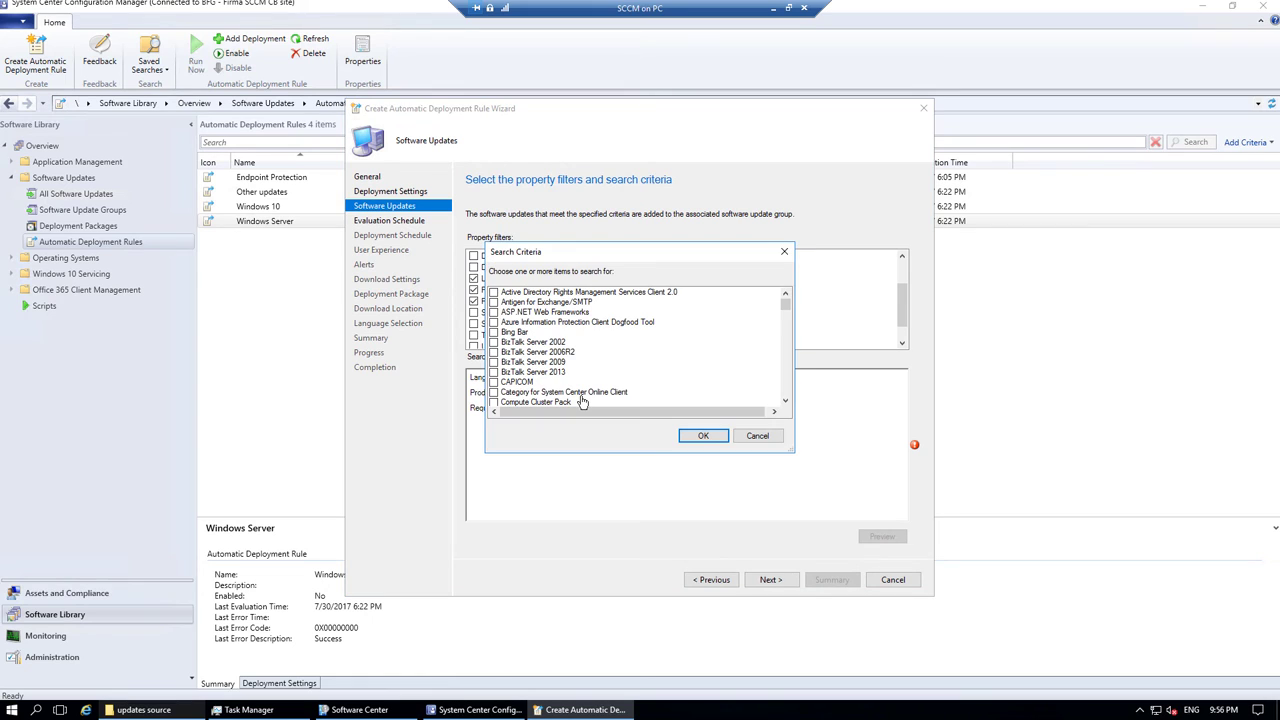
pyautogui.moveTo(793, 451); pyautogui.dragTo(858, 648)
pyautogui.moveTo(690, 253); pyautogui.dragTo(675, 102)
pyautogui.moveTo(830, 170); pyautogui.dragTo(830, 424)
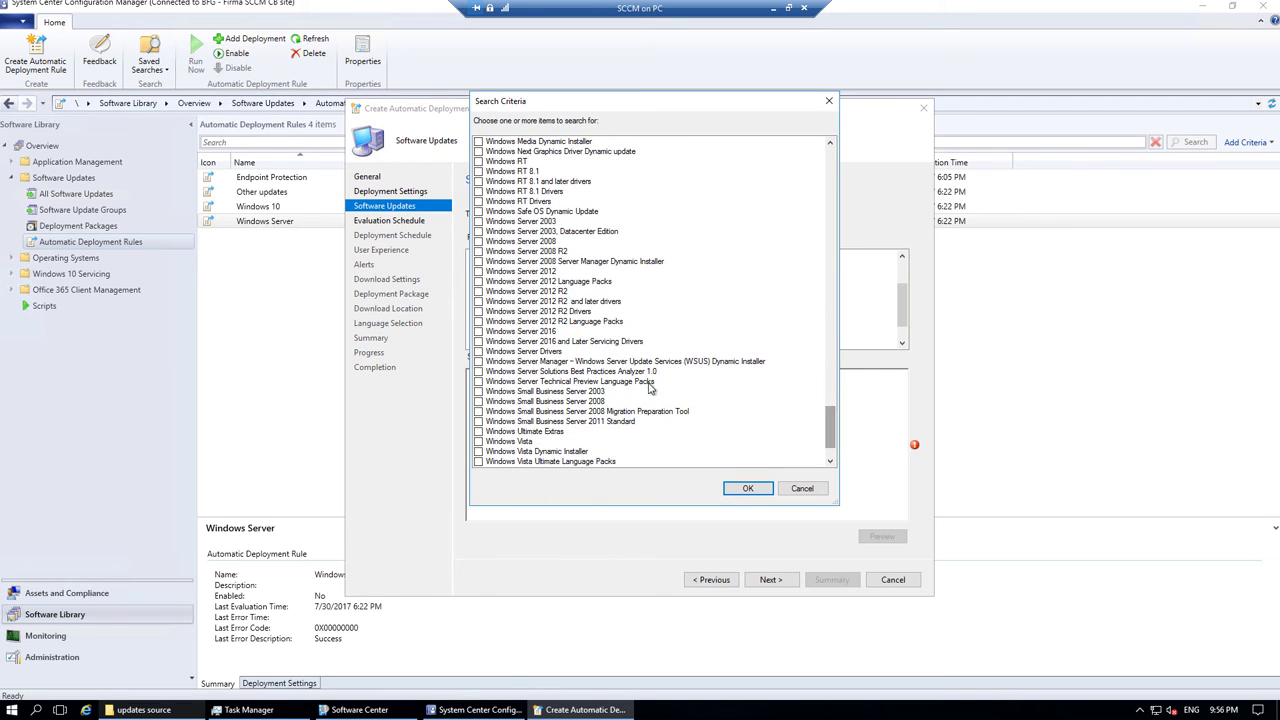
pyautogui.click(478, 331)
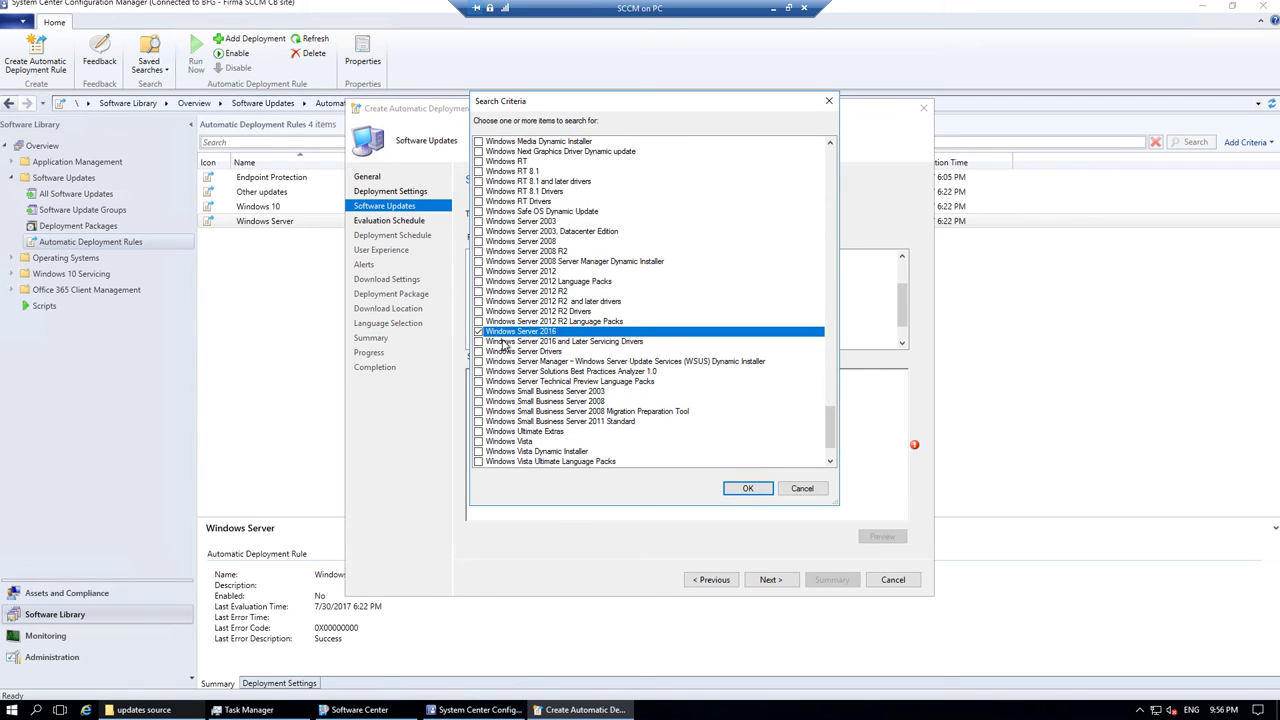
pyautogui.click(748, 489)
# Set the Required search criterion to >=1, preview the matching updates, and accept the search criteria.
pyautogui.click(522, 415)
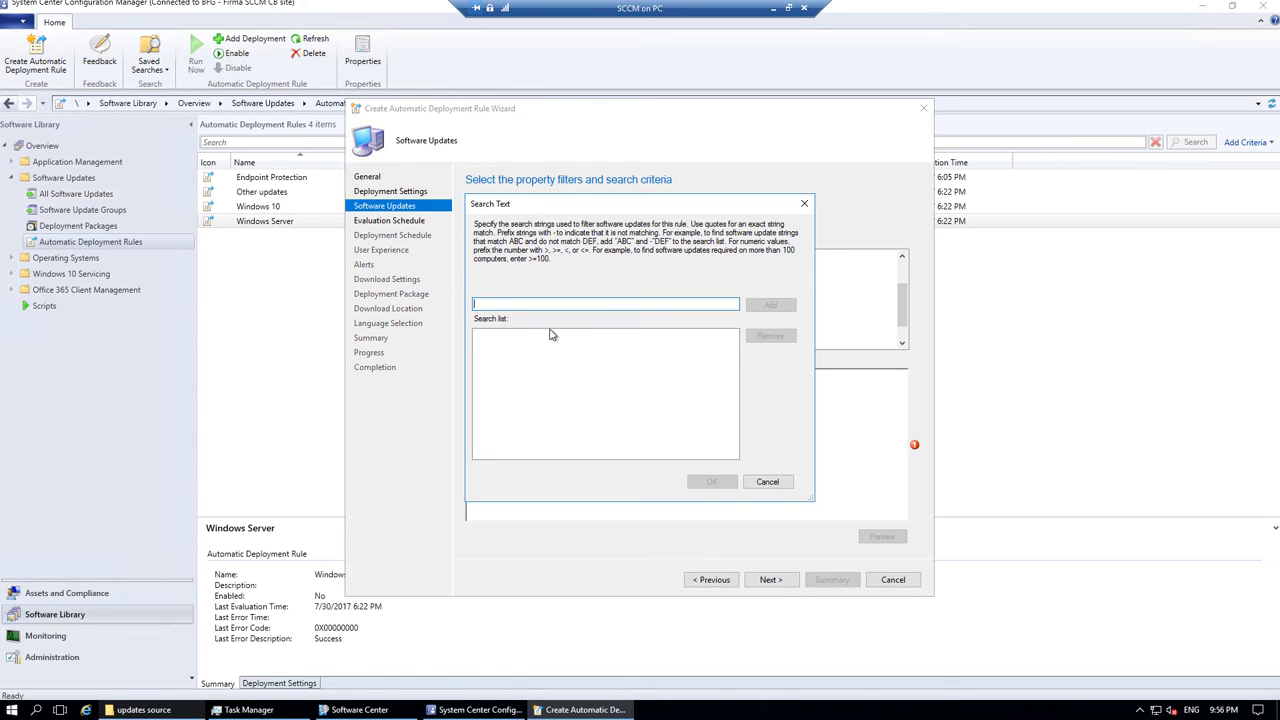
pyautogui.write('>=1')
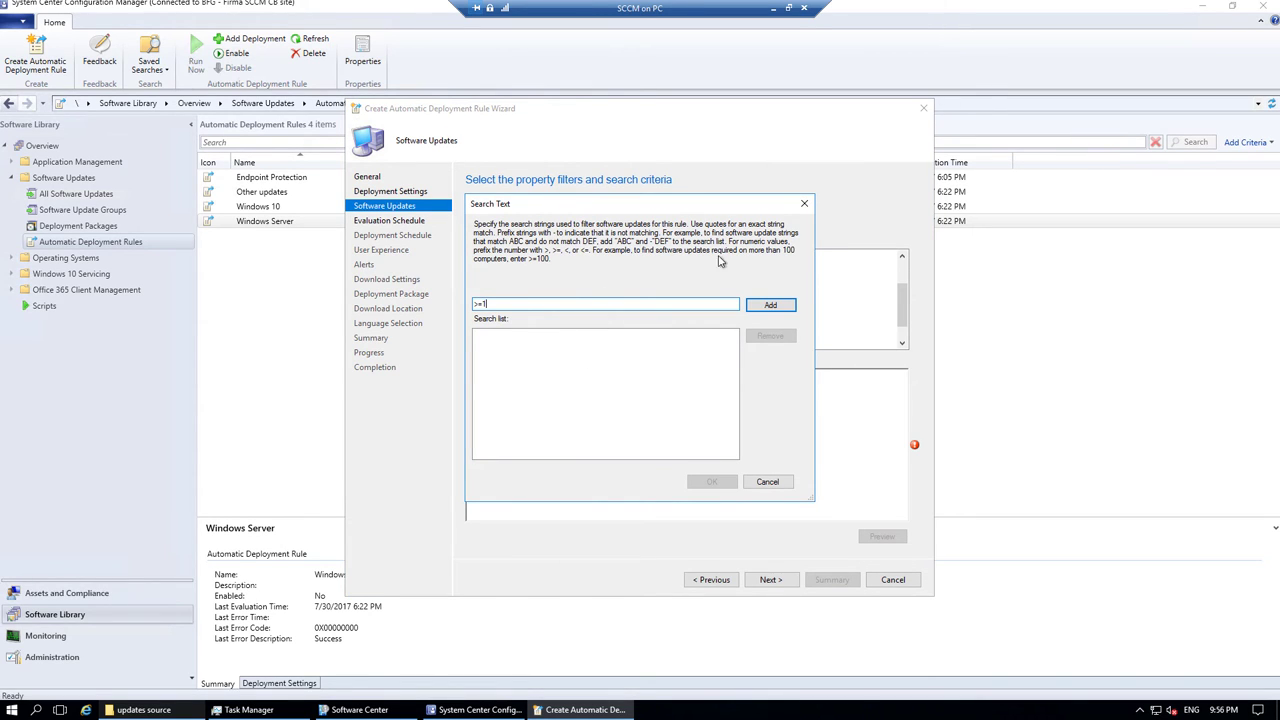
pyautogui.click(785, 307)
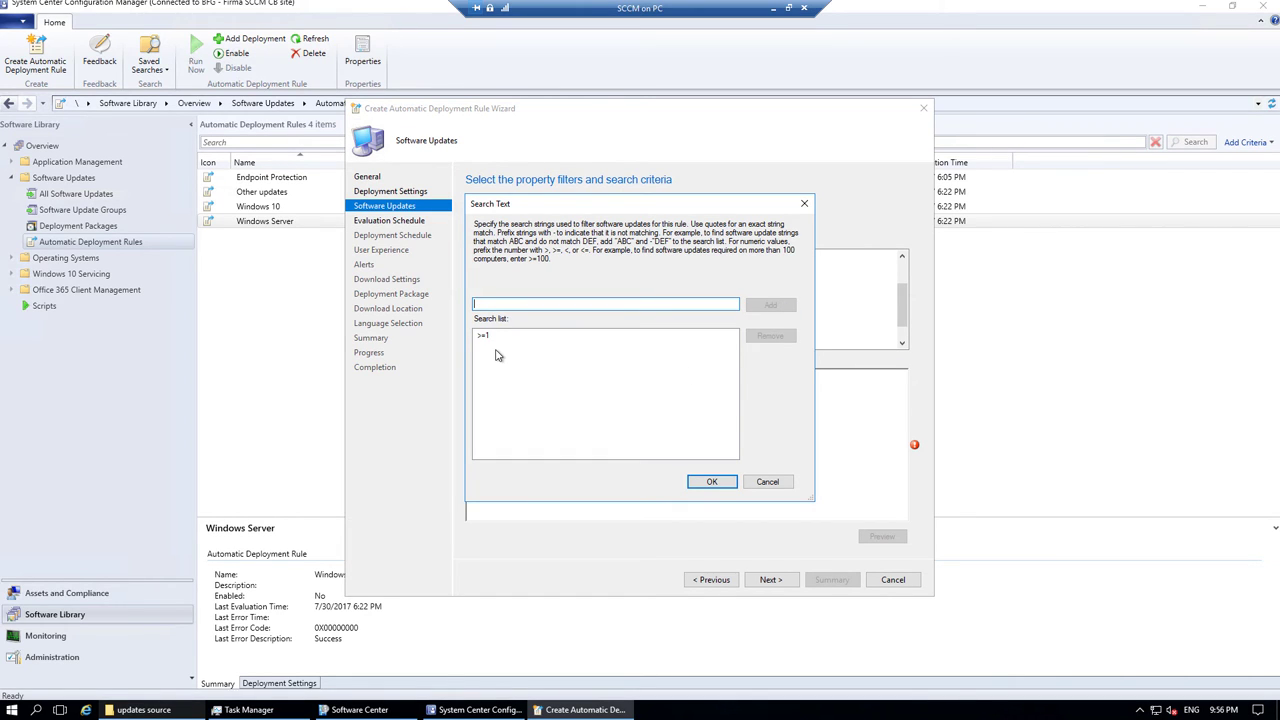
pyautogui.click(721, 483)
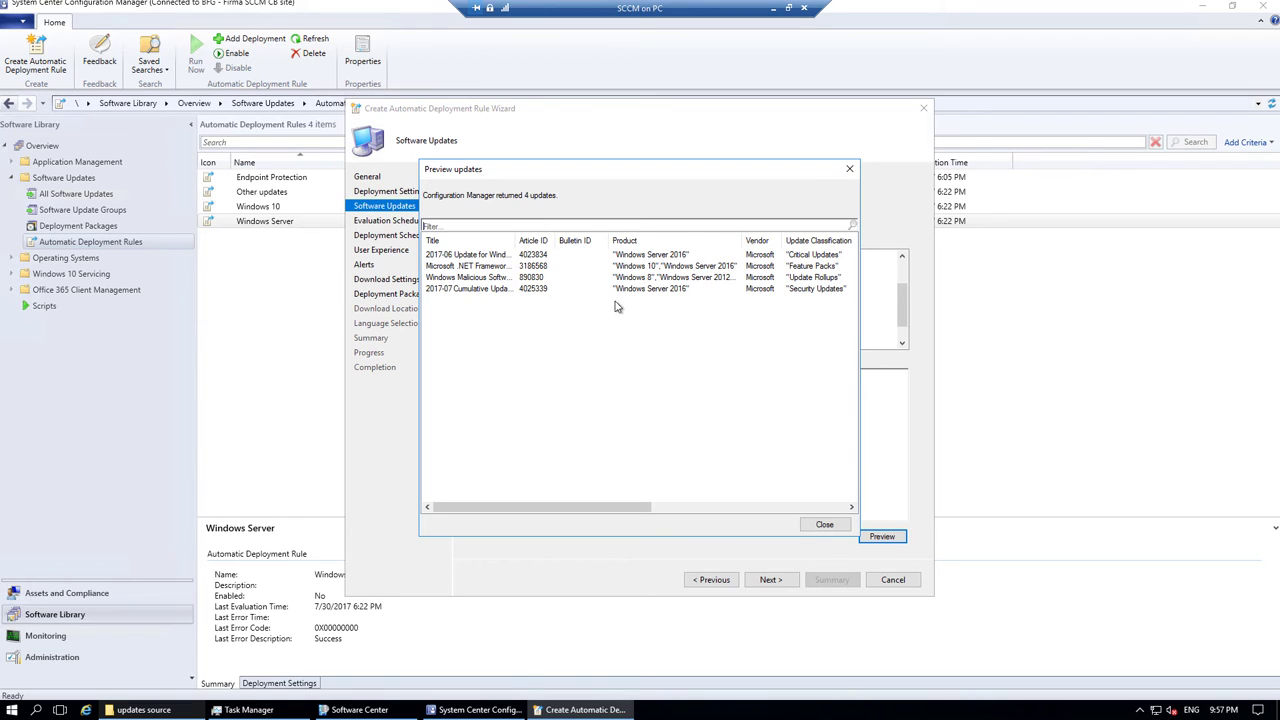
pyautogui.click(824, 525)
pyautogui.click(771, 582)
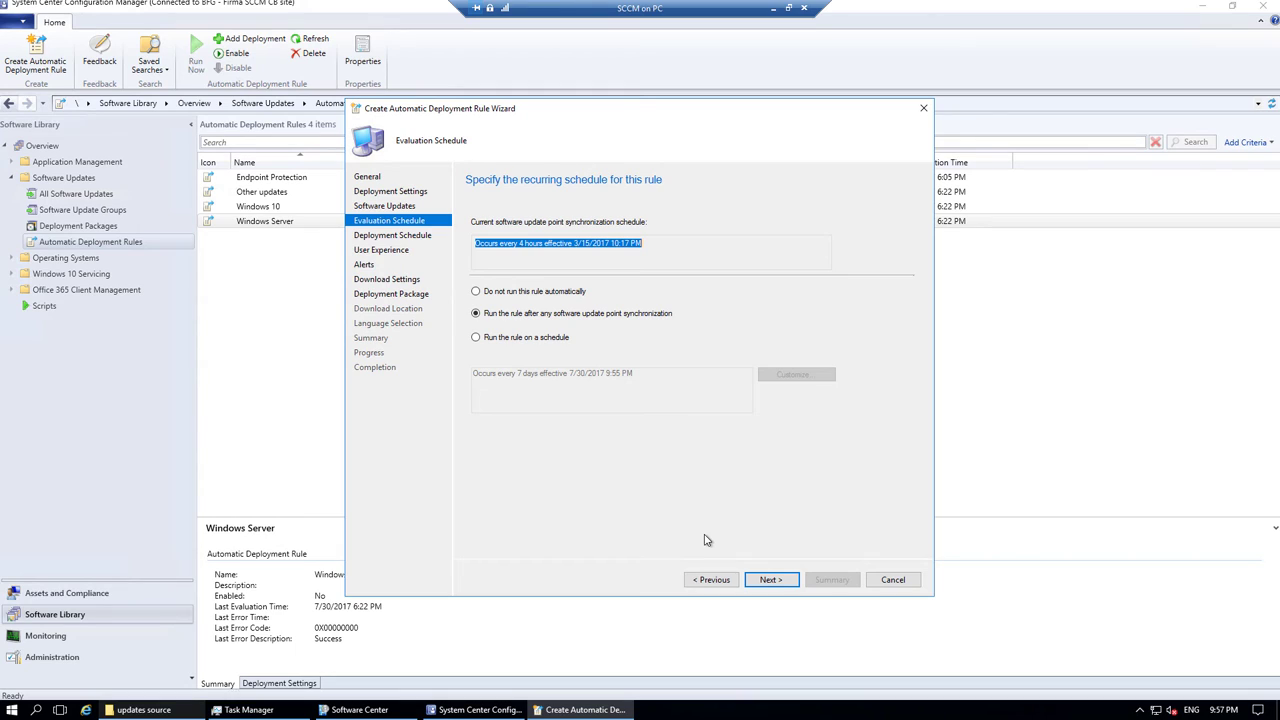
# Compare the evaluation options and set the ADR Demo rule to run on a schedule.
pyautogui.click(494, 298)
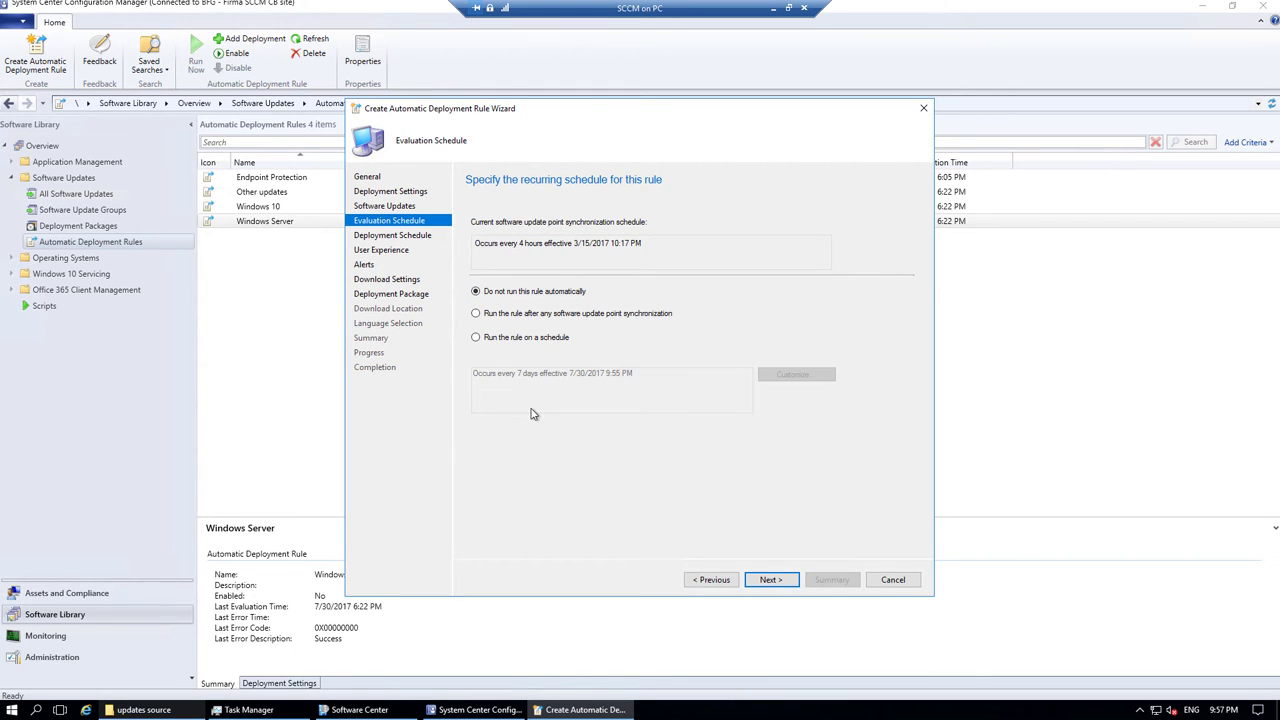
pyautogui.click(510, 315)
pyautogui.click(487, 340)
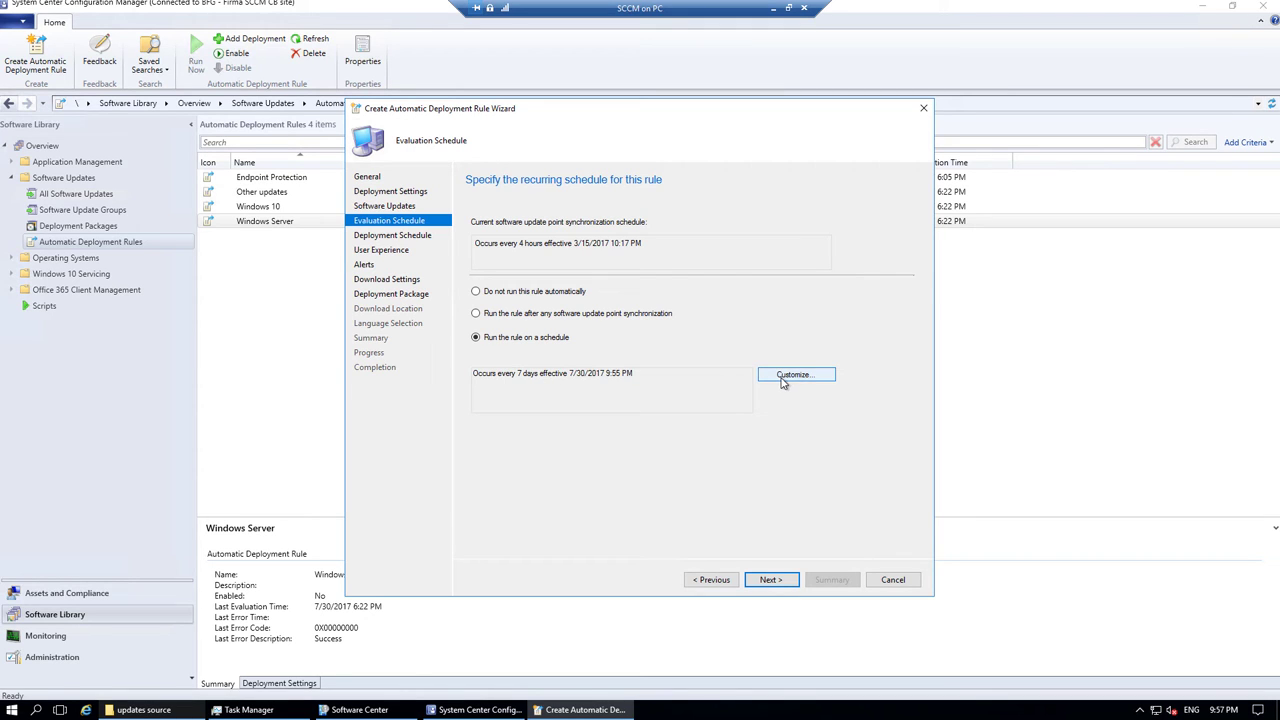
pyautogui.click(786, 581)
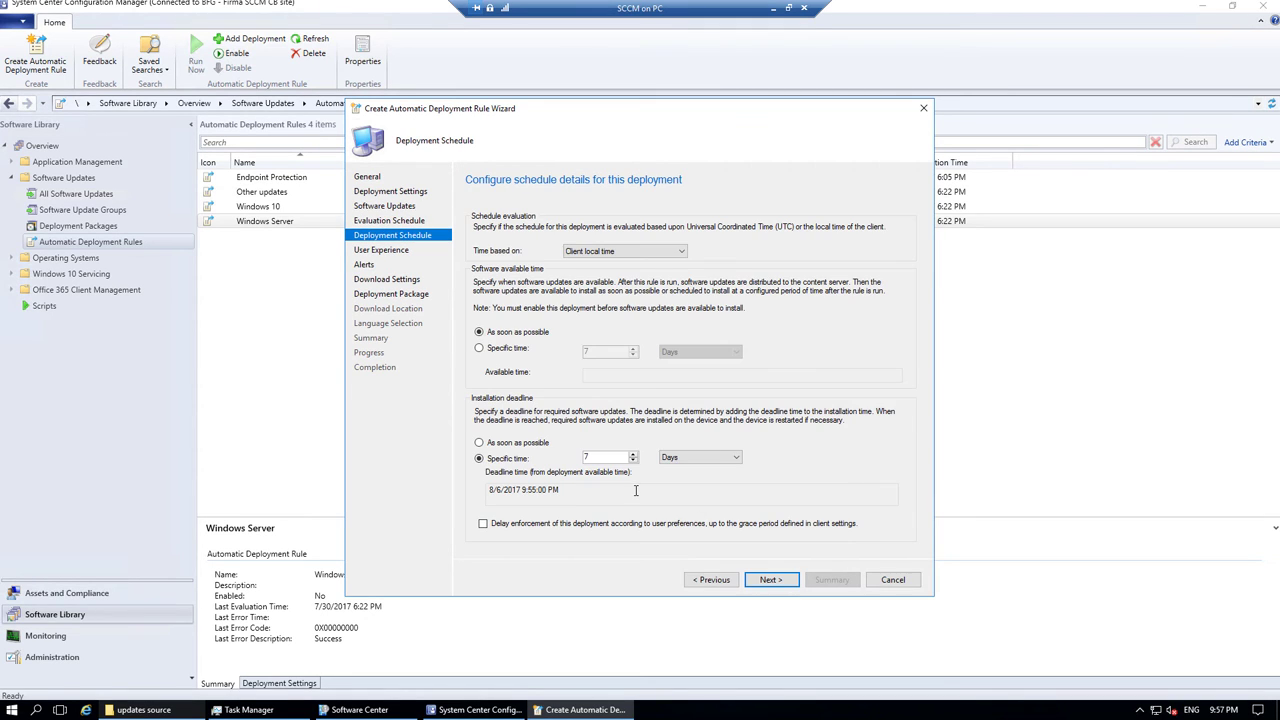
# Set both the software available time and the installation deadline to As soon as possible.
pyautogui.click(514, 445)
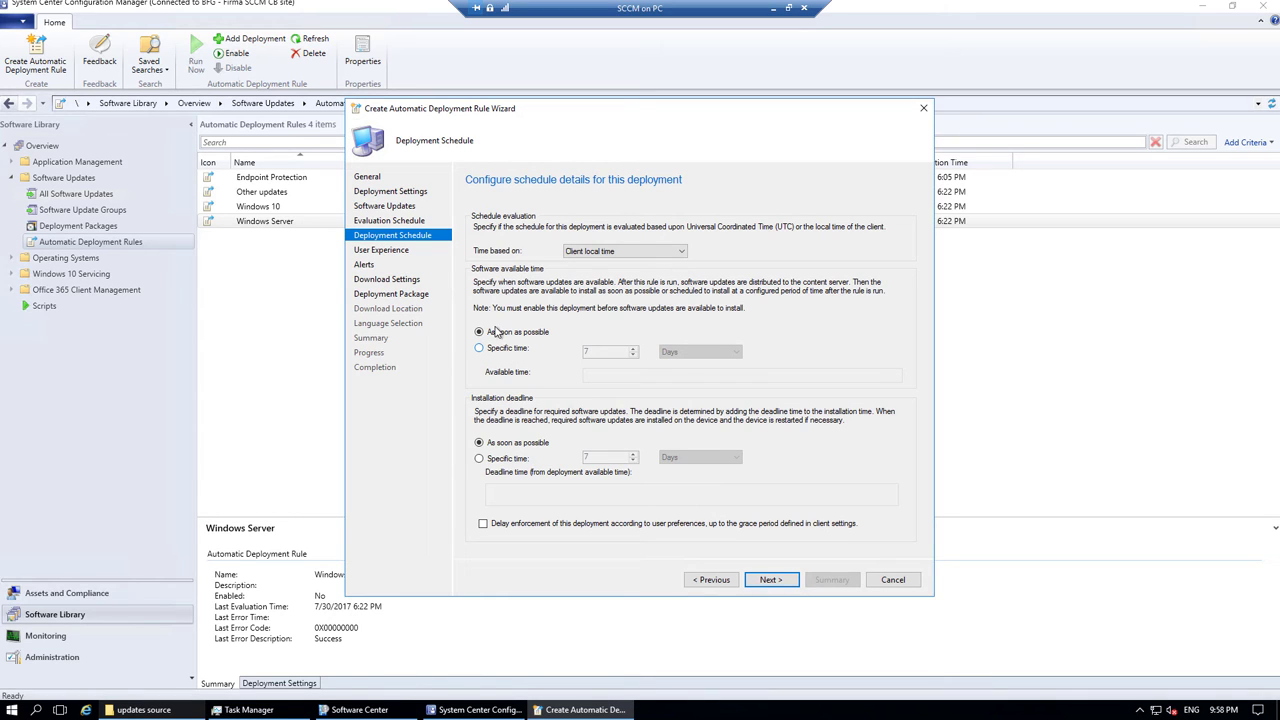
pyautogui.click(508, 348)
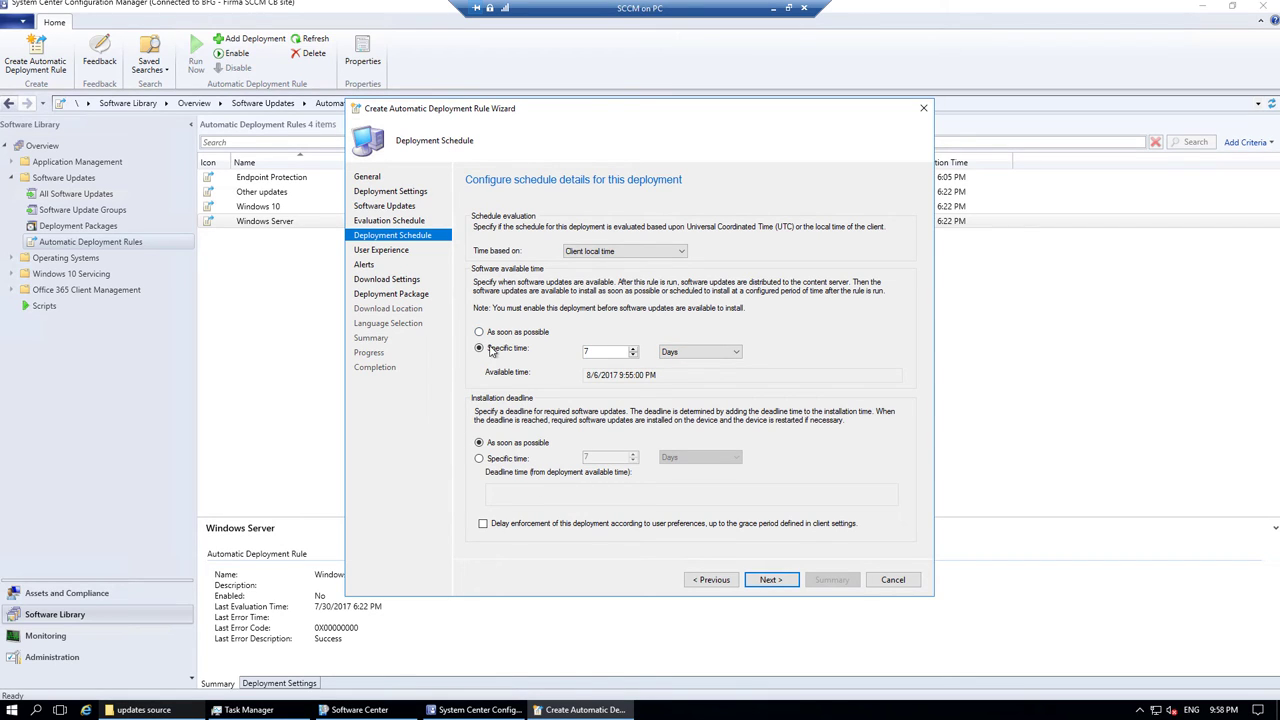
pyautogui.click(480, 332)
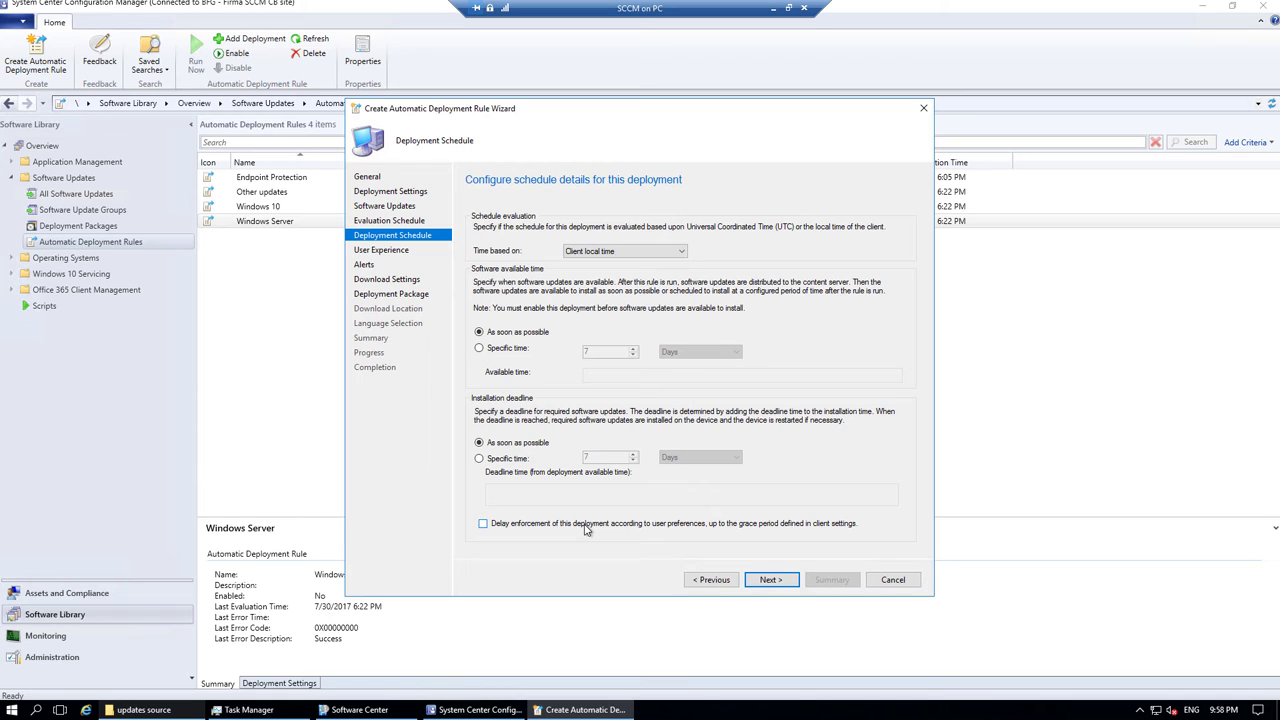
pyautogui.click(771, 580)
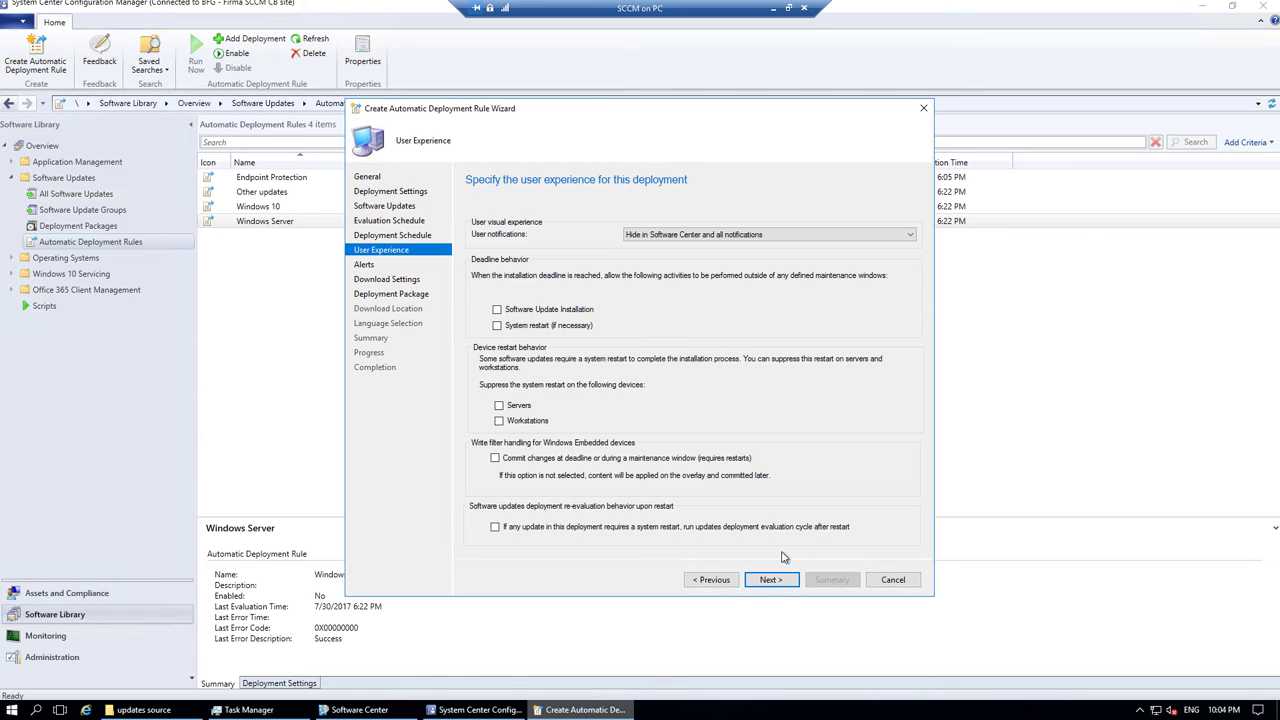
# Keep user notifications hidden in Software Center and enable the alert for low client compliance after the deadline.
pyautogui.click(865, 237)
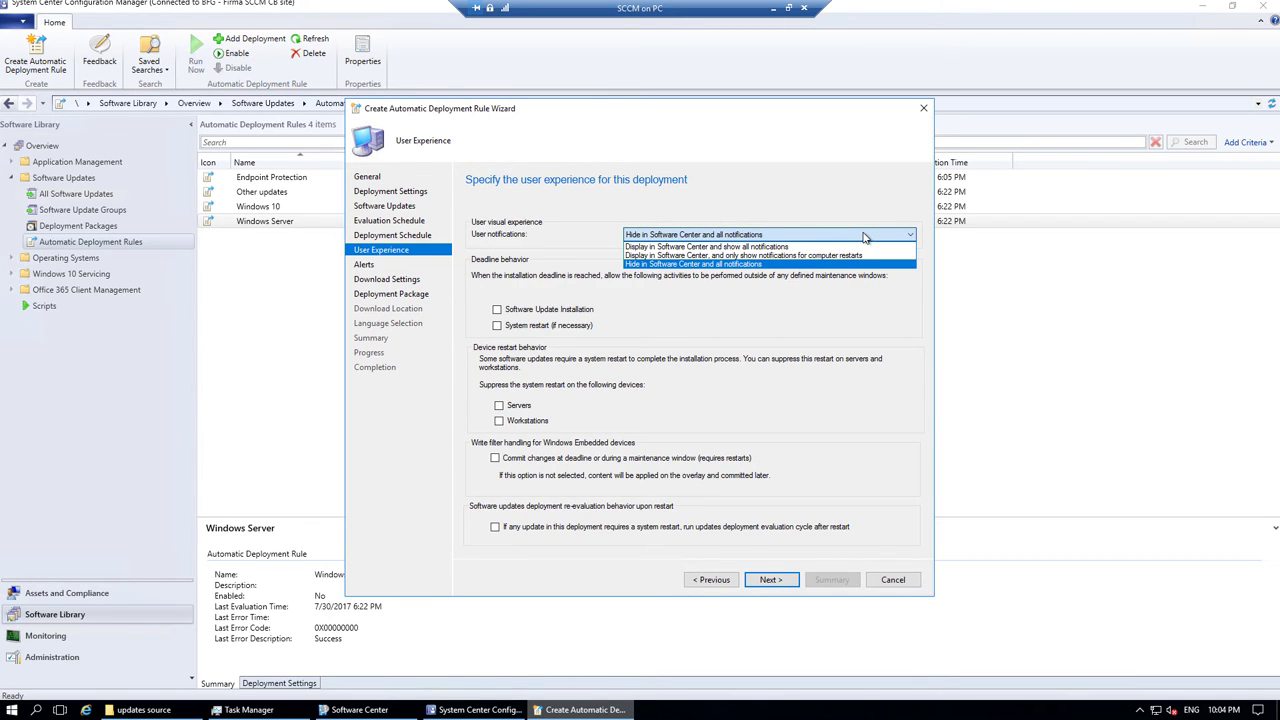
pyautogui.click(859, 210)
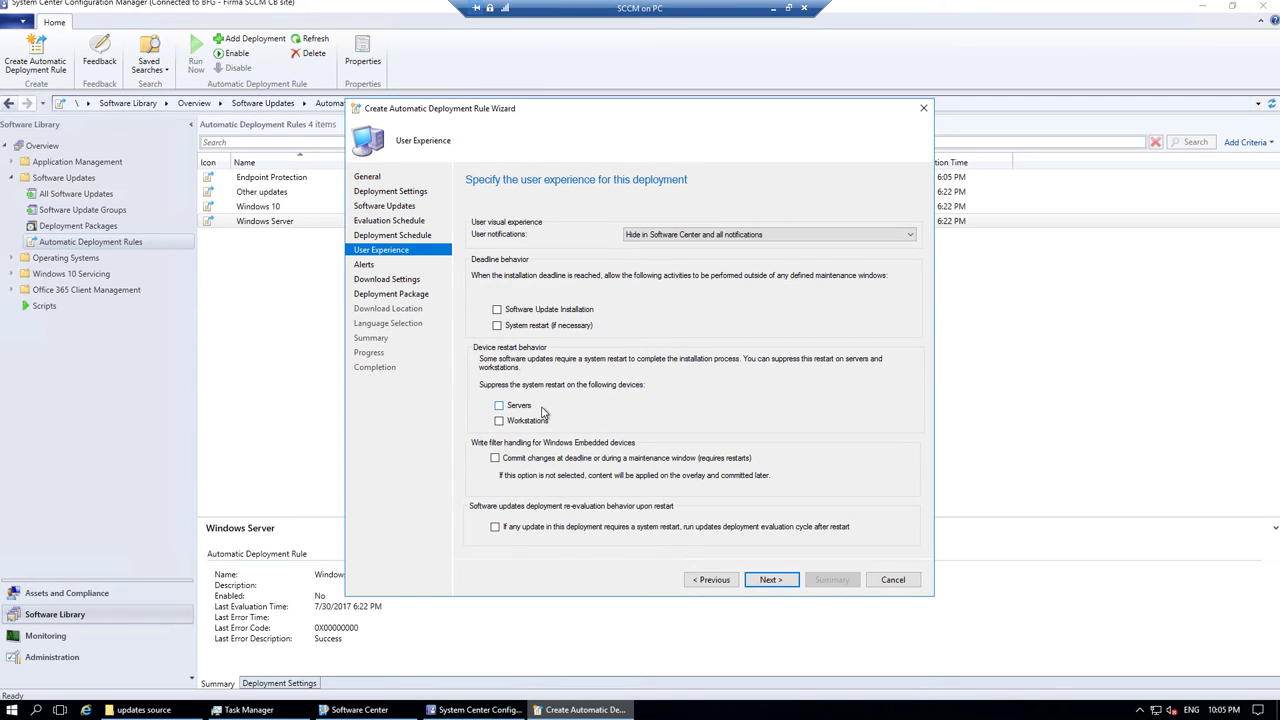
pyautogui.click(770, 580)
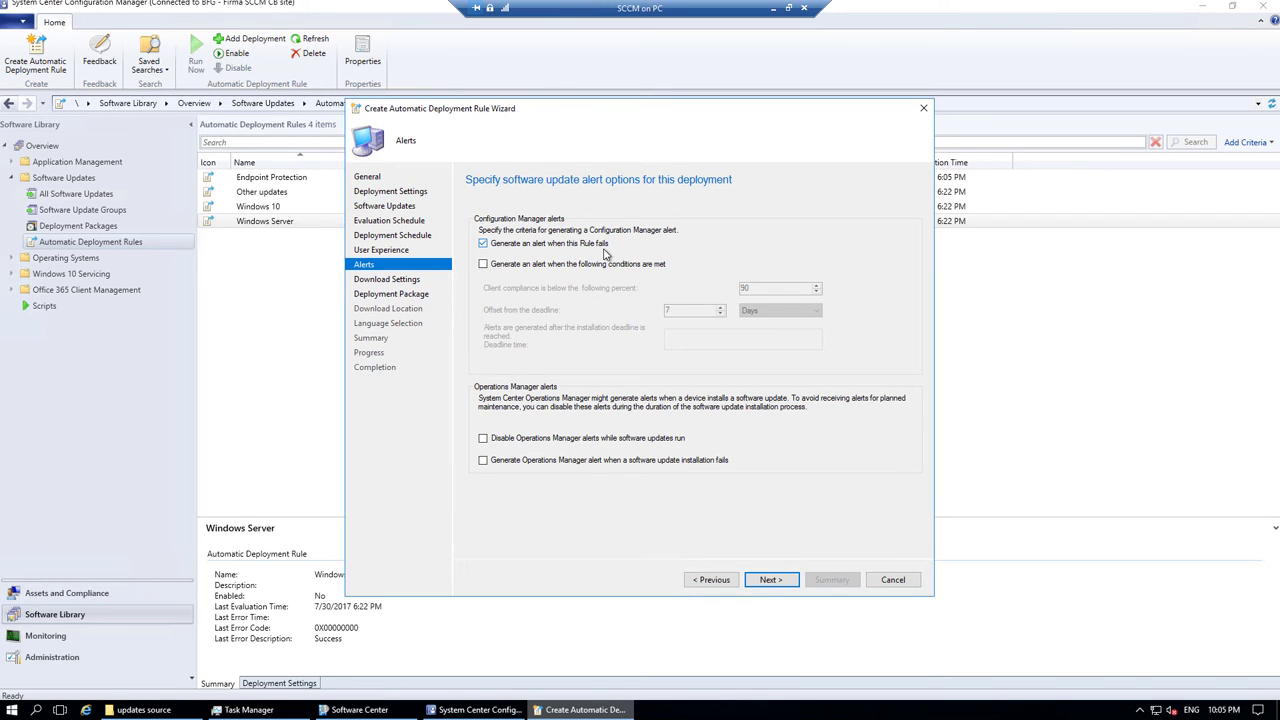
pyautogui.click(502, 265)
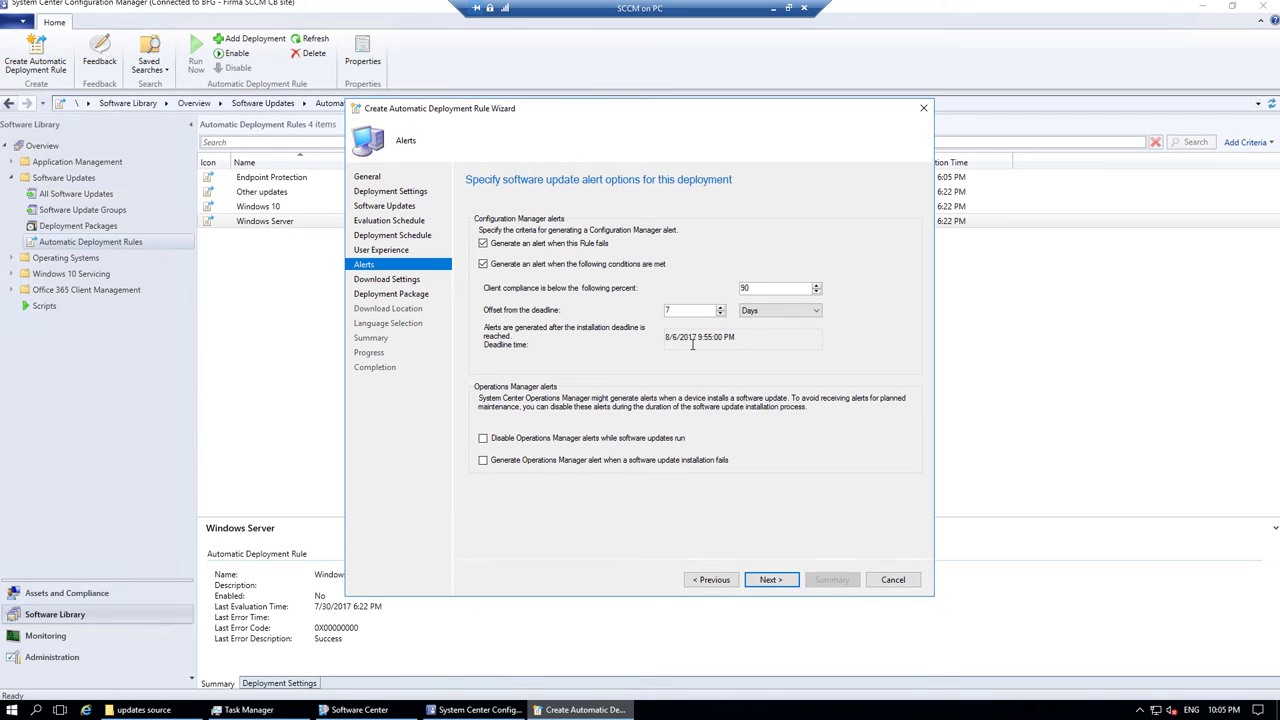
pyautogui.click(772, 581)
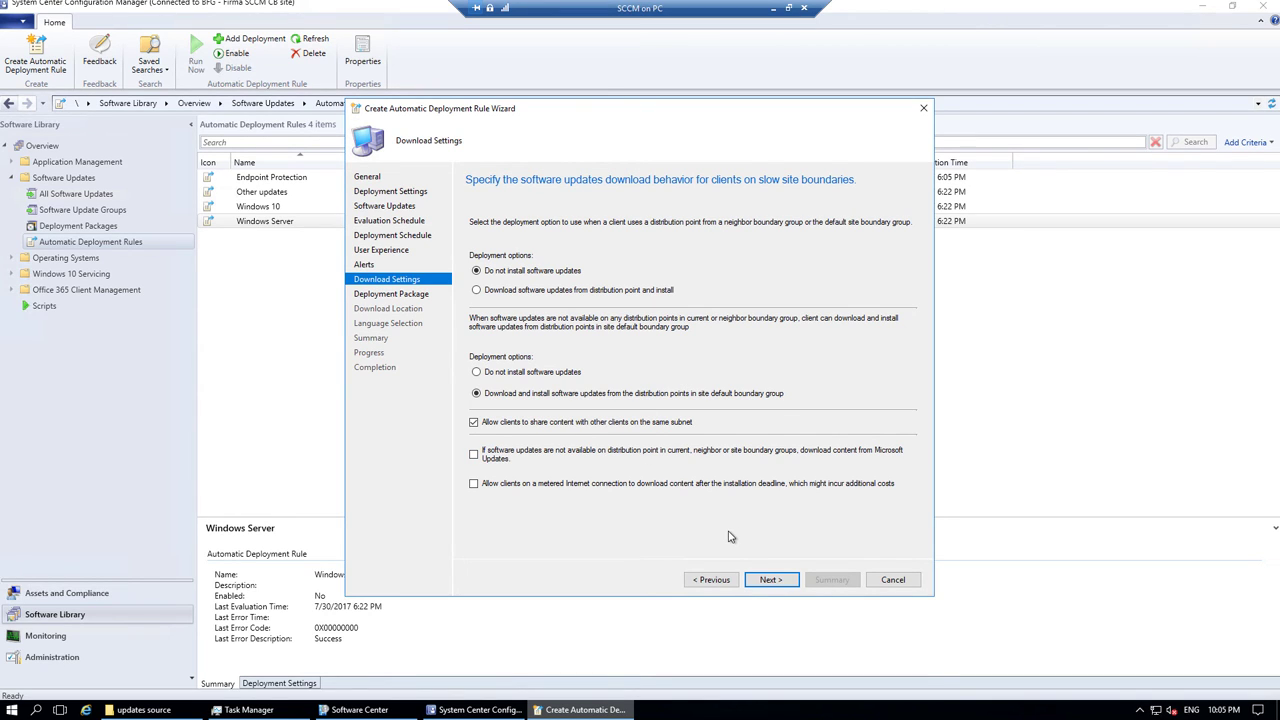
# Accept the default download settings and assign the existing Windows Server deployment package to the rule.
pyautogui.click(770, 580)
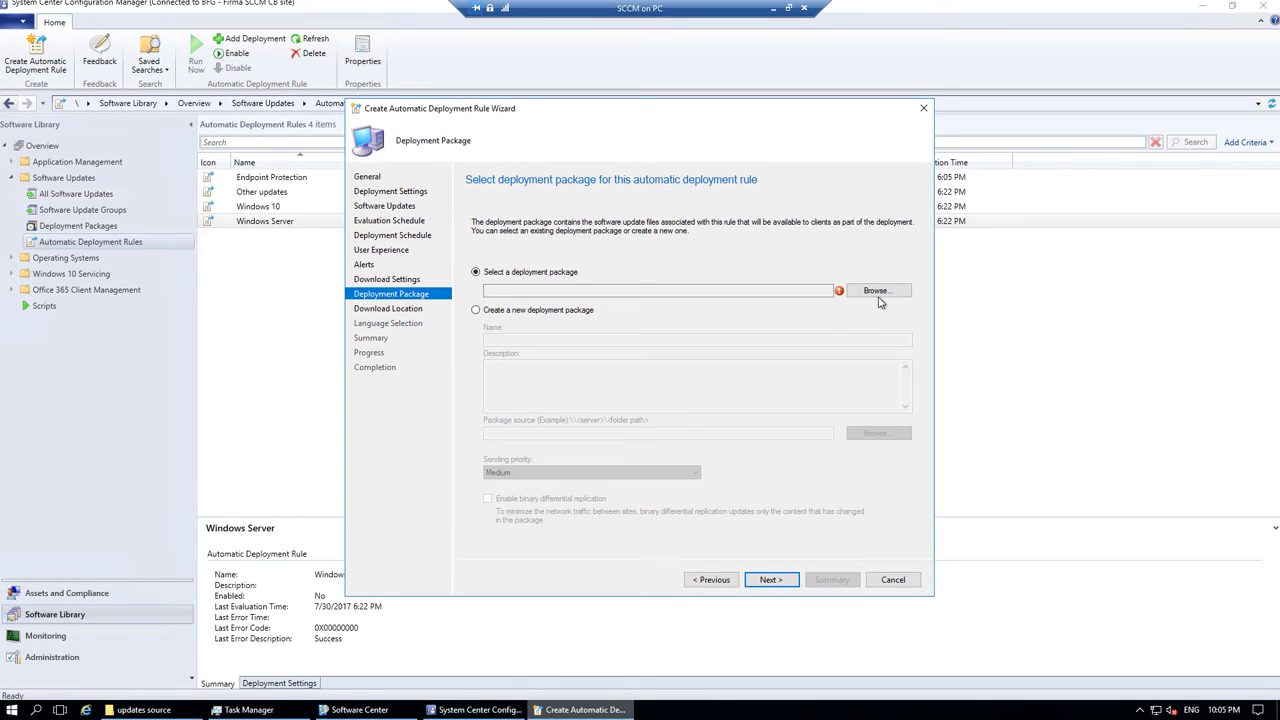
pyautogui.click(877, 292)
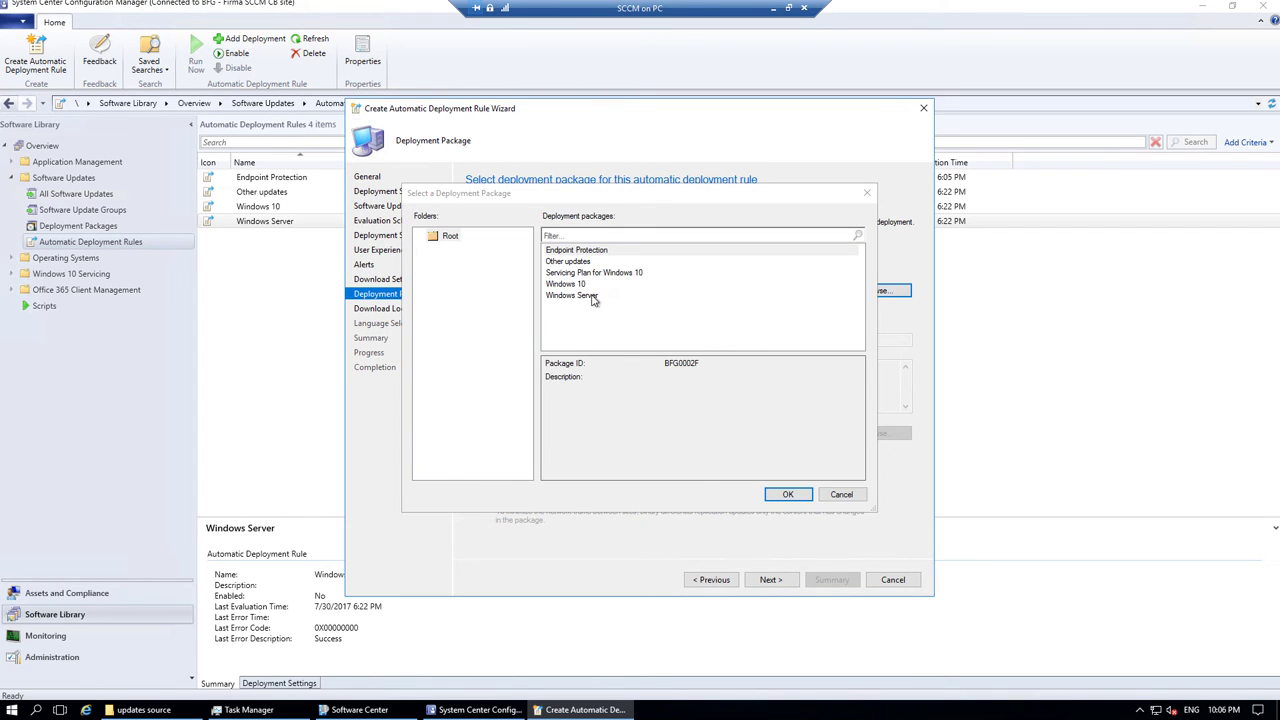
pyautogui.click(580, 296)
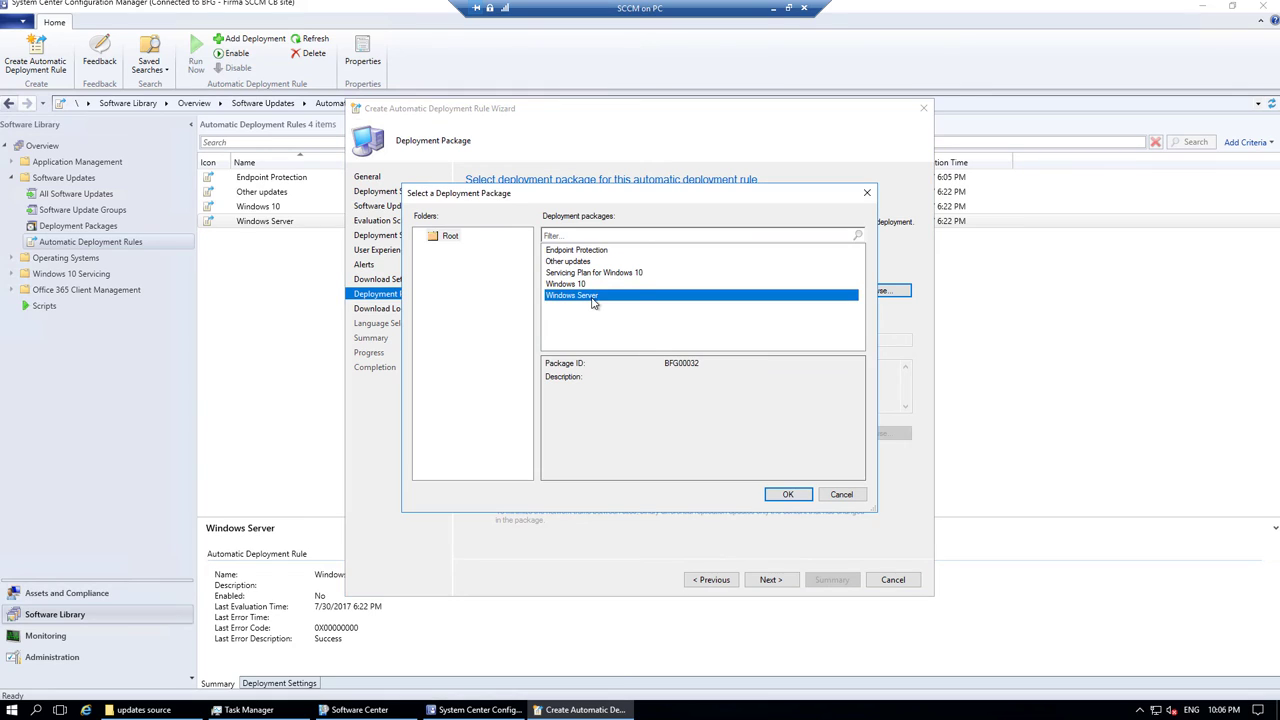
pyautogui.click(786, 494)
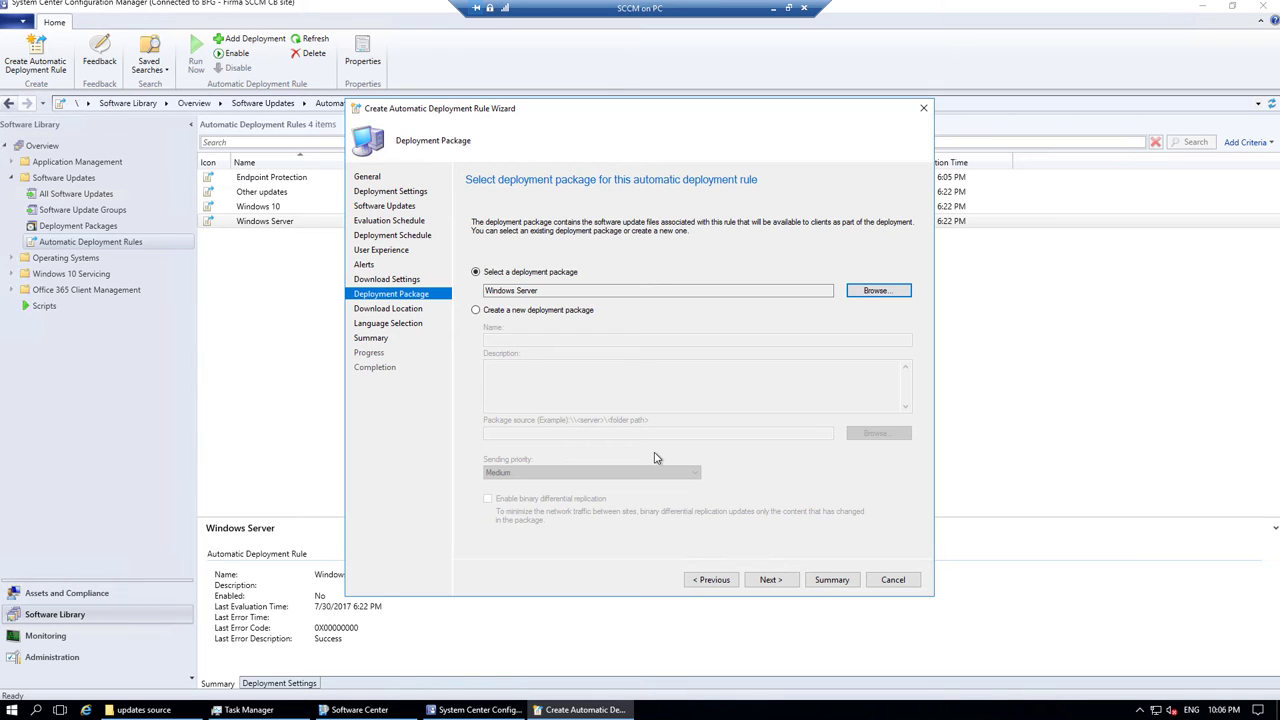
pyautogui.click(770, 580)
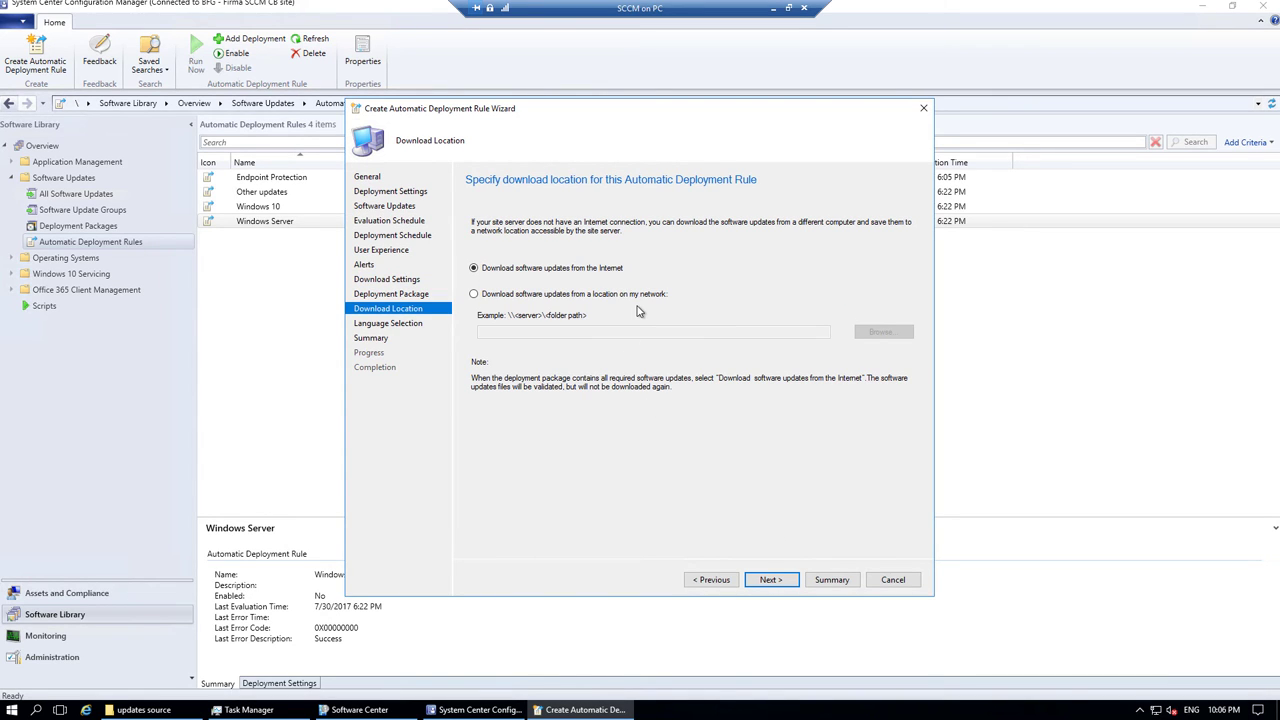
# Keep downloading updates from the Internet and accept English as the update file language.
pyautogui.click(783, 579)
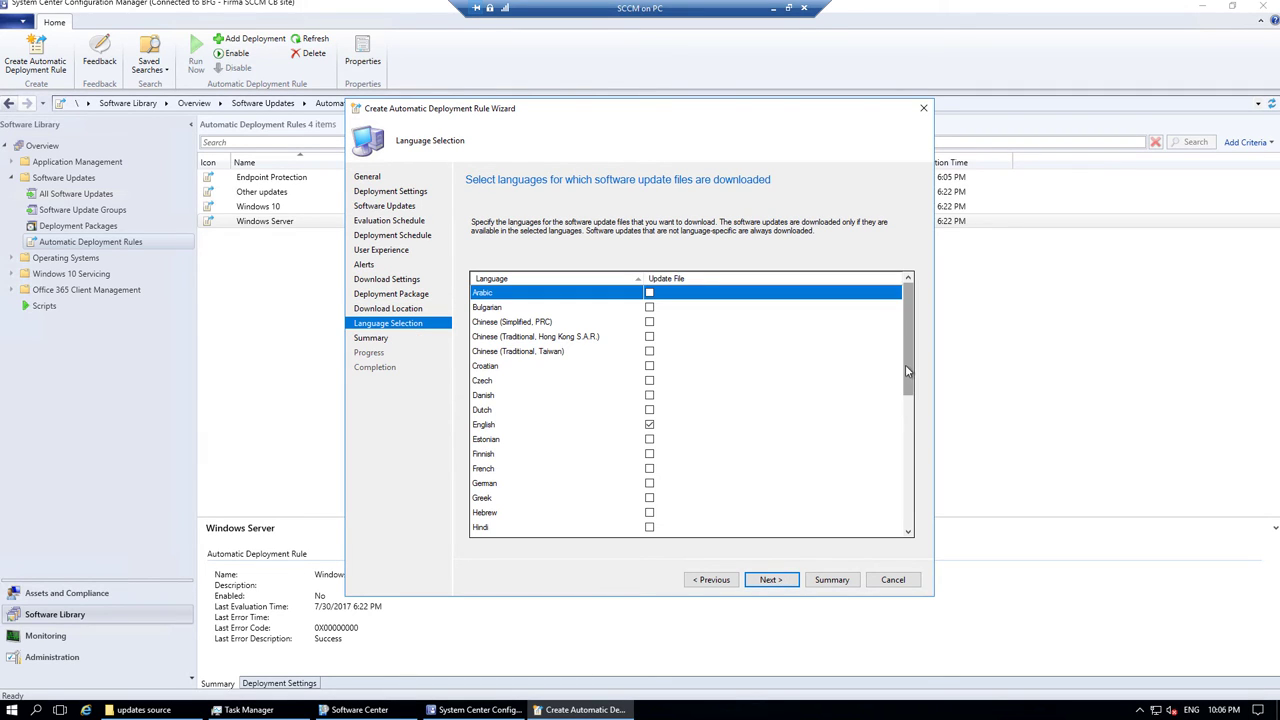
pyautogui.scroll(-7, 900, 527)
pyautogui.click(775, 579)
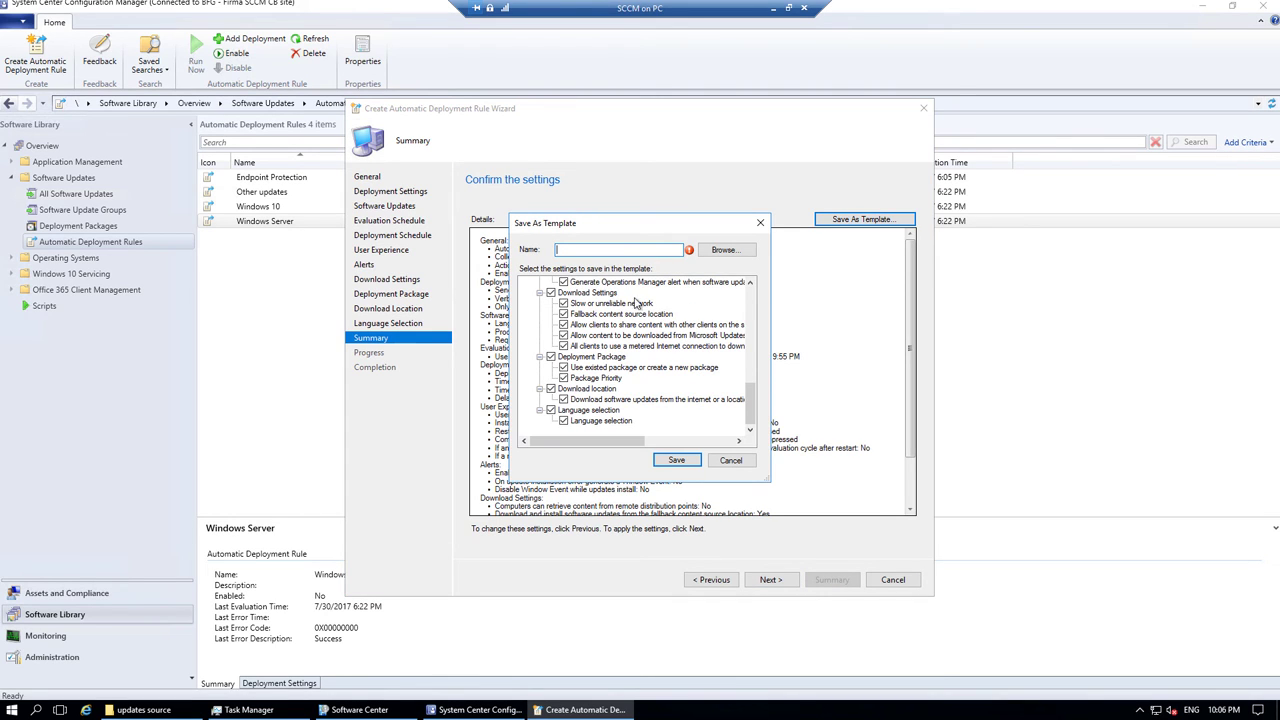
# Dismiss saving the settings as a template and cancel creation of the ADR Demo rule.
pyautogui.click(734, 462)
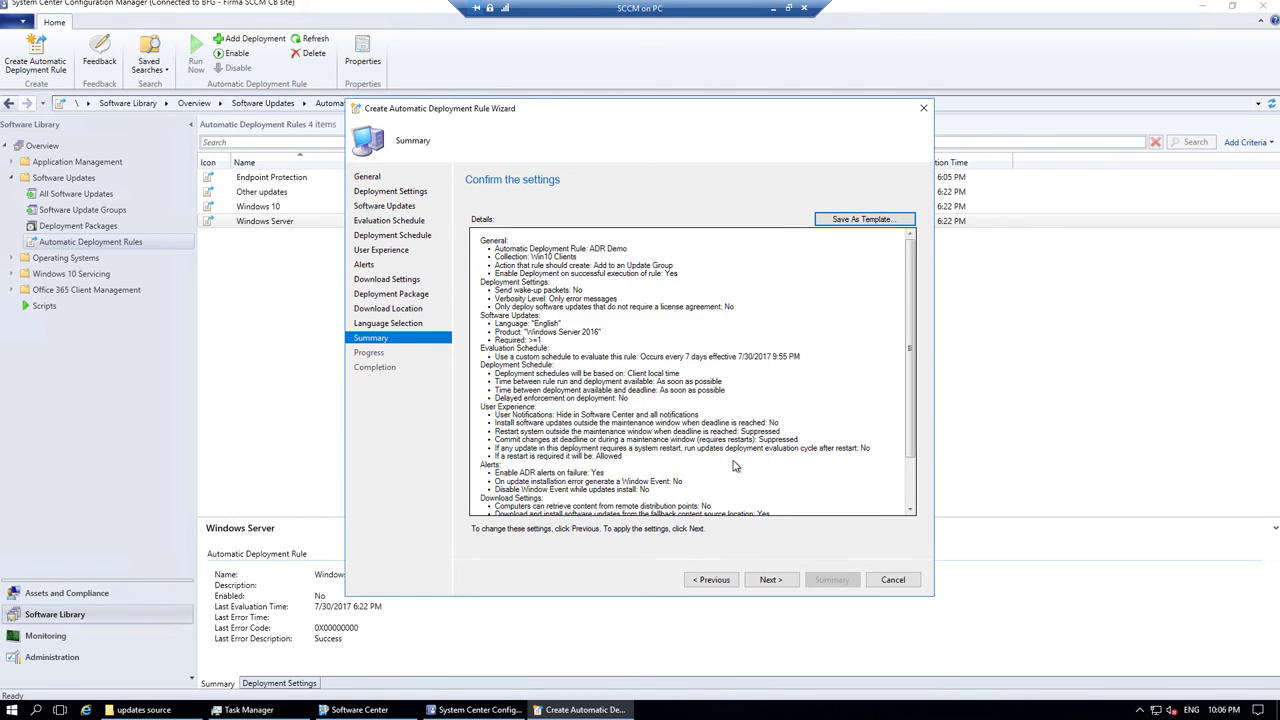
pyautogui.click(893, 581)
pyautogui.click(662, 408)
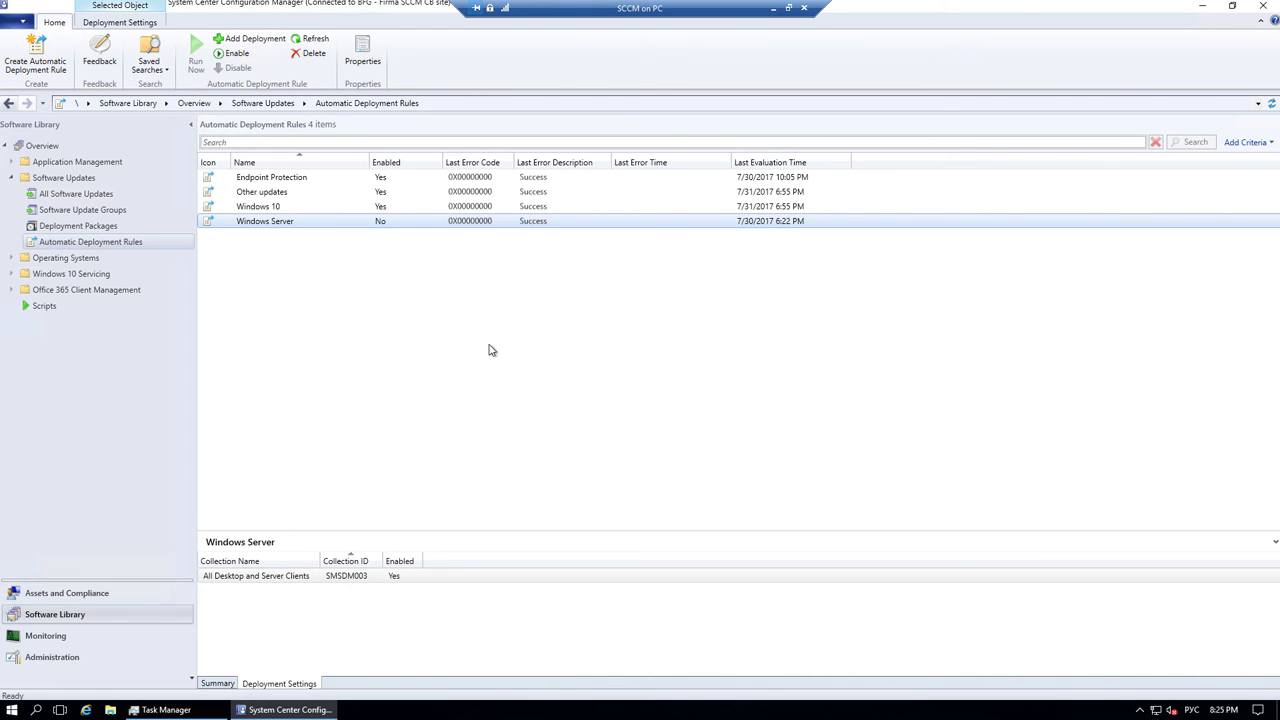
# Start an additional deployment for the Windows Server rule, targeting the Win7 inplace upgrade collection.
pyautogui.click(258, 40)
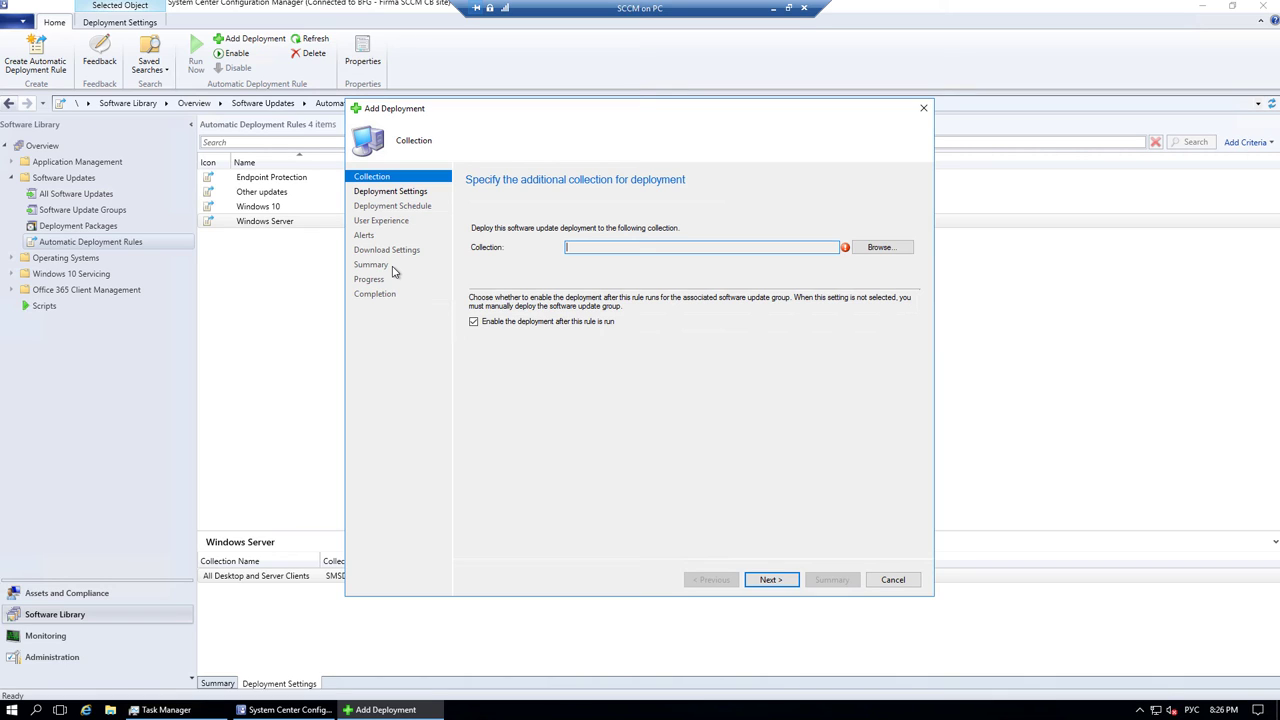
pyautogui.click(880, 252)
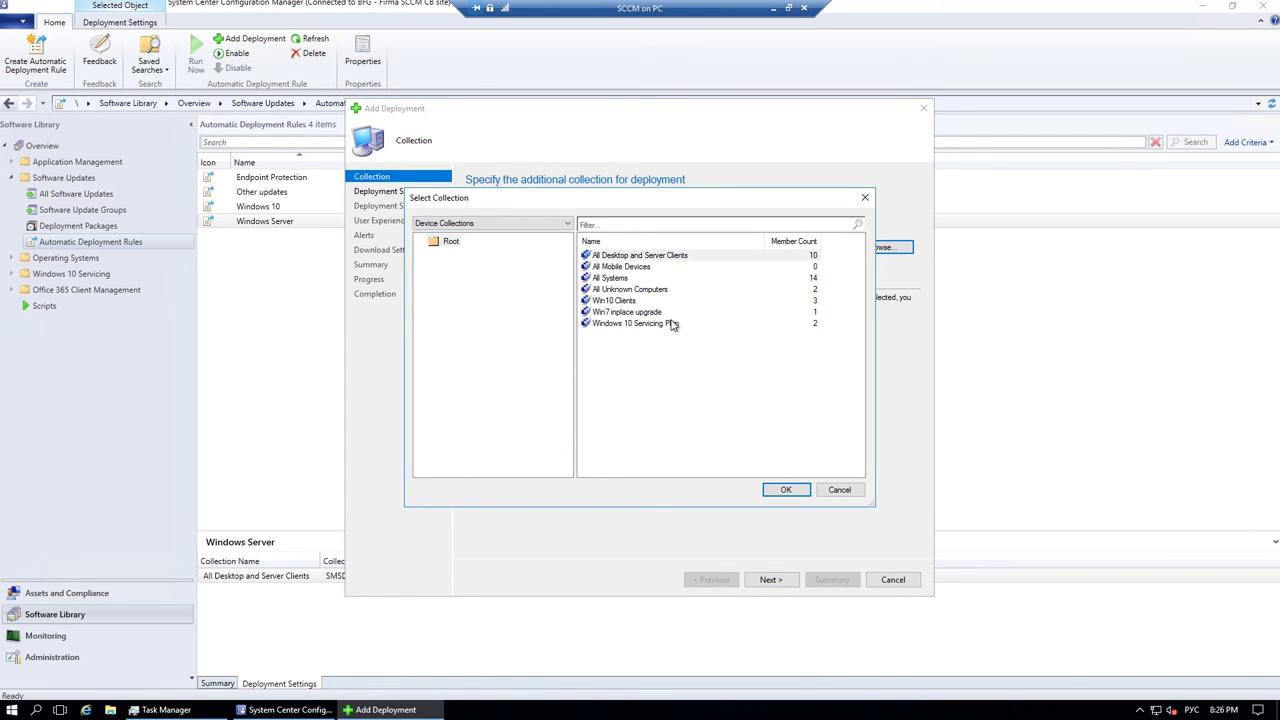
pyautogui.click(648, 313)
pyautogui.click(797, 492)
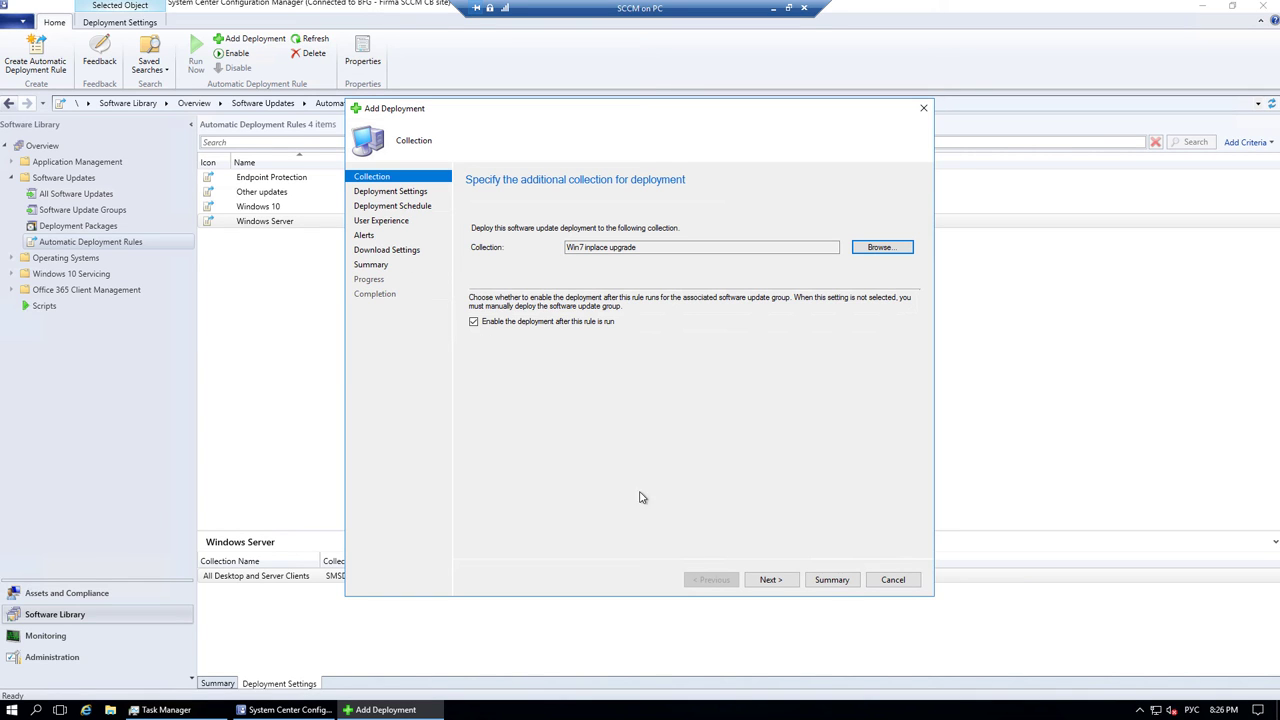
# Review the schedule and user experience settings of the additional deployment, and cancel adding it.
pyautogui.click(786, 582)
pyautogui.click(771, 581)
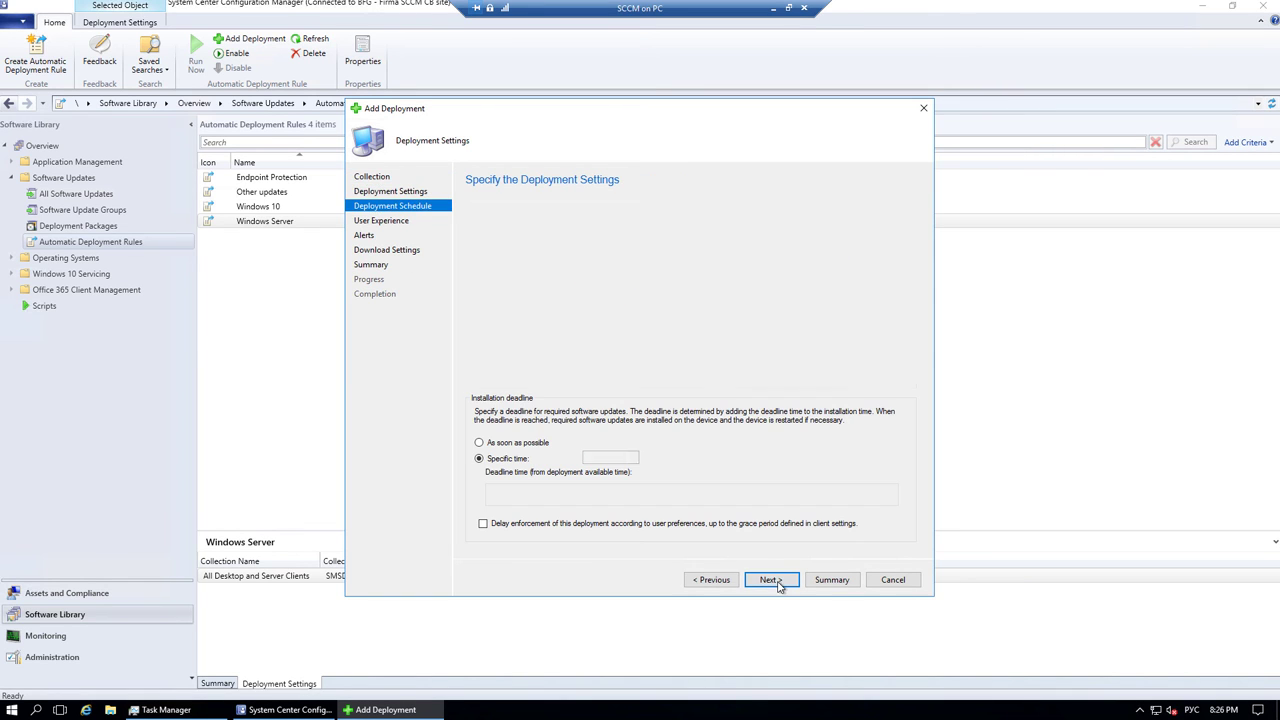
pyautogui.click(782, 583)
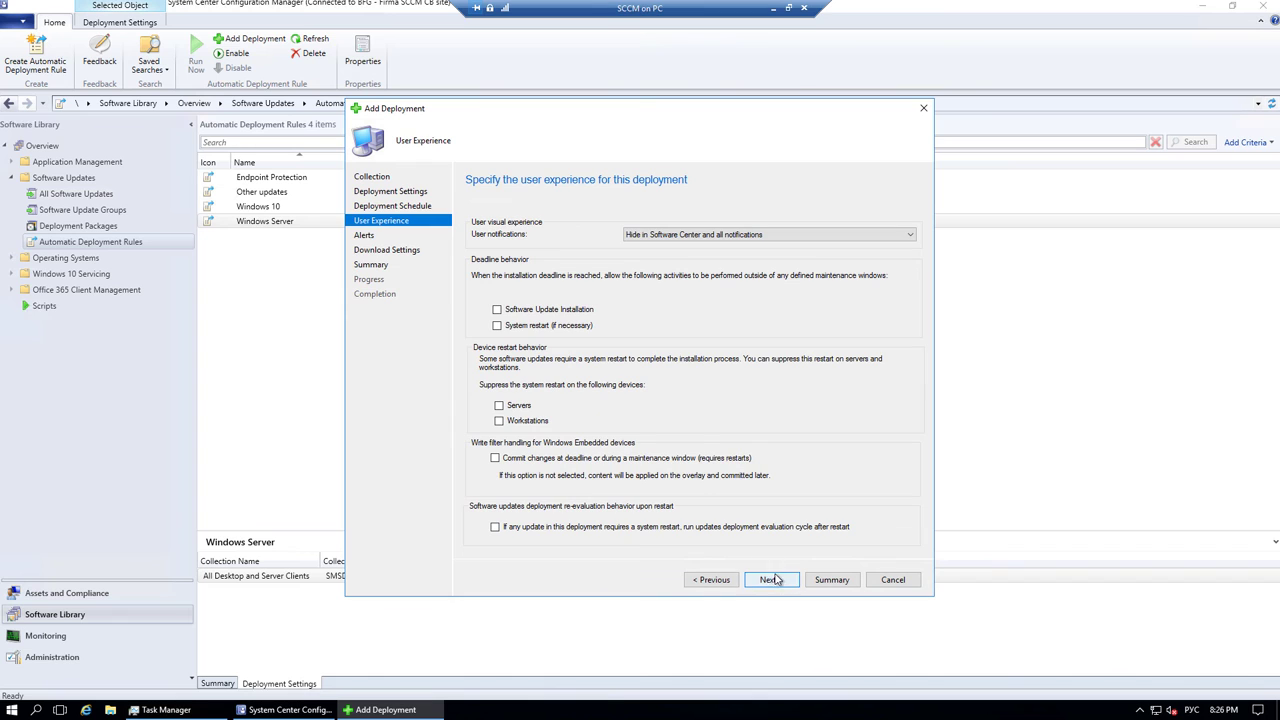
pyautogui.click(774, 581)
pyautogui.click(713, 580)
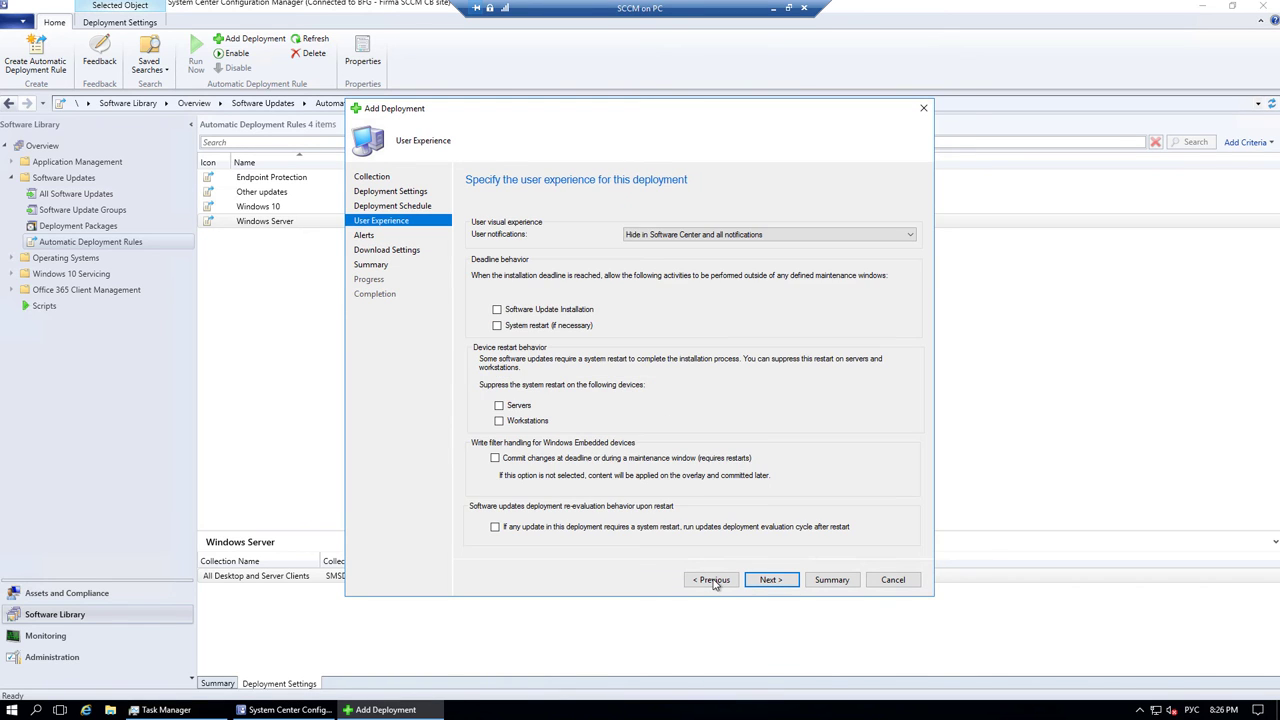
pyautogui.click(713, 580)
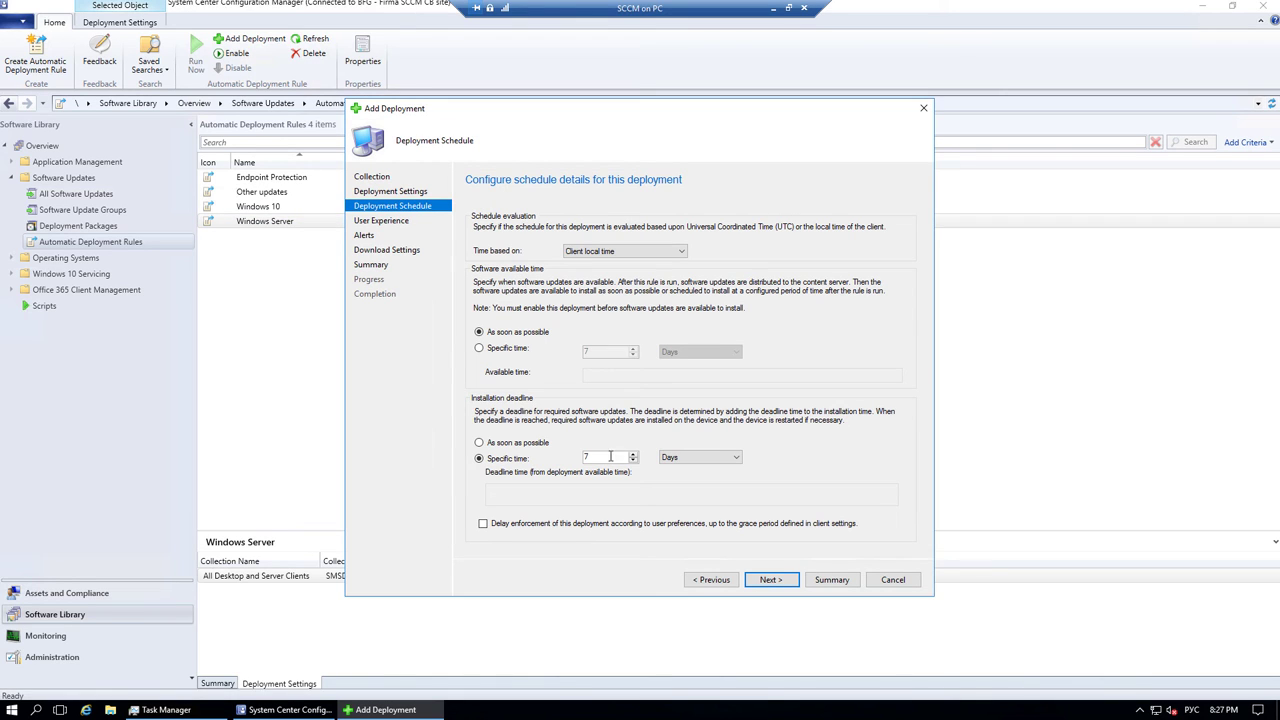
pyautogui.click(900, 582)
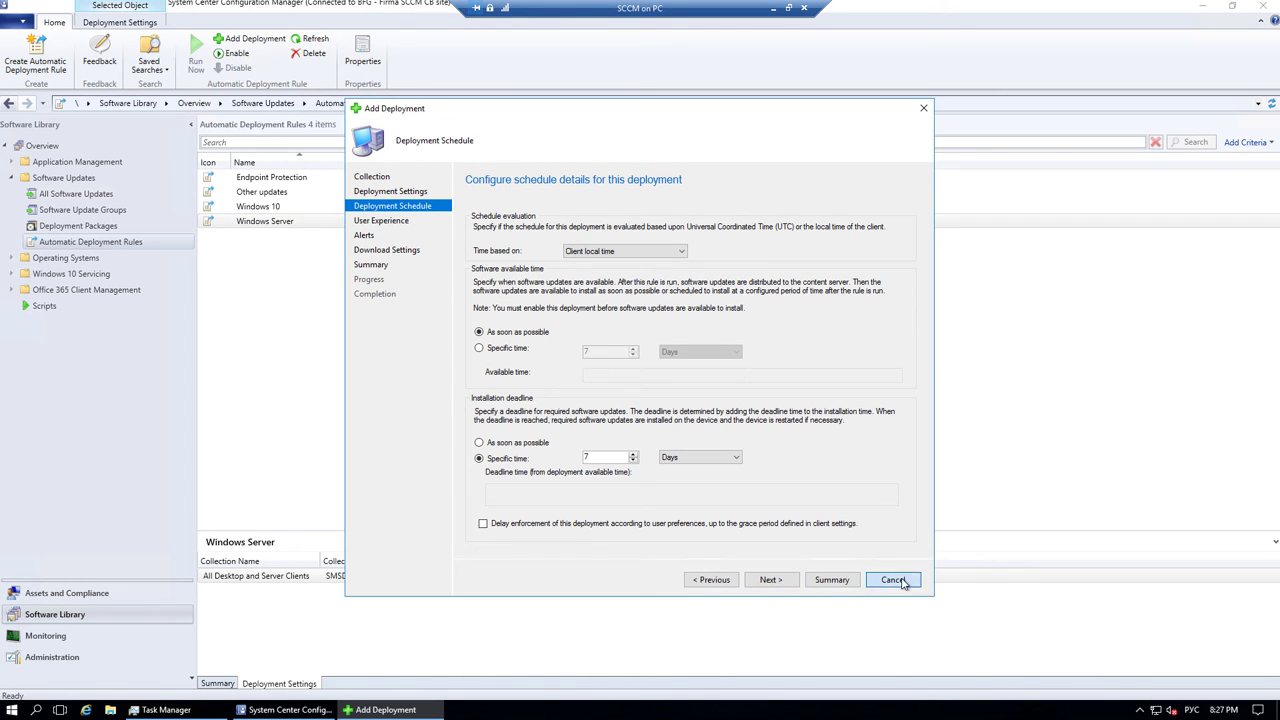
pyautogui.click(664, 409)
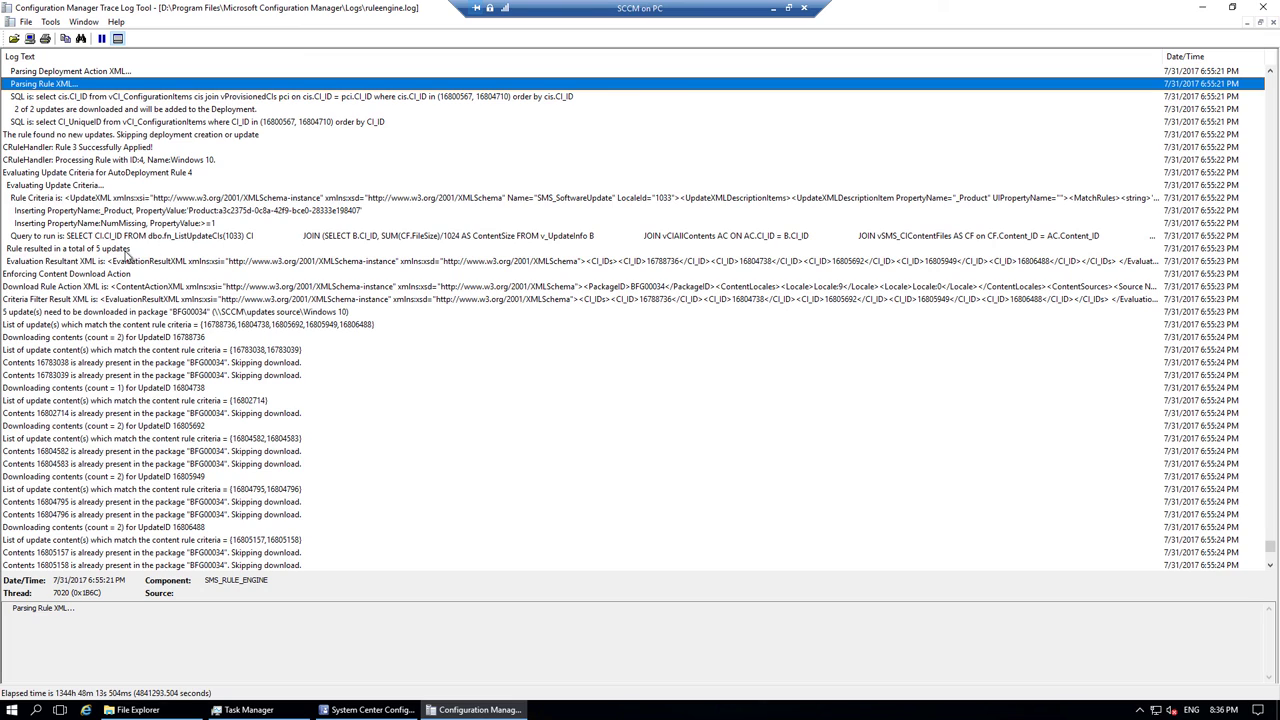
# Examine the Windows 10 rule's content download action and per-update download entries in ruleengine.log.
pyautogui.click(67, 275)
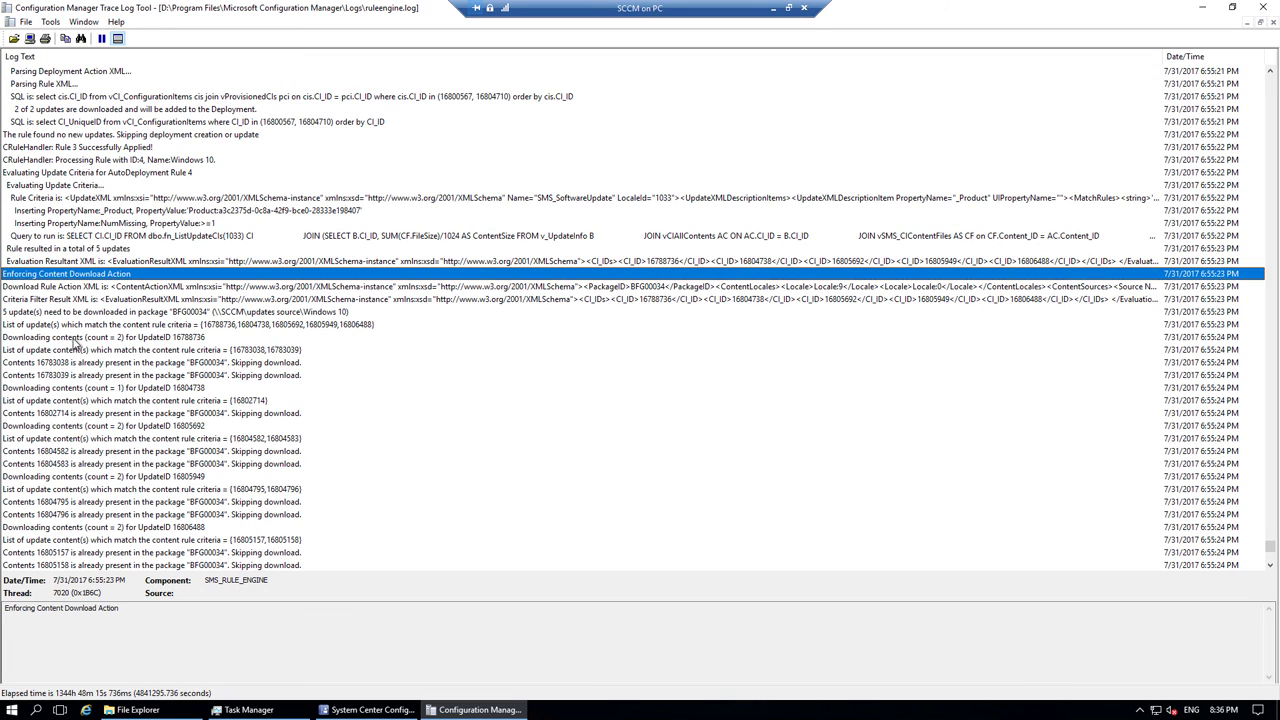
pyautogui.click(58, 312)
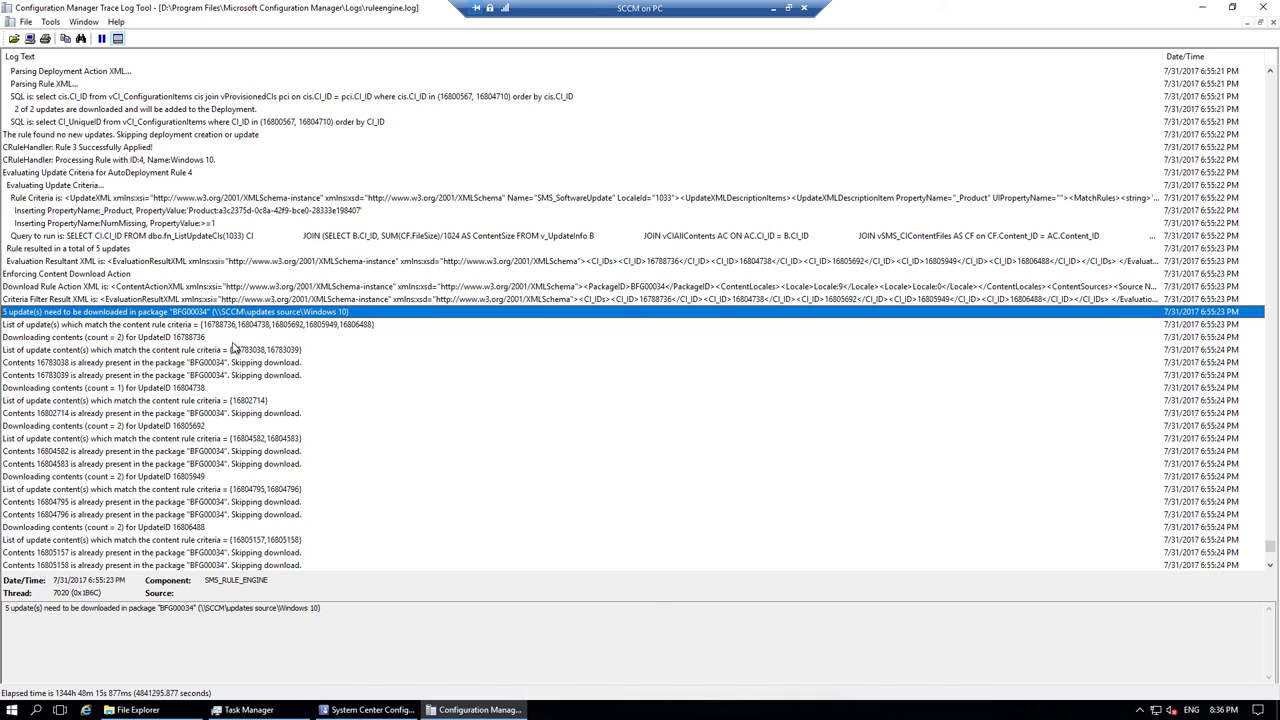
pyautogui.click(193, 341)
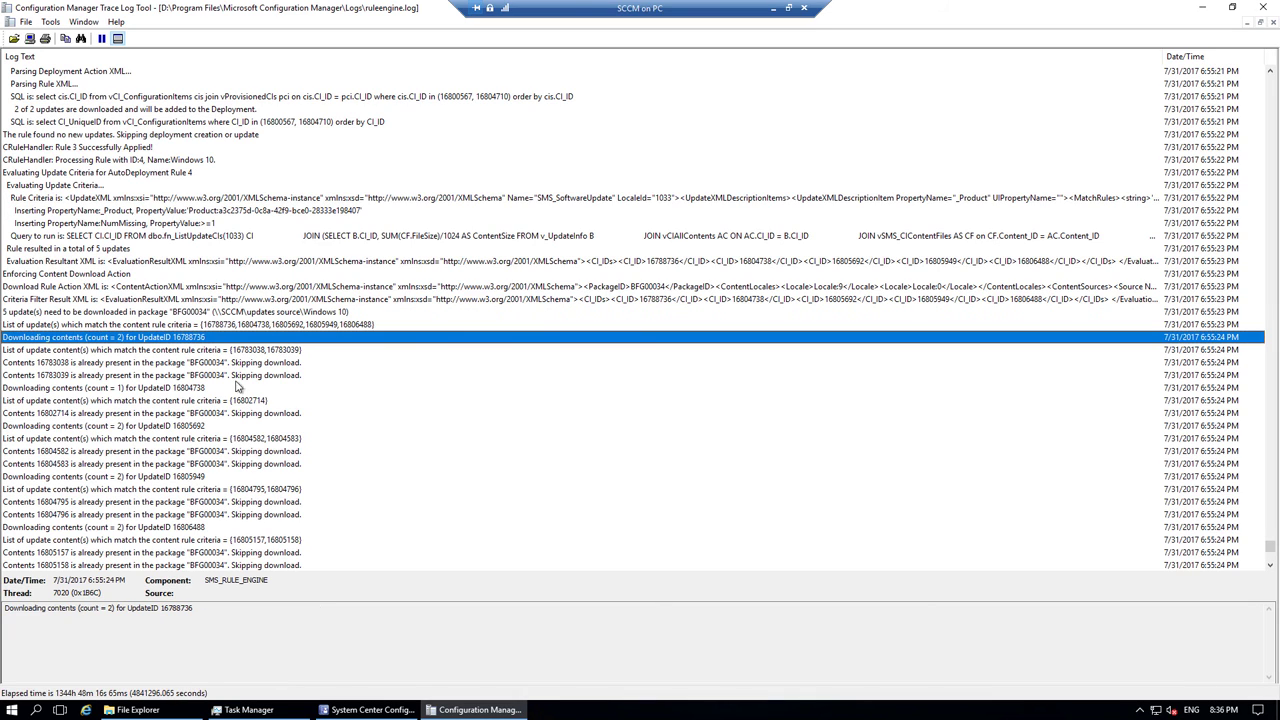
pyautogui.click(178, 392)
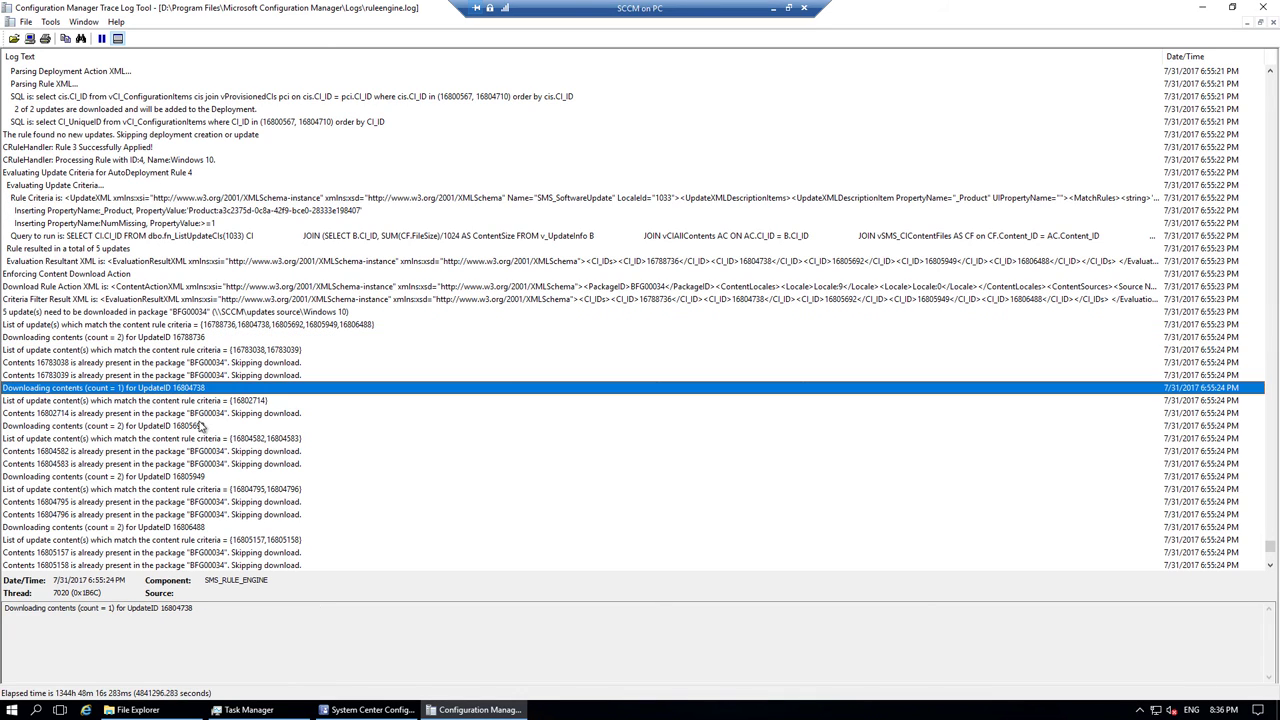
pyautogui.click(202, 428)
pyautogui.click(198, 478)
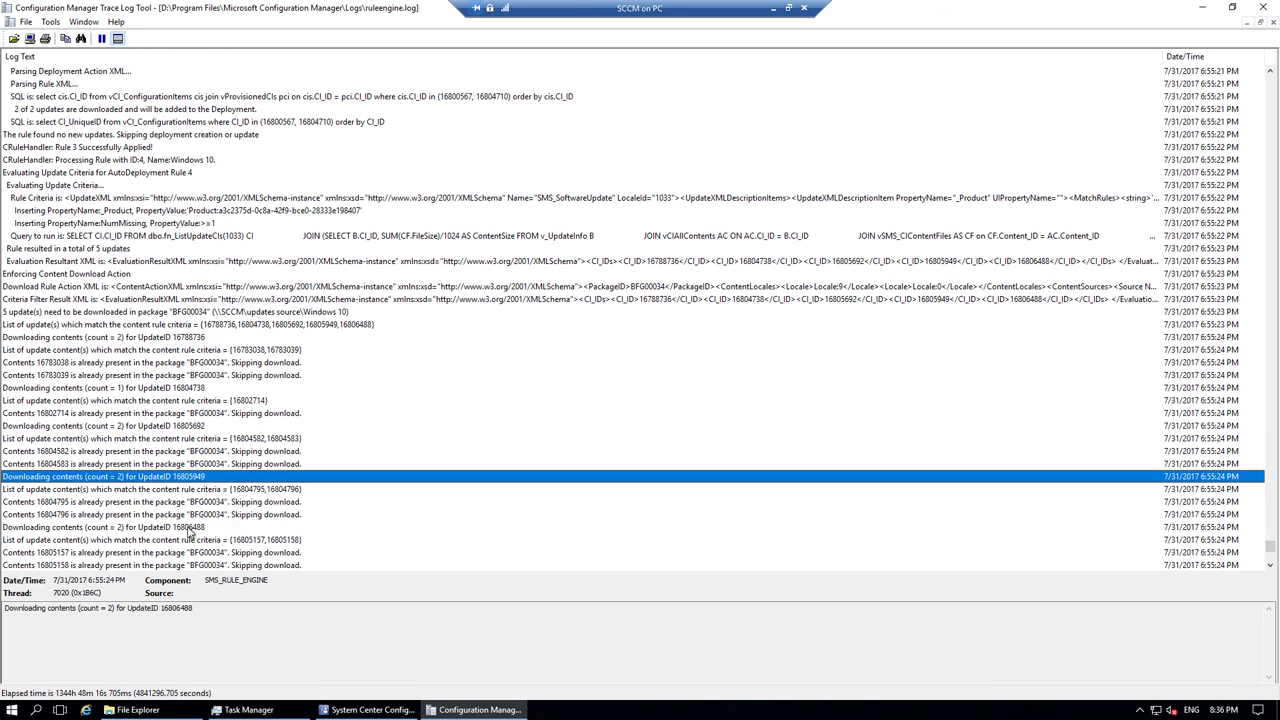
pyautogui.click(208, 531)
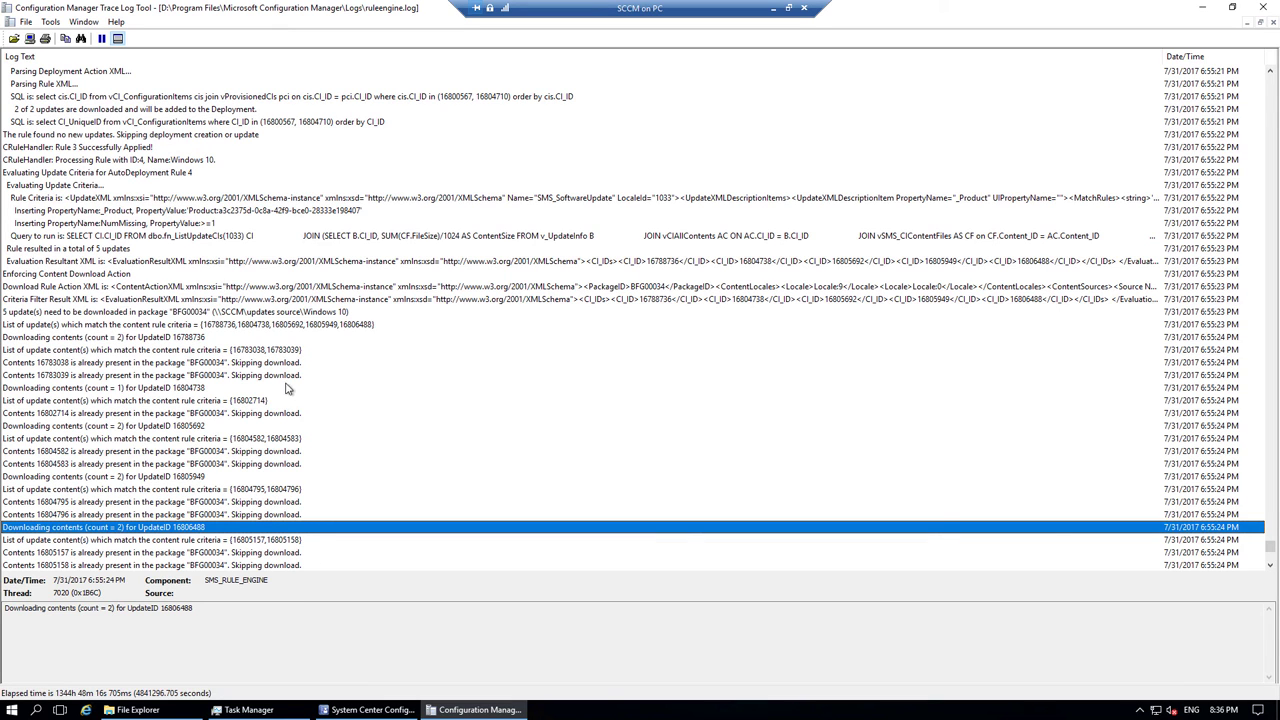
# Examine the log entries on package content, download completion and software update group creation for the Windows 10 rule.
pyautogui.click(138, 364)
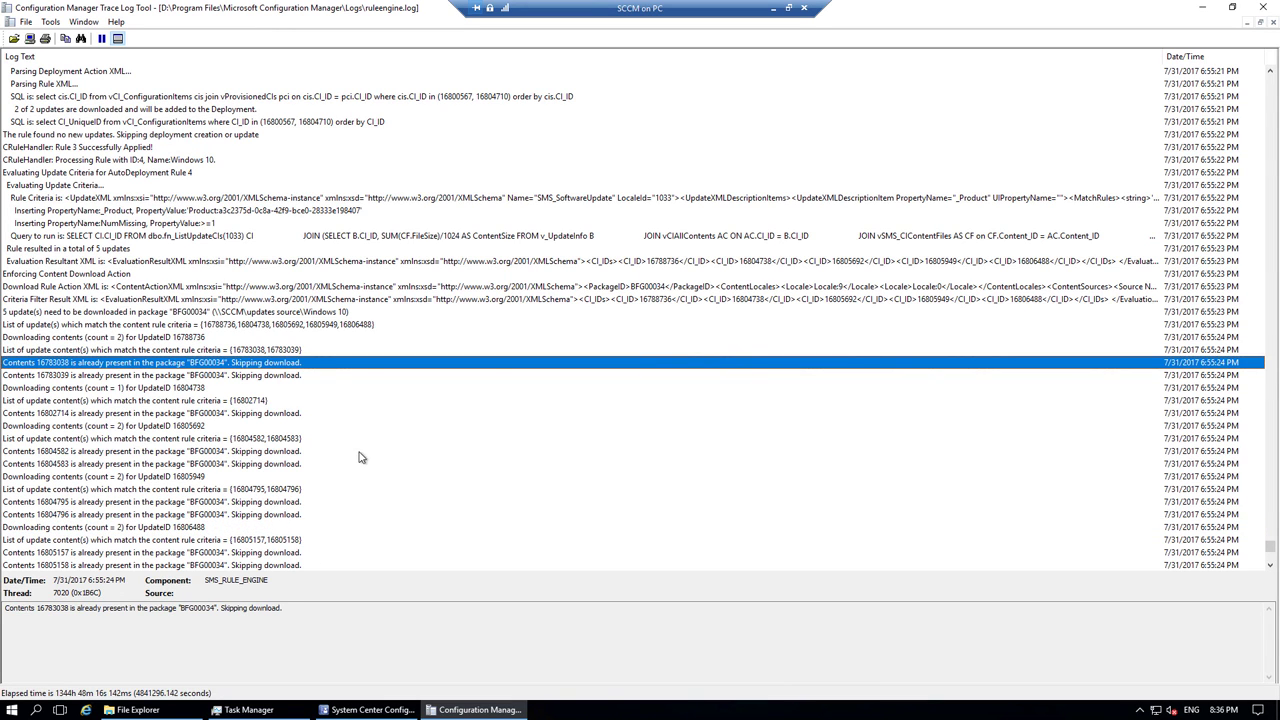
pyautogui.scroll(-2, 369, 406)
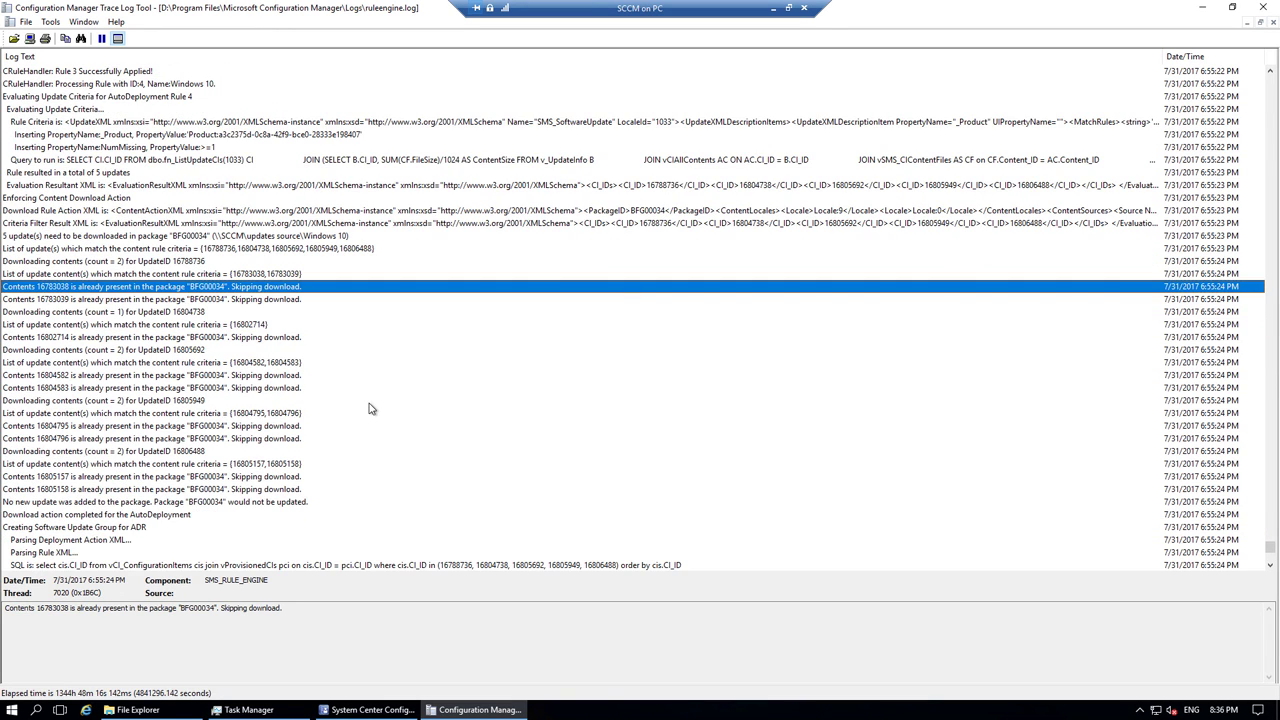
pyautogui.click(120, 527)
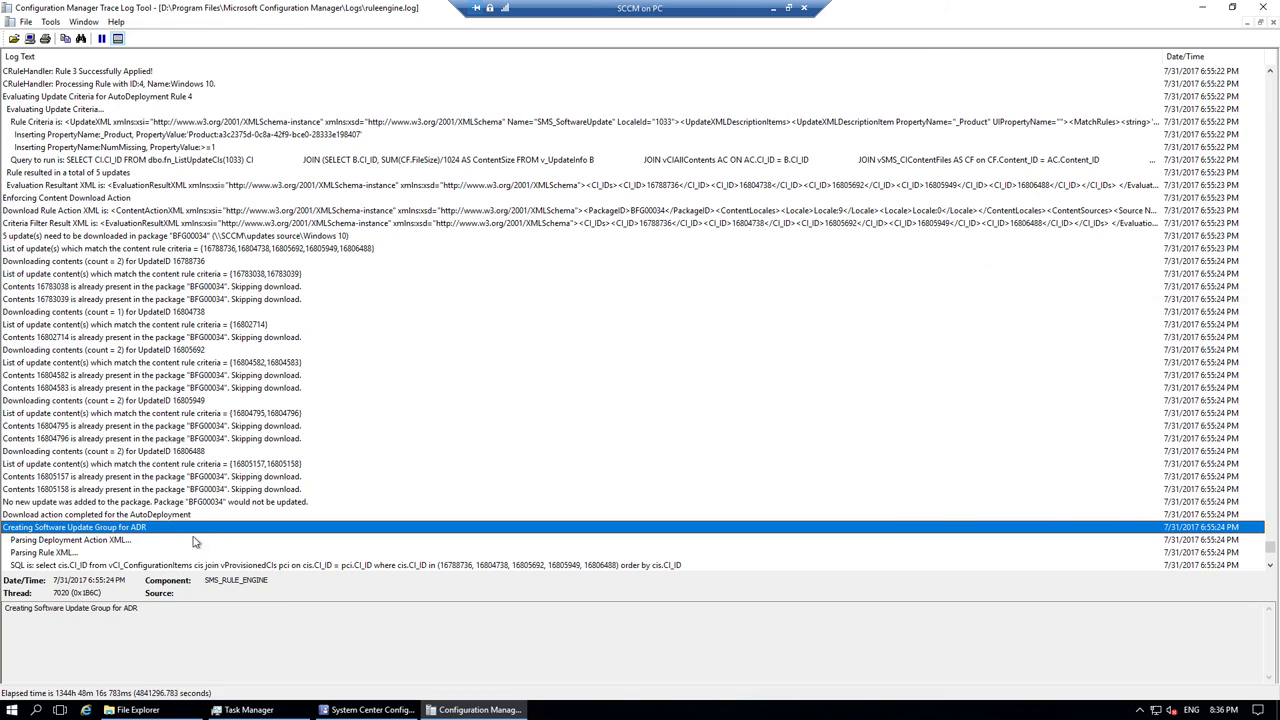
pyautogui.click(118, 516)
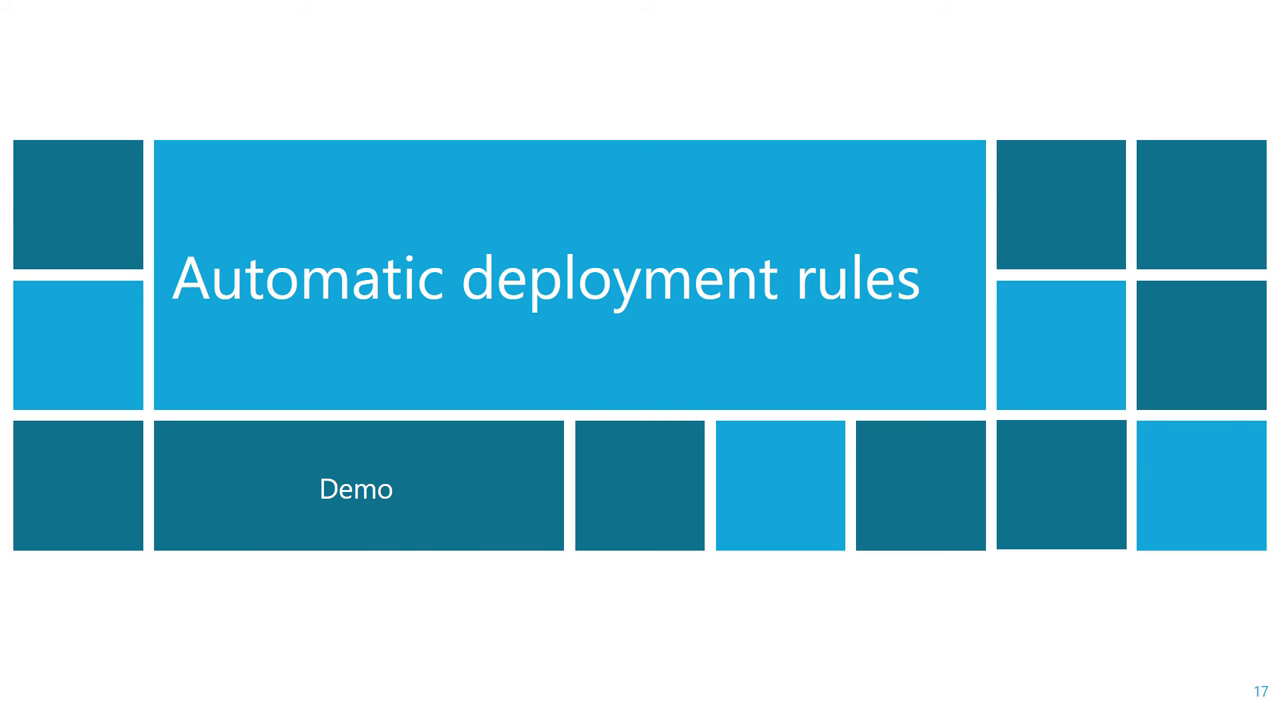
pyautogui.press('Right')
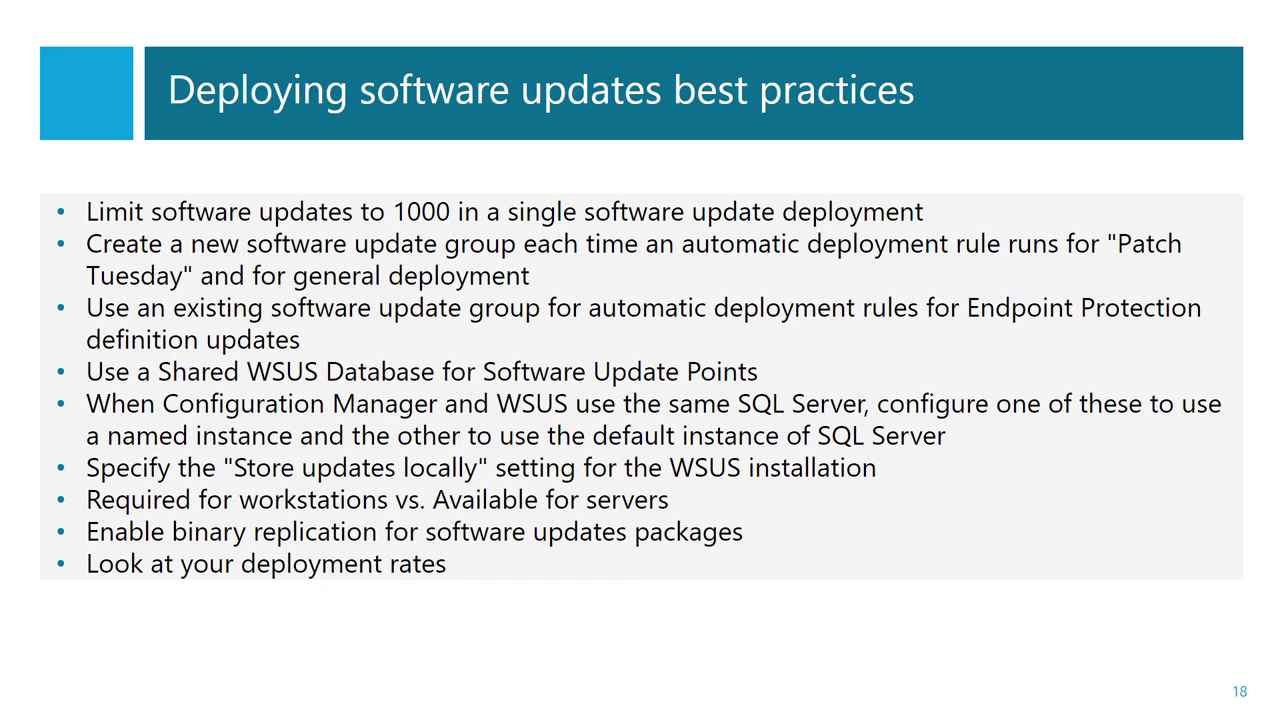
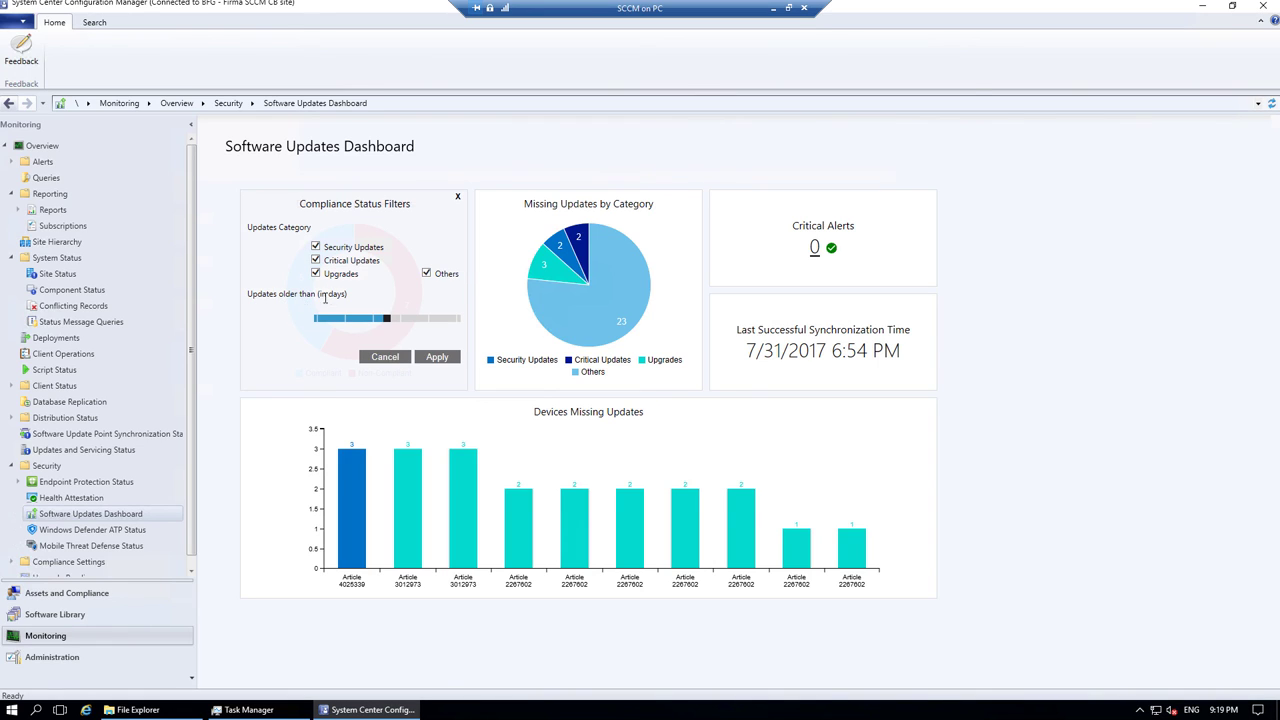
# Exclude the Upgrades category from the Devices Compliance Status chart and apply the filter.
pyautogui.moveTo(388, 322)
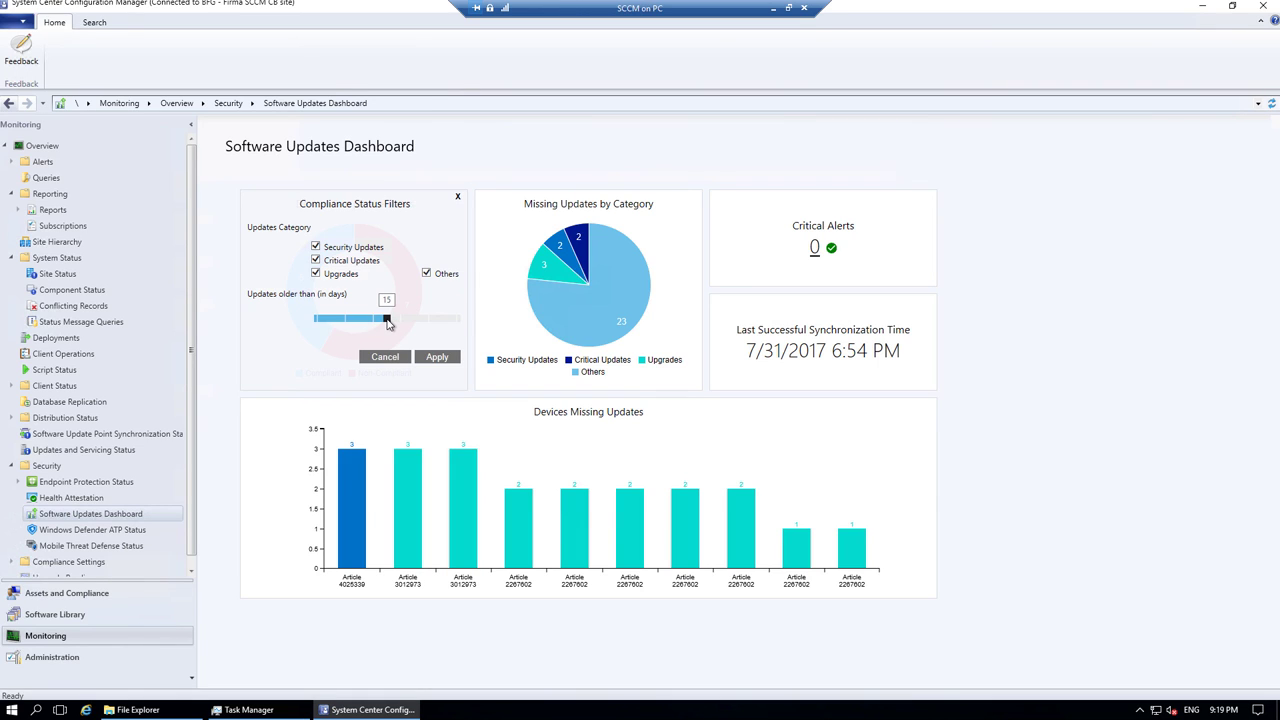
pyautogui.moveTo(388, 322)
pyautogui.mouseDown()
pyautogui.moveTo(403, 324)
pyautogui.moveTo(386, 324)
pyautogui.mouseUp()
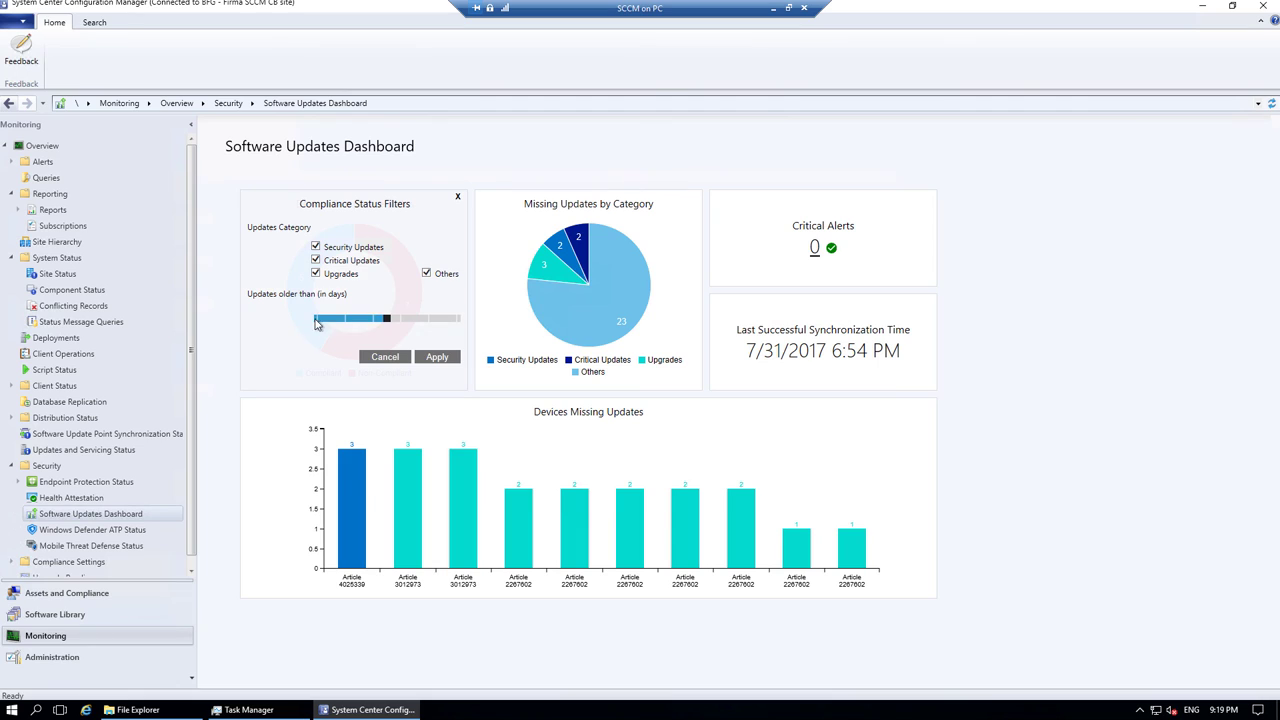
pyautogui.click(316, 274)
pyautogui.click(440, 357)
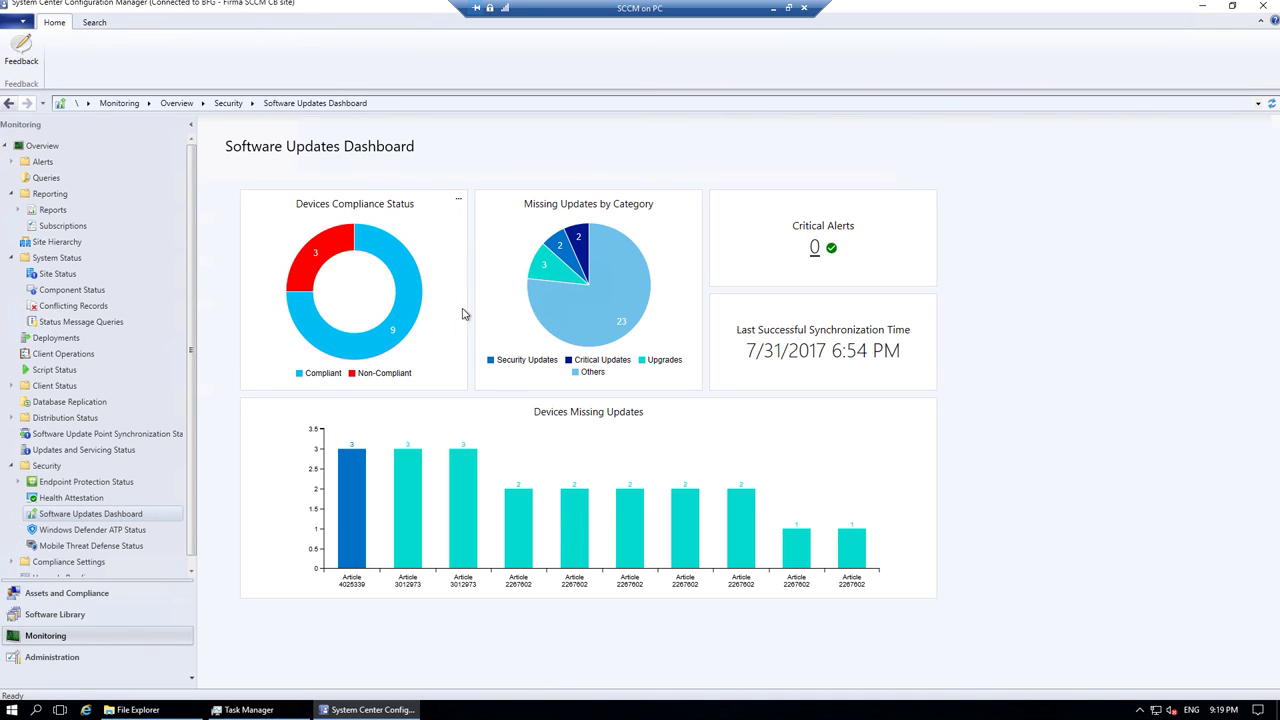
# Include the Upgrades category in the Devices Compliance Status chart again and apply the filter.
pyautogui.moveTo(405, 330)
pyautogui.moveTo(320, 258)
pyautogui.click(458, 200)
pyautogui.click(317, 274)
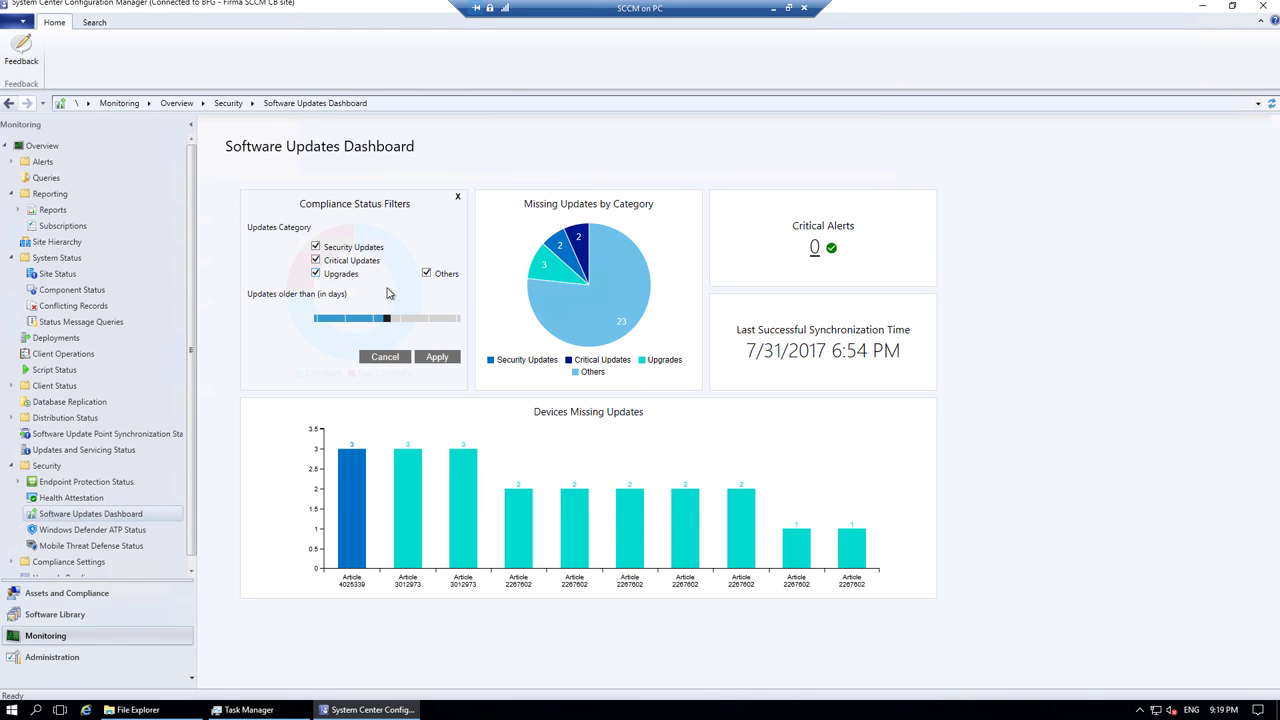
pyautogui.click(437, 357)
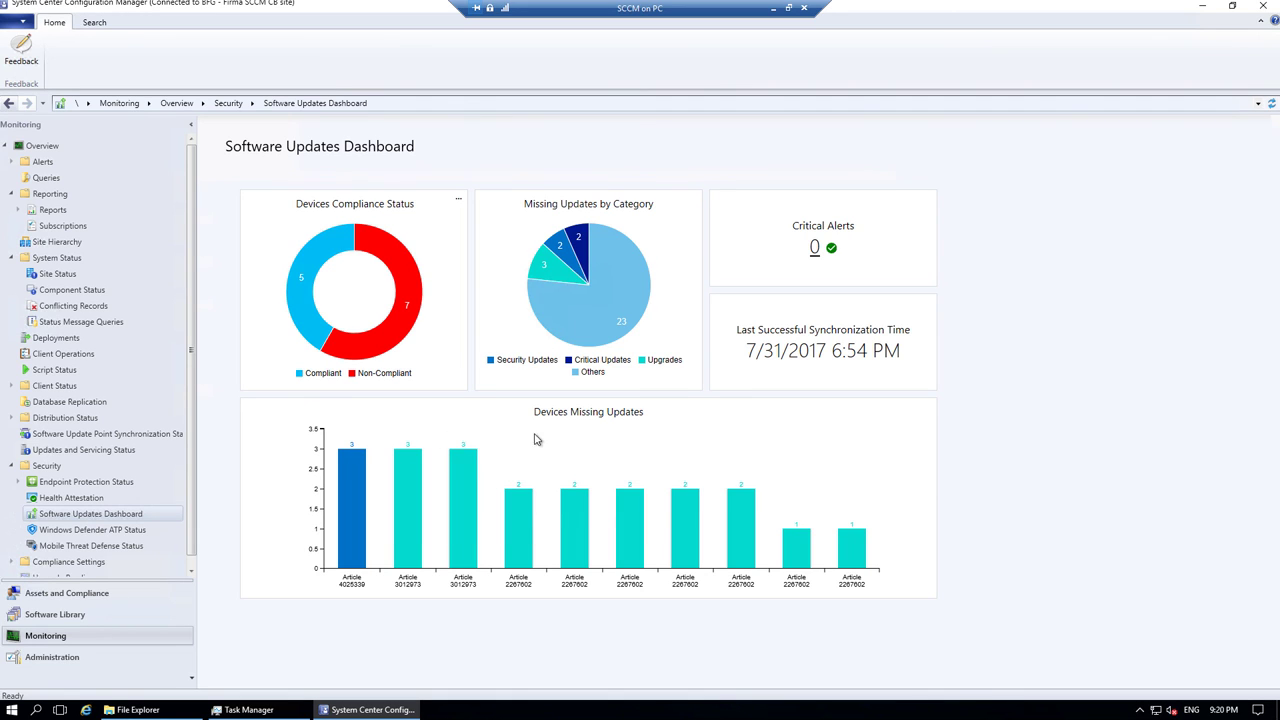
# Examine the updates missing on devices per article, and filter the missing updates by individual category.
pyautogui.moveTo(643, 318)
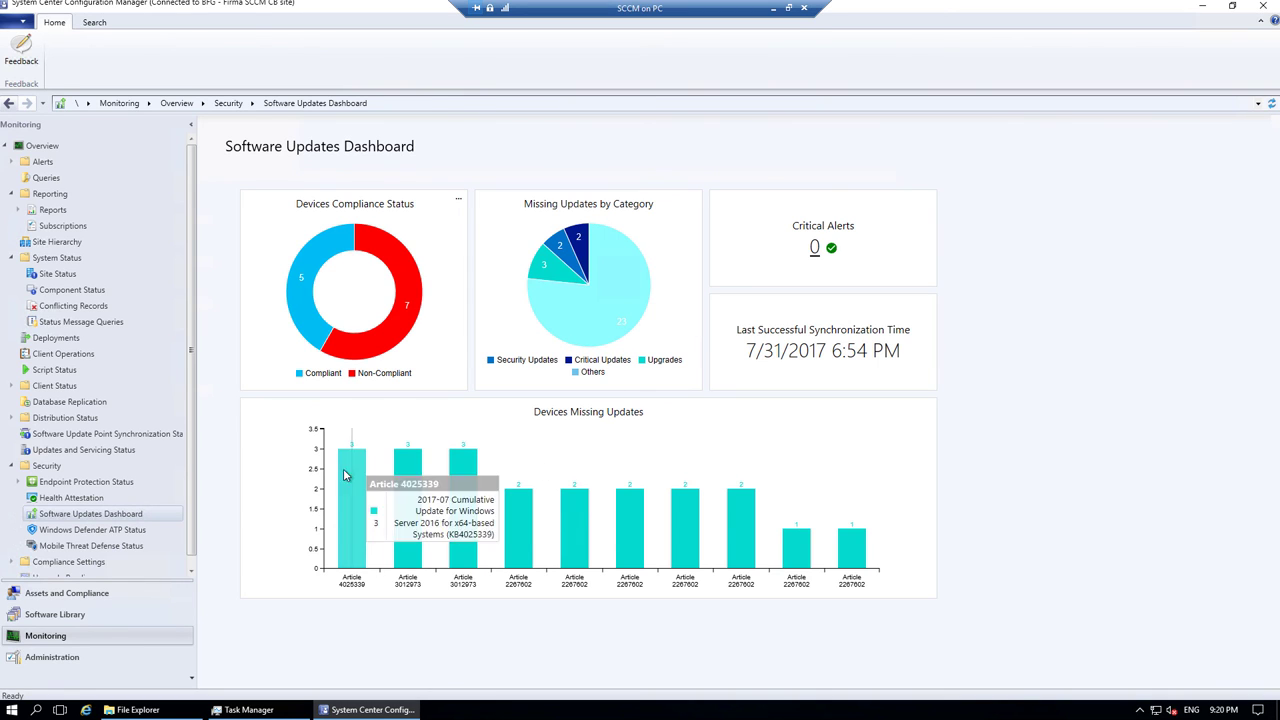
pyautogui.moveTo(463, 507)
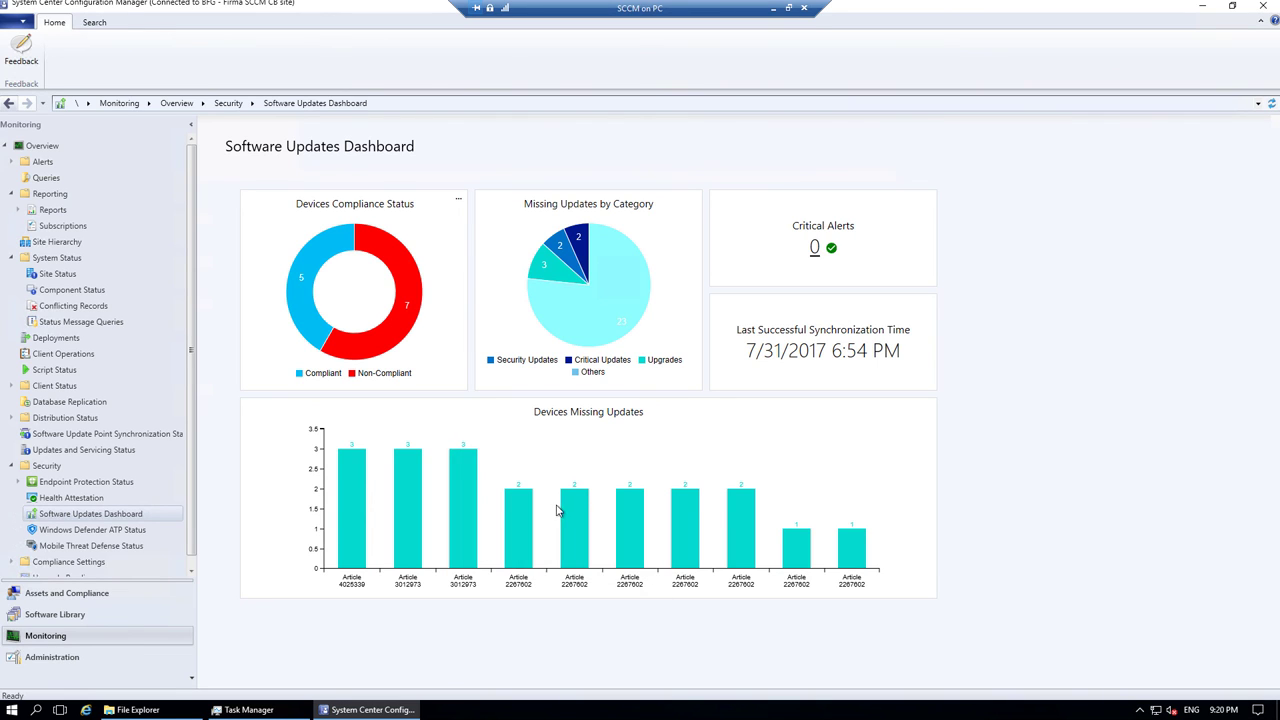
pyautogui.moveTo(570, 509)
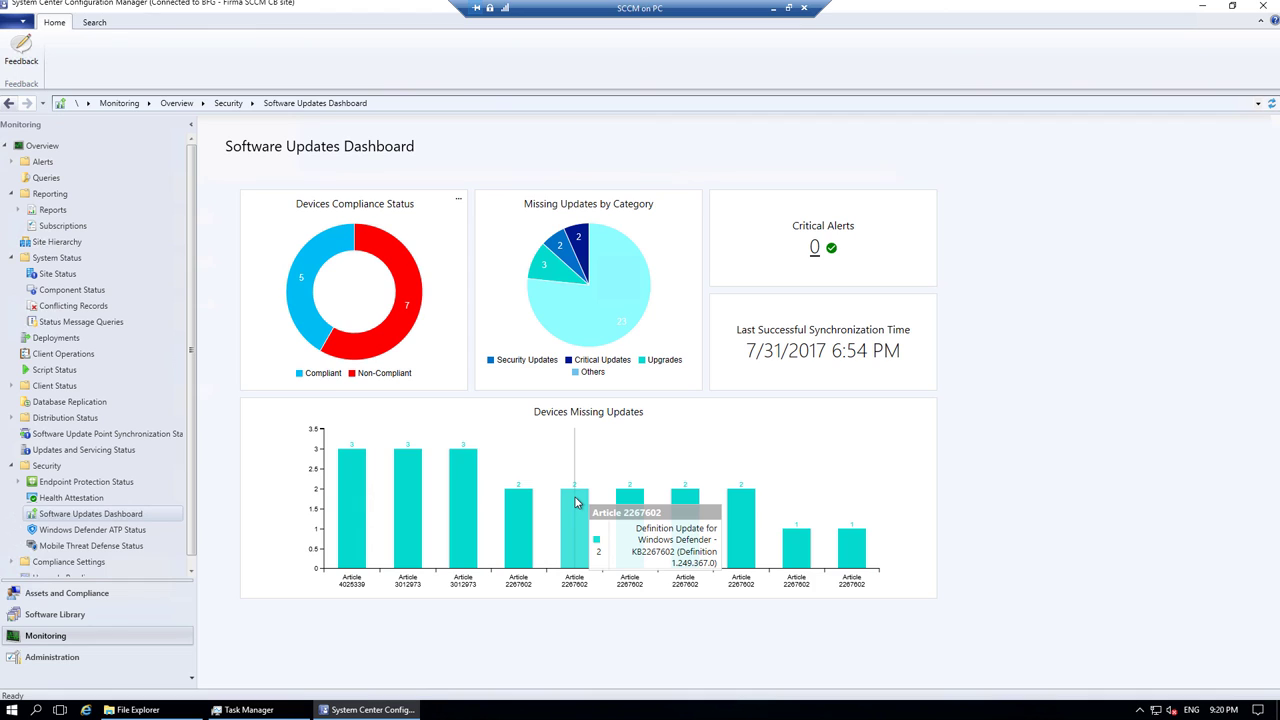
pyautogui.click(588, 250)
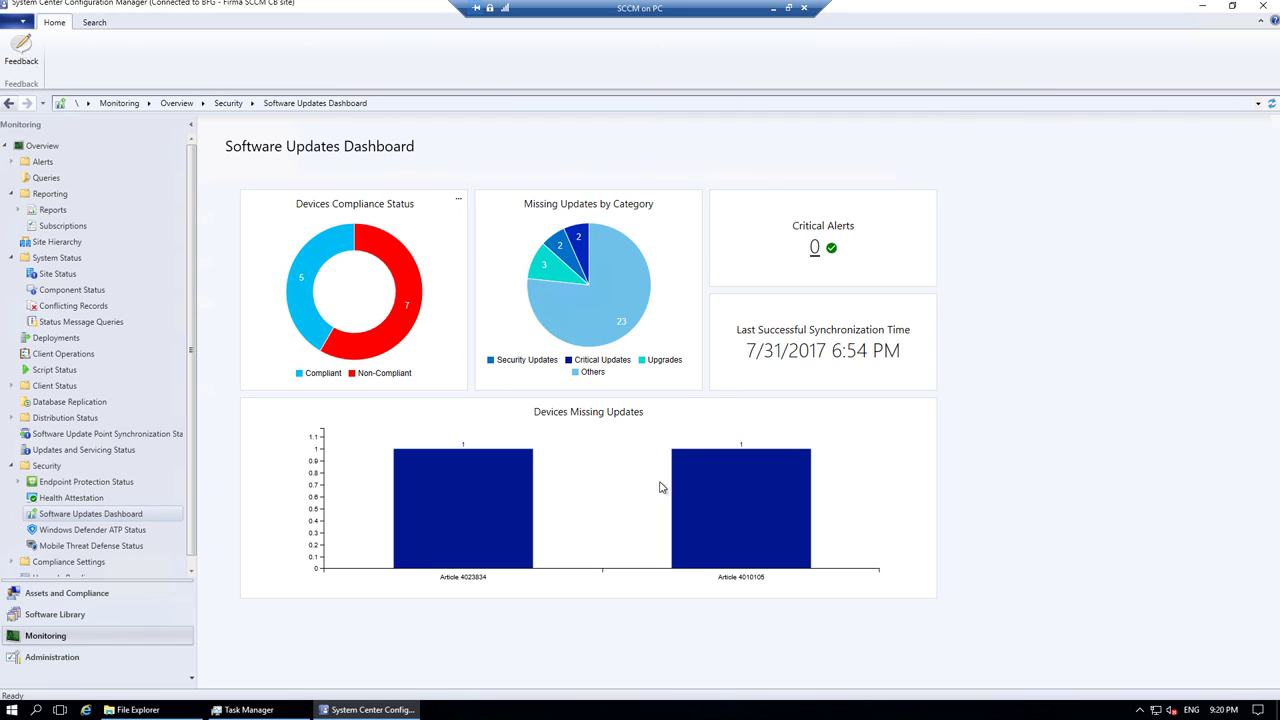
pyautogui.click(640, 305)
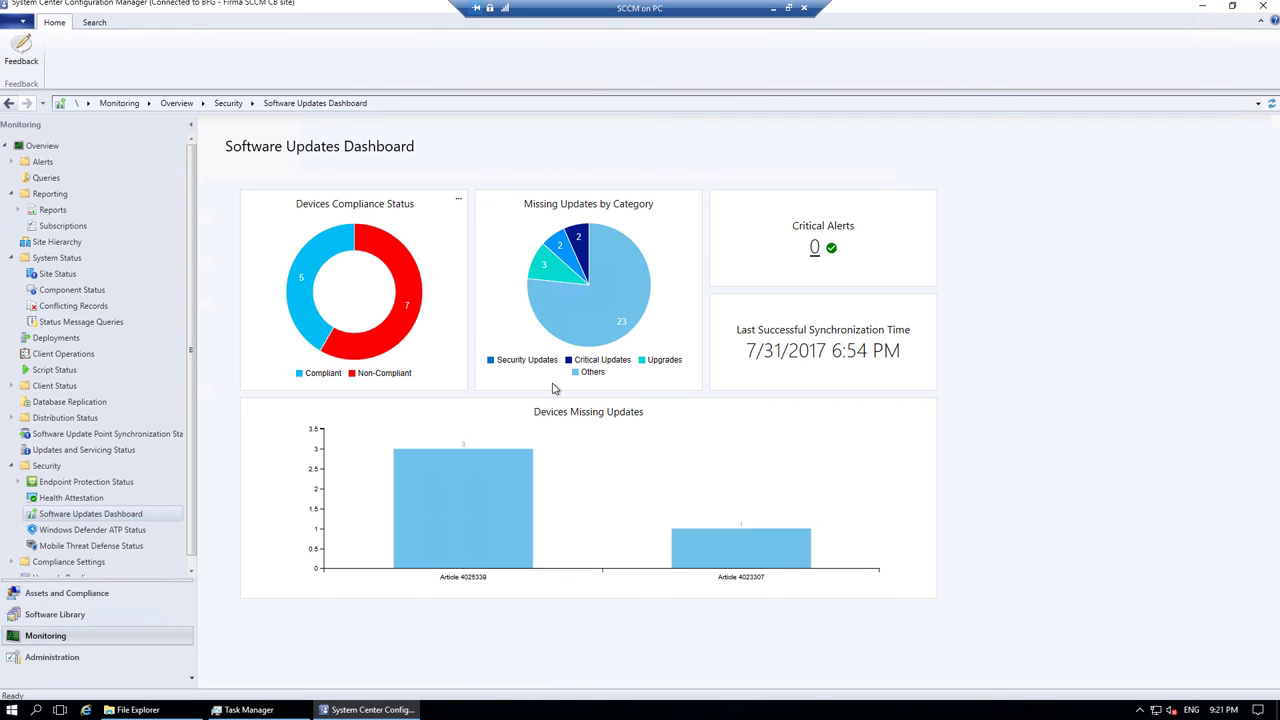
pyautogui.click(550, 270)
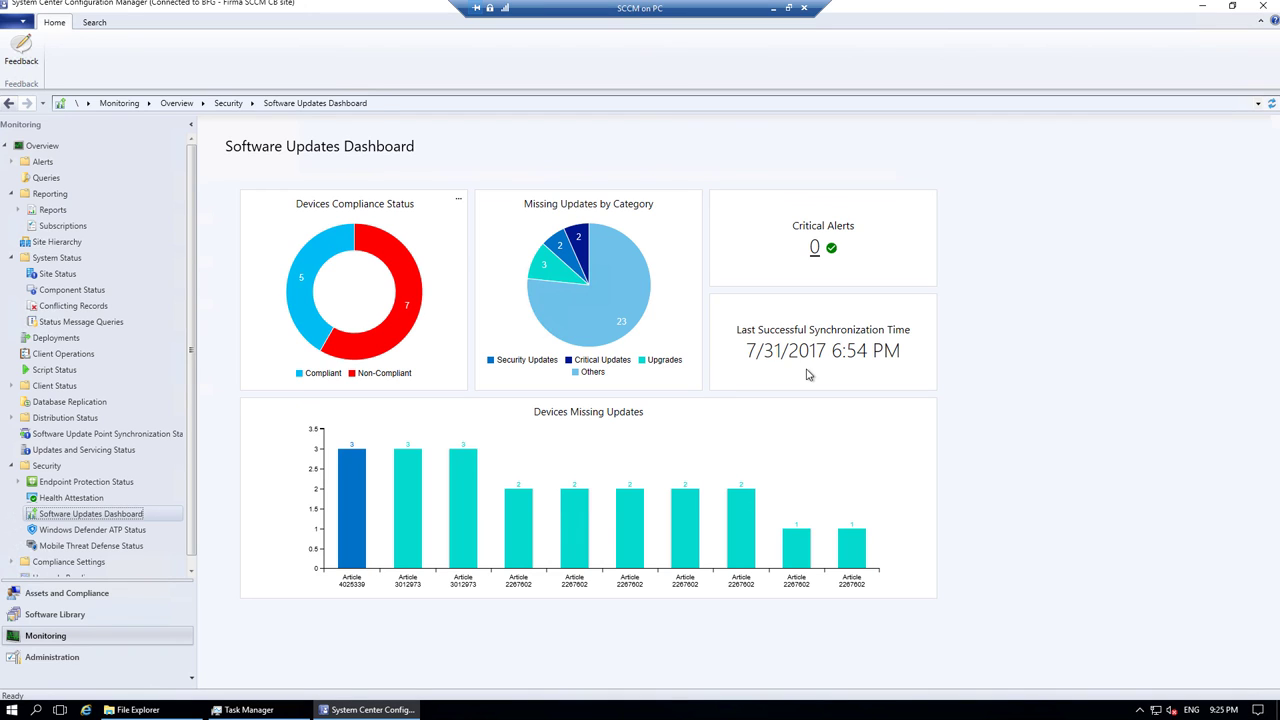
# Check the software update point synchronization status and all SMS_WSUS_SYNC_MANAGER status messages from 1 day ago onward.
pyautogui.click(130, 434)
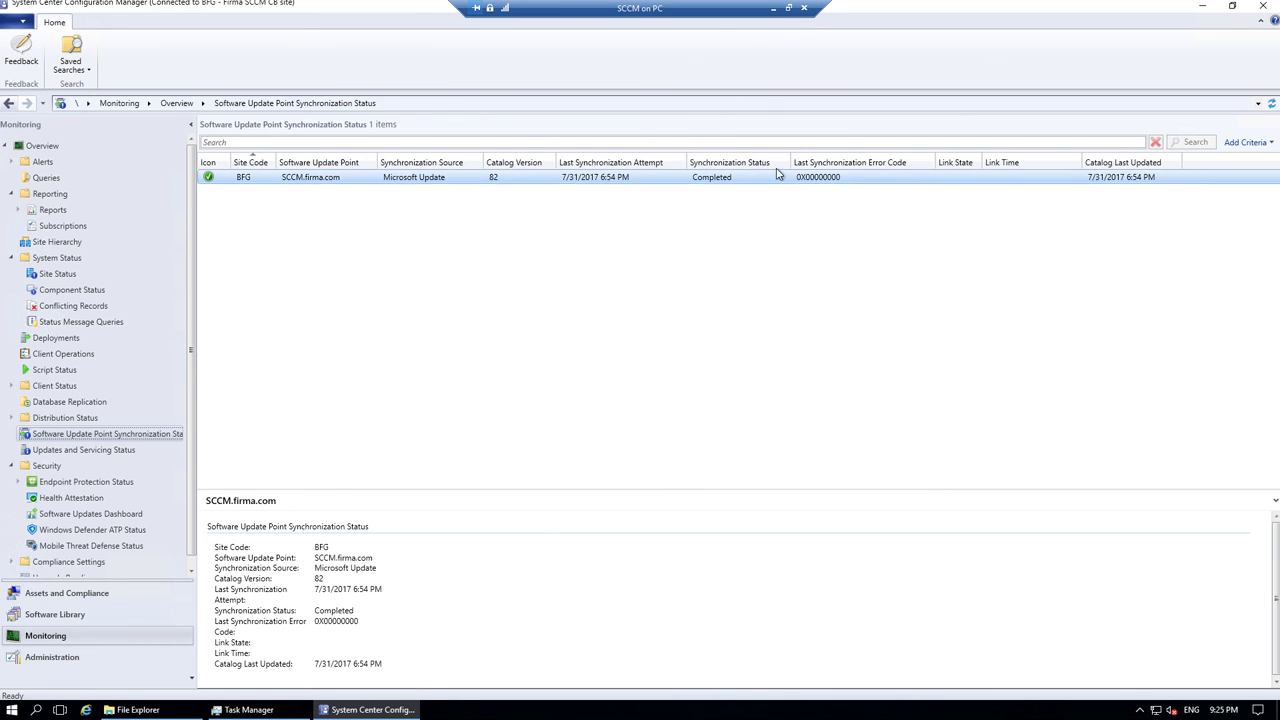
pyautogui.click(709, 180)
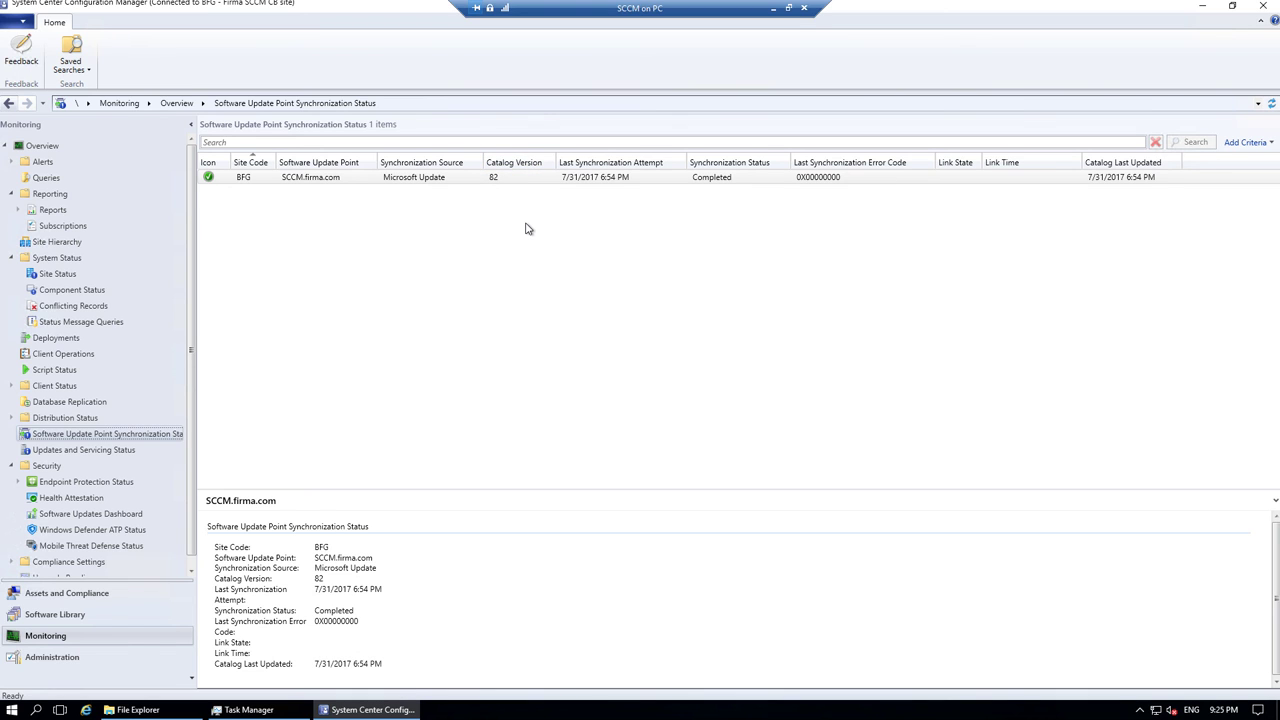
pyautogui.click(72, 290)
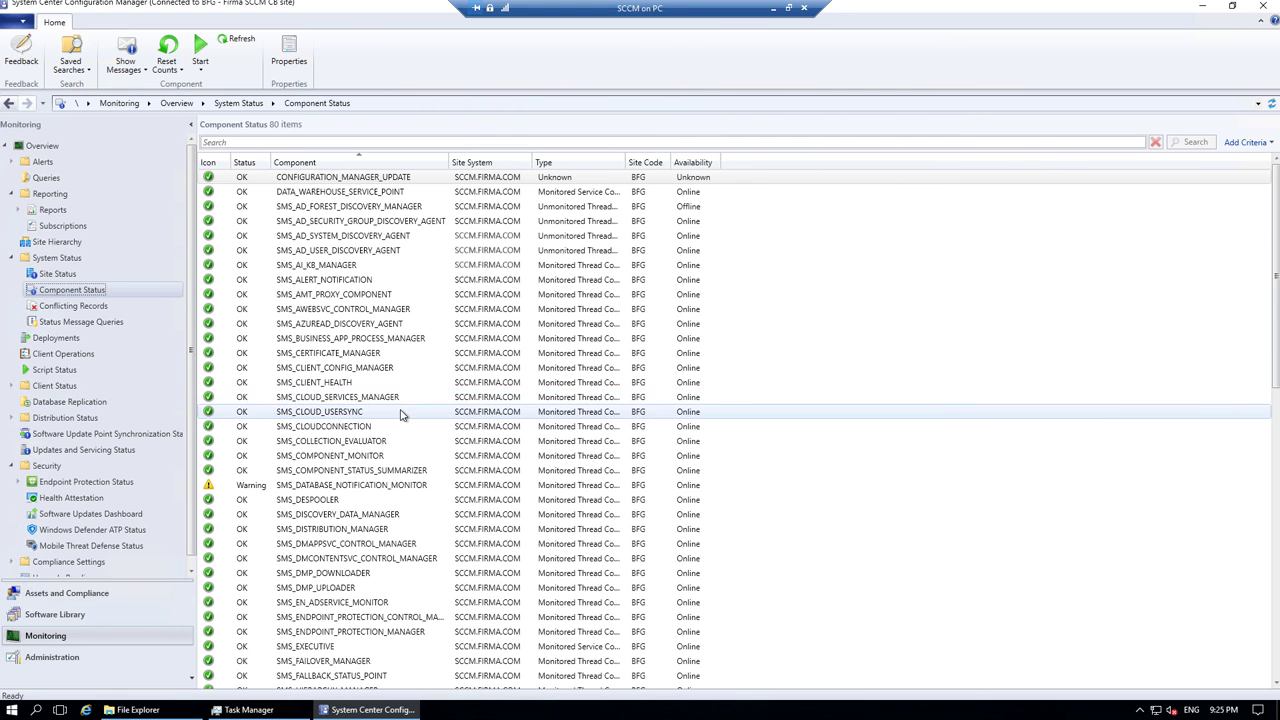
pyautogui.scroll(-15, 400, 415)
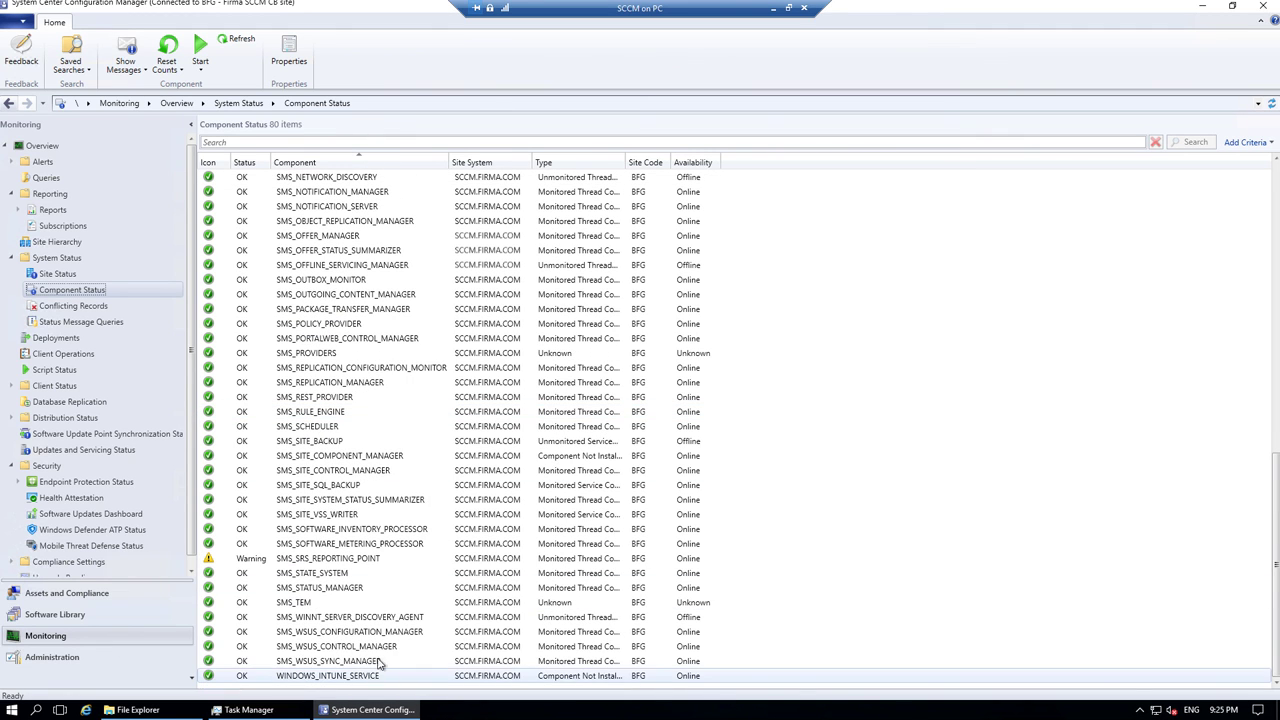
pyautogui.rightClick(315, 662)
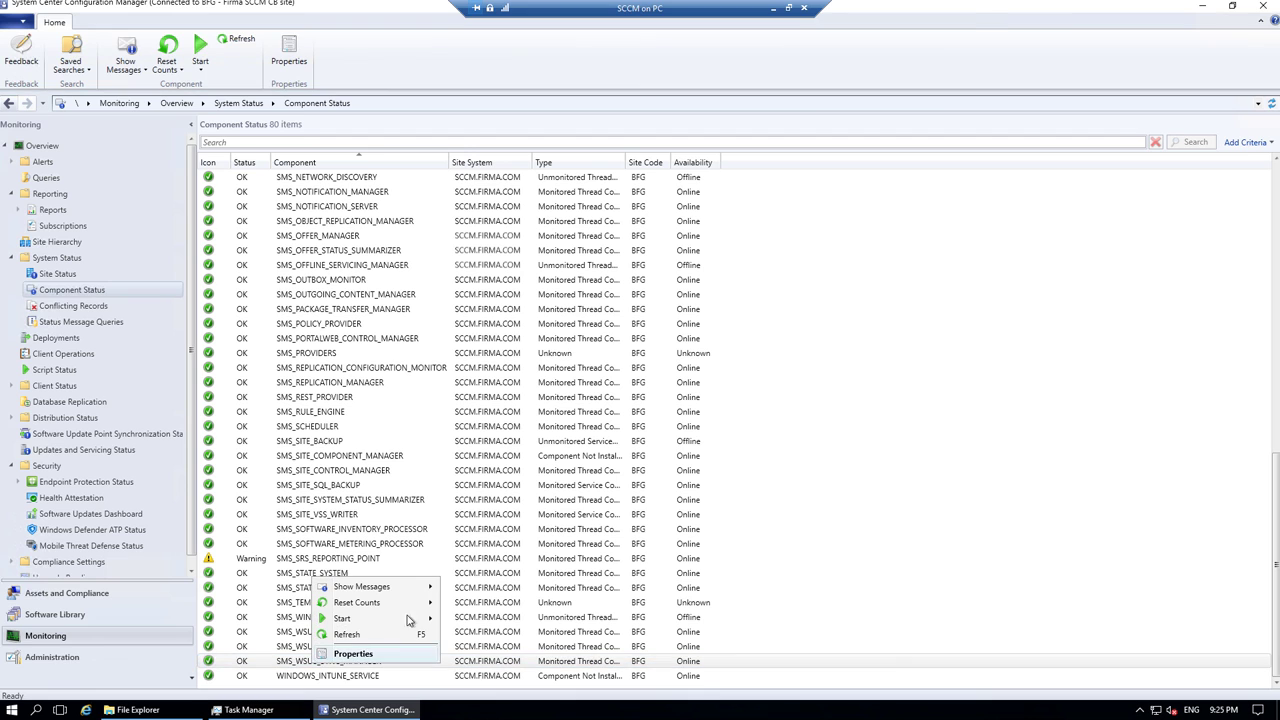
pyautogui.moveTo(378, 590)
pyautogui.click(480, 589)
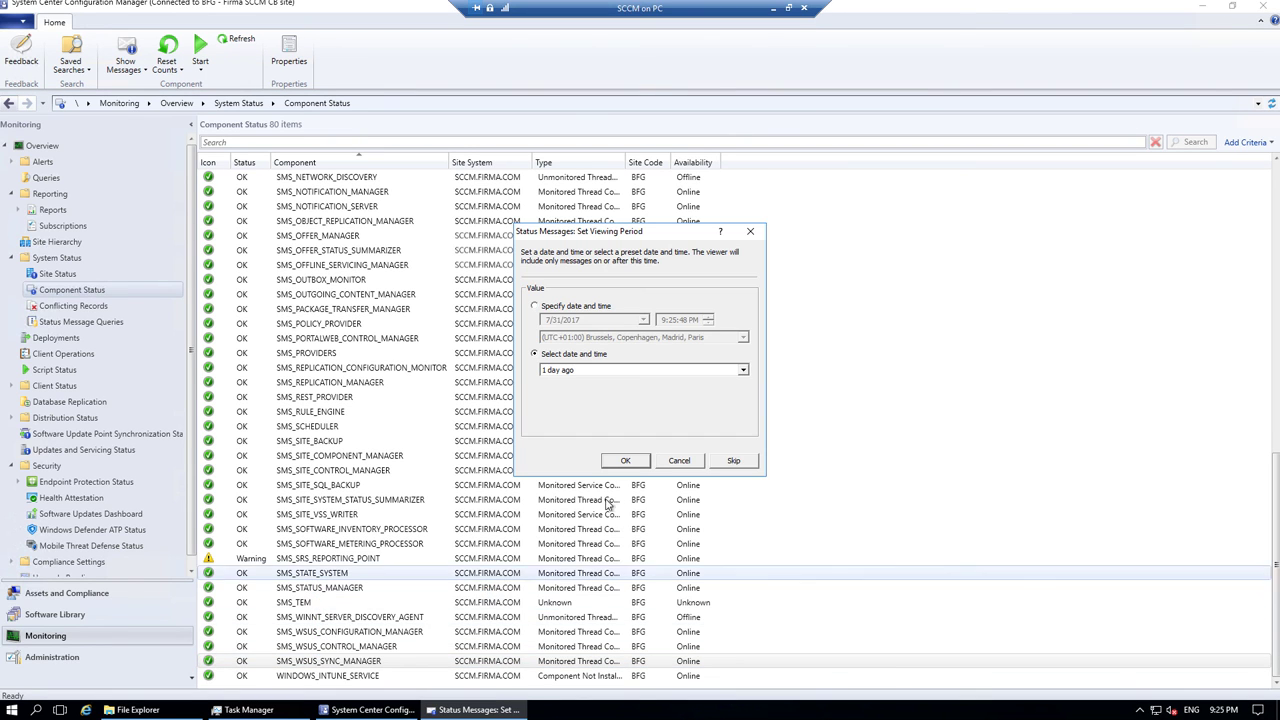
pyautogui.click(625, 460)
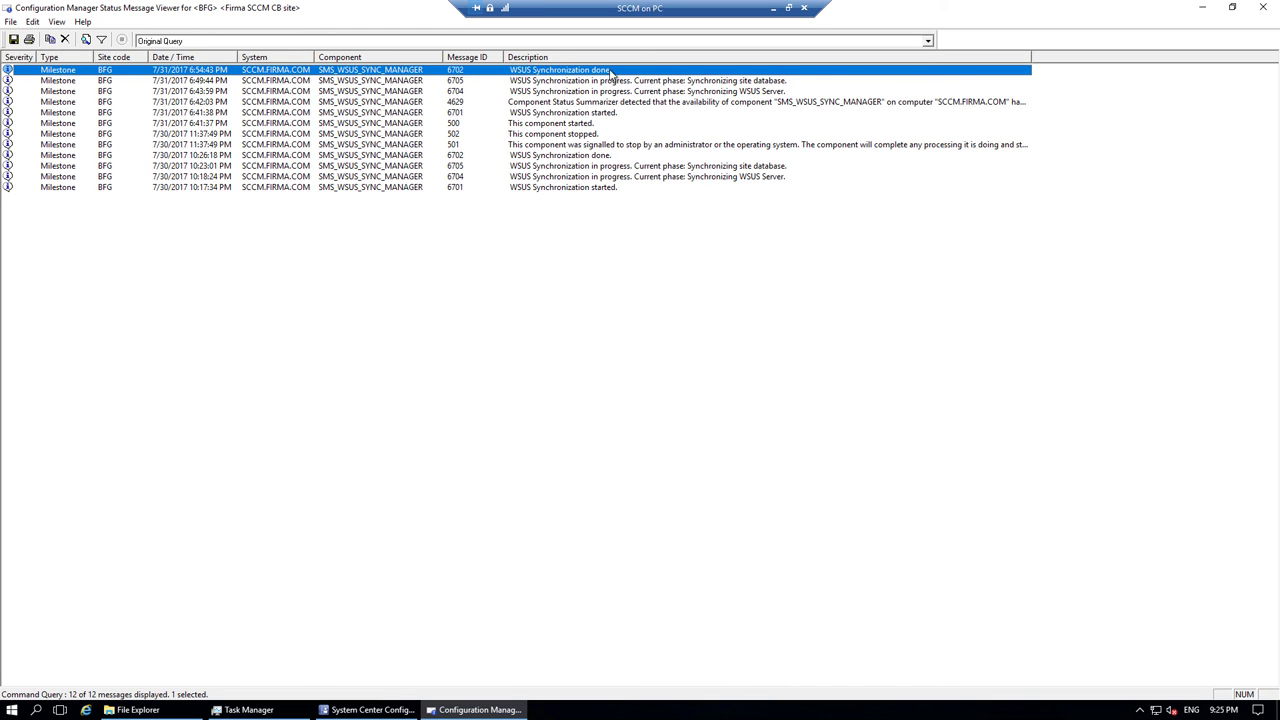
pyautogui.click(1268, 9)
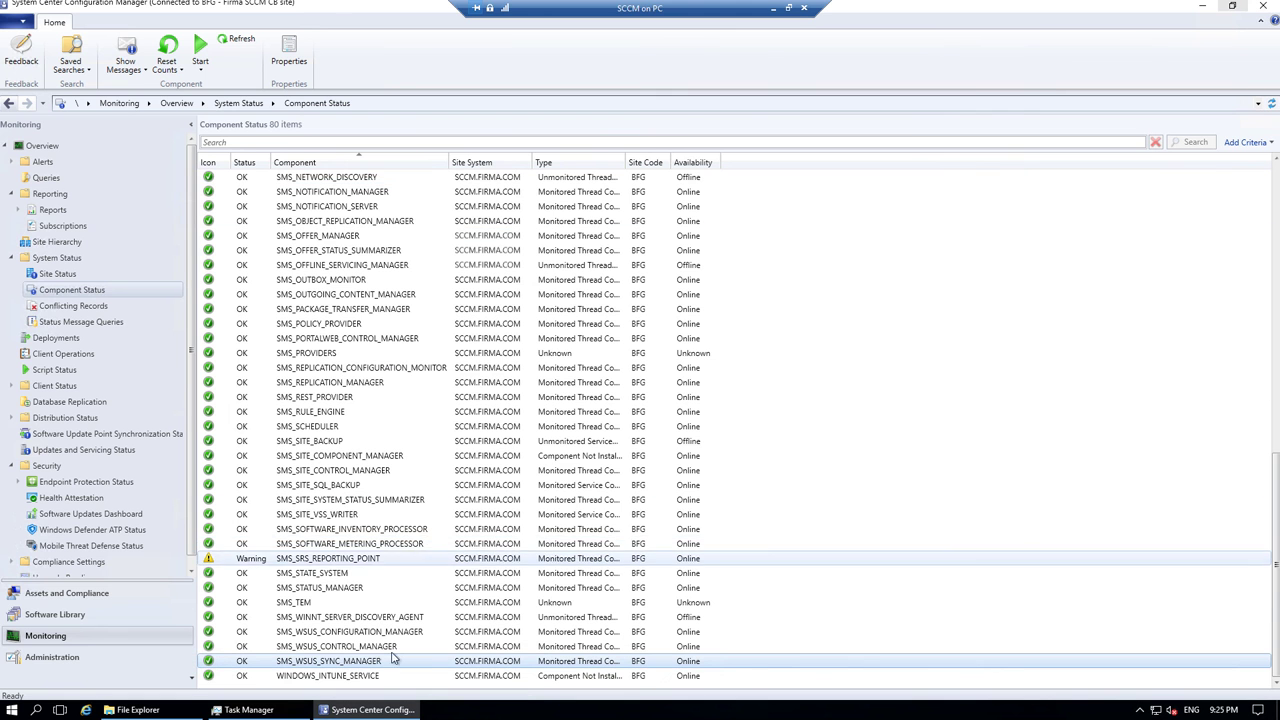
# Review all status messages of the SMS_WSUS_CONTROL_MANAGER component from 1 day ago onward, and close the message viewer.
pyautogui.rightClick(358, 647)
pyautogui.moveTo(421, 578)
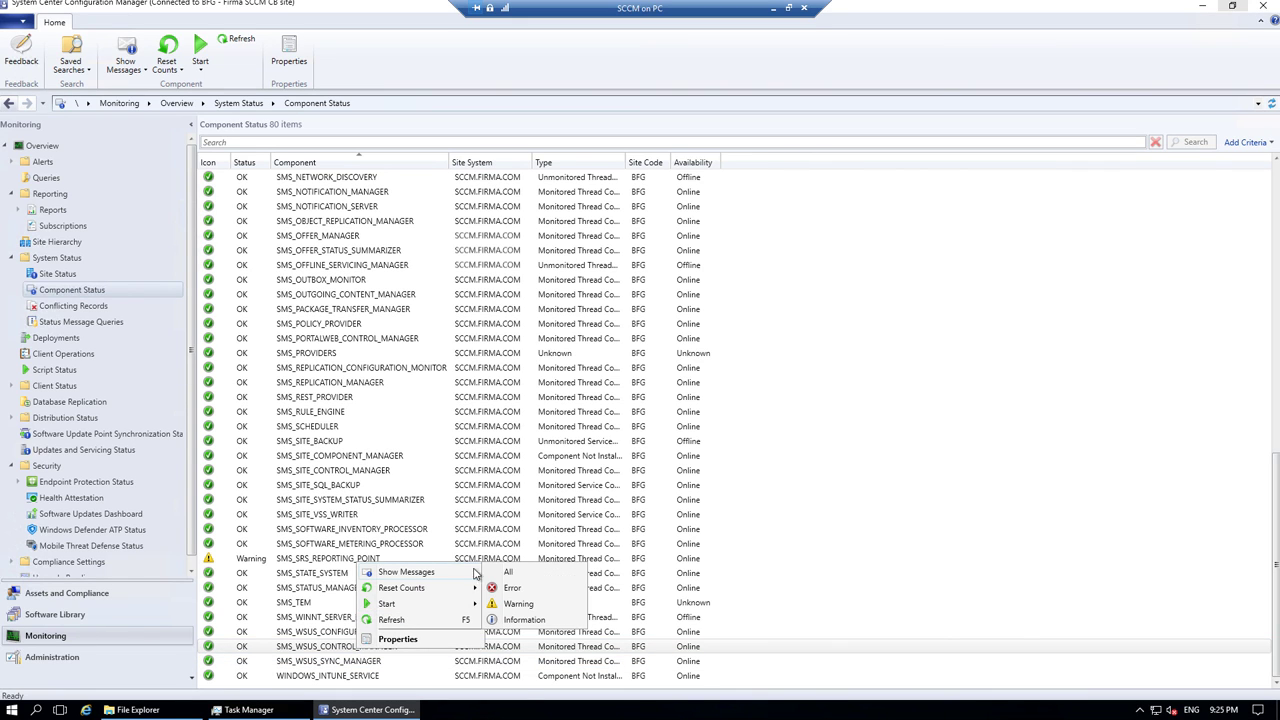
pyautogui.click(528, 573)
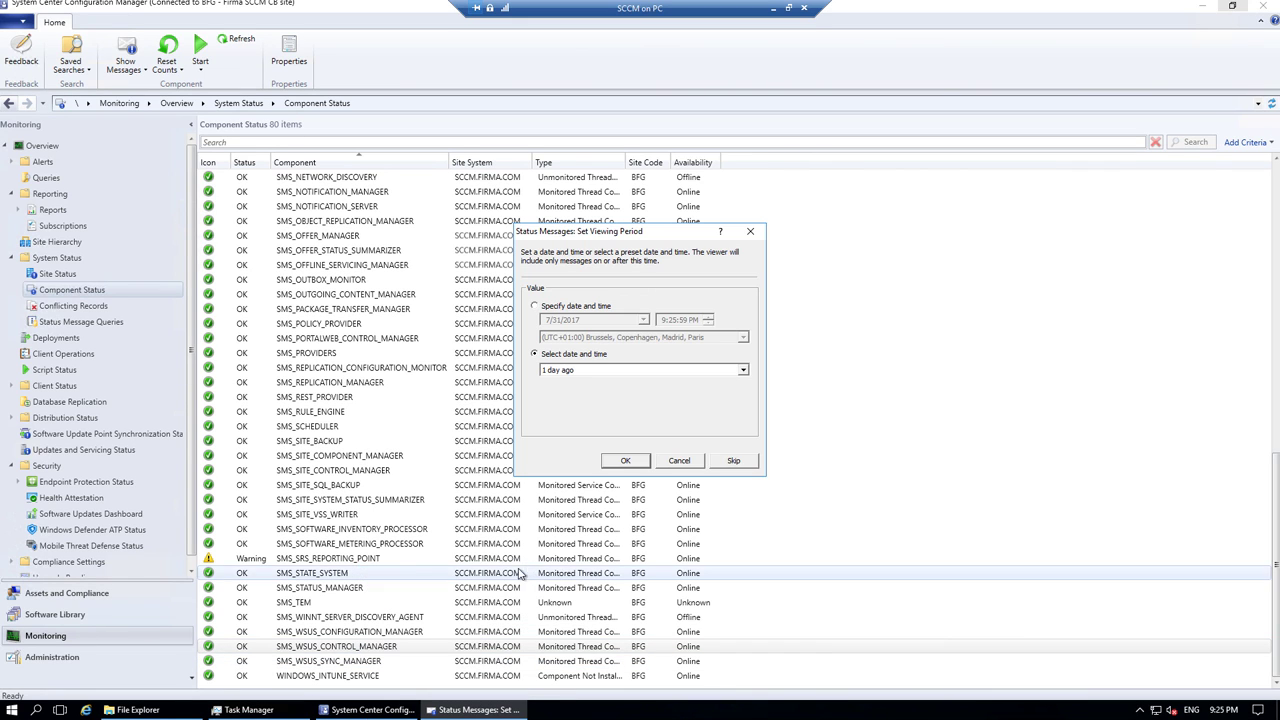
pyautogui.click(617, 462)
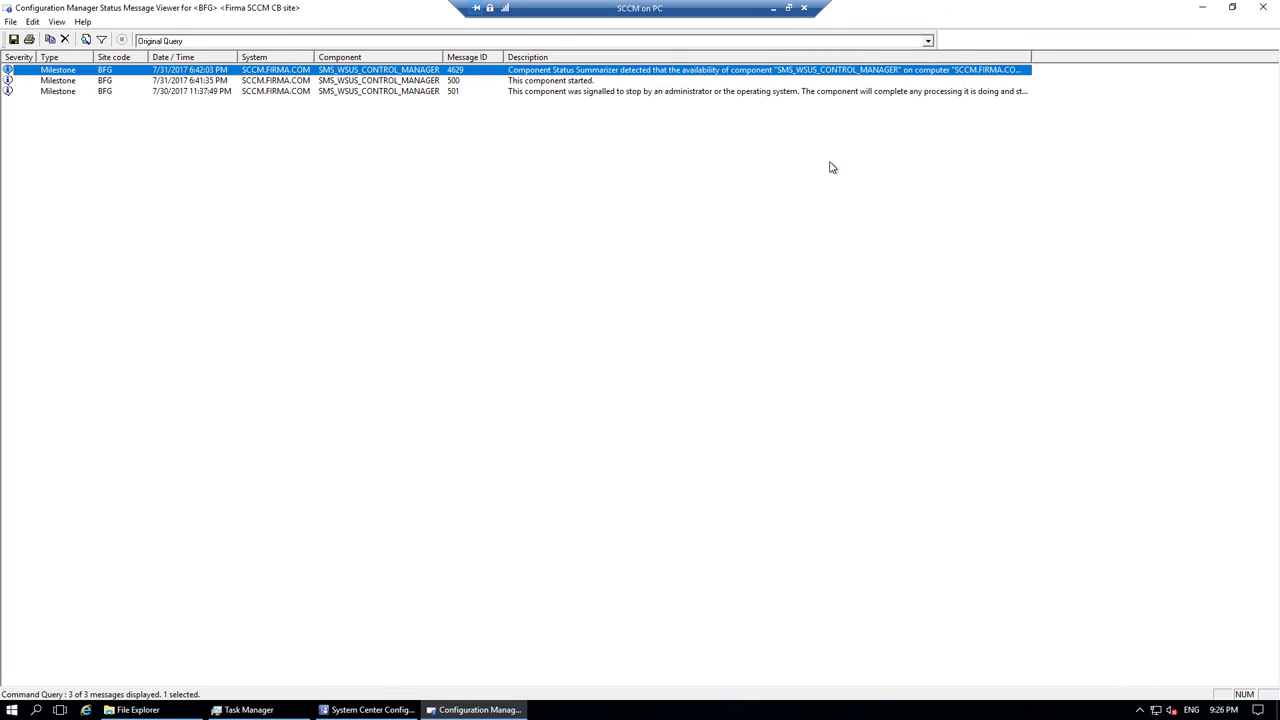
pyautogui.click(1263, 8)
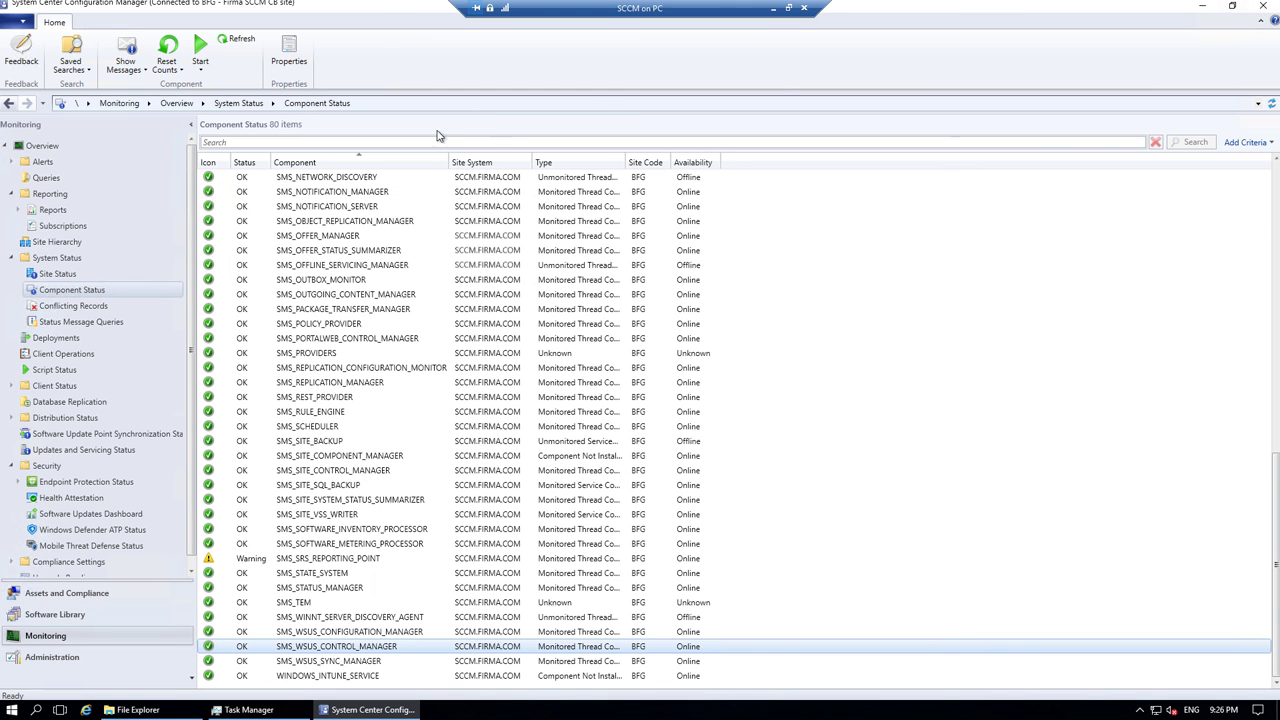
# Run the Compliance 1 - Overall compliance report from the Software Updates - A Compliance reports.
pyautogui.click(18, 209)
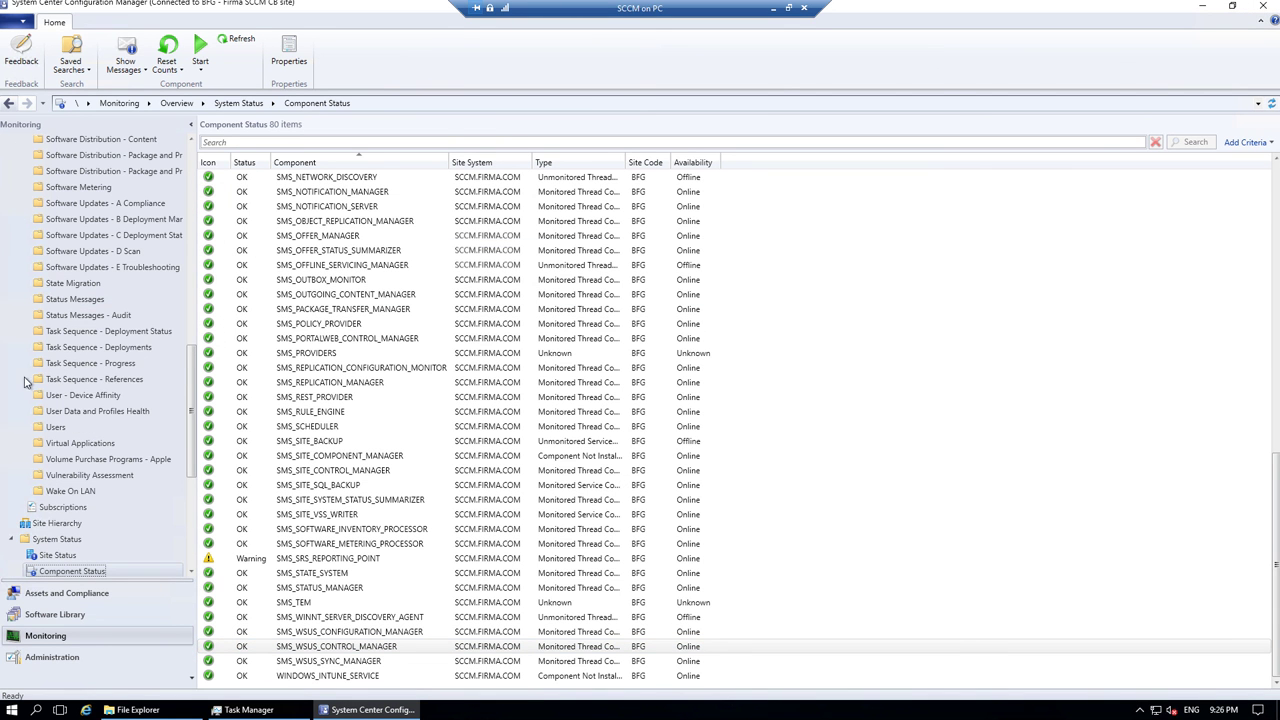
pyautogui.click(143, 204)
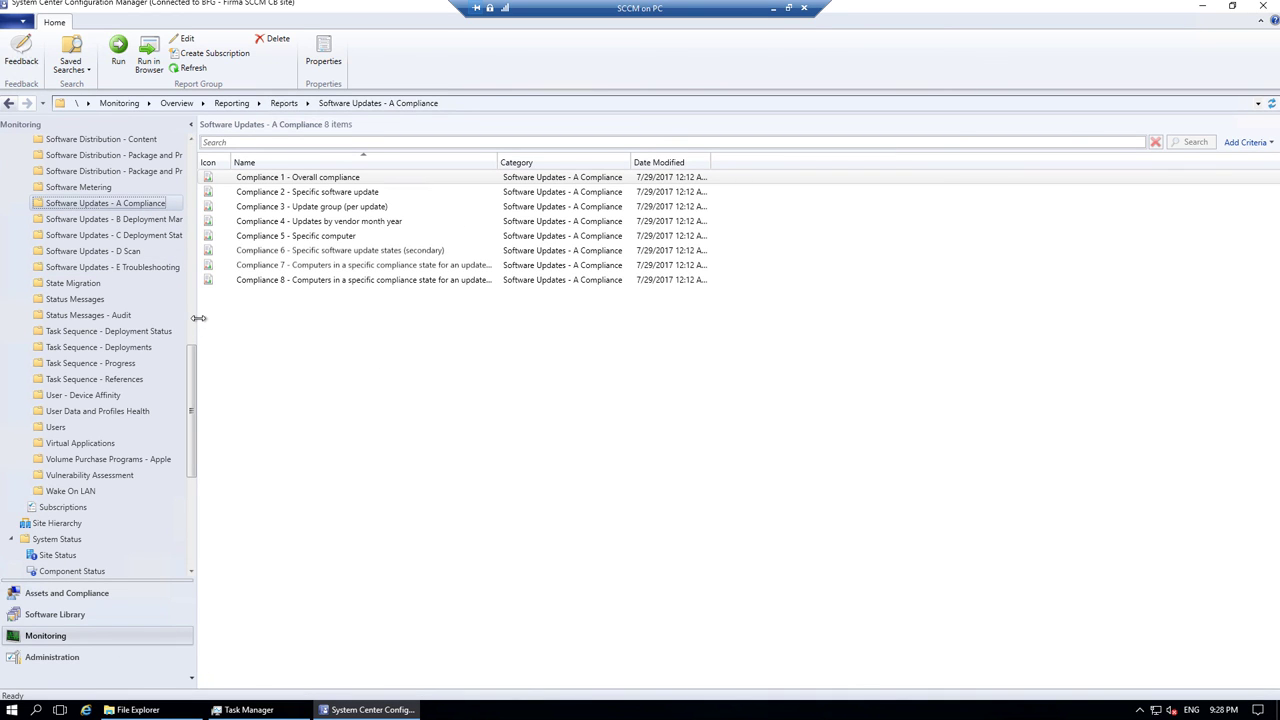
pyautogui.moveTo(199, 318); pyautogui.dragTo(258, 320)
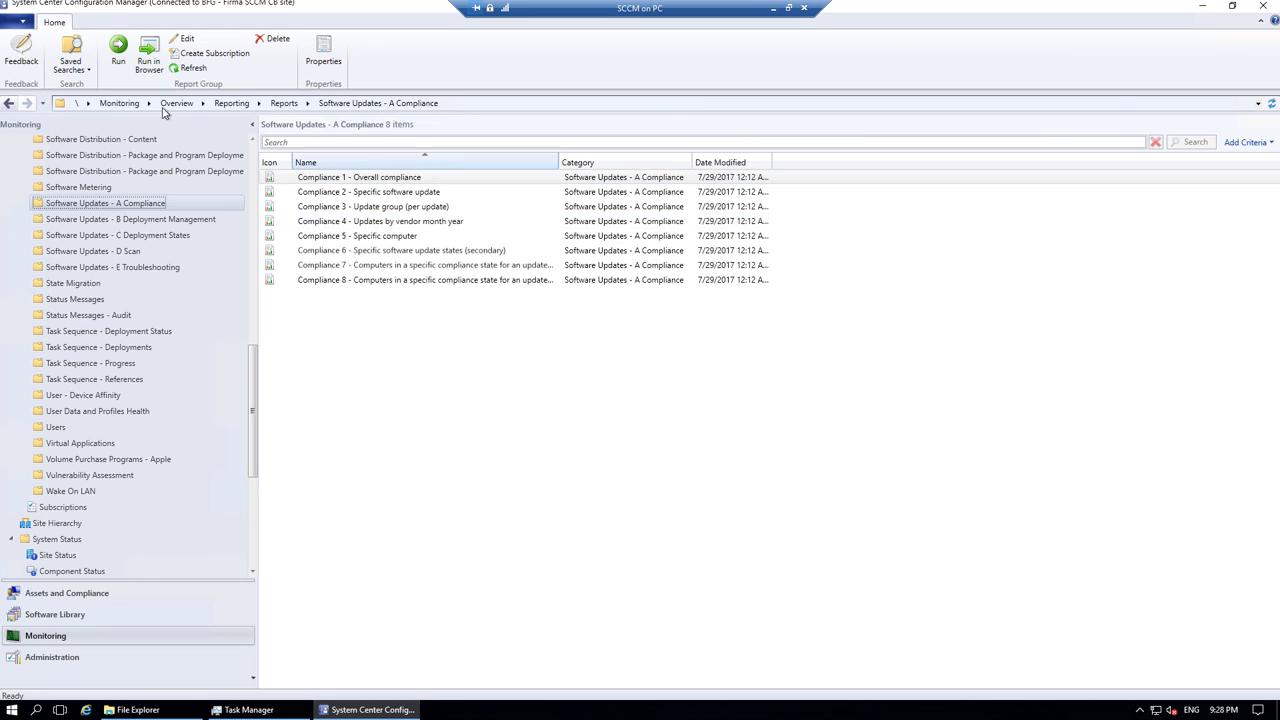
pyautogui.click(120, 48)
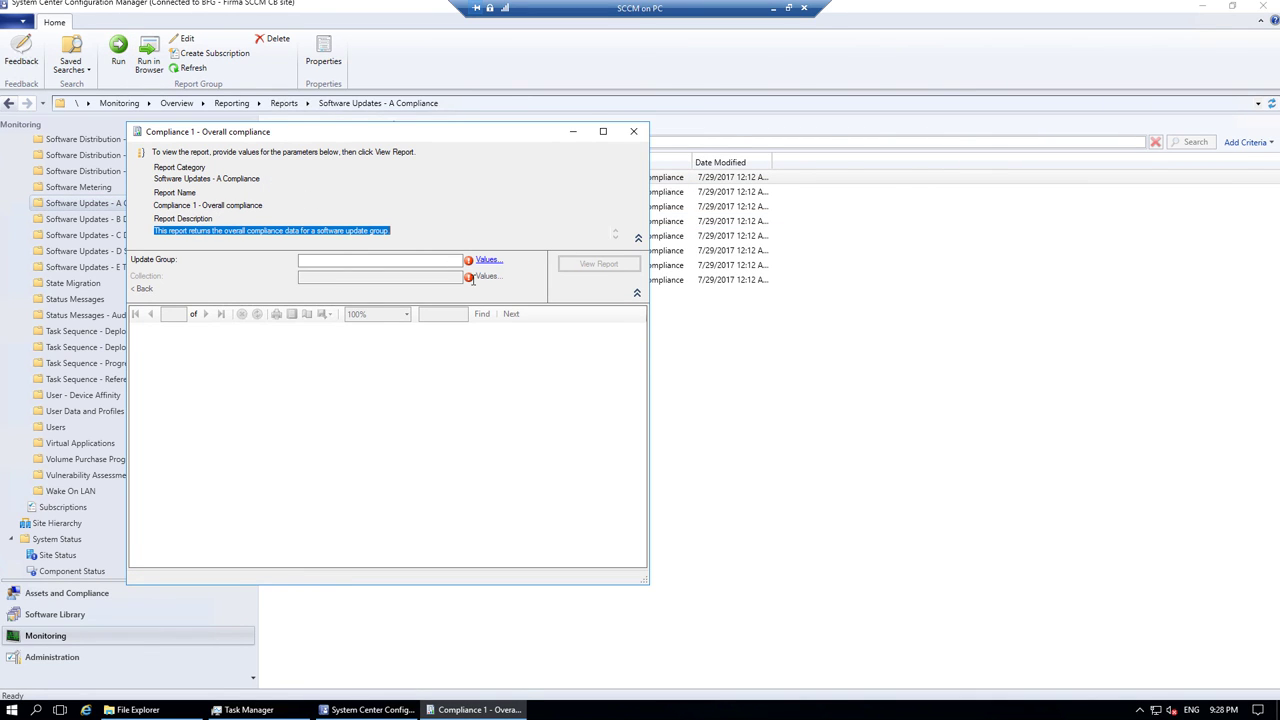
# Set the report's update group to Windows Server and its collection to SMSDM003 - All Desktop and Server Clients.
pyautogui.click(486, 261)
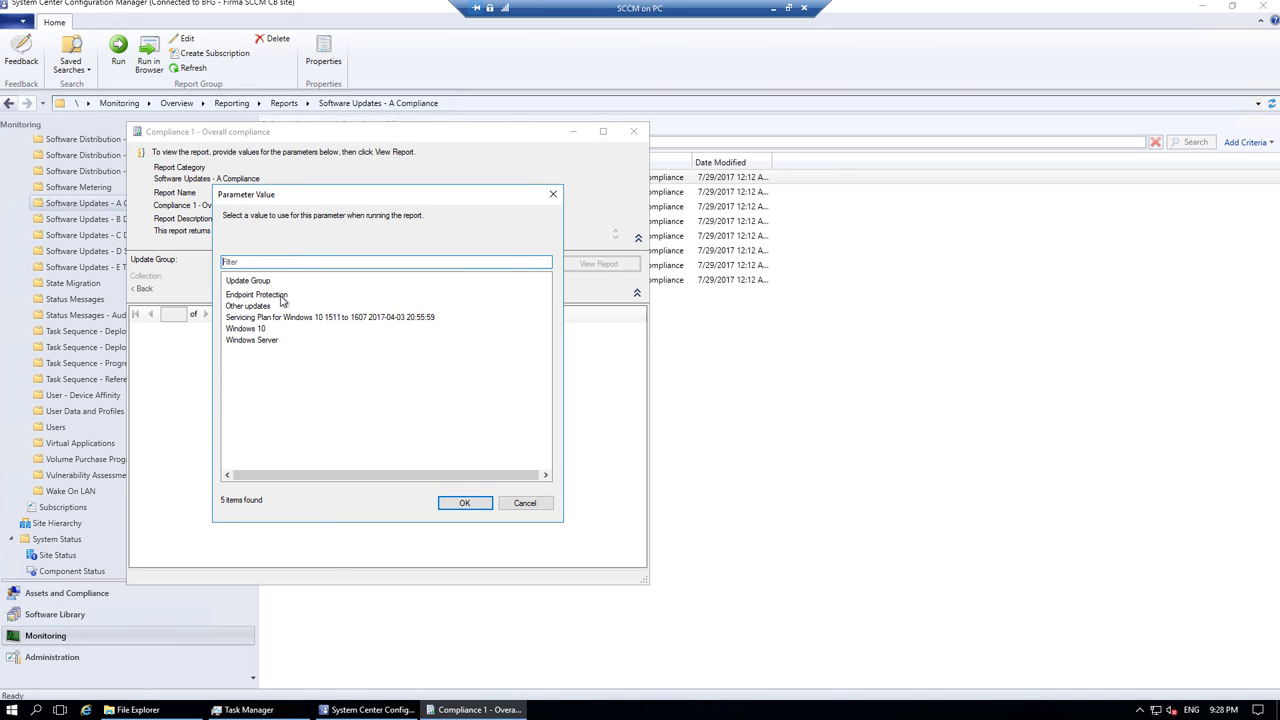
pyautogui.click(250, 330)
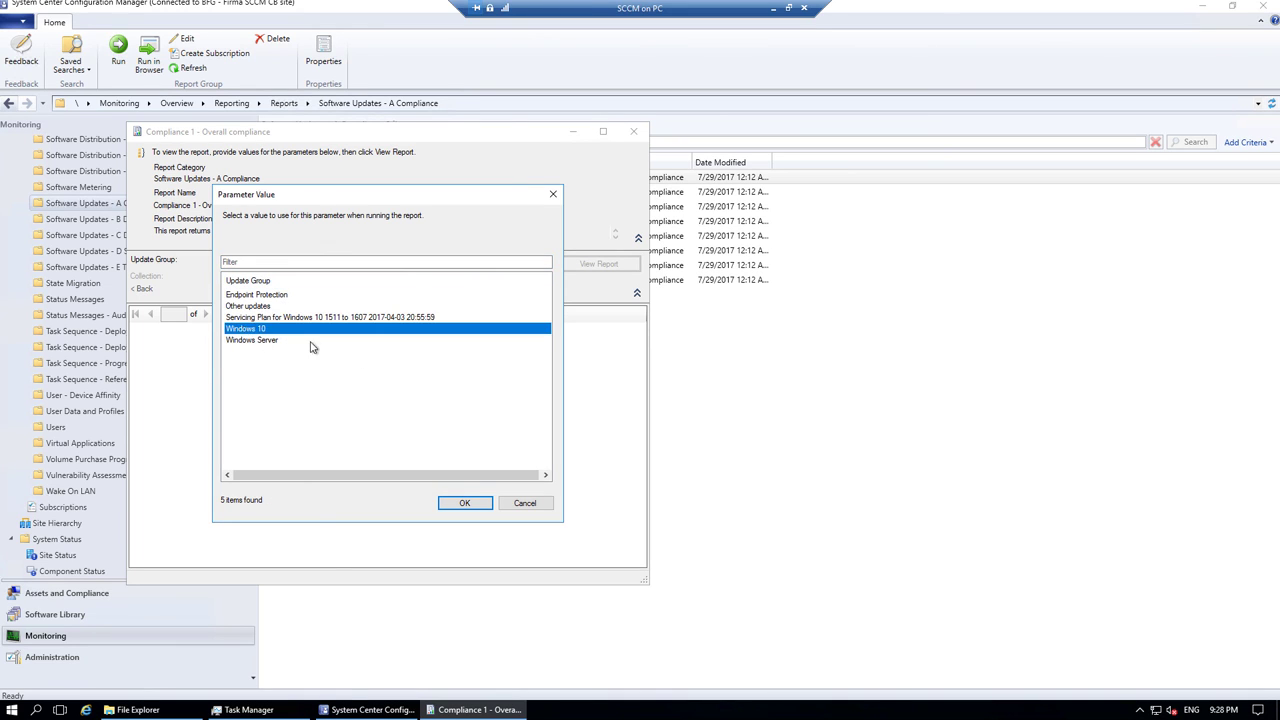
pyautogui.click(249, 344)
pyautogui.click(469, 503)
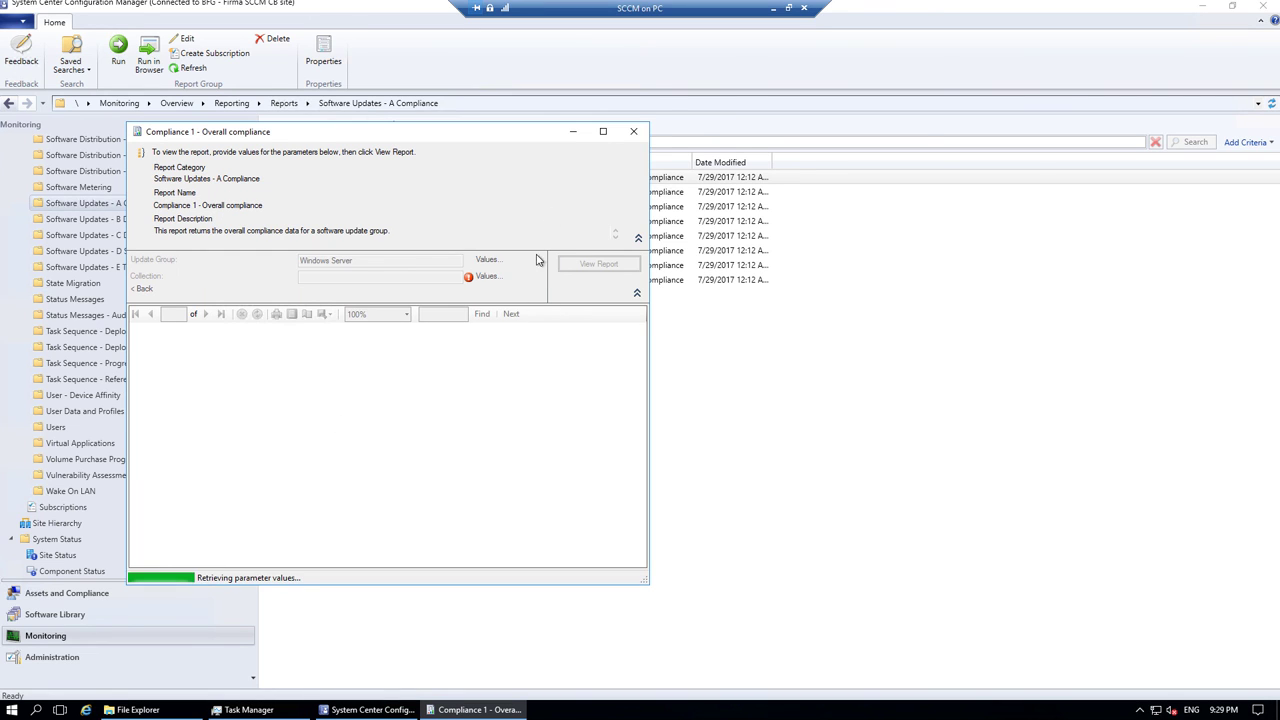
pyautogui.click(603, 131)
pyautogui.click(973, 150)
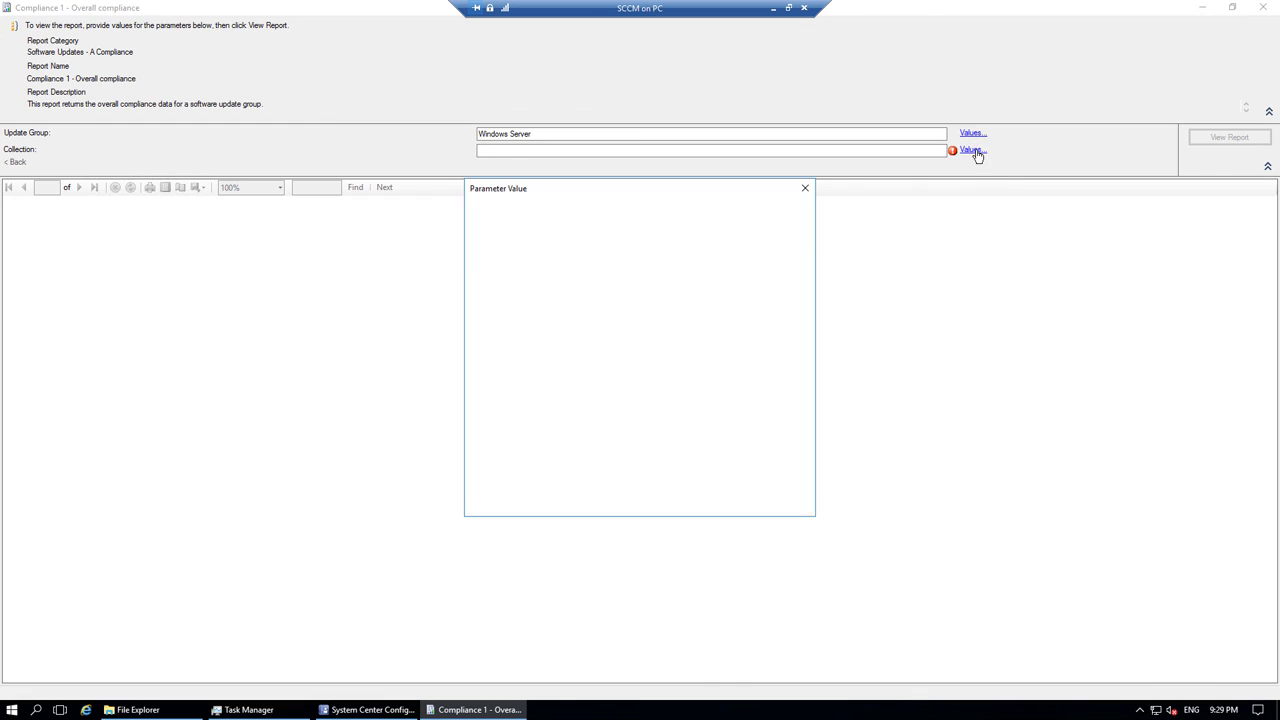
pyautogui.click(570, 289)
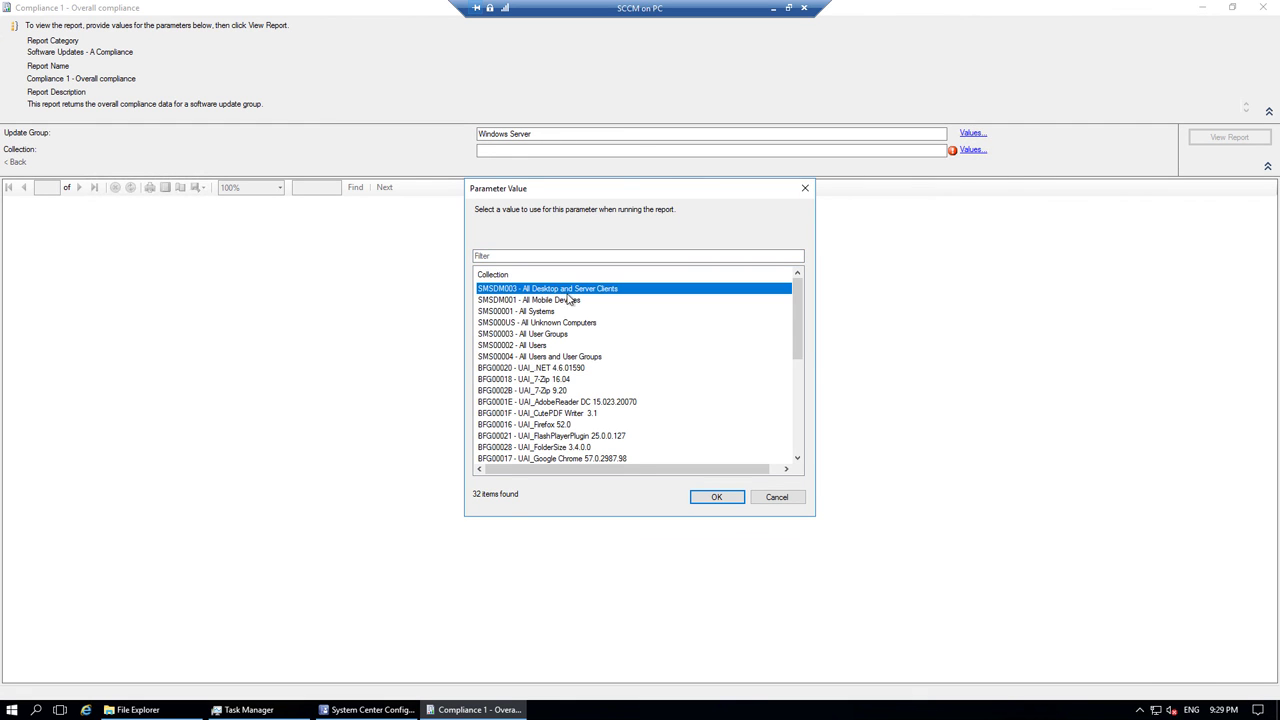
pyautogui.click(718, 497)
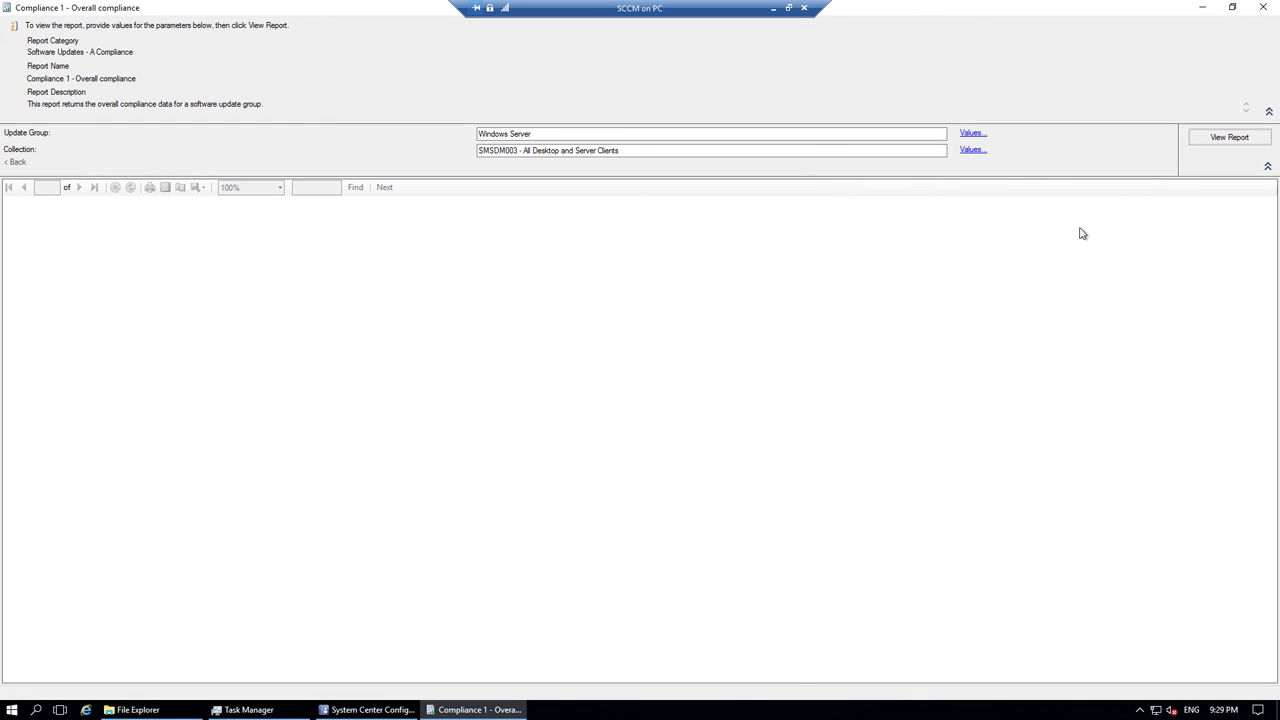
# View the overall compliance report and drill down through the non-compliant computers to the update details of DC.FIRMA.
pyautogui.click(1213, 142)
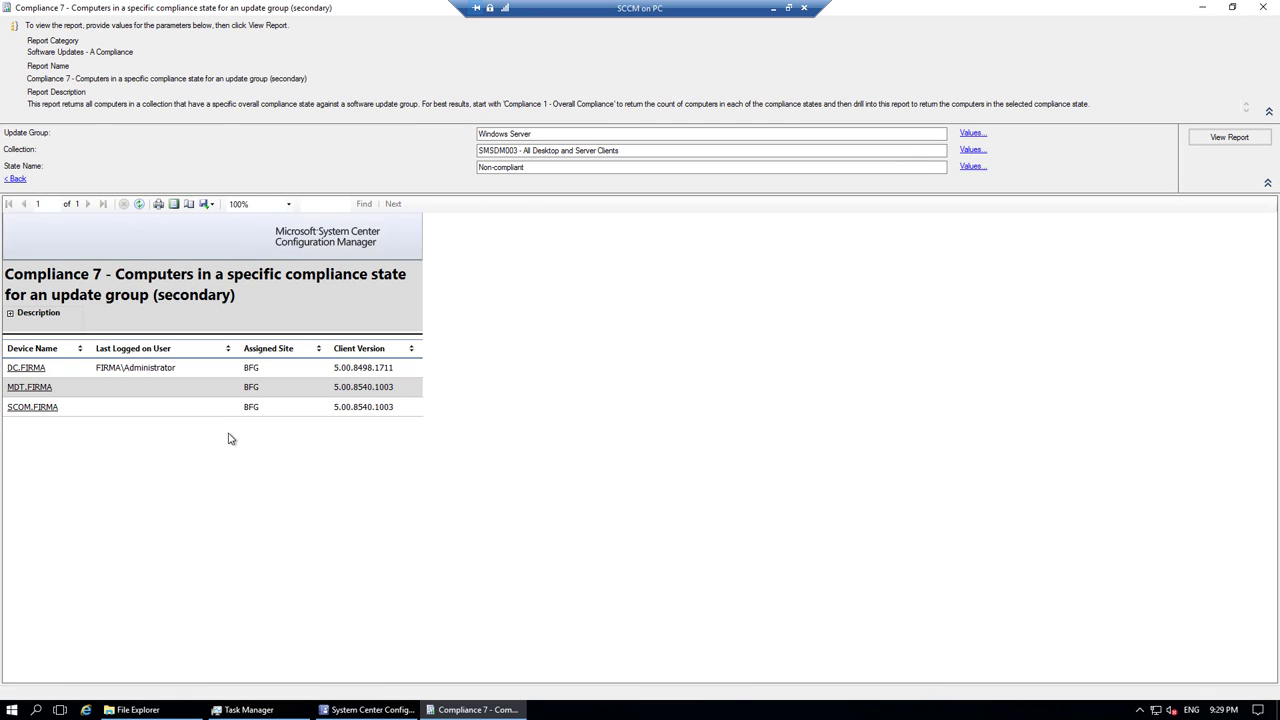
pyautogui.click(27, 368)
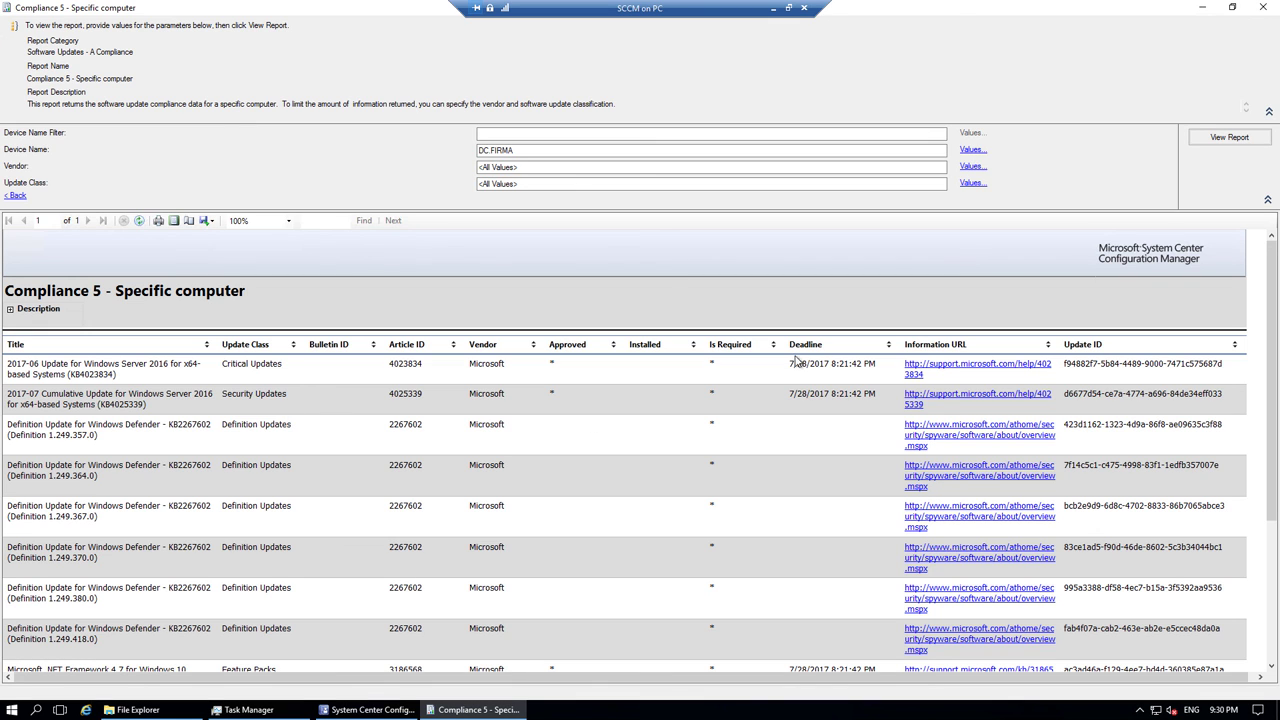
# Close the Compliance 5 report and browse the Software Updates - D Scan and E Troubleshooting report folders.
pyautogui.click(1266, 10)
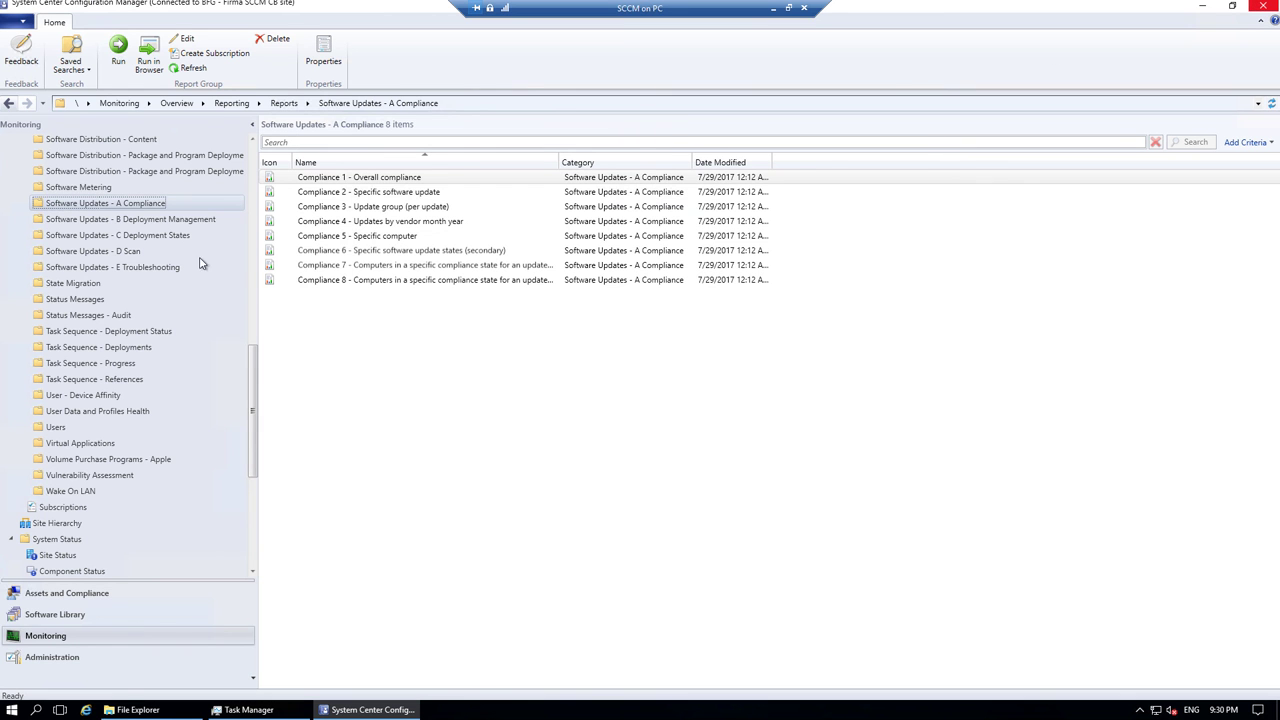
pyautogui.click(130, 252)
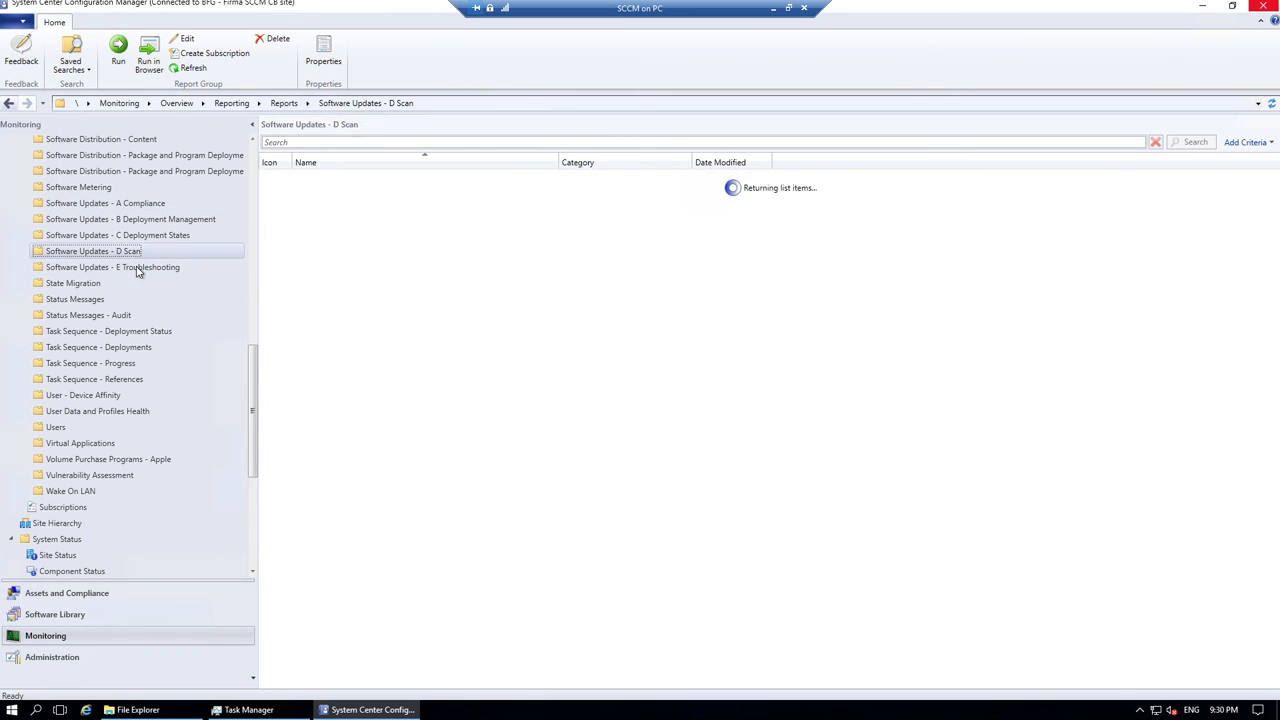
pyautogui.click(158, 268)
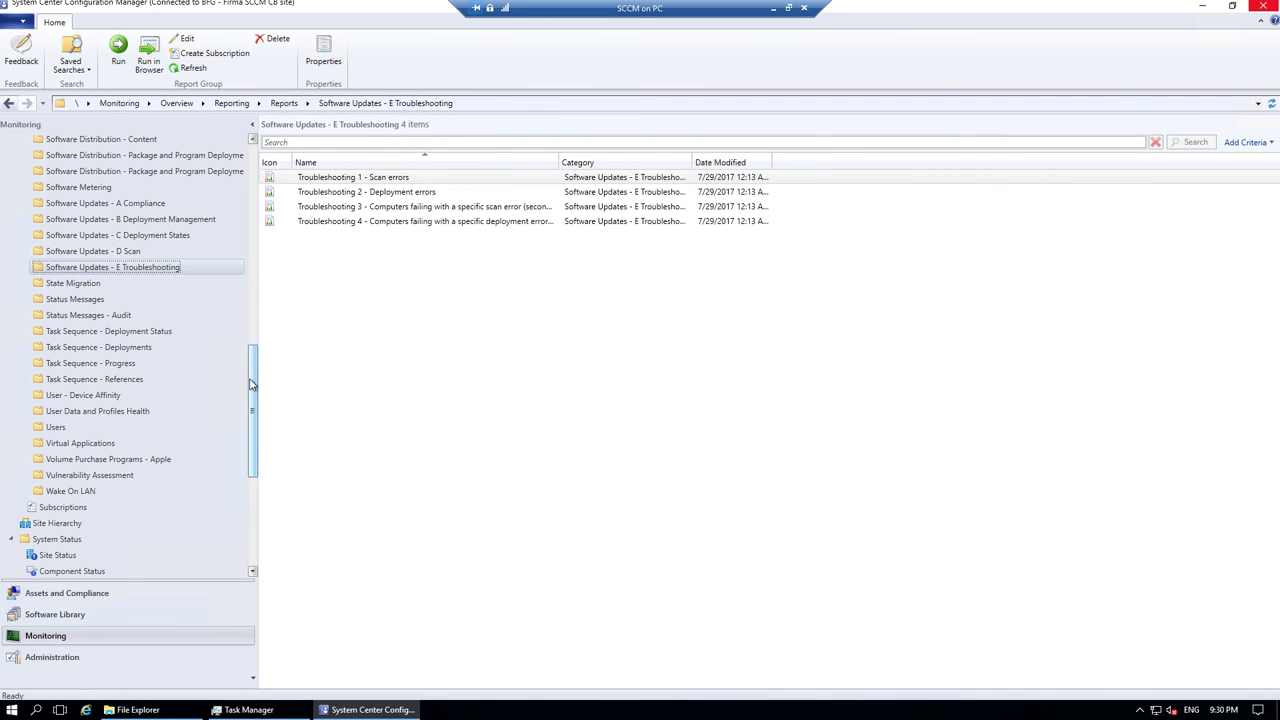
# Collapse the Reporting node and list the monitored deployments sorted by feature type in descending order.
pyautogui.moveTo(253, 369); pyautogui.dragTo(265, 162)
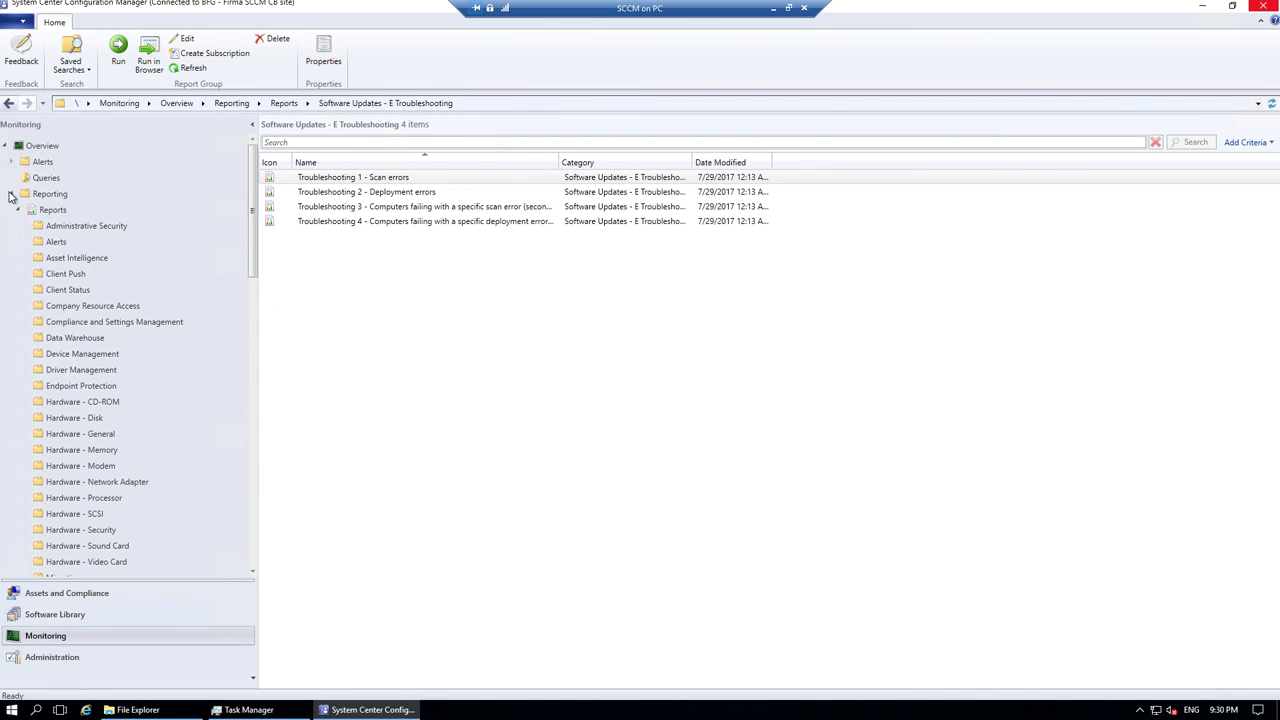
pyautogui.click(11, 194)
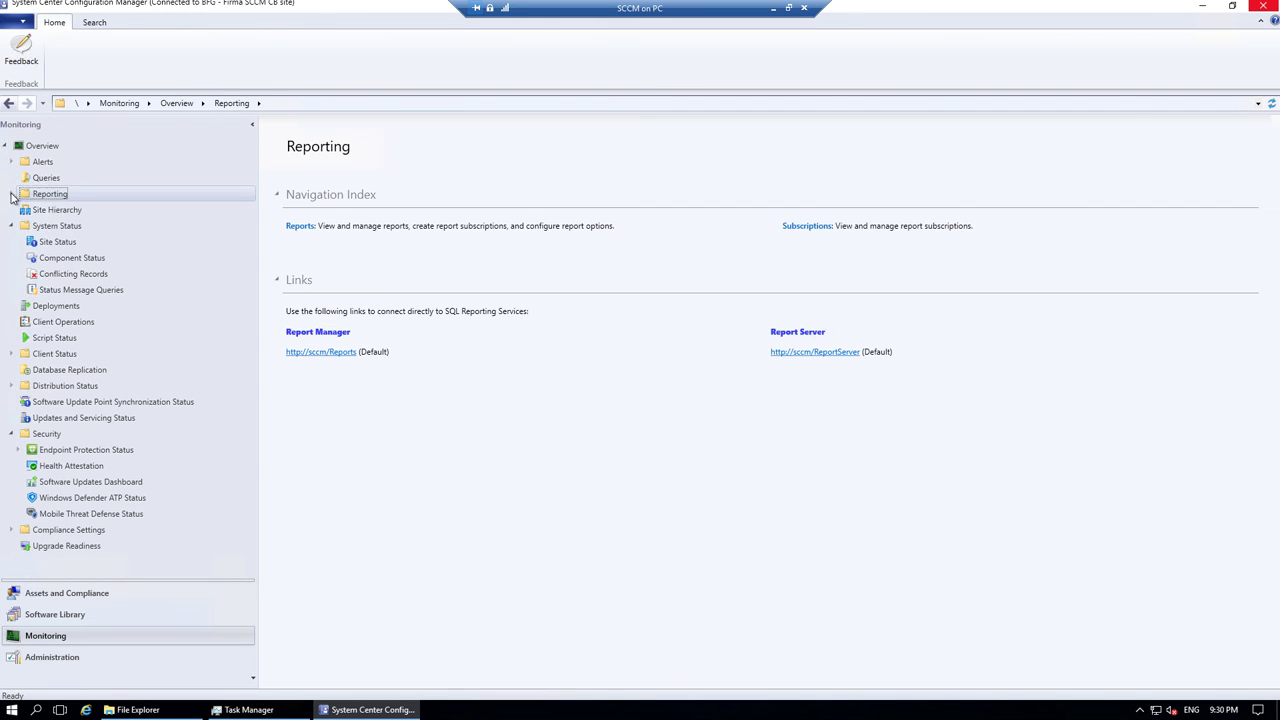
pyautogui.click(56, 306)
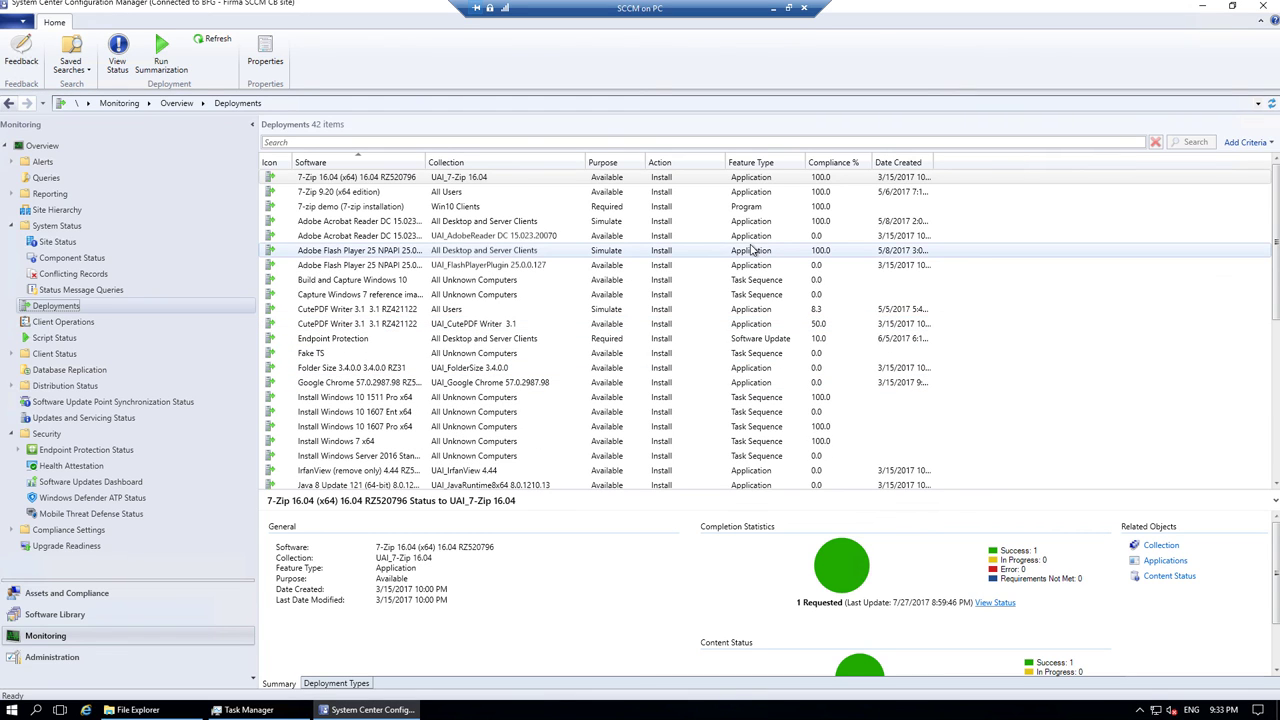
pyautogui.click(760, 162)
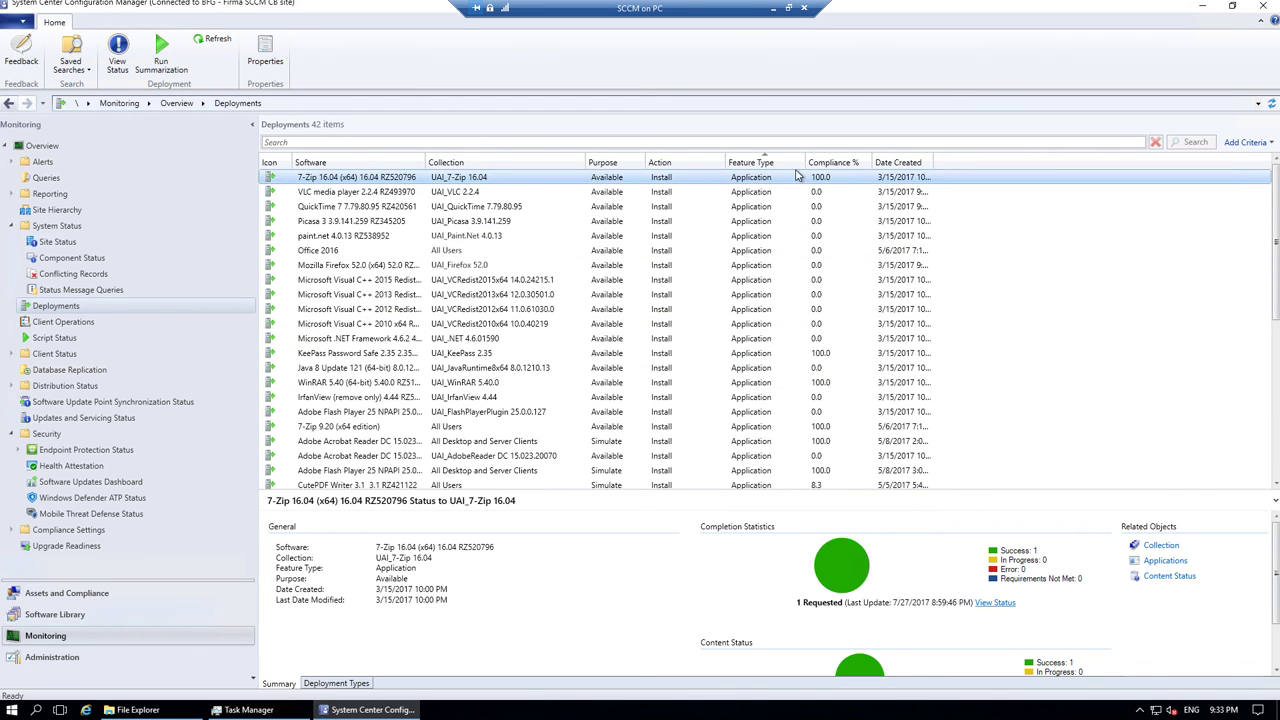
pyautogui.click(752, 163)
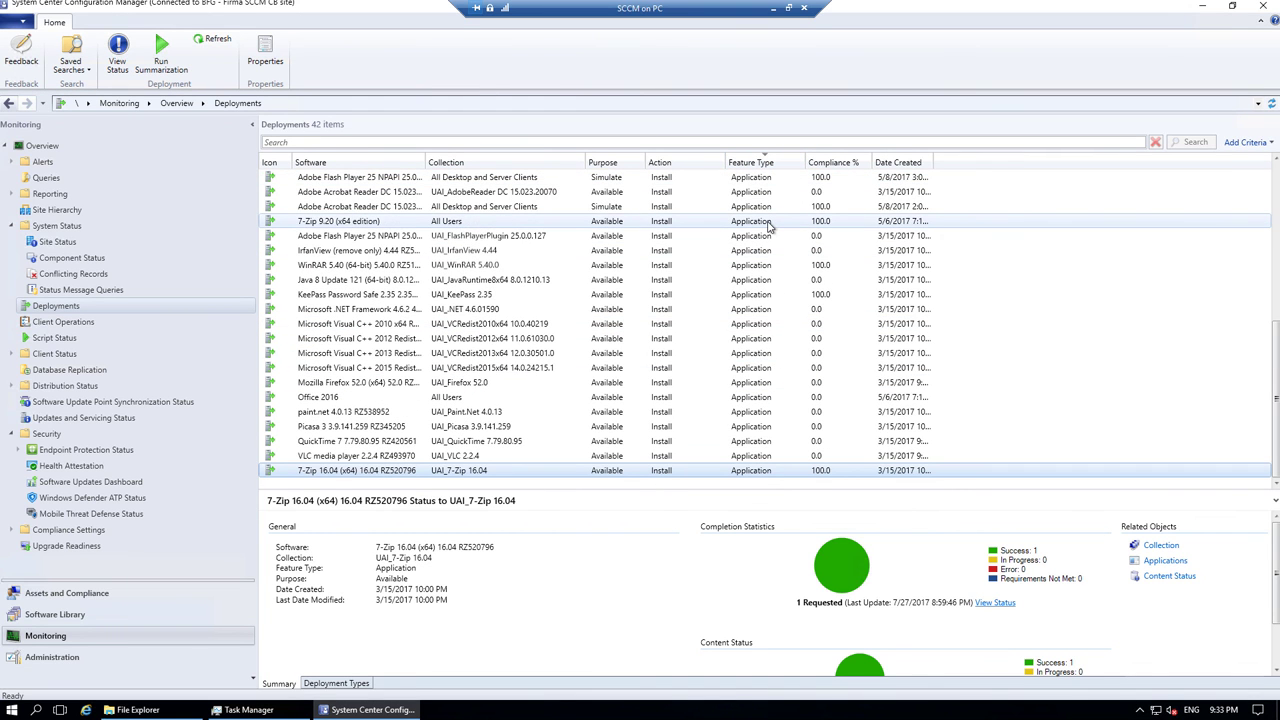
pyautogui.scroll(7, 770, 227)
pyautogui.scroll(-4, 765, 230)
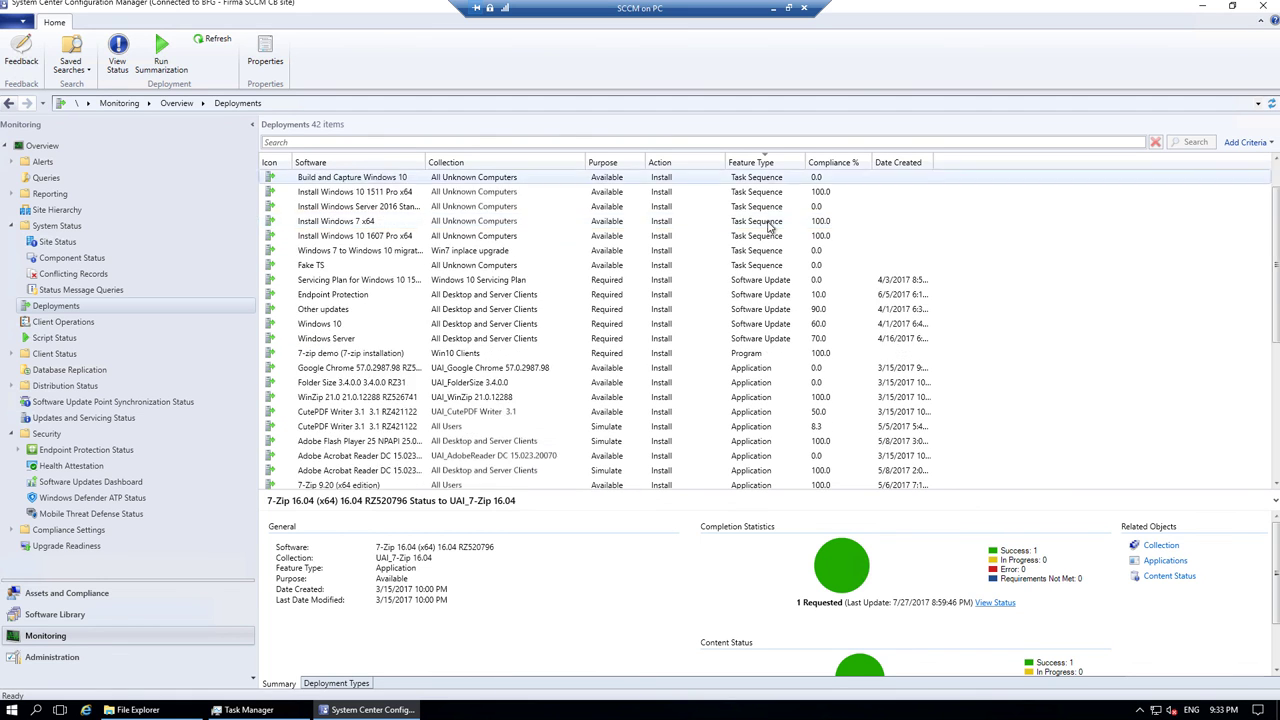
pyautogui.scroll(4, 700, 290)
# Widen the Date Created column and open the status view of the Windows Server deployment to All Desktop and Server Clients.
pyautogui.click(640, 329)
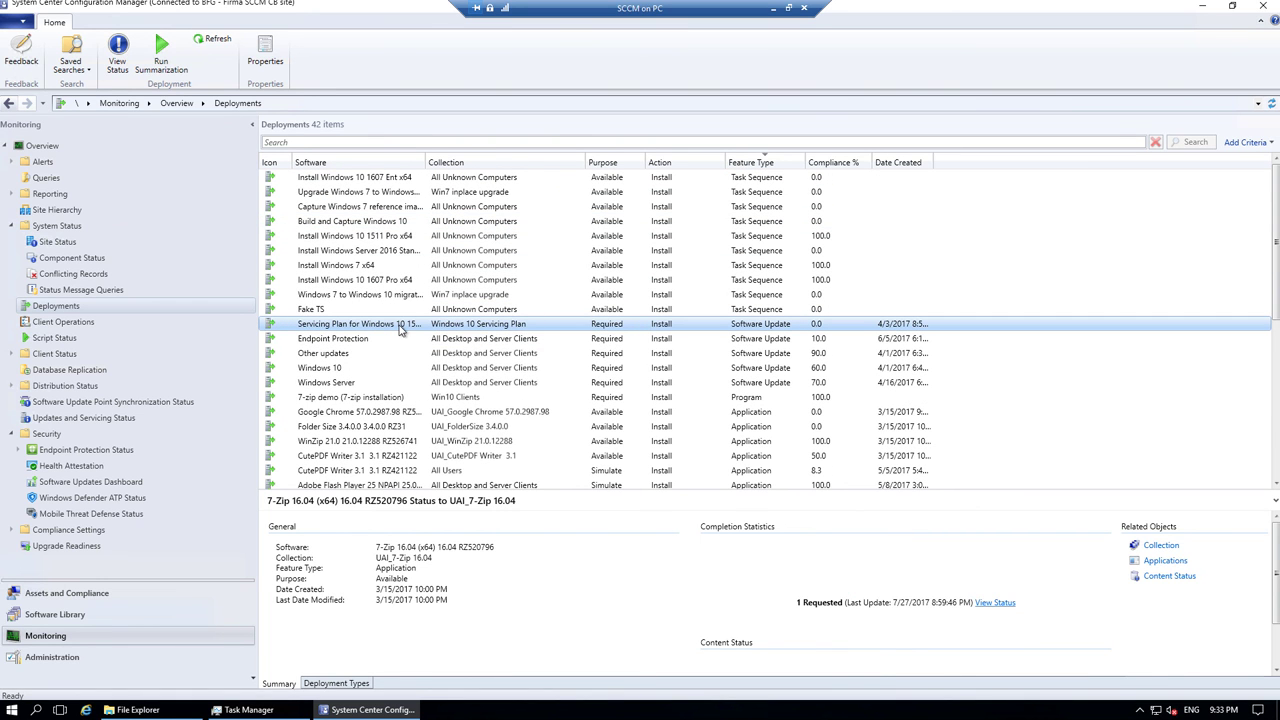
pyautogui.click(352, 369)
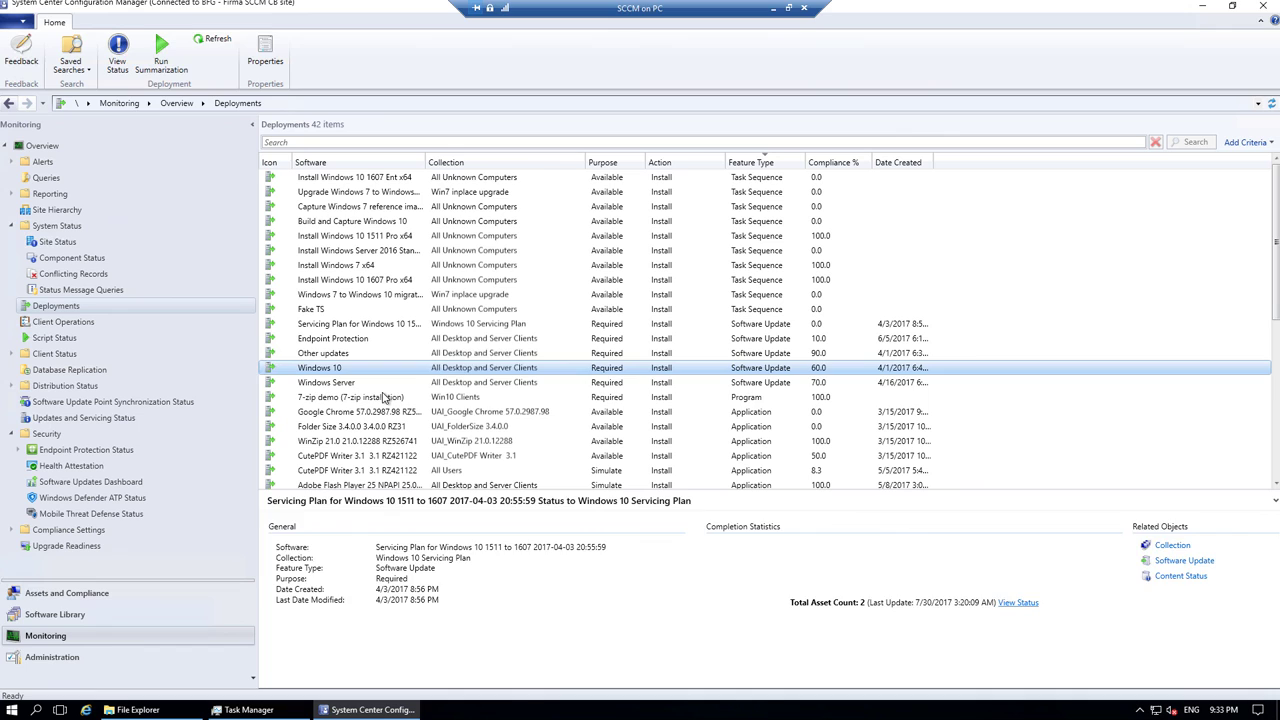
pyautogui.click(320, 386)
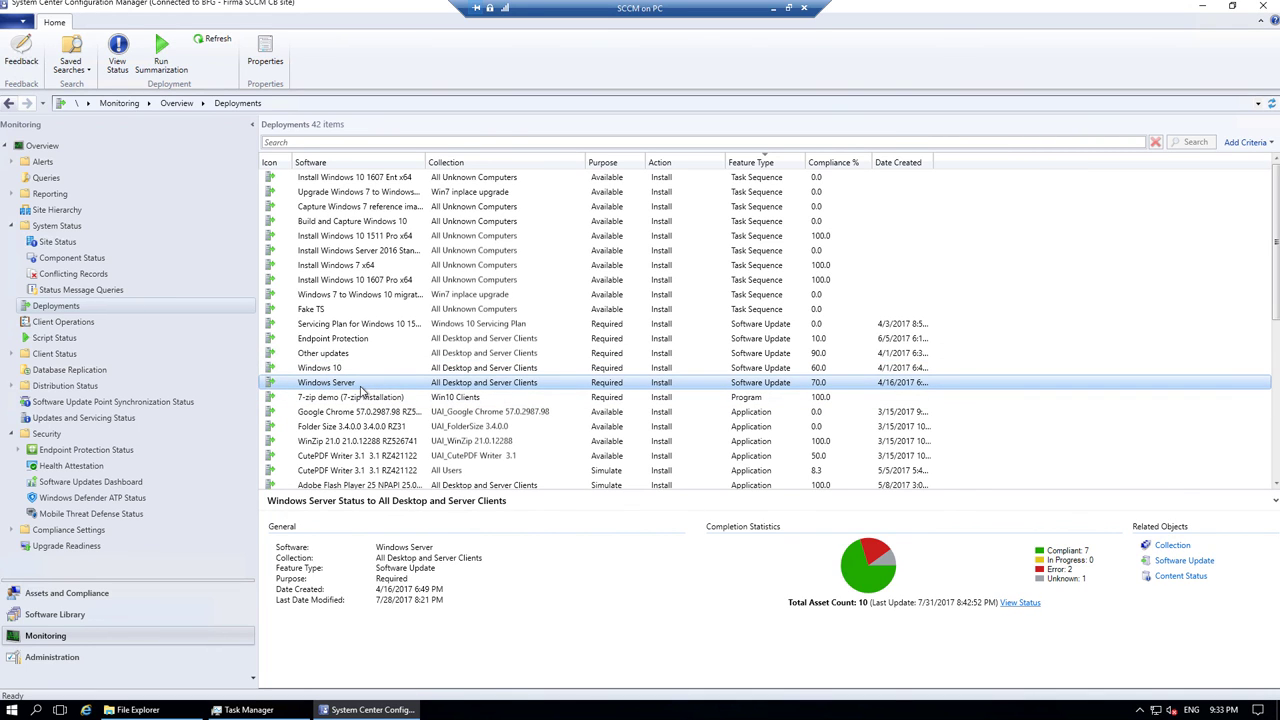
pyautogui.moveTo(933, 162); pyautogui.dragTo(980, 162)
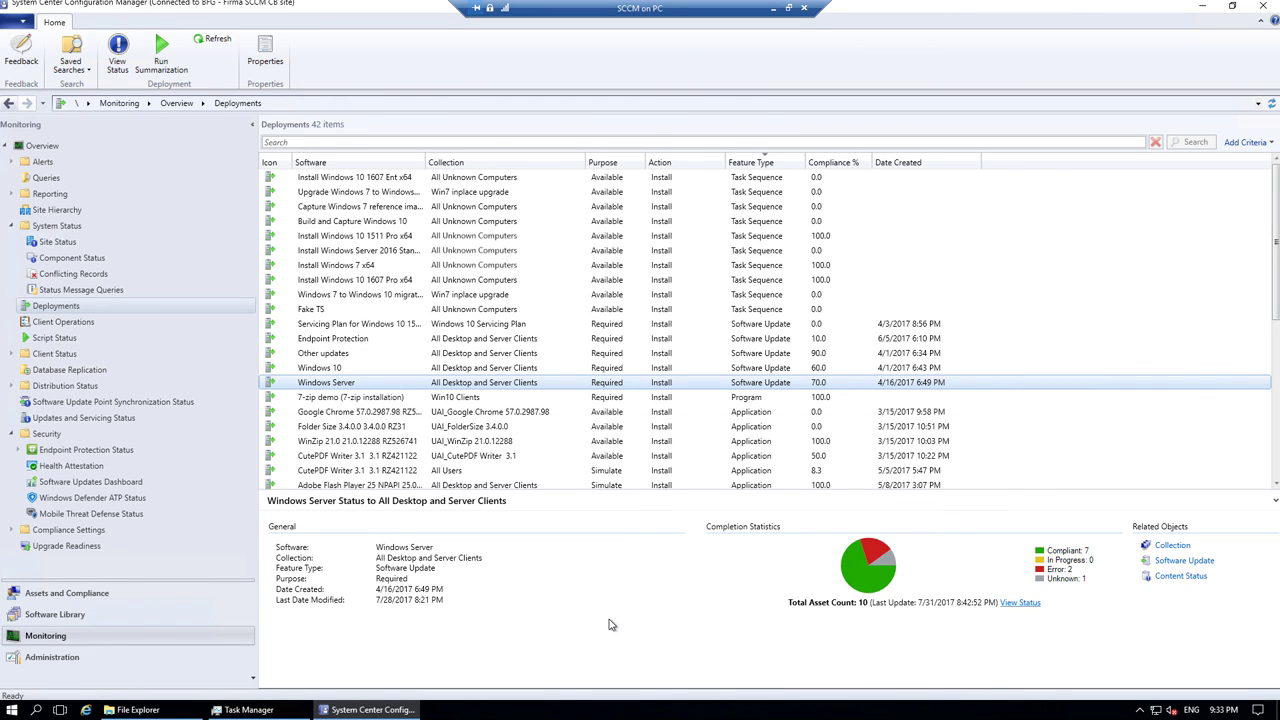
pyautogui.click(1025, 603)
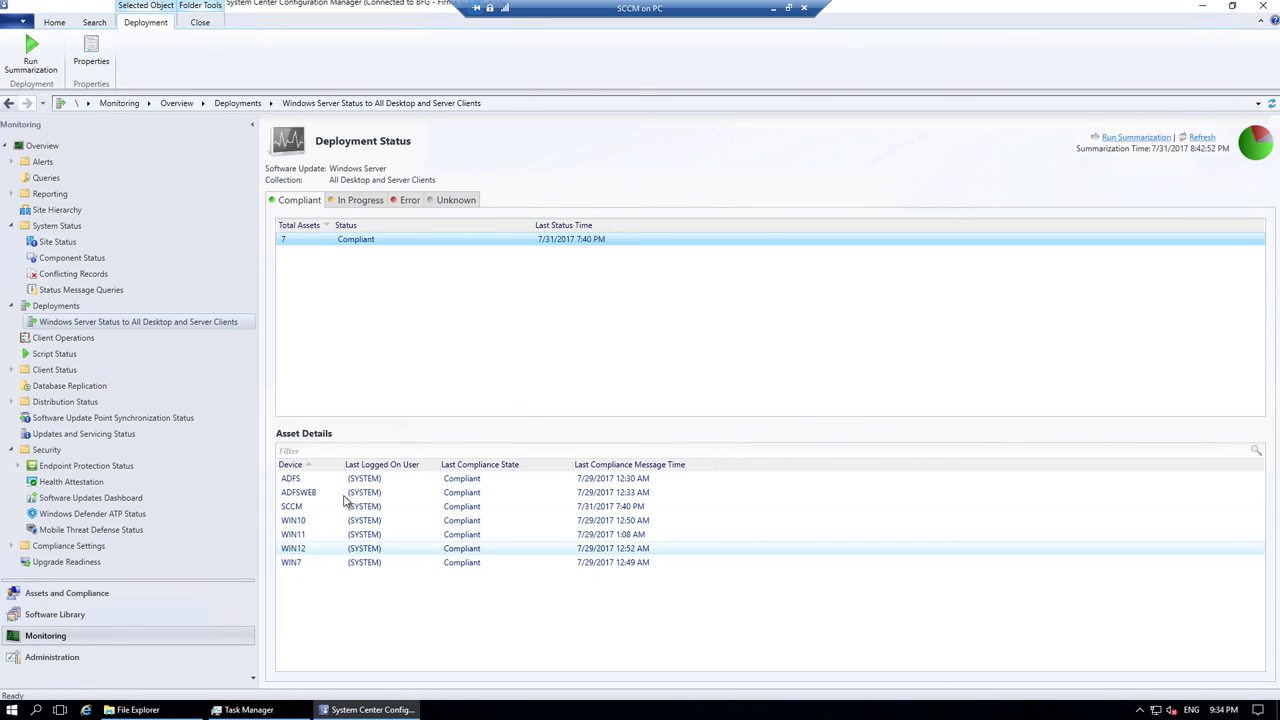
# Review the deployment's In Progress, Error and Unknown assets, and view and close the asset message of device DC.
pyautogui.click(362, 201)
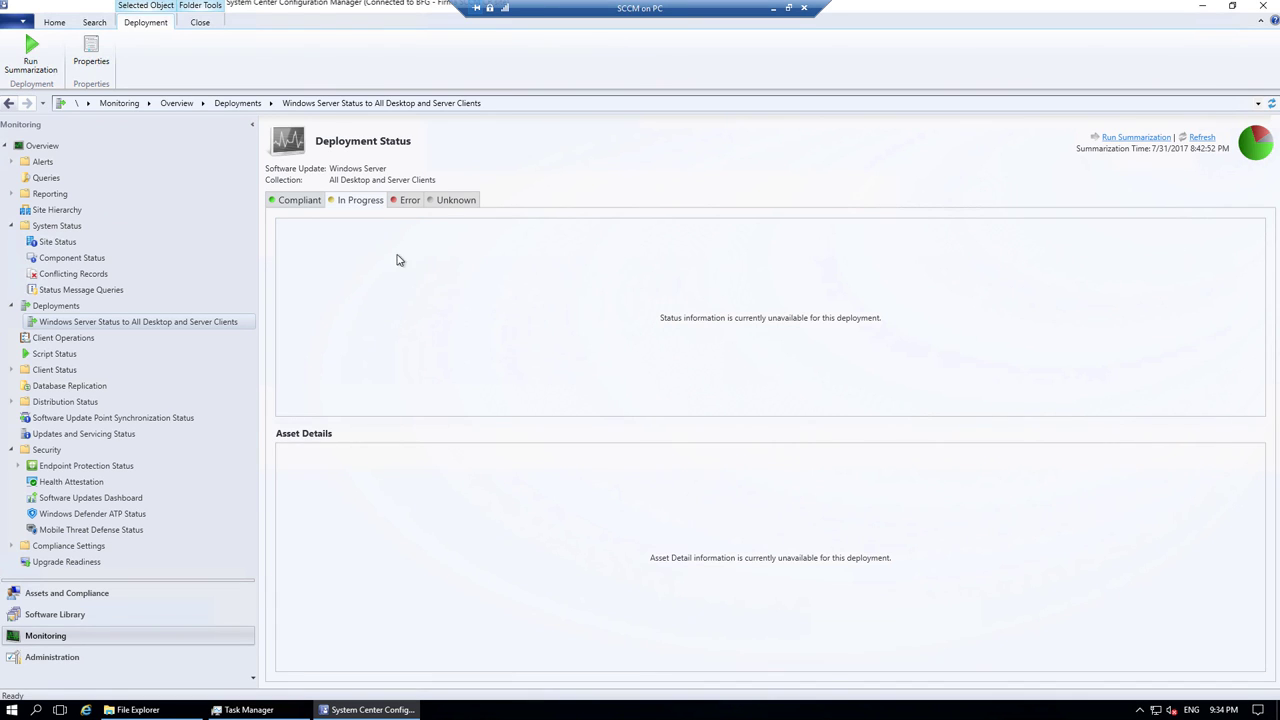
pyautogui.click(413, 208)
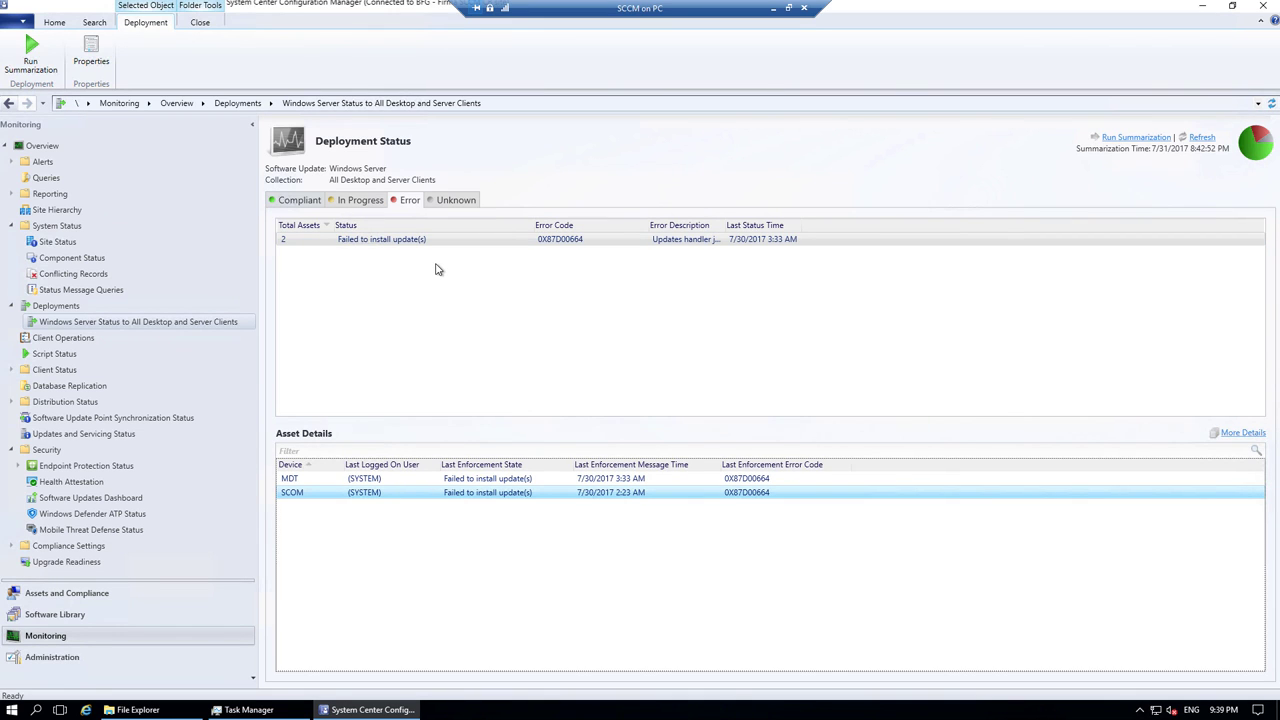
pyautogui.click(452, 204)
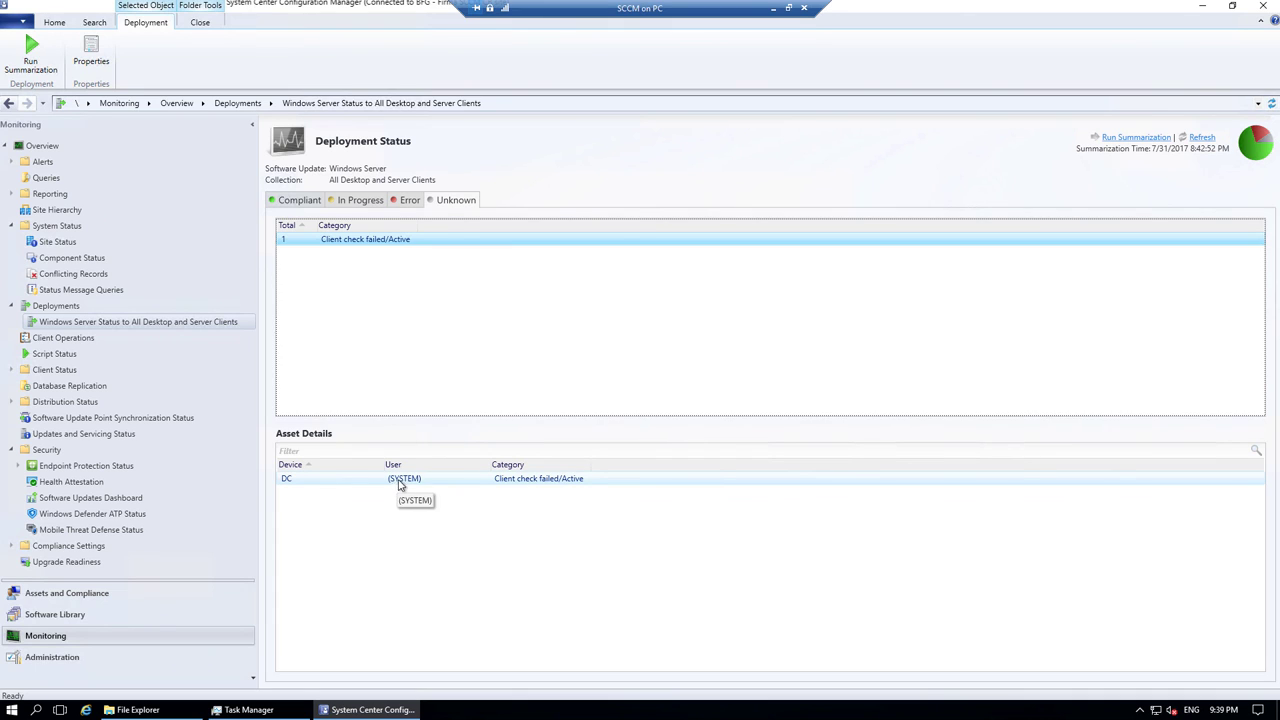
pyautogui.doubleClick(430, 484)
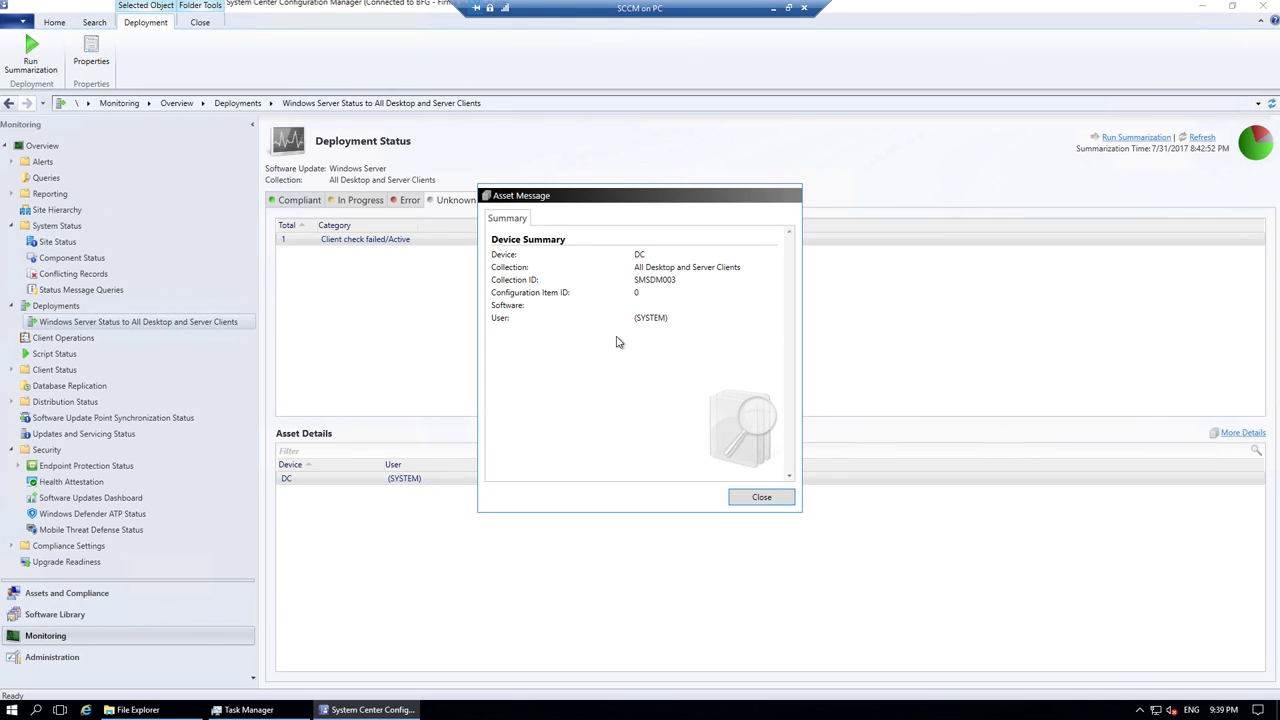
pyautogui.click(756, 497)
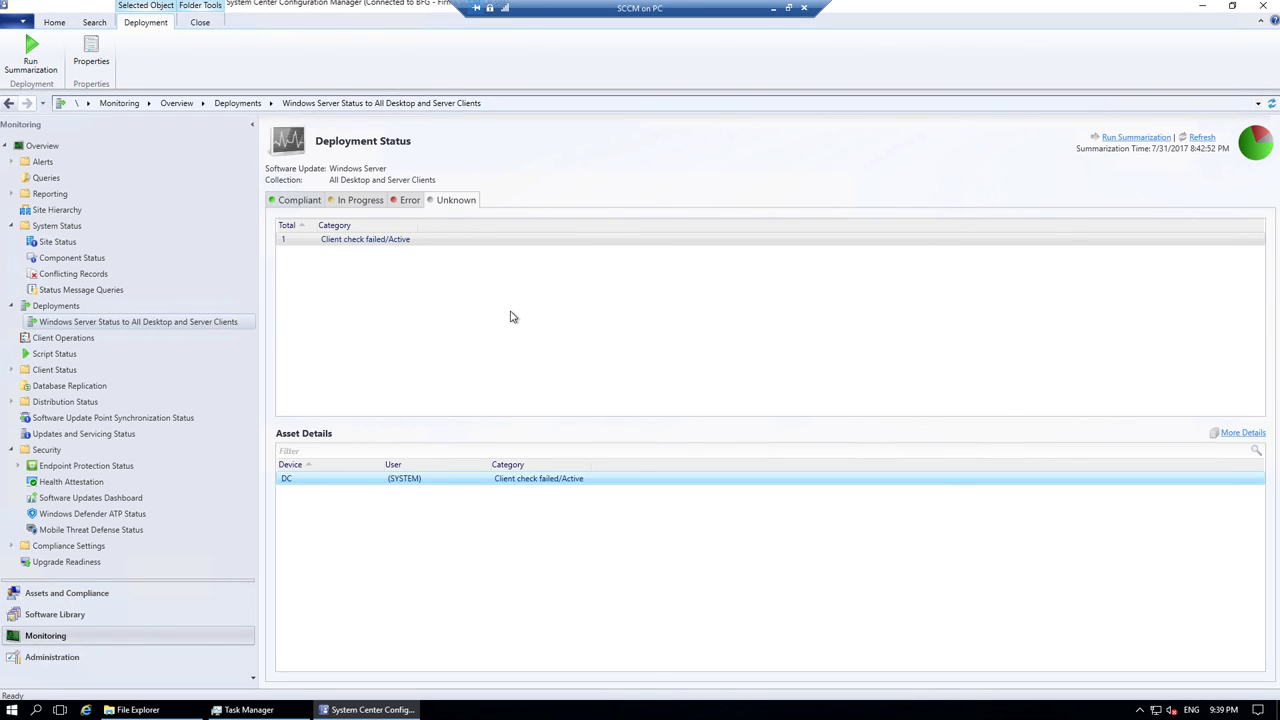
# Open the asset message of device SCOM from the Error assets and view its software updates.
pyautogui.click(410, 201)
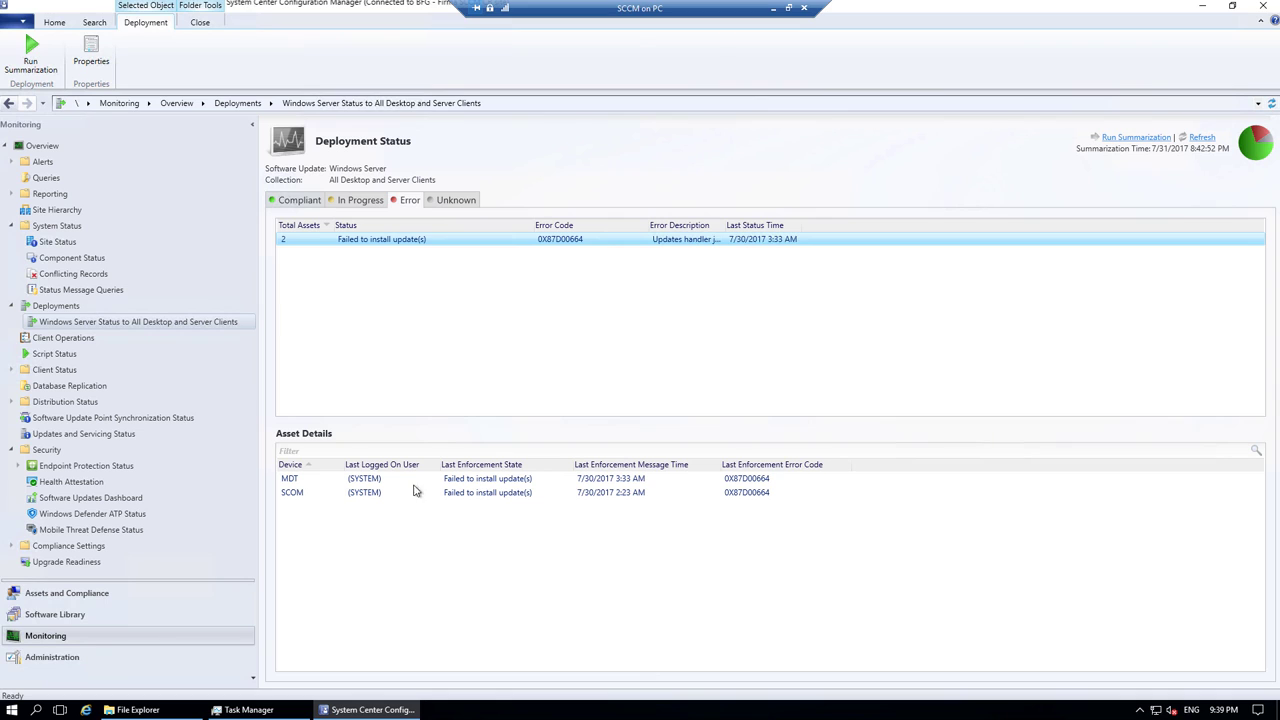
pyautogui.doubleClick(365, 495)
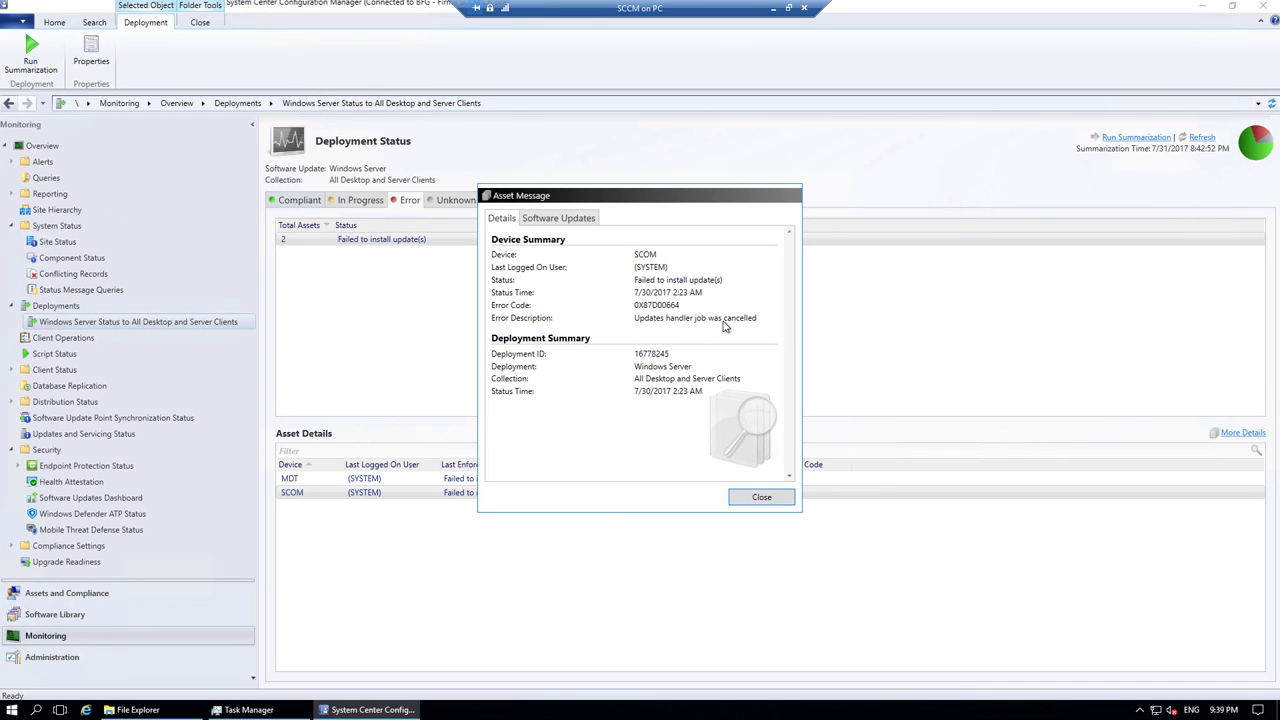
pyautogui.click(538, 221)
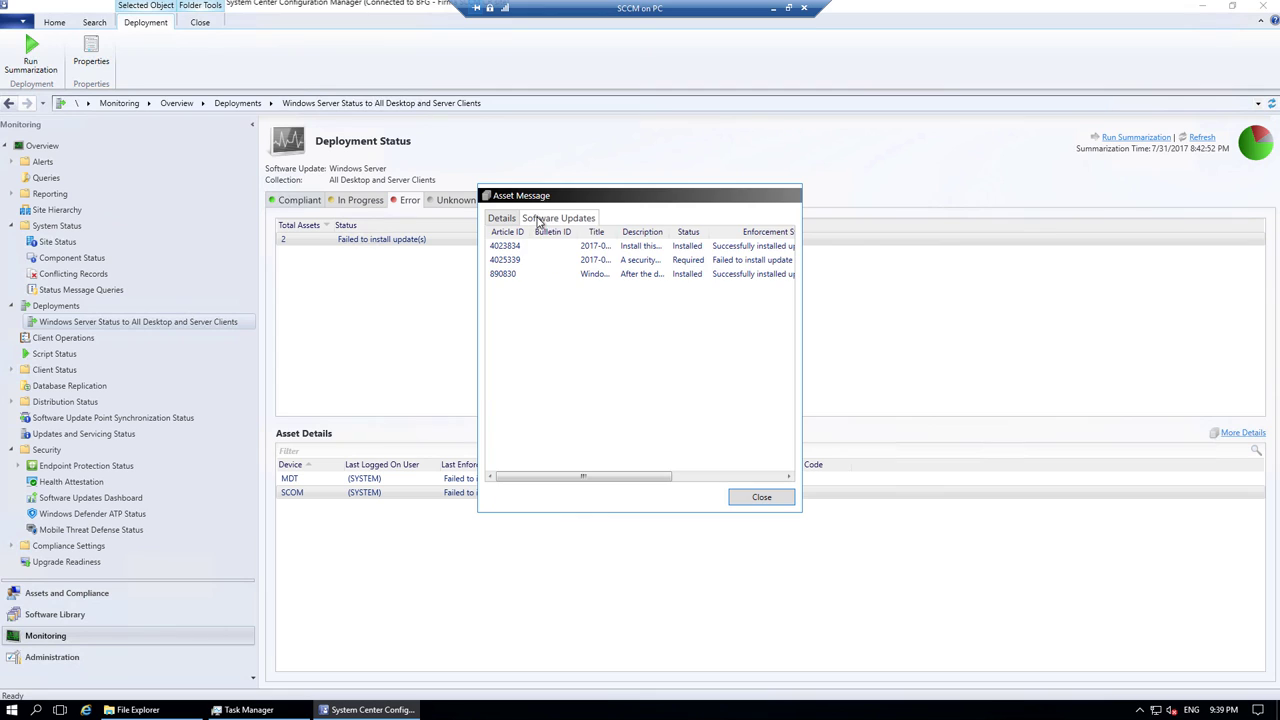
# Enlarge the Asset Message window and widen the Title and Description columns to make the update details readable.
pyautogui.moveTo(805, 512); pyautogui.dragTo(1166, 588)
pyautogui.moveTo(886, 202); pyautogui.dragTo(711, 211)
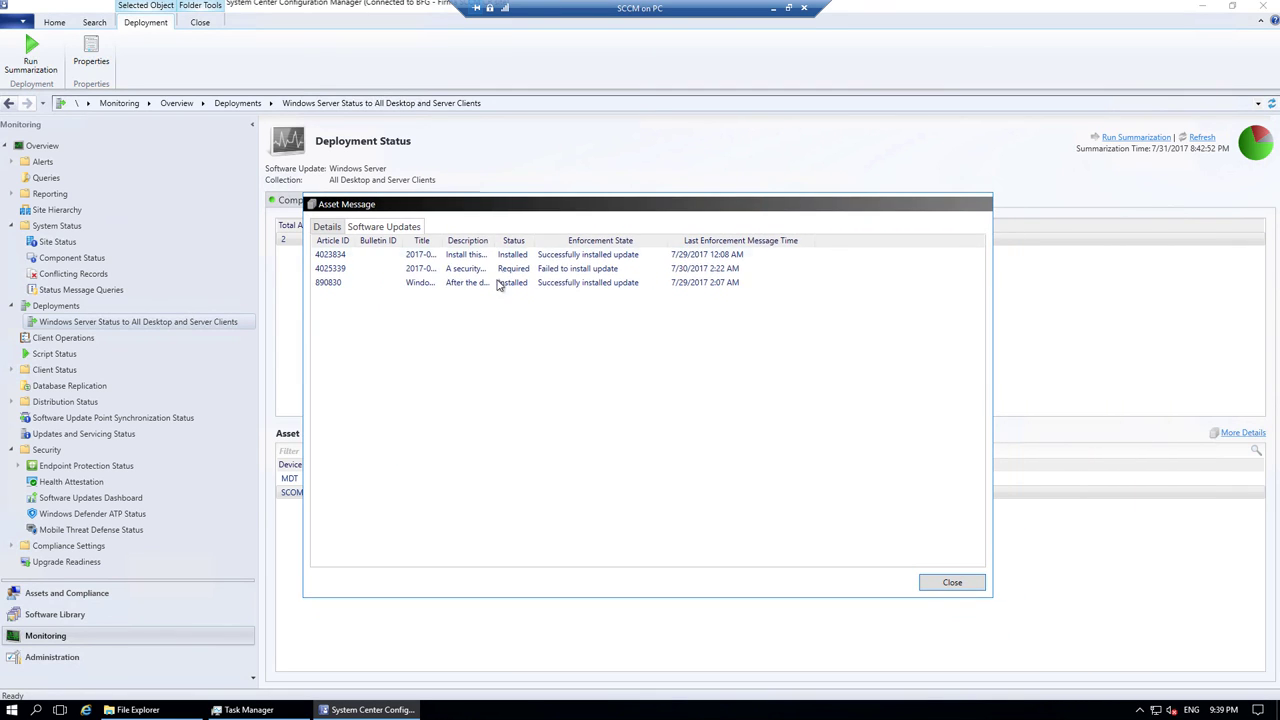
pyautogui.moveTo(437, 241); pyautogui.dragTo(639, 243)
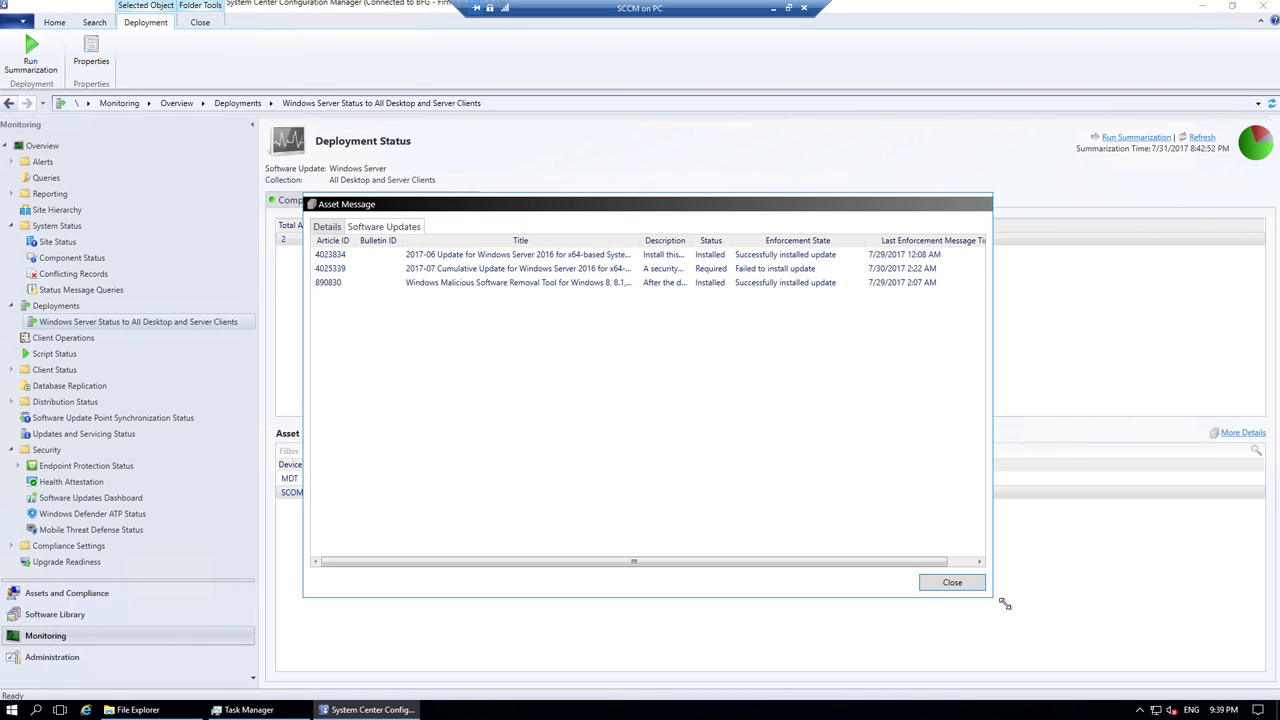
pyautogui.moveTo(1003, 603); pyautogui.dragTo(1173, 641)
pyautogui.moveTo(639, 242); pyautogui.dragTo(882, 244)
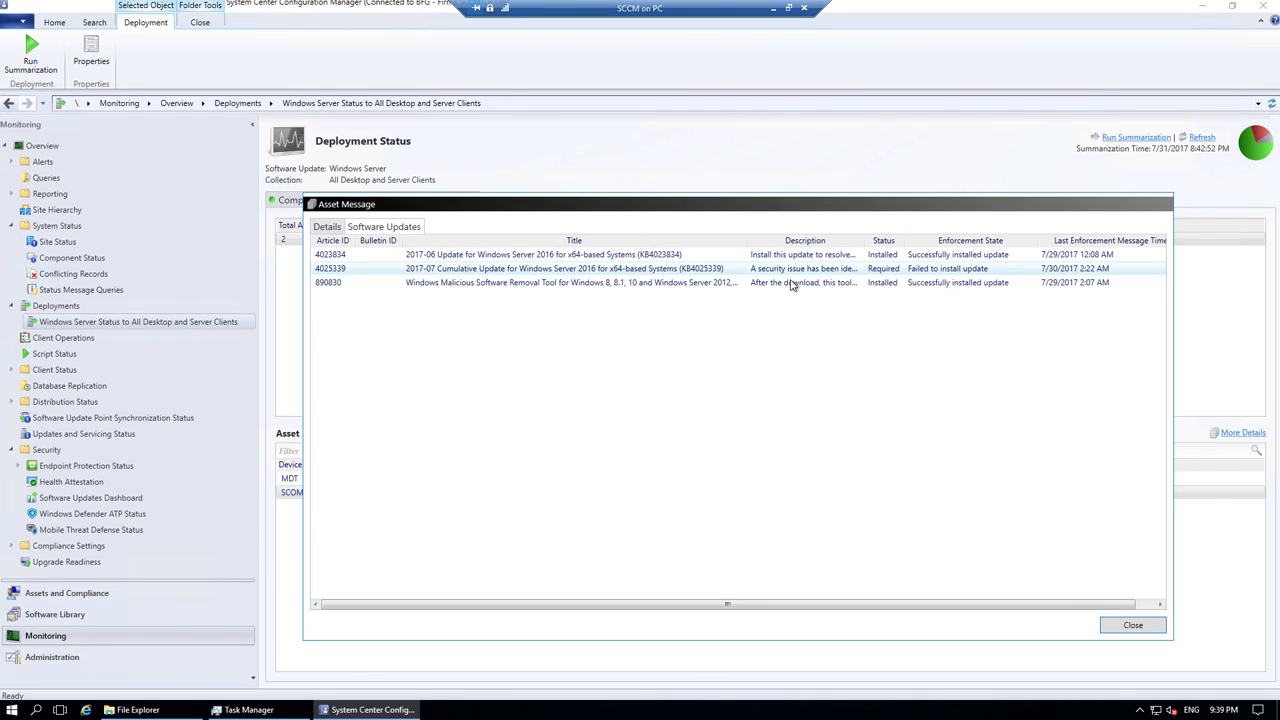
# Examine the enforcement state of the 2017-07 Cumulative Update for Windows Server 2016 (KB4025339), and close the asset message.
pyautogui.click(965, 268)
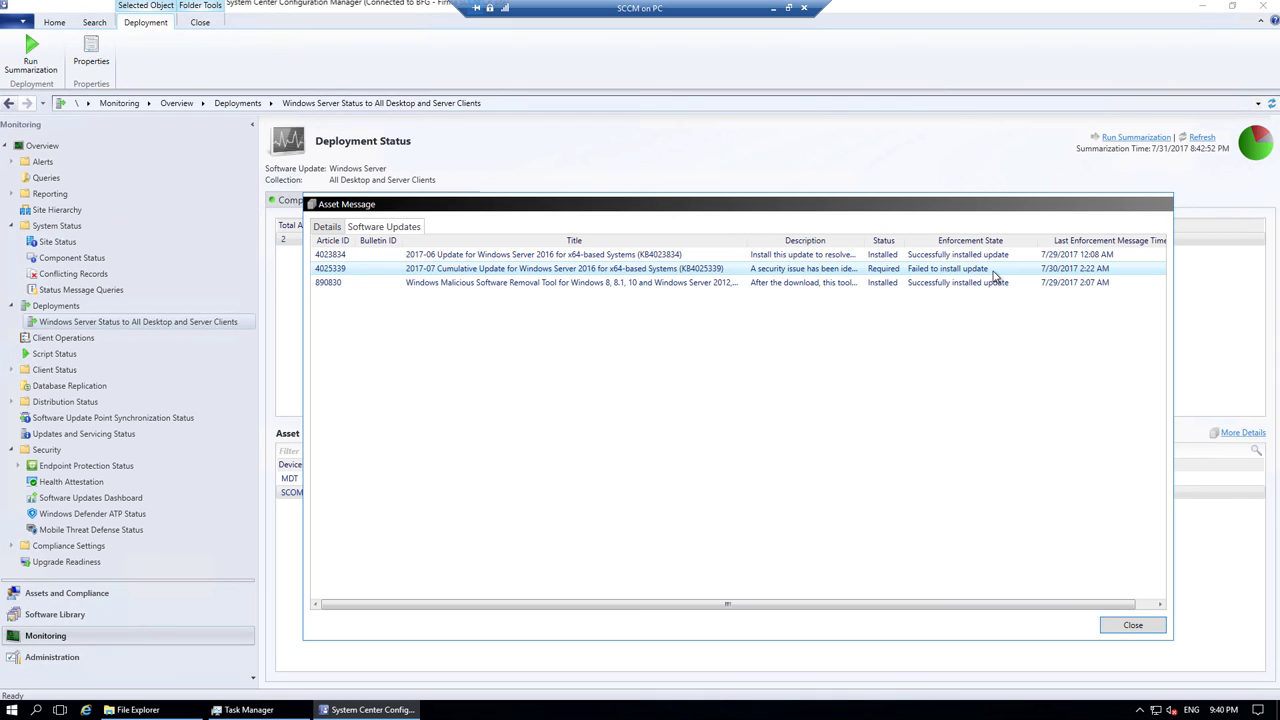
pyautogui.click(550, 269)
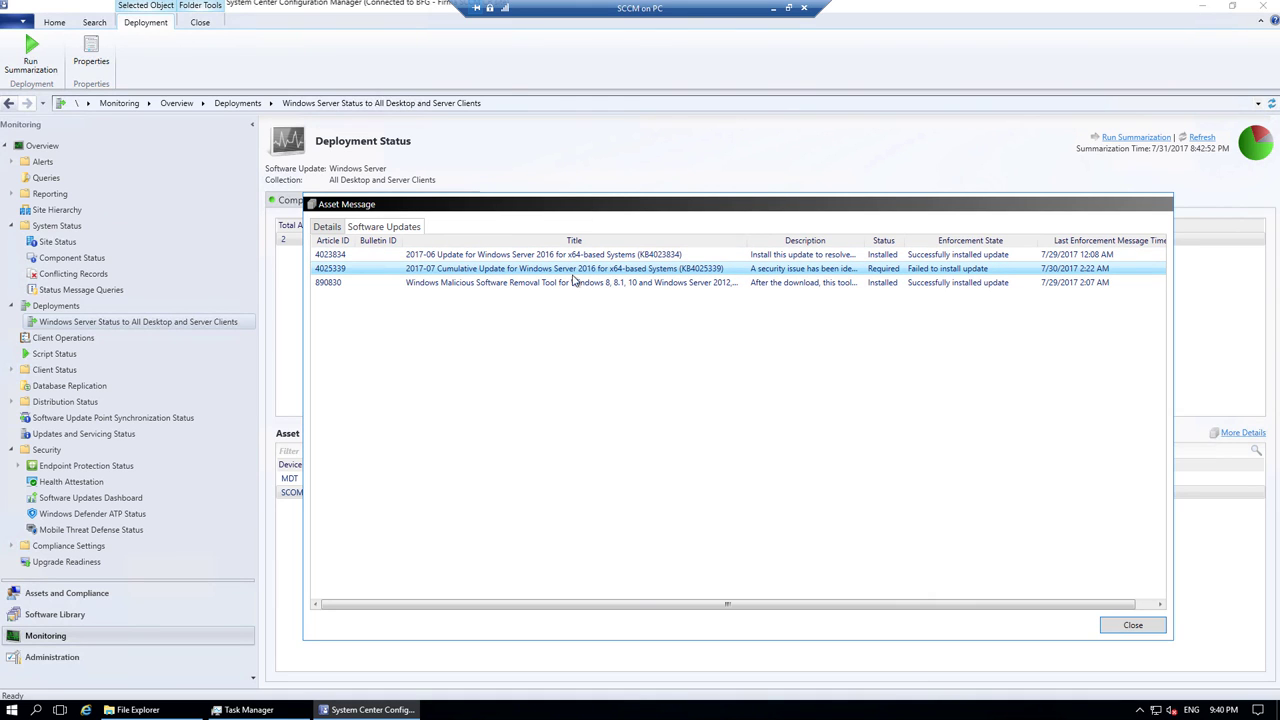
pyautogui.moveTo(470, 207); pyautogui.dragTo(507, 210)
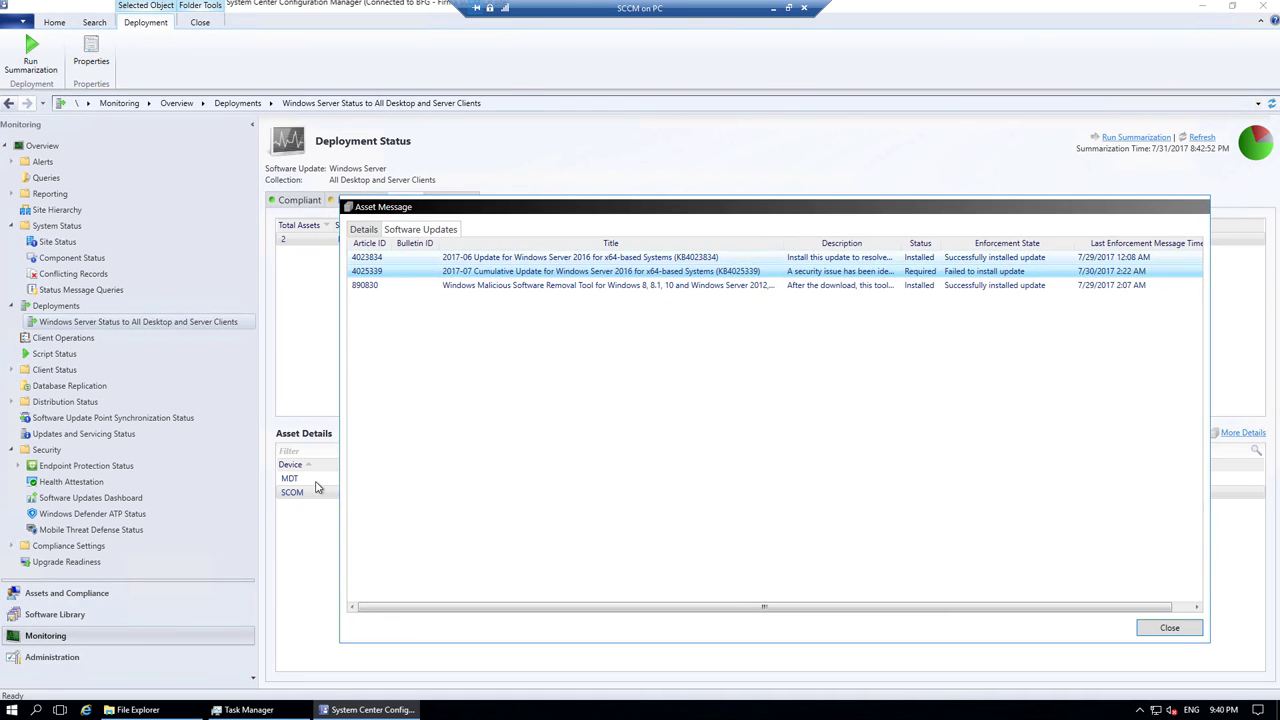
pyautogui.click(1171, 630)
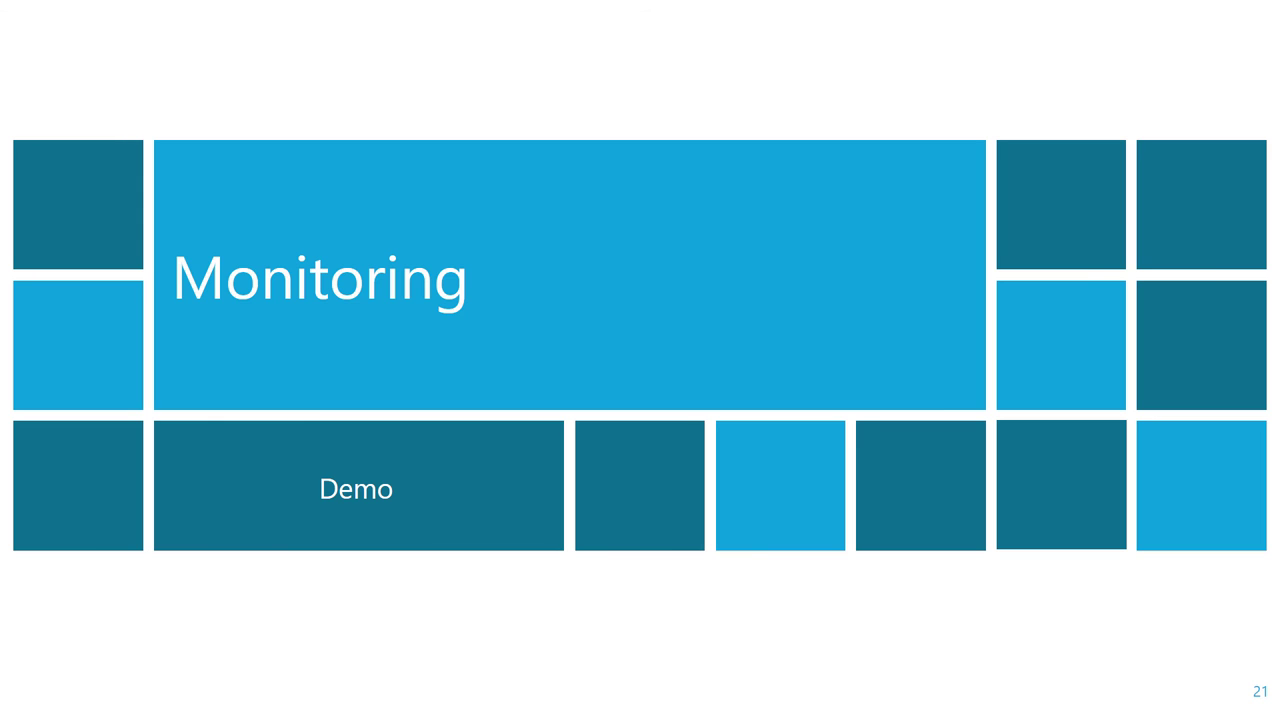
pyautogui.press('Right')
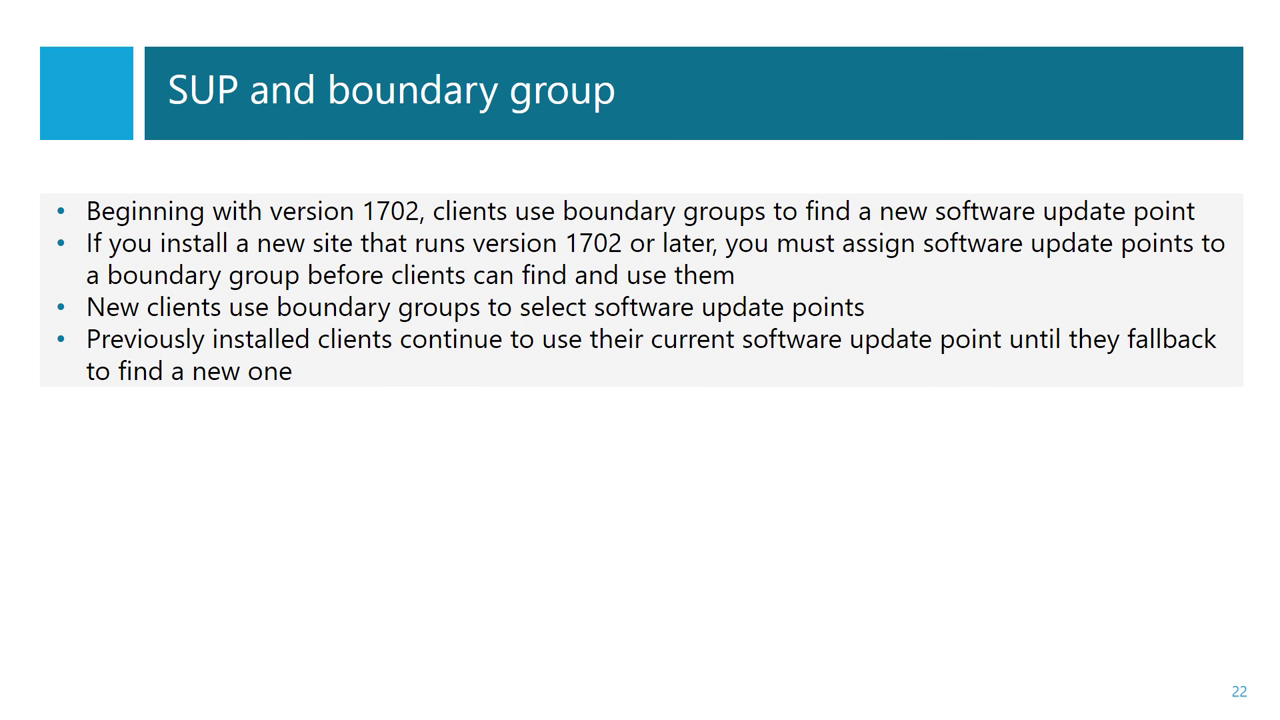